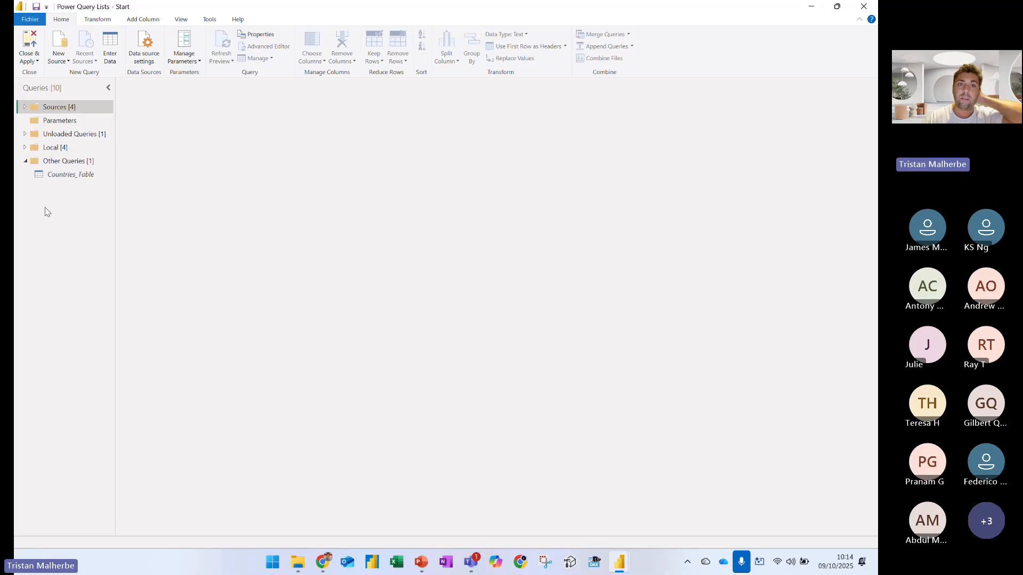
# Open the Countries_Table query and look at its Countries column
pyautogui.click(53, 175)
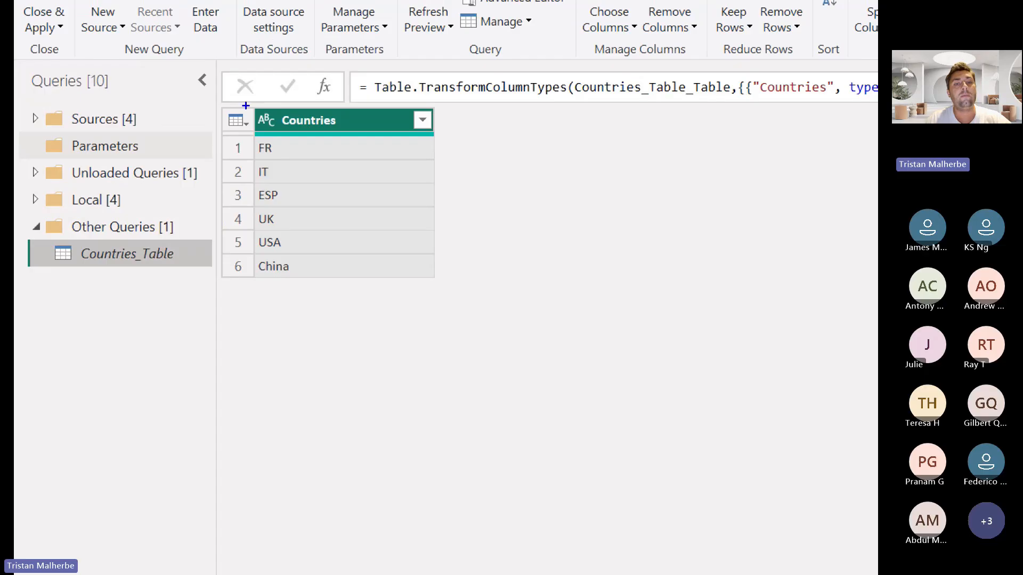
pyautogui.moveTo(245, 105)
pyautogui.mouseDown()
pyautogui.moveTo(411, 141)
pyautogui.moveTo(443, 139)
pyautogui.mouseUp()
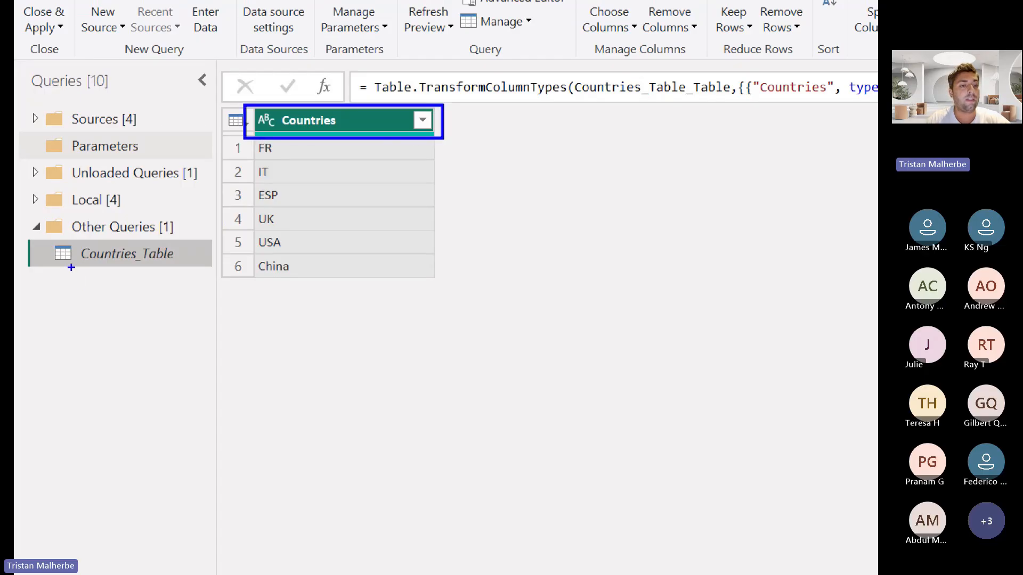
pyautogui.moveTo(71, 268); pyautogui.dragTo(87, 302)
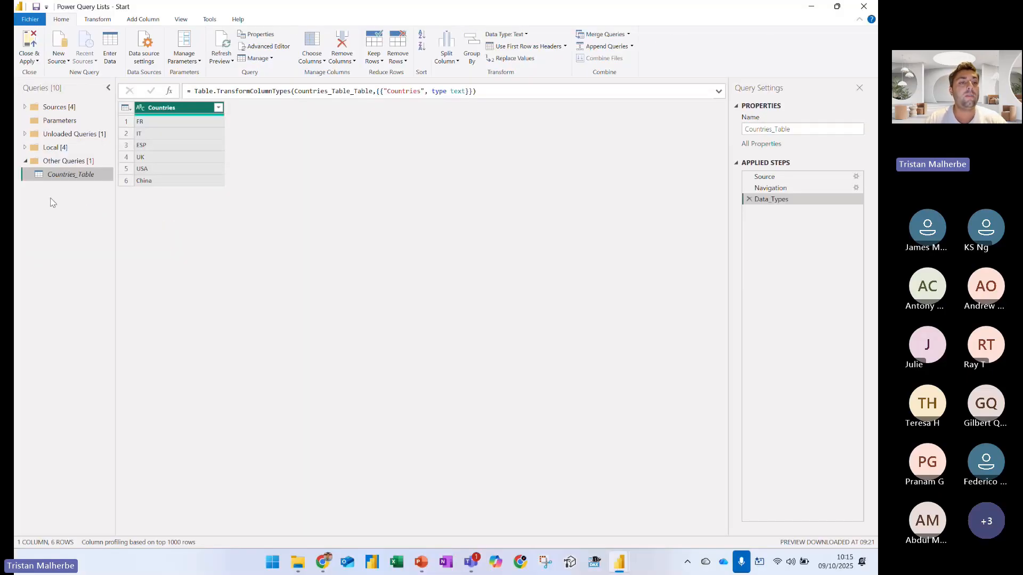
# Create a blank query and enter a list formula containing the items "France" and "Australia"
pyautogui.rightClick(92, 321)
pyautogui.moveTo(98, 230)
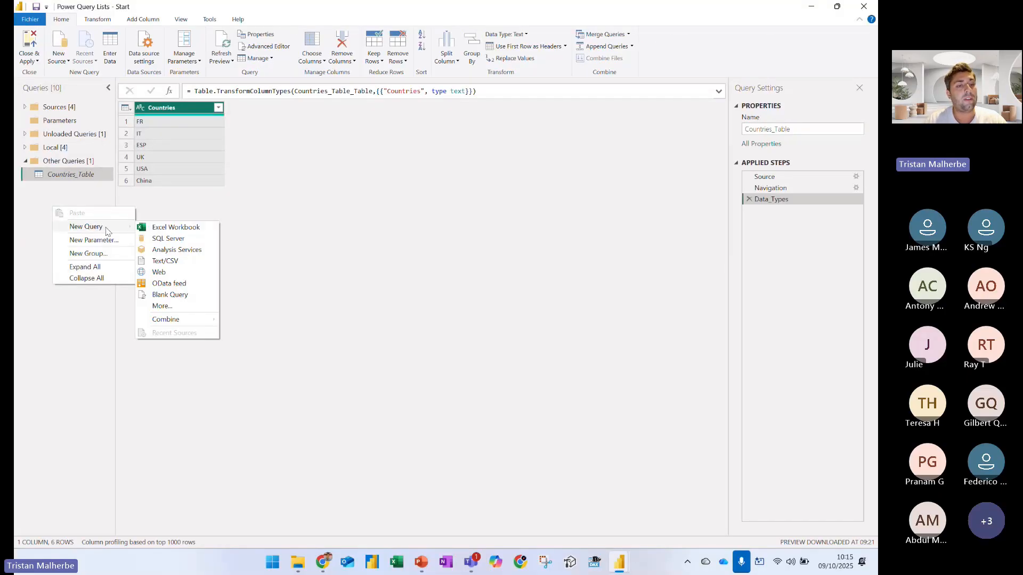
pyautogui.click(186, 277)
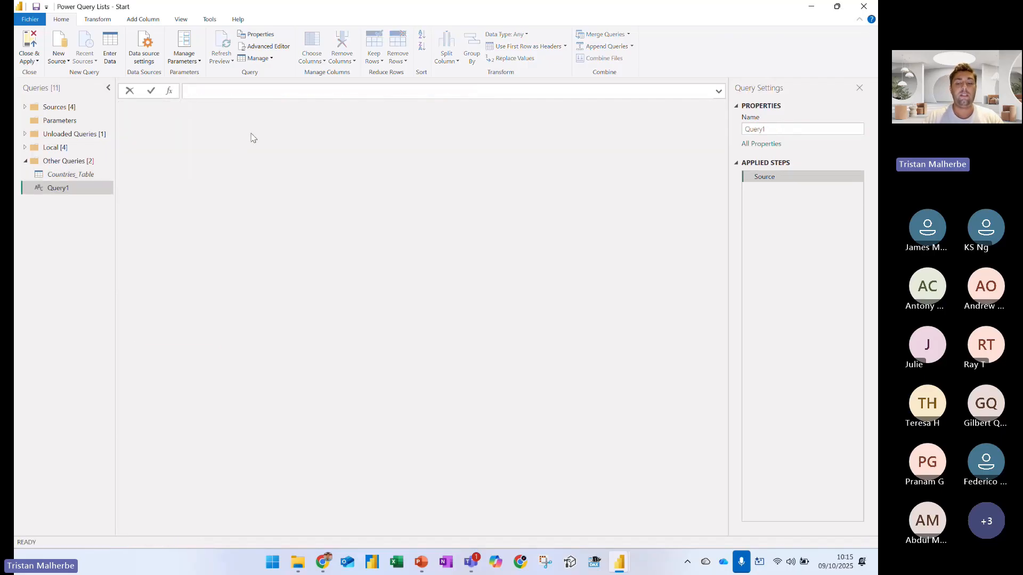
pyautogui.write('{')
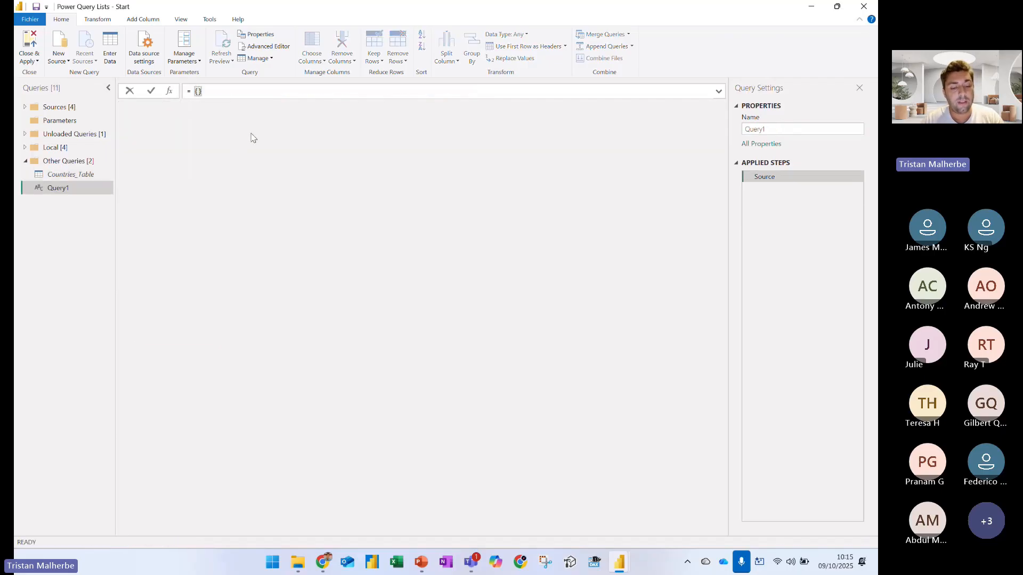
pyautogui.write('"Fr')
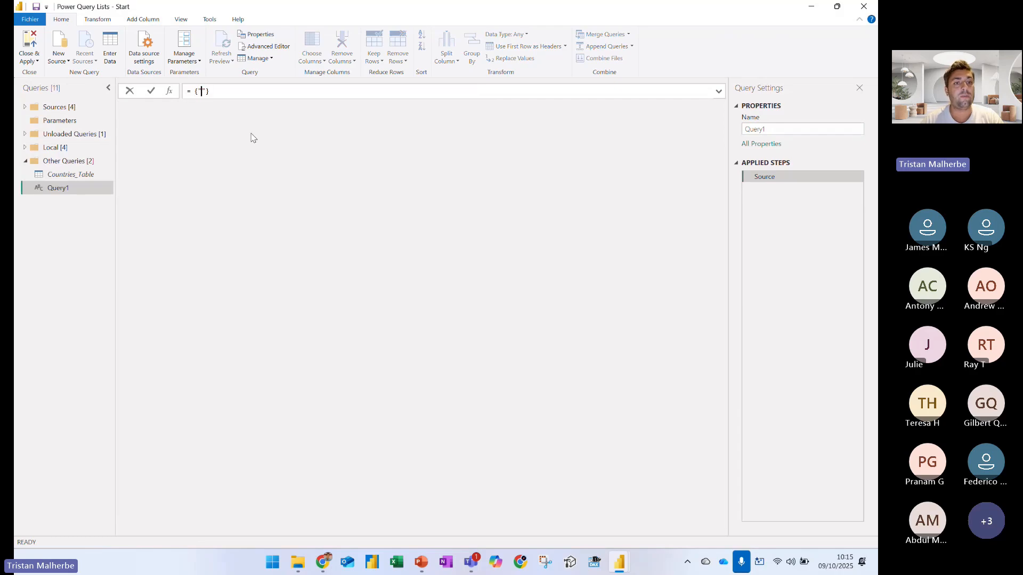
pyautogui.write('ance" , "')
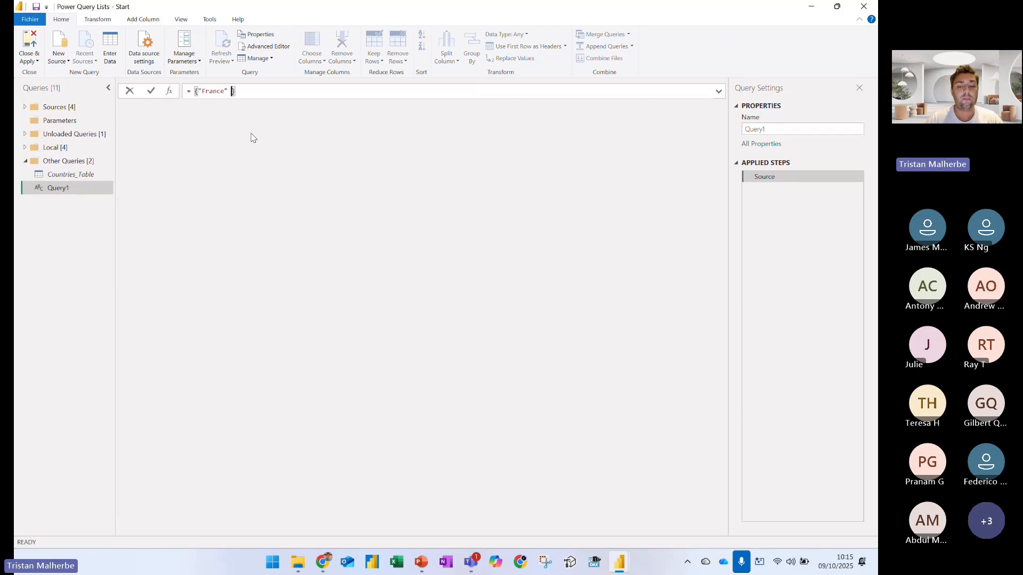
pyautogui.write('Australia')
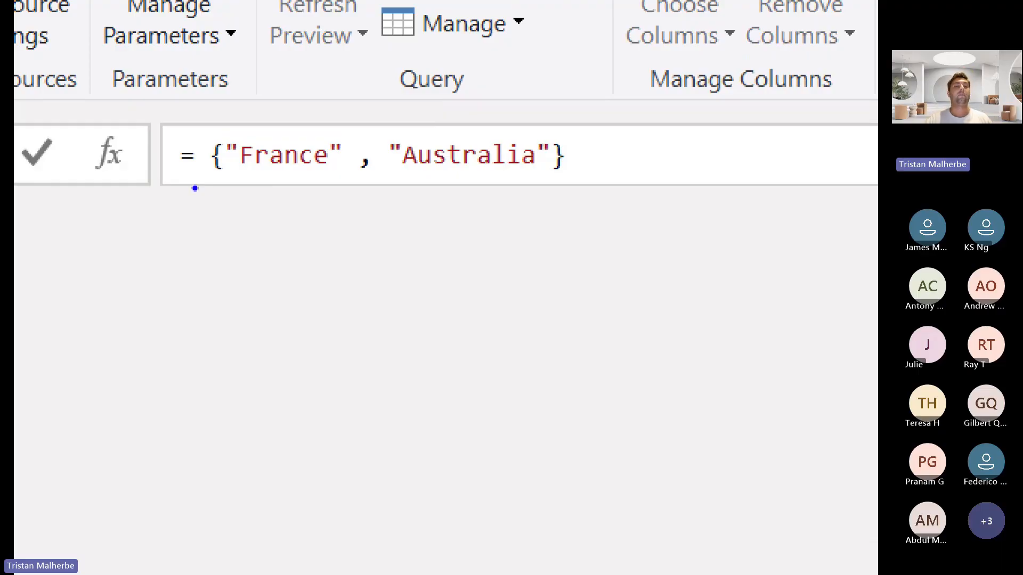
pyautogui.moveTo(227, 182)
pyautogui.mouseDown()
pyautogui.moveTo(249, 228)
pyautogui.moveTo(520, 240)
pyautogui.moveTo(537, 185)
pyautogui.mouseUp()
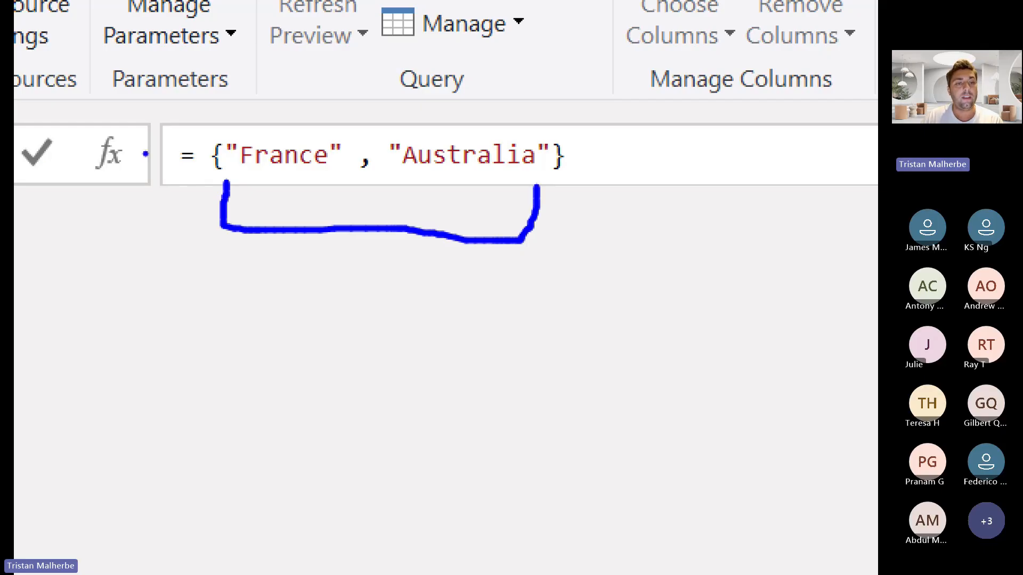
pyautogui.moveTo(204, 140)
pyautogui.mouseDown()
pyautogui.moveTo(204, 192)
pyautogui.moveTo(242, 168)
pyautogui.moveTo(214, 117)
pyautogui.mouseUp()
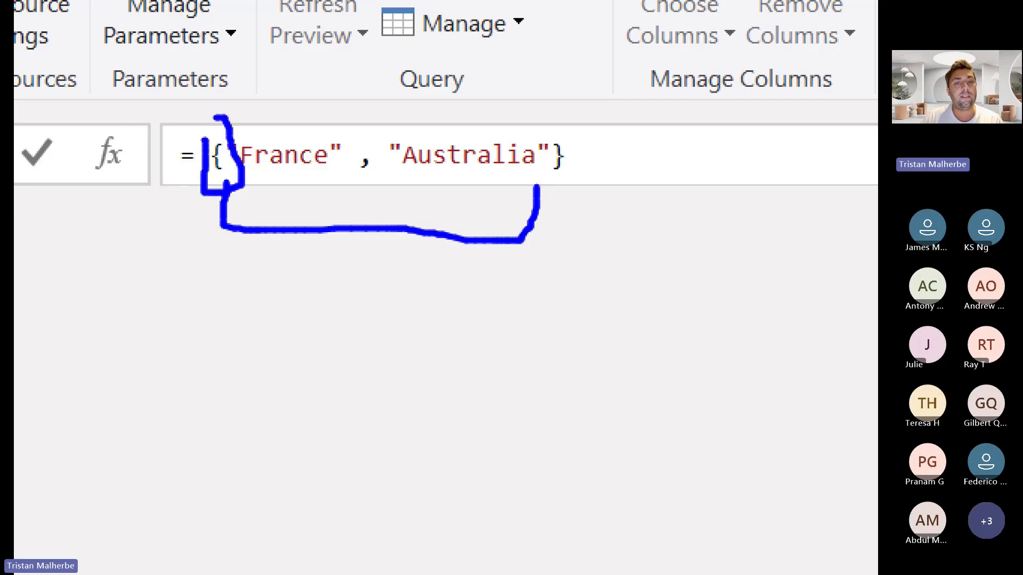
pyautogui.moveTo(549, 133)
pyautogui.mouseDown()
pyautogui.moveTo(581, 178)
pyautogui.moveTo(541, 167)
pyautogui.moveTo(541, 125)
pyautogui.mouseUp()
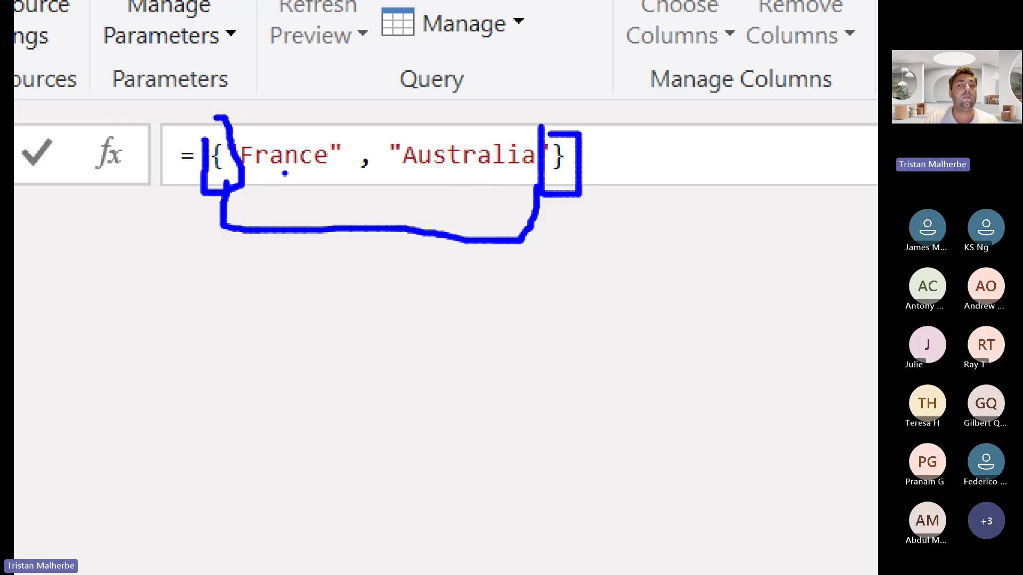
pyautogui.moveTo(287, 171); pyautogui.dragTo(280, 185)
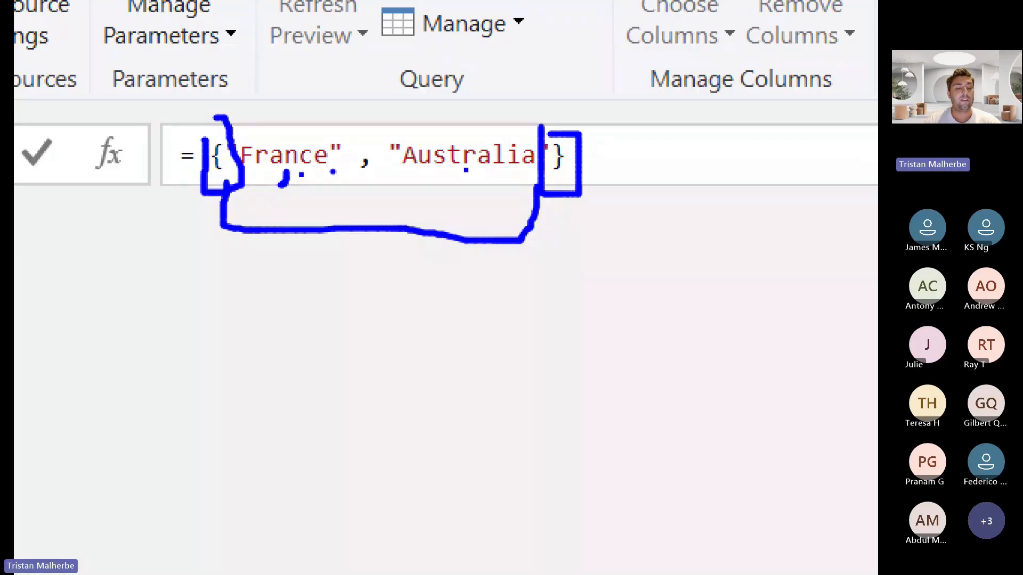
pyautogui.press('Escape')
pyautogui.hotkey('ctrl', '1')
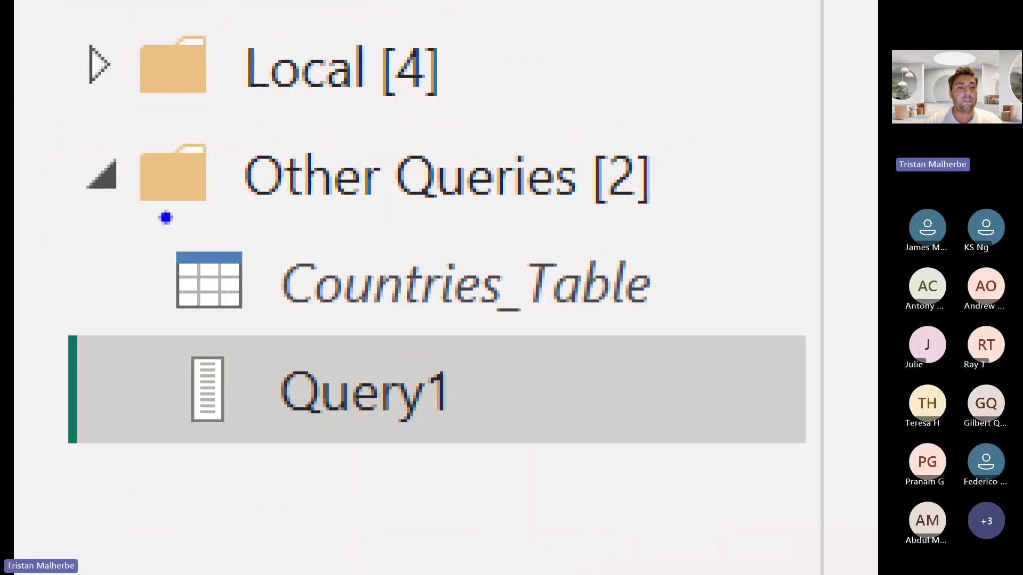
pyautogui.moveTo(243, 254); pyautogui.dragTo(368, 189)
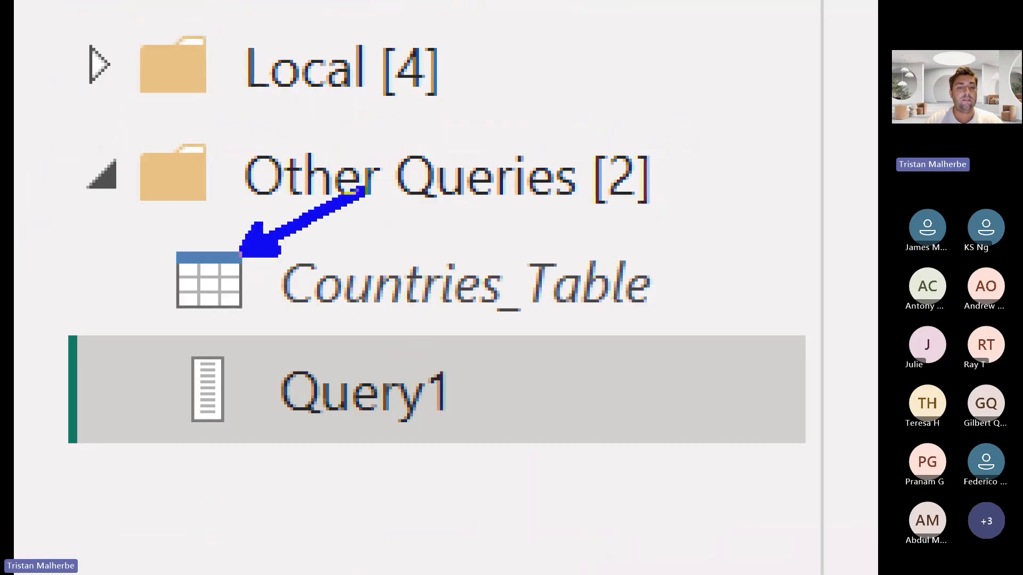
pyautogui.write('tries_Table')
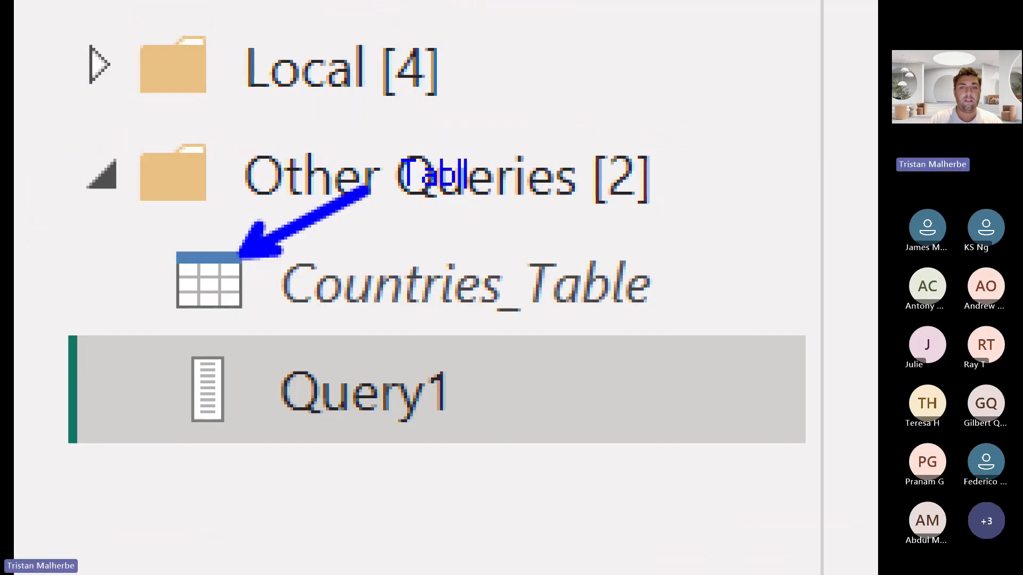
pyautogui.press('Escape')
pyautogui.press('r')
pyautogui.moveTo(212, 433)
pyautogui.mouseDown()
pyautogui.moveTo(267, 473)
pyautogui.moveTo(336, 495)
pyautogui.mouseUp()
pyautogui.write('tList')
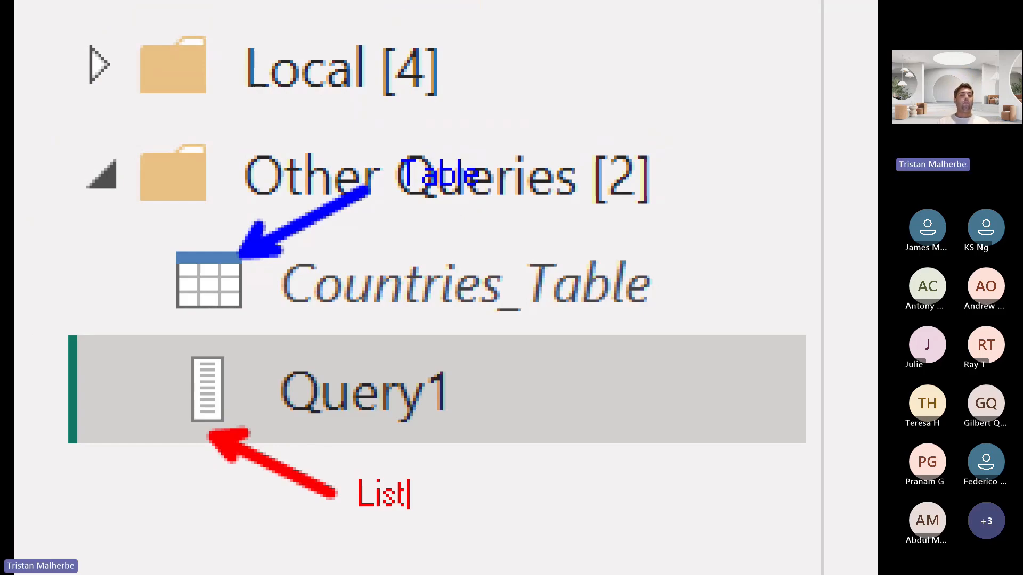
pyautogui.press('Escape')
pyautogui.press('Escape')
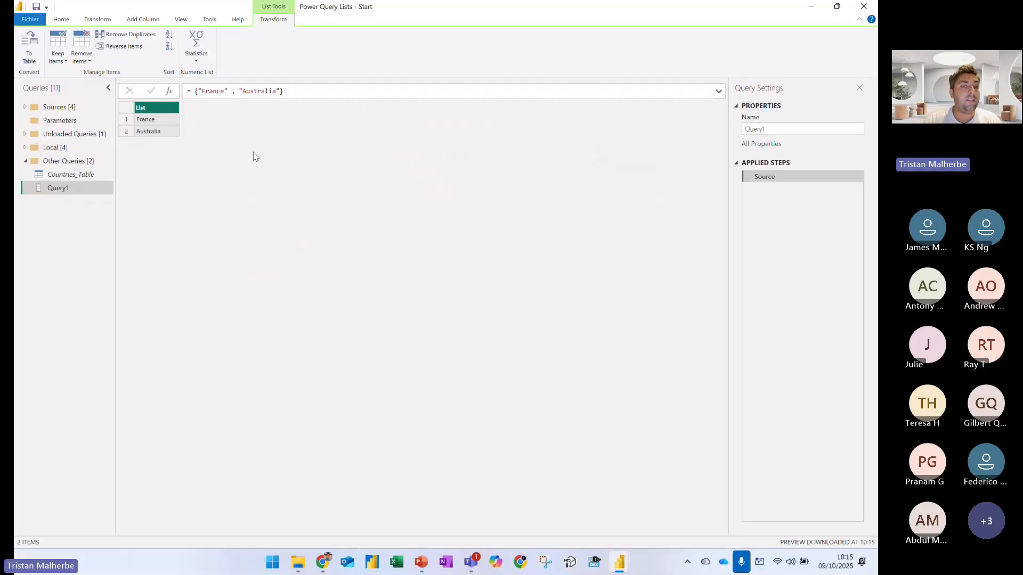
# Wrap the list in the List.Count function, with the list enclosed in parentheses, to count its items
pyautogui.click(195, 91)
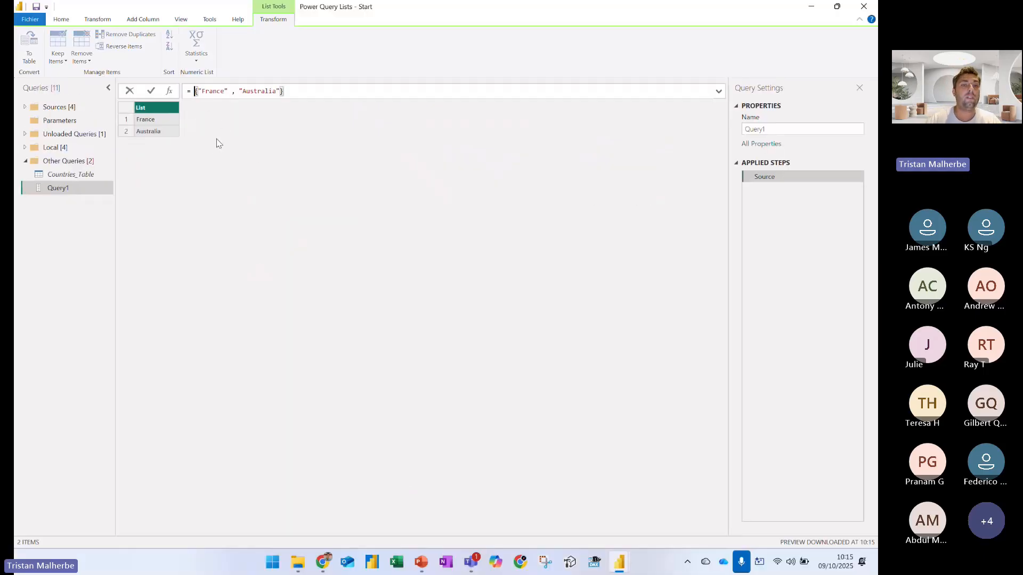
pyautogui.write('List.Count')
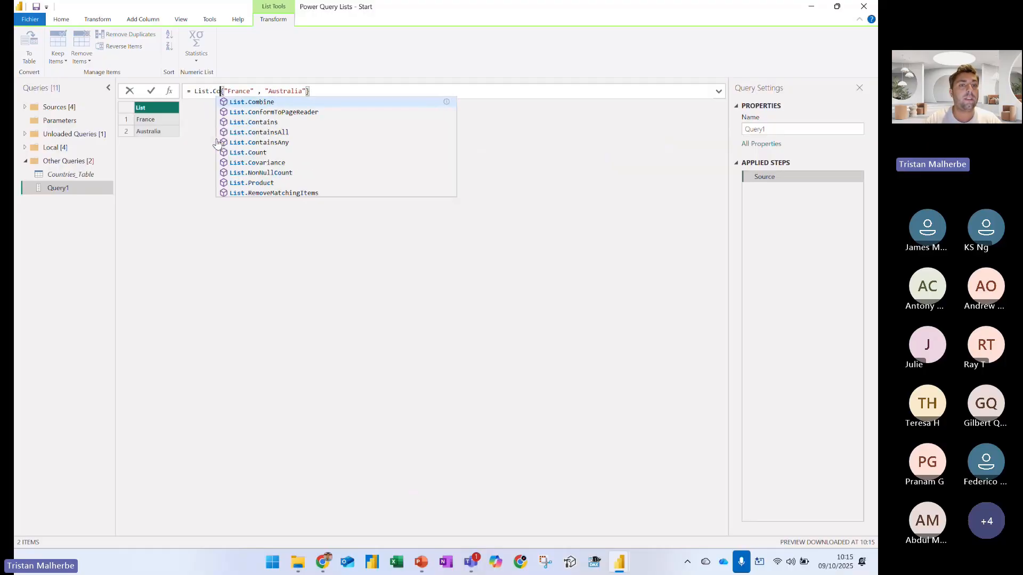
pyautogui.press('Escape')
pyautogui.press('Return')
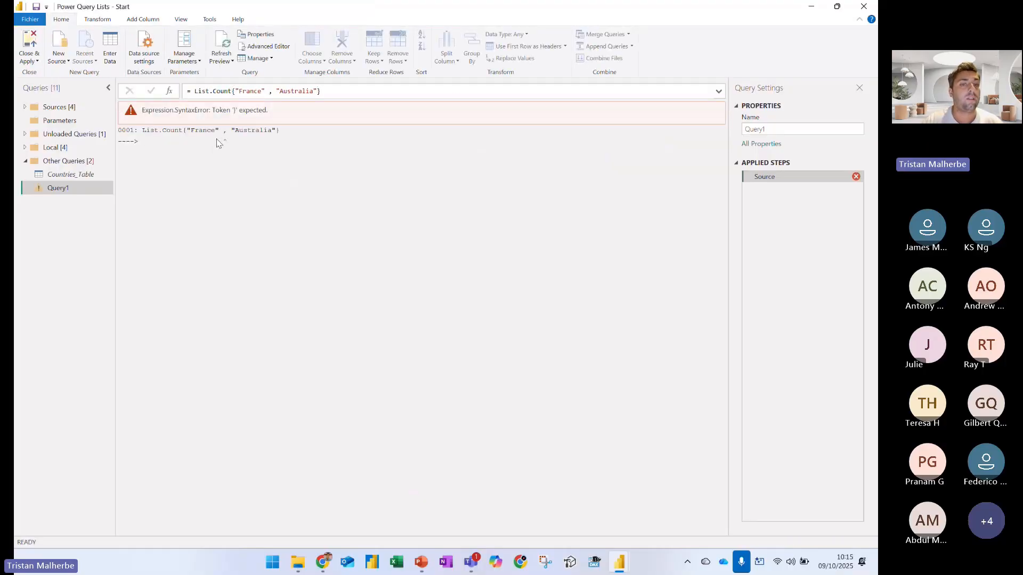
pyautogui.click(232, 91)
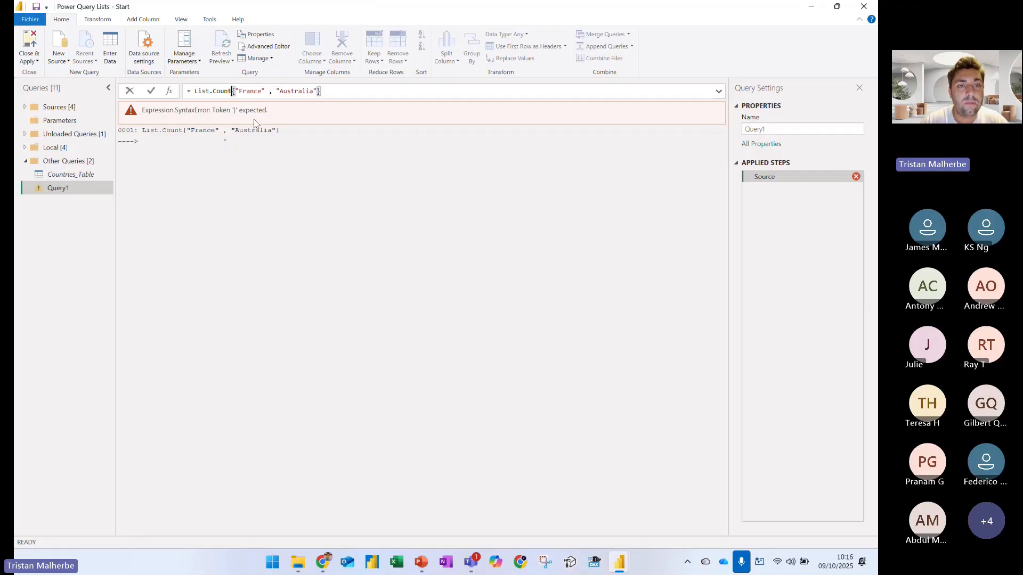
pyautogui.write('(')
pyautogui.press('End')
pyautogui.write(')')
pyautogui.press('Return')
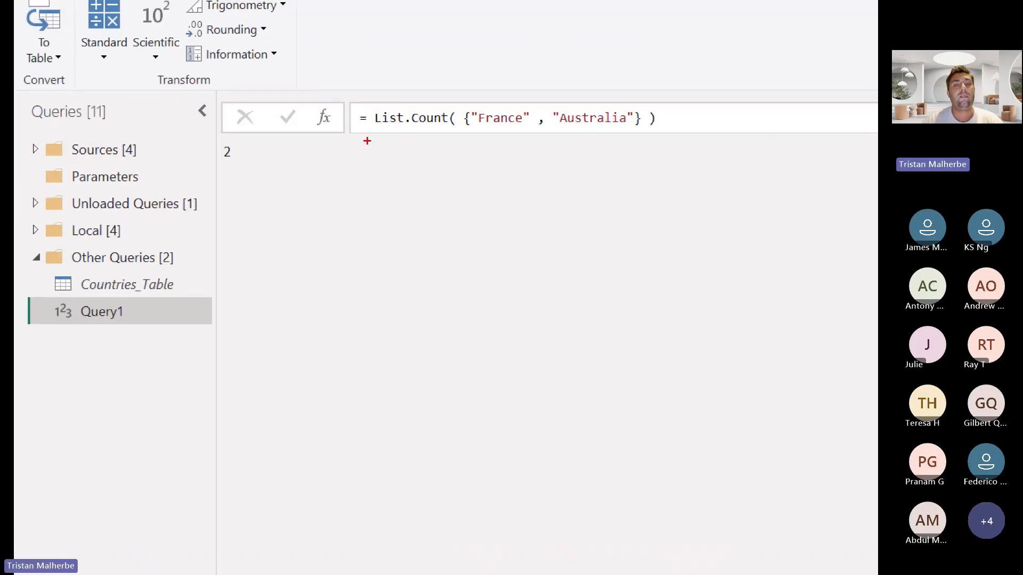
pyautogui.moveTo(415, 130)
pyautogui.mouseDown()
pyautogui.moveTo(423, 176)
pyautogui.moveTo(453, 136)
pyautogui.moveTo(474, 136)
pyautogui.mouseUp()
pyautogui.moveTo(496, 134); pyautogui.dragTo(562, 136)
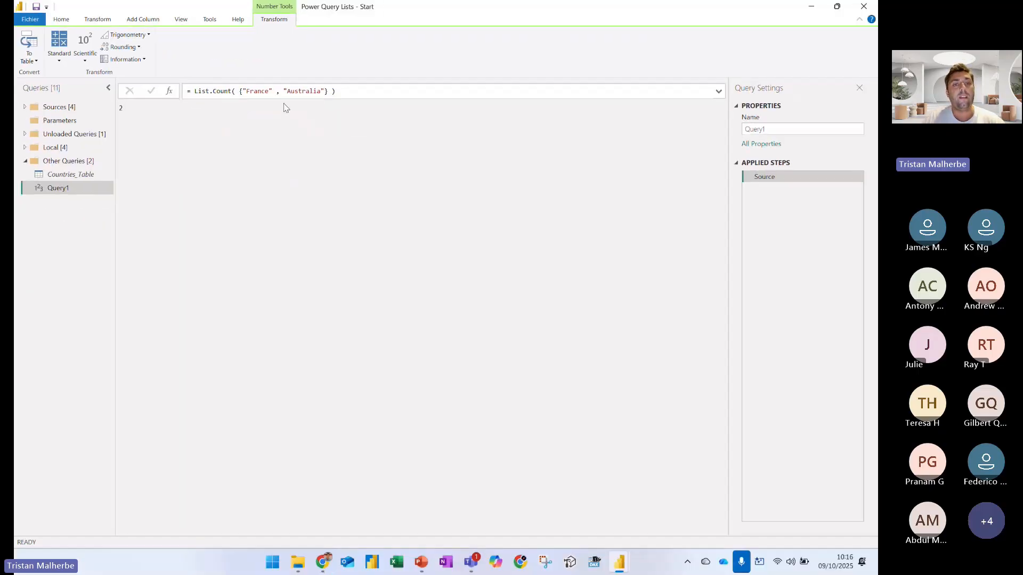
# Add a second "France" as the third item of the list inside List.Count
pyautogui.doubleClick(225, 92)
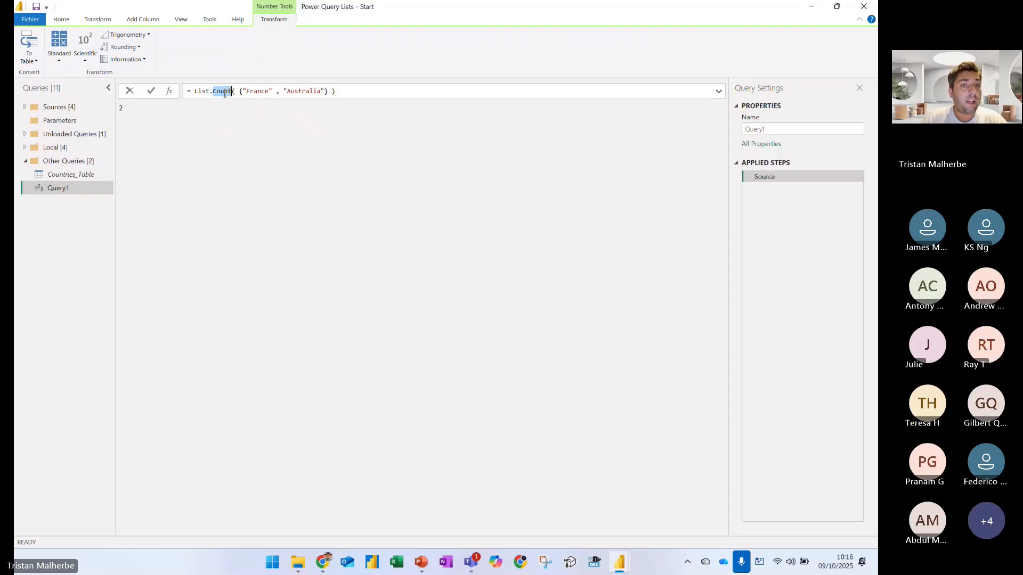
pyautogui.click(327, 91)
pyautogui.write(', "France')
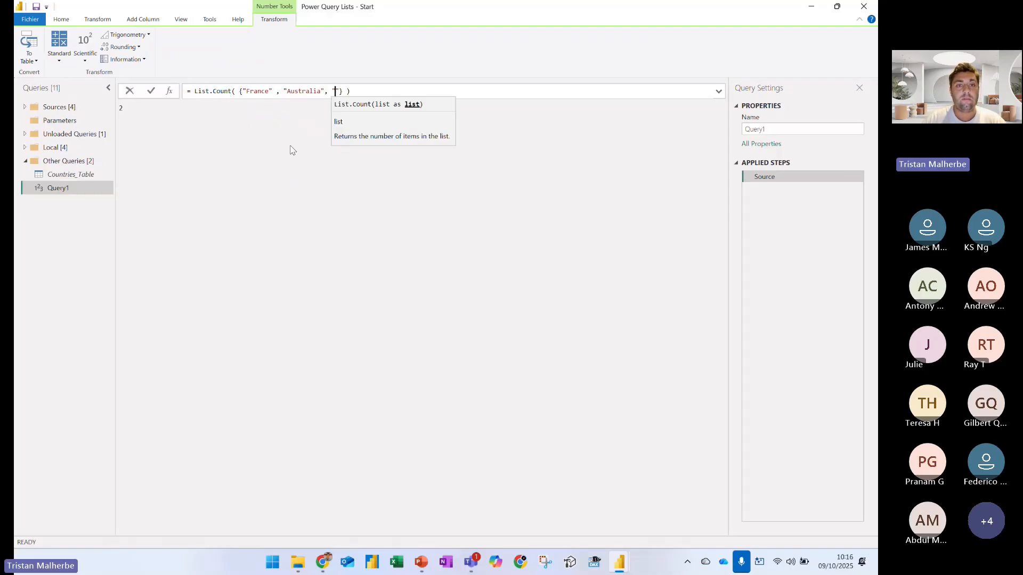
pyautogui.press('Return')
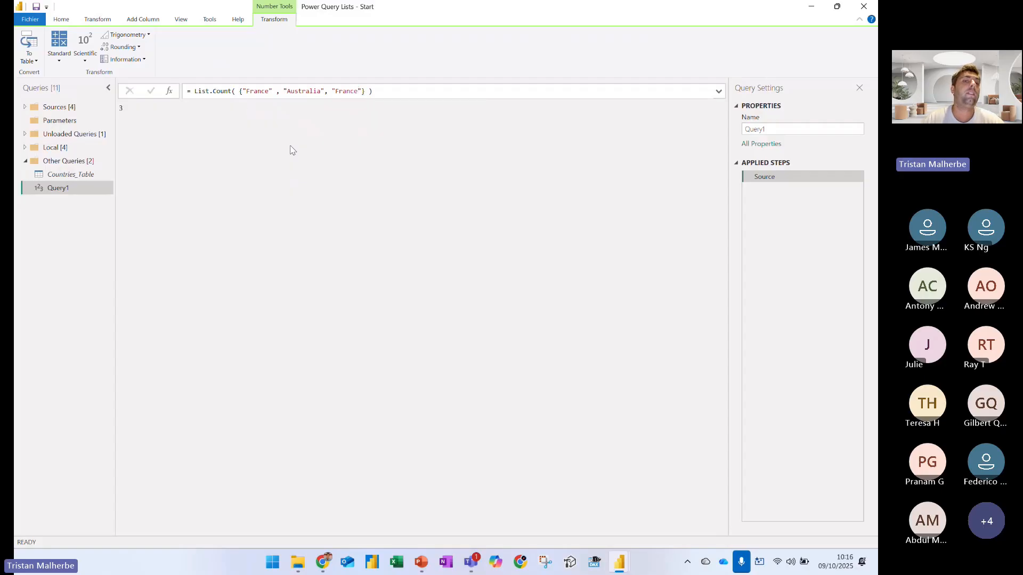
# Replace List.Count with List.Distinct in the formula to return only the unique list items
pyautogui.doubleClick(228, 92)
pyautogui.write('Distinct')
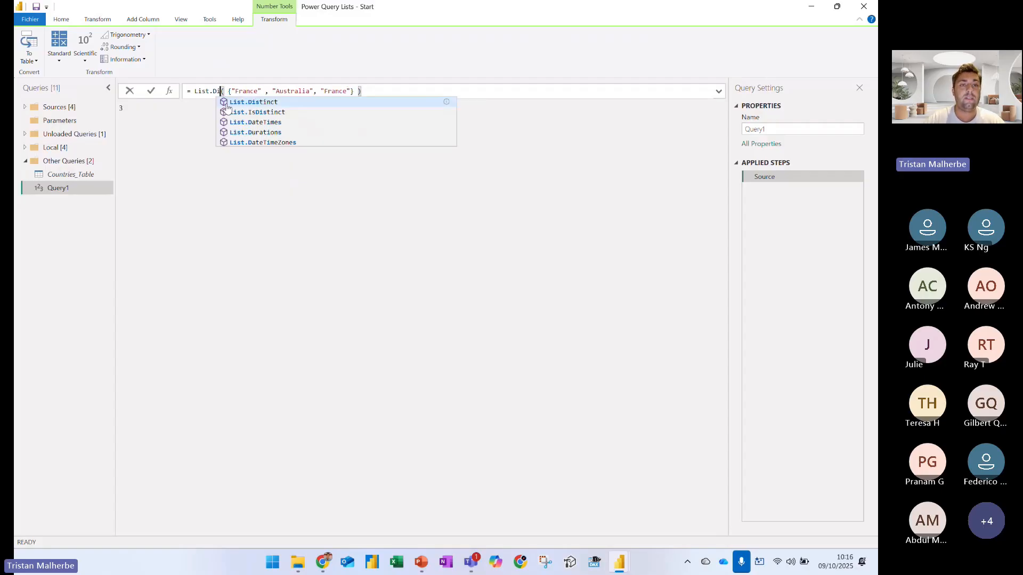
pyautogui.press('Return')
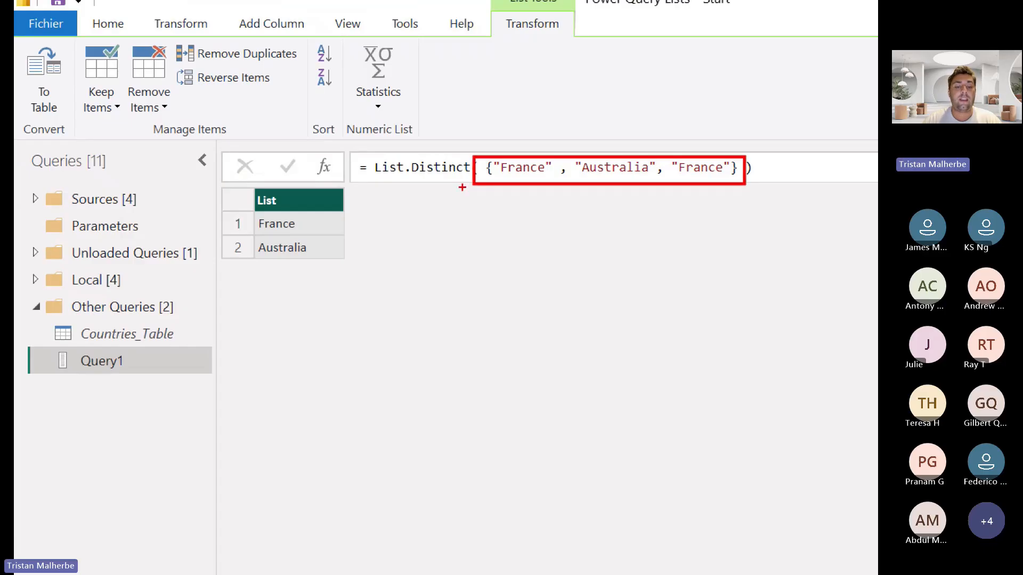
pyautogui.press('b')
pyautogui.moveTo(436, 150); pyautogui.dragTo(506, 131)
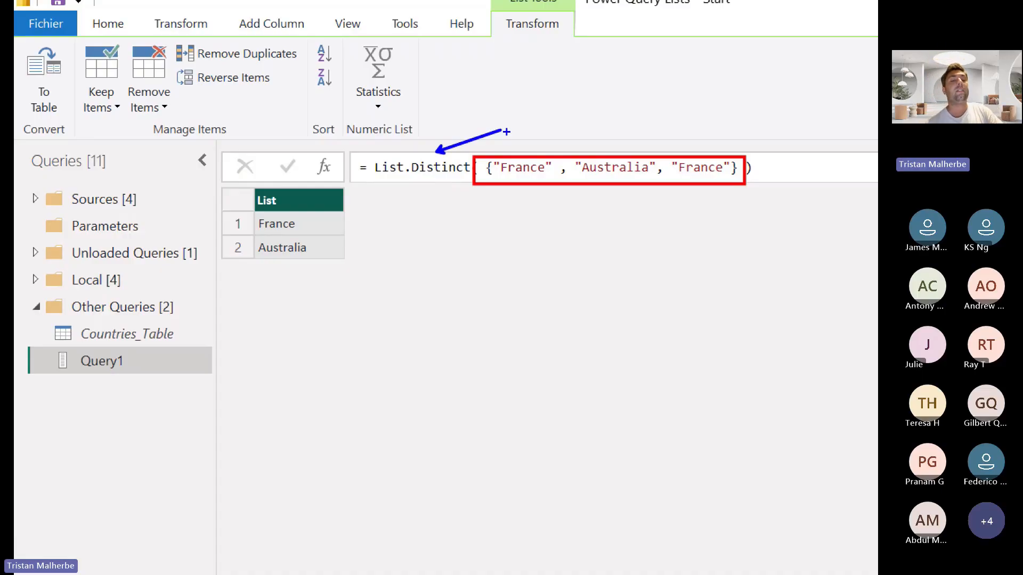
pyautogui.press('Escape')
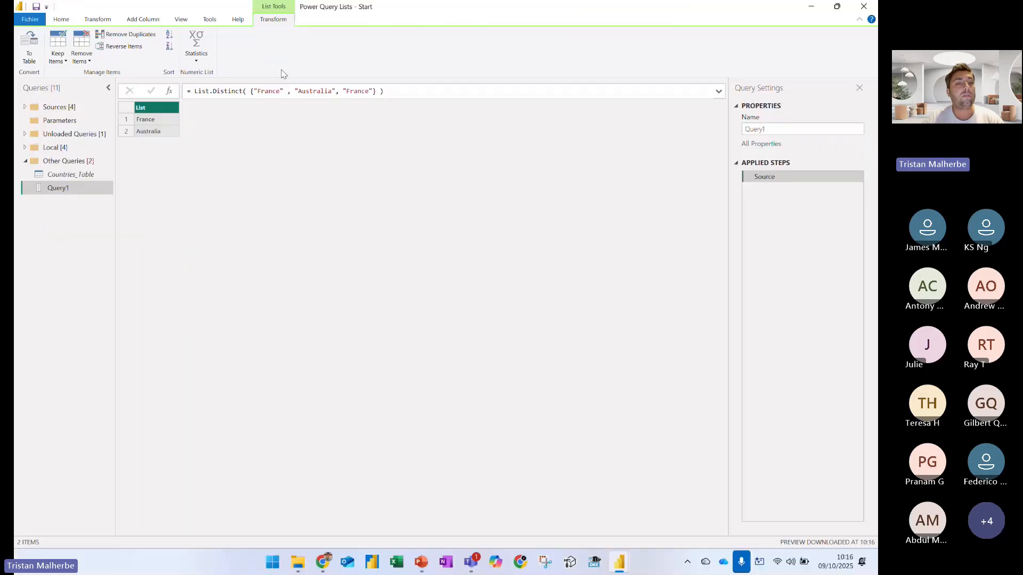
# Remove the List.Distinct function and its parentheses from the formula, leaving only the list
pyautogui.moveTo(252, 91)
pyautogui.mouseDown()
pyautogui.moveTo(383, 91)
pyautogui.moveTo(194, 91)
pyautogui.mouseUp()
pyautogui.press('Delete')
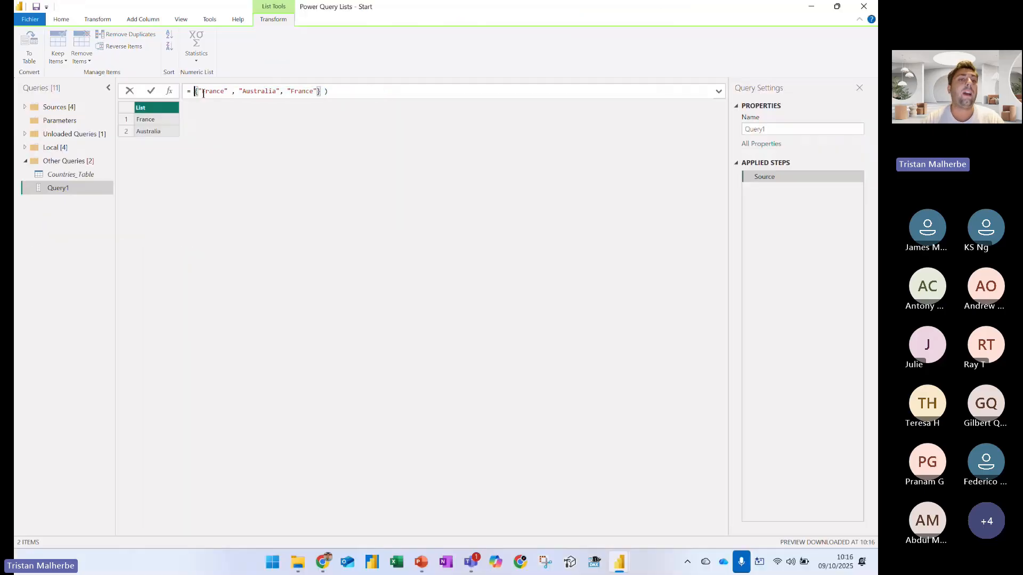
pyautogui.click(334, 97)
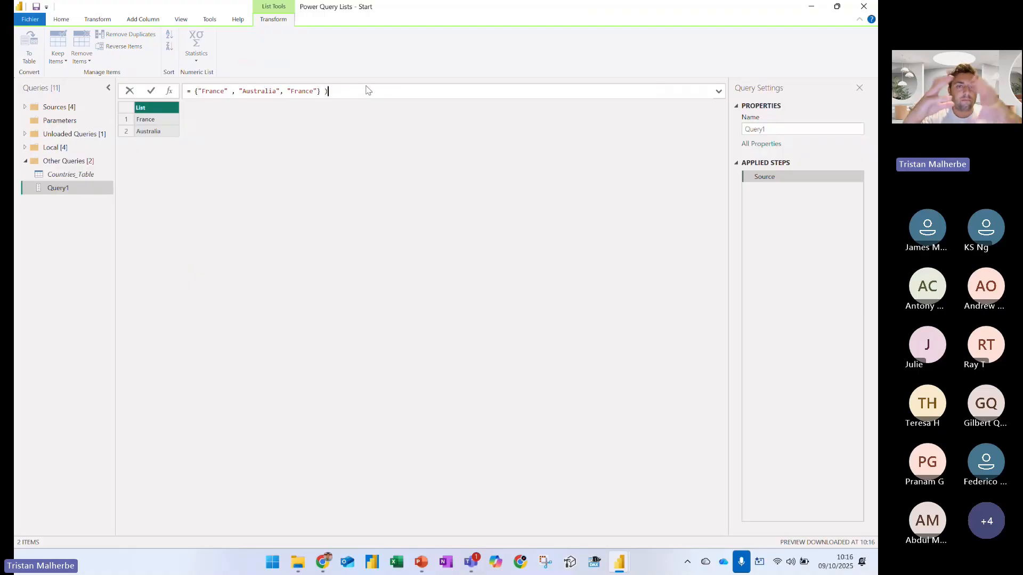
pyautogui.press('BackSpace')
pyautogui.press('BackSpace')
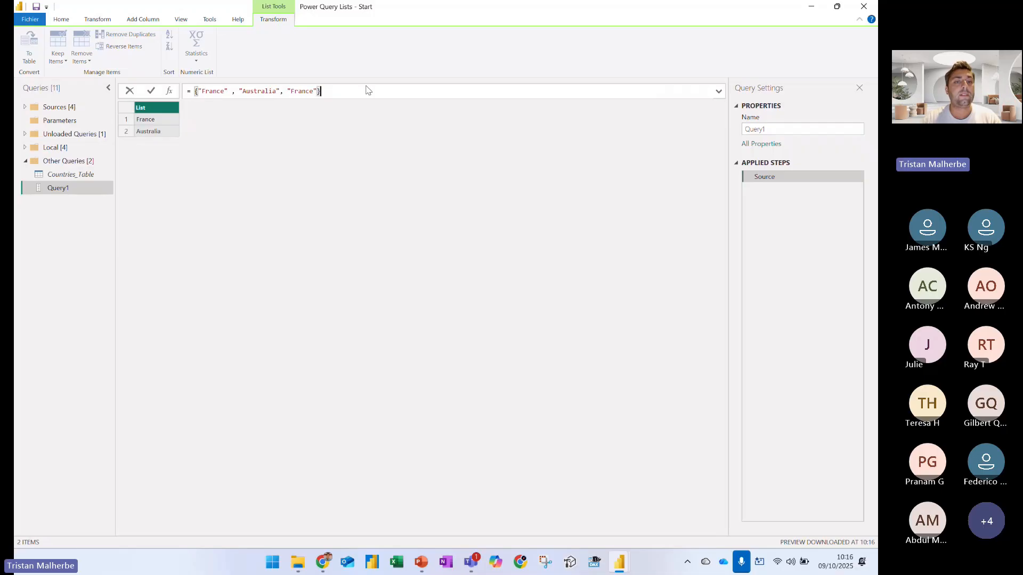
# Remove the third item, "France", from the list in the formula, leaving "France" and "Australia" enclosed in braces
pyautogui.press('BackSpace')
pyautogui.press('BackSpace')
pyautogui.press('BackSpace')
pyautogui.press('BackSpace')
pyautogui.press('BackSpace')
pyautogui.press('BackSpace')
pyautogui.press('BackSpace')
pyautogui.press('BackSpace')
pyautogui.press('BackSpace')
pyautogui.press('BackSpace')
pyautogui.press('BackSpace')
pyautogui.press('BackSpace')
pyautogui.write('" ')
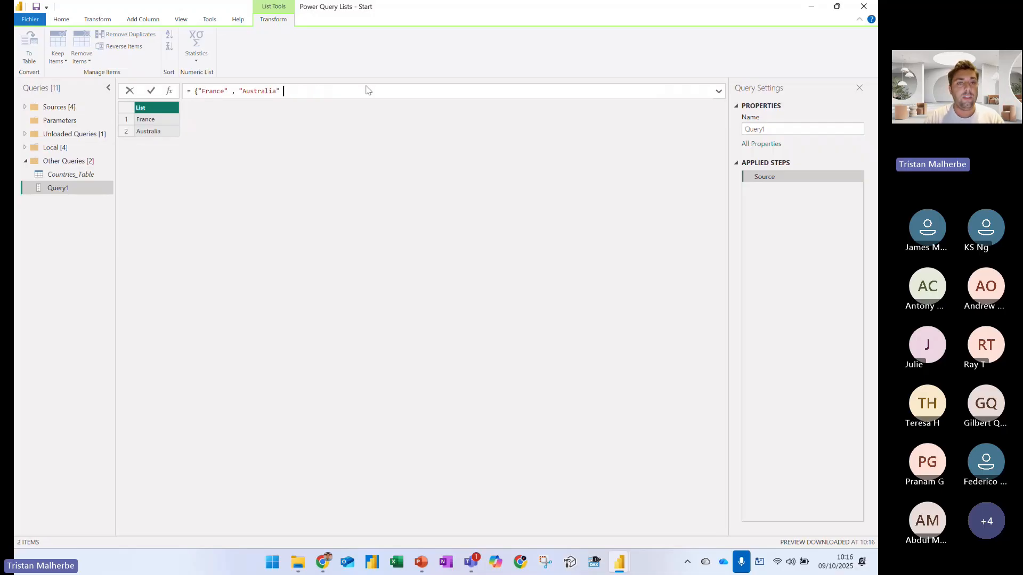
pyautogui.write('}')
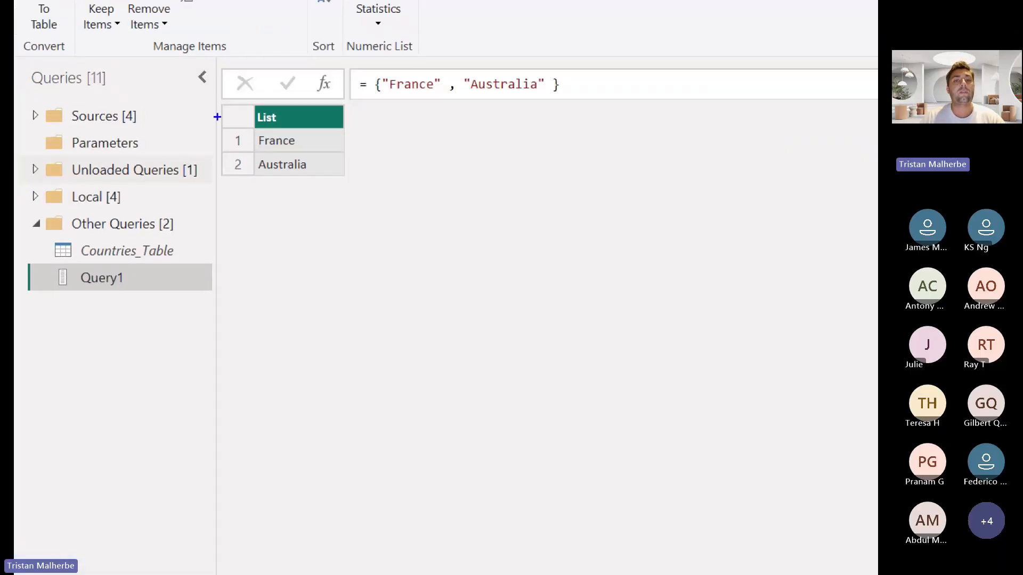
pyautogui.write(' & ')
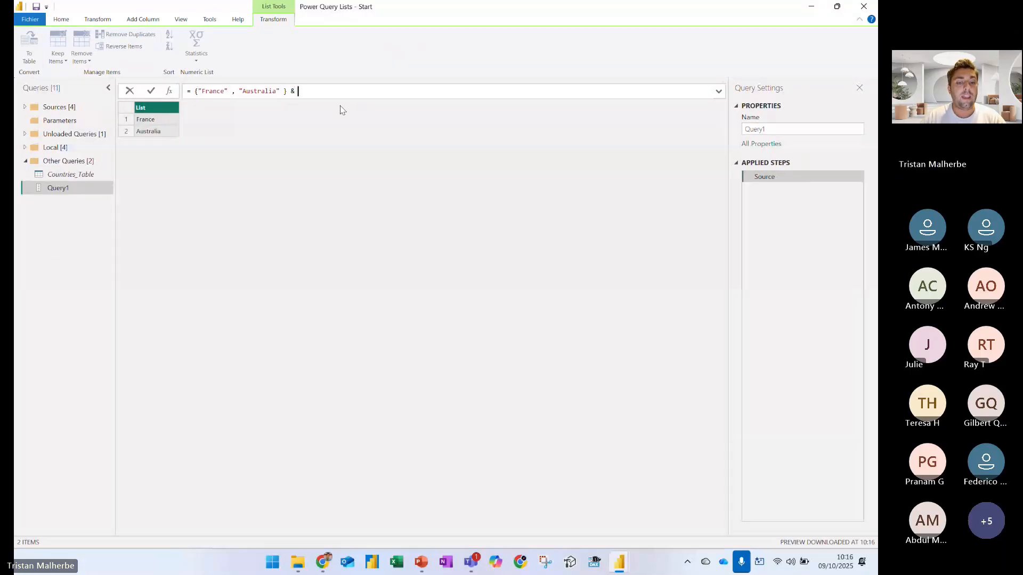
pyautogui.write('{"')
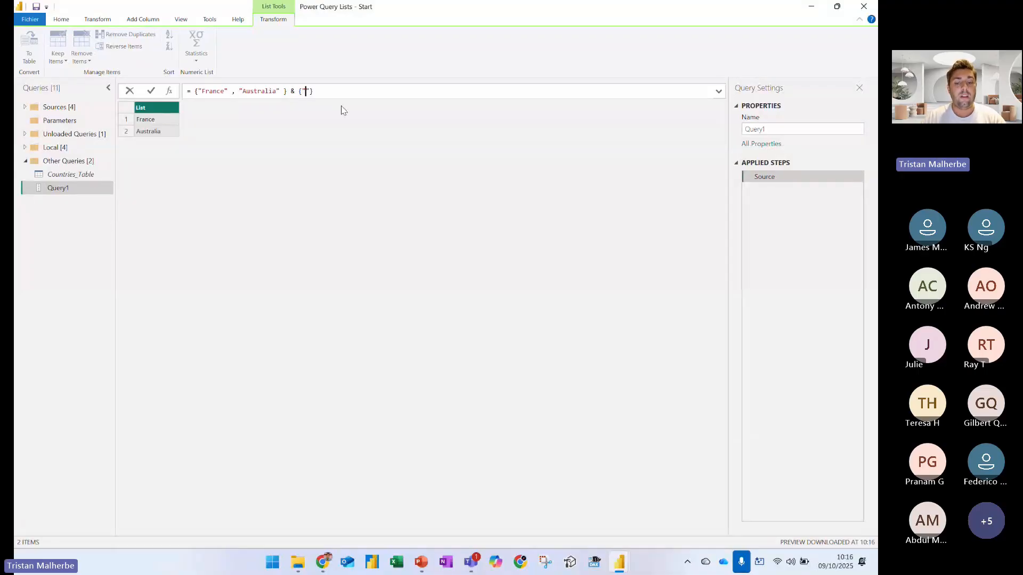
pyautogui.write('UK')
# Combine the list with a second list containing "UK" using the & operator
pyautogui.press('Return')
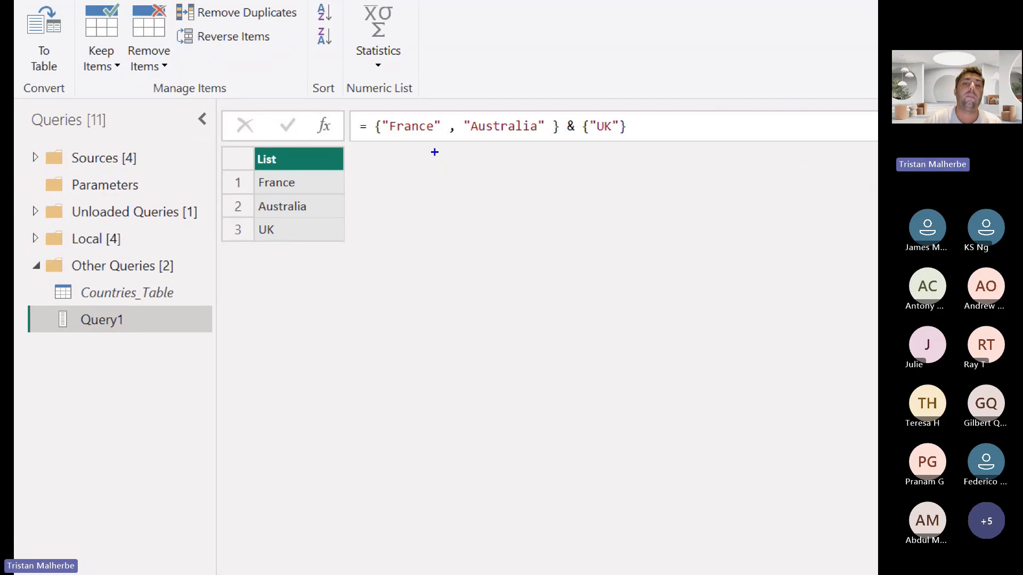
# Mark both lists in the formula, the items of the combined list, and the Query1 list icon on screen
pyautogui.moveTo(413, 137)
pyautogui.mouseDown()
pyautogui.moveTo(481, 163)
pyautogui.moveTo(496, 138)
pyautogui.mouseUp()
pyautogui.moveTo(581, 134)
pyautogui.mouseDown()
pyautogui.moveTo(581, 153)
pyautogui.moveTo(612, 142)
pyautogui.mouseUp()
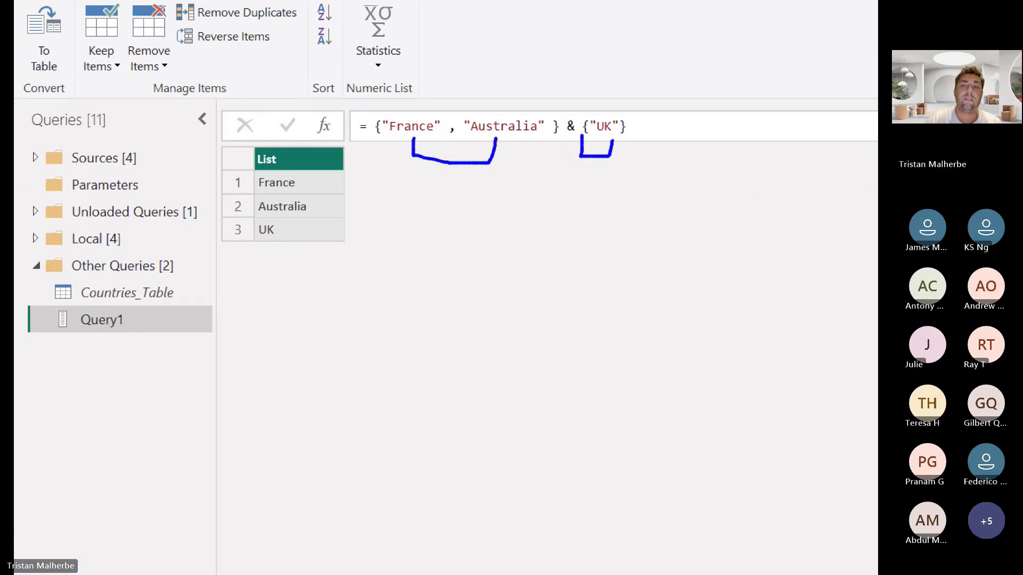
pyautogui.moveTo(343, 181); pyautogui.dragTo(360, 233)
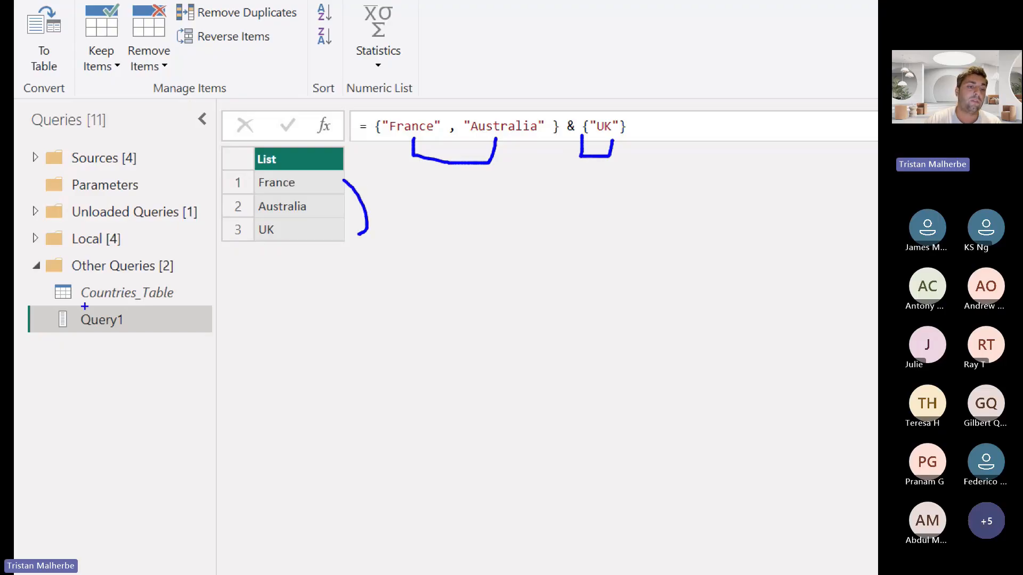
pyautogui.moveTo(85, 306)
pyautogui.mouseDown()
pyautogui.moveTo(99, 339)
pyautogui.moveTo(63, 298)
pyautogui.mouseUp()
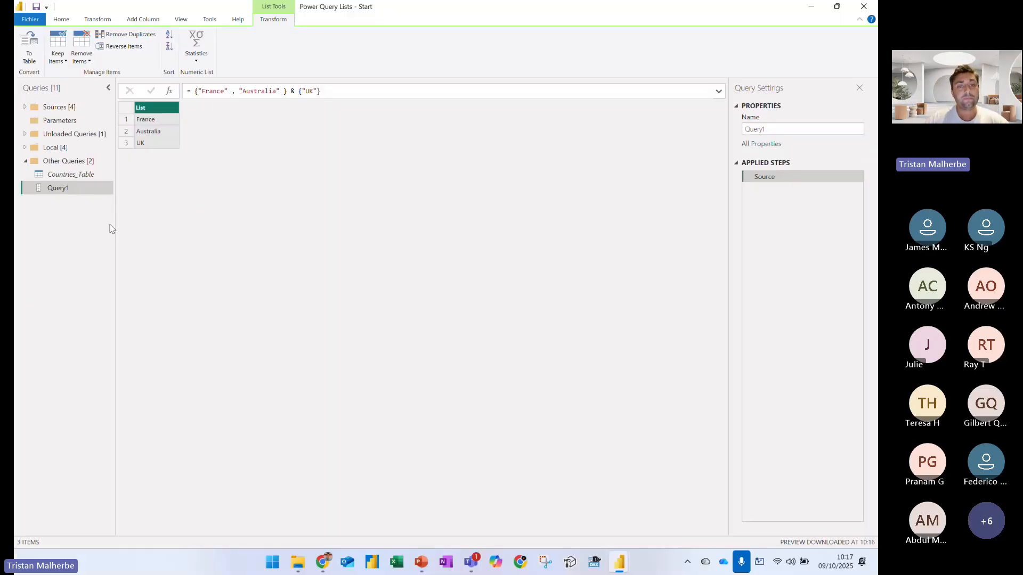
# Remove the appended "UK" list and rebuild the formula as a list of lists: {"France", "Australia"} and {"USA"}
pyautogui.moveTo(288, 92); pyautogui.dragTo(321, 116)
pyautogui.press('Delete')
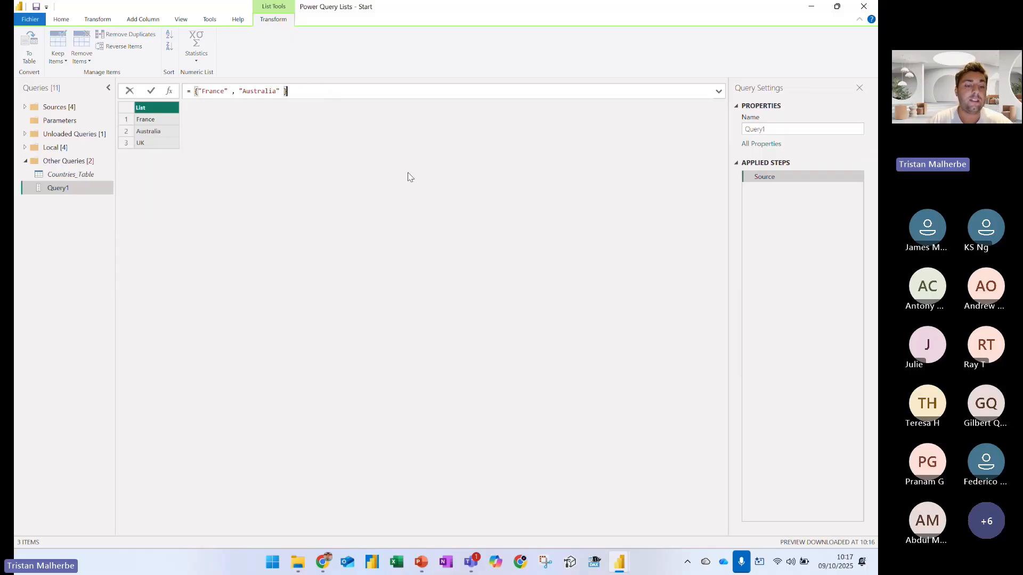
pyautogui.click(195, 92)
pyautogui.write('{')
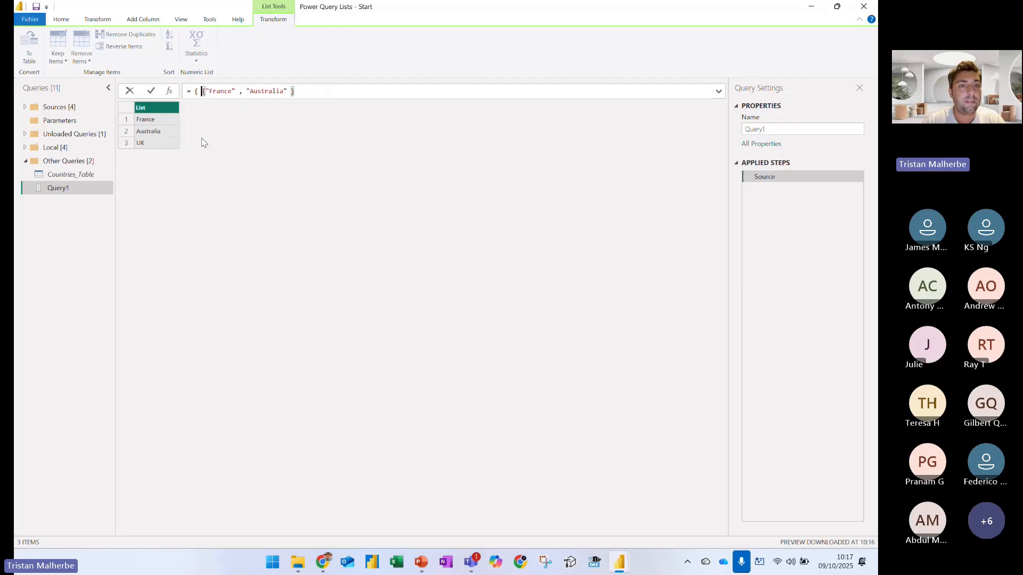
pyautogui.click(315, 88)
pyautogui.write(',')
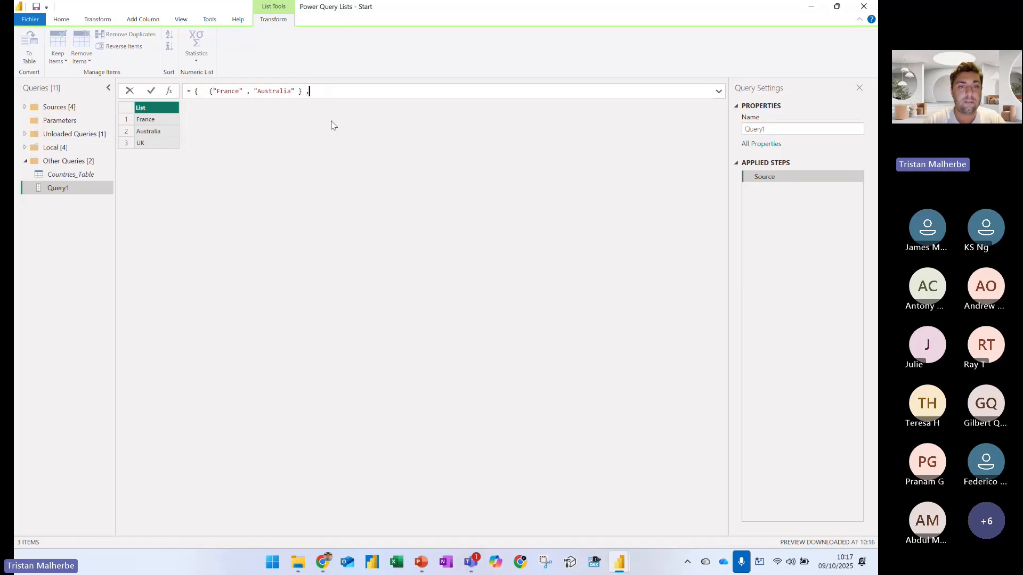
pyautogui.write(' {"USA"}  }')
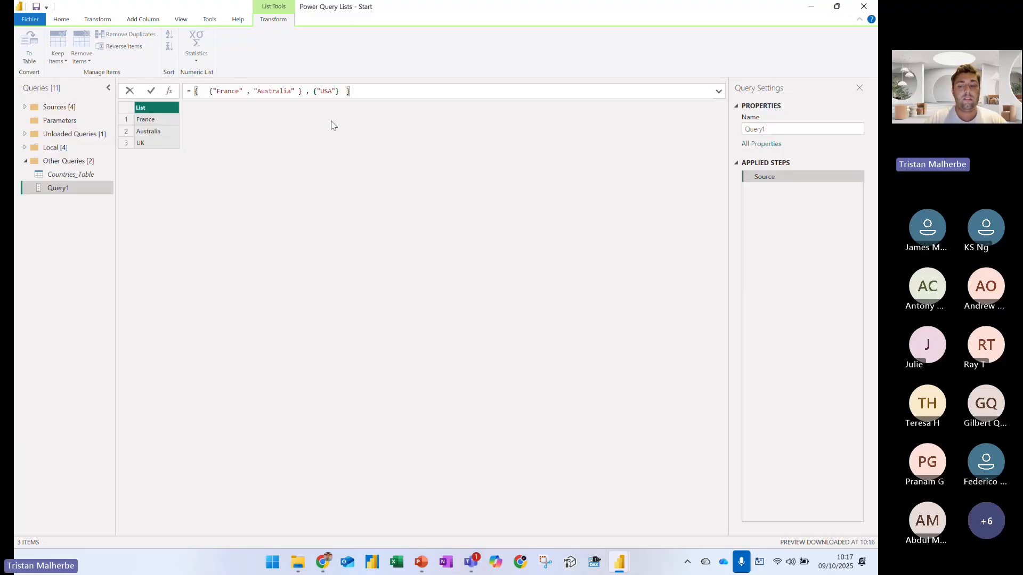
pyautogui.press('Return')
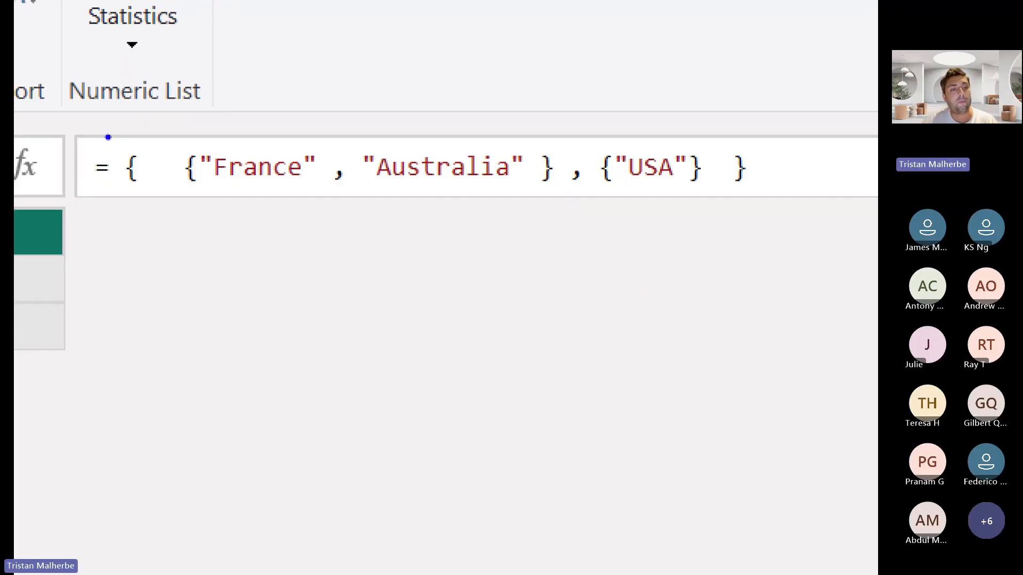
# Mark the outer braces of the nested list in blue, the first inner list in red and the second in green
pyautogui.moveTo(113, 144); pyautogui.dragTo(154, 198)
pyautogui.moveTo(729, 142); pyautogui.dragTo(755, 202)
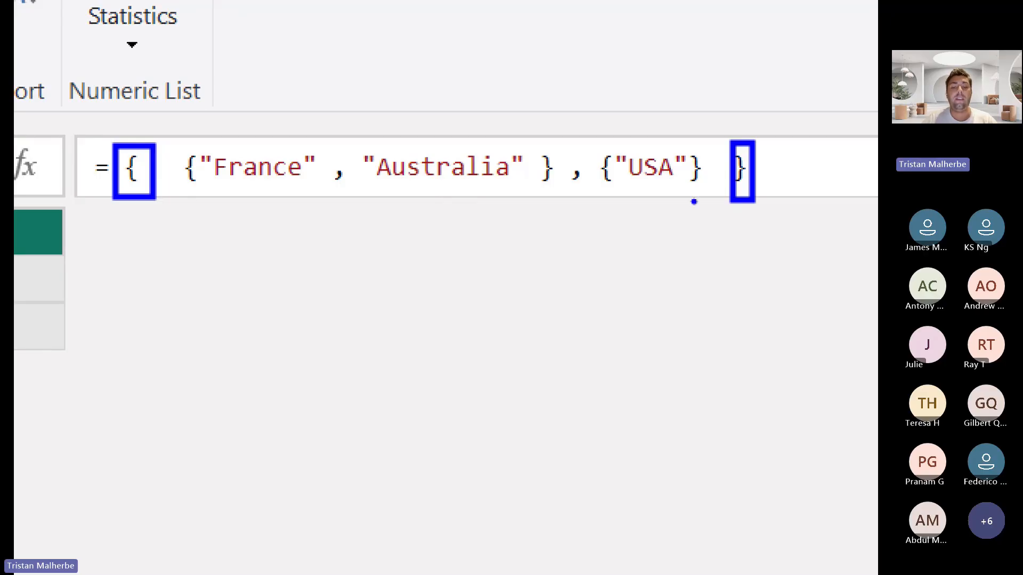
pyautogui.press('r')
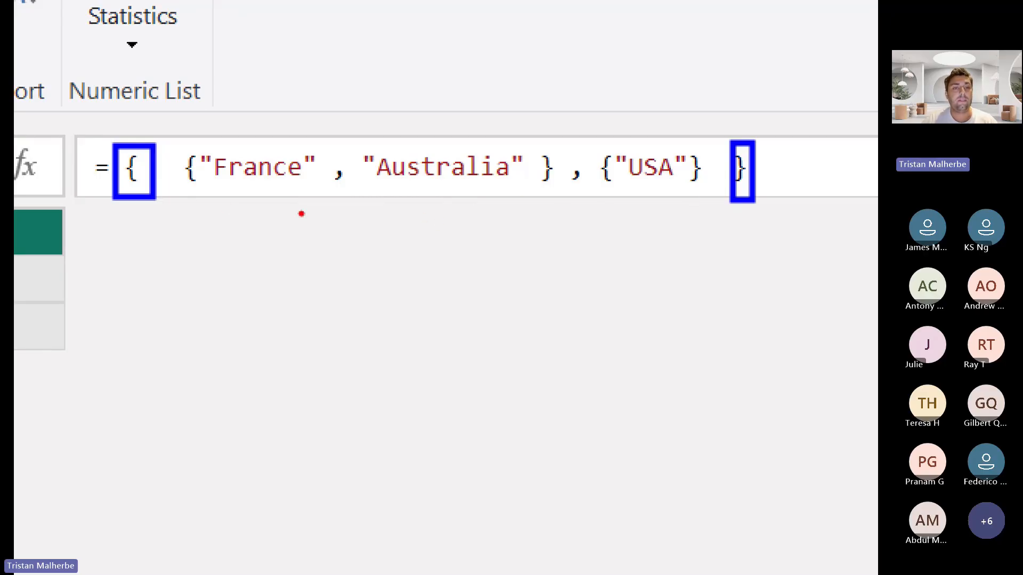
pyautogui.moveTo(215, 188)
pyautogui.mouseDown()
pyautogui.moveTo(246, 228)
pyautogui.moveTo(469, 214)
pyautogui.moveTo(467, 184)
pyautogui.mouseUp()
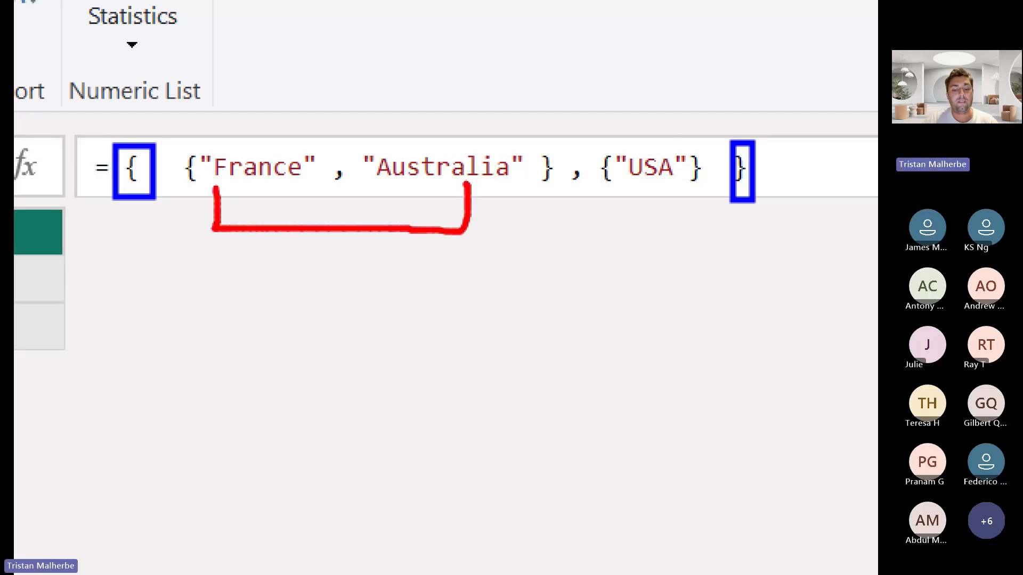
pyautogui.press('g')
pyautogui.moveTo(605, 184)
pyautogui.mouseDown()
pyautogui.moveTo(607, 216)
pyautogui.moveTo(692, 193)
pyautogui.mouseUp()
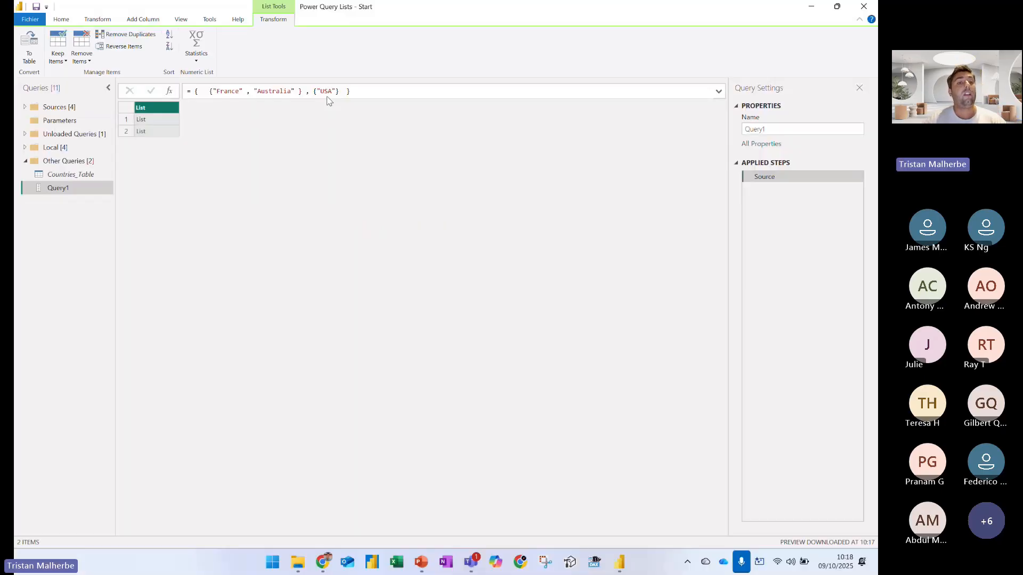
# Open the Countries_Table query and outline its FR, ESP and USA rows in red
pyautogui.click(78, 176)
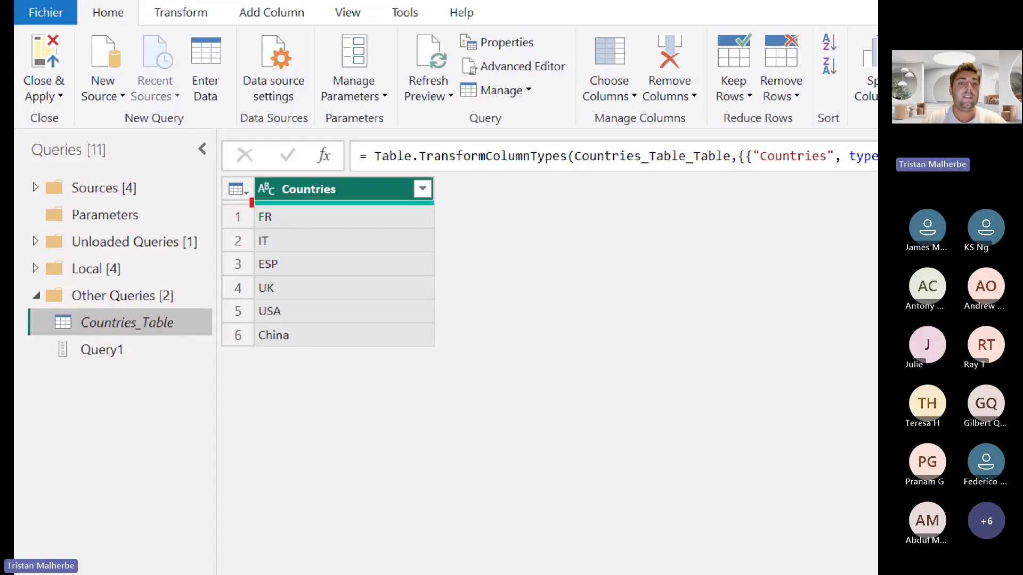
pyautogui.moveTo(251, 201)
pyautogui.mouseDown()
pyautogui.moveTo(295, 287)
pyautogui.moveTo(304, 365)
pyautogui.mouseUp()
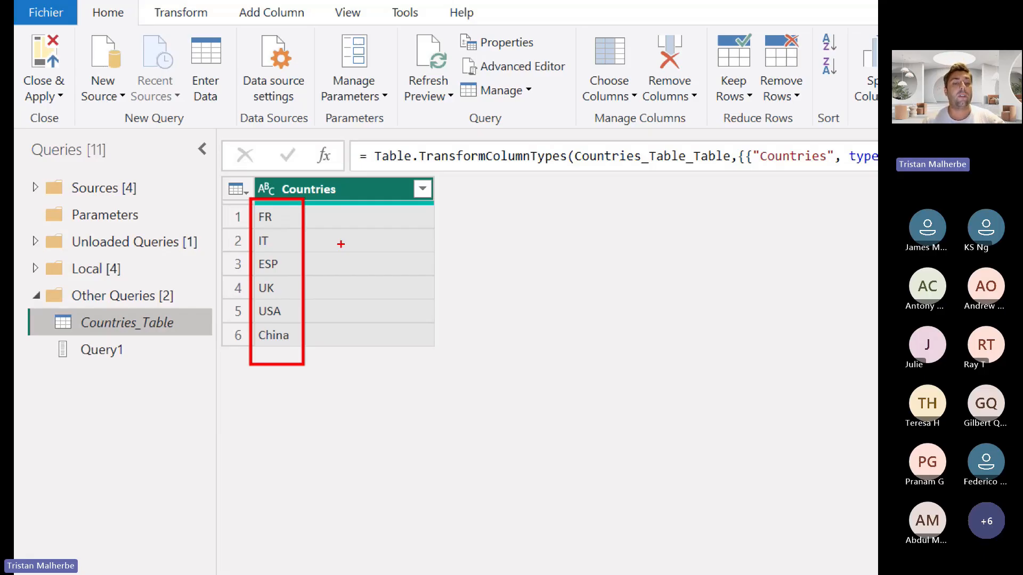
pyautogui.press('e')
pyautogui.moveTo(247, 207); pyautogui.dragTo(457, 233)
pyautogui.moveTo(243, 253); pyautogui.dragTo(427, 275)
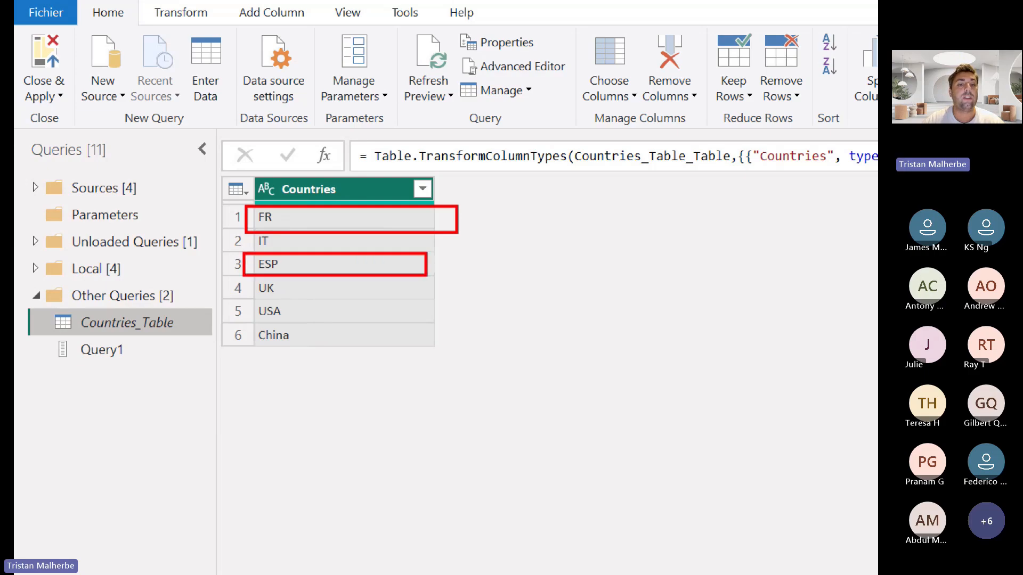
pyautogui.moveTo(244, 301); pyautogui.dragTo(445, 325)
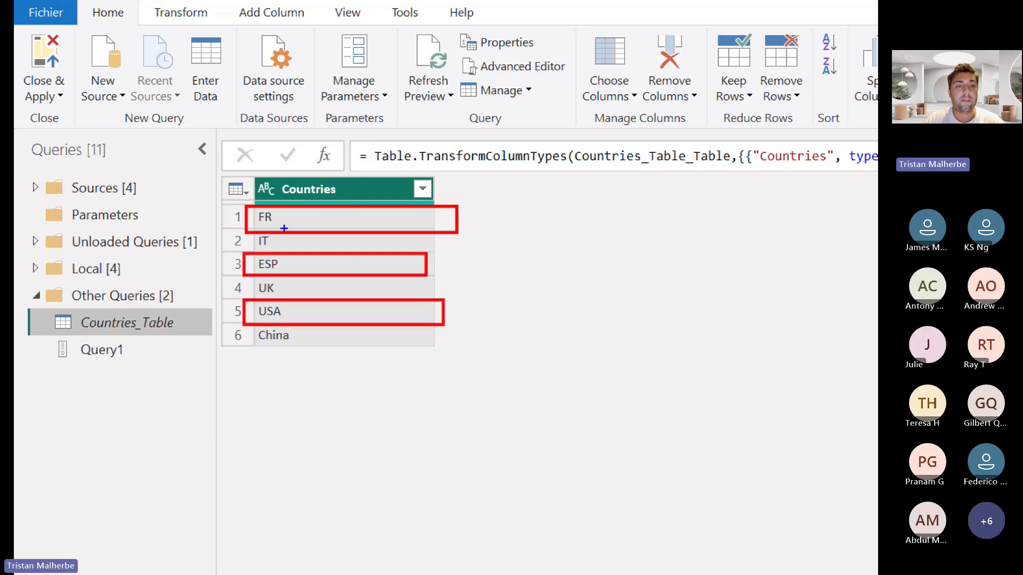
# Outline the Countries column in blue and annotate it with an arrow and the note "Columns are lists !"
pyautogui.moveTo(252, 176)
pyautogui.mouseDown()
pyautogui.moveTo(432, 329)
pyautogui.moveTo(434, 372)
pyautogui.moveTo(420, 375)
pyautogui.mouseUp()
pyautogui.moveTo(448, 193); pyautogui.dragTo(493, 188)
pyautogui.click(506, 190)
pyautogui.write('Colu')
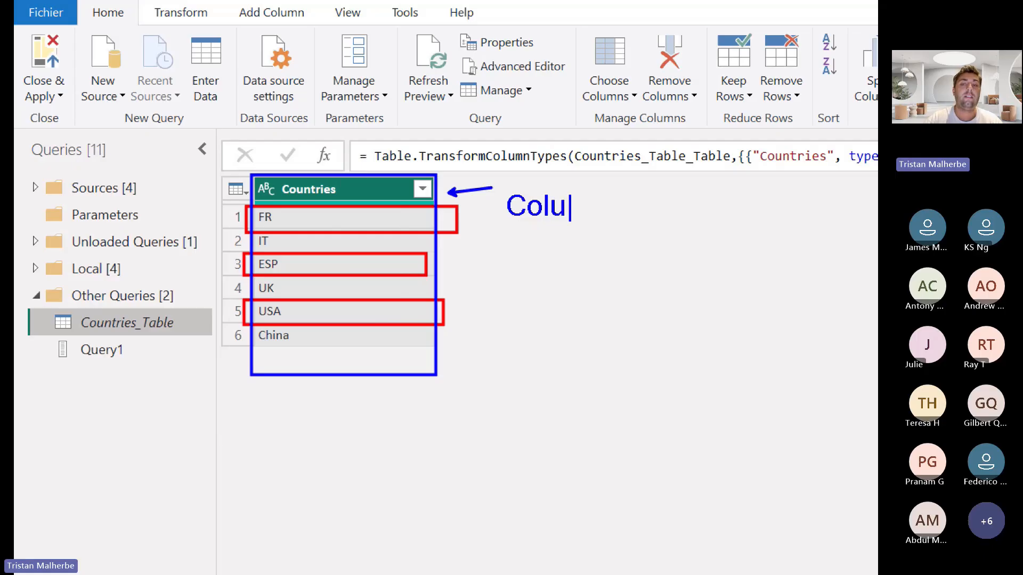
pyautogui.write('mns are lists !')
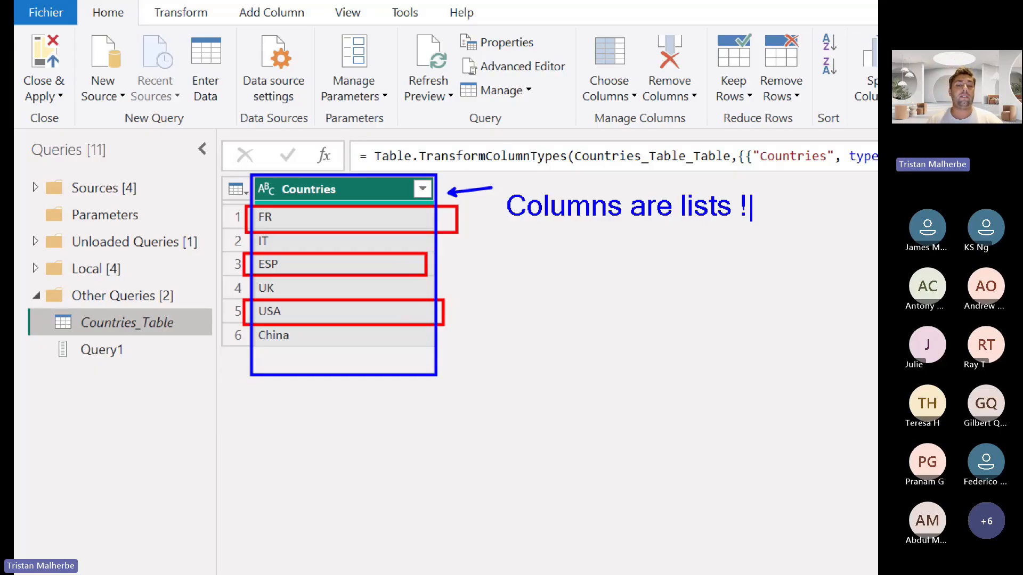
# Drill down into the Countries column to view it as a list, and remove that drill-down step
pyautogui.rightClick(372, 195)
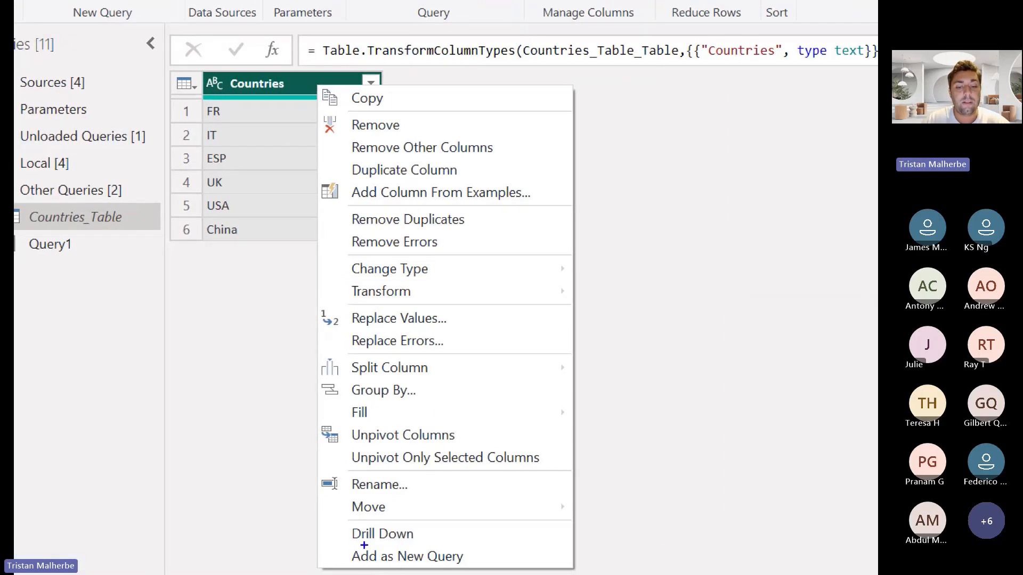
pyautogui.moveTo(333, 519)
pyautogui.mouseDown()
pyautogui.moveTo(387, 548)
pyautogui.moveTo(423, 553)
pyautogui.moveTo(462, 511)
pyautogui.moveTo(499, 493)
pyautogui.mouseUp()
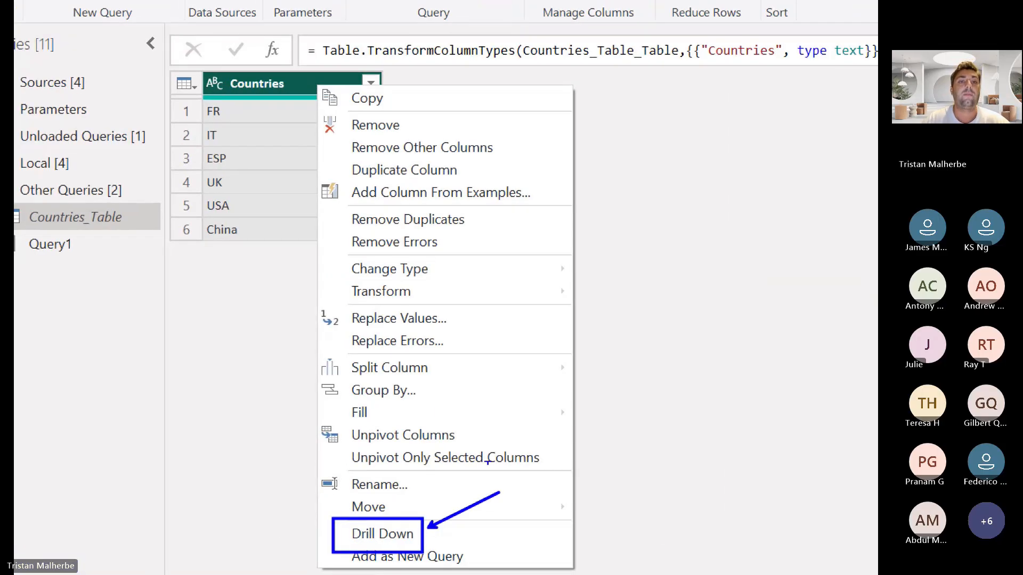
pyautogui.moveTo(195, 72)
pyautogui.mouseDown()
pyautogui.moveTo(364, 106)
pyautogui.moveTo(389, 98)
pyautogui.mouseUp()
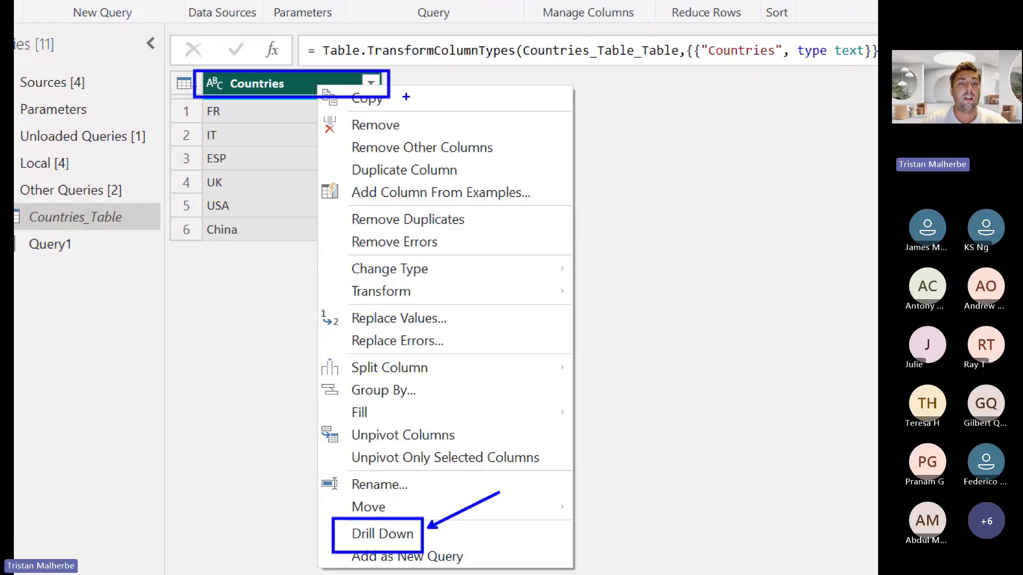
pyautogui.rightClick(282, 86)
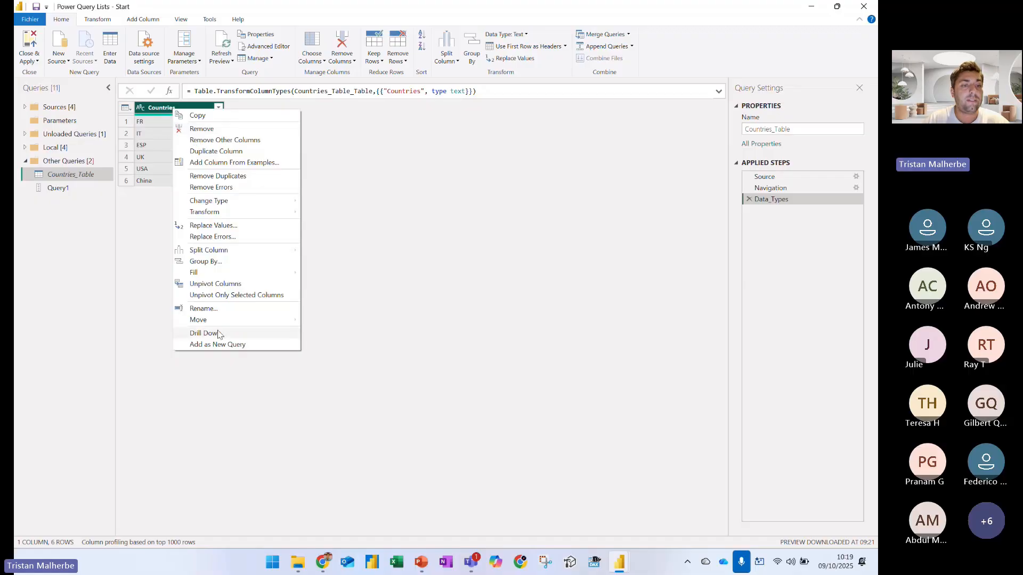
pyautogui.click(218, 334)
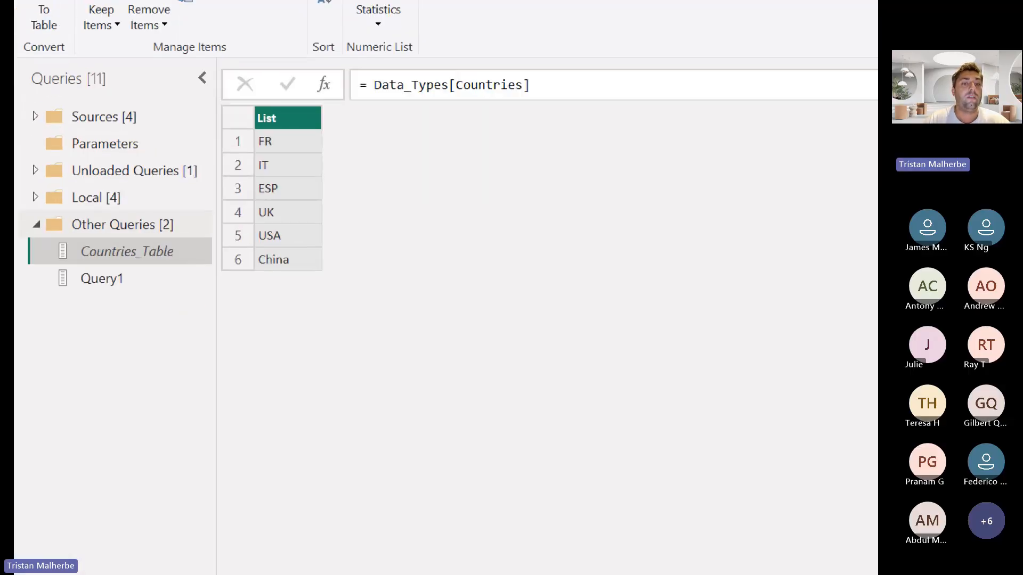
pyautogui.moveTo(255, 129); pyautogui.dragTo(301, 296)
pyautogui.moveTo(45, 254)
pyautogui.mouseDown()
pyautogui.moveTo(77, 291)
pyautogui.moveTo(70, 285)
pyautogui.mouseUp()
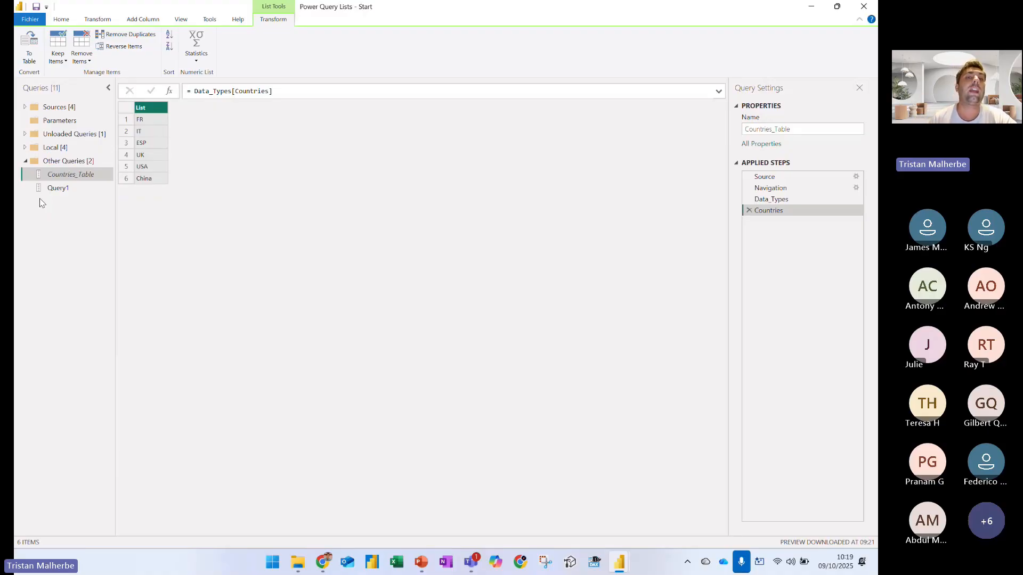
pyautogui.click(749, 210)
# Delete the Query1 query from Other Queries
pyautogui.click(85, 192)
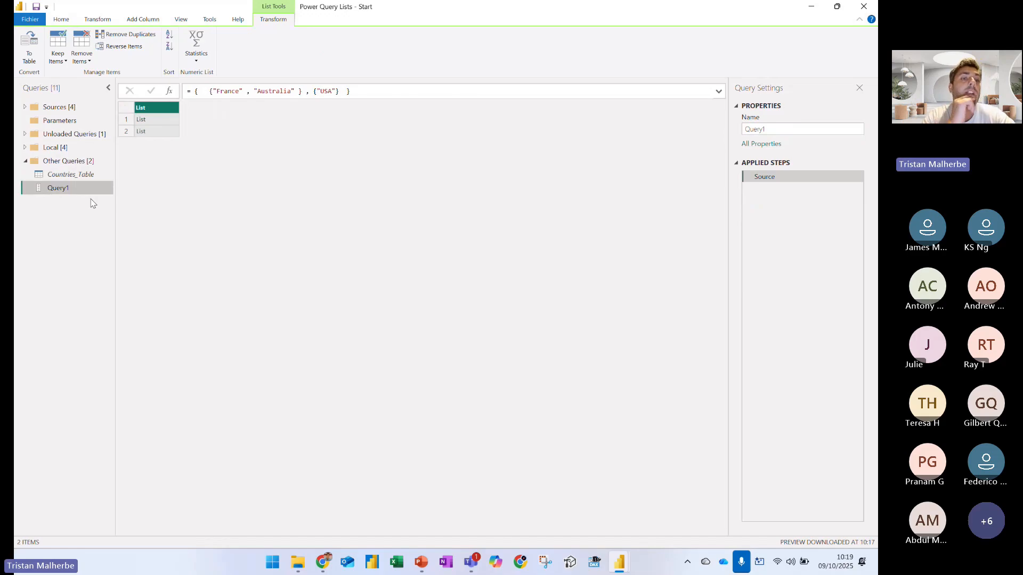
pyautogui.press('Delete')
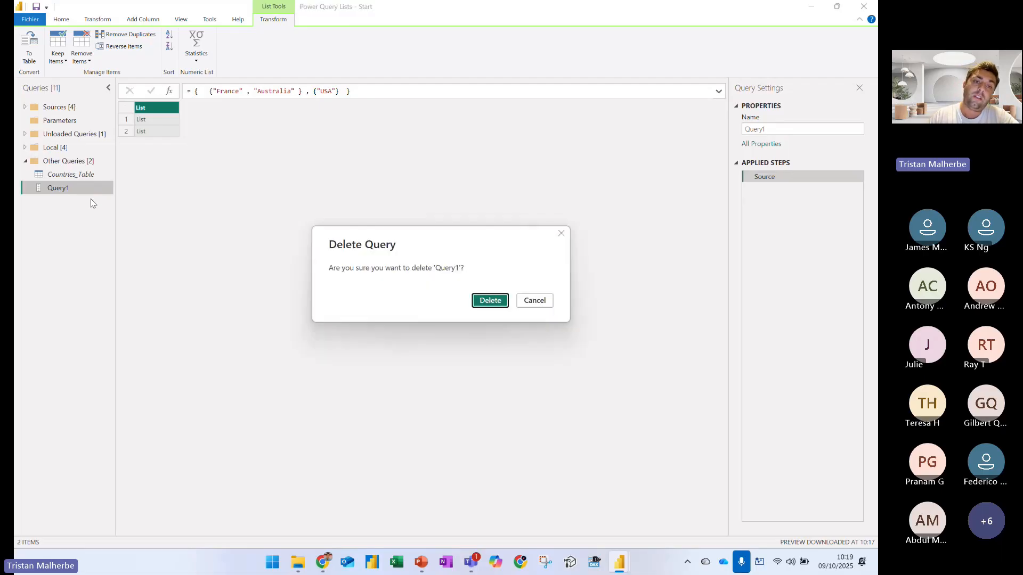
pyautogui.press('Return')
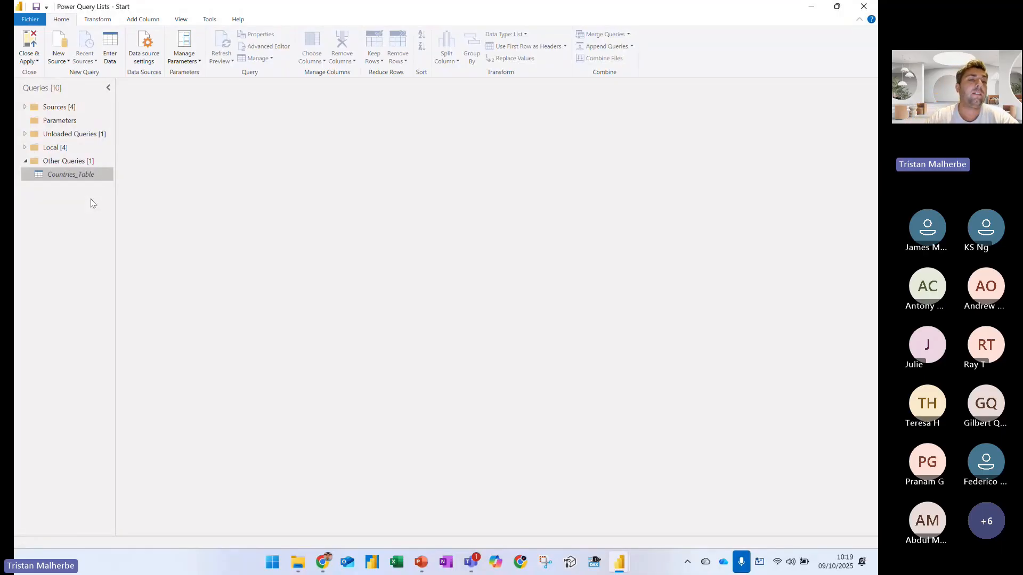
# Open the Sales query under Sources, navigate into its Sales table data, and underline the Product_ID column header
pyautogui.click(25, 108)
pyautogui.click(55, 121)
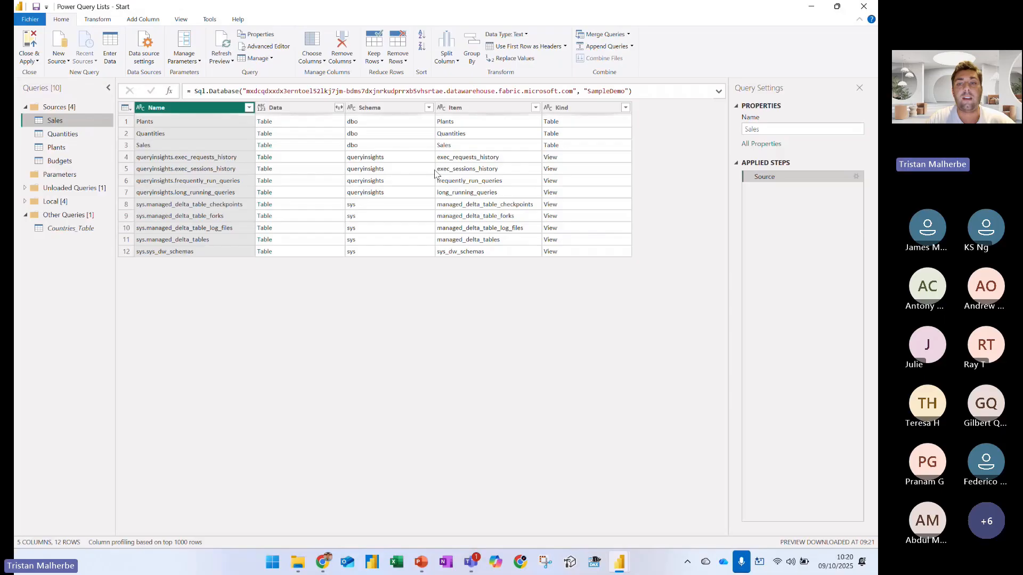
pyautogui.click(263, 146)
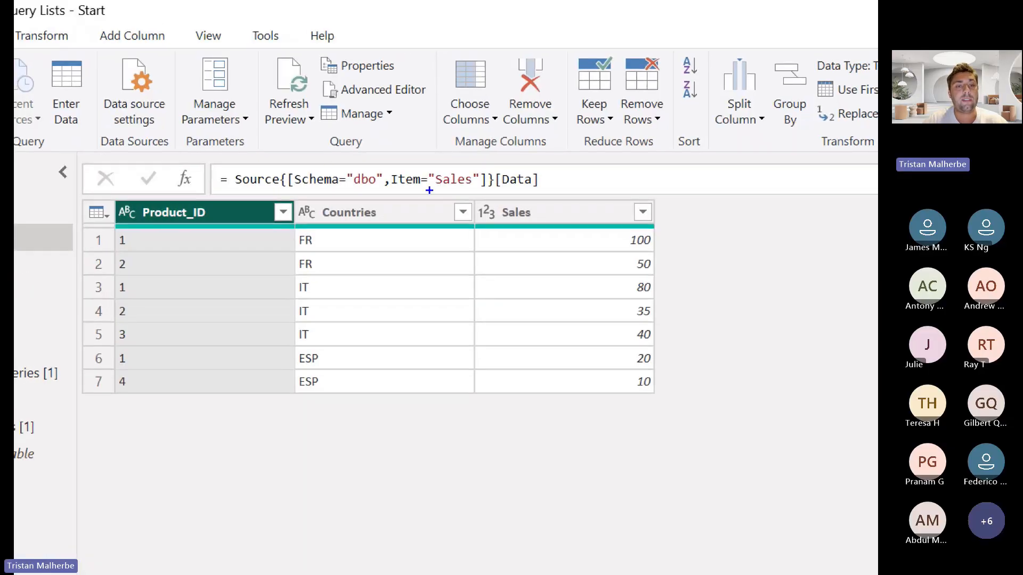
pyautogui.moveTo(145, 225); pyautogui.dragTo(237, 224)
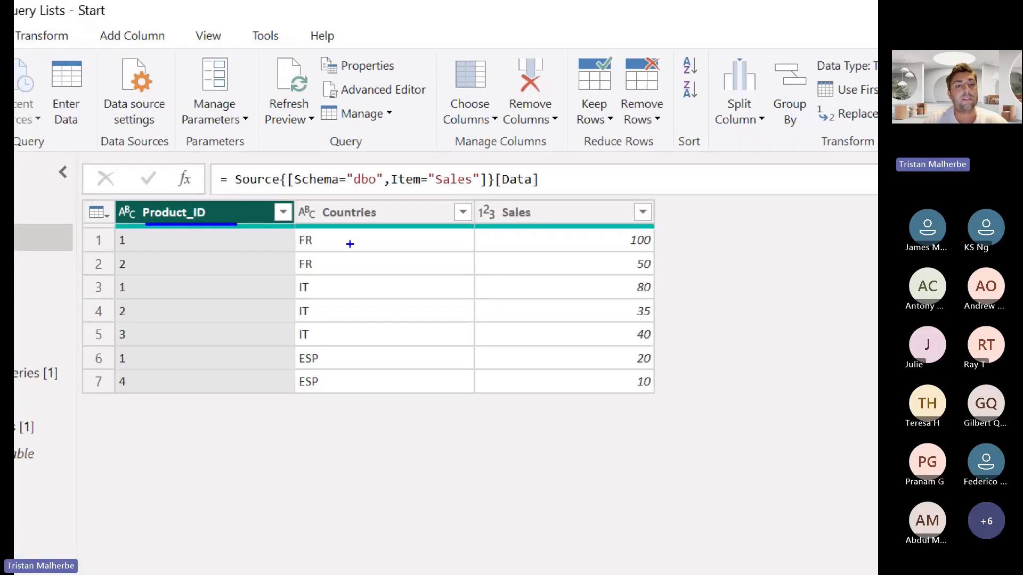
# Underline the Countries and Sales headers, draw vertical strokes over the three table columns, and clear the drawings
pyautogui.moveTo(328, 227); pyautogui.dragTo(374, 228)
pyautogui.moveTo(499, 228); pyautogui.dragTo(554, 227)
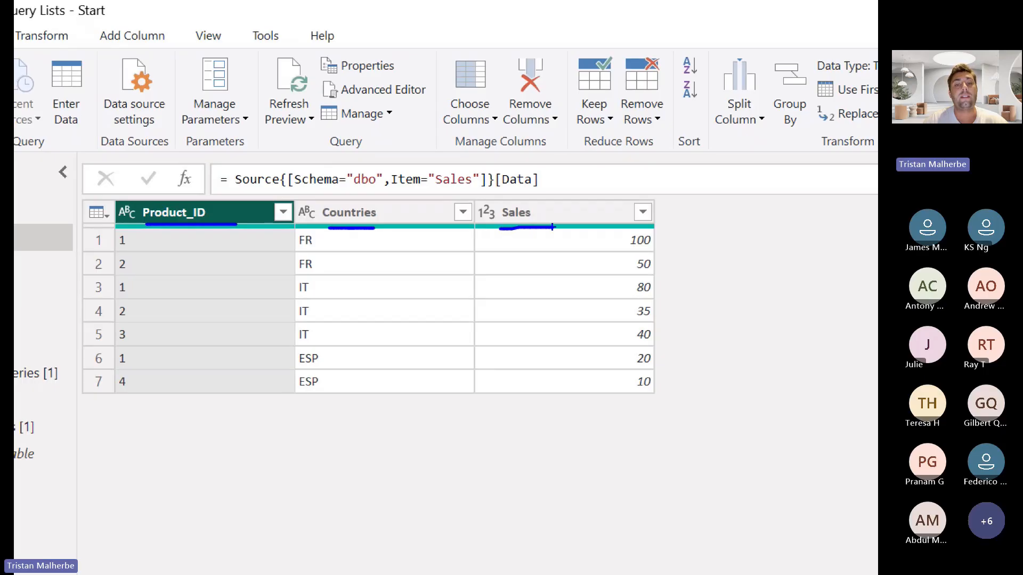
pyautogui.moveTo(245, 256); pyautogui.dragTo(244, 270)
pyautogui.moveTo(419, 224); pyautogui.dragTo(427, 338)
pyautogui.moveTo(547, 228); pyautogui.dragTo(582, 304)
pyautogui.moveTo(617, 245); pyautogui.dragTo(621, 402)
pyautogui.moveTo(158, 246); pyautogui.dragTo(167, 422)
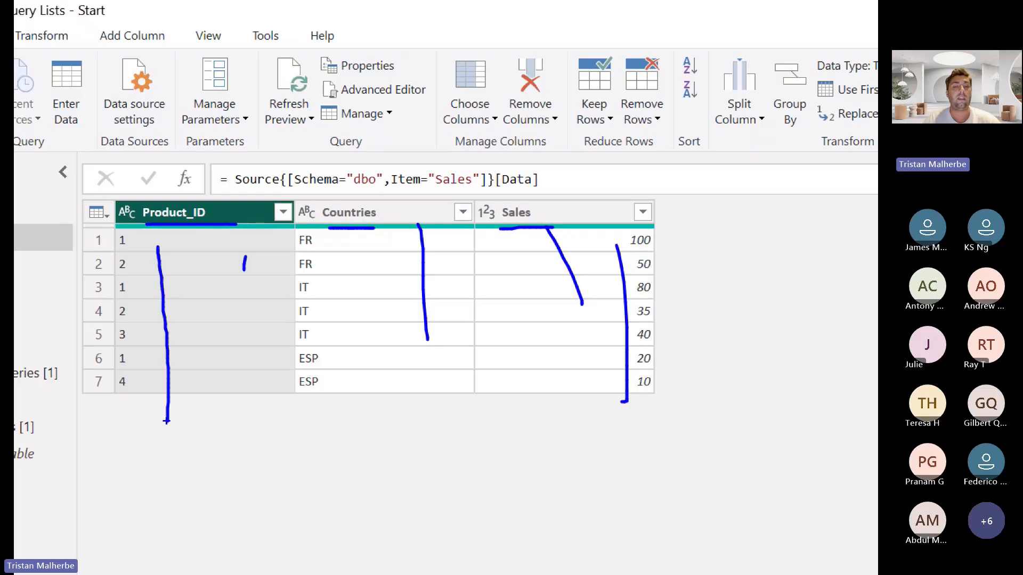
pyautogui.press('e')
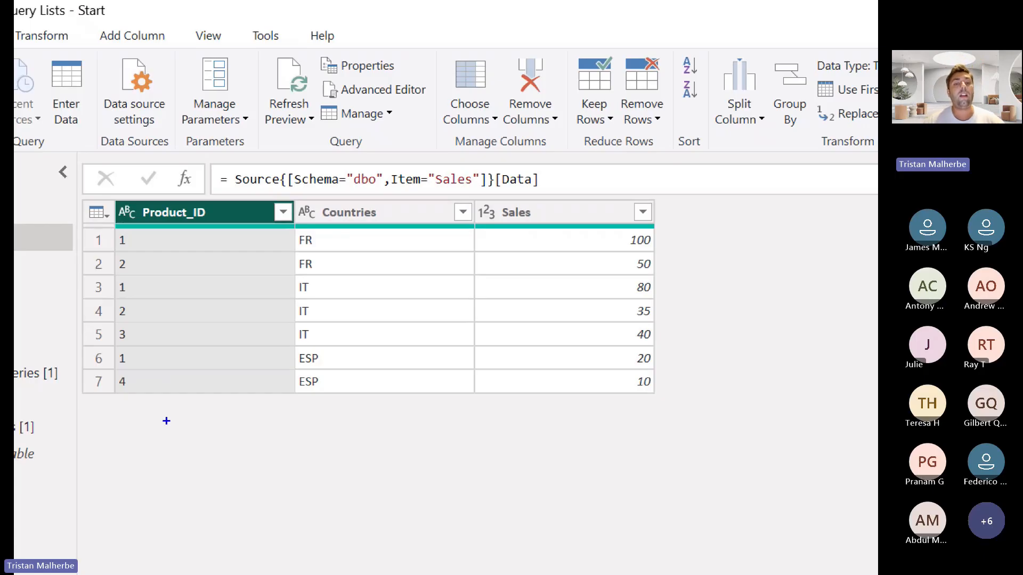
# Draw a bracket beside the Countries column's values and mark the ESP rows, clearing the drawing at the end
pyautogui.moveTo(341, 242)
pyautogui.mouseDown()
pyautogui.moveTo(377, 273)
pyautogui.moveTo(373, 372)
pyautogui.moveTo(363, 387)
pyautogui.mouseUp()
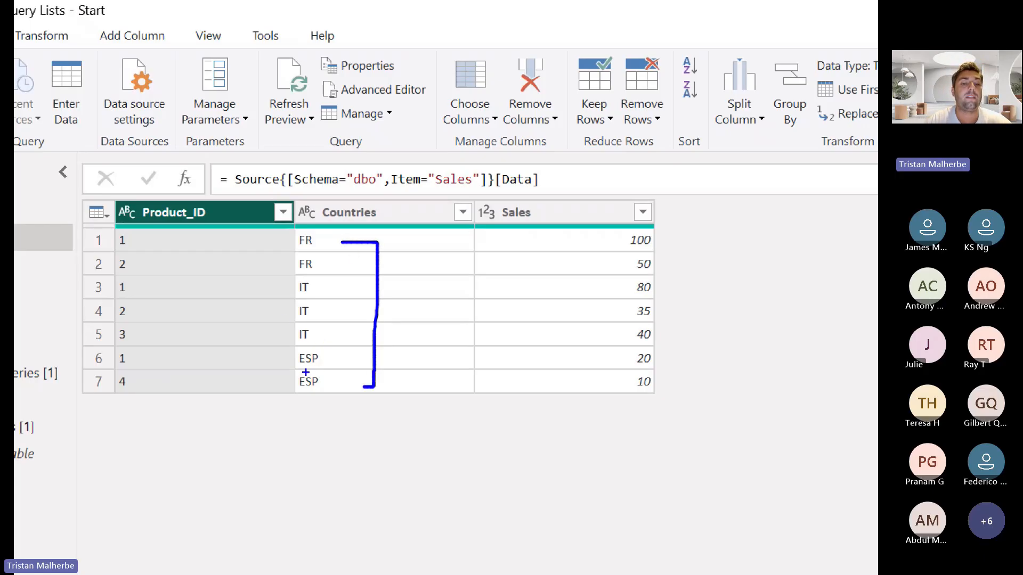
pyautogui.moveTo(304, 373); pyautogui.dragTo(360, 368)
pyautogui.press('e')
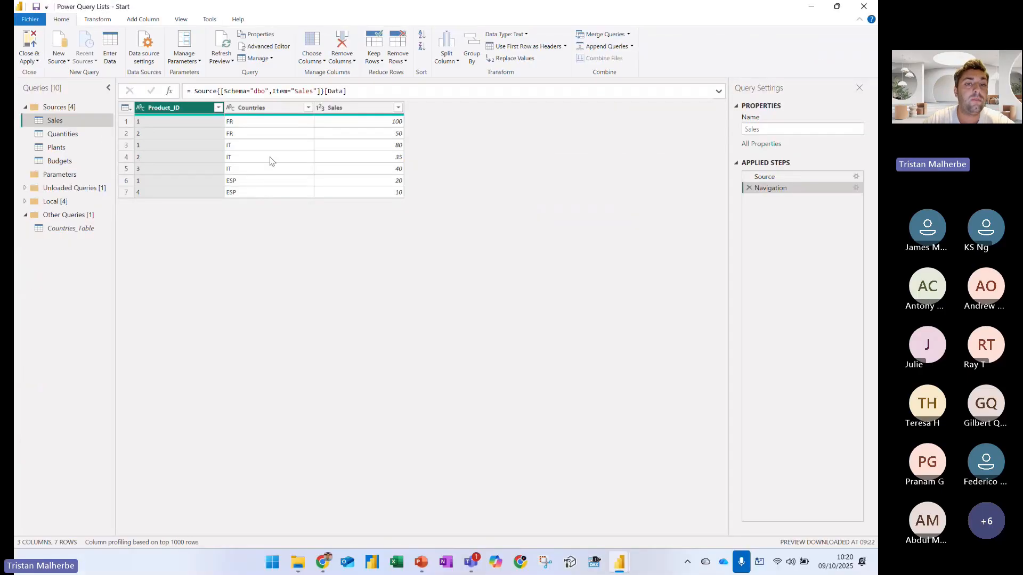
# Filter the Countries column to FR only, and mark up the "FR" value in the filter formula and the filtered column
pyautogui.click(308, 107)
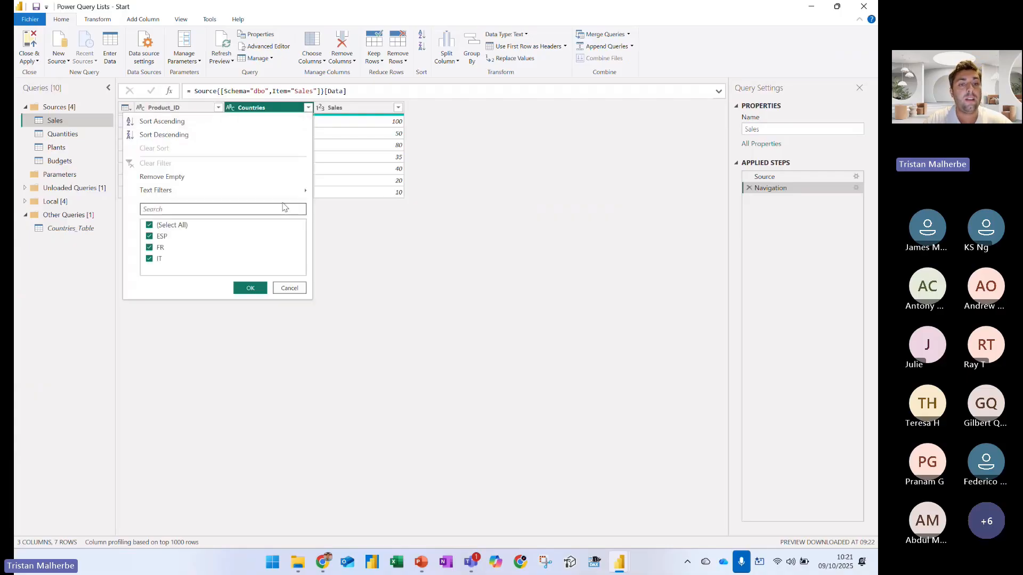
pyautogui.click(180, 229)
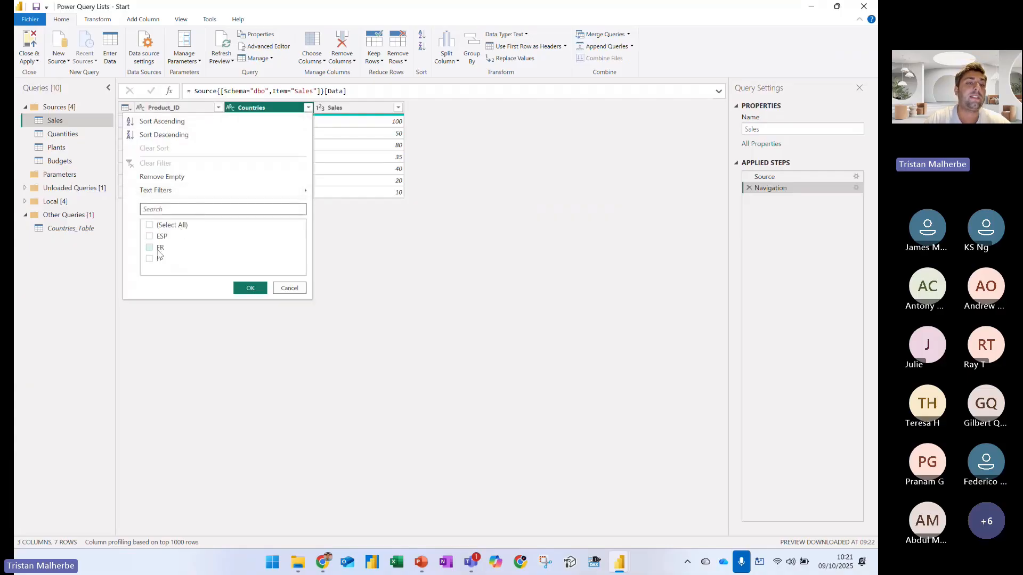
pyautogui.click(150, 247)
pyautogui.click(250, 287)
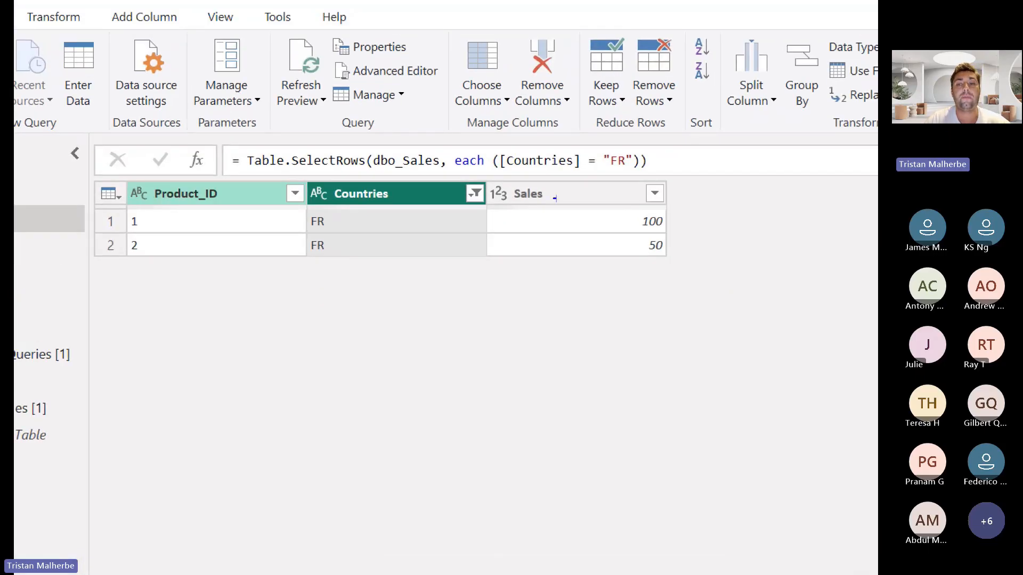
pyautogui.moveTo(603, 175); pyautogui.dragTo(644, 169)
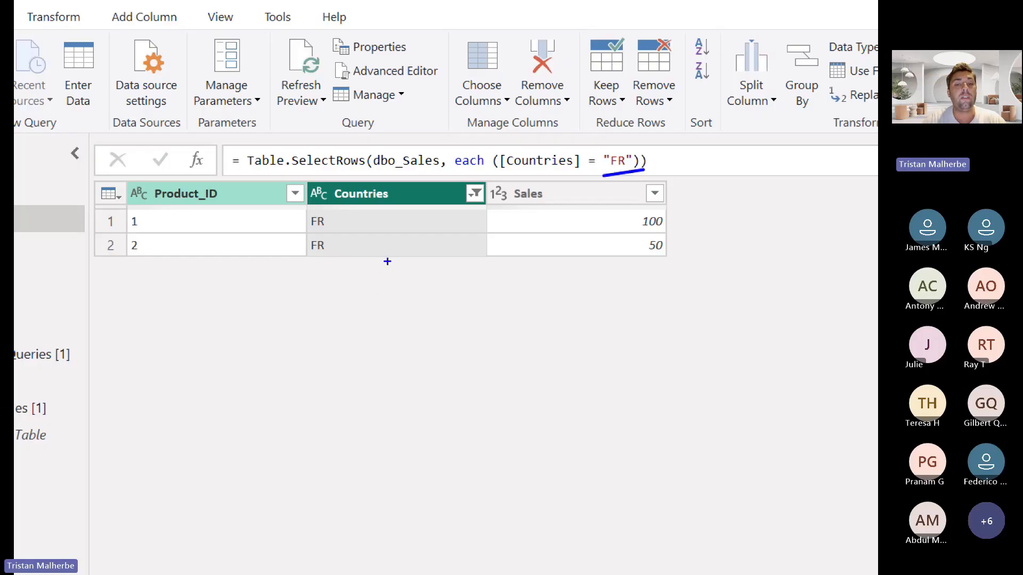
pyautogui.moveTo(387, 261); pyautogui.dragTo(468, 352)
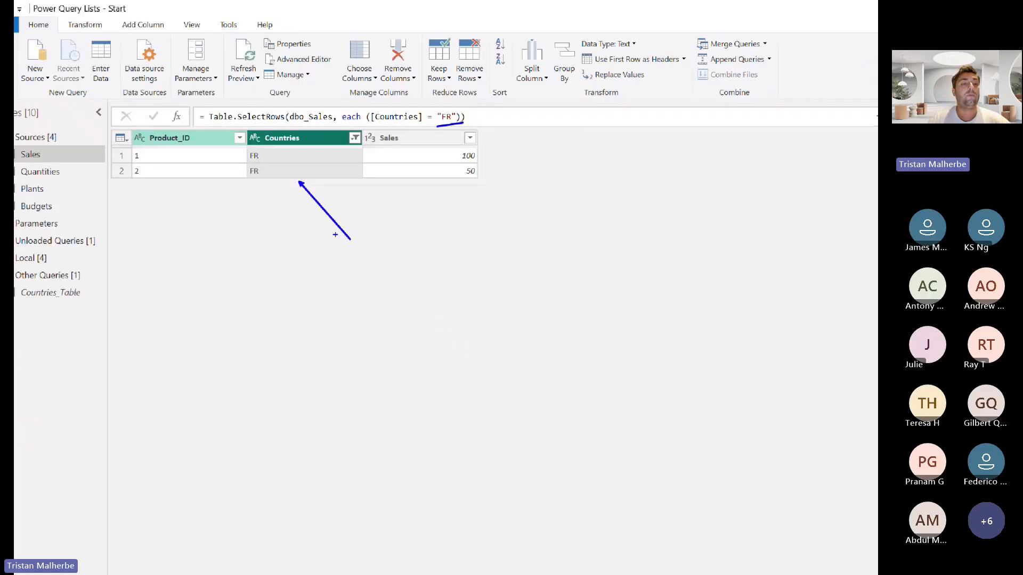
# Show the parameter commands, outline Manage Parameters and New Parameter in blue with an arrow, and leave the drawing mode
pyautogui.click(187, 59)
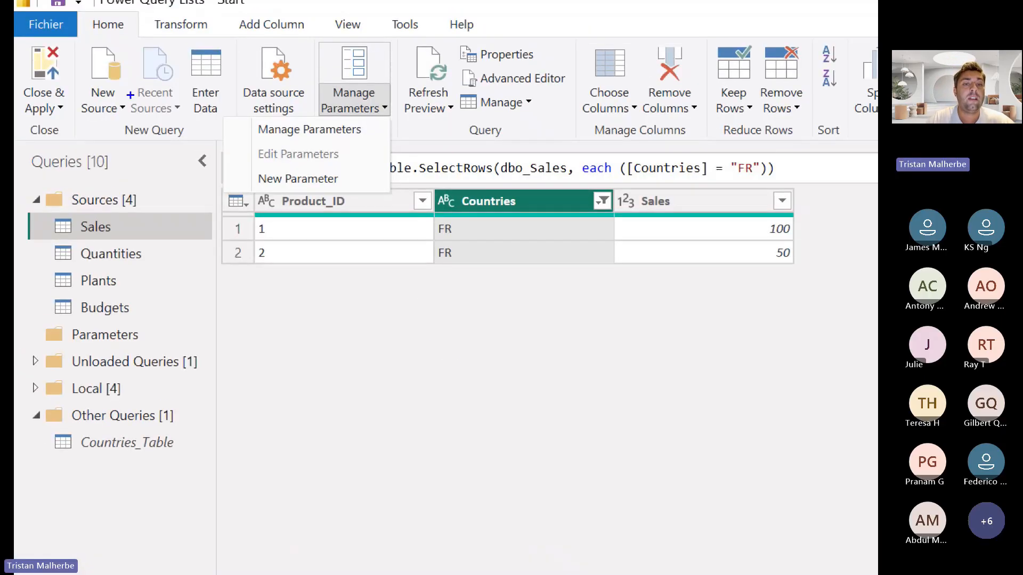
pyautogui.moveTo(250, 160); pyautogui.dragTo(351, 182)
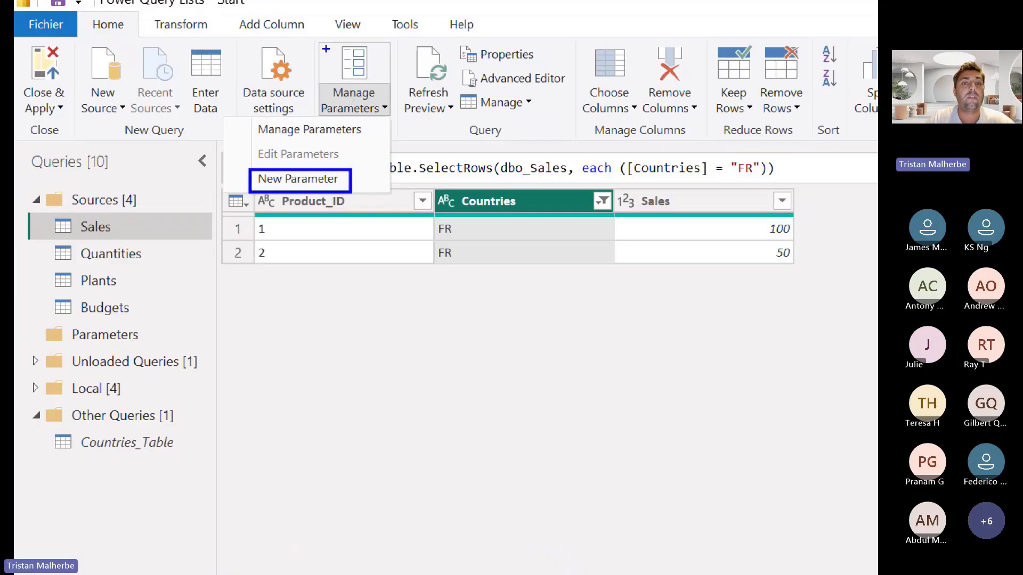
pyautogui.moveTo(315, 41); pyautogui.dragTo(399, 126)
pyautogui.moveTo(358, 191); pyautogui.dragTo(370, 212)
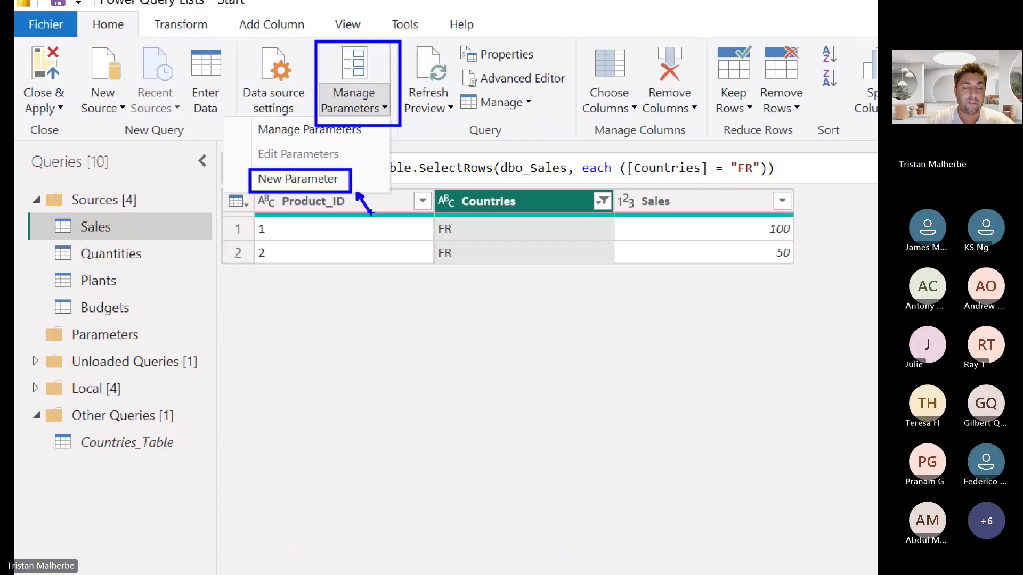
pyautogui.press('Escape')
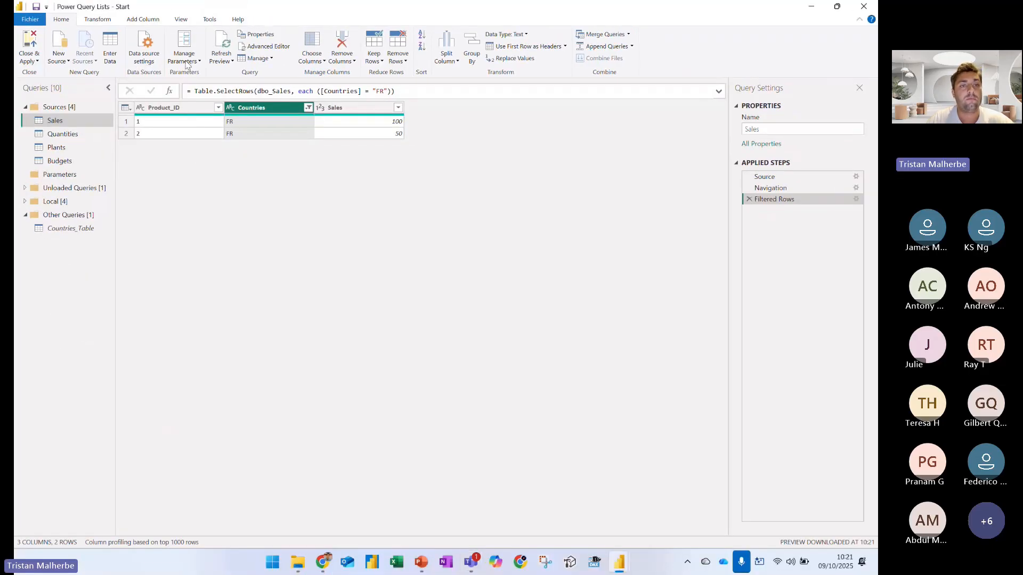
# Create a new parameter named P_Country and point an arrow at its name
pyautogui.click(185, 59)
pyautogui.click(172, 99)
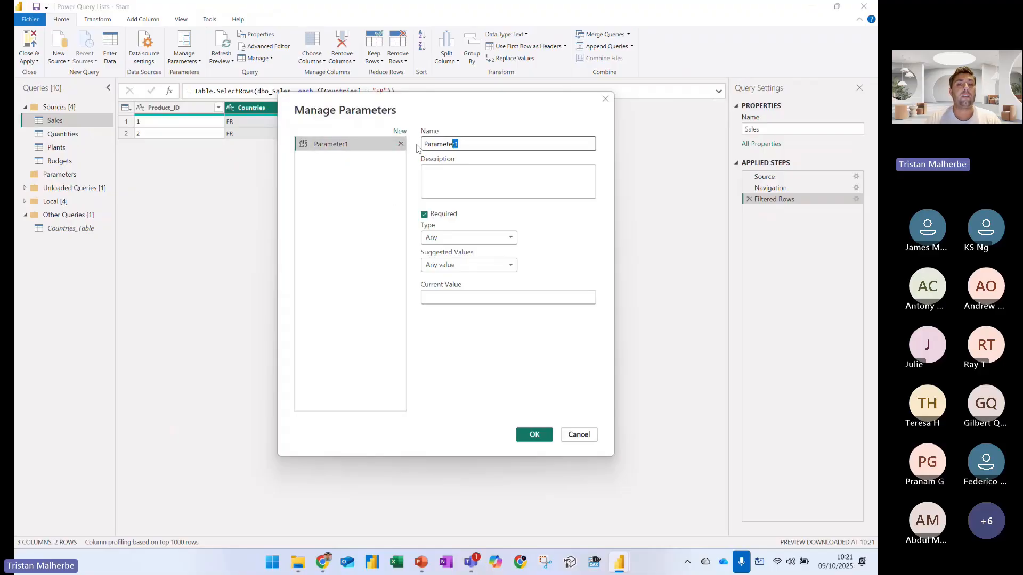
pyautogui.write('Count')
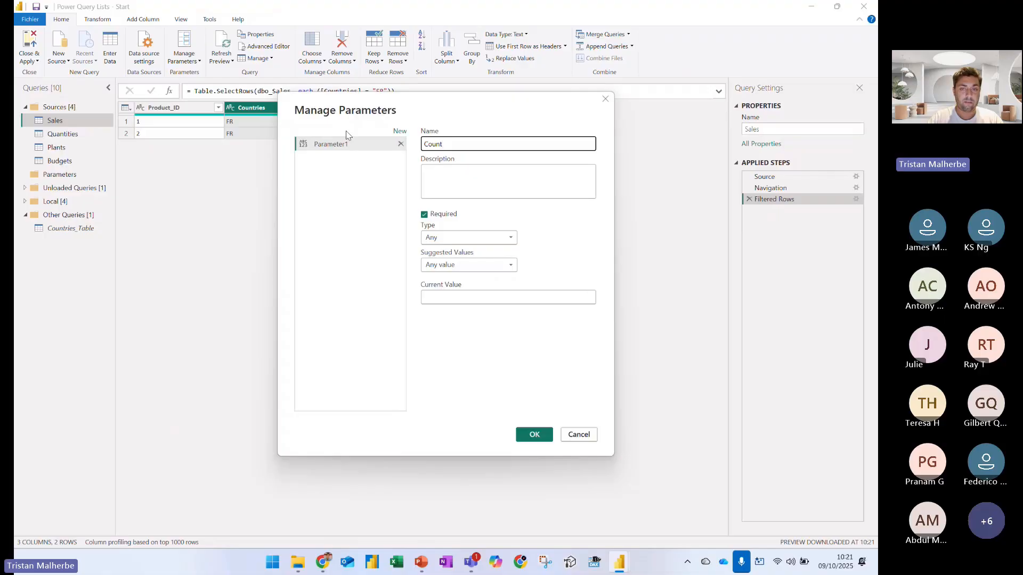
pyautogui.write('P_')
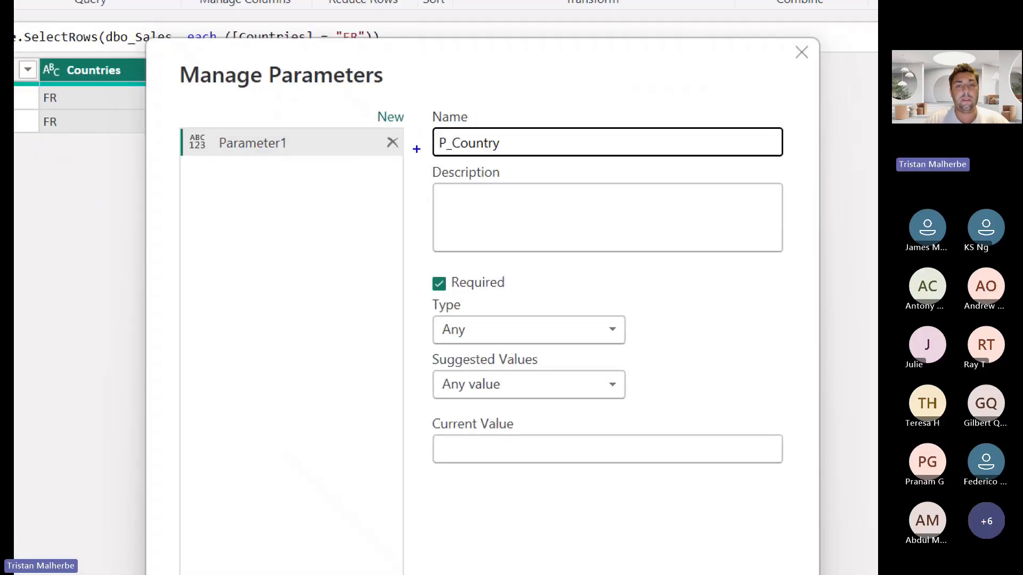
pyautogui.moveTo(414, 166); pyautogui.dragTo(424, 151)
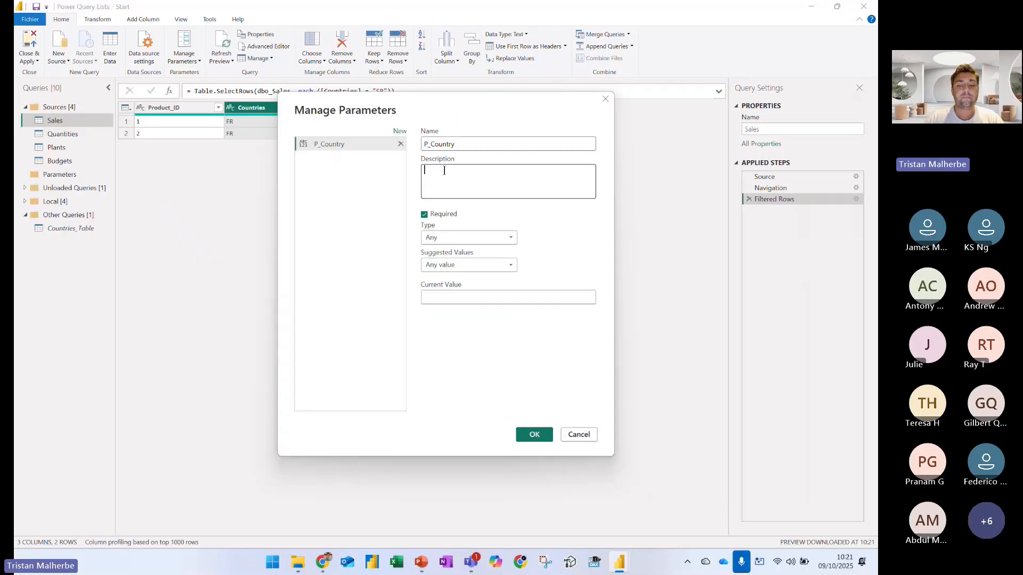
# Describe the parameter as "Parameter to filter my Country" and set its type to Text
pyautogui.click(476, 189)
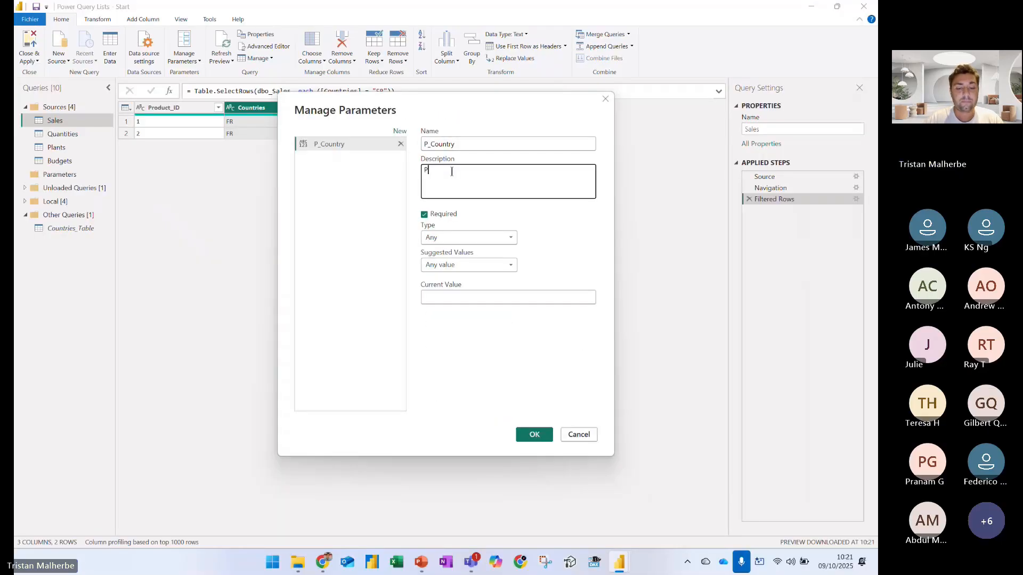
pyautogui.write('Parameter to ')
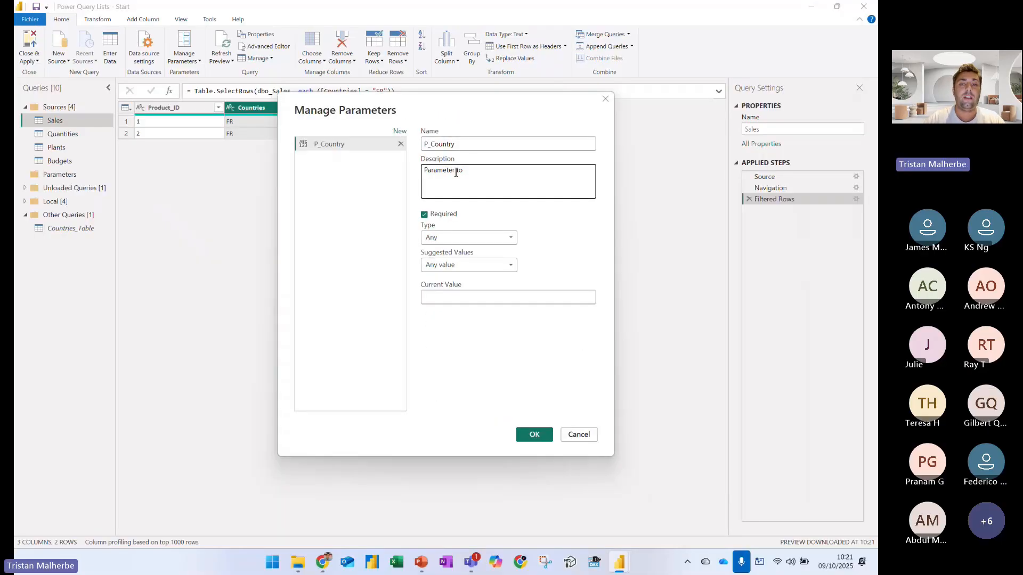
pyautogui.write('filter my Country')
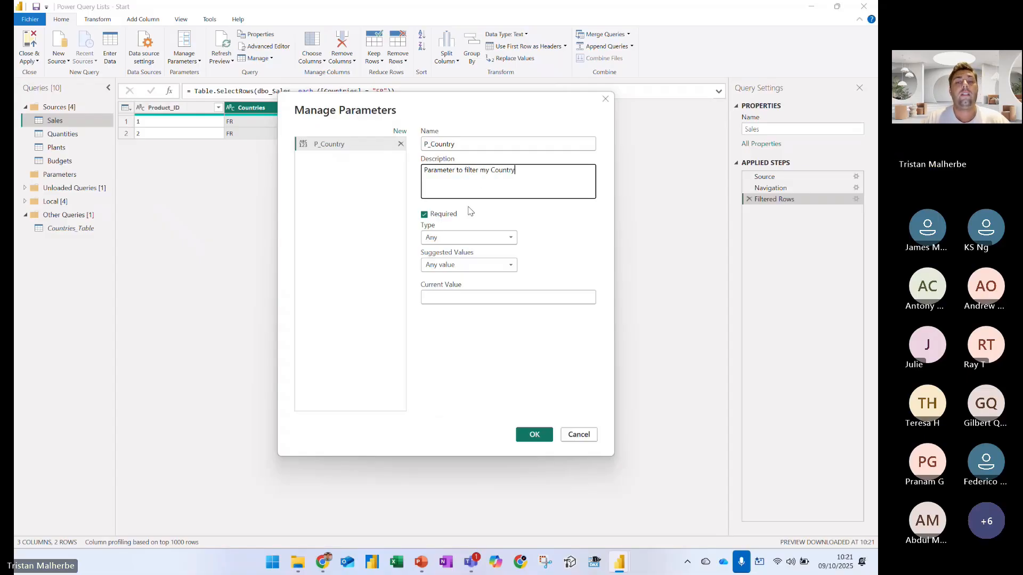
pyautogui.click(482, 237)
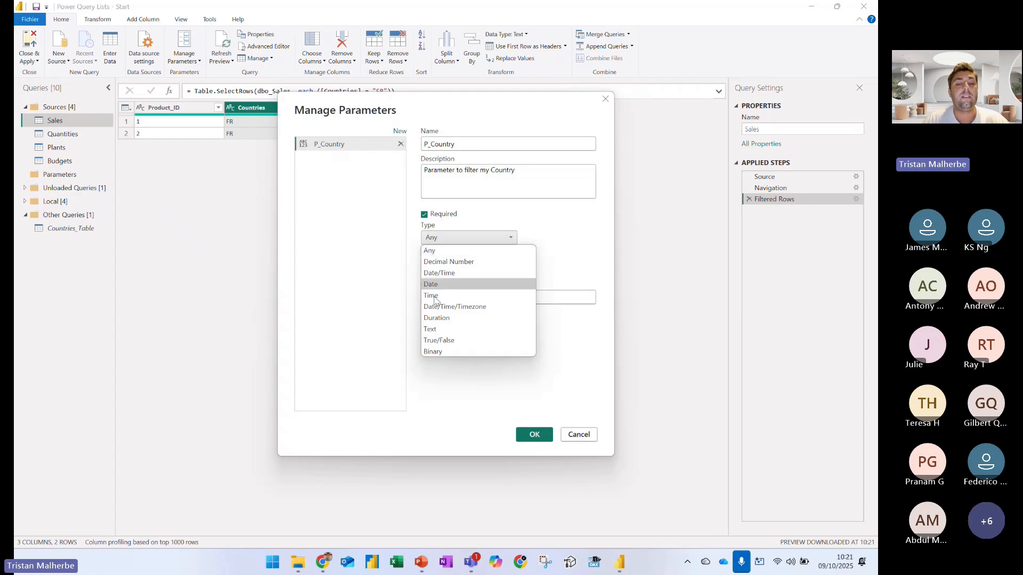
pyautogui.click(434, 330)
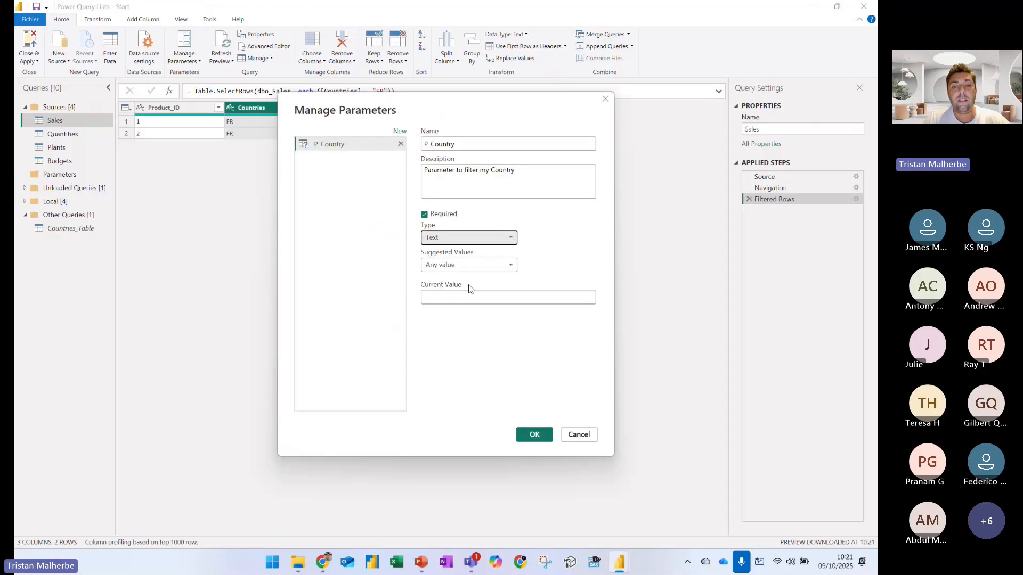
# Show the suggested-value options, outline Any value in blue with an arrow, and mark the List of values option in red
pyautogui.click(467, 328)
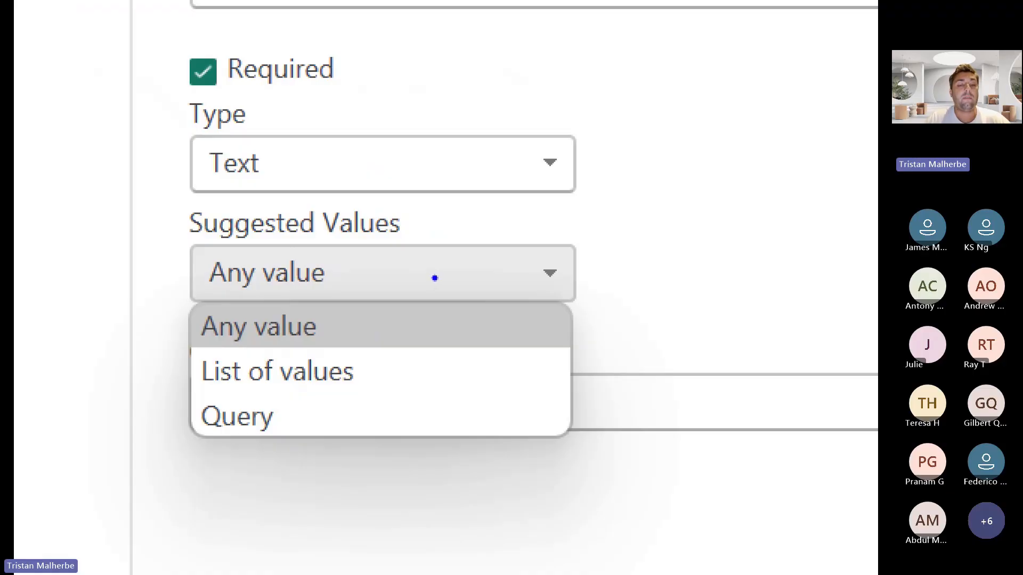
pyautogui.moveTo(169, 297)
pyautogui.mouseDown()
pyautogui.moveTo(204, 323)
pyautogui.moveTo(359, 354)
pyautogui.mouseUp()
pyautogui.moveTo(366, 312); pyautogui.dragTo(424, 297)
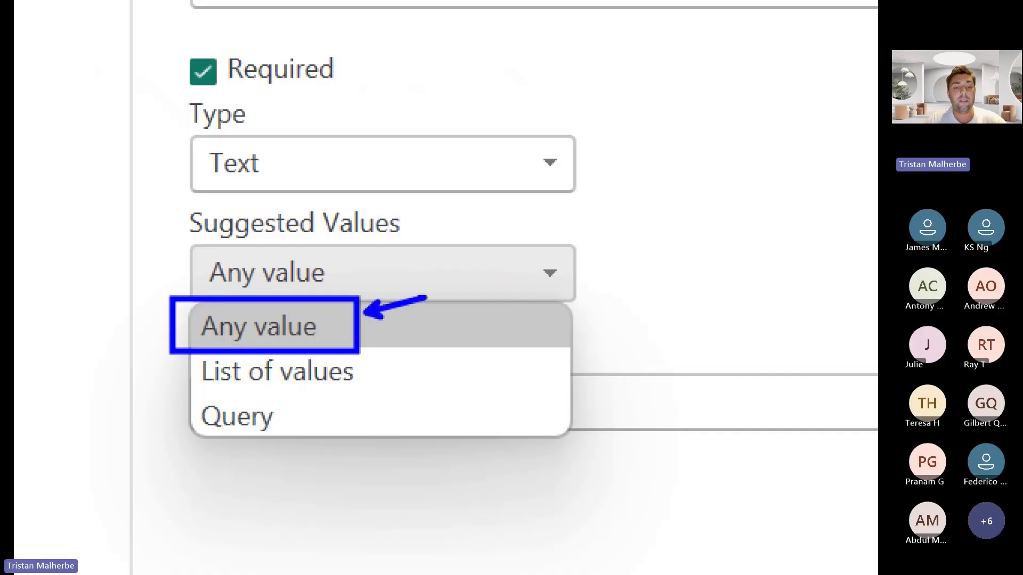
pyautogui.press('r')
pyautogui.moveTo(195, 396)
pyautogui.mouseDown()
pyautogui.moveTo(355, 395)
pyautogui.moveTo(375, 376)
pyautogui.moveTo(410, 375)
pyautogui.mouseUp()
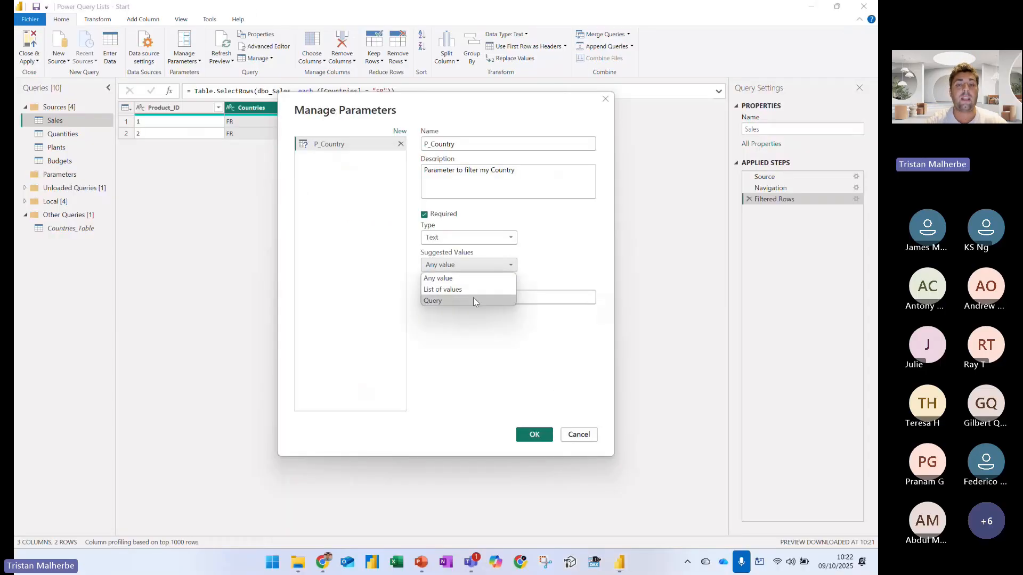
# Set the parameter's suggested values to List of values with the entries FR, ESP and IT
pyautogui.click(468, 292)
pyautogui.click(459, 293)
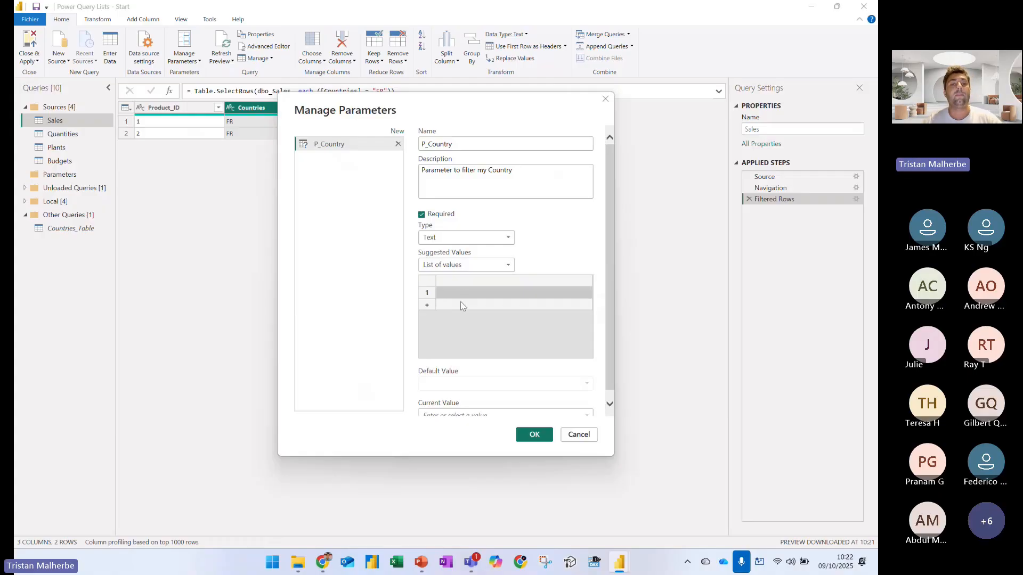
pyautogui.write('FR')
pyautogui.click(461, 304)
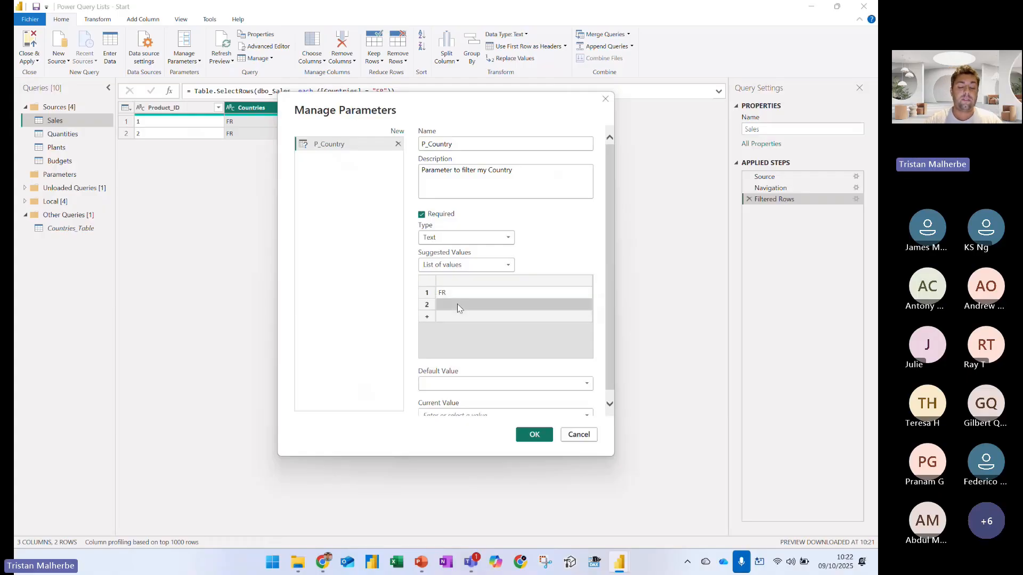
pyautogui.write('ESP')
pyautogui.click(474, 318)
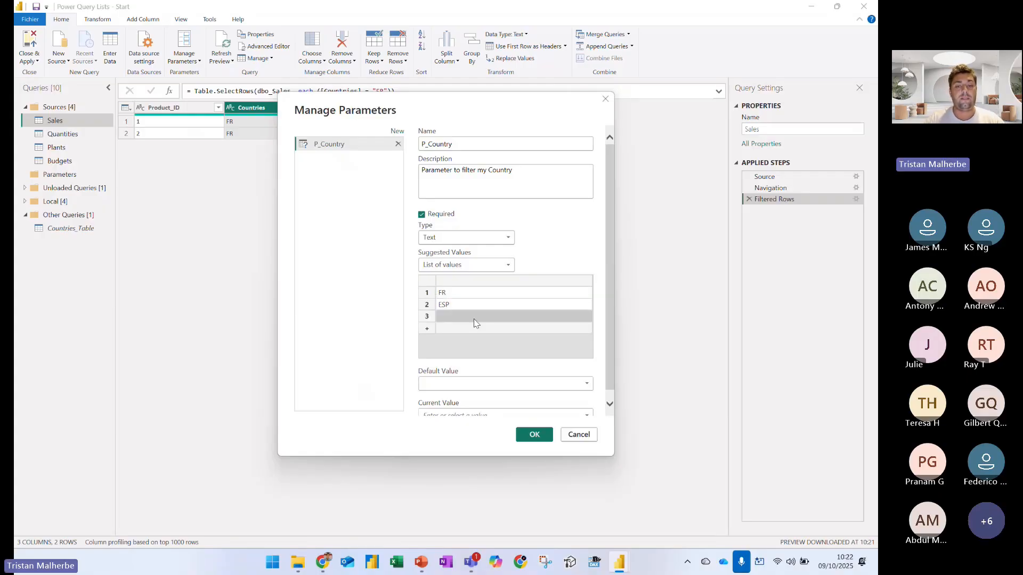
pyautogui.write('IT')
# Set both the default value and the current value of P_Country to FR, and confirm the parameter
pyautogui.click(504, 382)
pyautogui.click(475, 397)
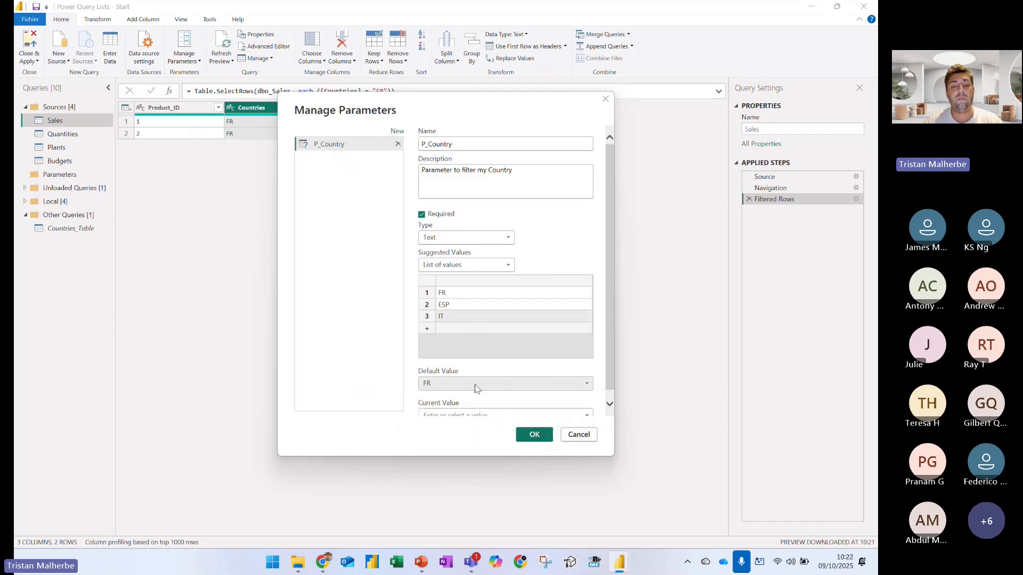
pyautogui.scroll(-1, 475, 389)
pyautogui.click(586, 407)
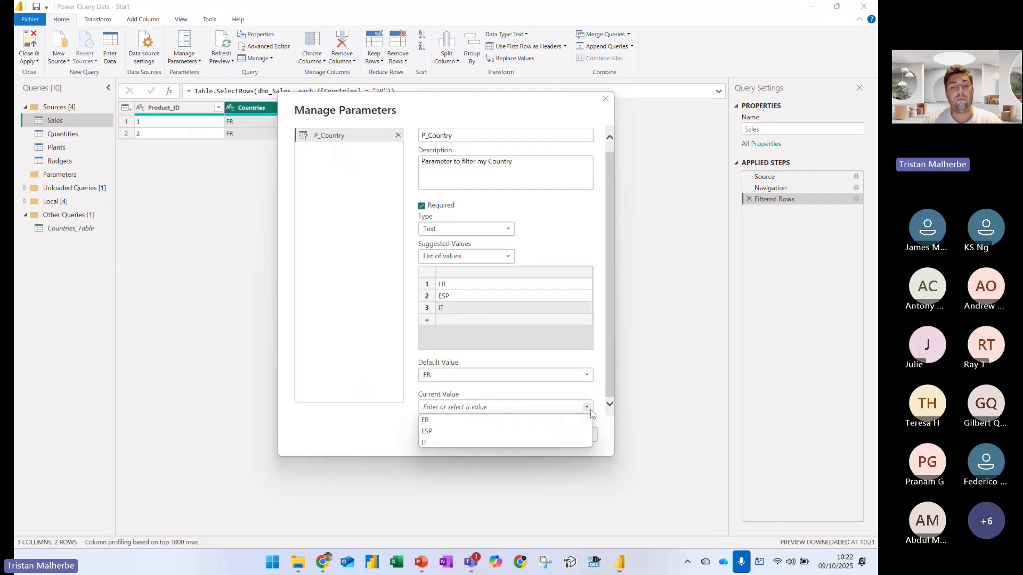
pyautogui.click(457, 429)
pyautogui.click(529, 434)
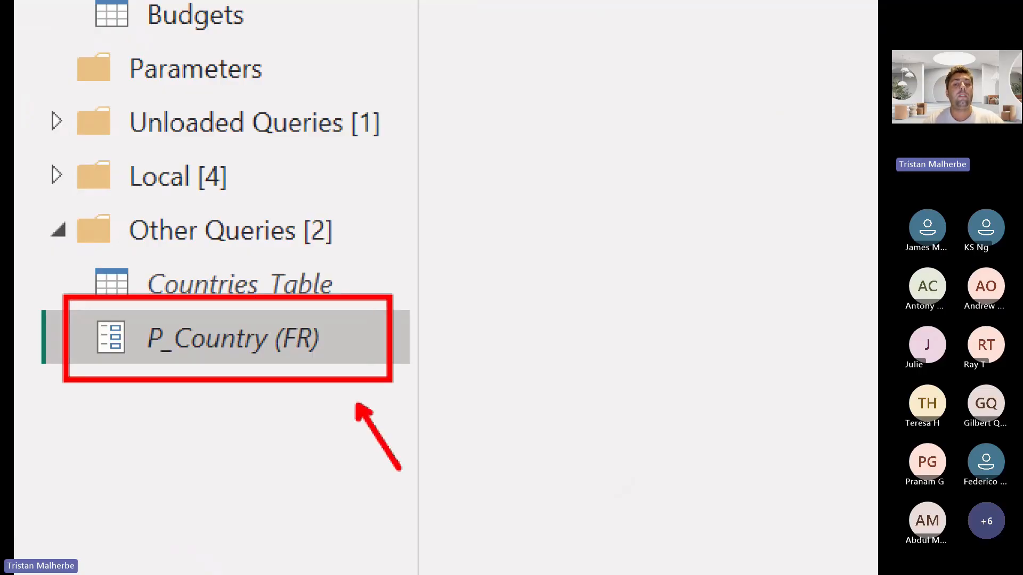
# Show P_Country's current-value choices with the parameter outlined in red, and reopen the Sales query
pyautogui.click(292, 106)
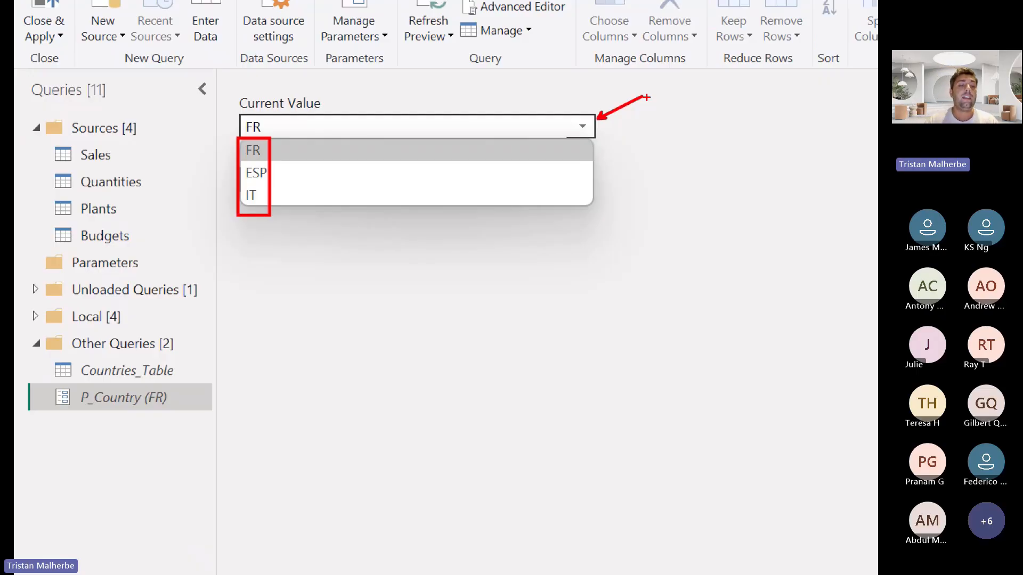
pyautogui.moveTo(69, 382)
pyautogui.mouseDown()
pyautogui.moveTo(52, 393)
pyautogui.moveTo(75, 411)
pyautogui.moveTo(192, 410)
pyautogui.moveTo(189, 384)
pyautogui.moveTo(65, 382)
pyautogui.mouseUp()
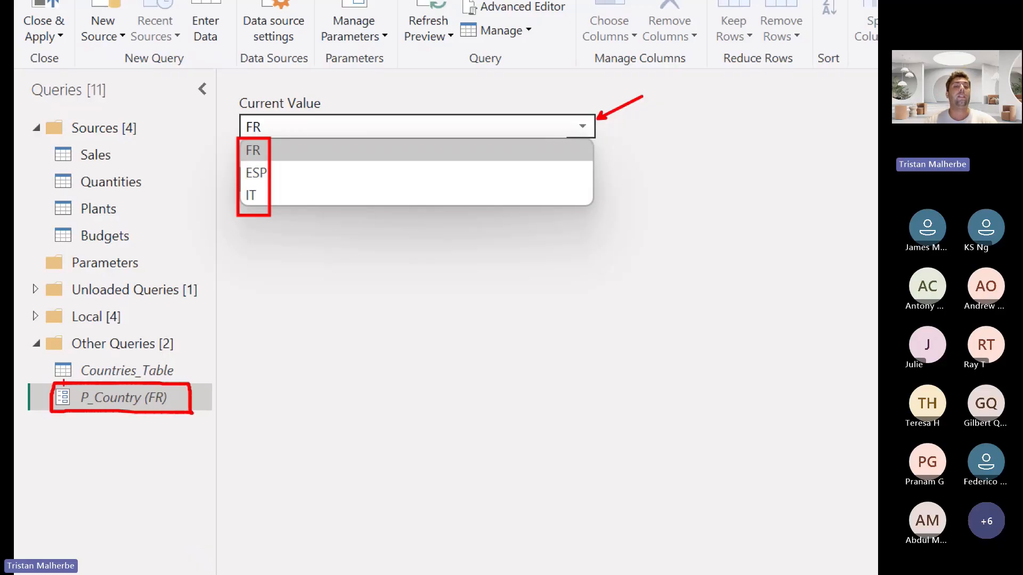
pyautogui.click(95, 154)
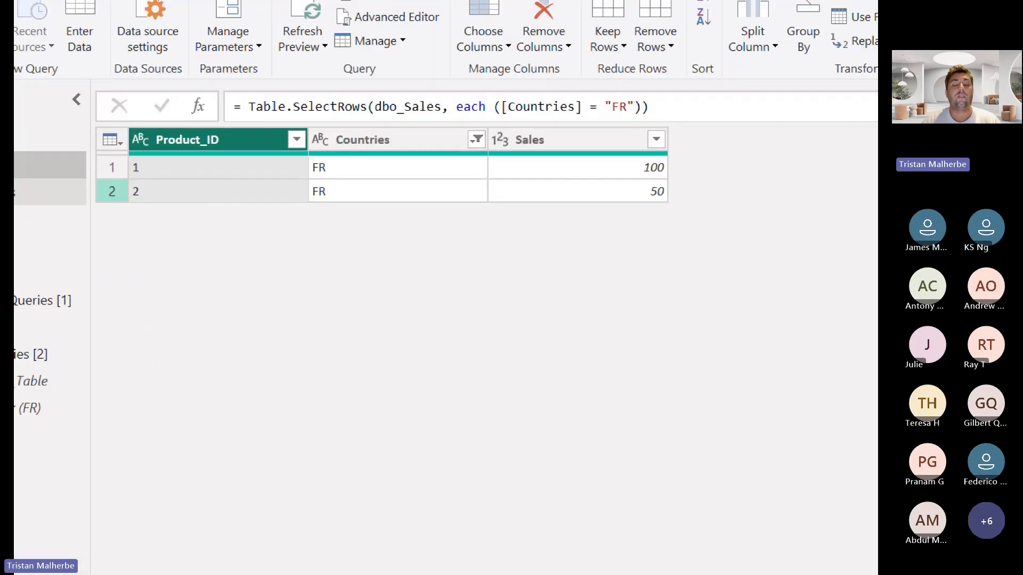
# Point a red arrow at the hard-coded "FR" in the Sales filter formula, and outline the Filtered Rows settings icon with another arrow
pyautogui.moveTo(600, 110)
pyautogui.mouseDown()
pyautogui.moveTo(598, 99)
pyautogui.moveTo(639, 113)
pyautogui.moveTo(643, 131)
pyautogui.moveTo(690, 73)
pyautogui.mouseUp()
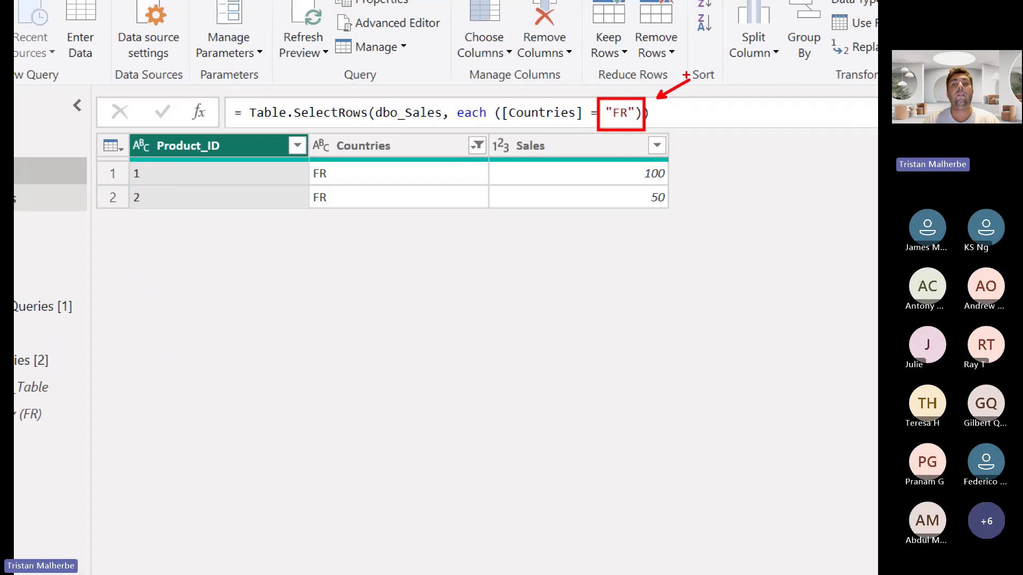
pyautogui.press('Escape')
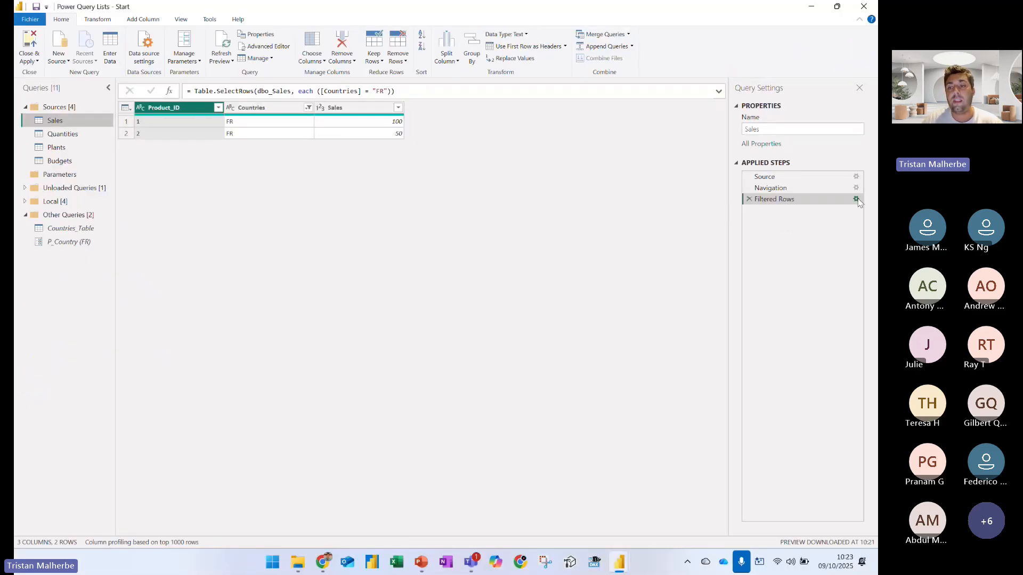
pyautogui.moveTo(815, 184); pyautogui.dragTo(847, 215)
pyautogui.moveTo(836, 262); pyautogui.dragTo(836, 222)
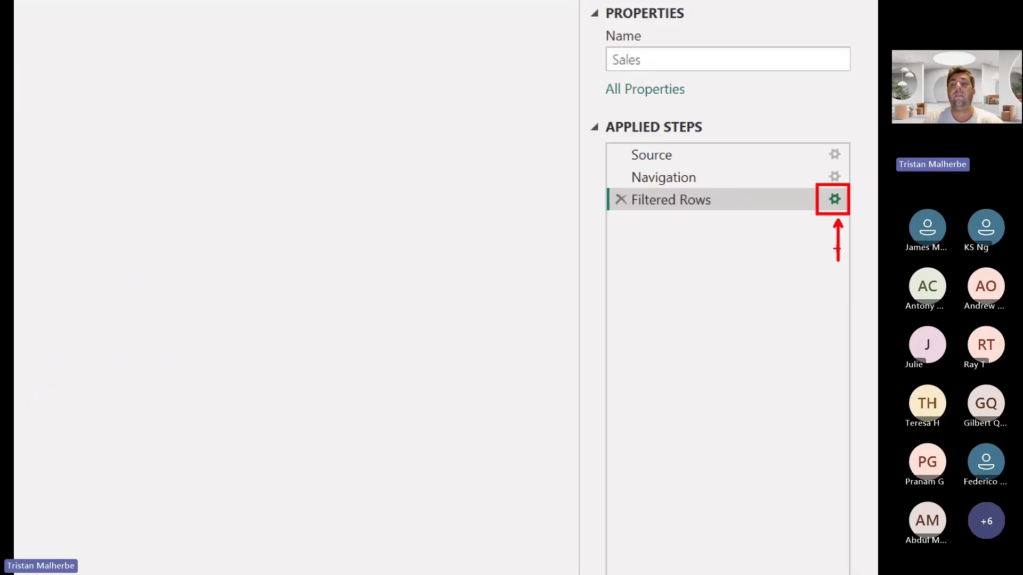
pyautogui.press('Escape')
# Edit the Filtered Rows step so that Countries equals the P_Country parameter, and confirm the filter
pyautogui.click(856, 199)
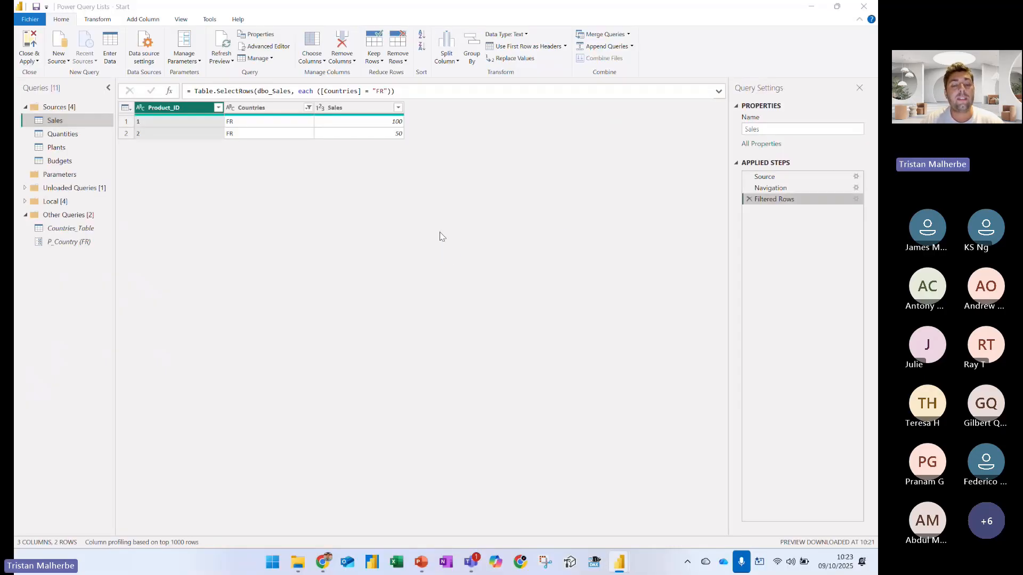
pyautogui.click(378, 275)
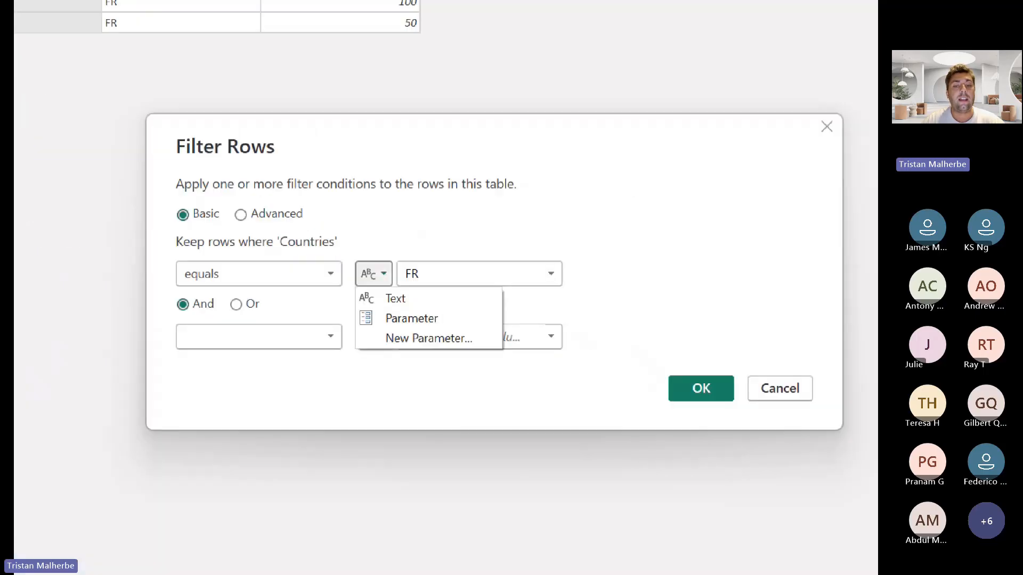
pyautogui.moveTo(375, 262)
pyautogui.mouseDown()
pyautogui.moveTo(393, 284)
pyautogui.moveTo(496, 263)
pyautogui.mouseUp()
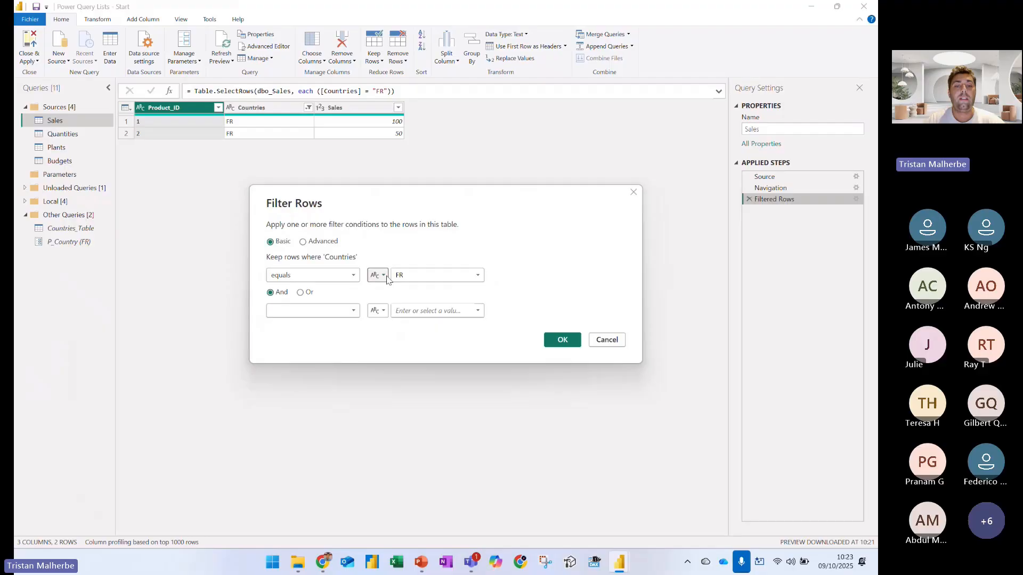
pyautogui.click(382, 274)
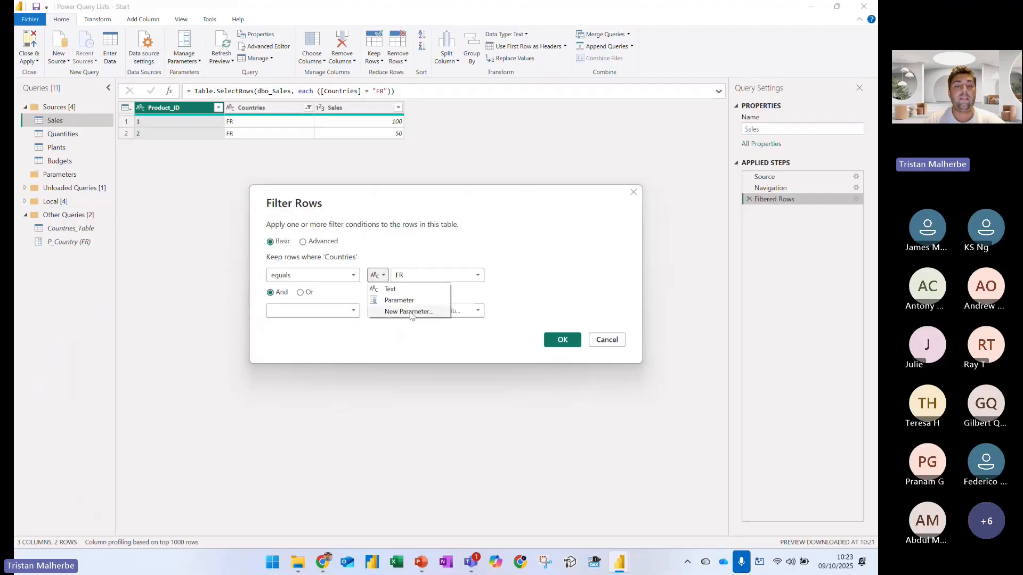
pyautogui.click(414, 323)
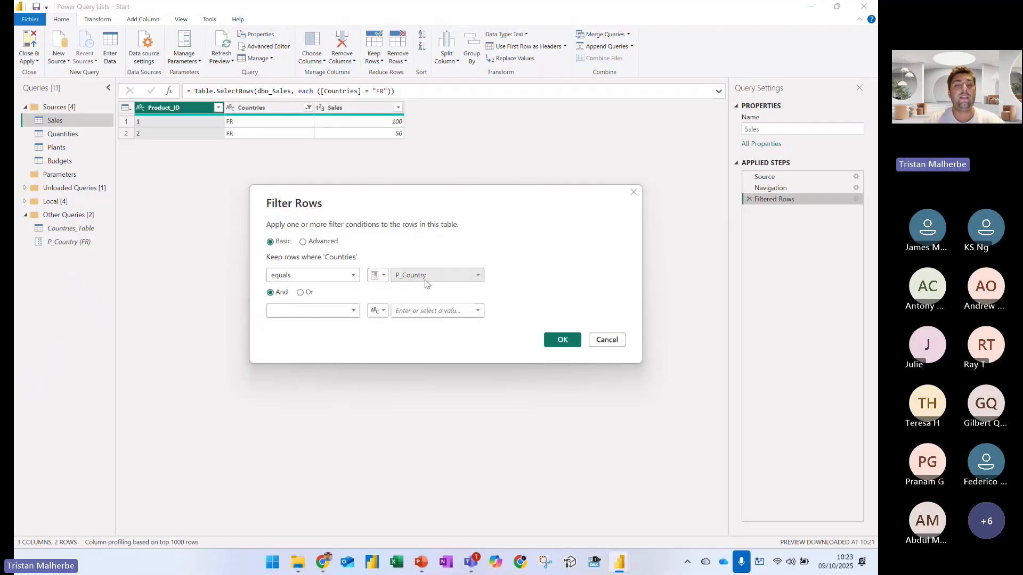
pyautogui.click(564, 339)
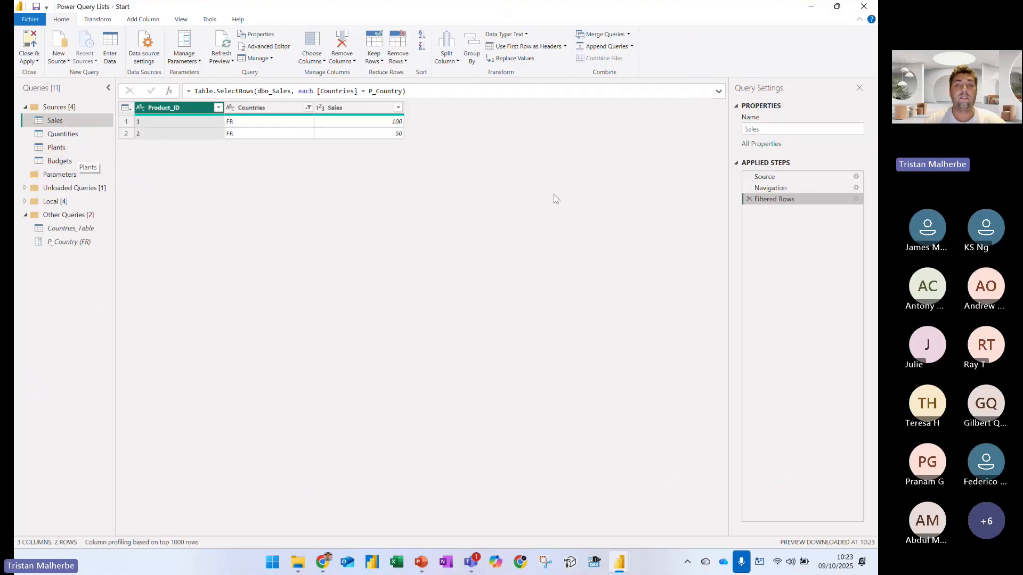
# Show the Source step of the Sales query and point a red arrow at Sql.Database in its formula
pyautogui.click(749, 177)
pyautogui.hotkey('ctrl', '1')
pyautogui.click(249, 121)
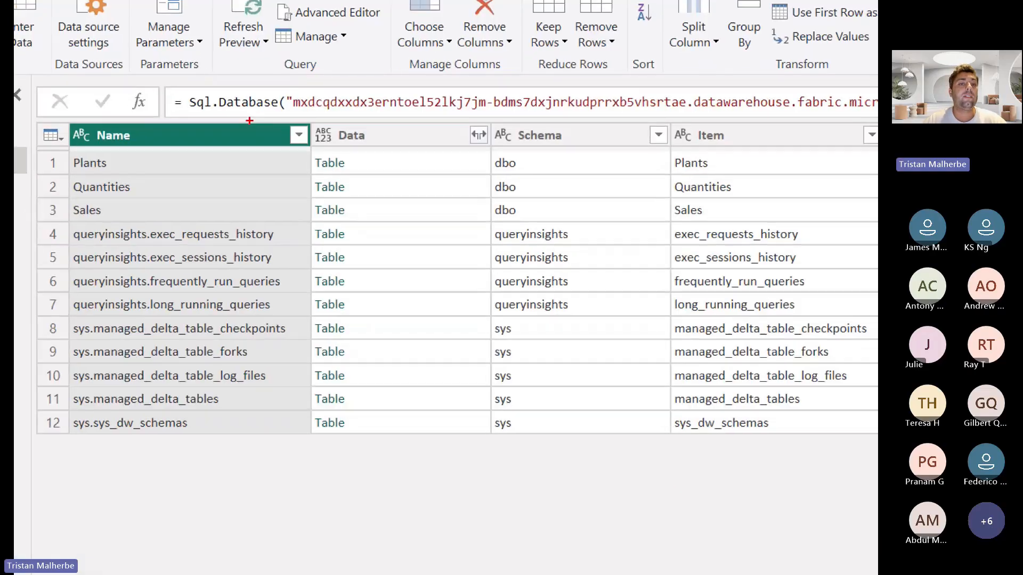
pyautogui.moveTo(251, 110); pyautogui.dragTo(233, 182)
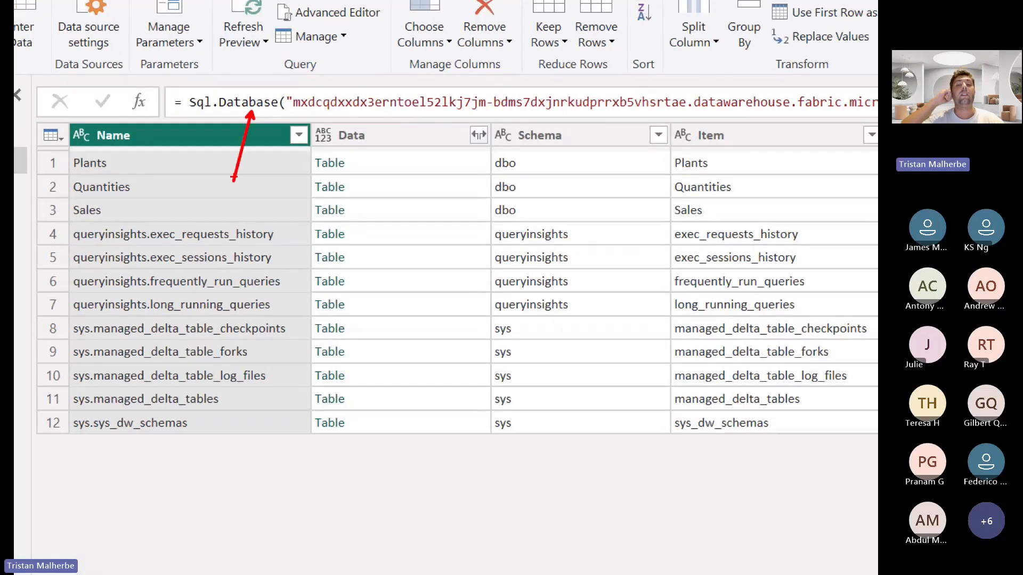
pyautogui.press('Escape')
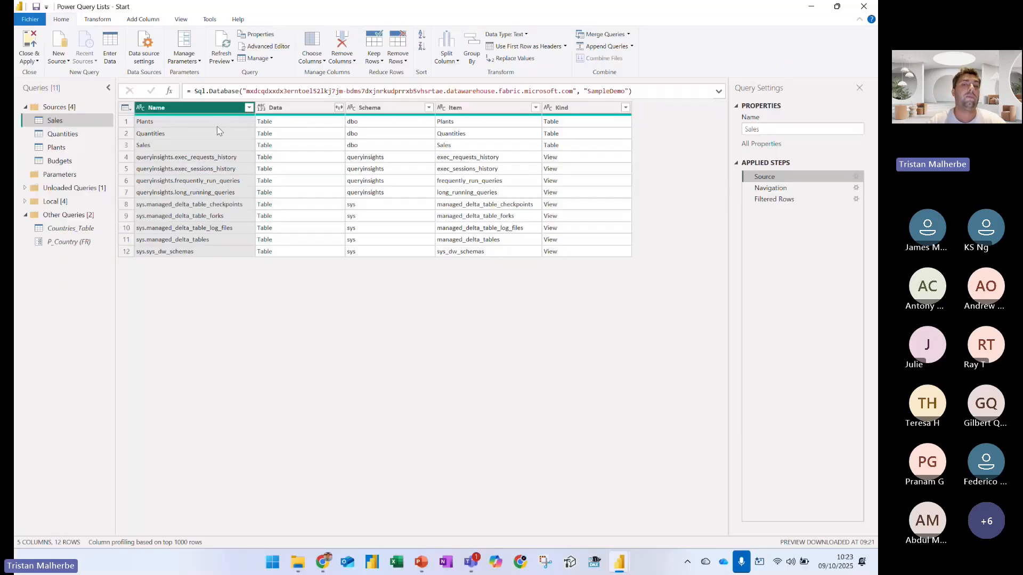
# Show the options of the Filtered Rows step, outline the step in red and point an arrow at View Native Query
pyautogui.click(782, 189)
pyautogui.click(781, 200)
pyautogui.rightClick(779, 200)
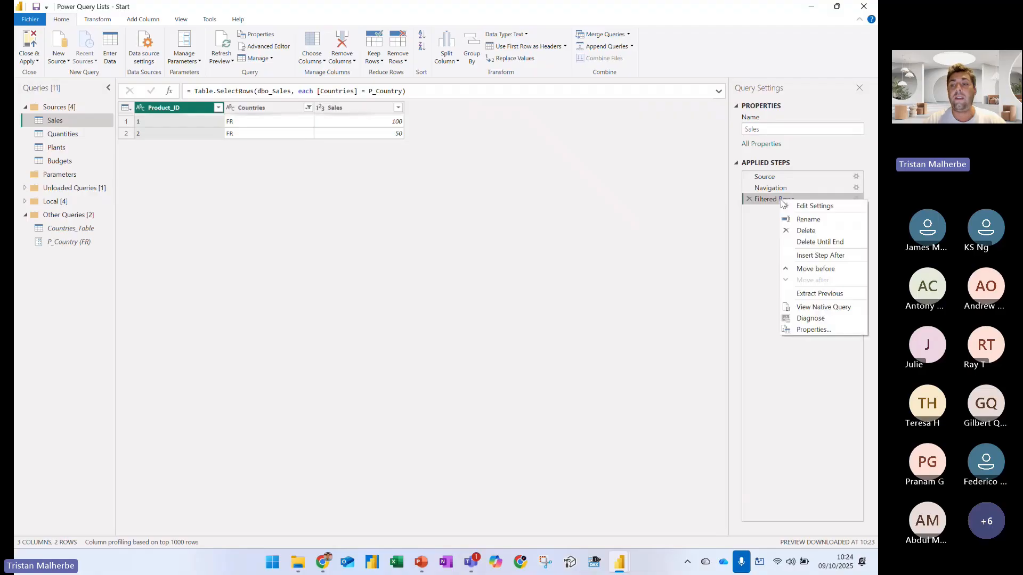
pyautogui.hotkey('ctrl', '1')
pyautogui.moveTo(610, 140); pyautogui.dragTo(730, 176)
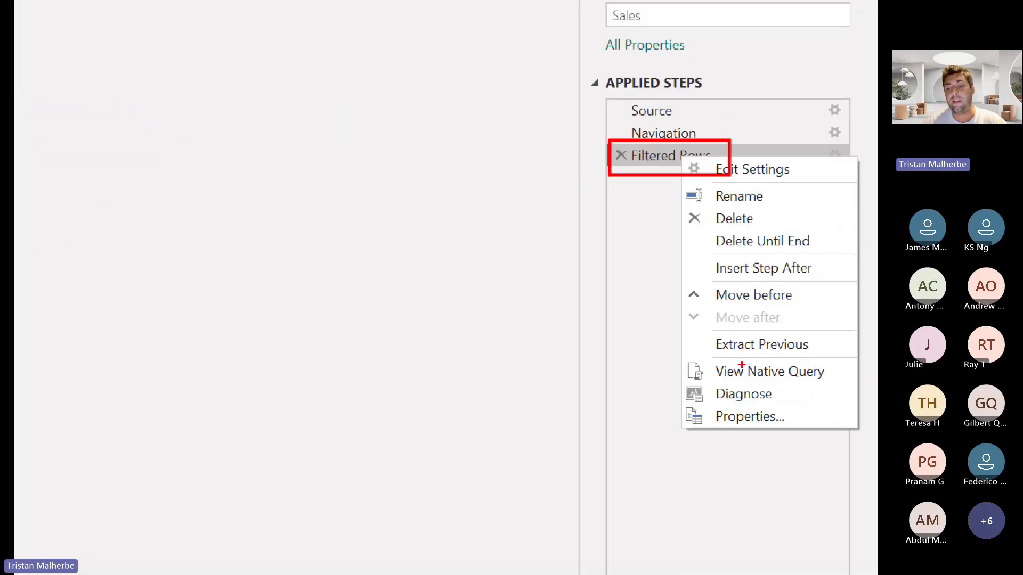
pyautogui.moveTo(742, 384); pyautogui.dragTo(699, 501)
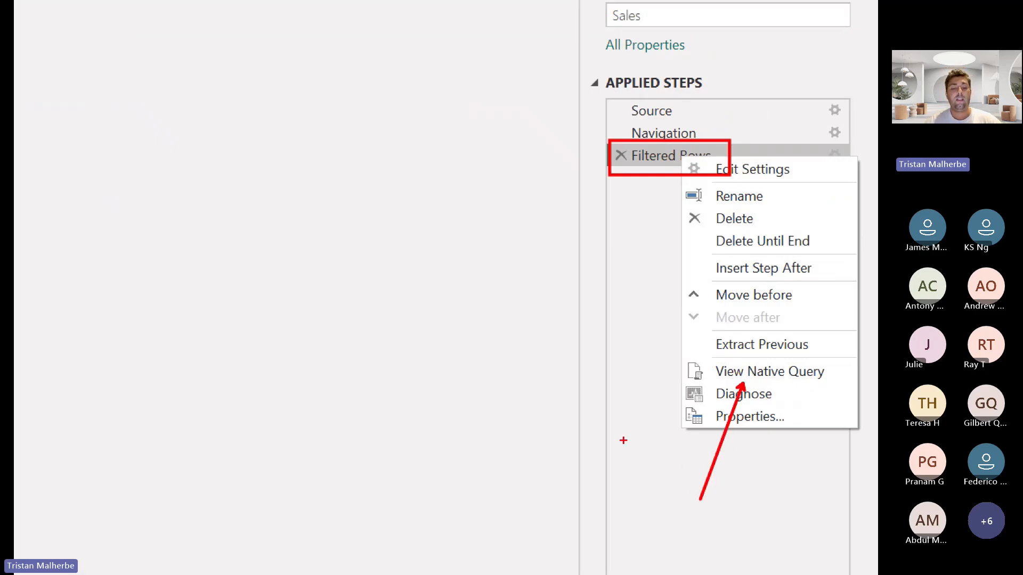
# Write the red on-screen note "Query Folding" with "M --> SQL" beneath it, and clear the annotations
pyautogui.write('tQuery')
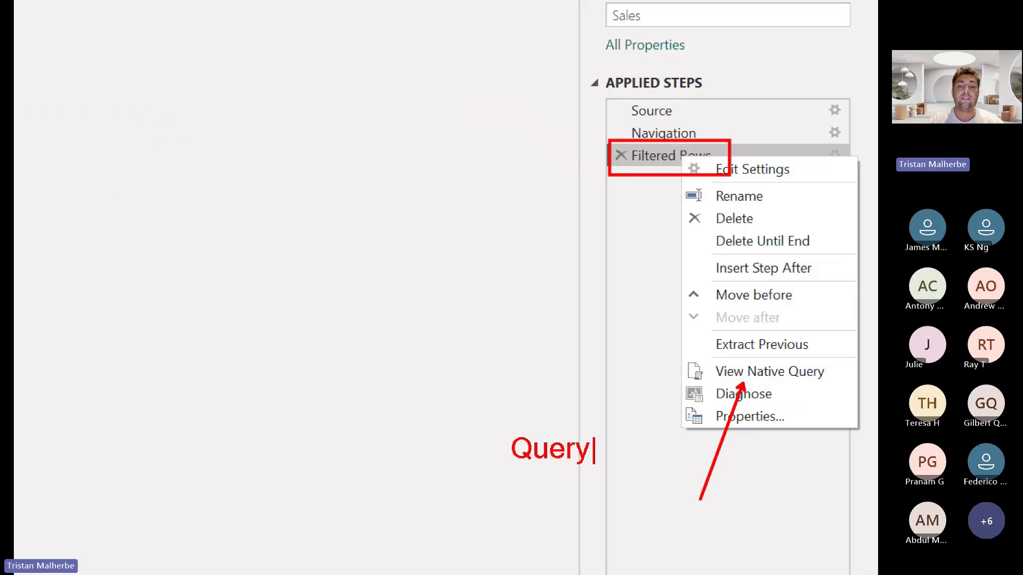
pyautogui.write(' Folding')
pyautogui.press('Return')
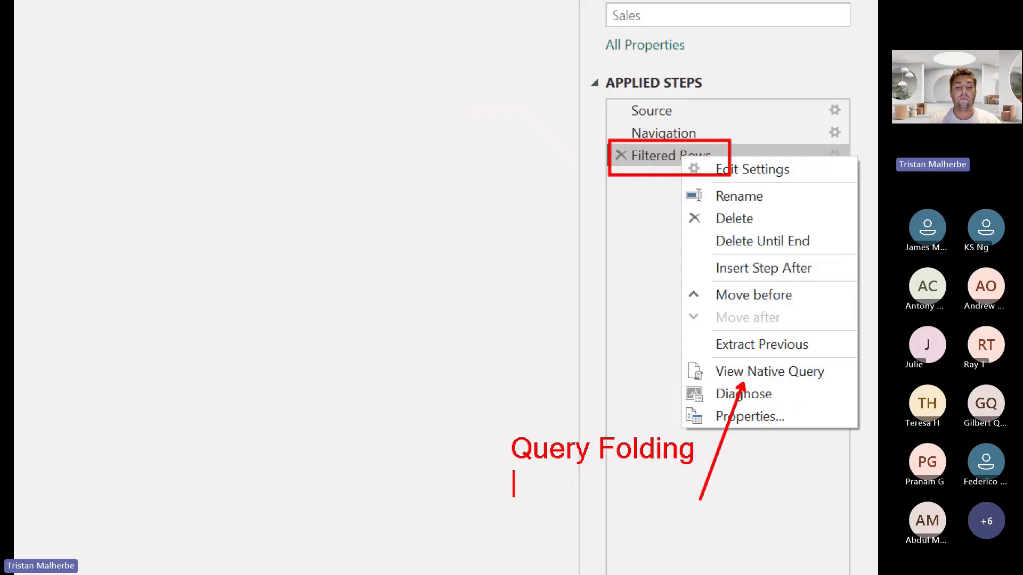
pyautogui.write('M --> SQL')
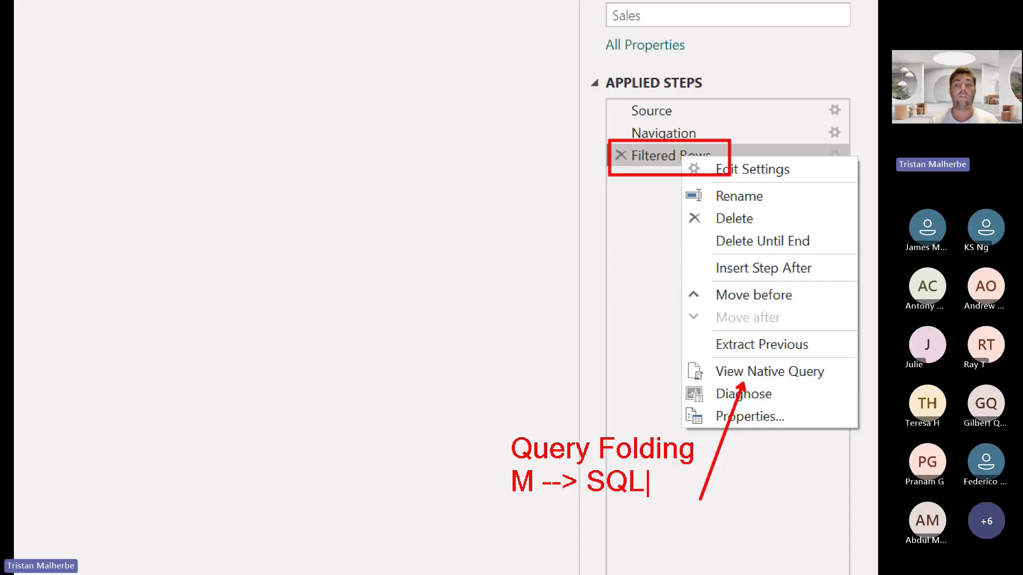
pyautogui.press('Escape')
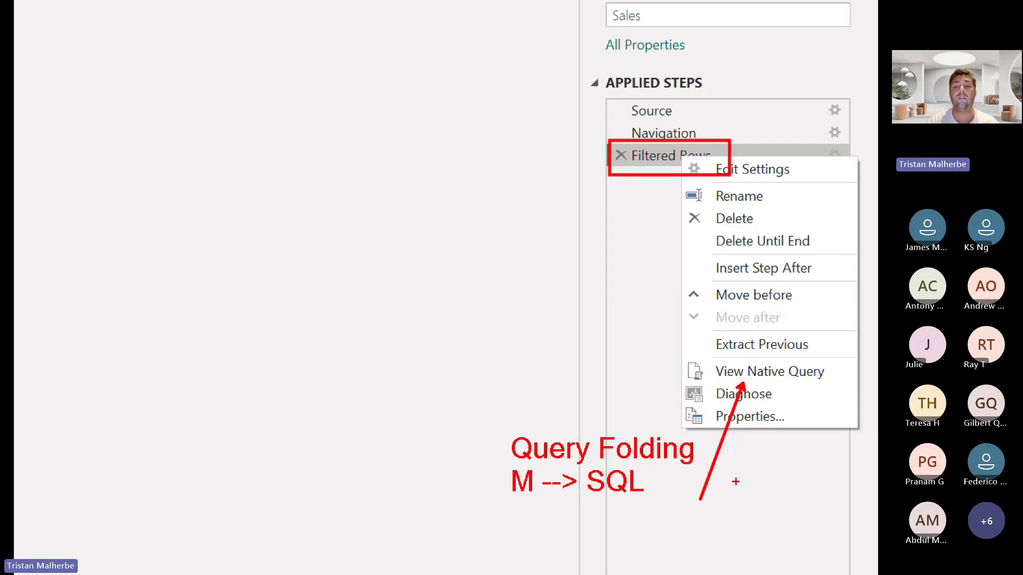
pyautogui.press('Escape')
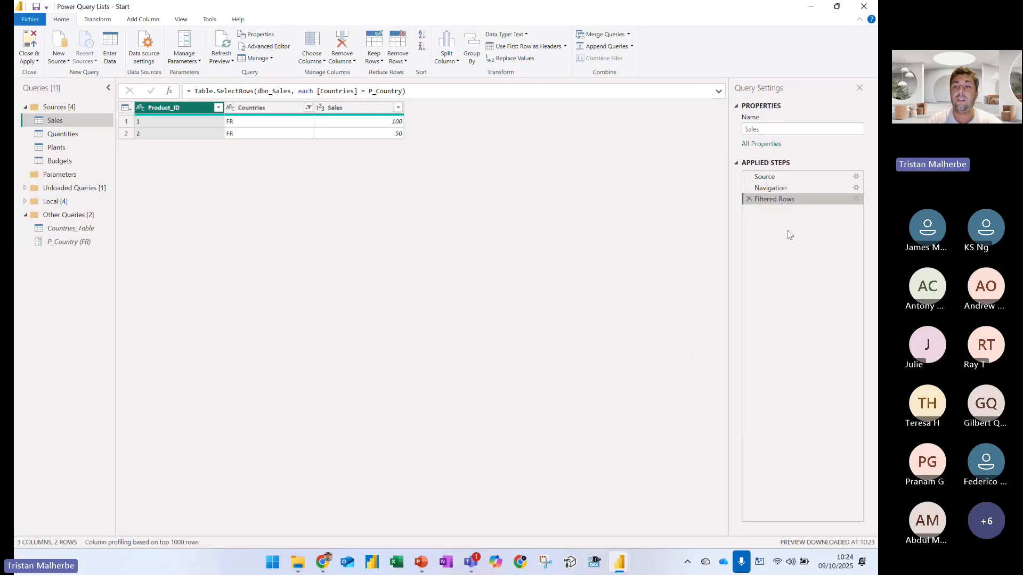
# View the native query of the Filtered Rows step, outline its SQL code in red with an arrow, and close it
pyautogui.rightClick(783, 202)
pyautogui.click(823, 310)
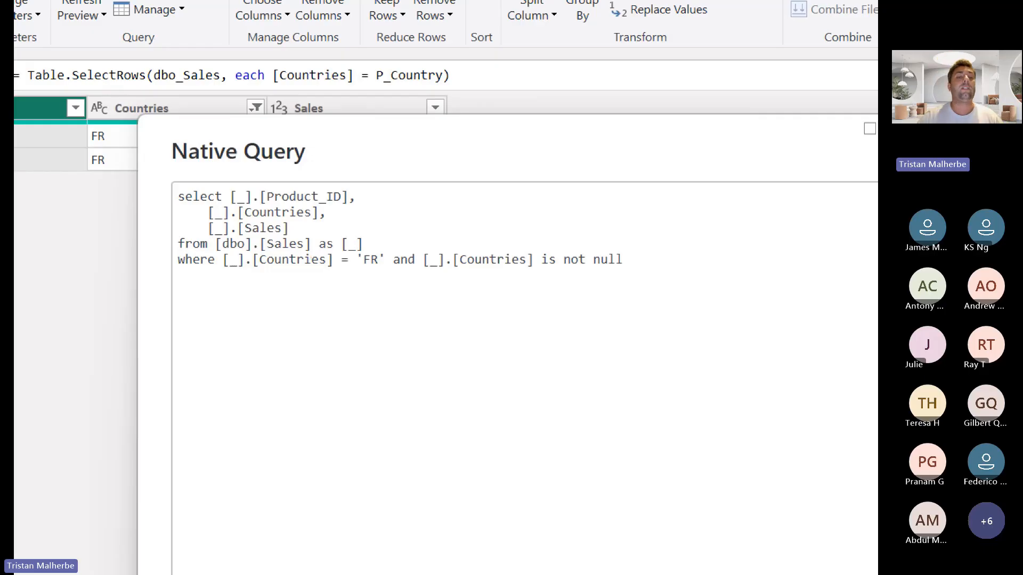
pyautogui.moveTo(167, 172)
pyautogui.mouseDown()
pyautogui.moveTo(258, 264)
pyautogui.moveTo(640, 299)
pyautogui.mouseUp()
pyautogui.moveTo(653, 184); pyautogui.dragTo(736, 130)
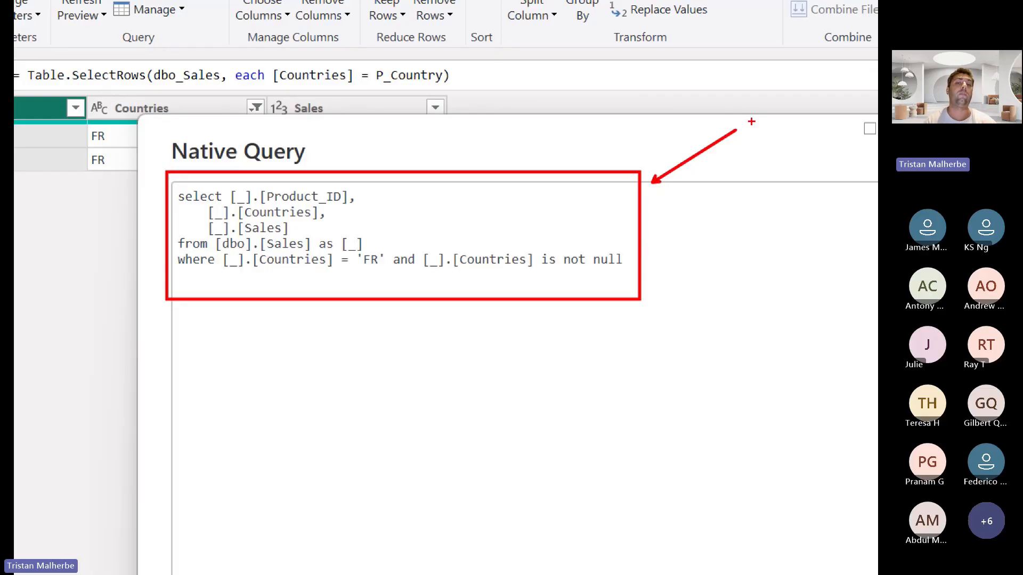
pyautogui.press('Escape')
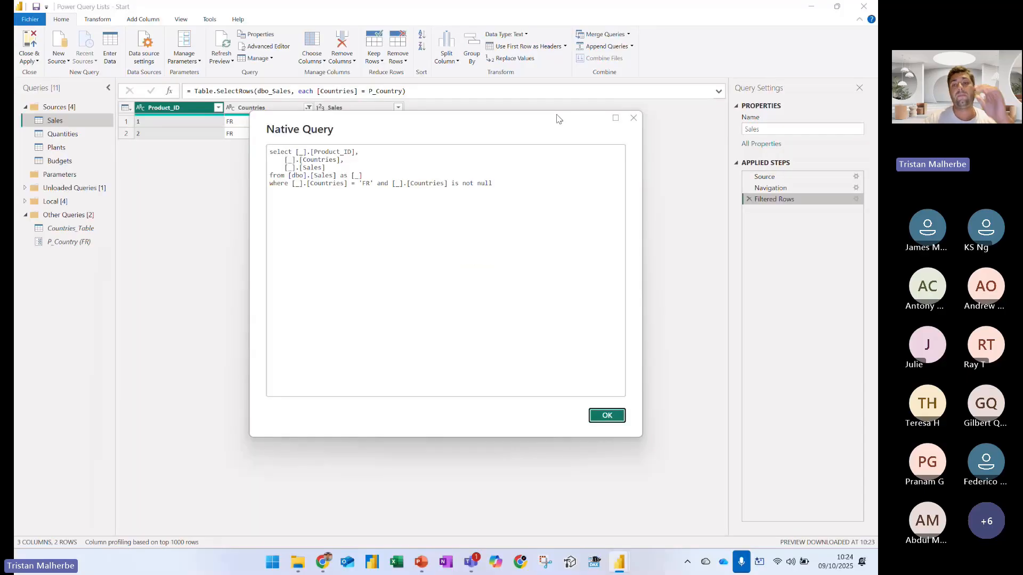
pyautogui.click(633, 118)
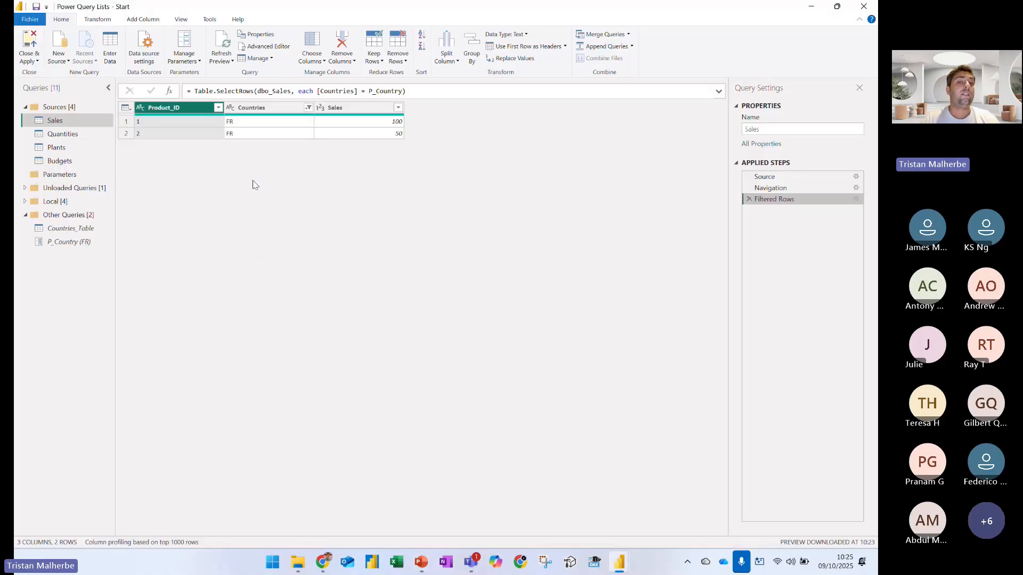
pyautogui.click(69, 241)
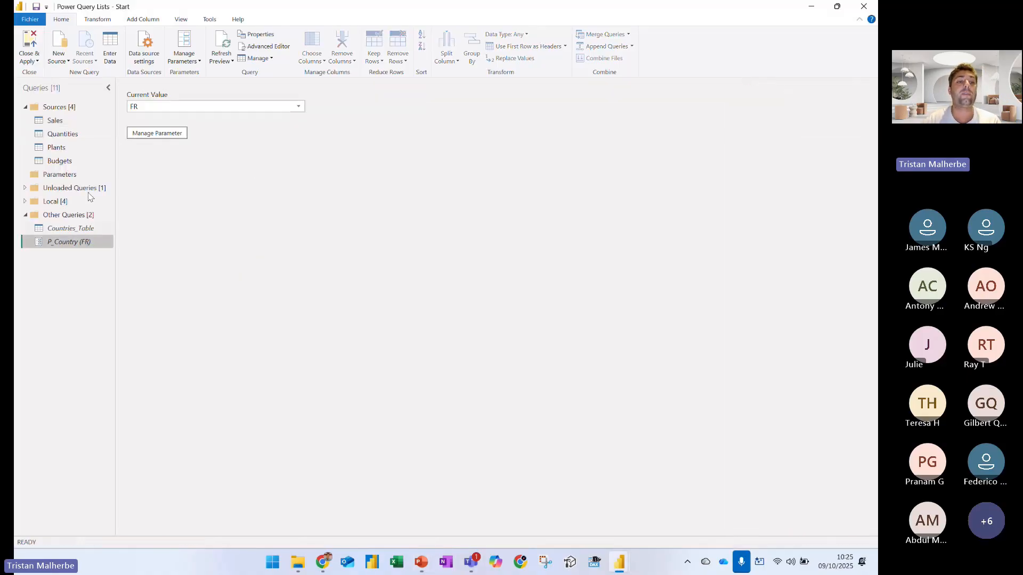
pyautogui.click(55, 120)
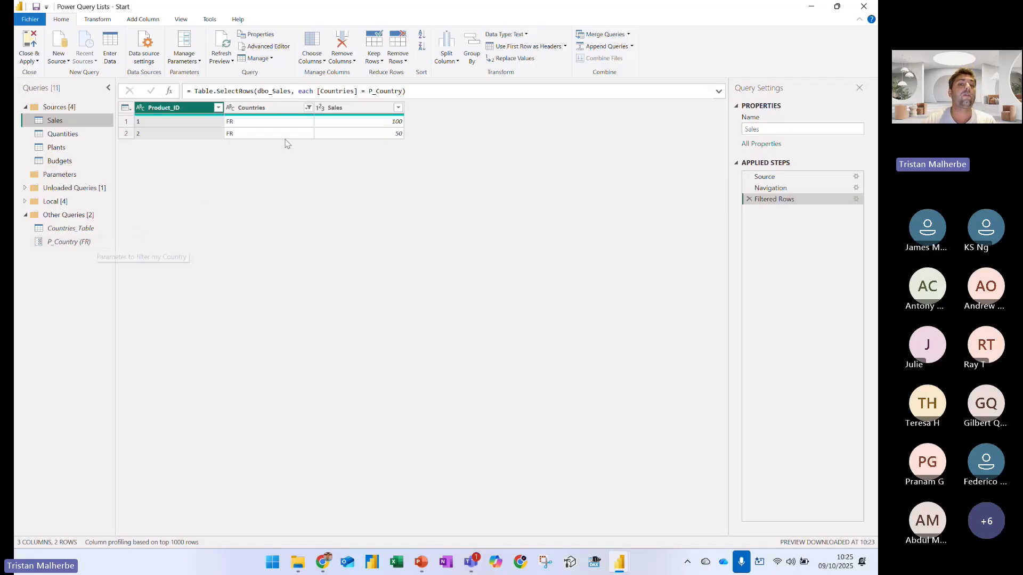
pyautogui.click(195, 91)
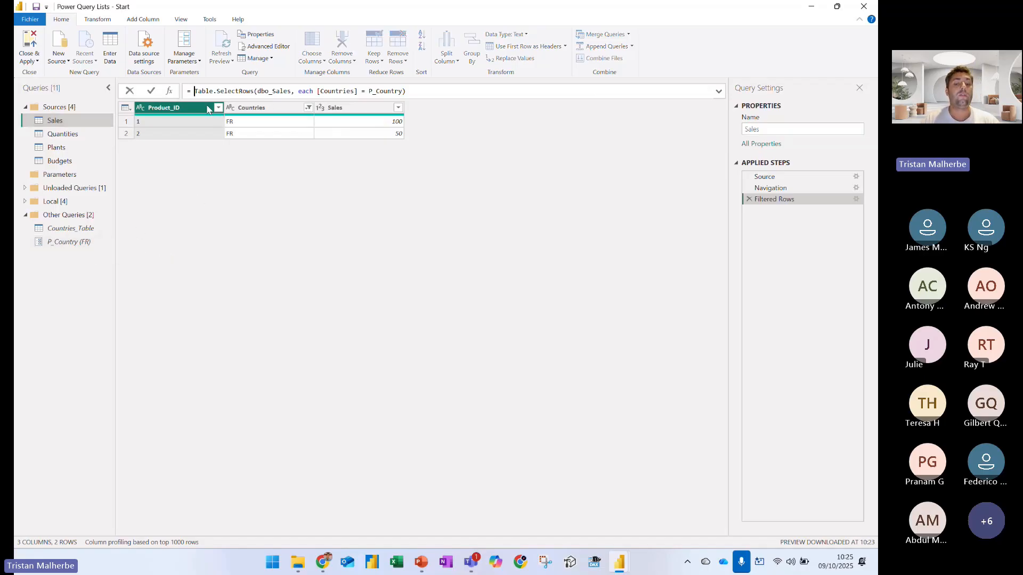
pyautogui.write('i')
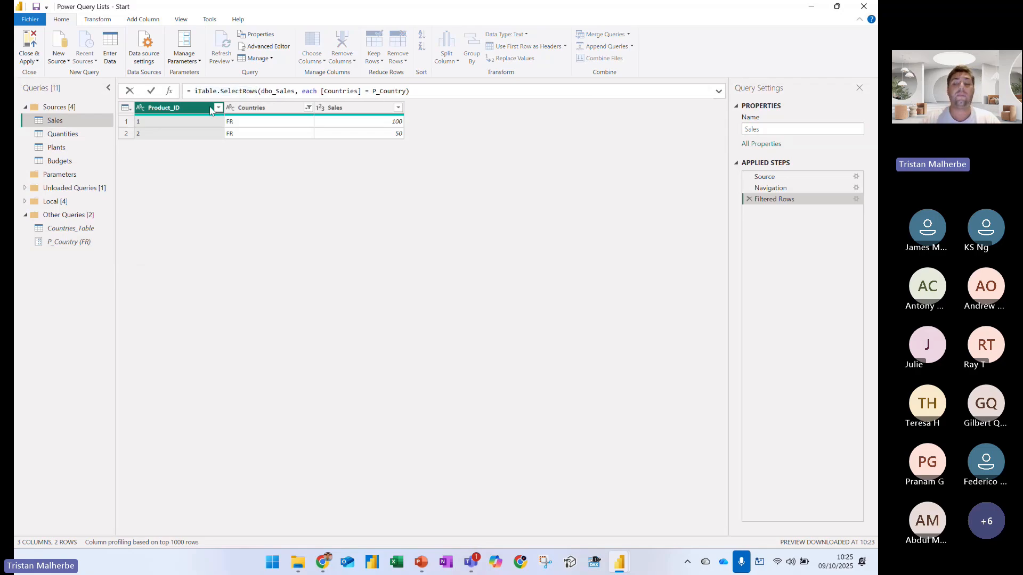
pyautogui.press('Escape')
pyautogui.click(85, 229)
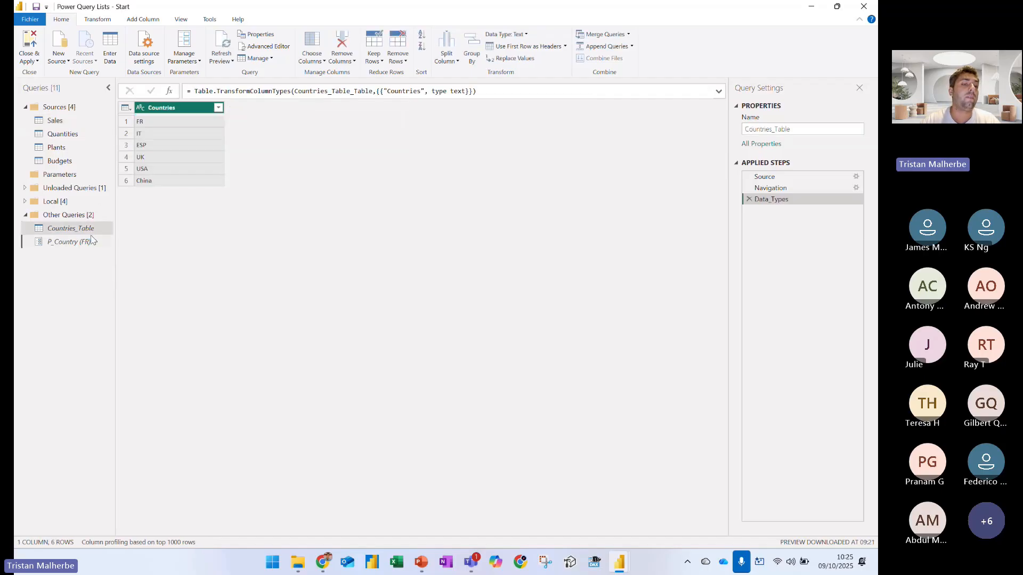
pyautogui.click(92, 242)
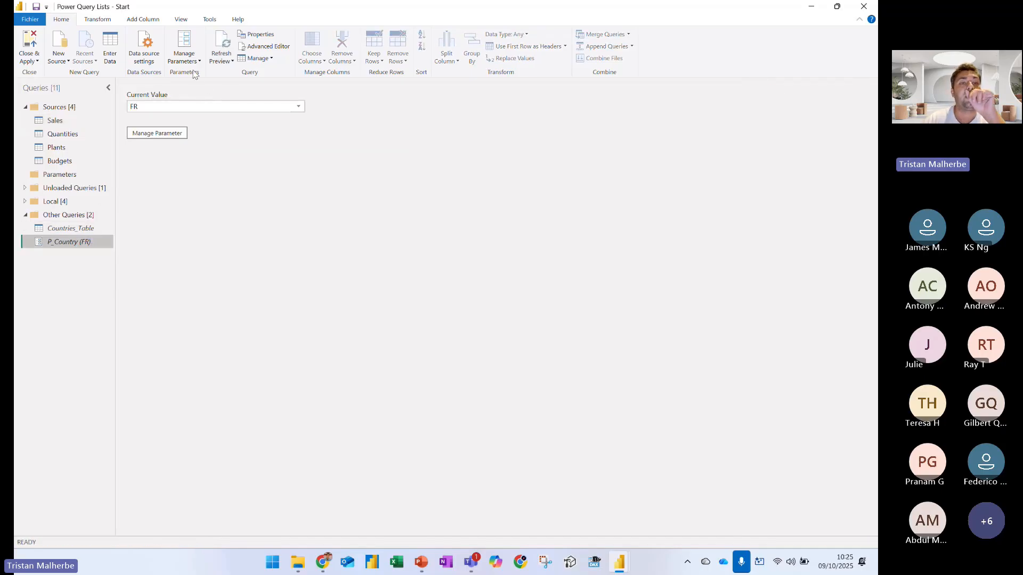
pyautogui.click(194, 63)
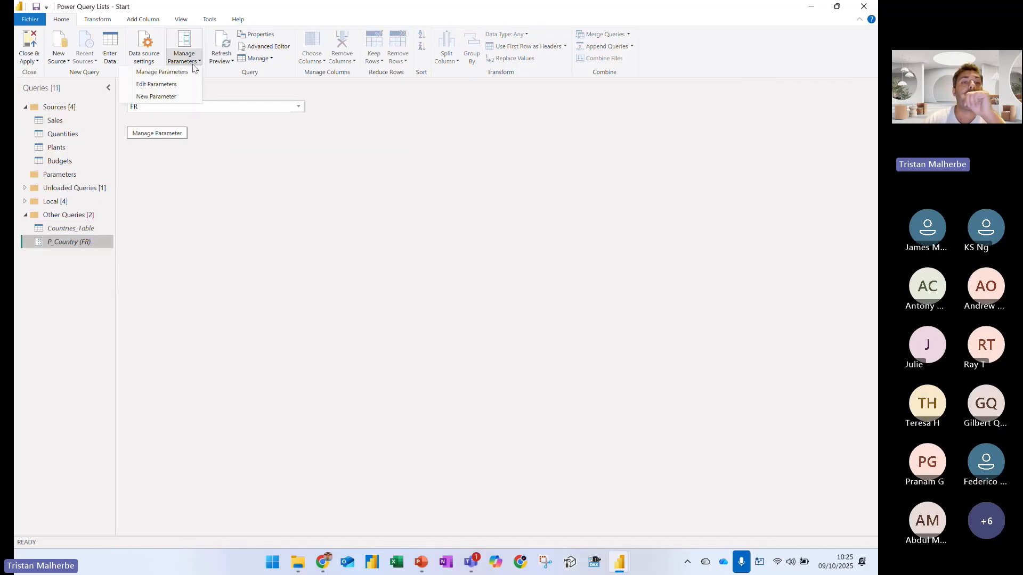
pyautogui.click(159, 85)
pyautogui.click(606, 309)
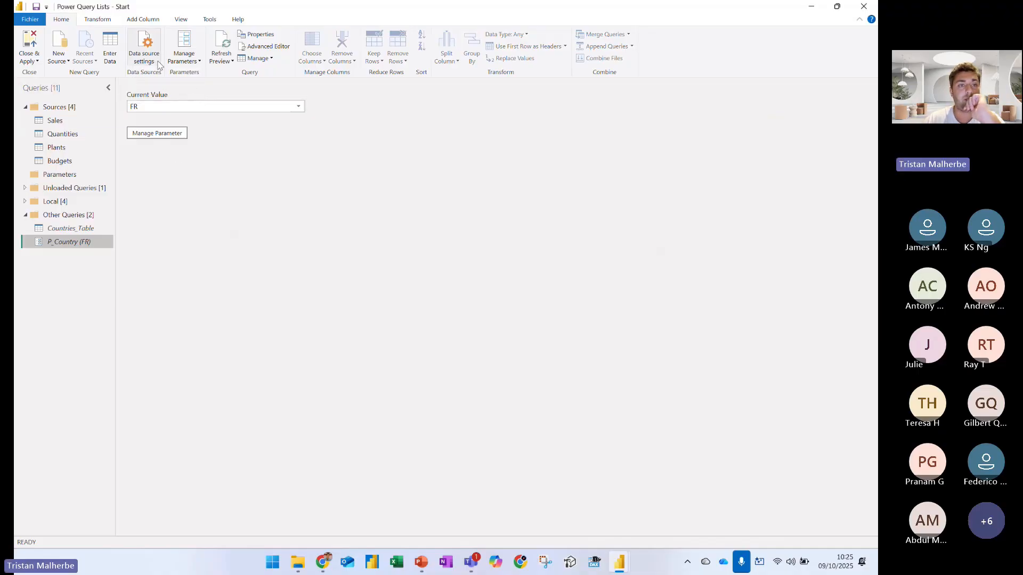
# Add ALL as the fourth entry in the P_Country parameter's list of suggested values
pyautogui.click(180, 63)
pyautogui.click(162, 72)
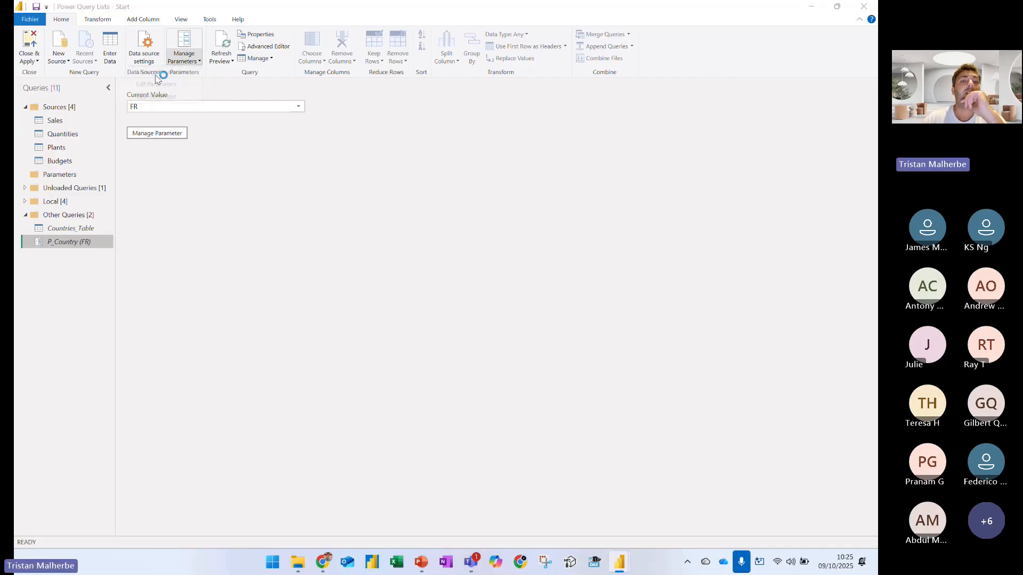
pyautogui.click(429, 330)
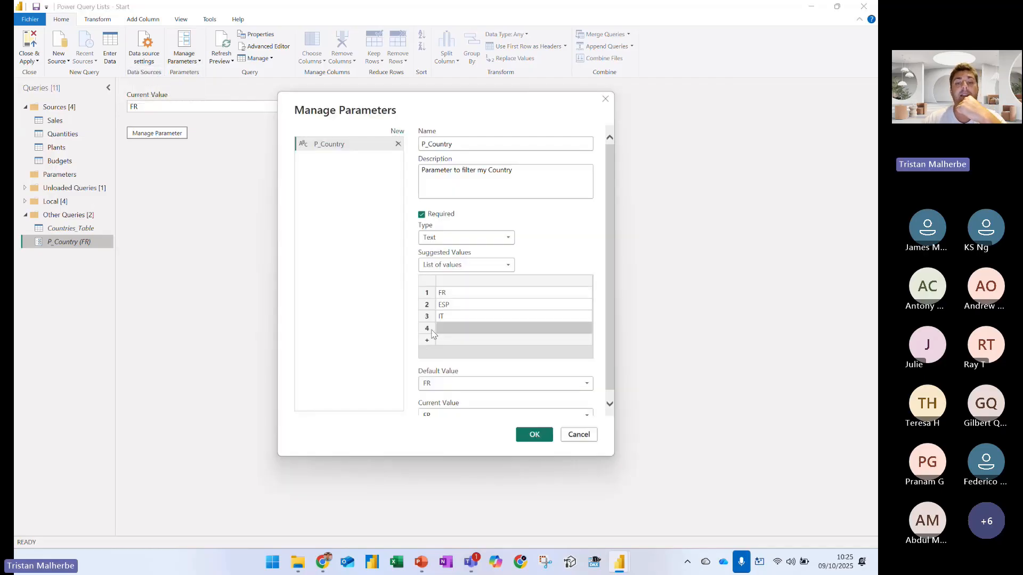
pyautogui.write('ALL')
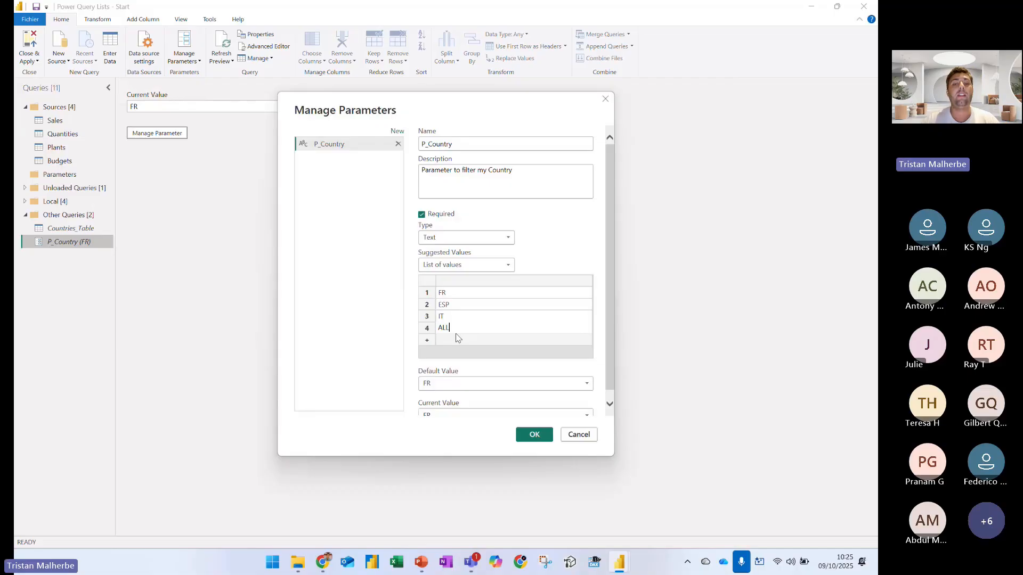
pyautogui.click(532, 433)
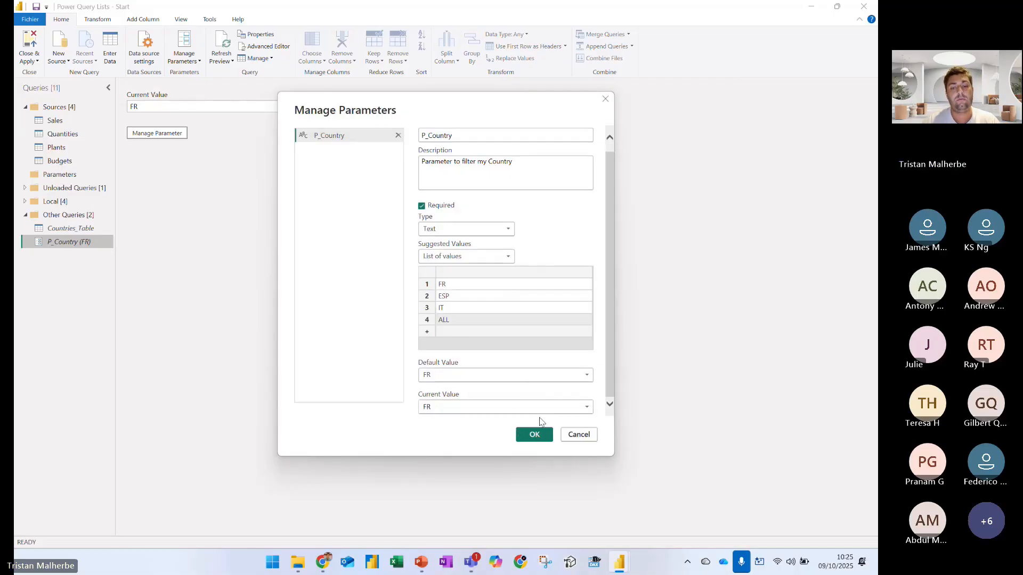
# Set the current value of the P_Country parameter to ALL and open the Sales query
pyautogui.click(295, 108)
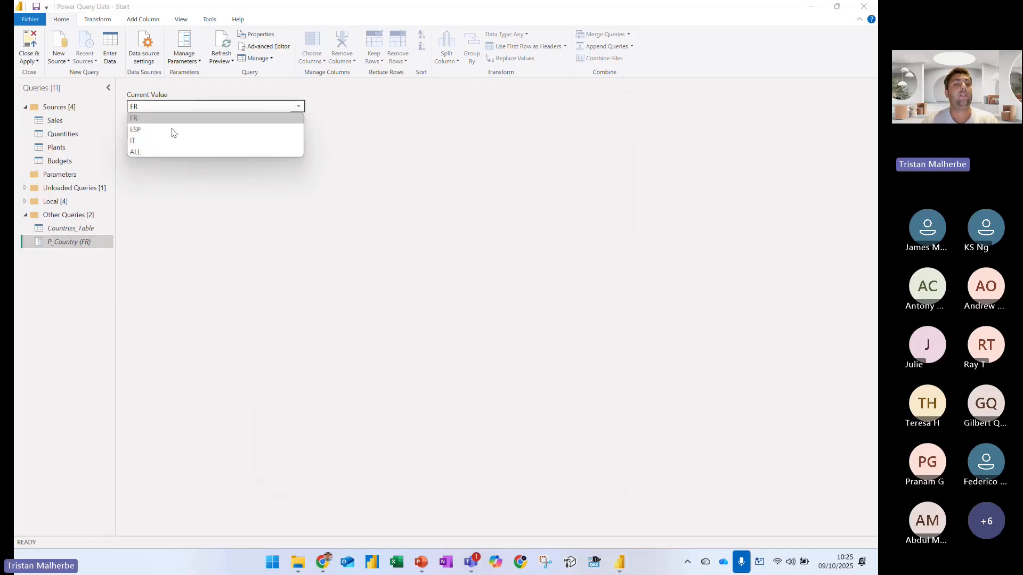
pyautogui.click(145, 152)
pyautogui.click(58, 120)
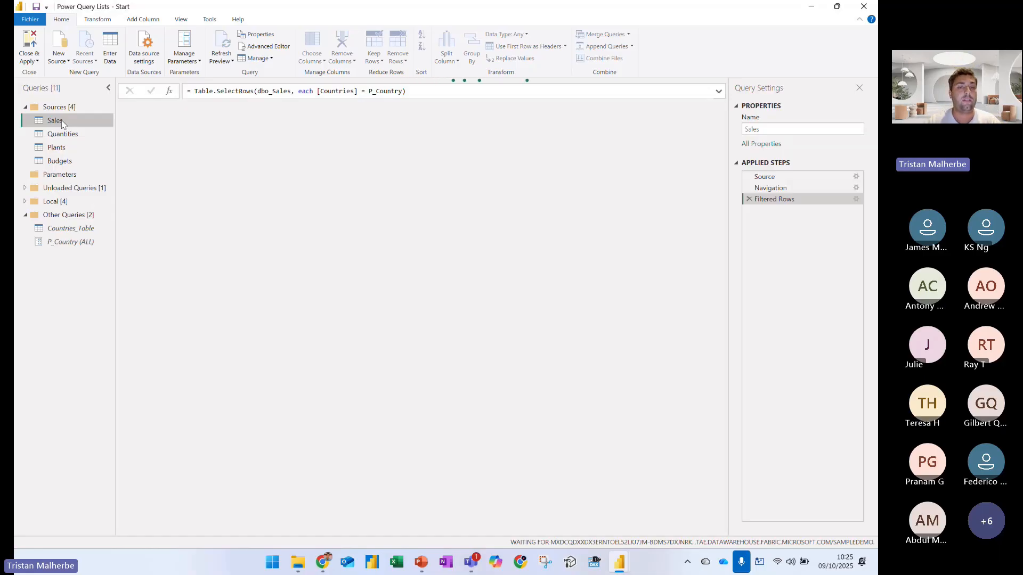
# Extend the Filtered Rows formula to = if P_Country = "ALL" then dbo_Sales else Table.SelectRows(dbo_Sales, each [Countries] = P_Country)
pyautogui.click(194, 91)
pyautogui.write('if ')
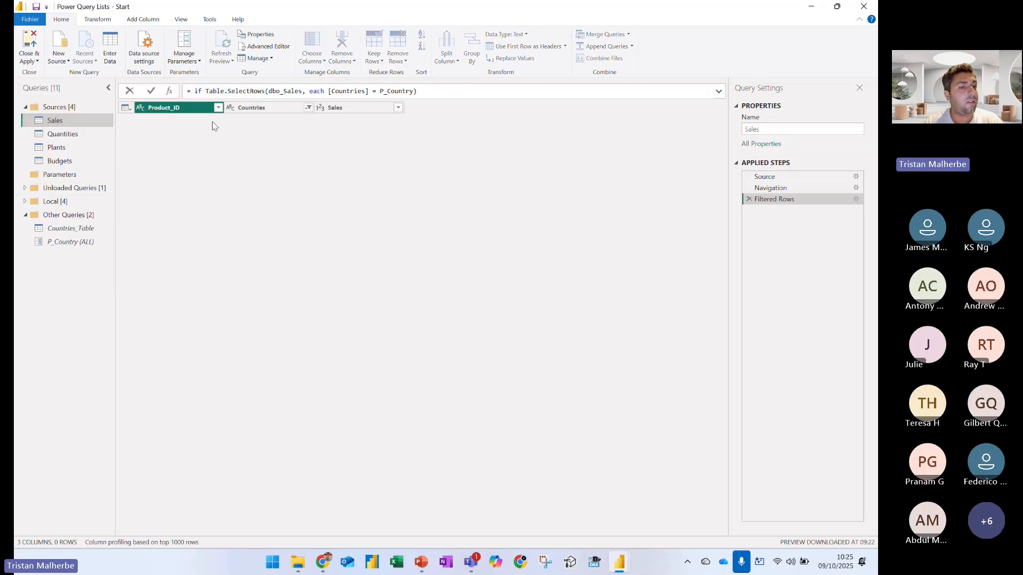
pyautogui.write('P_Country = "')
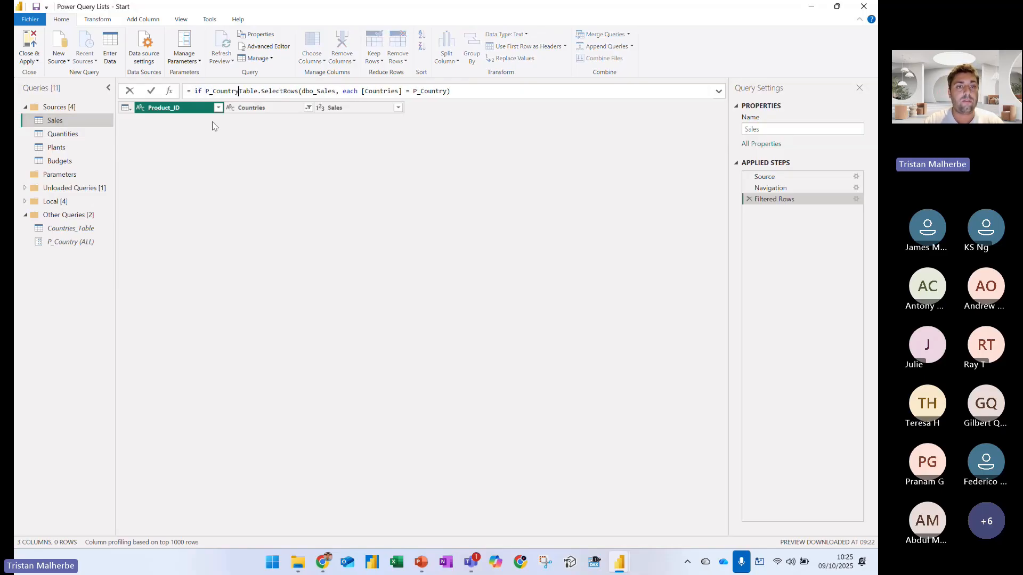
pyautogui.write('ALL" then ')
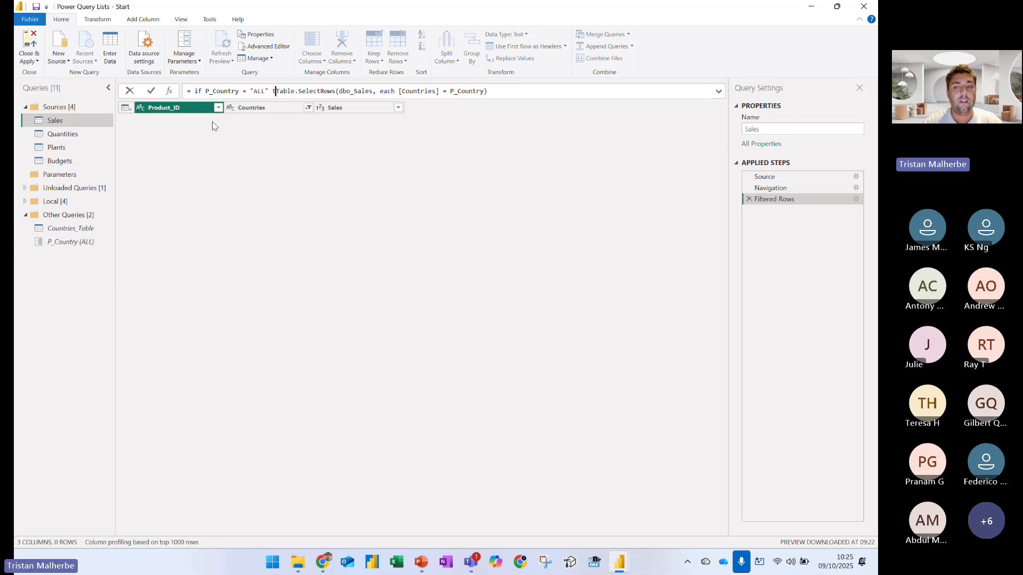
pyautogui.write('dbo')
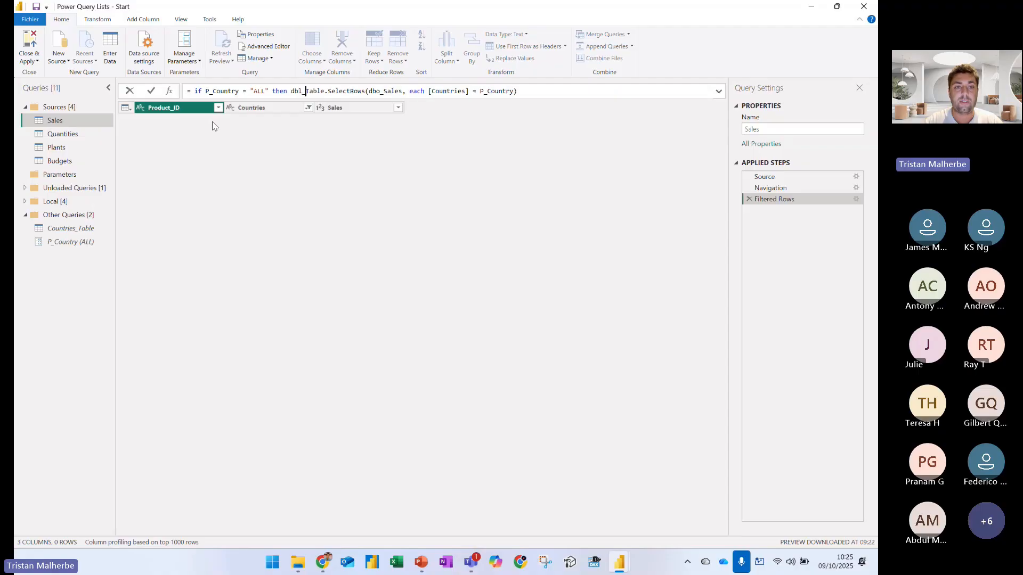
pyautogui.write('_Sales e')
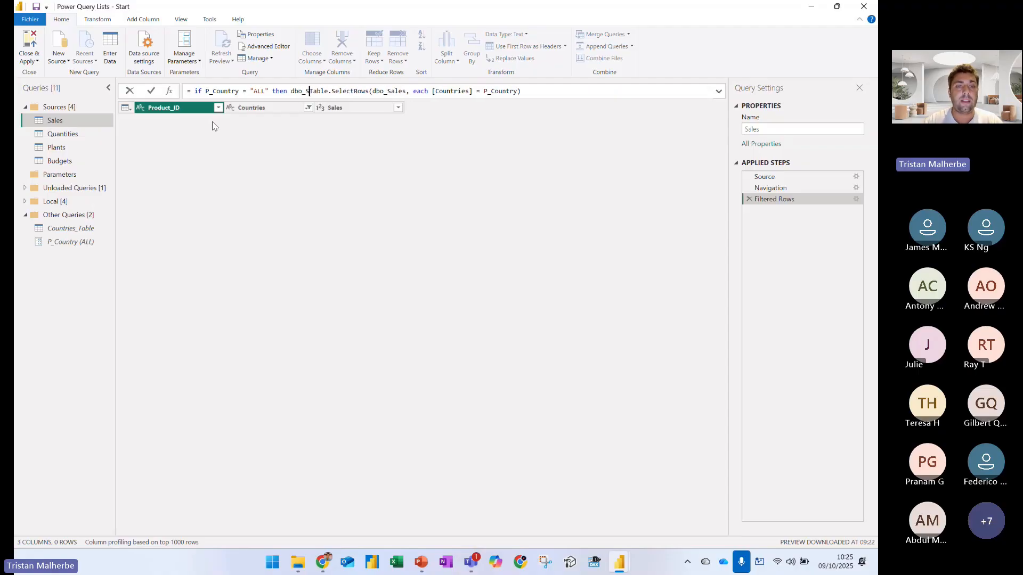
pyautogui.write('lse')
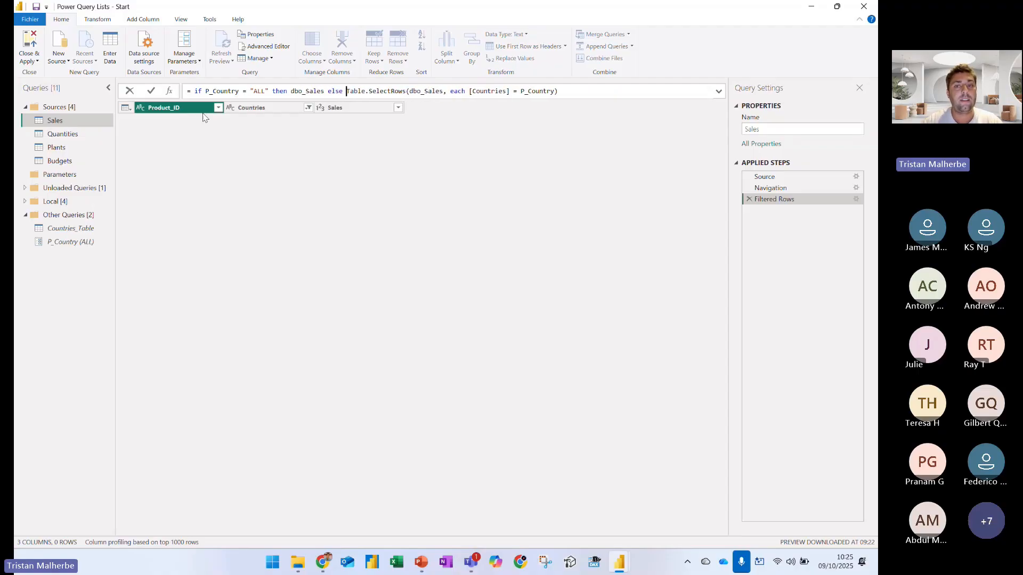
pyautogui.press('End')
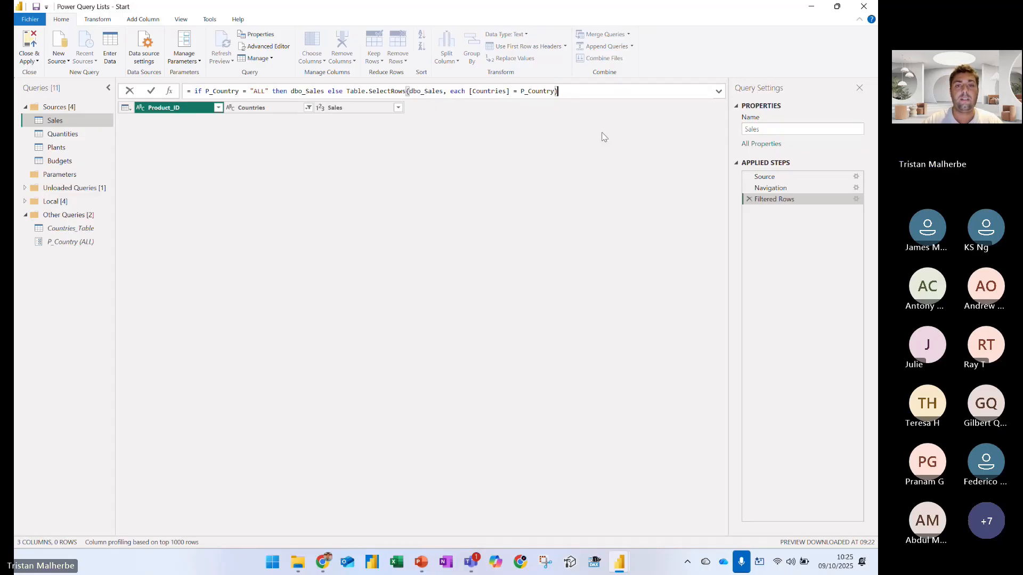
pyautogui.press('Return')
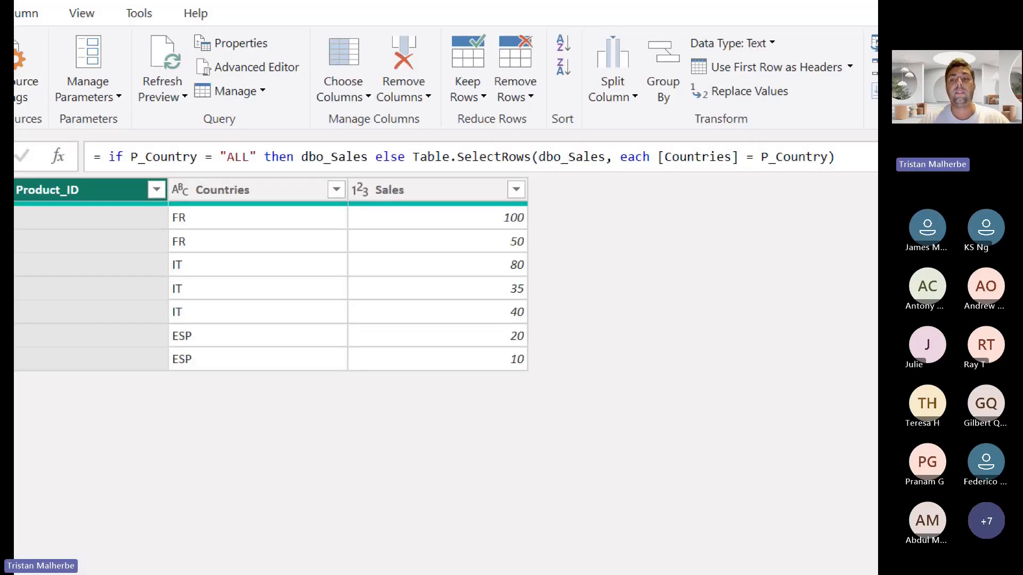
# Outline the conditional formula in red with an arrow, underline "ALL" and the equals sign, mark the Countries values, and clear the annotations
pyautogui.click(211, 164)
pyautogui.moveTo(77, 147)
pyautogui.mouseDown()
pyautogui.moveTo(318, 199)
pyautogui.moveTo(840, 186)
pyautogui.mouseUp()
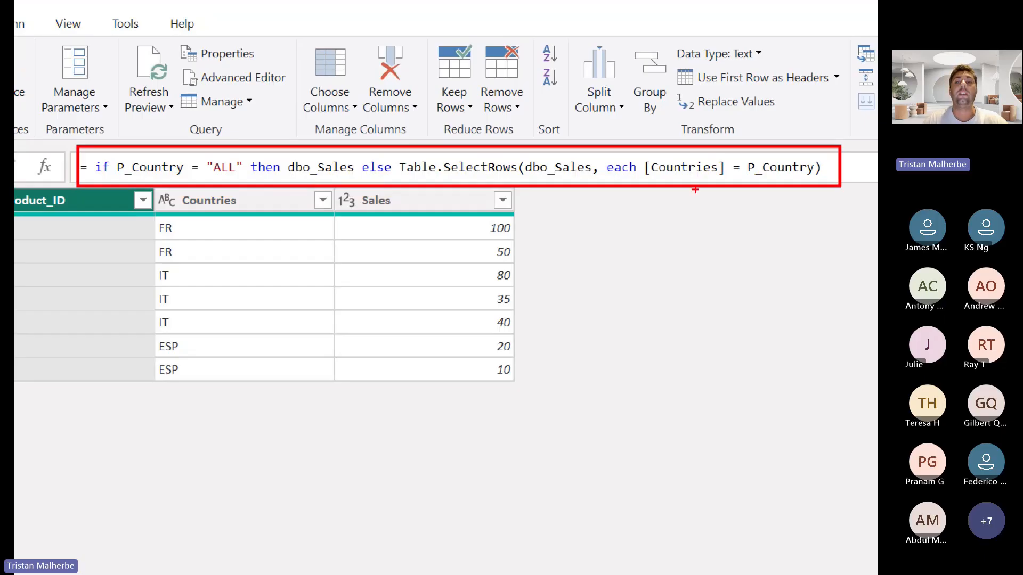
pyautogui.moveTo(729, 186); pyautogui.dragTo(716, 252)
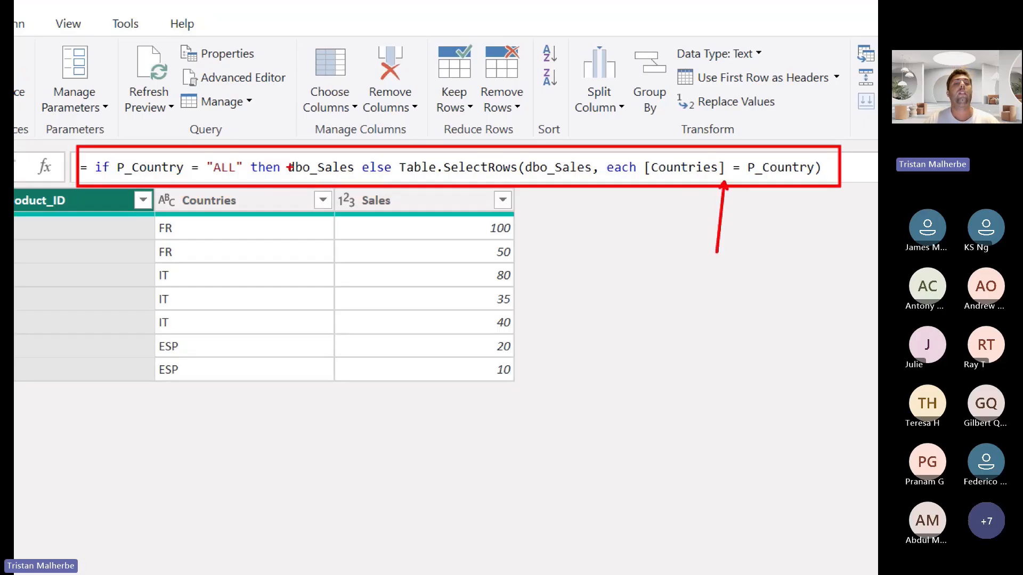
pyautogui.moveTo(213, 172); pyautogui.dragTo(236, 174)
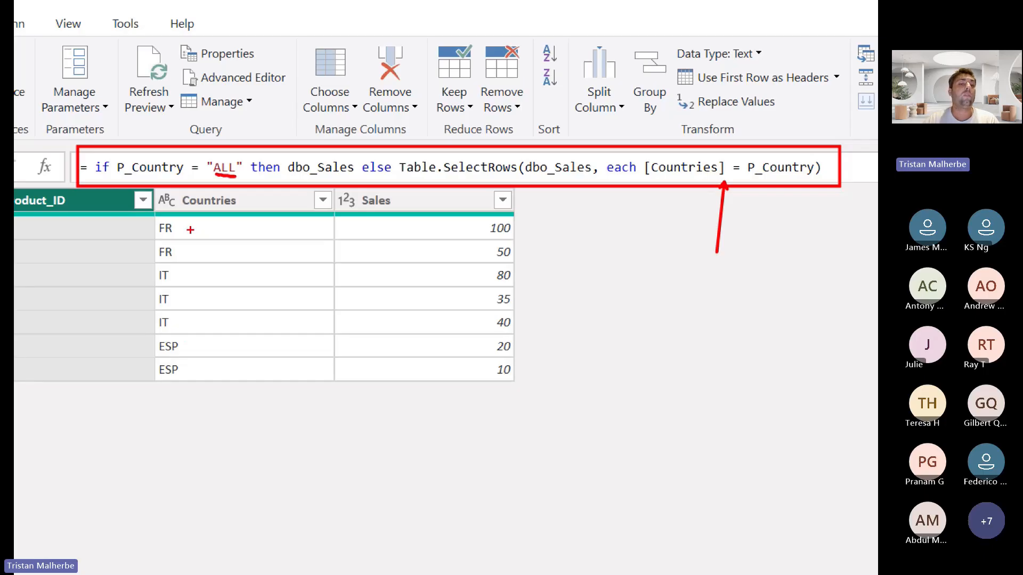
pyautogui.moveTo(190, 230); pyautogui.dragTo(214, 367)
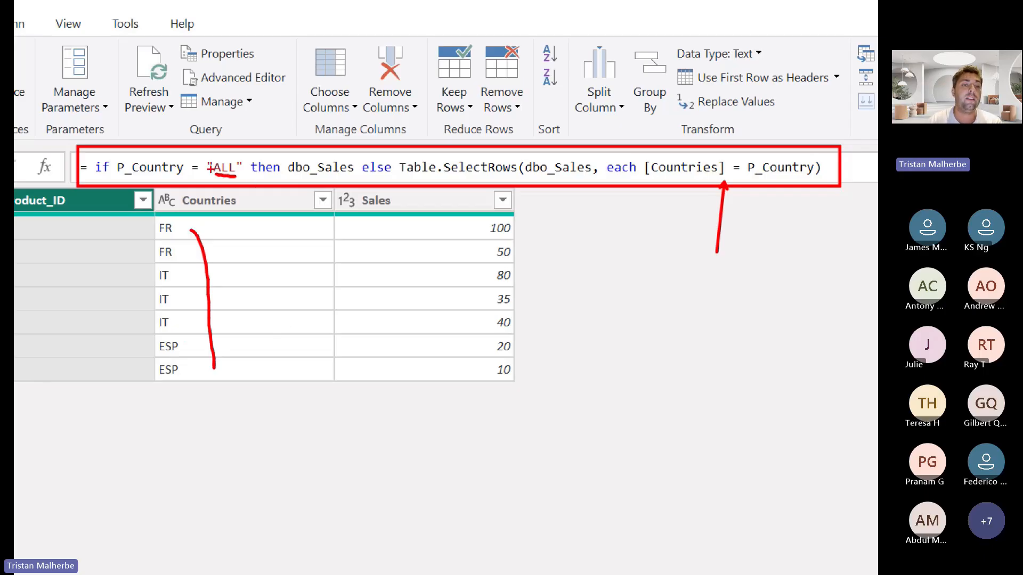
pyautogui.moveTo(176, 176); pyautogui.dragTo(199, 178)
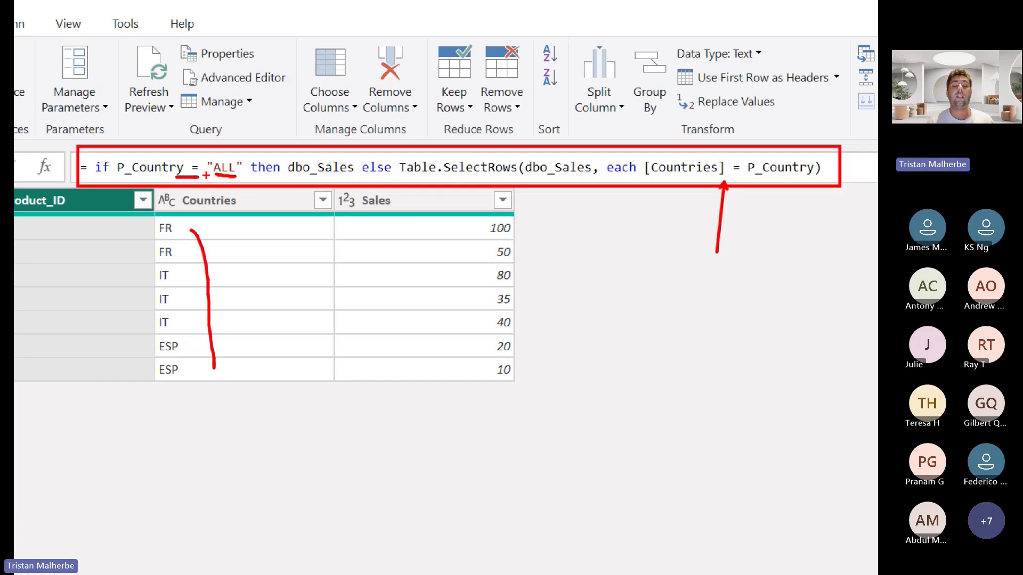
pyautogui.press('Escape')
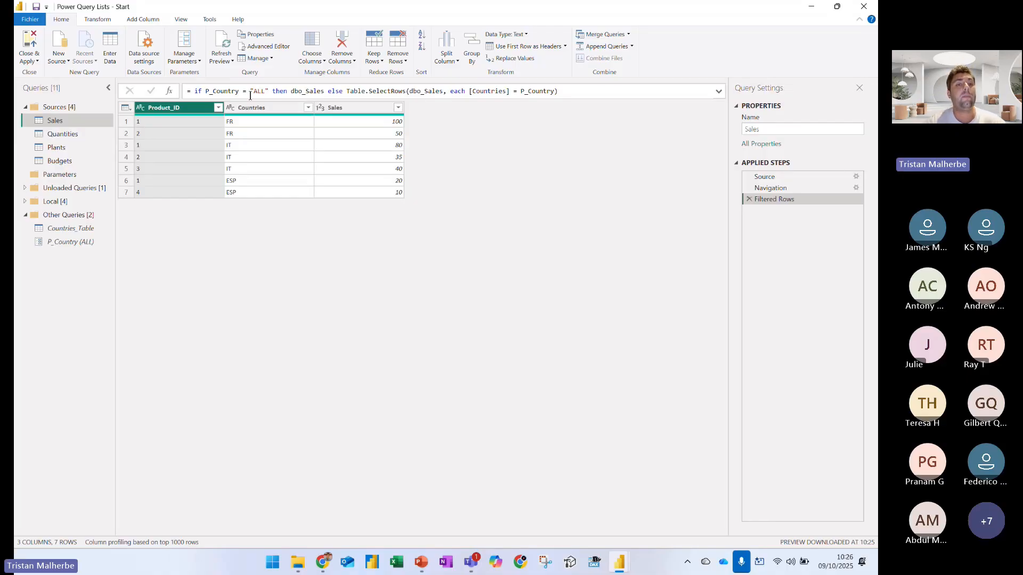
# Outline the Countries header in red, mark the FR and IT rows beneath it, and clear the annotations
pyautogui.hotkey('ctrl', '1')
pyautogui.click(136, 84)
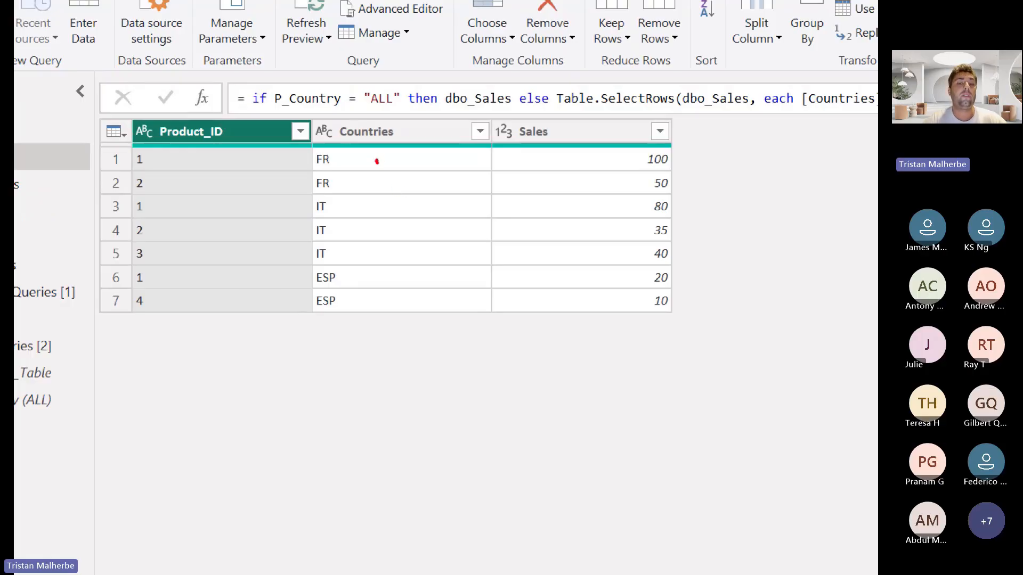
pyautogui.moveTo(376, 159); pyautogui.dragTo(383, 257)
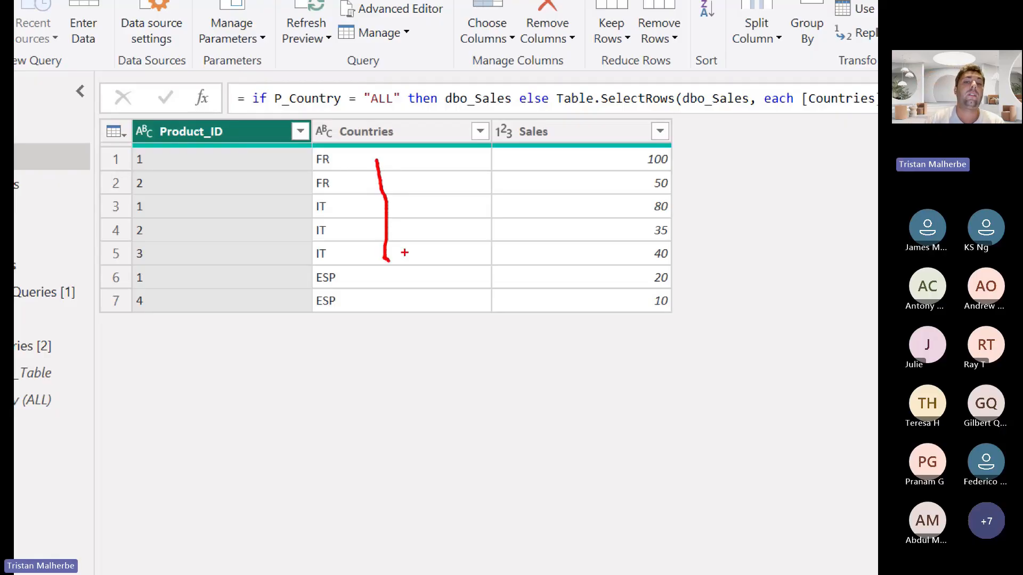
pyautogui.moveTo(338, 119)
pyautogui.mouseDown()
pyautogui.moveTo(337, 144)
pyautogui.moveTo(403, 148)
pyautogui.moveTo(405, 123)
pyautogui.moveTo(341, 119)
pyautogui.mouseUp()
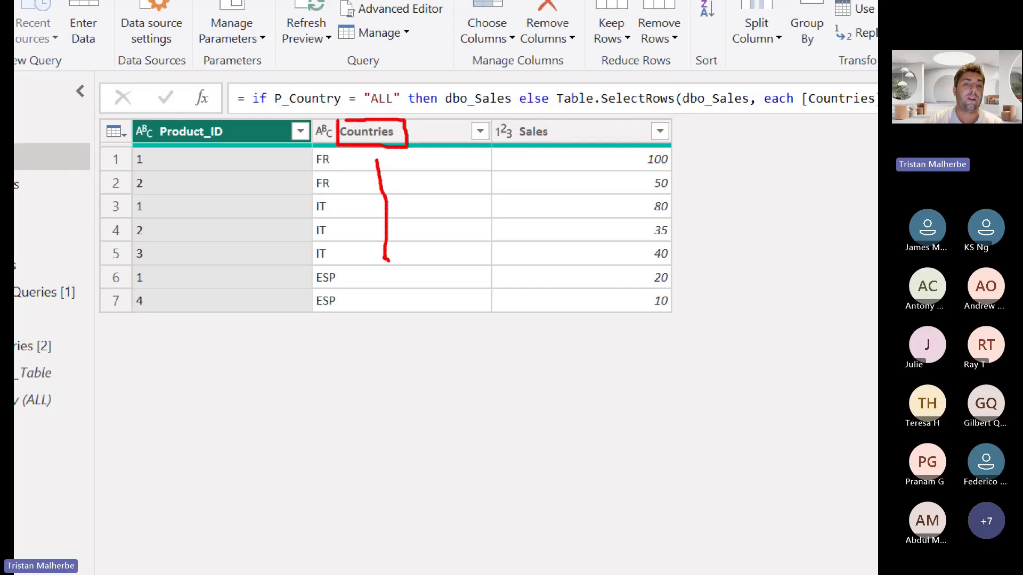
pyautogui.moveTo(336, 178); pyautogui.dragTo(336, 188)
pyautogui.moveTo(340, 231); pyautogui.dragTo(340, 262)
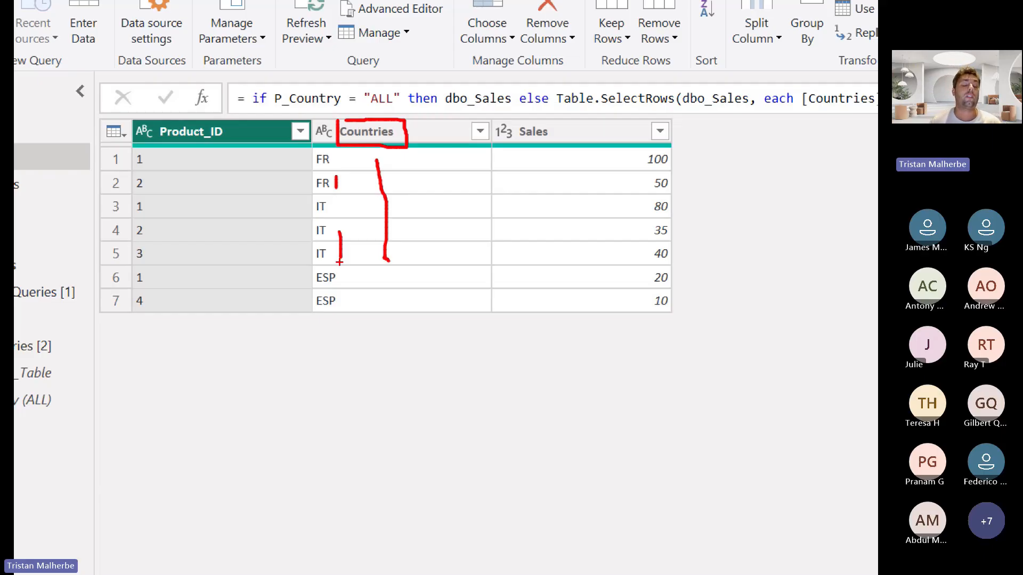
pyautogui.press('Escape')
# Filter the Countries column to FR and IT only, and mark the "<>" operator and "ESP" in the resulting formula in red
pyautogui.click(308, 107)
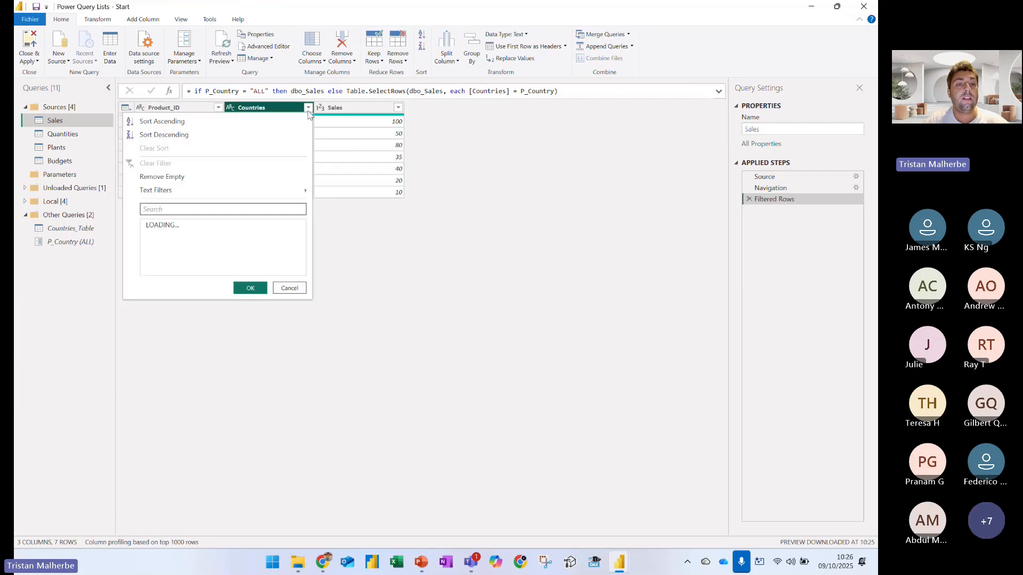
pyautogui.click(168, 225)
pyautogui.click(160, 249)
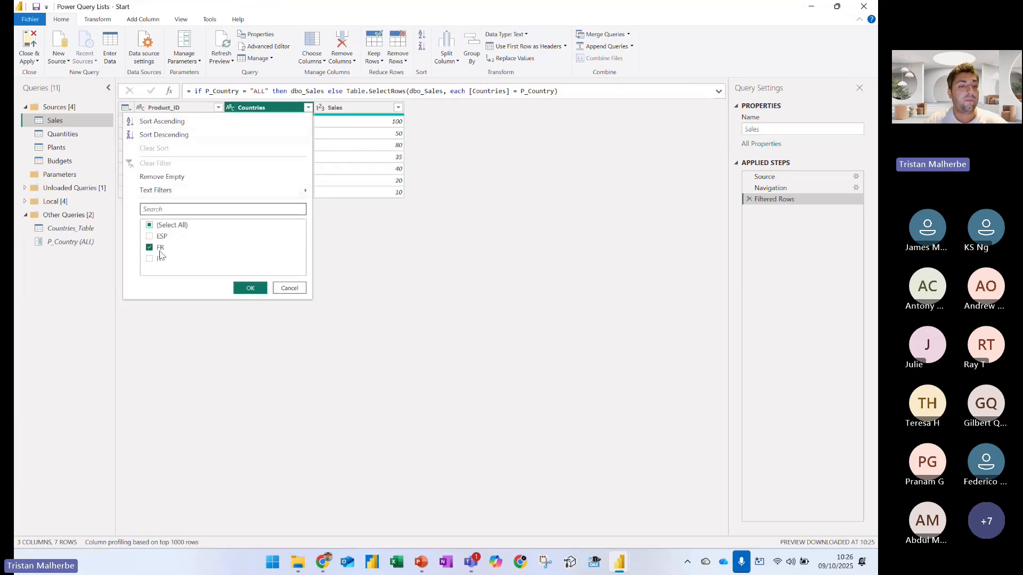
pyautogui.click(159, 259)
pyautogui.click(250, 288)
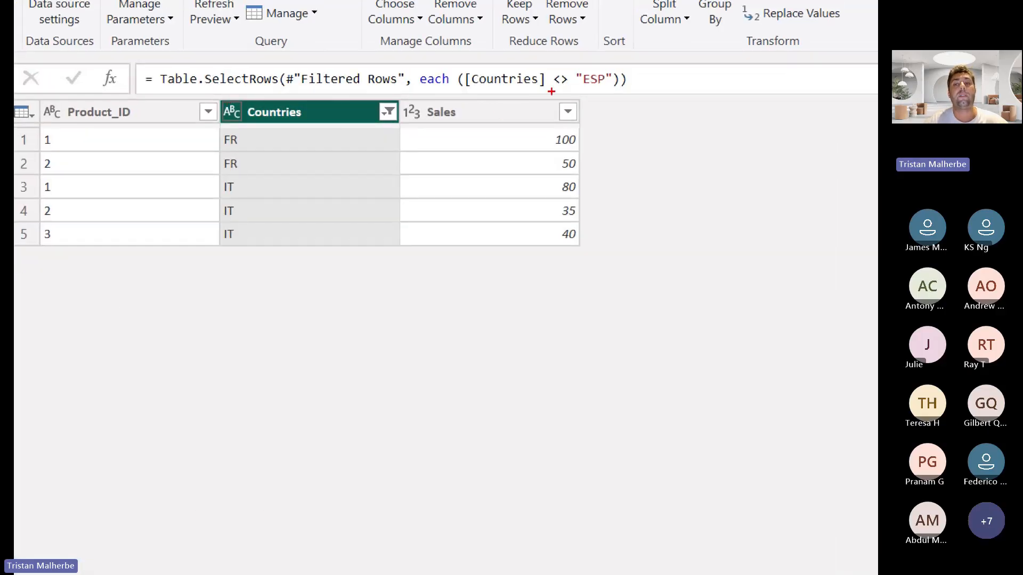
pyautogui.moveTo(600, 78); pyautogui.dragTo(707, 17)
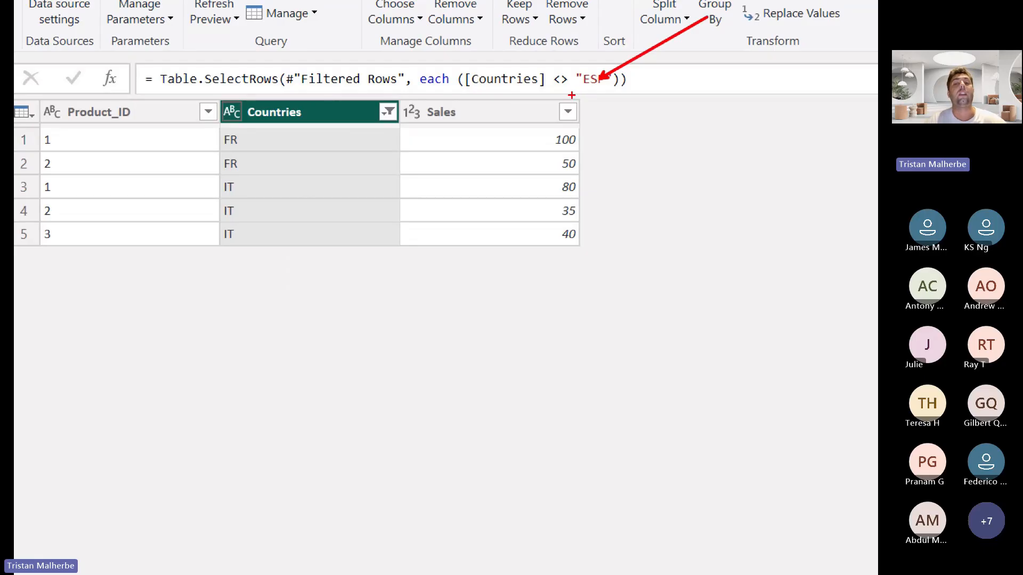
pyautogui.moveTo(568, 96); pyautogui.dragTo(583, 94)
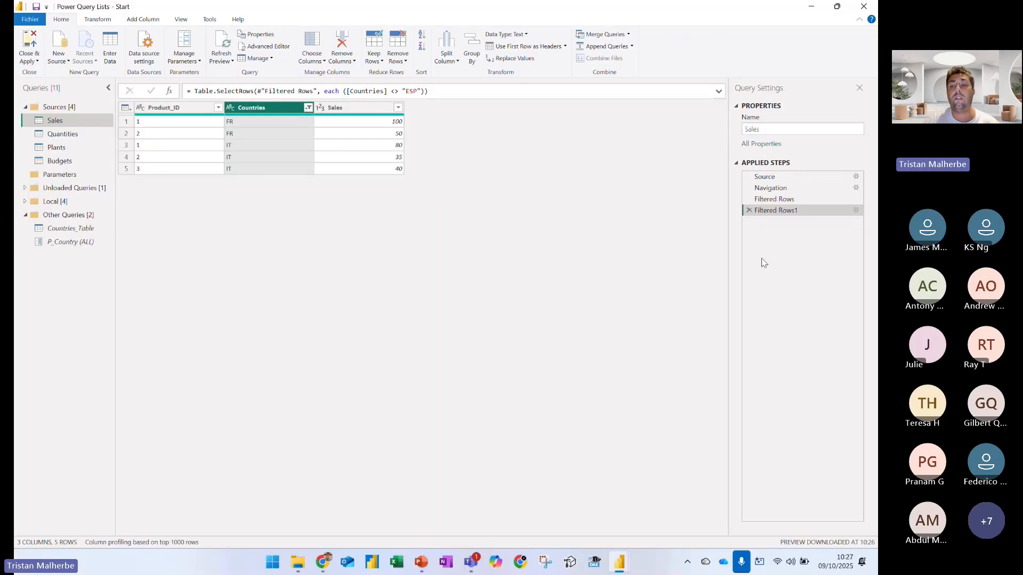
# Delete the Filtered Rows1 step and filter the Countries column to ESP only
pyautogui.click(749, 210)
pyautogui.click(308, 107)
pyautogui.click(176, 225)
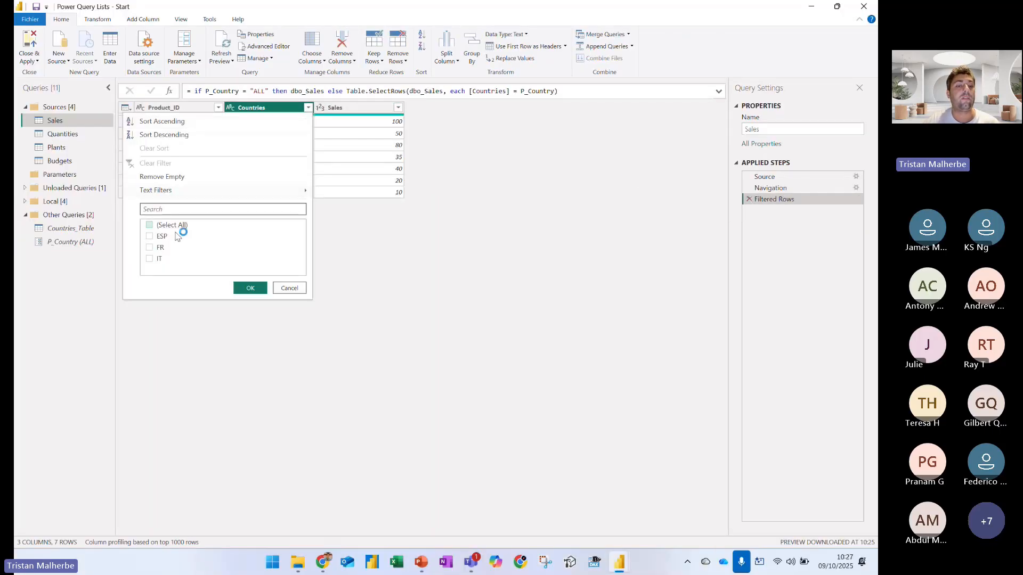
pyautogui.click(178, 236)
pyautogui.click(250, 287)
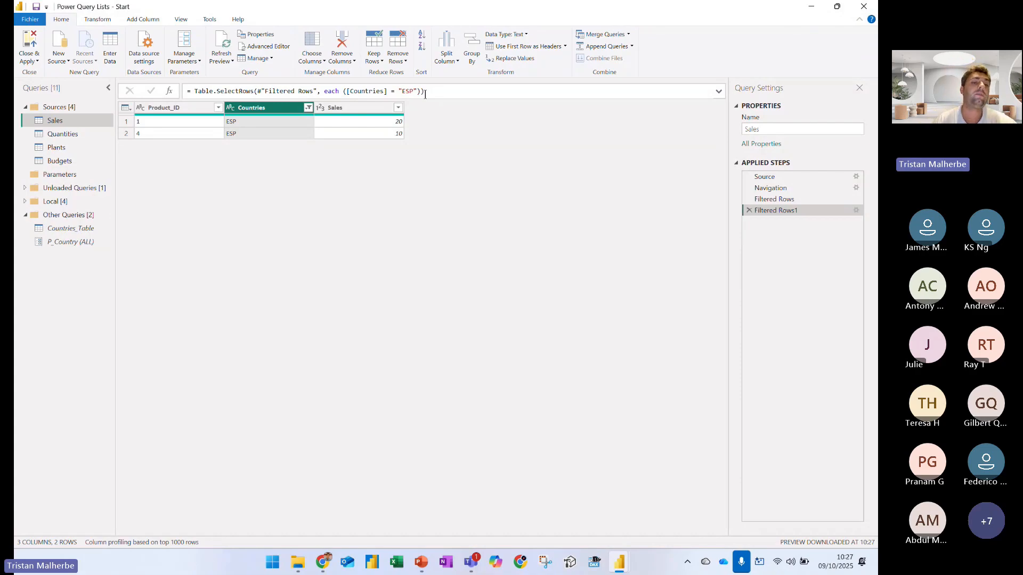
# Review the Source step of Countries_Table, point a red arrow at its Excel file path, and return to the Data_Types step
pyautogui.click(75, 229)
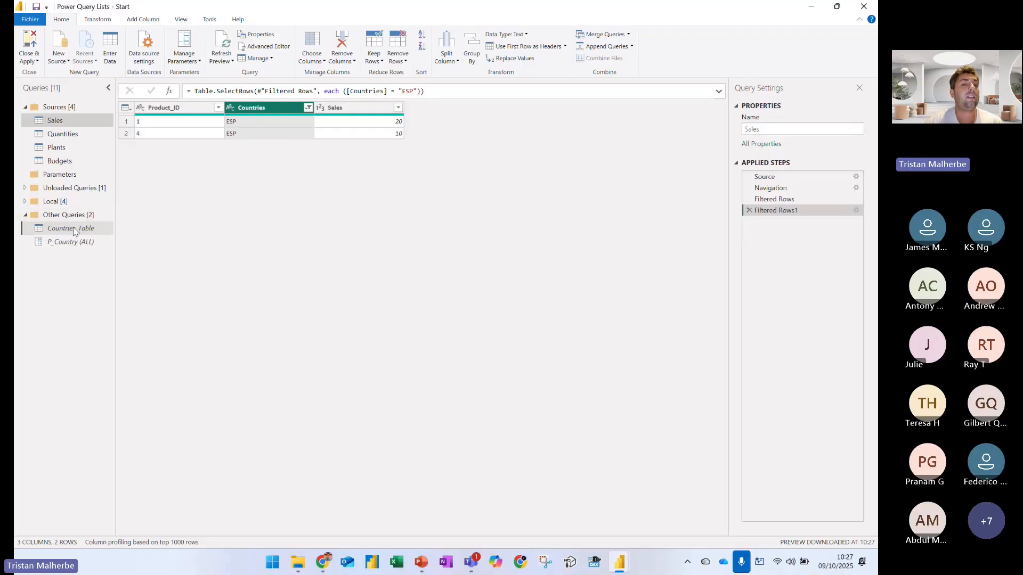
pyautogui.click(764, 177)
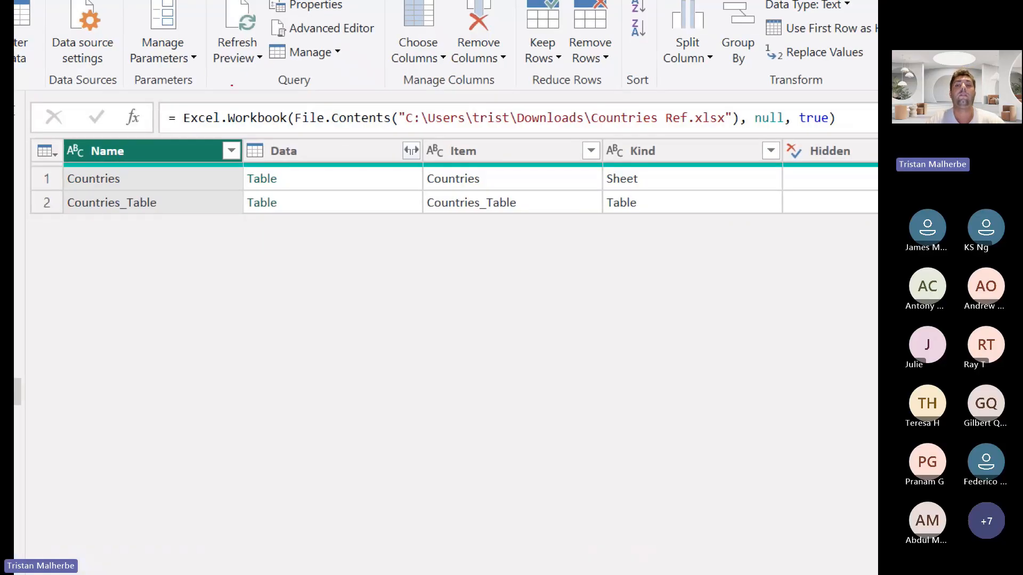
pyautogui.moveTo(489, 141); pyautogui.dragTo(482, 207)
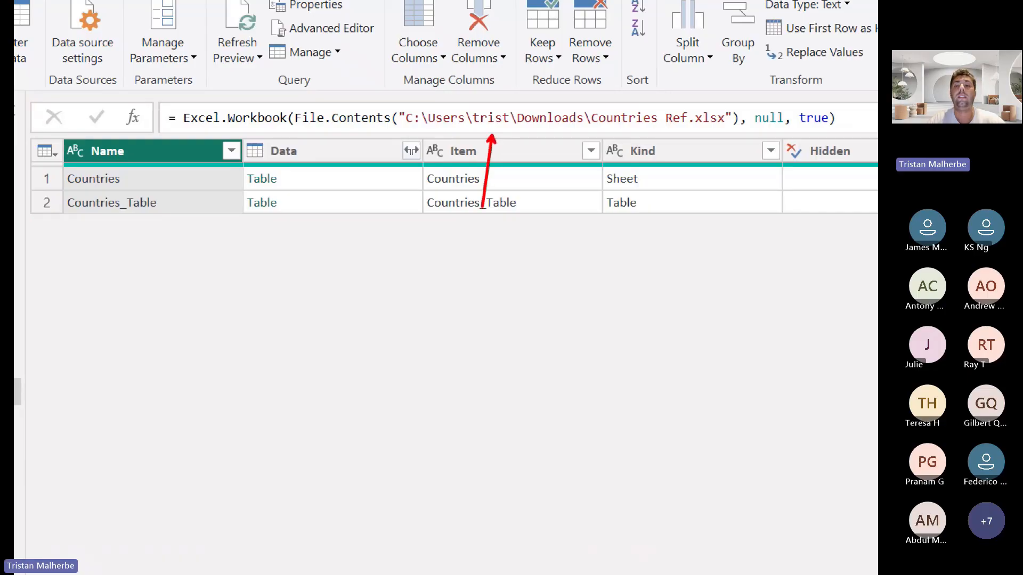
pyautogui.click(767, 188)
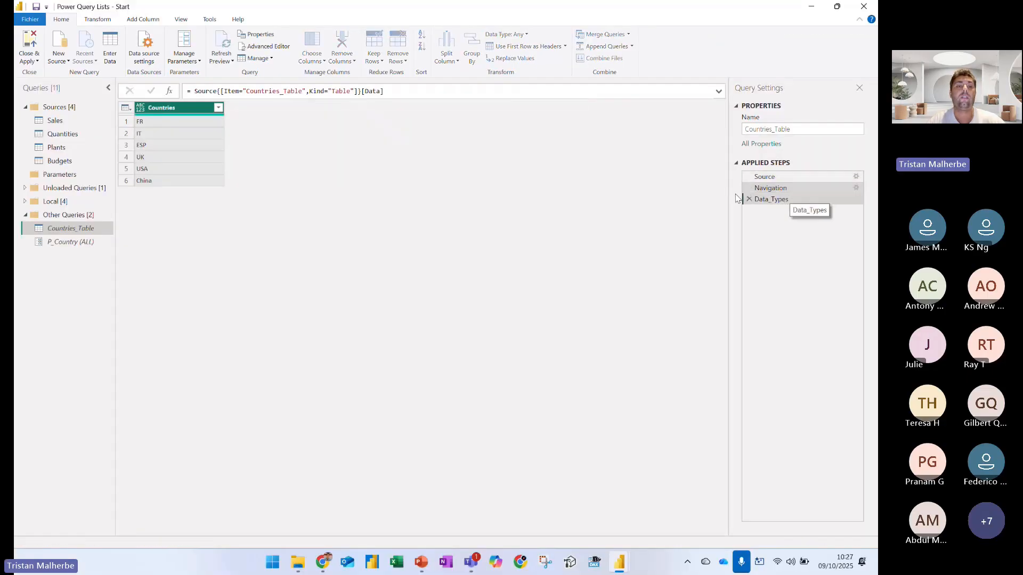
pyautogui.click(741, 199)
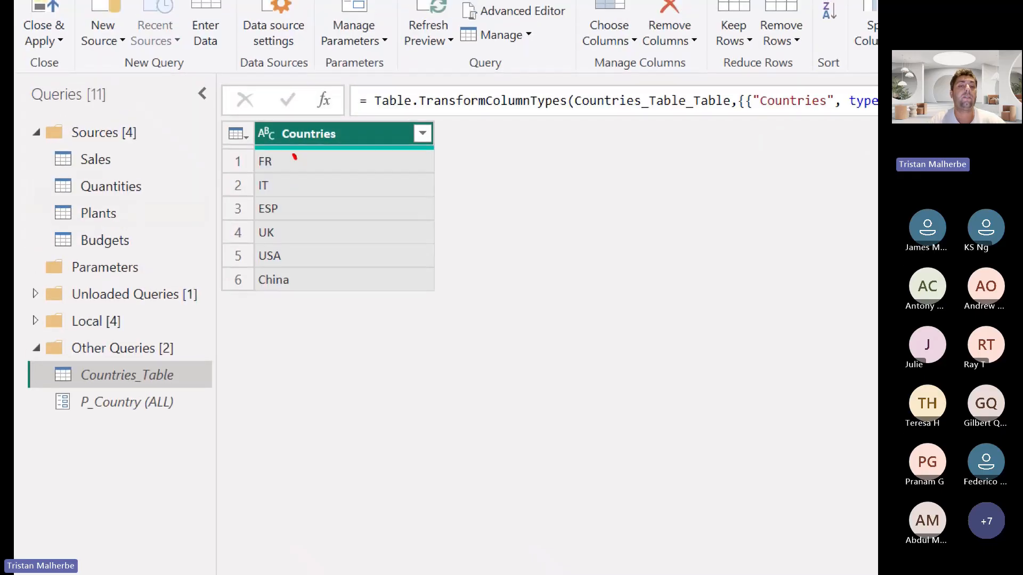
# Bracket the full list of countries in Countries_Table in red, underline beside ESP, and clear the annotations
pyautogui.moveTo(294, 158); pyautogui.dragTo(305, 298)
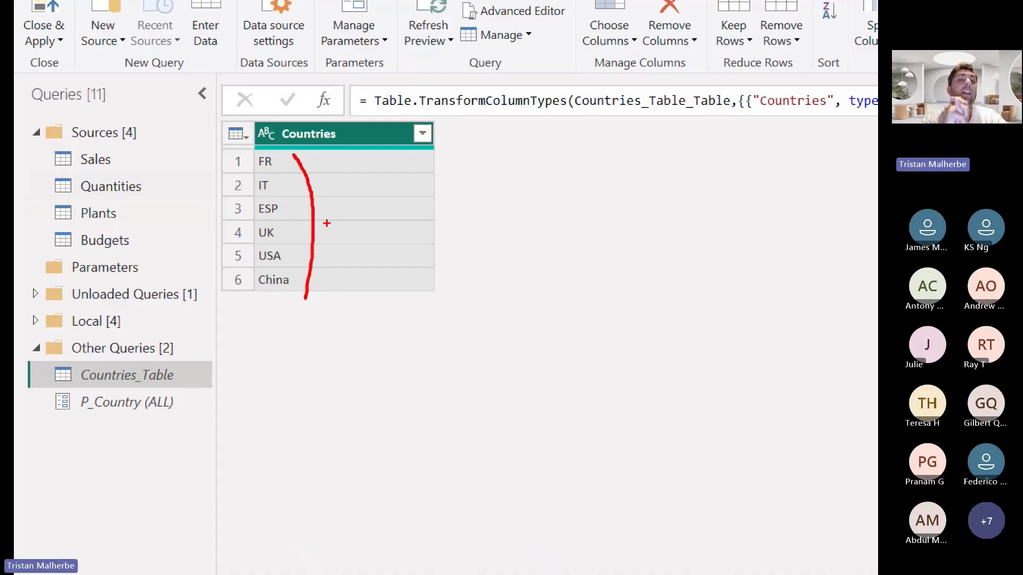
pyautogui.moveTo(337, 158)
pyautogui.mouseDown()
pyautogui.moveTo(377, 174)
pyautogui.moveTo(354, 299)
pyautogui.mouseUp()
pyautogui.moveTo(274, 223); pyautogui.dragTo(292, 223)
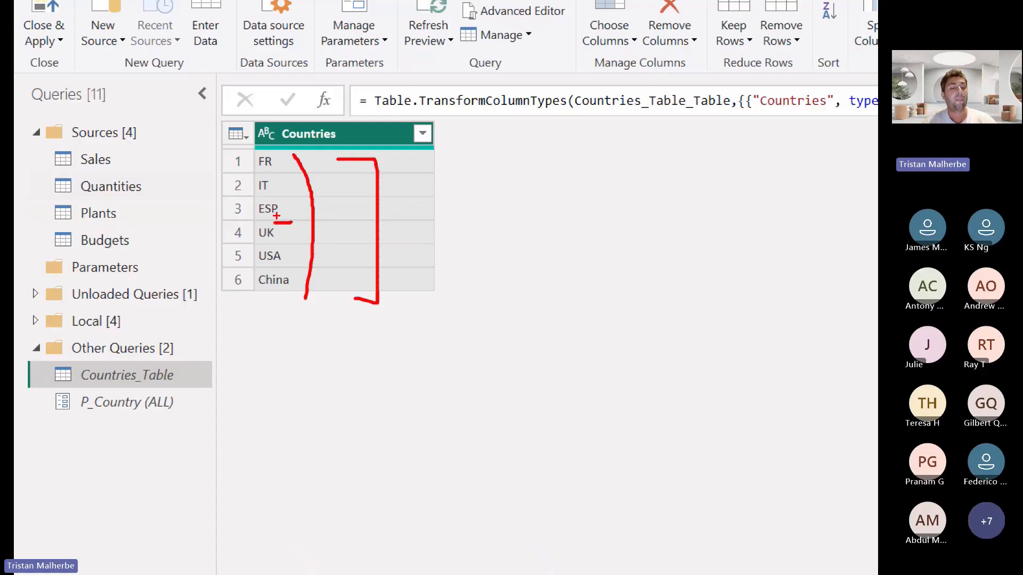
pyautogui.press('Escape')
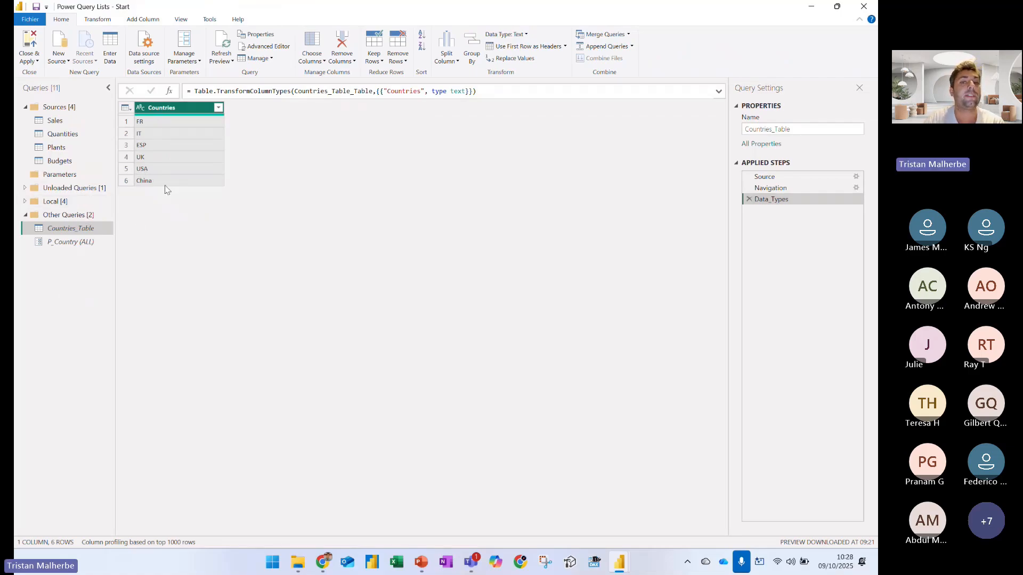
# Box the Drill Down command in red with an arrow, and drill down on the Countries column of Countries_Table
pyautogui.rightClick(170, 116)
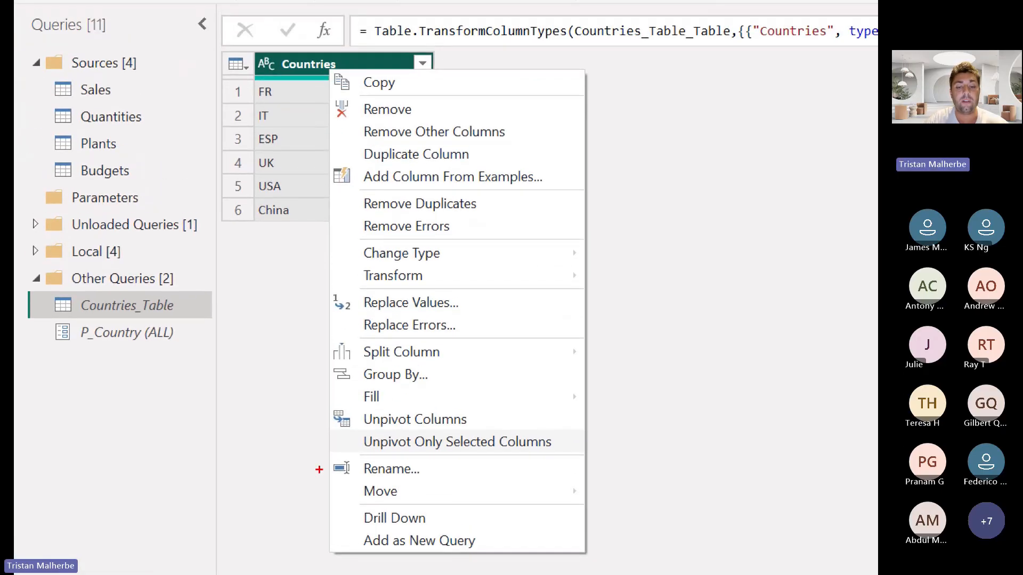
pyautogui.moveTo(340, 497)
pyautogui.mouseDown()
pyautogui.moveTo(405, 535)
pyautogui.moveTo(428, 536)
pyautogui.moveTo(455, 498)
pyautogui.mouseUp()
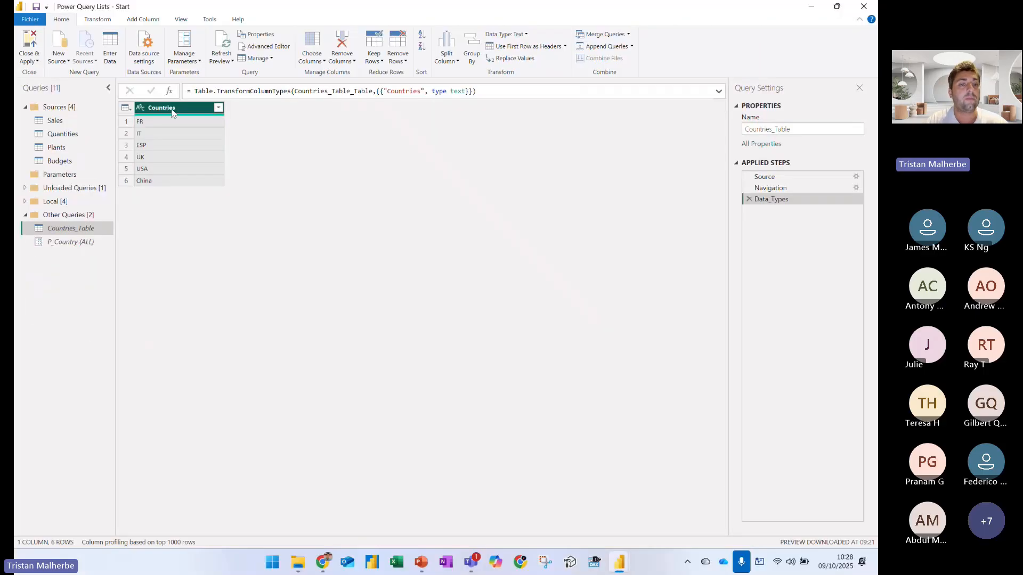
pyautogui.rightClick(168, 108)
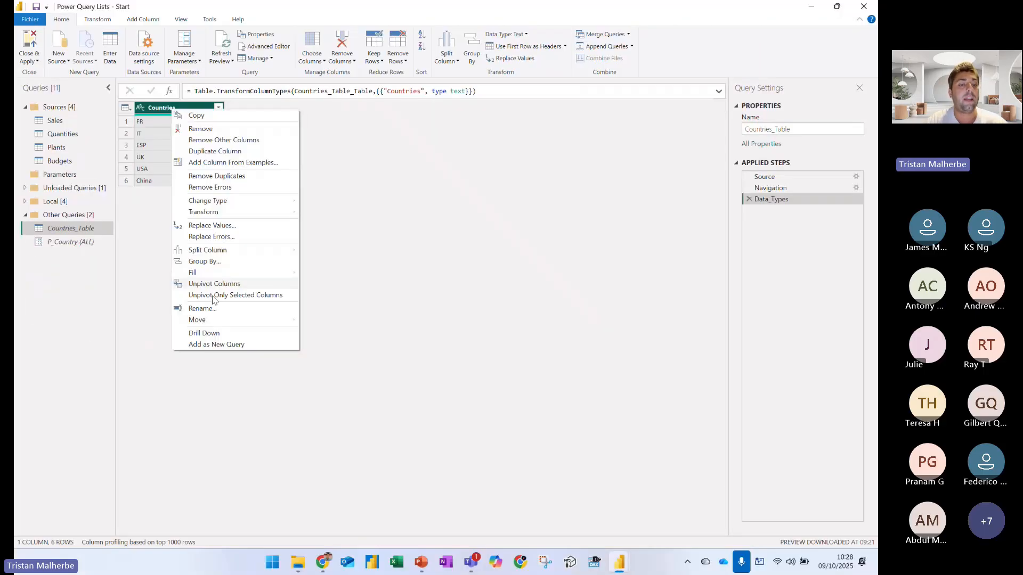
pyautogui.click(211, 331)
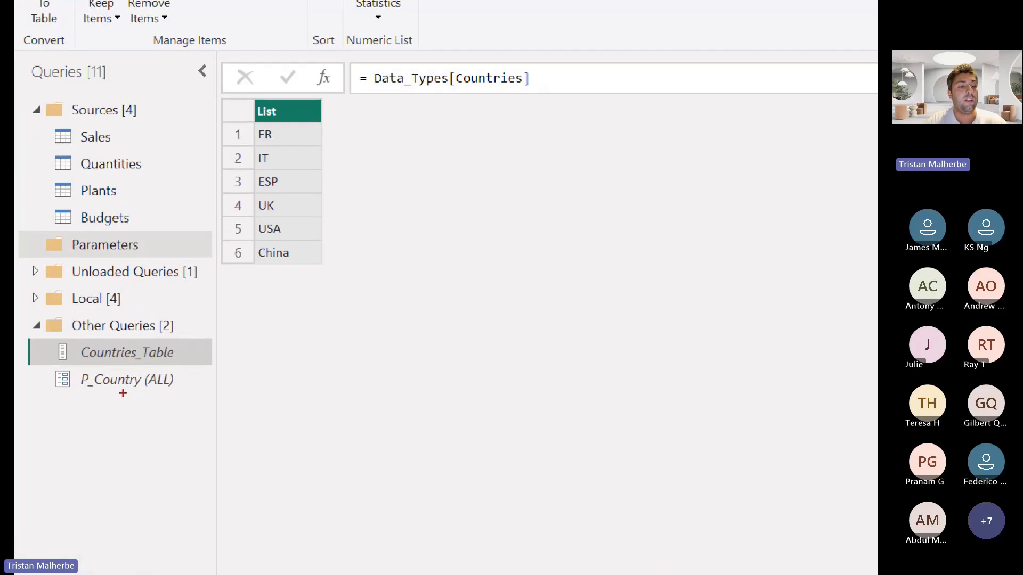
# Box the Countries_Table query icon in red, draw an arrow to it, bracket the list values, and clear the annotations
pyautogui.moveTo(49, 337); pyautogui.dragTo(77, 367)
pyautogui.moveTo(188, 353); pyautogui.dragTo(280, 263)
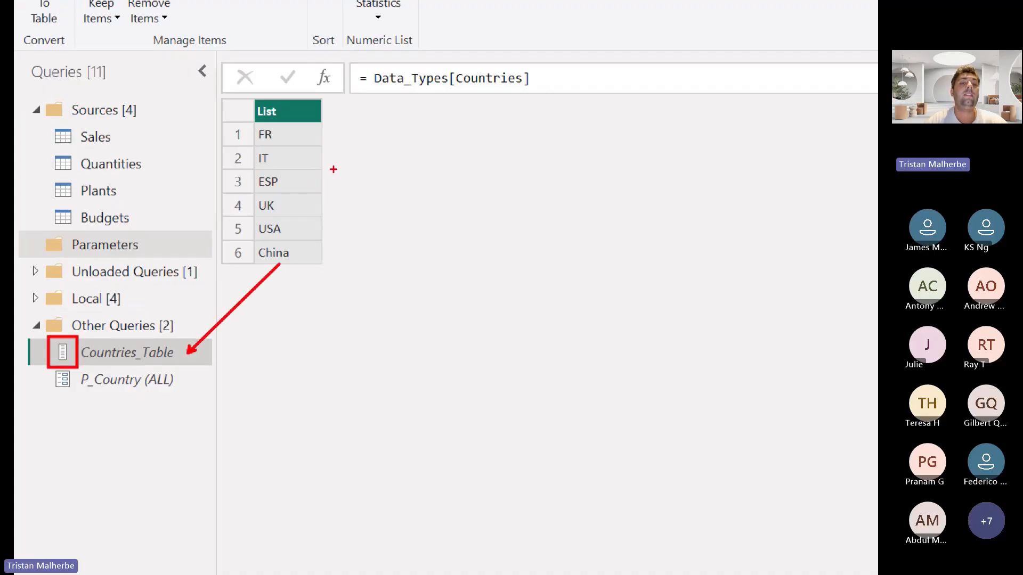
pyautogui.moveTo(291, 127)
pyautogui.mouseDown()
pyautogui.moveTo(322, 134)
pyautogui.moveTo(308, 262)
pyautogui.mouseUp()
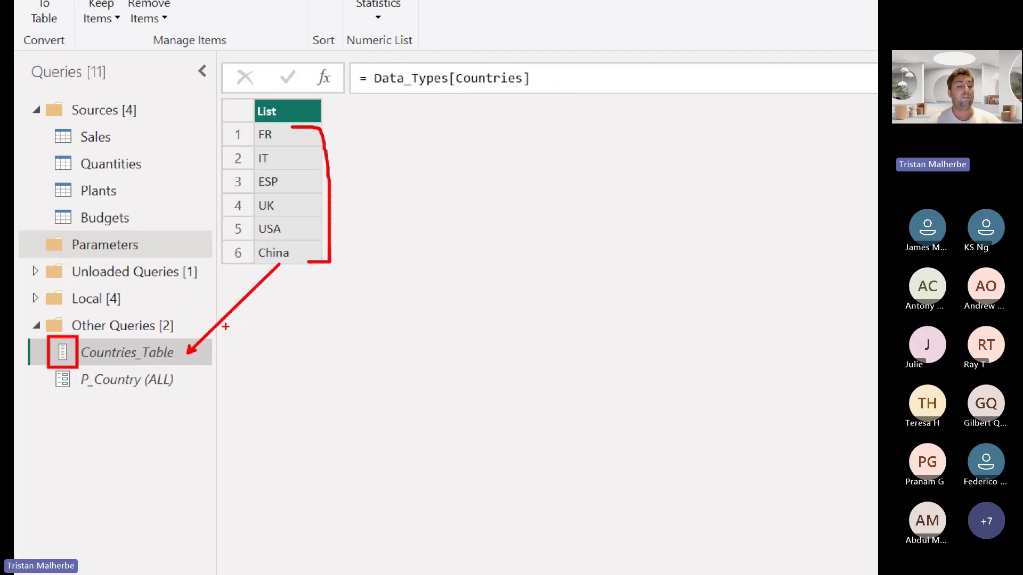
pyautogui.press('Escape')
# In the Sales query's Filtered Rows1 formula, replace the condition ([Countries] = "ESP")) after each with List.Contains
pyautogui.click(96, 137)
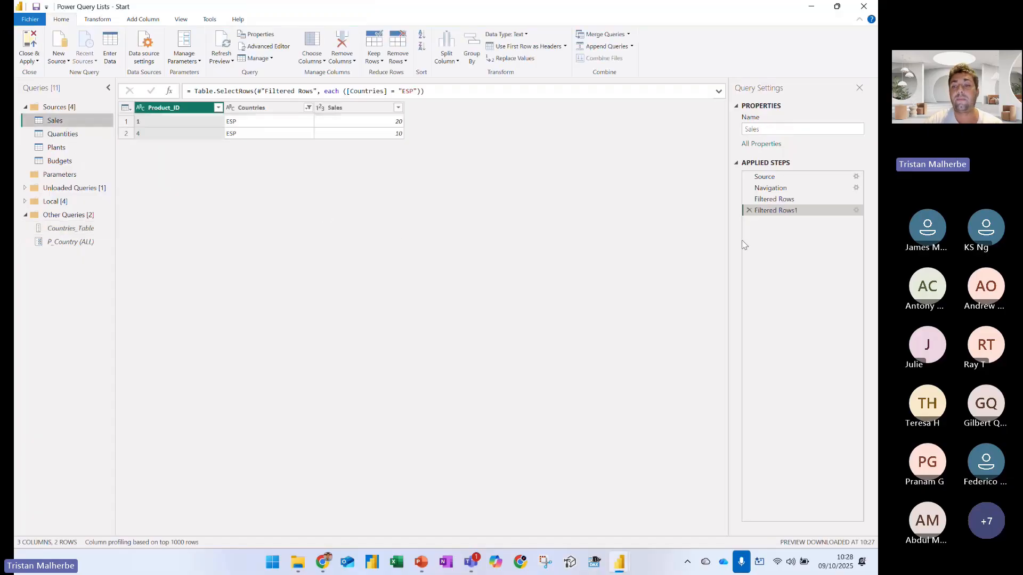
pyautogui.moveTo(390, 94); pyautogui.dragTo(440, 92)
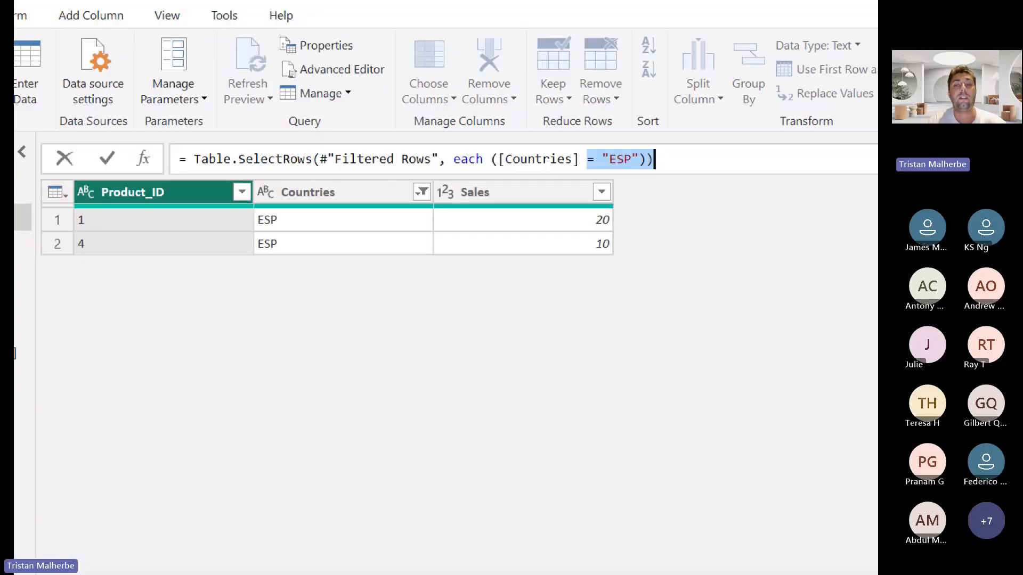
pyautogui.moveTo(491, 159); pyautogui.dragTo(721, 167)
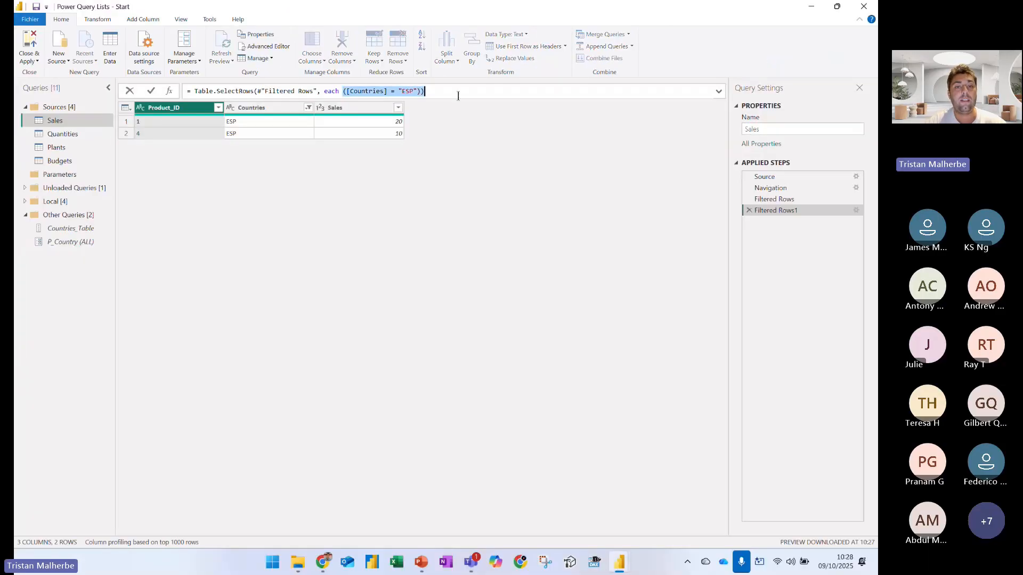
pyautogui.write('List')
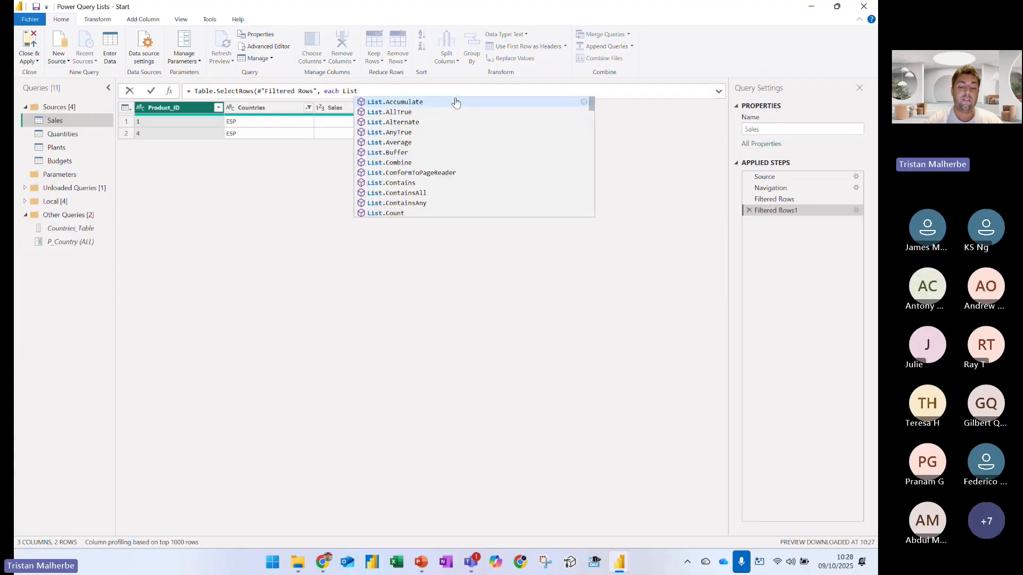
pyautogui.write('.C')
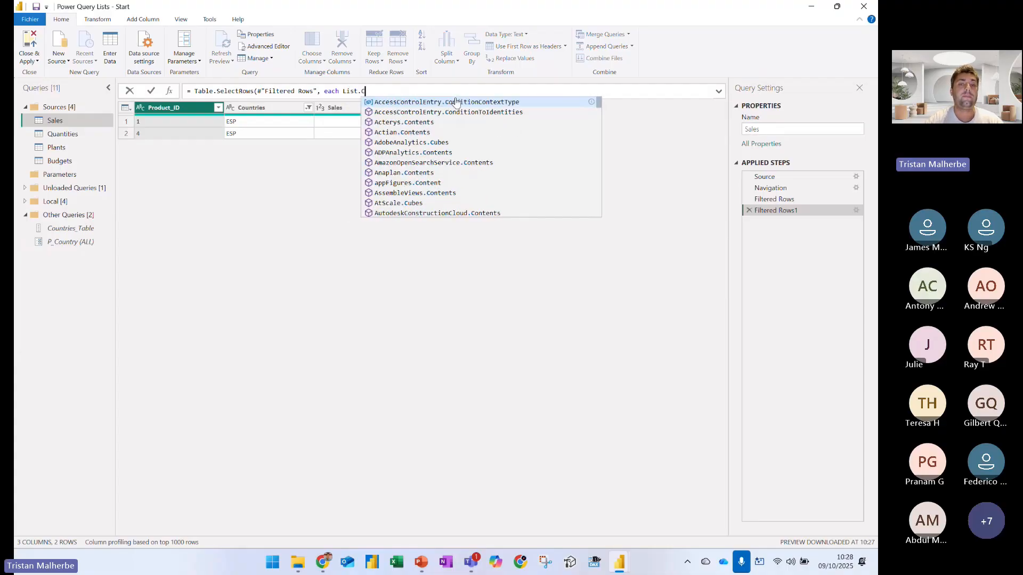
pyautogui.write('ontains')
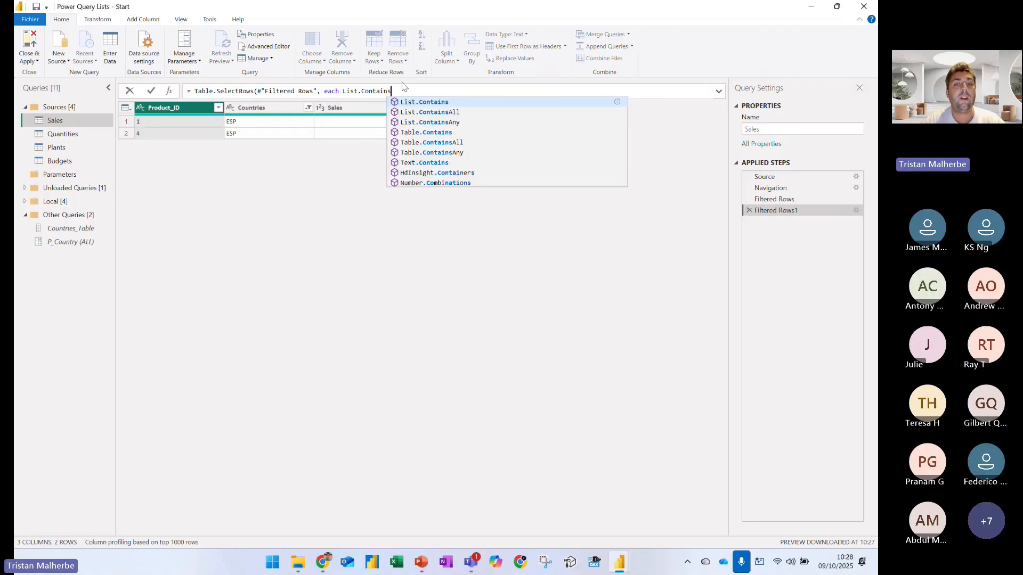
# Leave the Sales formula as entered and create a new blank query
pyautogui.click(70, 283)
pyautogui.rightClick(69, 287)
pyautogui.moveTo(139, 305)
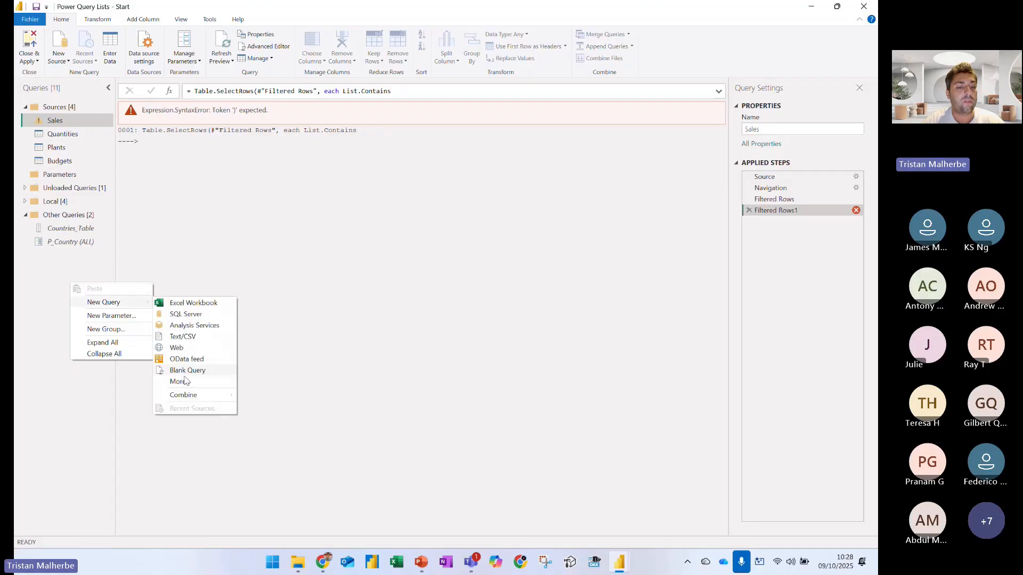
pyautogui.click(187, 371)
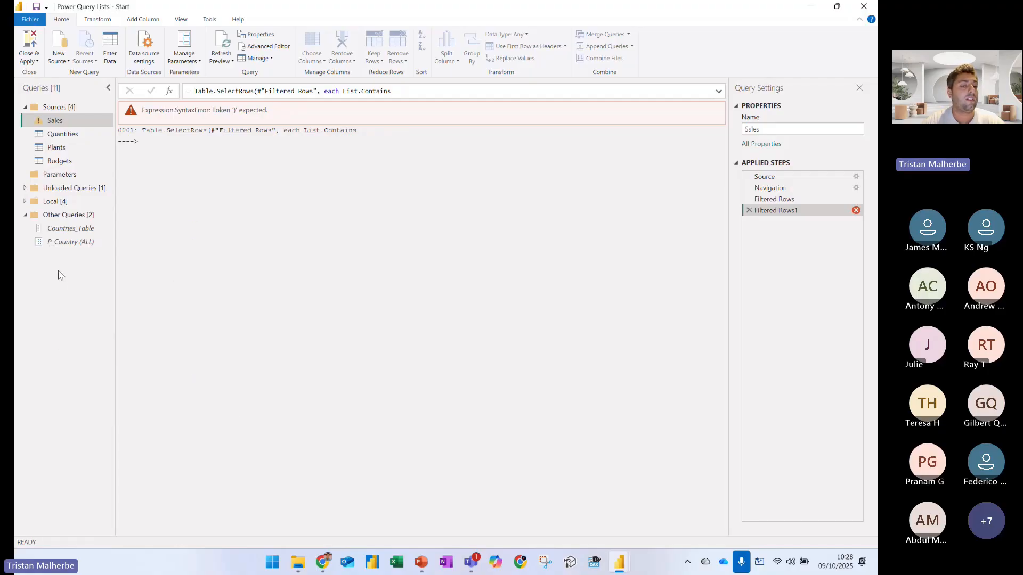
pyautogui.rightClick(60, 275)
pyautogui.moveTo(115, 295)
pyautogui.click(184, 371)
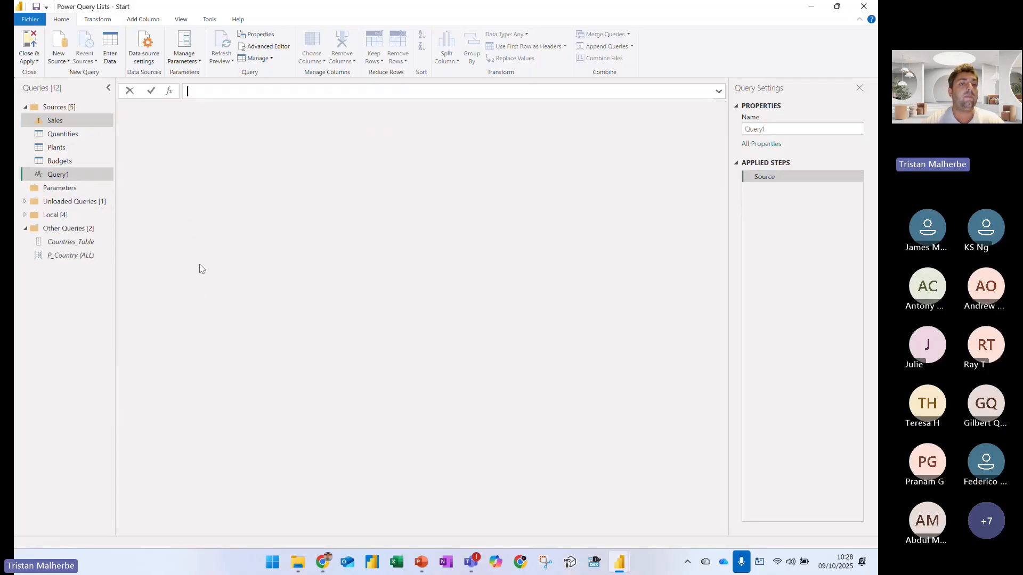
# Enter = List.Contains in the blank query, underline 3 and 4 in the first usage example, and circle its search value 3
pyautogui.write('= List.Ct')
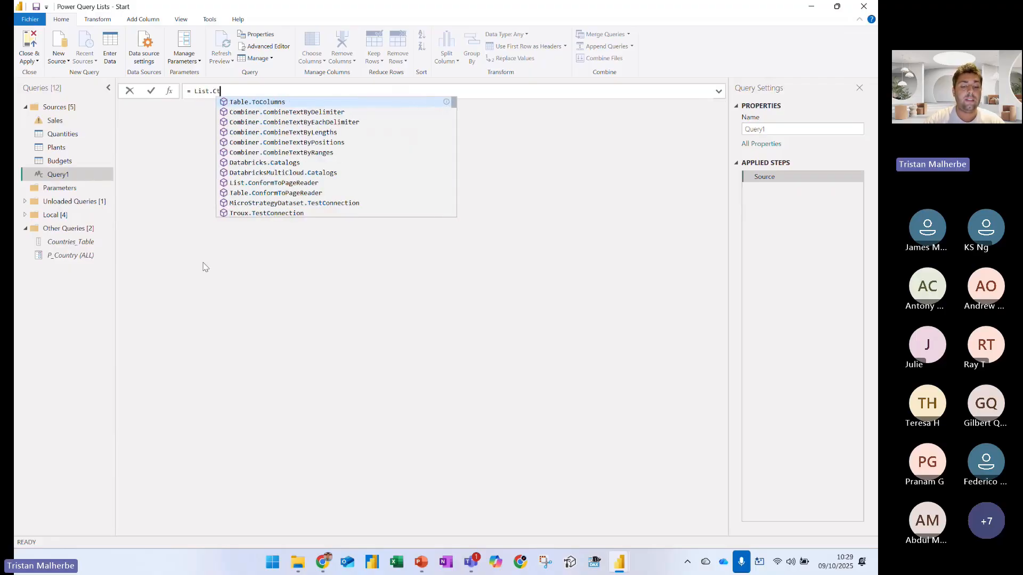
pyautogui.press('BackSpace')
pyautogui.press('BackSpace')
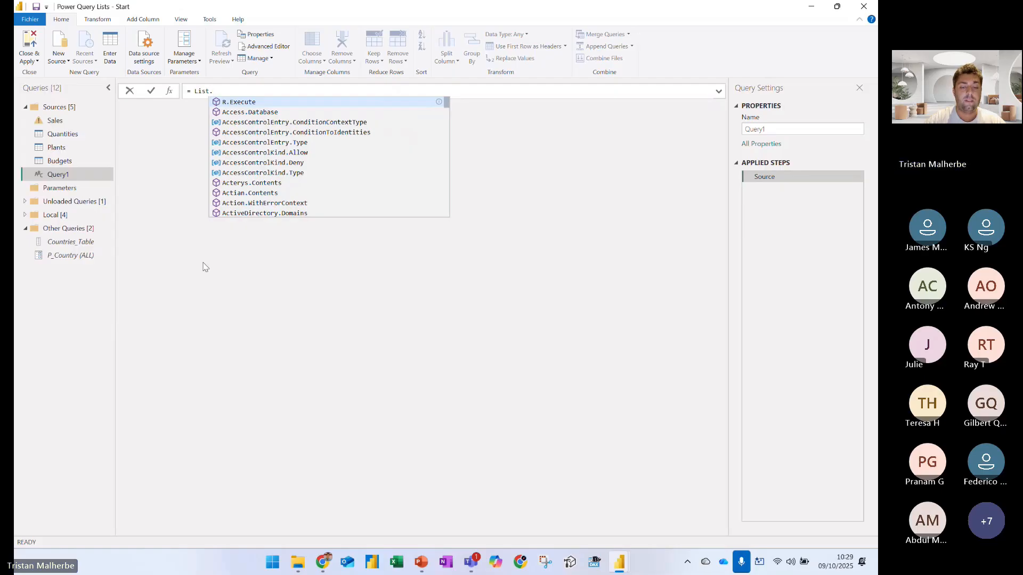
pyautogui.write('Contains')
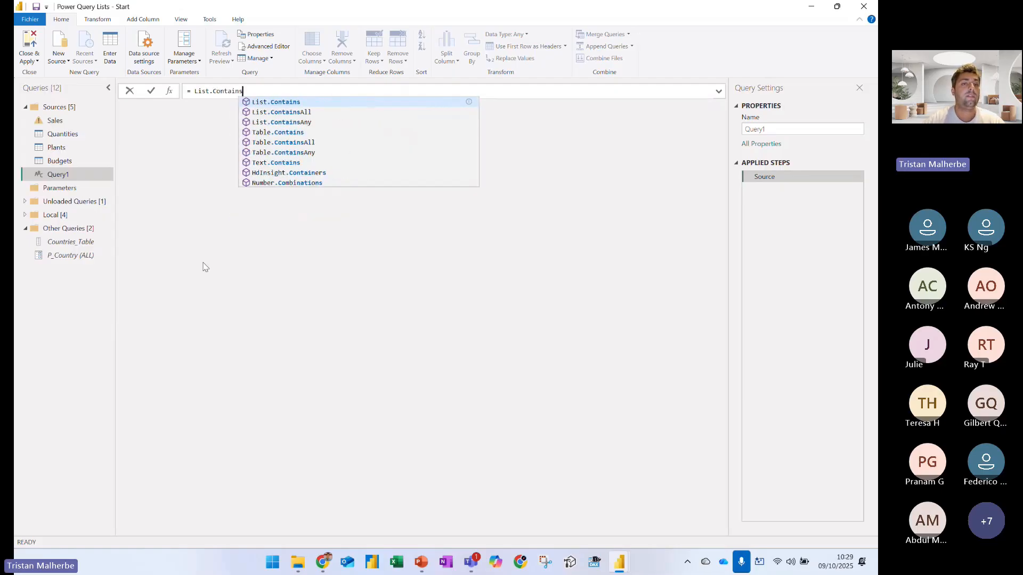
pyautogui.press('Return')
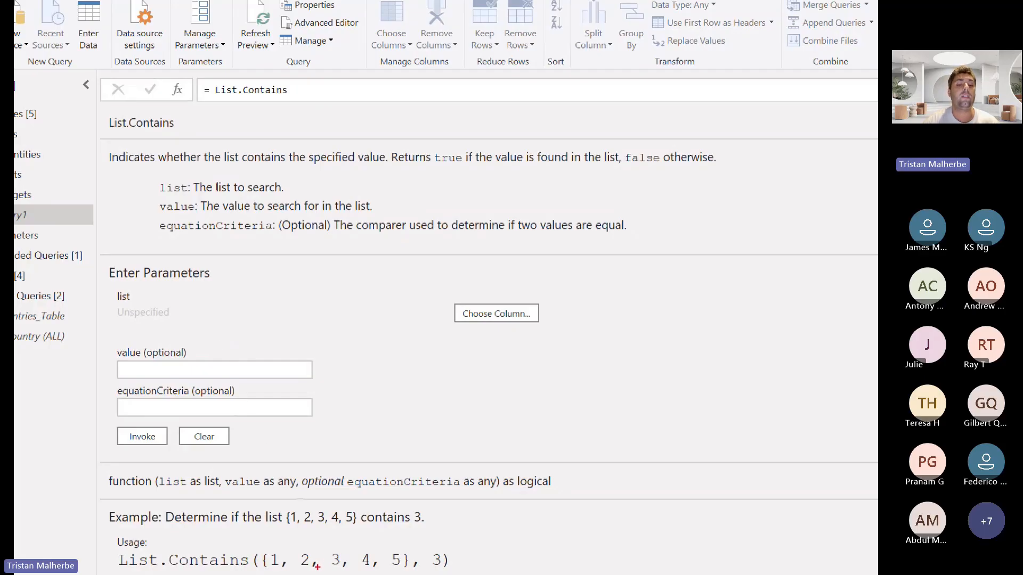
pyautogui.moveTo(319, 567); pyautogui.dragTo(375, 567)
pyautogui.moveTo(430, 550)
pyautogui.mouseDown()
pyautogui.moveTo(449, 552)
pyautogui.moveTo(435, 545)
pyautogui.mouseUp()
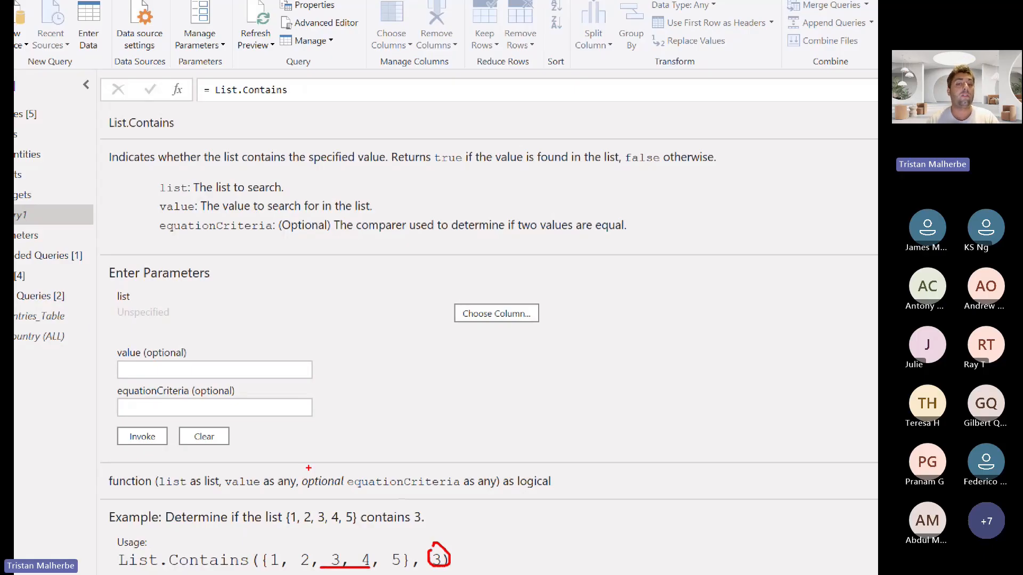
# Complete the Query1 formula as = List.Contains( {"A" , "B" , "C" } , "A")
pyautogui.click(315, 90)
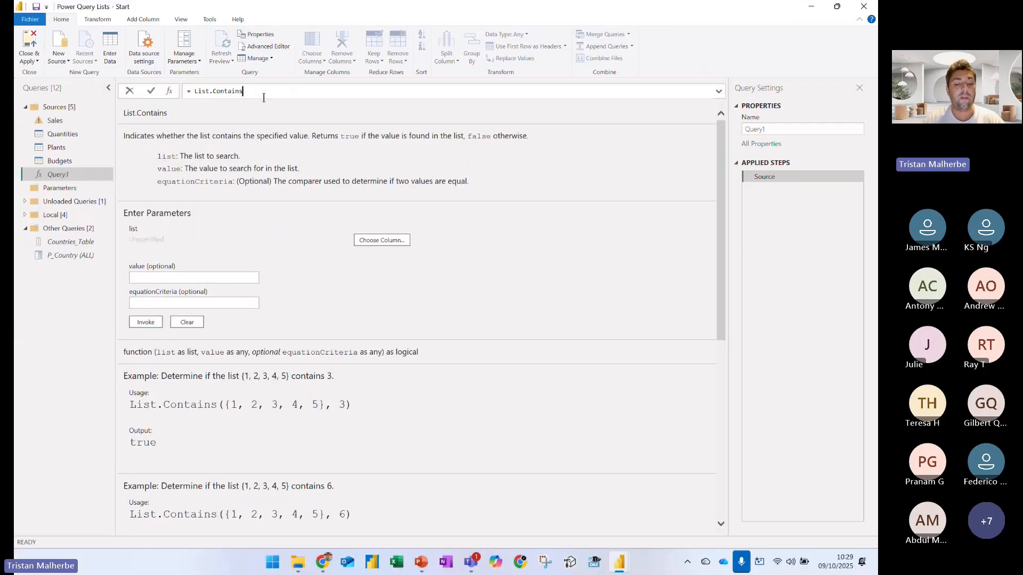
pyautogui.write('( "')
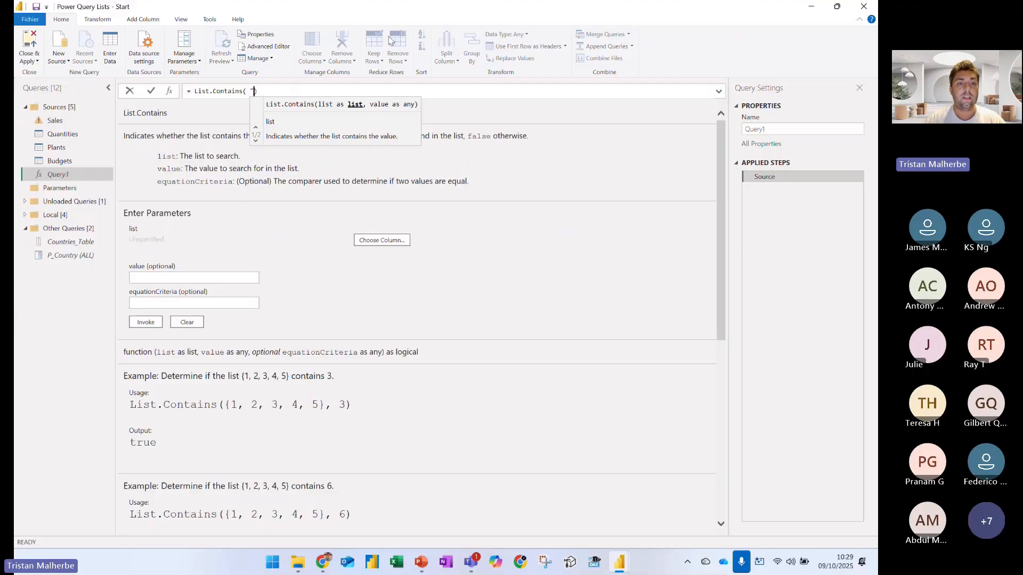
pyautogui.press('BackSpace')
pyautogui.write('{"A')
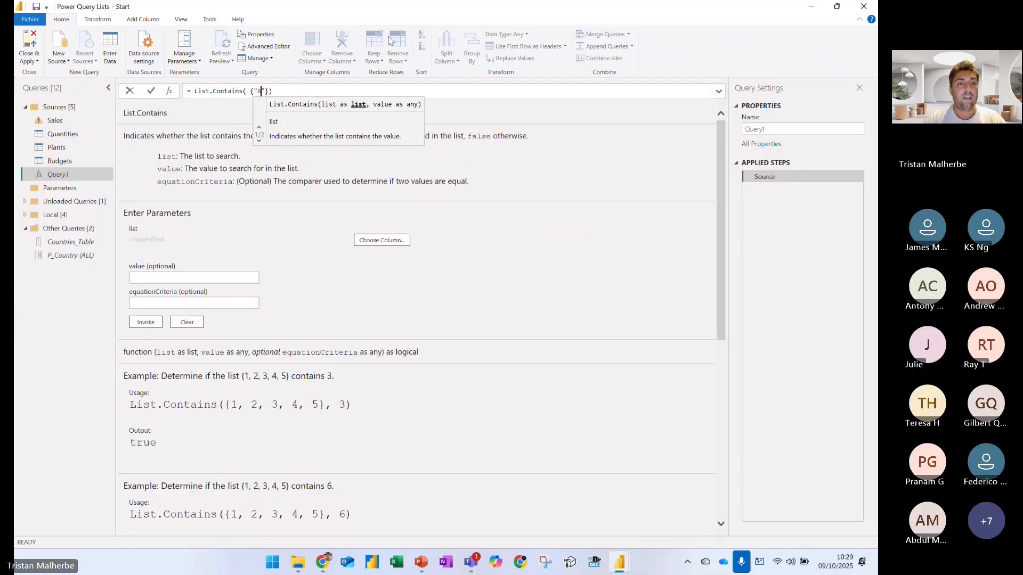
pyautogui.write('" , "B"')
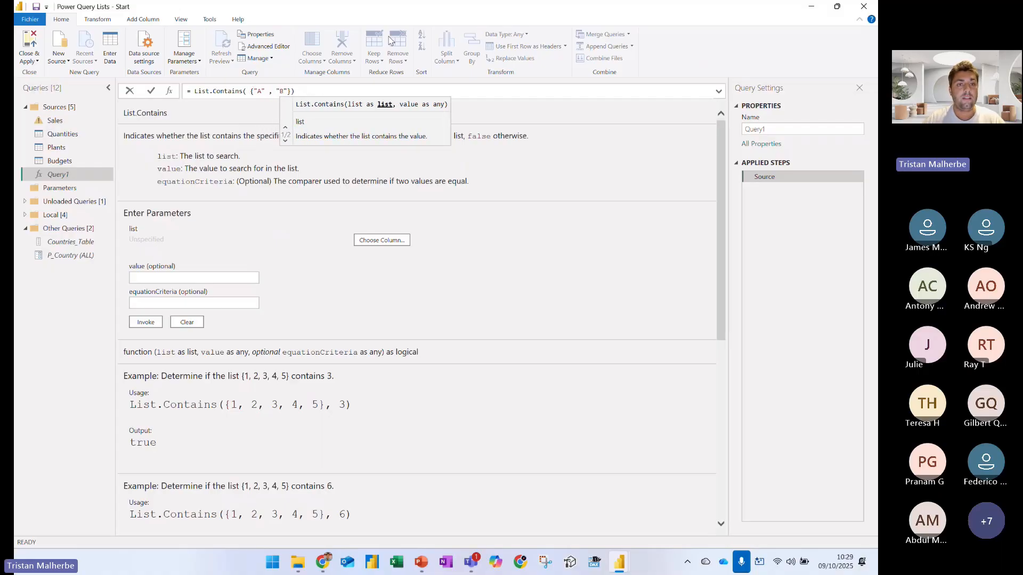
pyautogui.write(' "')
pyautogui.press('BackSpace')
pyautogui.write(', "C')
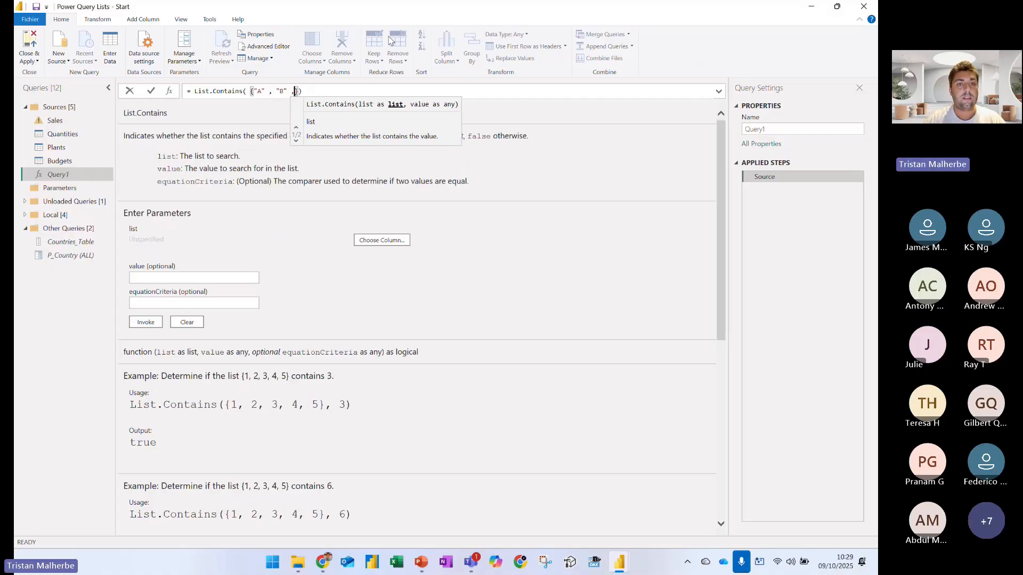
pyautogui.write('" ')
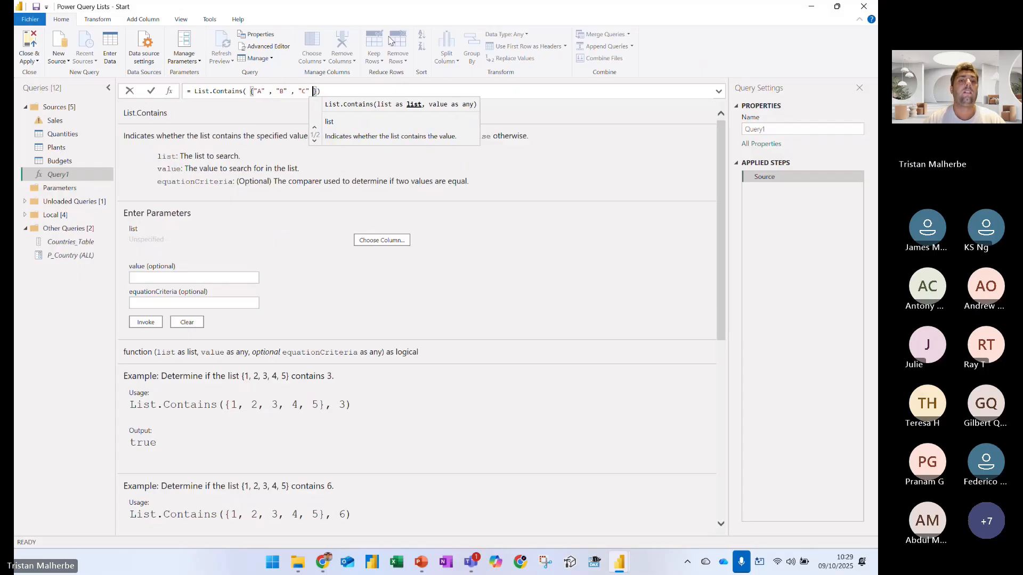
pyautogui.write('} , "A')
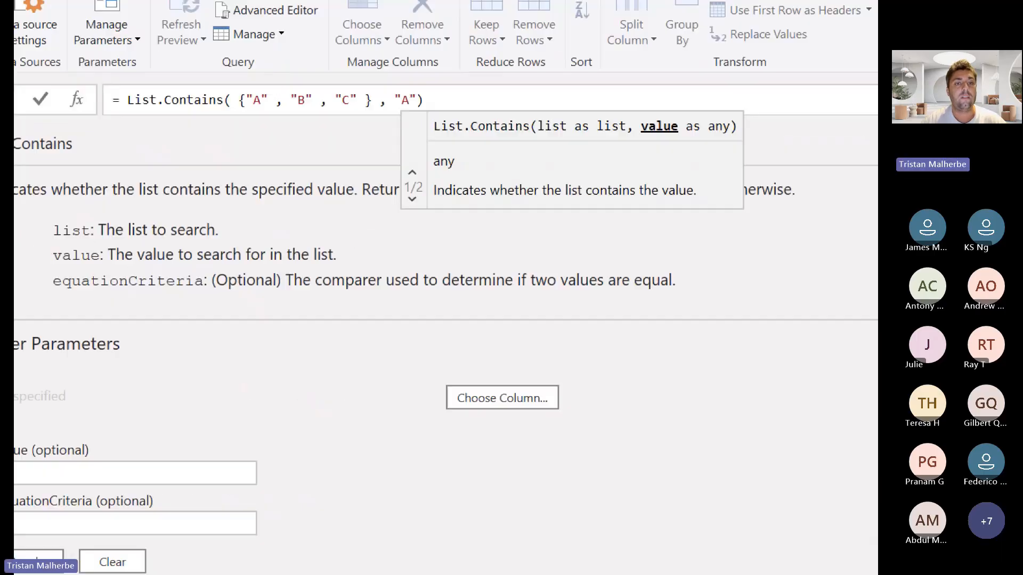
pyautogui.press('Return')
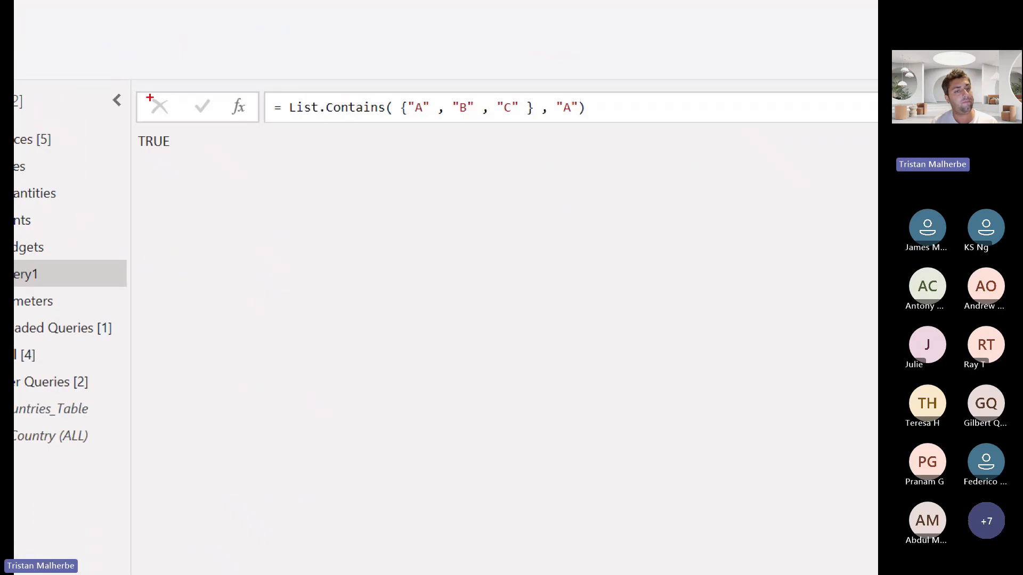
pyautogui.press('Escape')
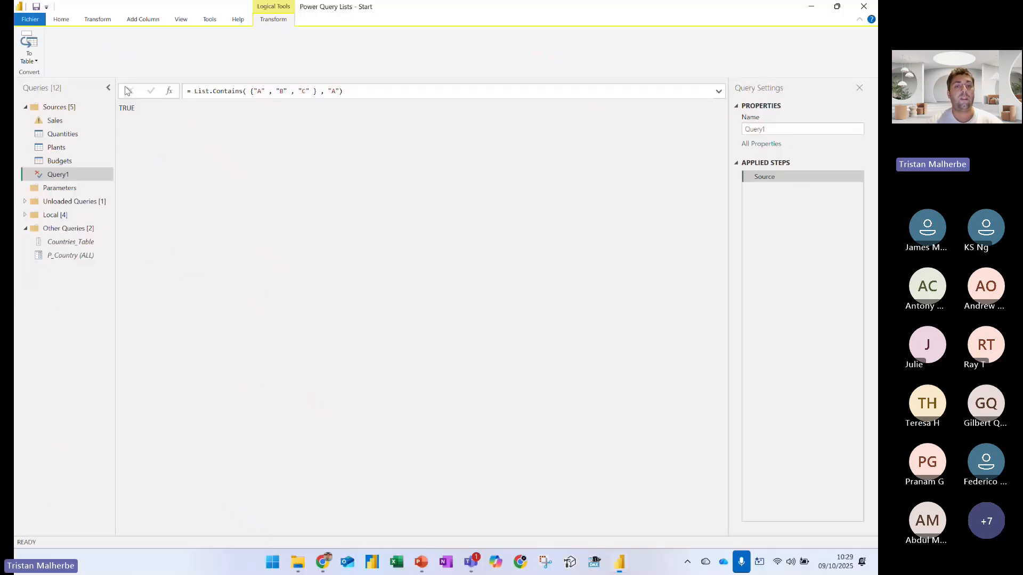
# Change the searched value in the List.Contains formula to "D"
pyautogui.click(335, 91)
pyautogui.press('BackSpace')
pyautogui.write('D')
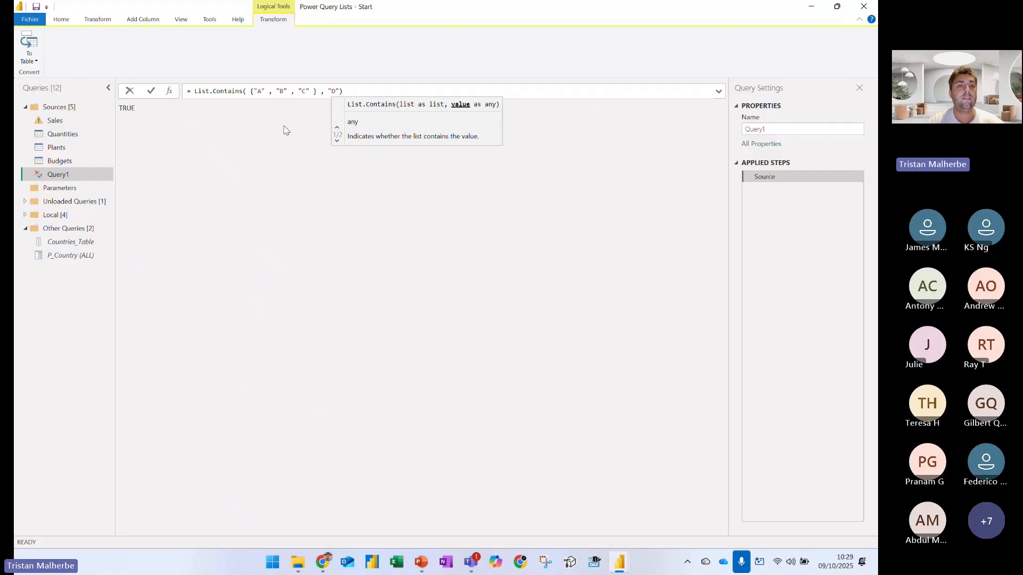
pyautogui.press('Return')
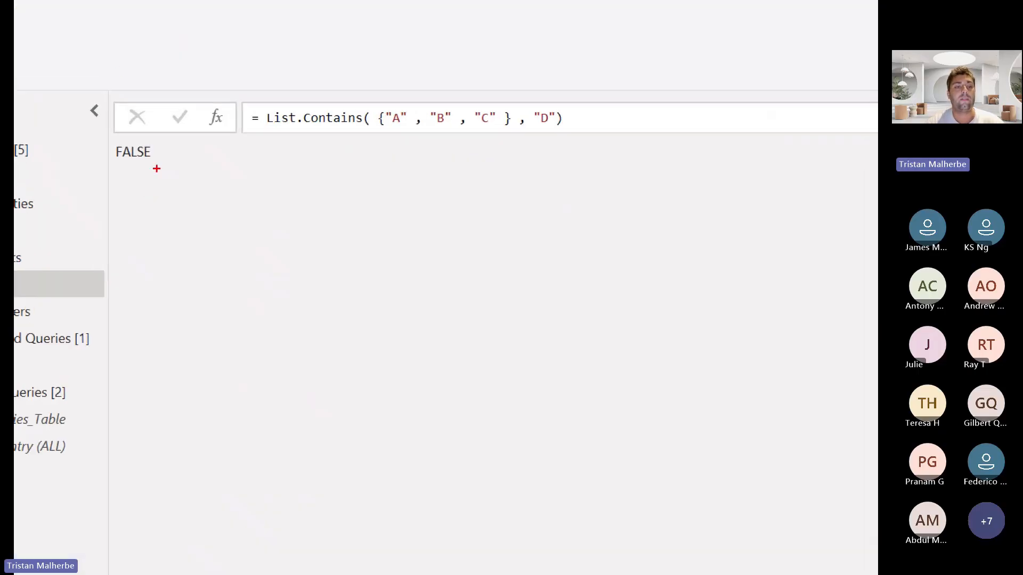
# Point a red arrow at the formula's result, box the List.Contains formula in red, and point another red arrow at it
pyautogui.moveTo(156, 169); pyautogui.dragTo(191, 228)
pyautogui.moveTo(257, 97)
pyautogui.mouseDown()
pyautogui.moveTo(567, 164)
pyautogui.moveTo(583, 145)
pyautogui.mouseUp()
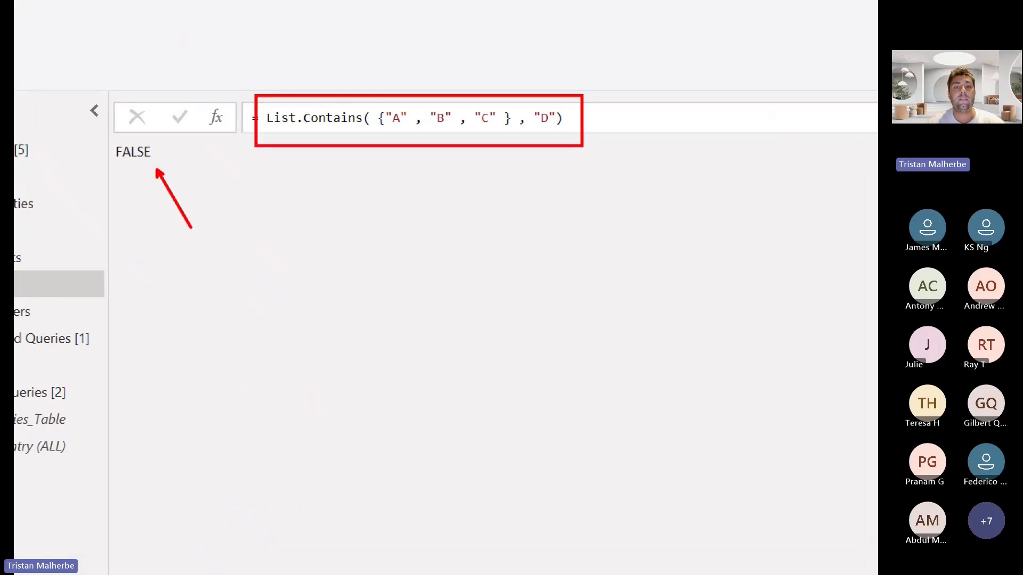
pyautogui.moveTo(590, 93); pyautogui.dragTo(658, 45)
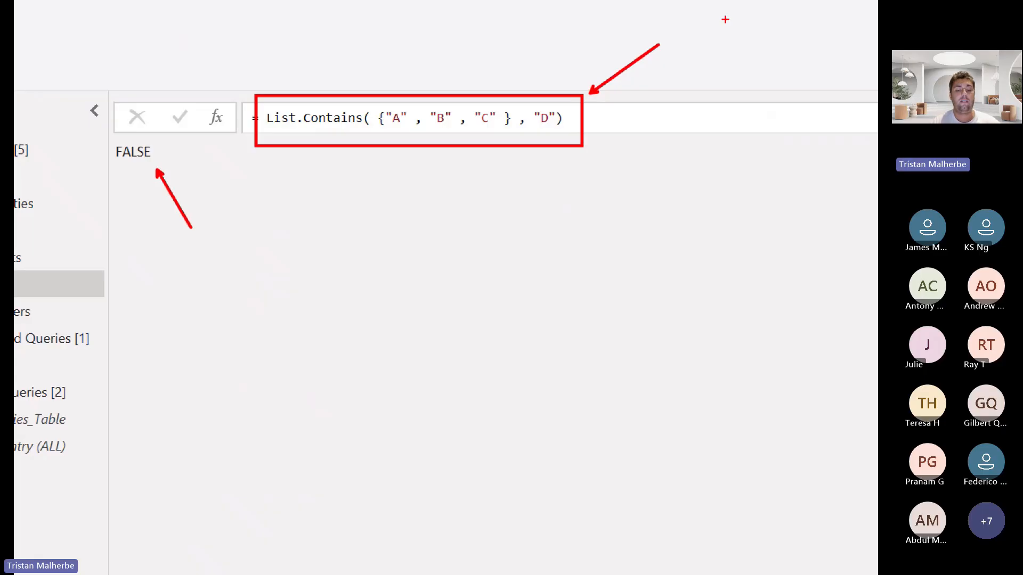
# Point a blue arrow at the list in the List.Contains formula and label it "ListOfValues (Excel file)" on two lines
pyautogui.press('b')
pyautogui.moveTo(442, 131); pyautogui.dragTo(456, 190)
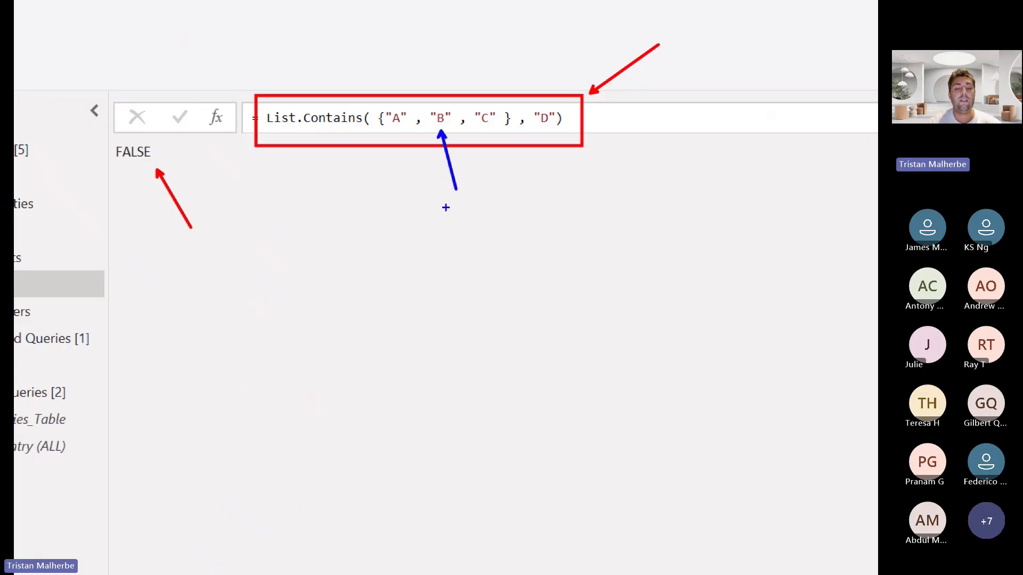
pyautogui.write('t')
pyautogui.write('ListO')
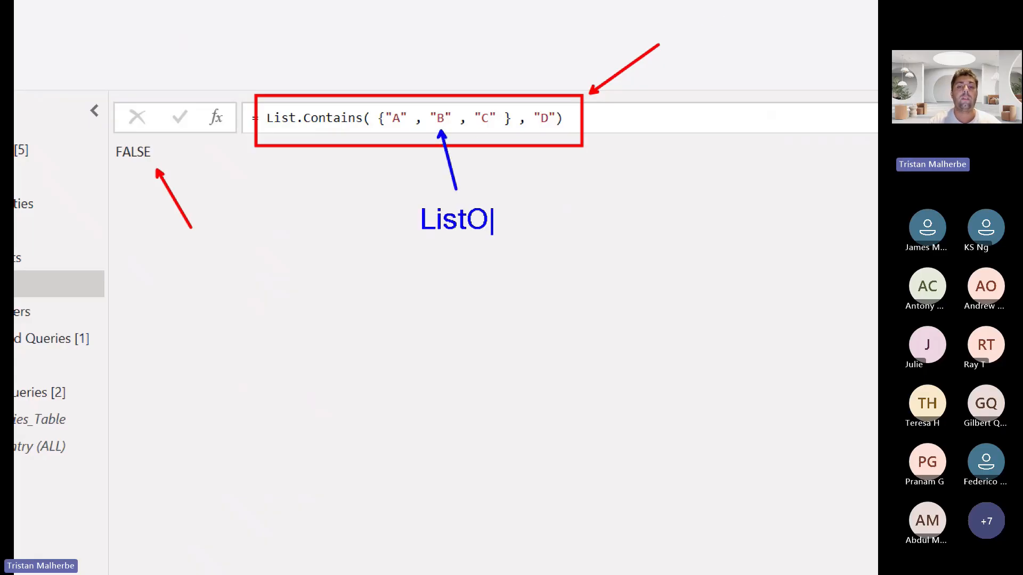
pyautogui.write('fValues')
pyautogui.press('Return')
pyautogui.write('(')
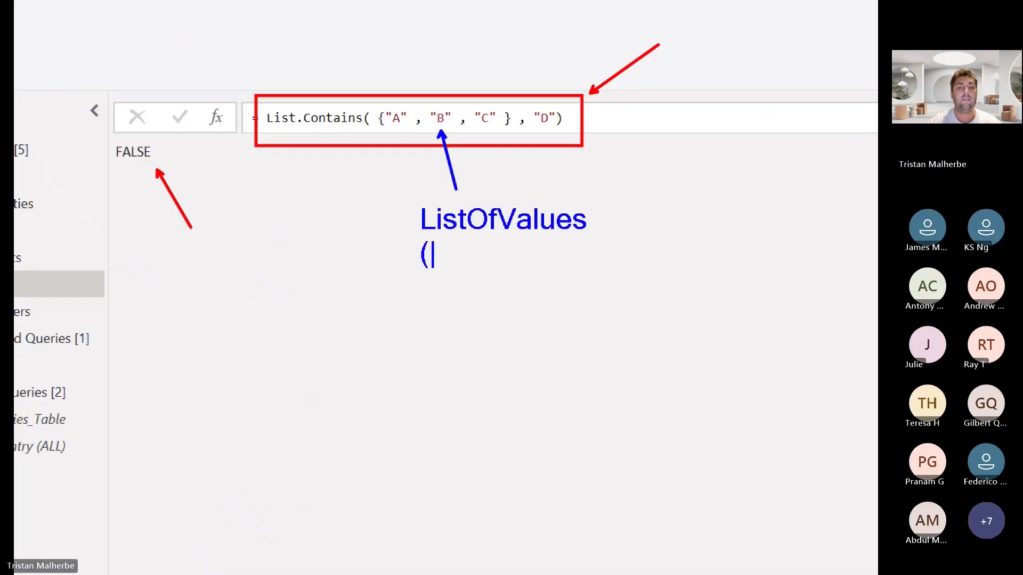
pyautogui.write('Excel file)')
pyautogui.press('Escape')
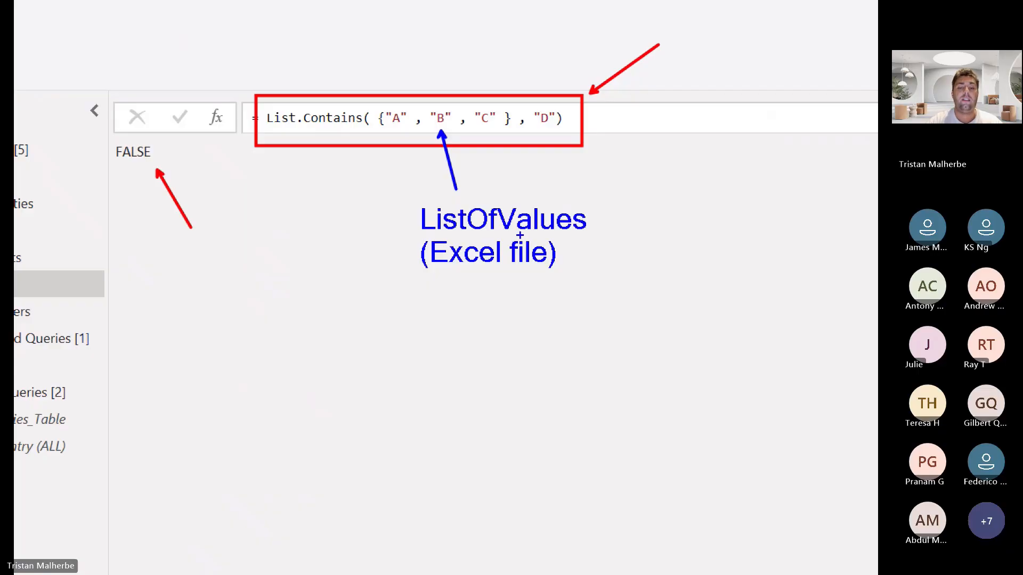
# Point a green arrow at "D" in the formula, label it "each row of my Sales Table", and exit the annotation view
pyautogui.press('g')
pyautogui.moveTo(549, 132); pyautogui.dragTo(642, 289)
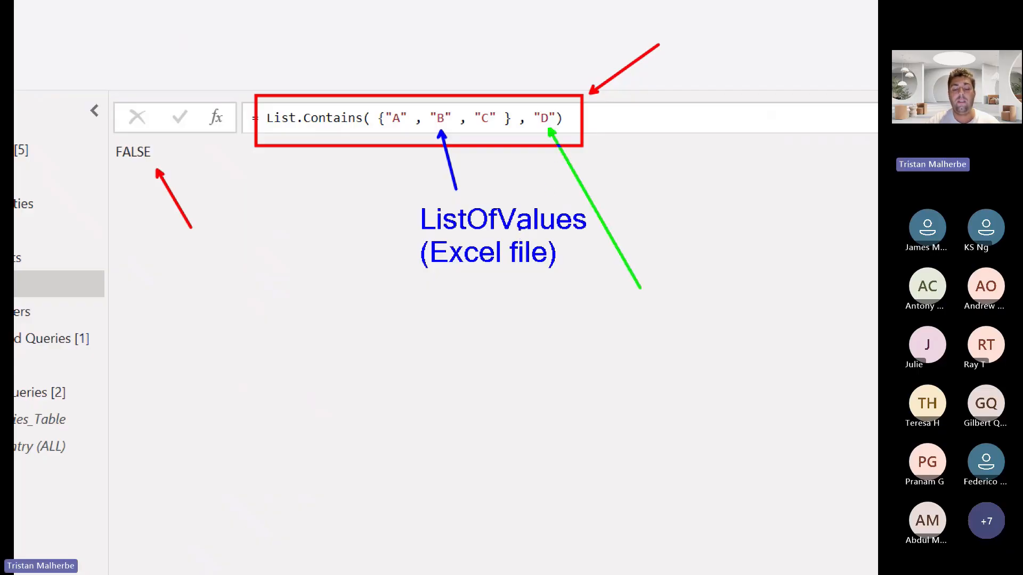
pyautogui.press('t')
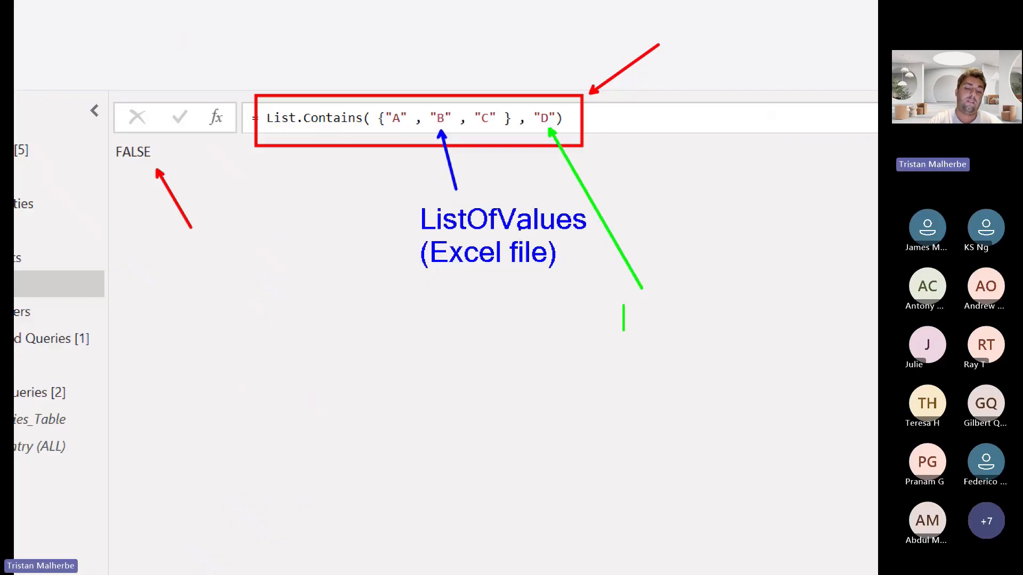
pyautogui.write('each row')
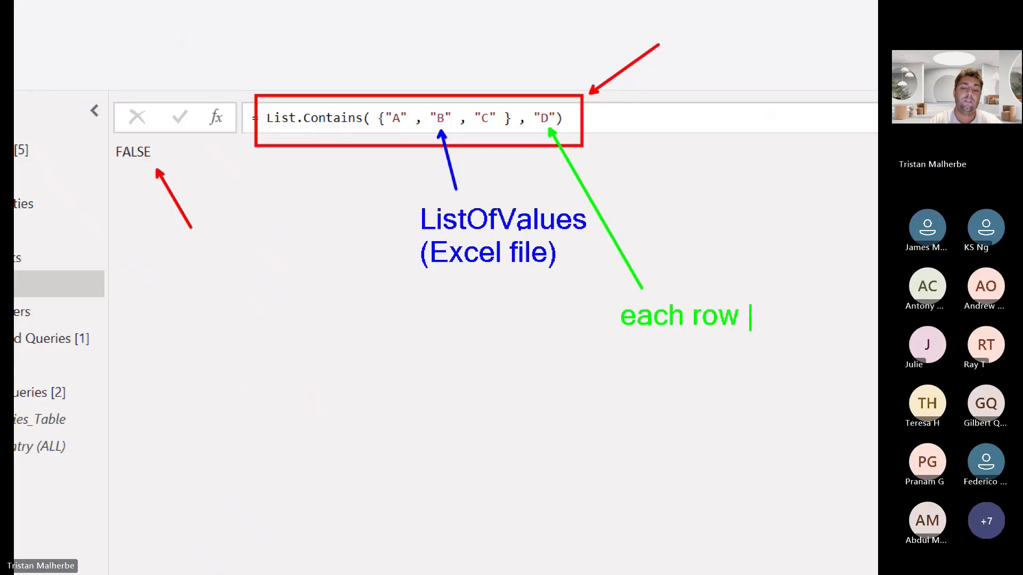
pyautogui.press('Return')
pyautogui.write('of my Sales Table')
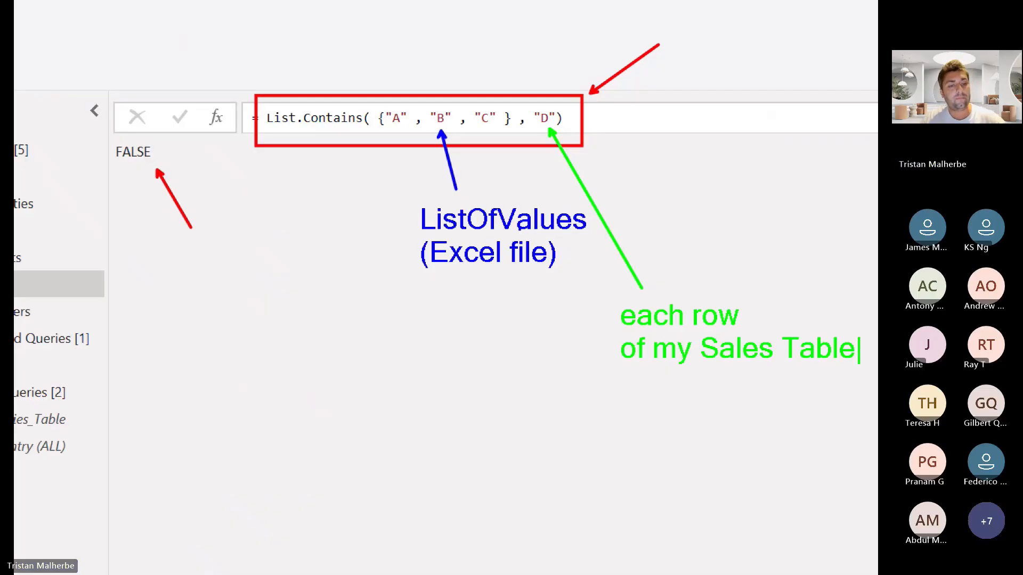
pyautogui.press('Escape')
pyautogui.press('Escape')
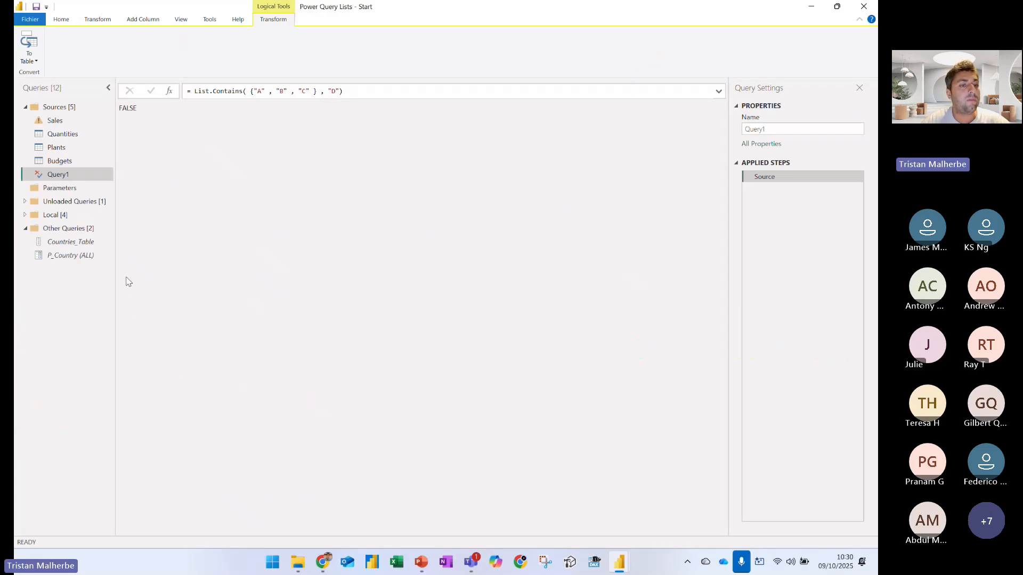
# Delete the Query1 test query from the Sources group
pyautogui.rightClick(58, 176)
pyautogui.click(92, 204)
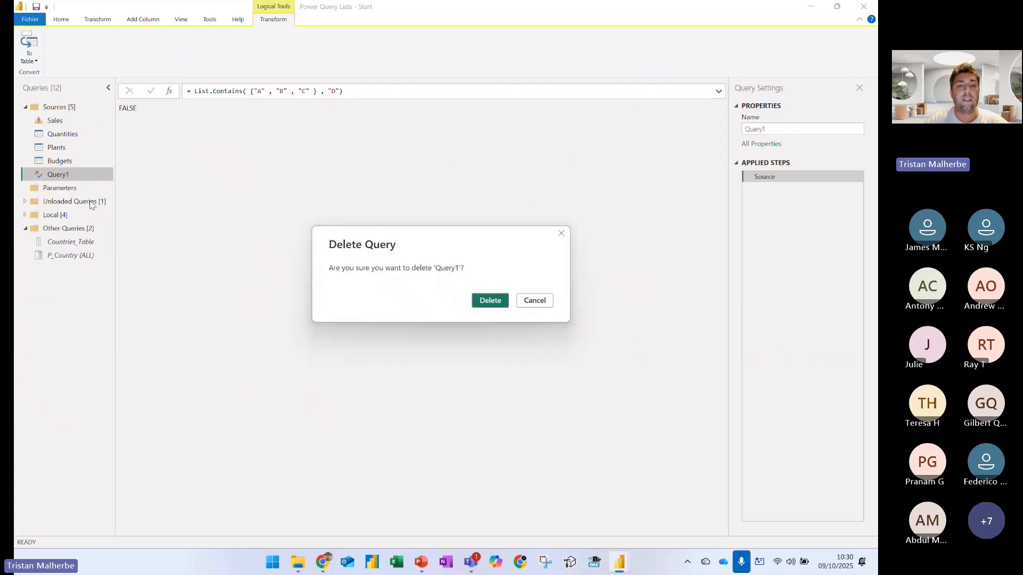
pyautogui.press('Return')
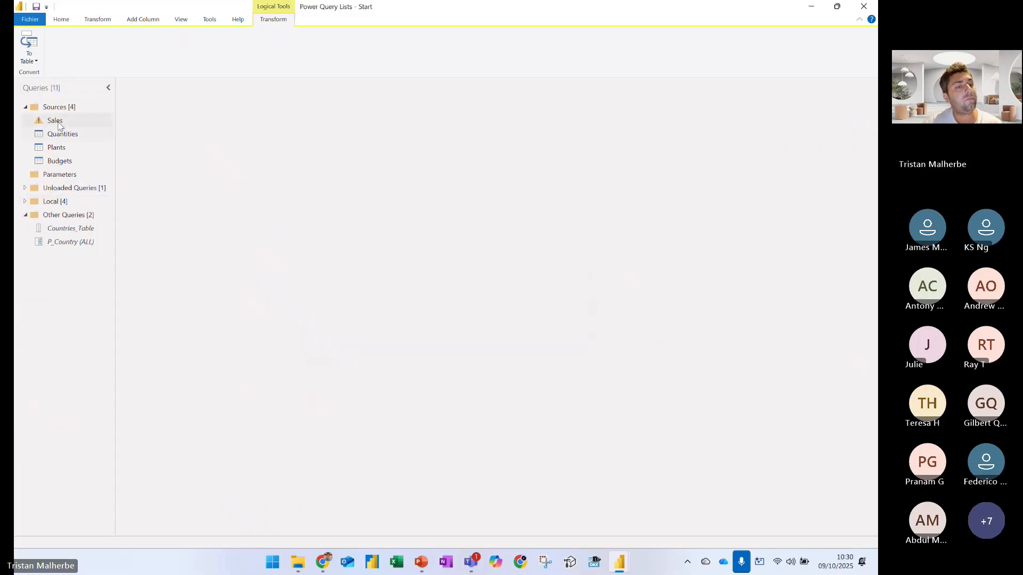
# Complete the Sales query's Filtered Rows1 condition as List.Contains( Countries_Table, [Countries] ) and close the Table.SelectRows formula
pyautogui.click(55, 120)
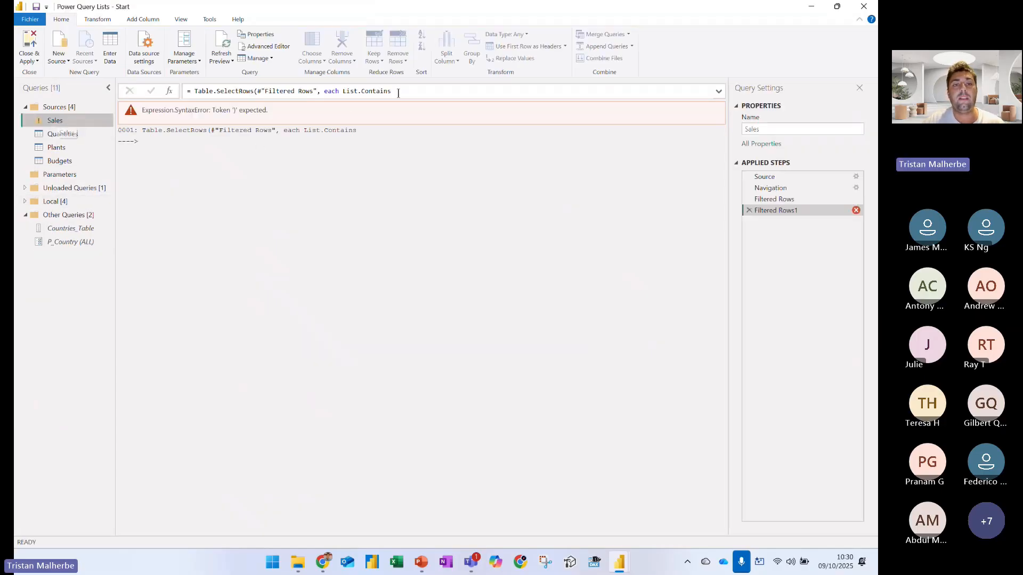
pyautogui.click(398, 93)
pyautogui.write('( Countries_T')
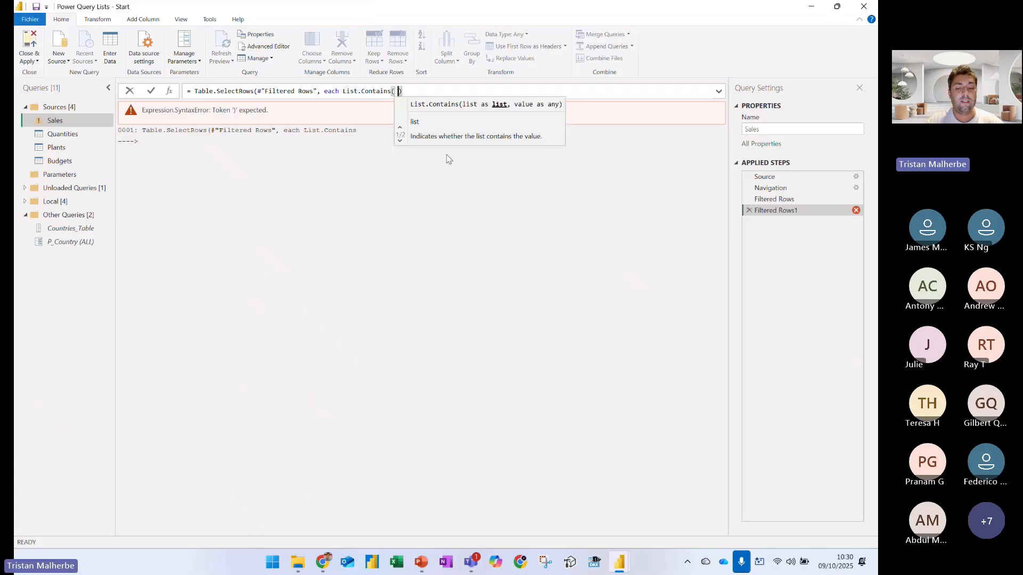
pyautogui.write('able')
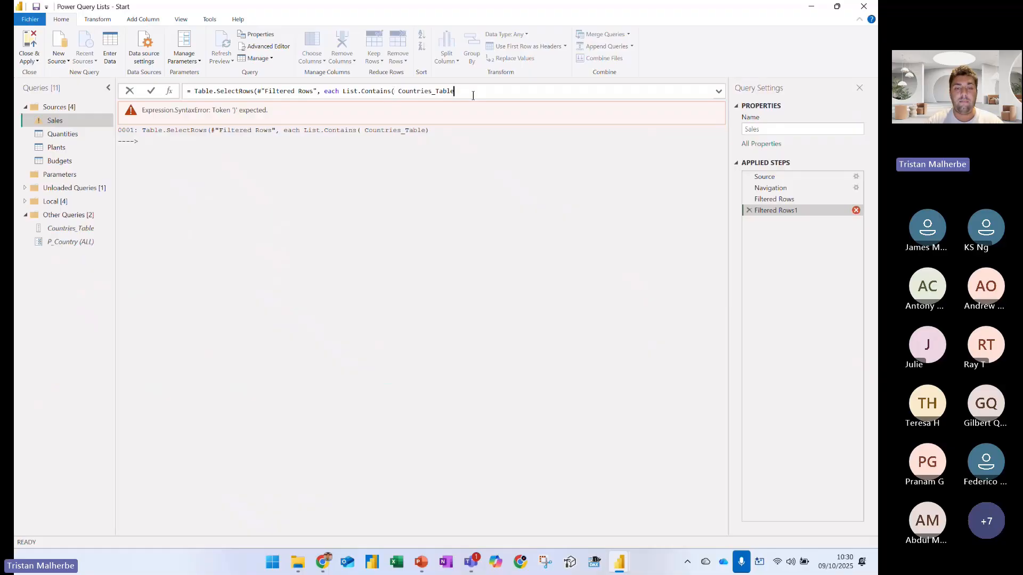
pyautogui.write(', ')
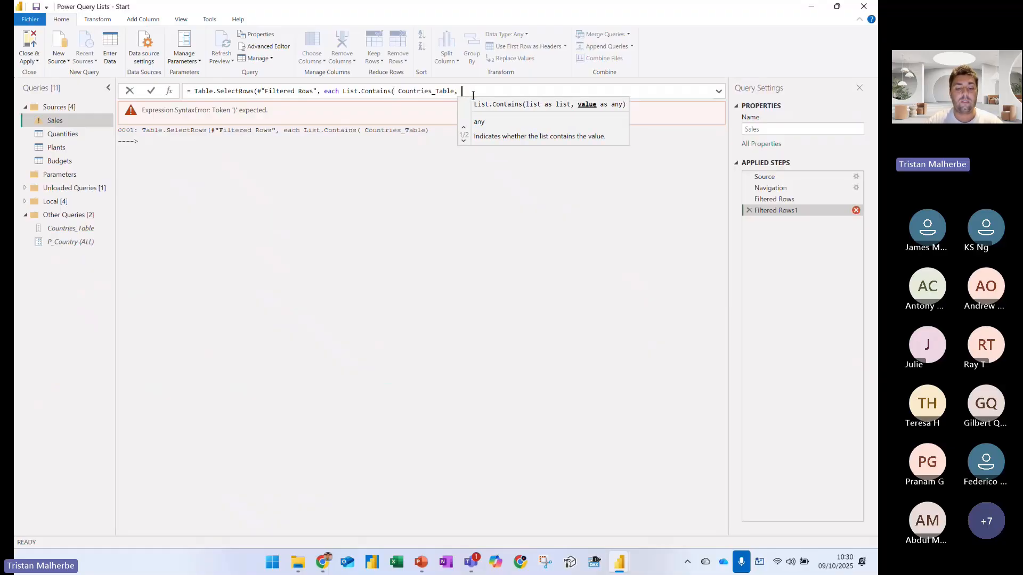
pyautogui.write('[Countries] ')
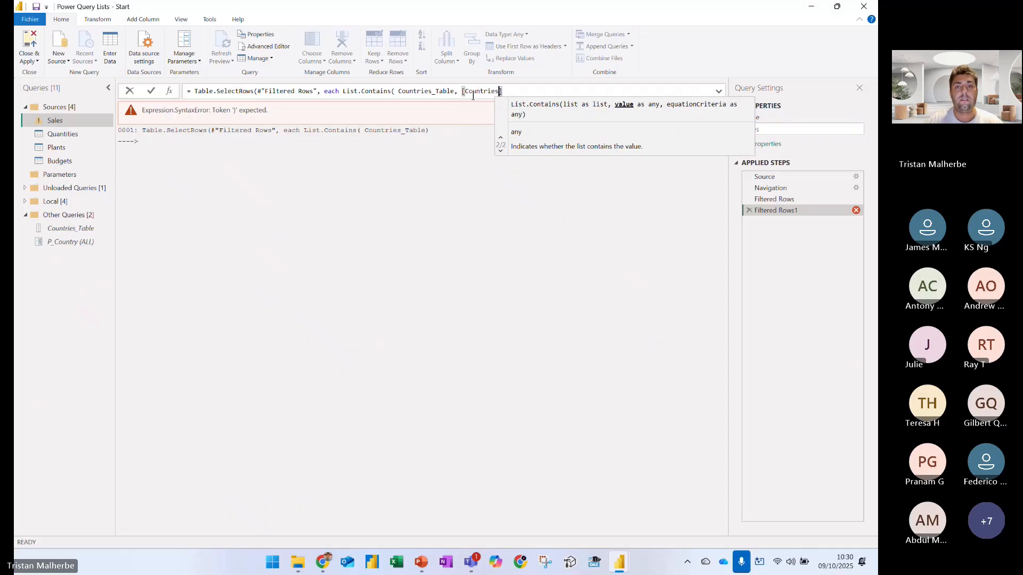
pyautogui.write(') )')
pyautogui.press('Return')
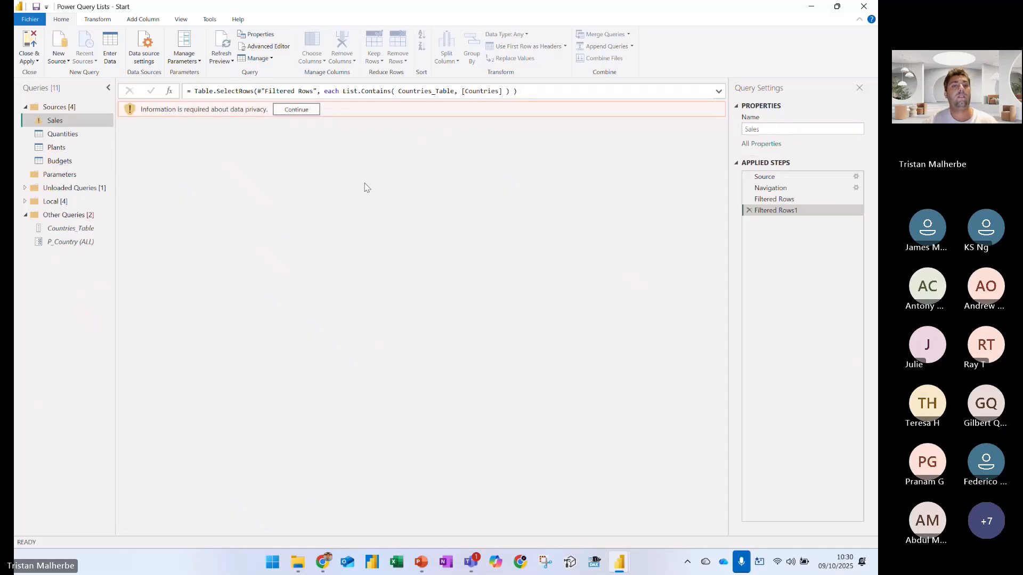
# Set the privacy level to Organizational for both the data warehouse source and the local downloads folder, and save
pyautogui.click(292, 110)
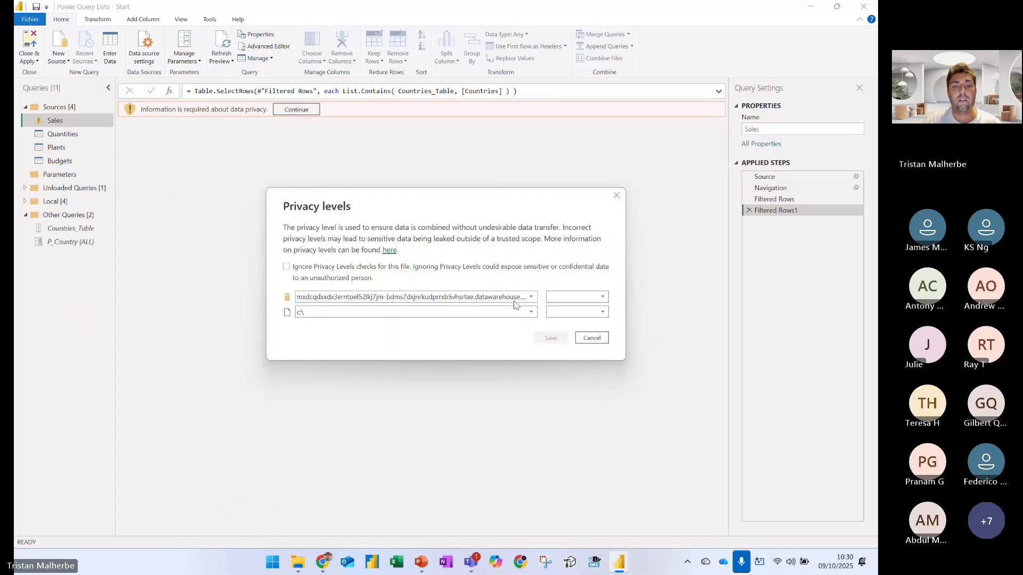
pyautogui.click(507, 316)
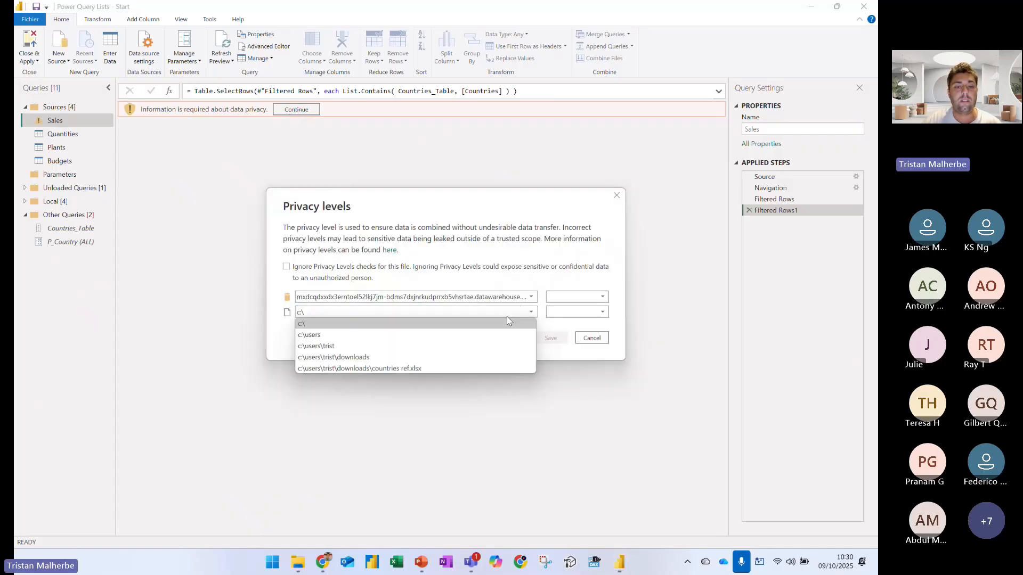
pyautogui.click(334, 357)
pyautogui.click(606, 299)
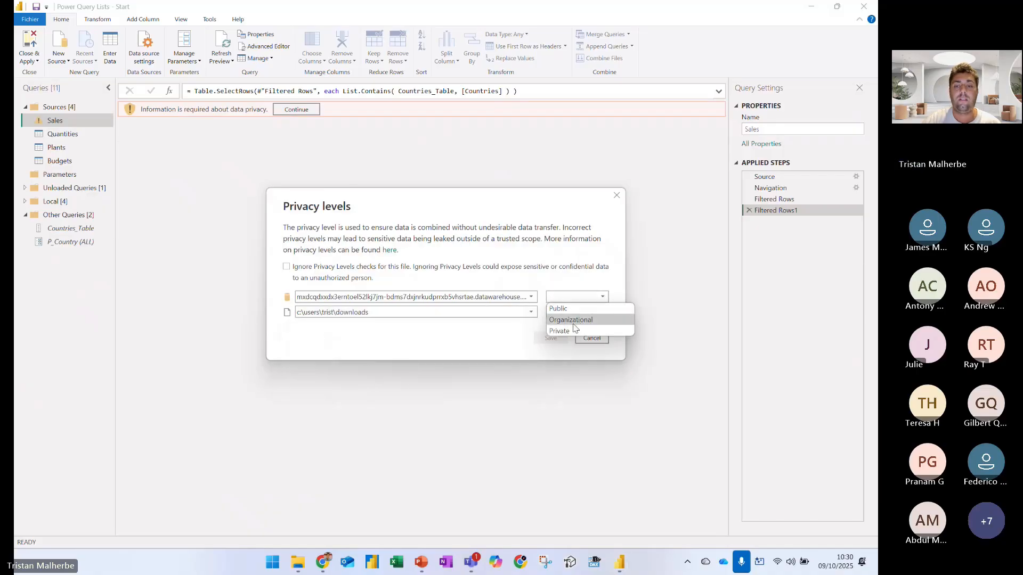
pyautogui.click(570, 320)
pyautogui.click(598, 312)
pyautogui.click(571, 335)
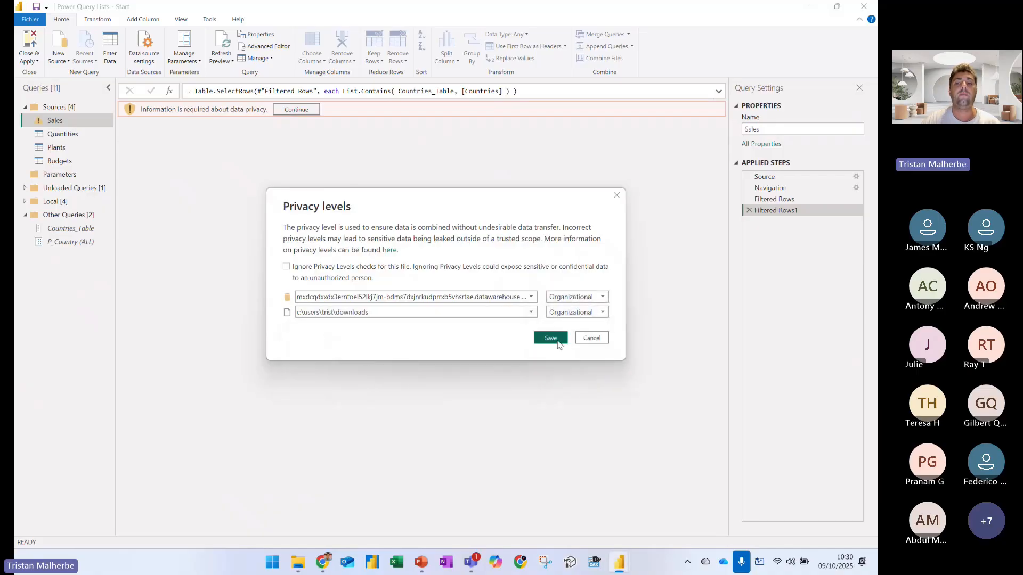
pyautogui.click(554, 338)
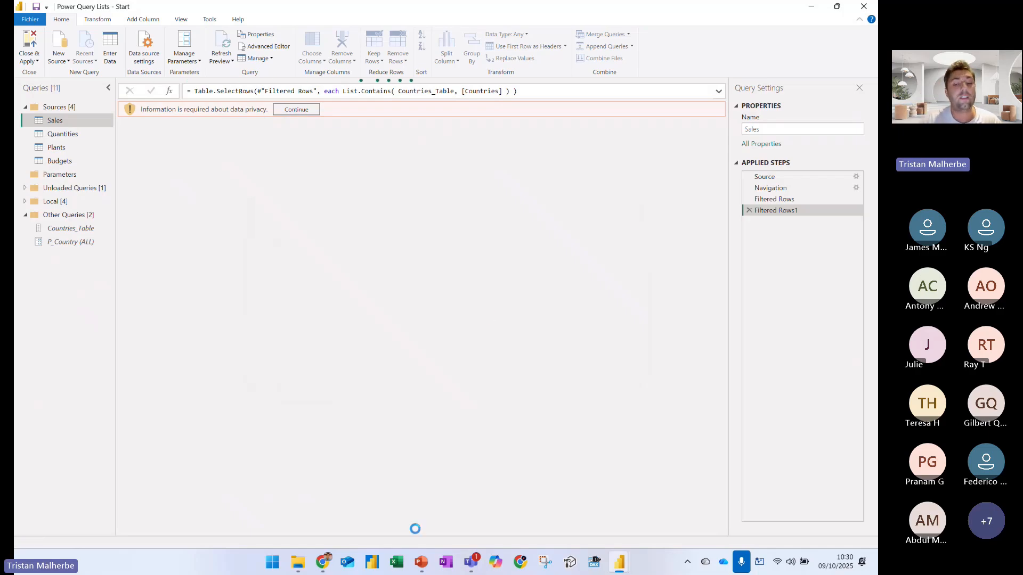
# Set the global privacy option to Always ignore Privacy Level settings
pyautogui.click(30, 20)
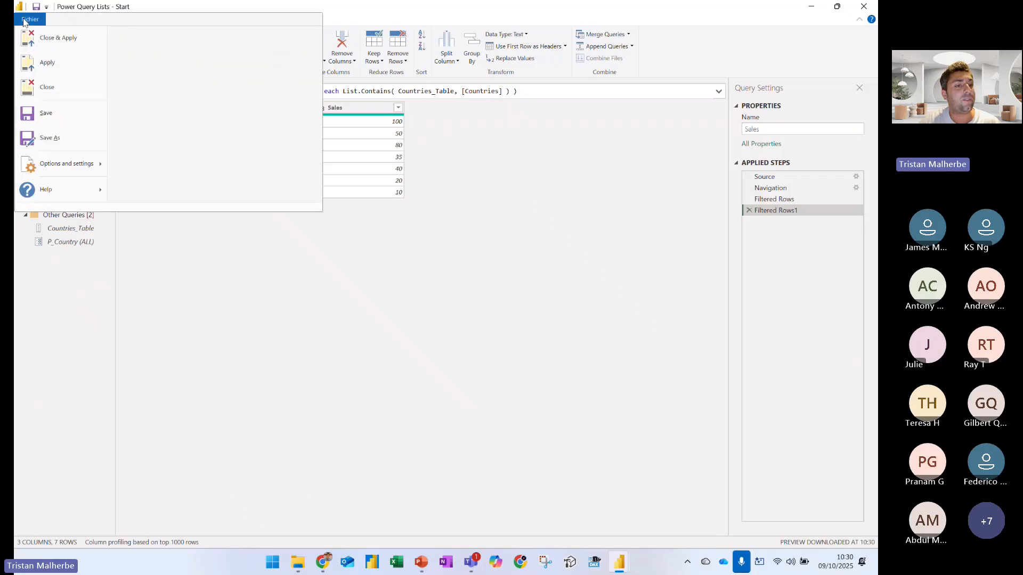
pyautogui.moveTo(69, 164)
pyautogui.click(159, 63)
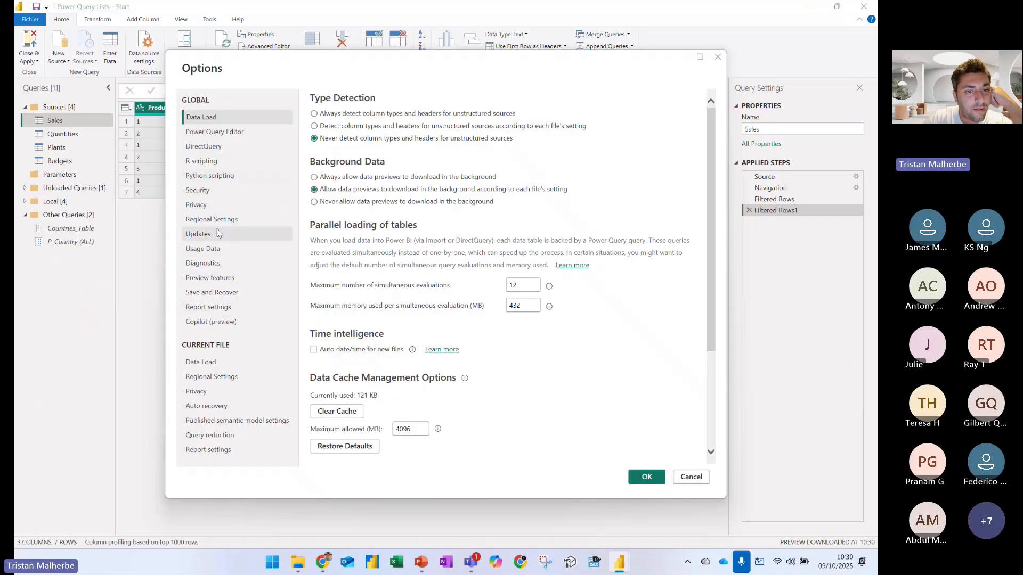
pyautogui.click(216, 203)
pyautogui.click(338, 139)
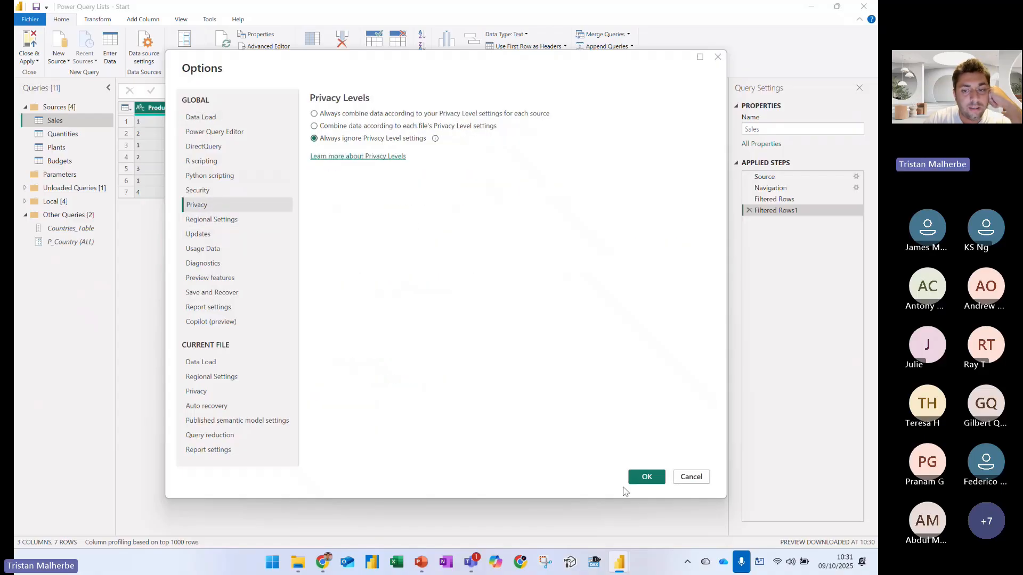
pyautogui.press('Return')
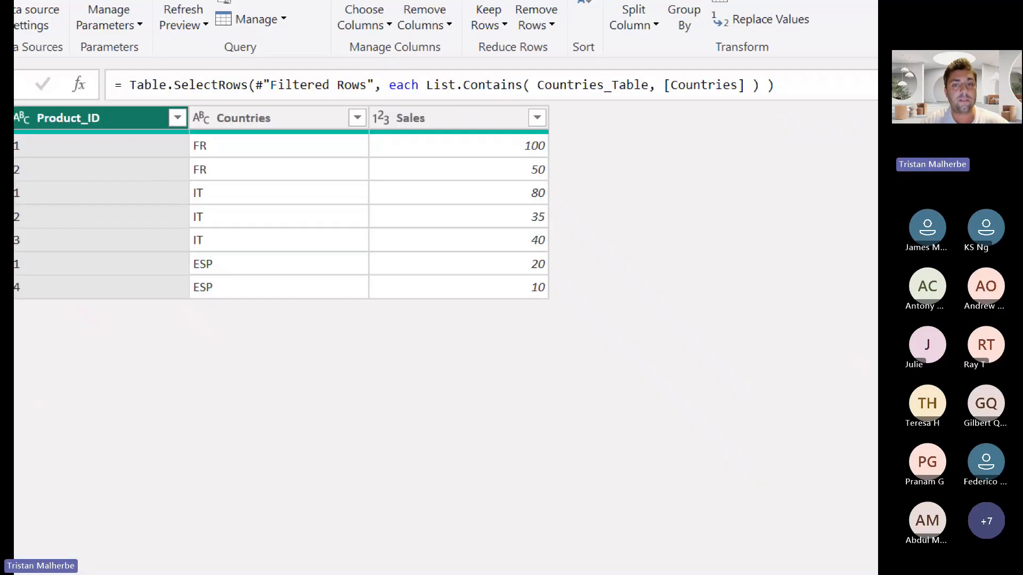
# Zoom in on the formula, box Table.SelectRows in red, point a red arrow at List.Contains, and bracket Countries_Table
pyautogui.click(185, 168)
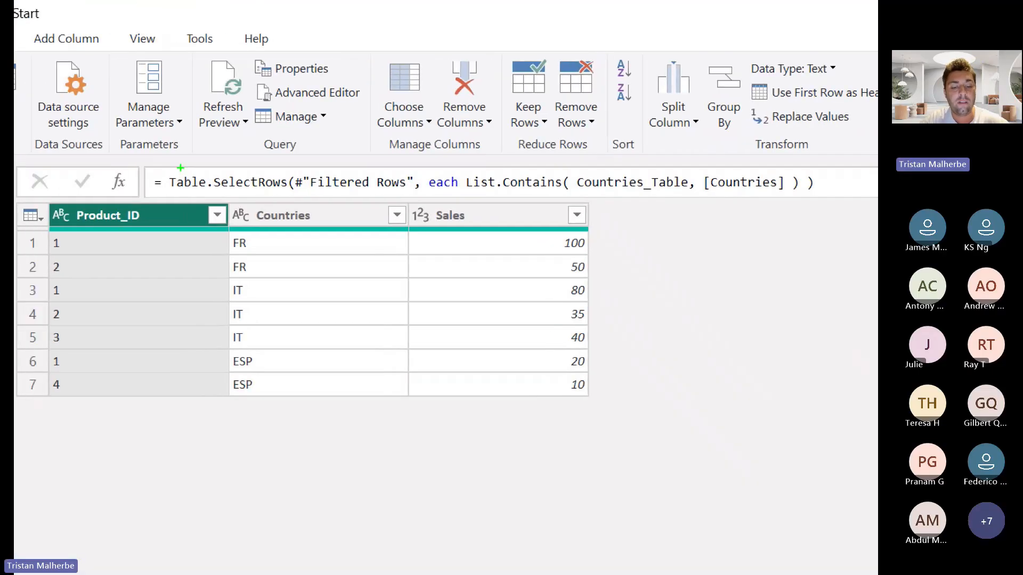
pyautogui.press('r')
pyautogui.moveTo(166, 173); pyautogui.dragTo(292, 195)
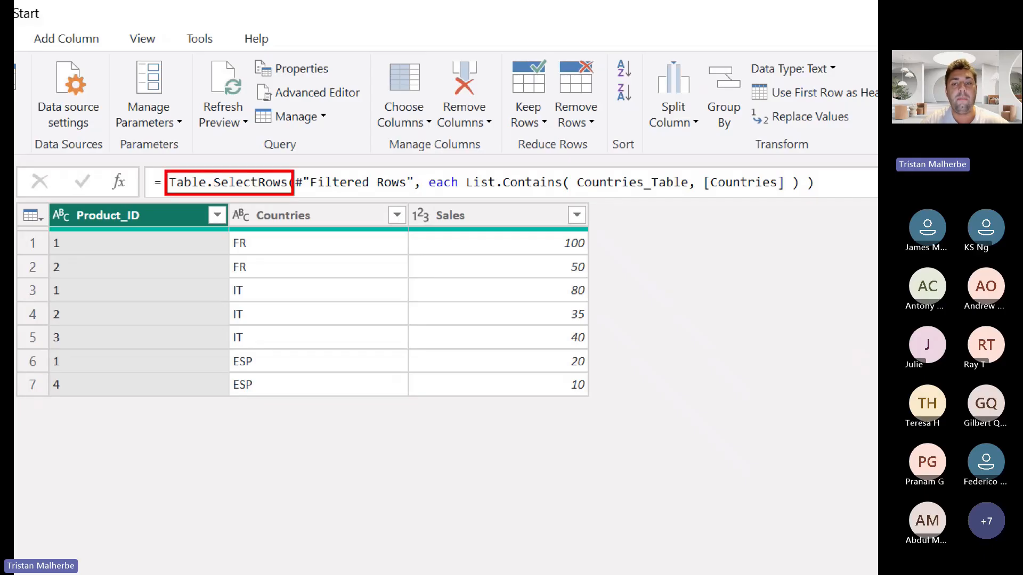
pyautogui.moveTo(555, 169); pyautogui.dragTo(586, 143)
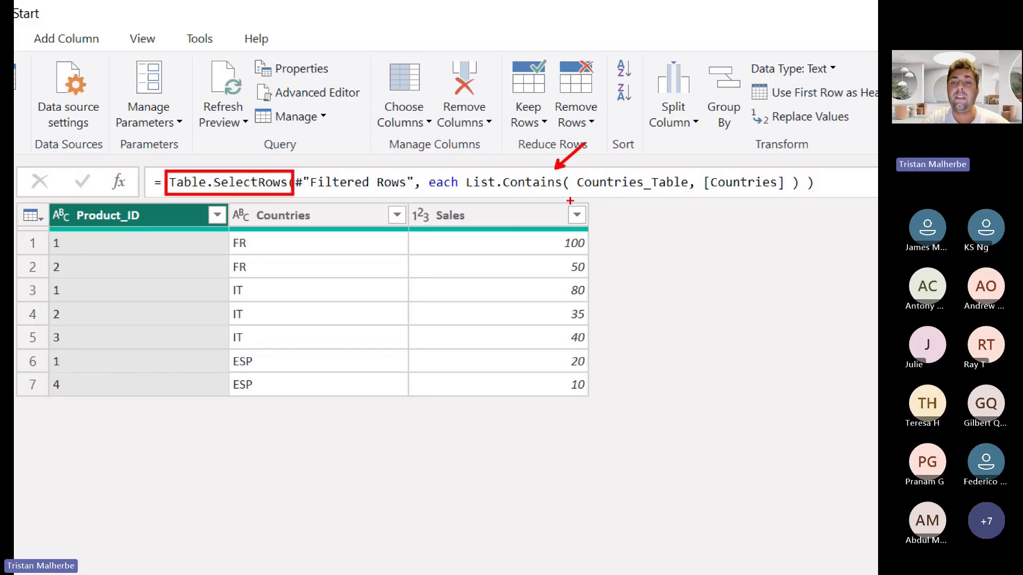
pyautogui.moveTo(573, 186)
pyautogui.mouseDown()
pyautogui.moveTo(667, 212)
pyautogui.moveTo(687, 187)
pyautogui.mouseUp()
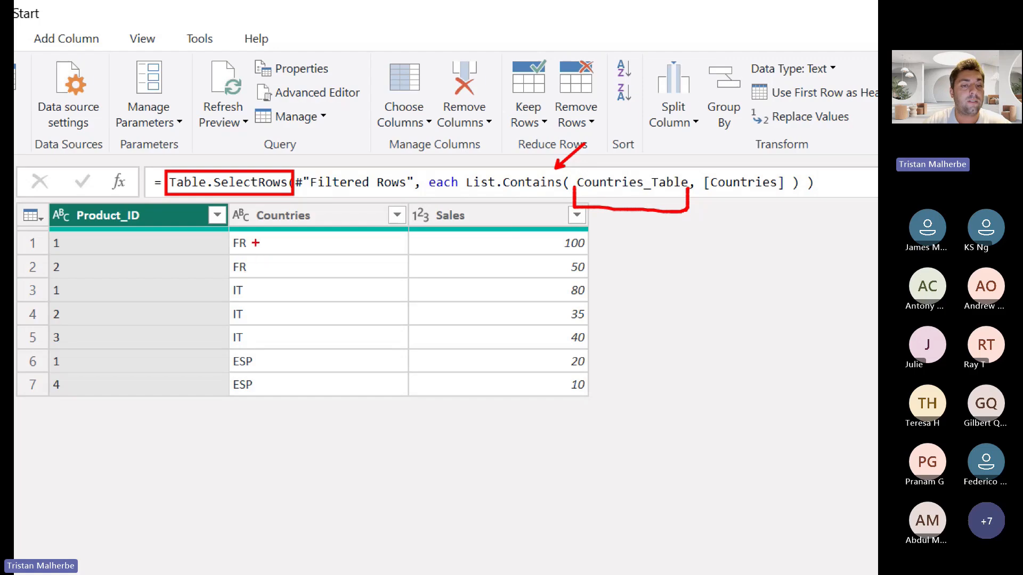
# Bracket the values in the Countries column in red, draw vertical red strokes beside them, and exit the annotation view
pyautogui.moveTo(252, 241)
pyautogui.mouseDown()
pyautogui.moveTo(275, 286)
pyautogui.moveTo(269, 403)
pyautogui.mouseUp()
pyautogui.moveTo(379, 202); pyautogui.dragTo(381, 251)
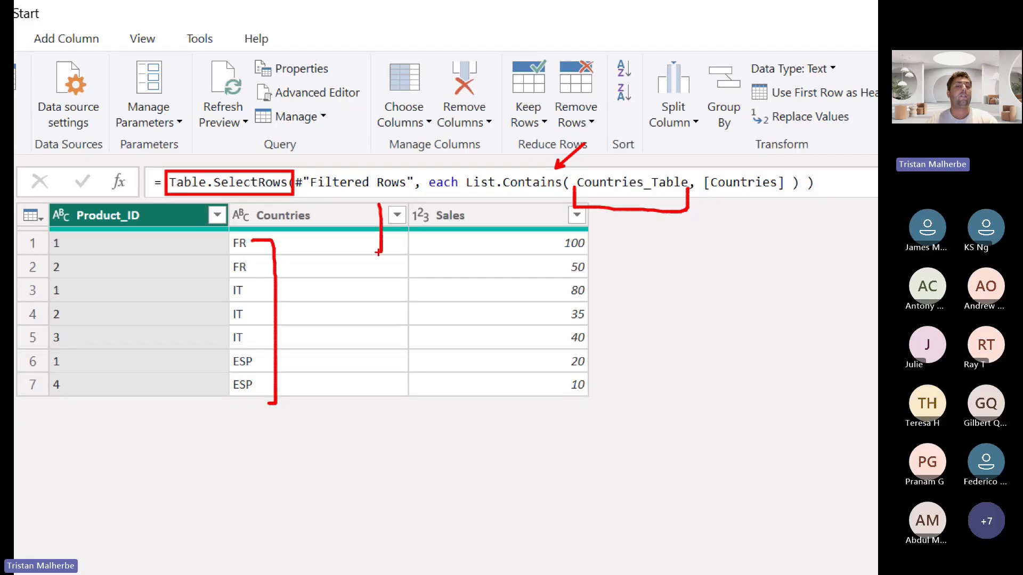
pyautogui.moveTo(321, 243); pyautogui.dragTo(321, 346)
pyautogui.press('Escape')
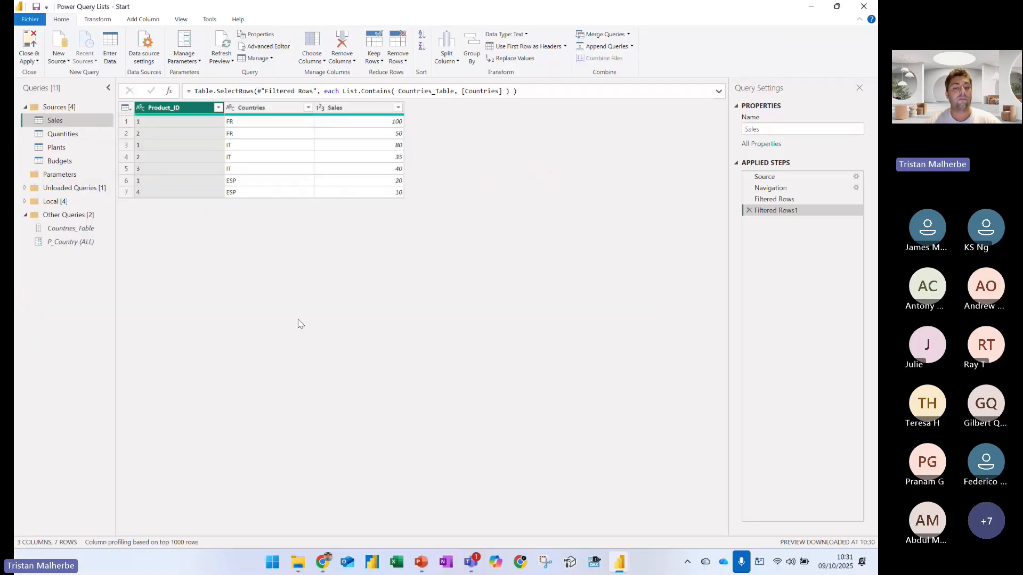
# Switch to File Explorer and open the Countries Ref workbook from the Downloads folder in Excel
pyautogui.moveTo(298, 562)
pyautogui.click(298, 490)
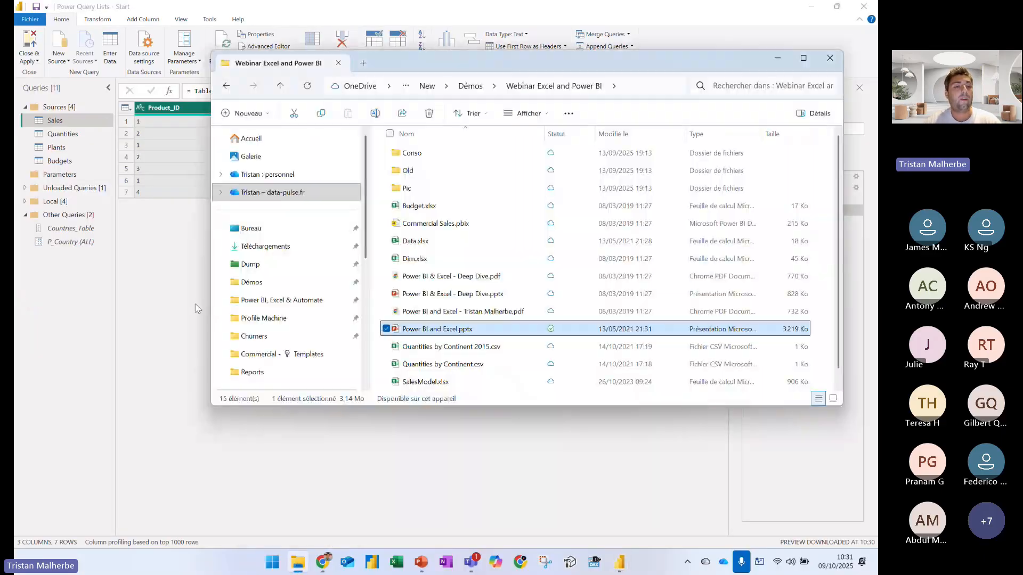
pyautogui.click(264, 265)
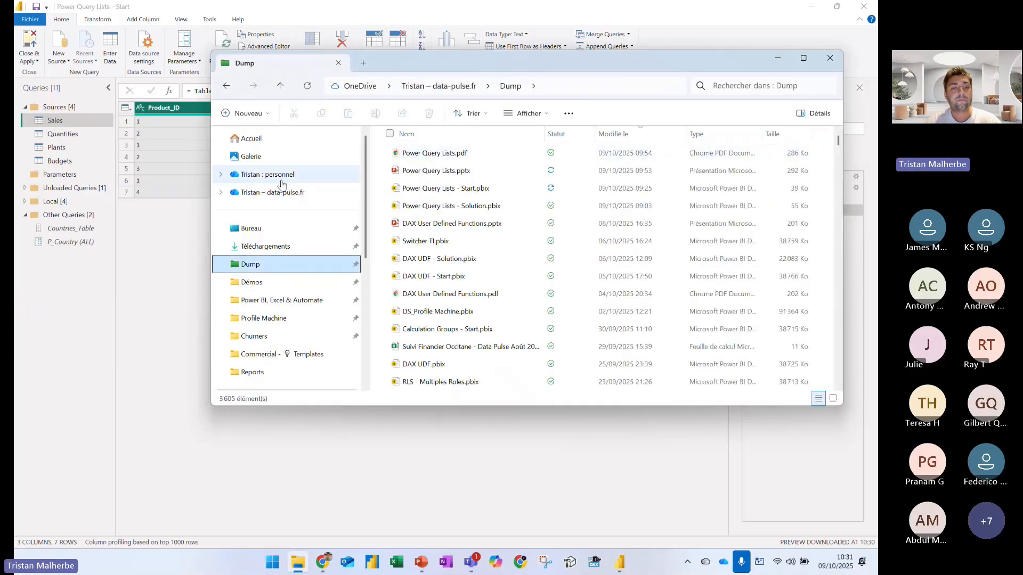
pyautogui.click(266, 246)
pyautogui.doubleClick(437, 167)
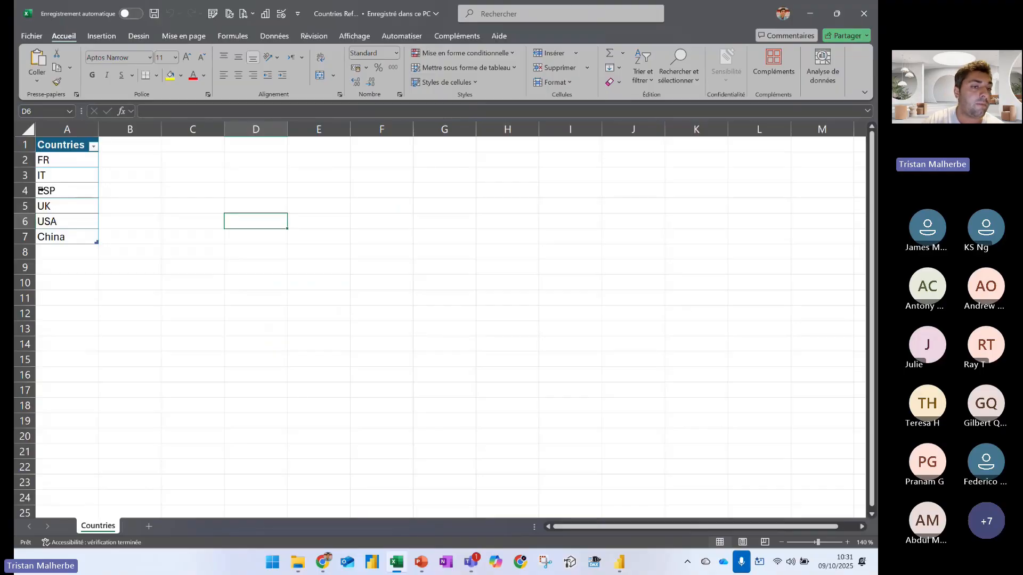
# Delete the IT row from the Countries table in the Countries Ref workbook and close the workbook
pyautogui.click(27, 175)
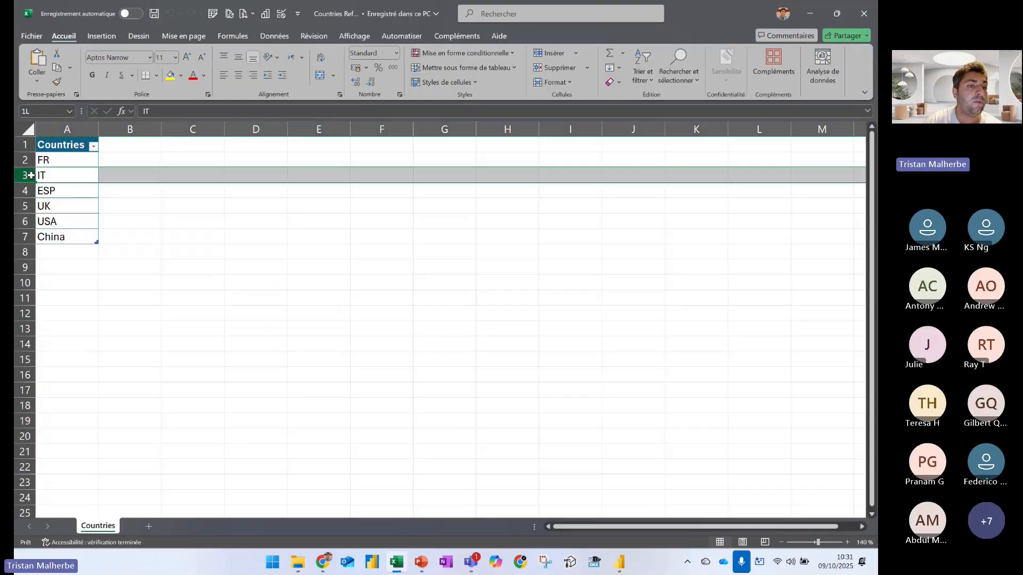
pyautogui.hotkey('ctrl', '-')
pyautogui.click(88, 224)
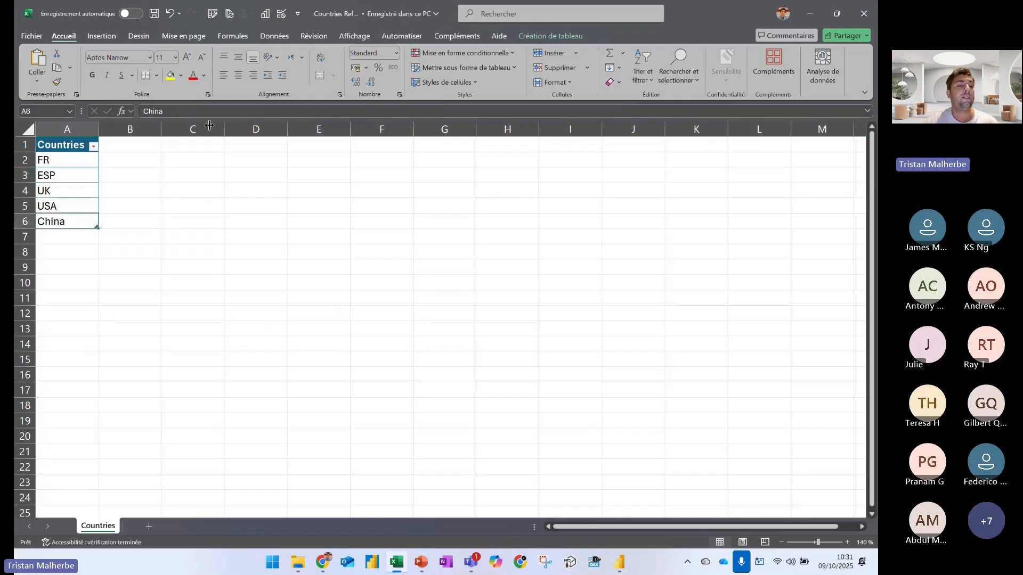
pyautogui.click(56, 178)
pyautogui.click(866, 14)
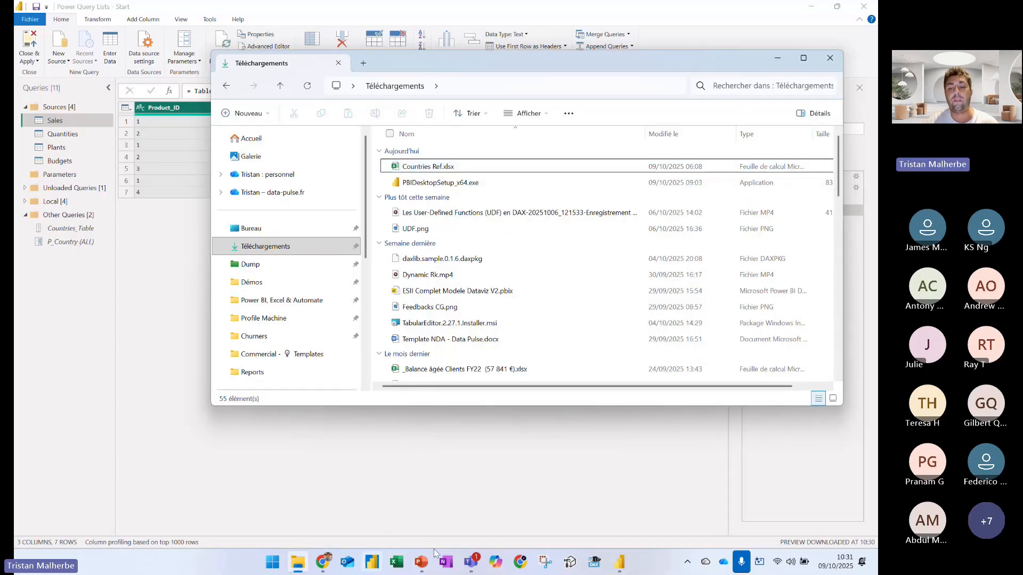
# Return to the Power Query editor, refresh the Countries_Table preview, and open the Sales query
pyautogui.click(433, 549)
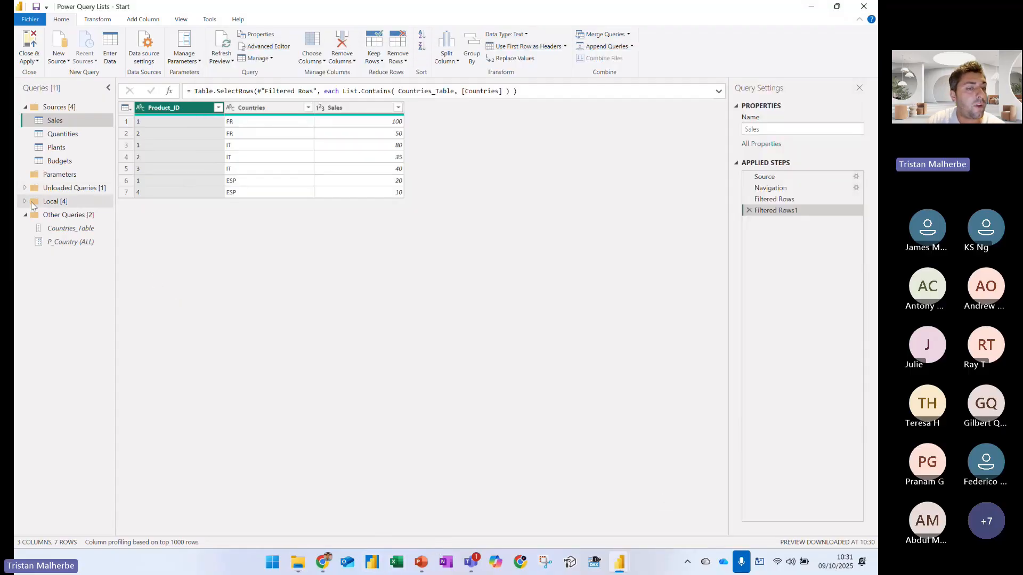
pyautogui.click(70, 228)
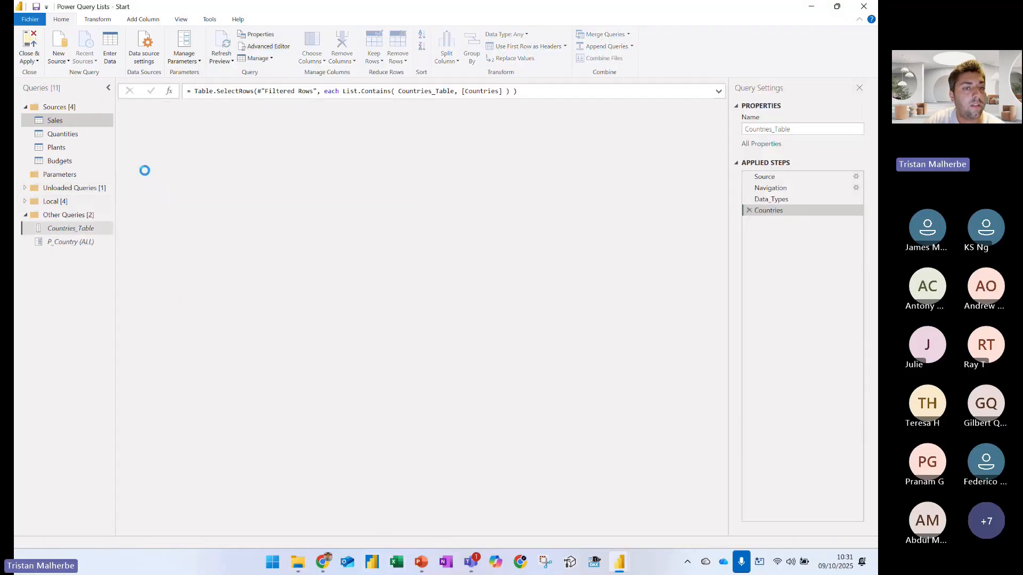
pyautogui.click(61, 19)
pyautogui.click(219, 47)
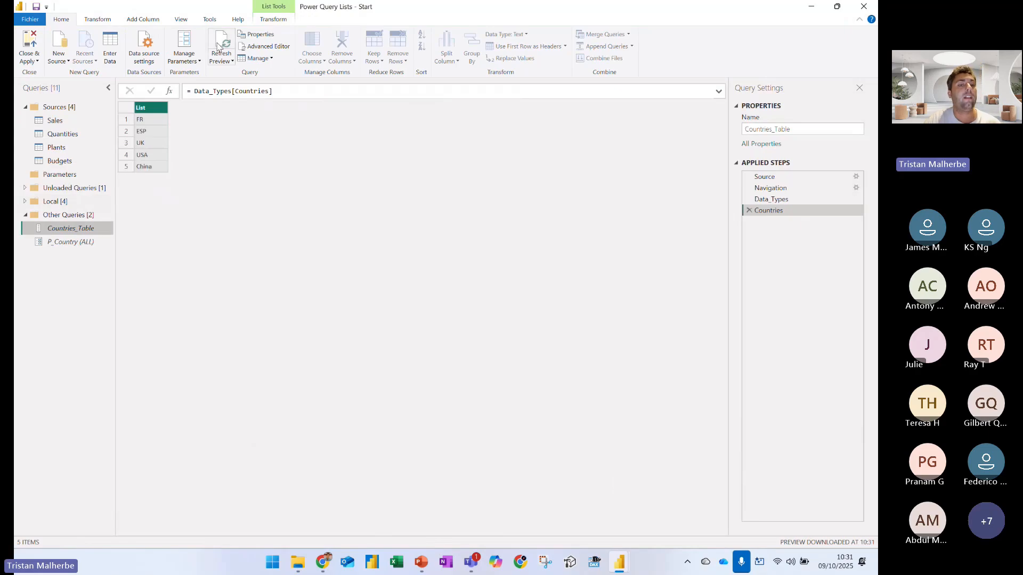
pyautogui.click(60, 122)
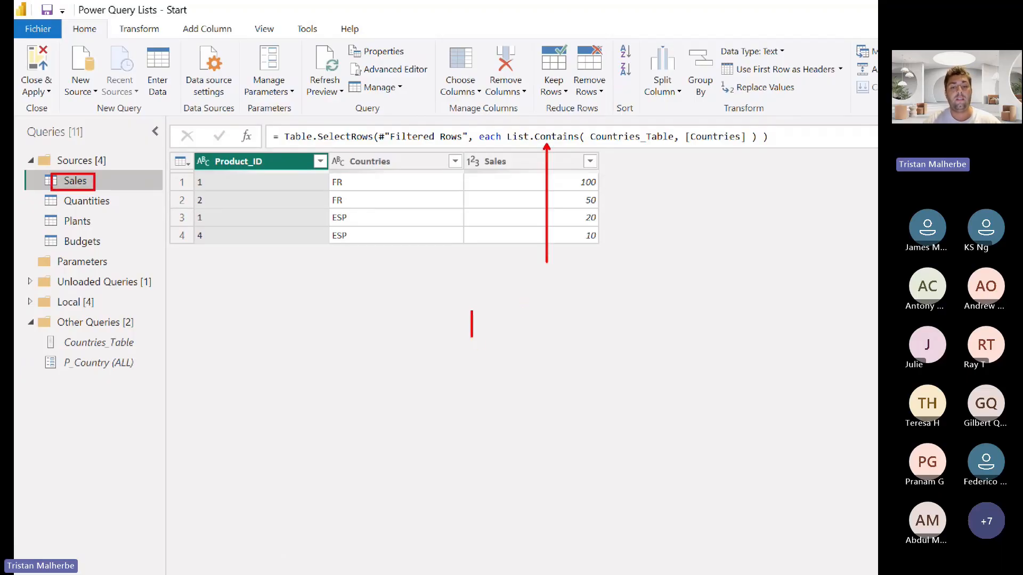
# Write the red annotation "Apply dynamically a set of values as filter criteras (Lists)" over three lines below the Sales preview
pyautogui.write('Apply ')
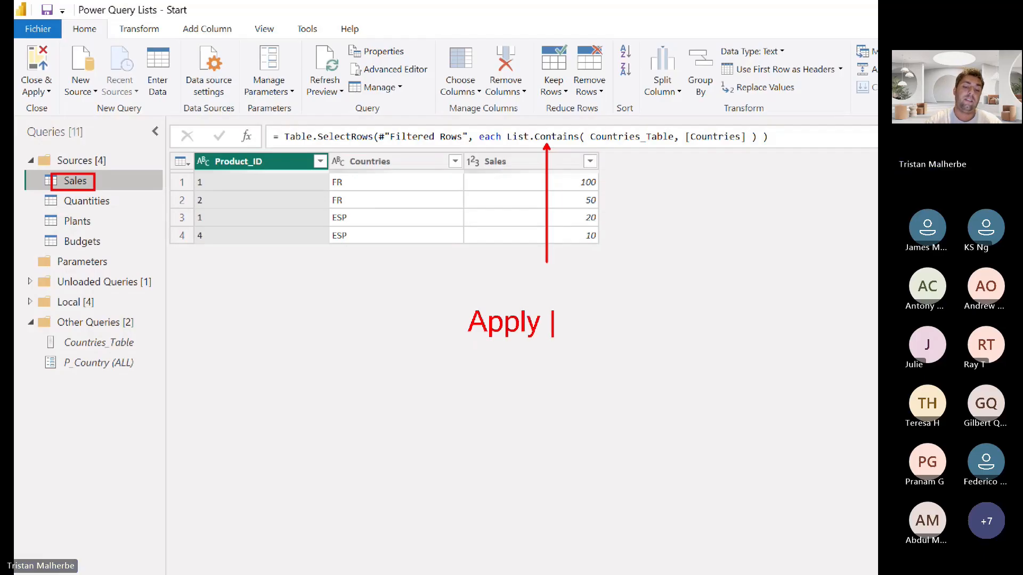
pyautogui.write('dynamically')
pyautogui.press('Return')
pyautogui.write('a')
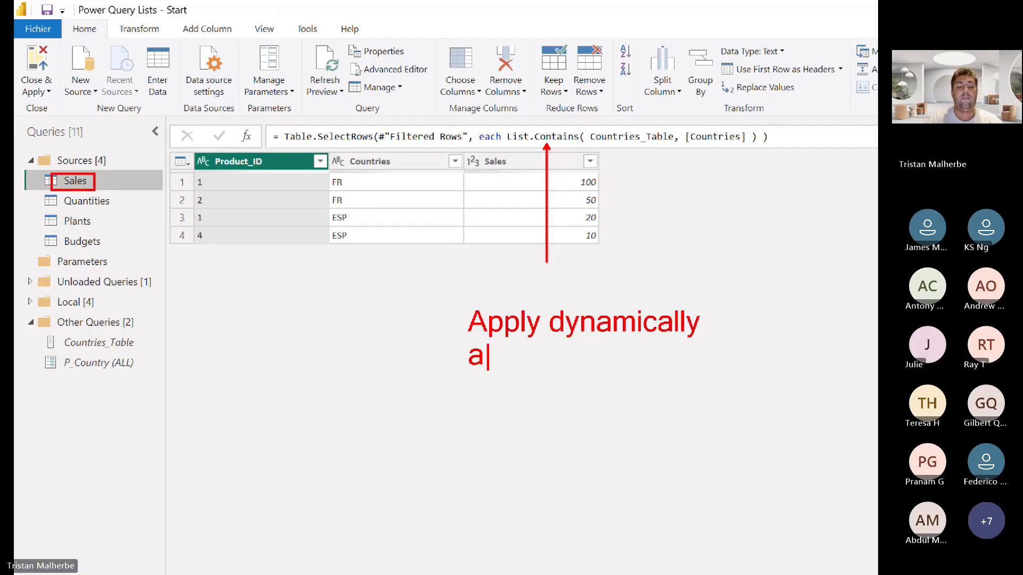
pyautogui.write(' set of values ')
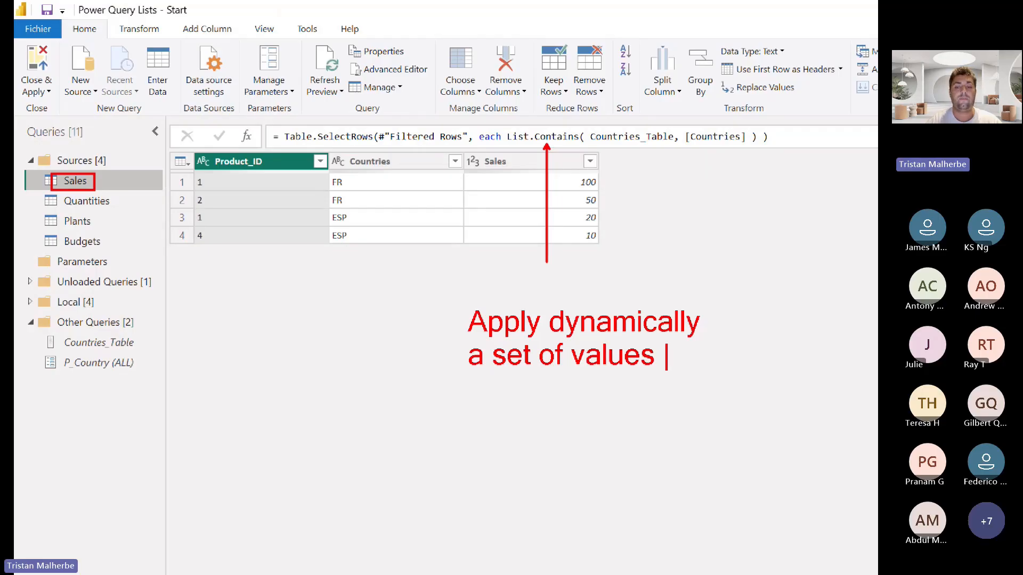
pyautogui.write('as filter')
pyautogui.press('Return')
pyautogui.write('cr')
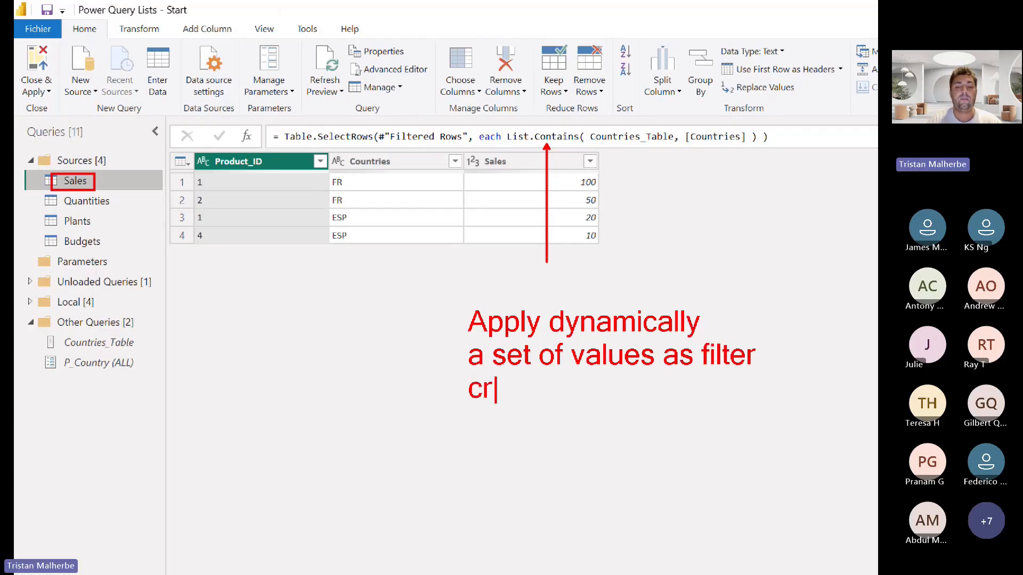
pyautogui.write('iteras (')
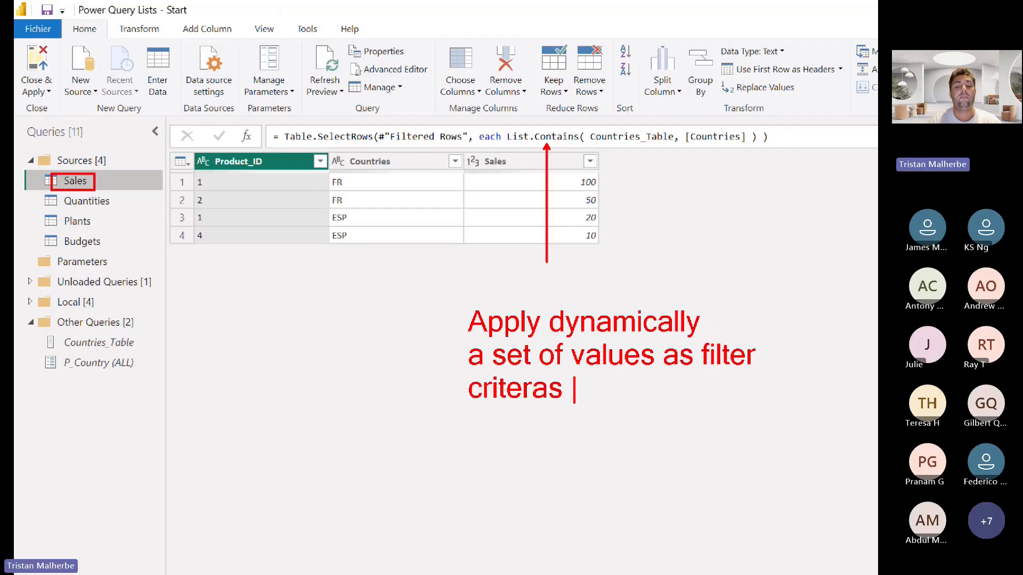
pyautogui.write('Lists)')
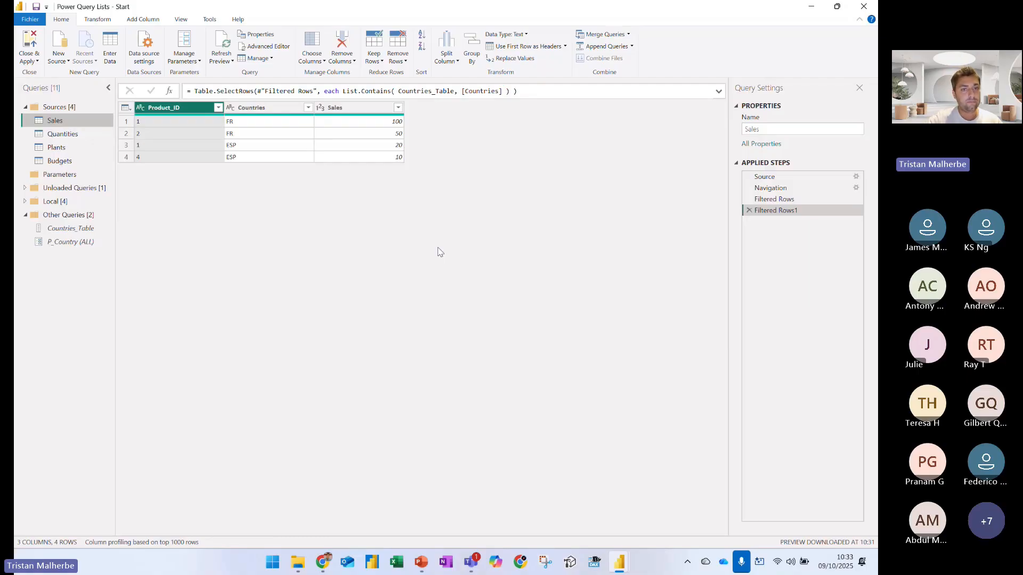
# With the Sales query shown, box the Product_ID, Countries and Sales headers in red, and exit the annotation view
pyautogui.click(63, 133)
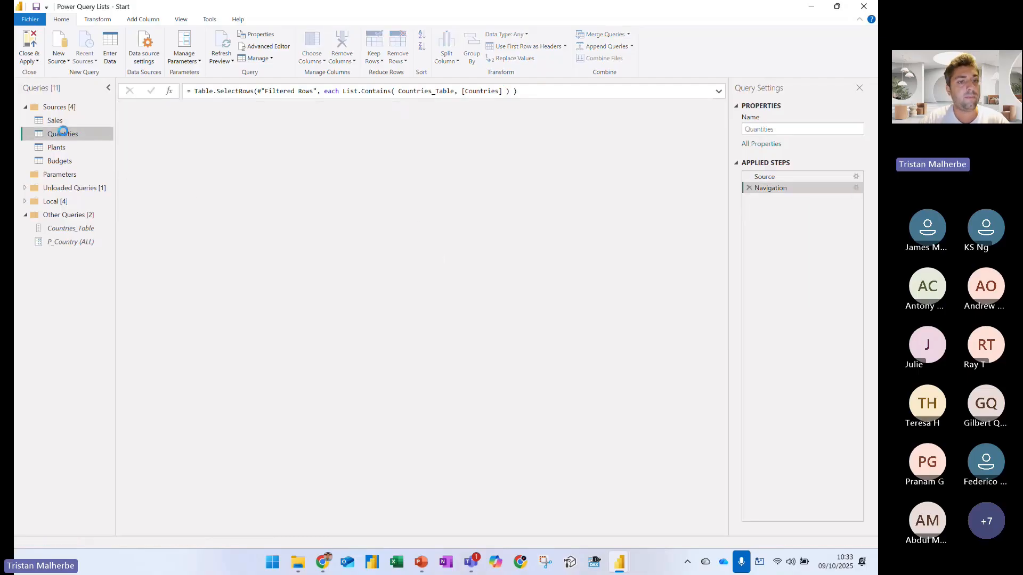
pyautogui.click(66, 122)
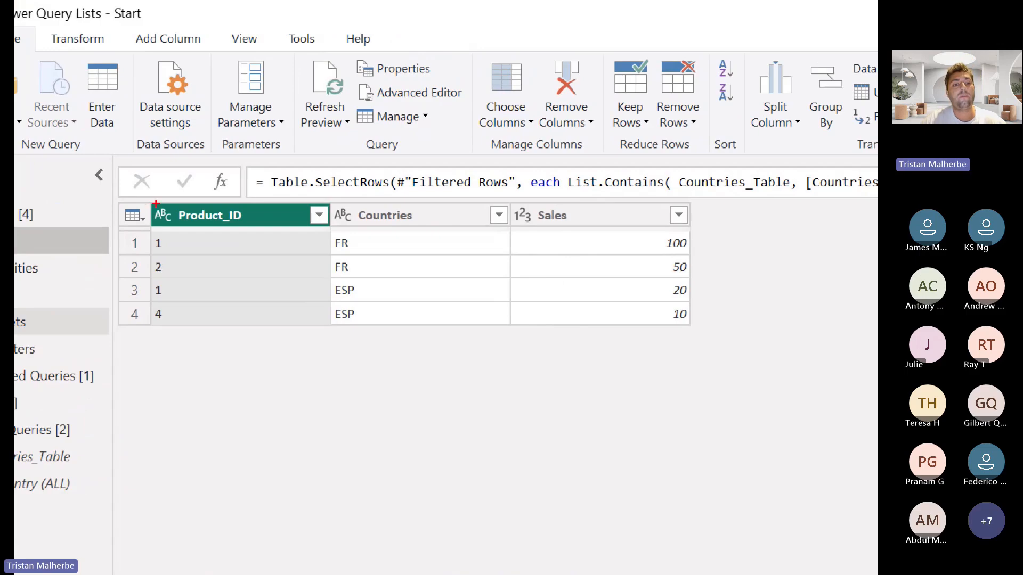
pyautogui.moveTo(159, 205); pyautogui.dragTo(270, 237)
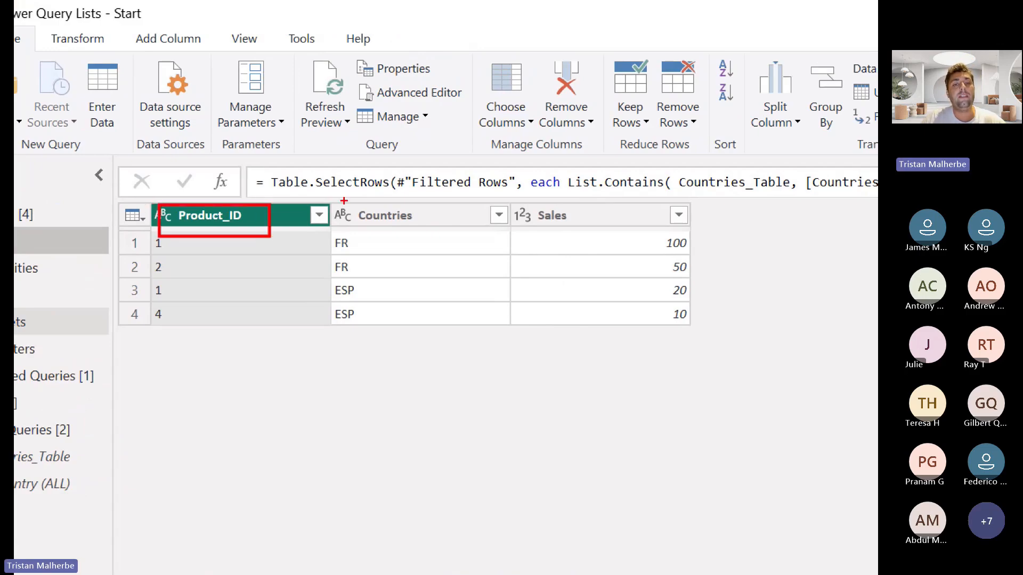
pyautogui.moveTo(343, 201); pyautogui.dragTo(431, 236)
pyautogui.moveTo(521, 203); pyautogui.dragTo(595, 247)
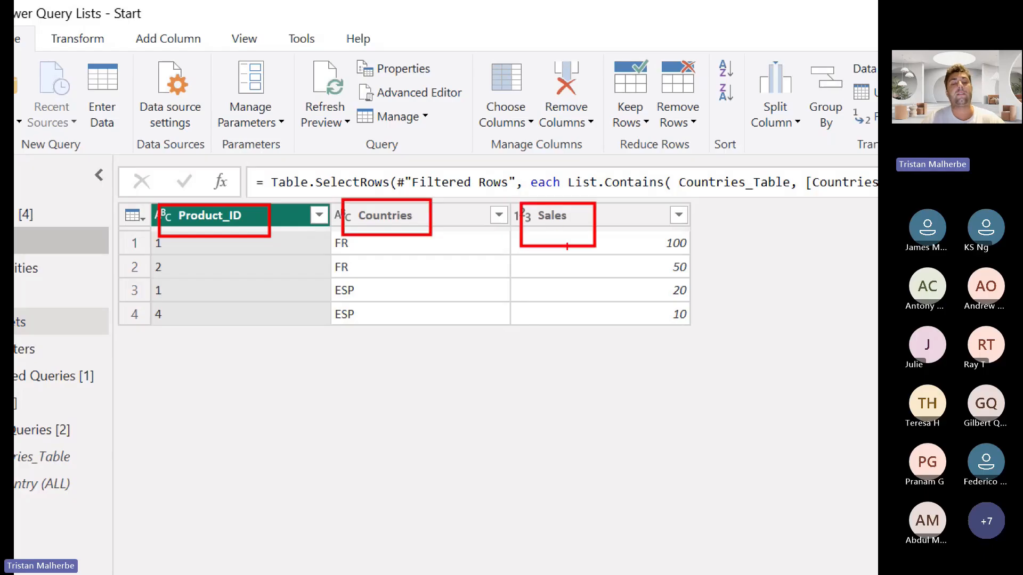
pyautogui.press('Escape')
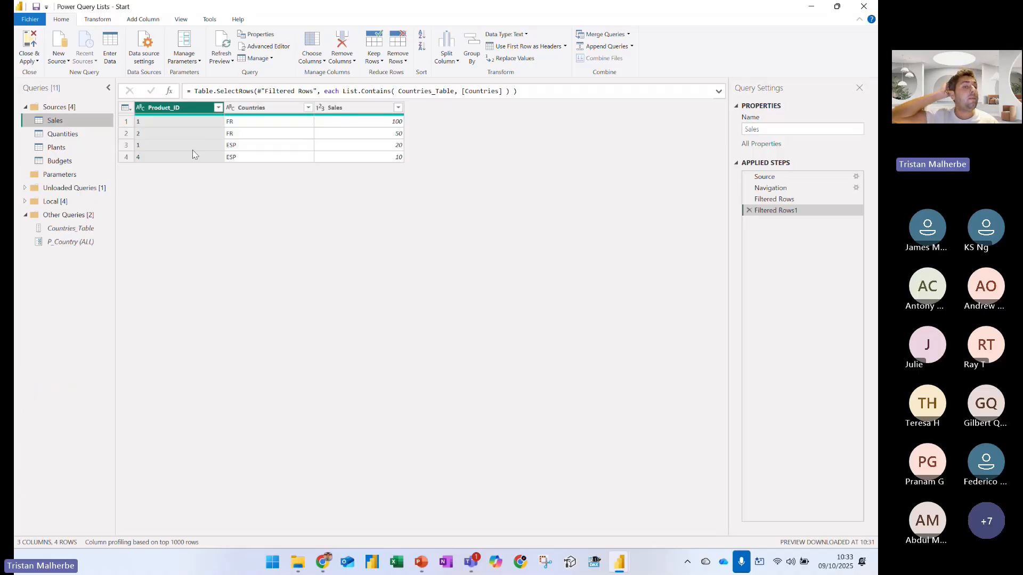
# Rename the Product_ID column of the Sales query to ID_Product
pyautogui.doubleClick(178, 109)
pyautogui.write('I')
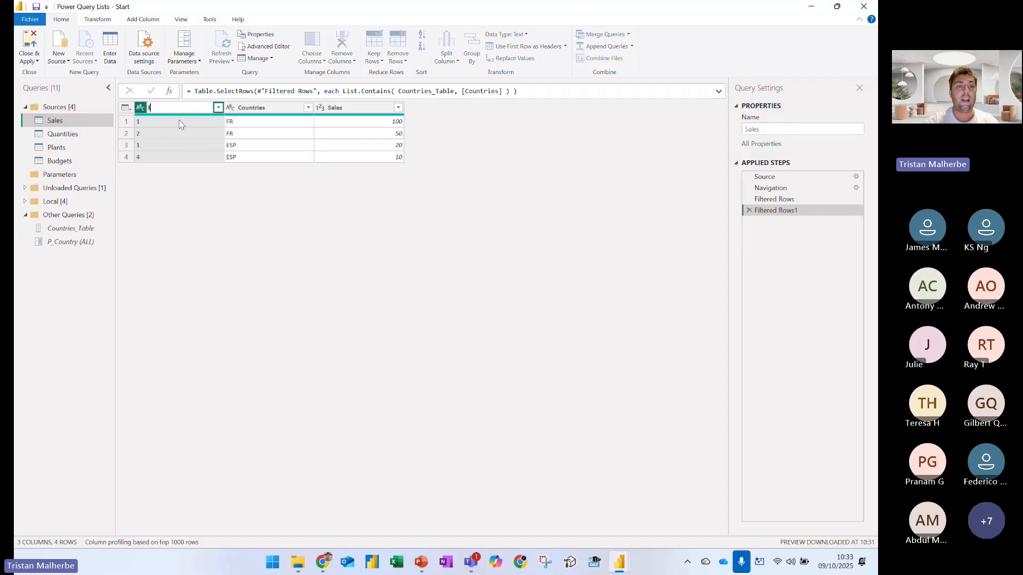
pyautogui.write('D_Product')
pyautogui.press('Return')
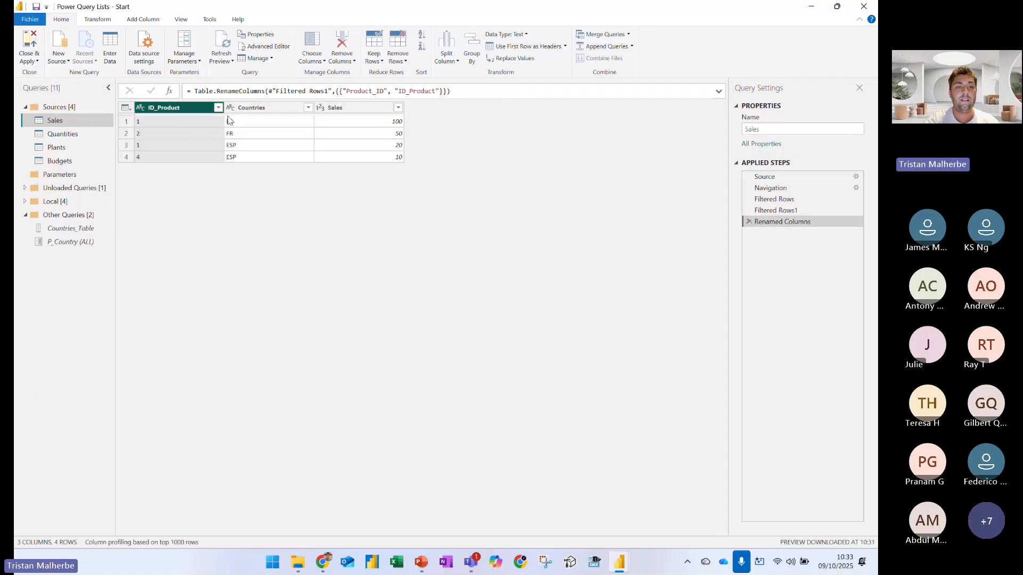
# Rename the Countries column to ID_Country and the Sales column to TotalSales
pyautogui.click(277, 130)
pyautogui.press('F2')
pyautogui.write('ID_Country')
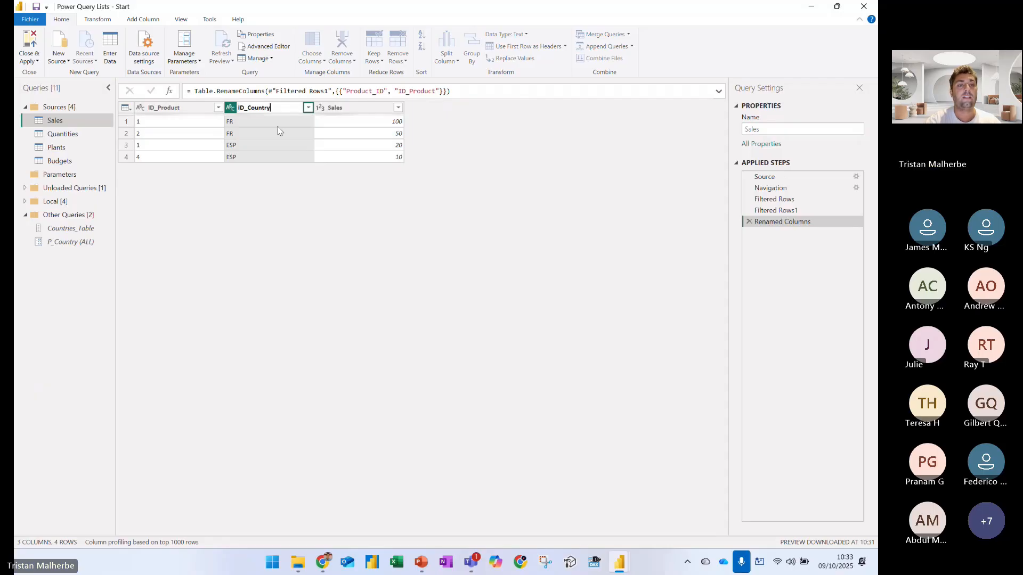
pyautogui.press('Return')
pyautogui.doubleClick(338, 108)
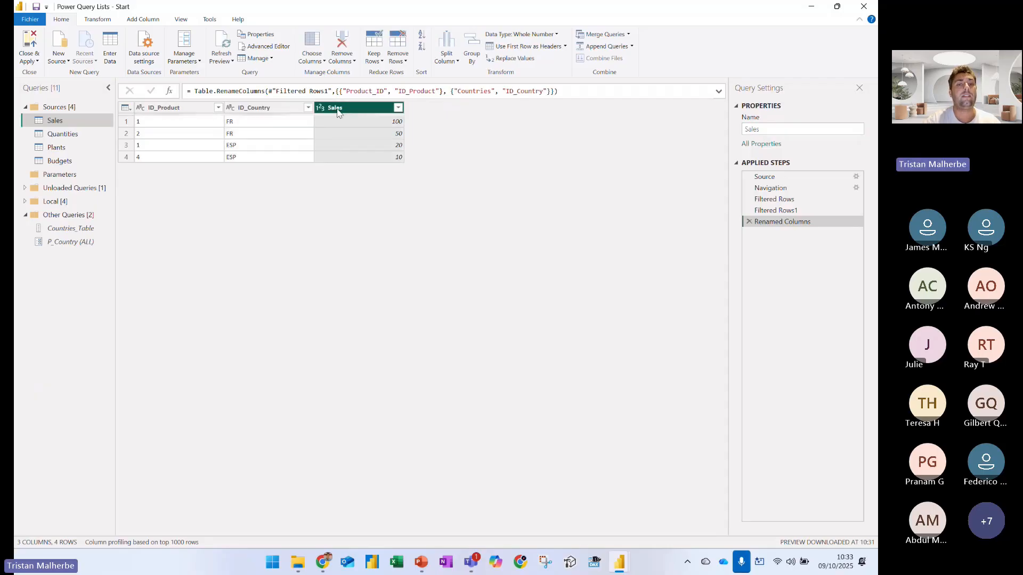
pyautogui.write('Total_')
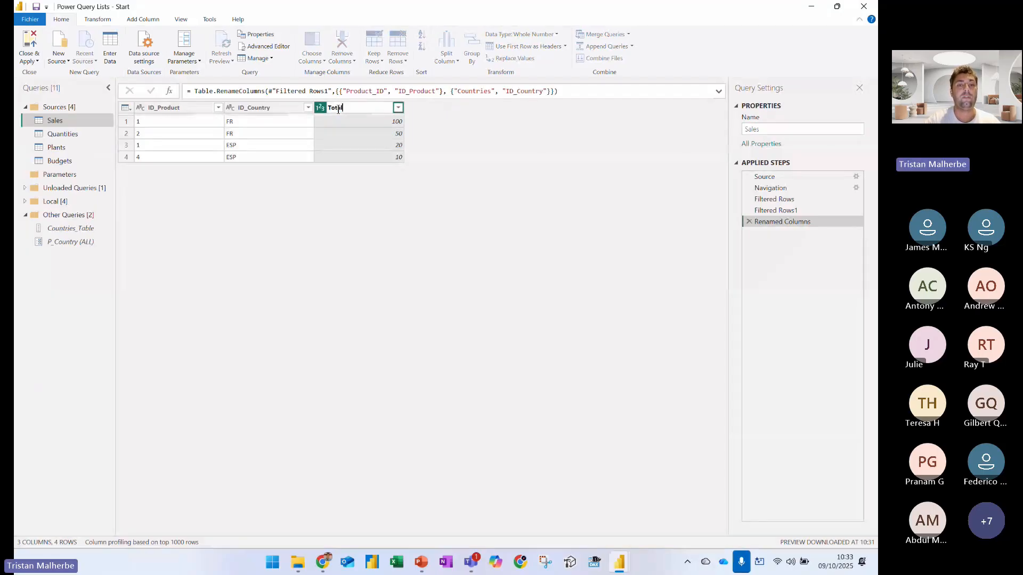
pyautogui.write('Sales')
pyautogui.press('Return')
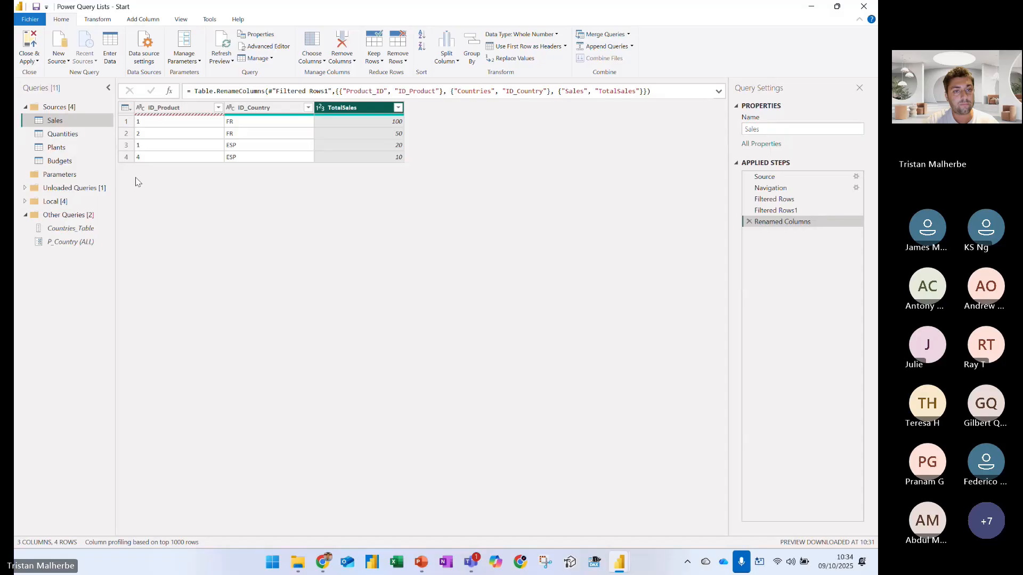
# Compare the Filtered Rows1 and Renamed Columns steps, box the renamed column headers in red, and exit the annotation view
pyautogui.moveTo(770, 210); pyautogui.dragTo(770, 214)
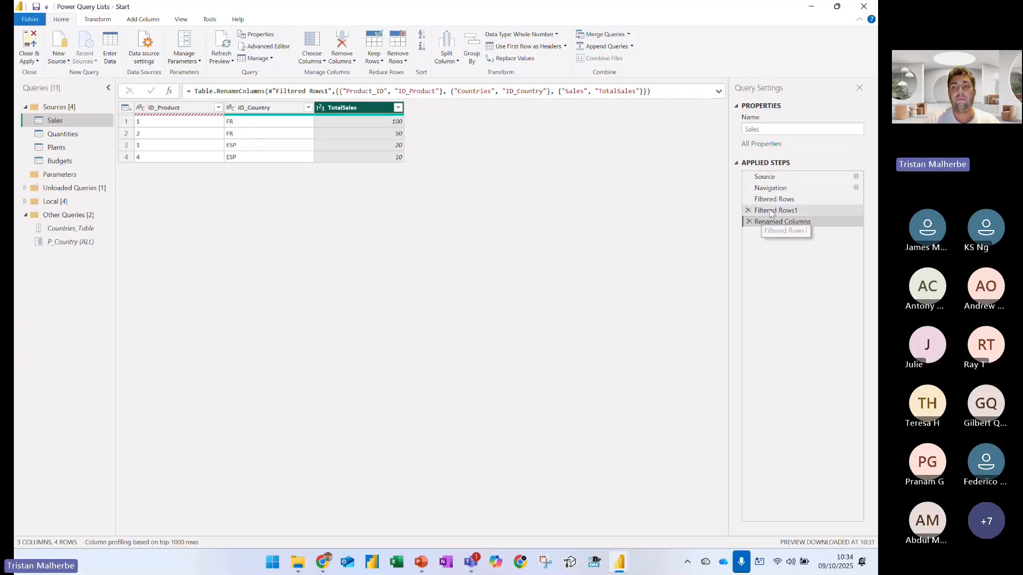
pyautogui.click(770, 213)
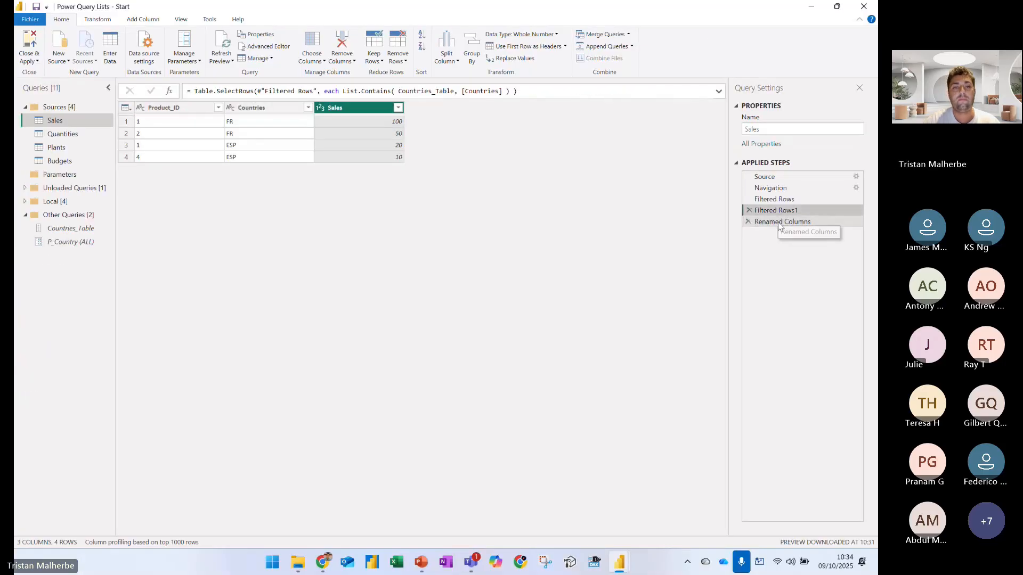
pyautogui.click(777, 223)
pyautogui.hotkey('ctrl', '1')
pyautogui.click(193, 76)
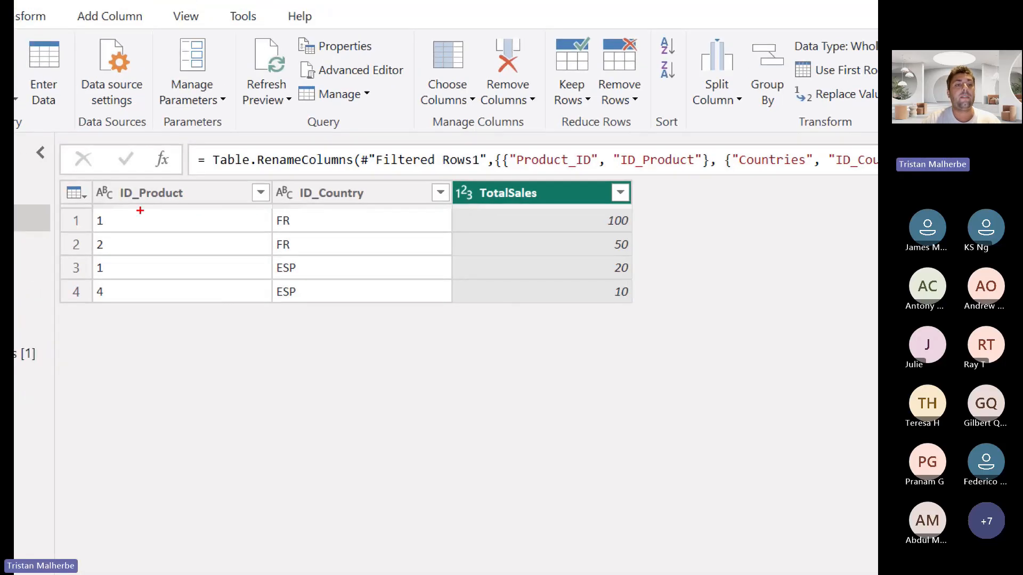
pyautogui.moveTo(92, 183)
pyautogui.mouseDown()
pyautogui.moveTo(344, 208)
pyautogui.moveTo(638, 209)
pyautogui.mouseUp()
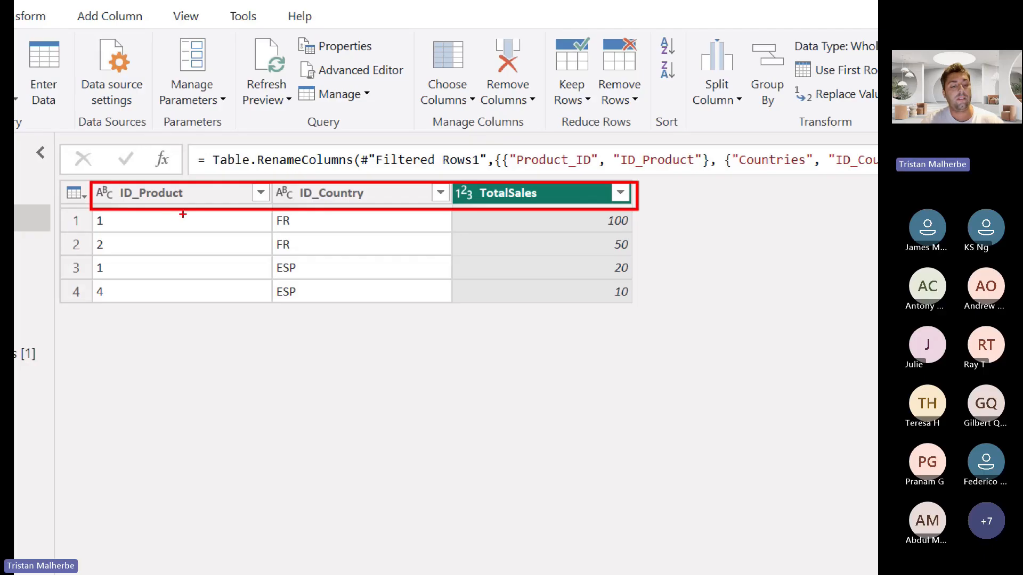
pyautogui.press('Escape')
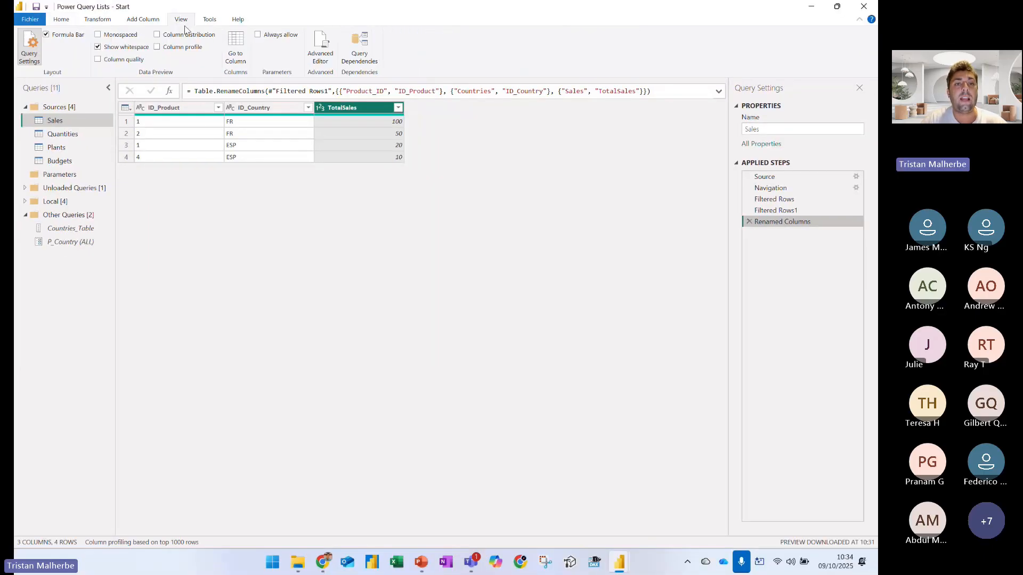
# Box the Table.RenameColumns formula and its list of column-name pairs in red, clear the marks, and exit the annotation view
pyautogui.hotkey('ctrl', '1')
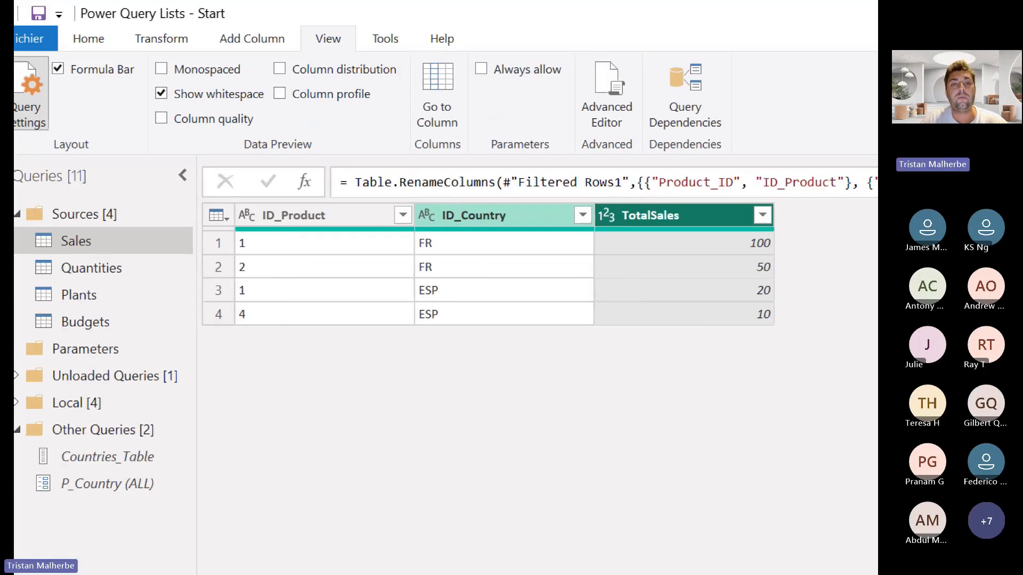
pyautogui.moveTo(330, 162)
pyautogui.mouseDown()
pyautogui.moveTo(828, 214)
pyautogui.moveTo(867, 203)
pyautogui.mouseUp()
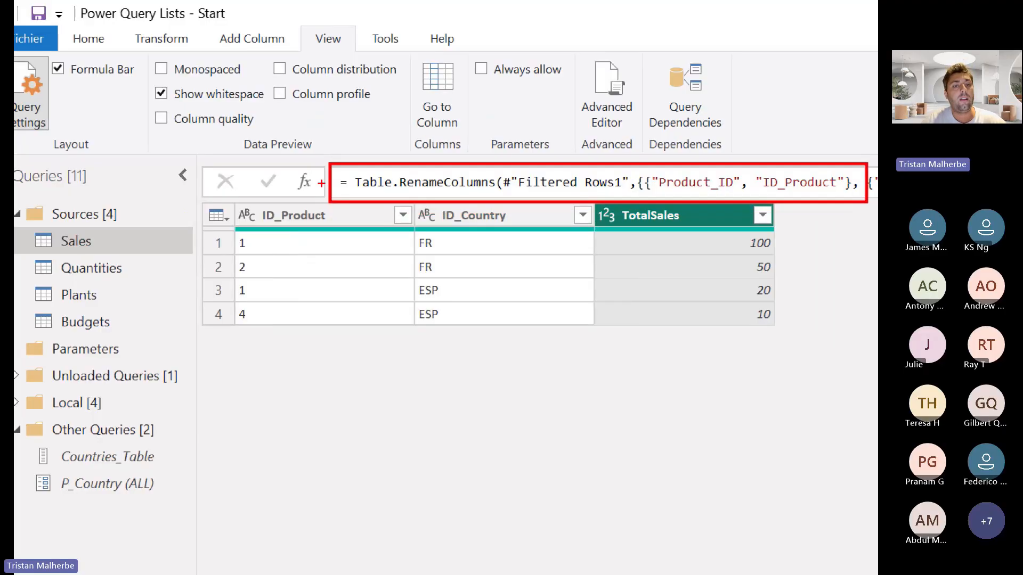
pyautogui.moveTo(326, 170); pyautogui.dragTo(107, 81)
pyautogui.moveTo(298, 12); pyautogui.dragTo(362, 60)
pyautogui.moveTo(69, 82); pyautogui.dragTo(103, 84)
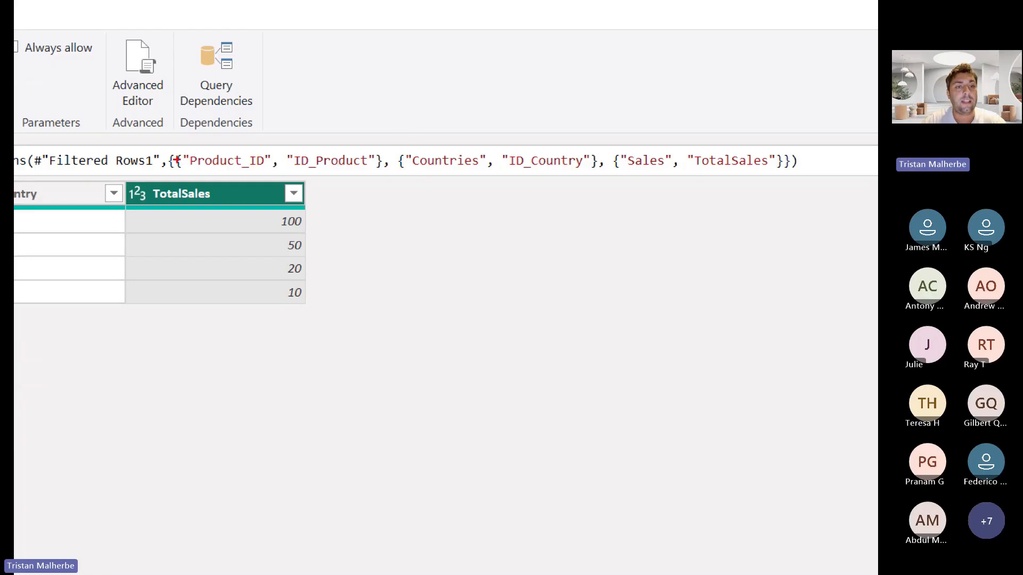
pyautogui.moveTo(160, 147)
pyautogui.mouseDown()
pyautogui.moveTo(346, 197)
pyautogui.moveTo(799, 194)
pyautogui.moveTo(820, 181)
pyautogui.mouseUp()
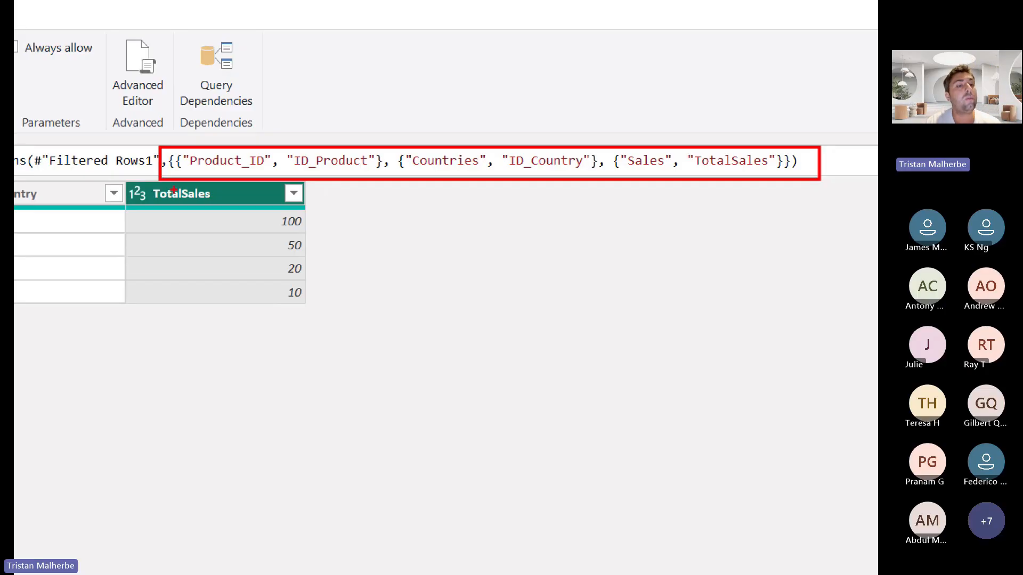
pyautogui.press('e')
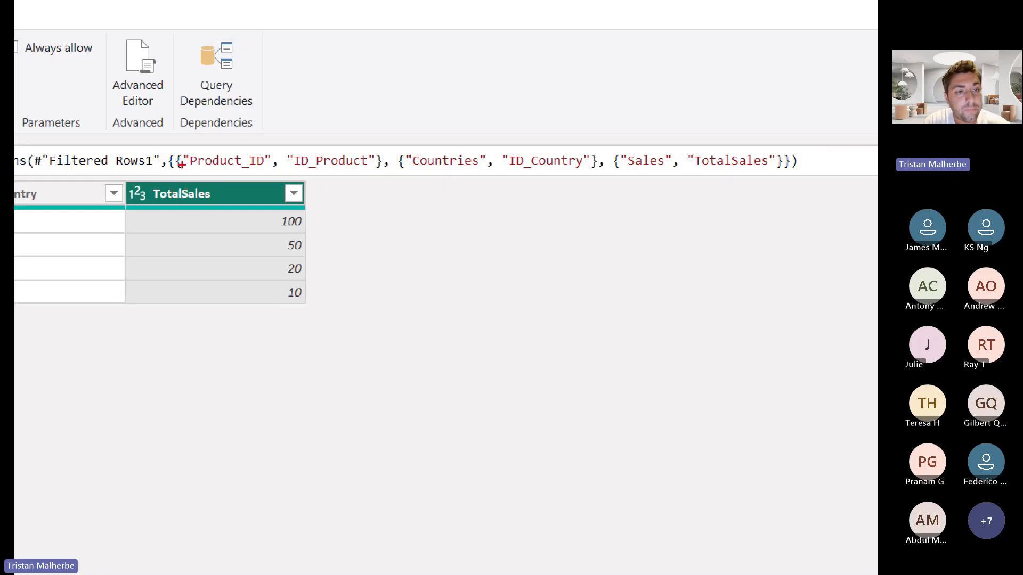
pyautogui.press('Escape')
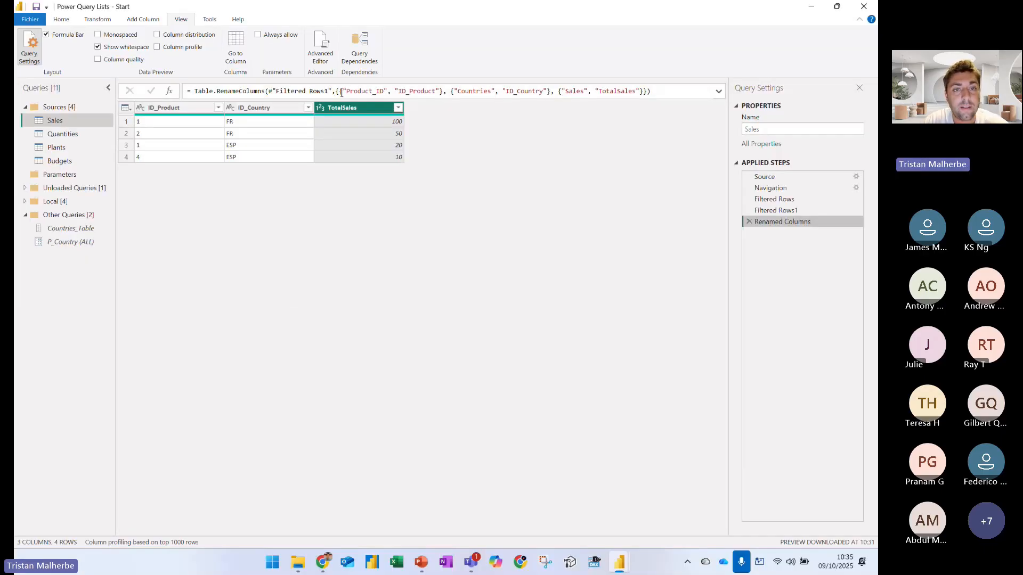
# Add a space just inside the outer opening and closing curly braces of the Table.RenameColumns formula
pyautogui.click(341, 91)
pyautogui.click(645, 91)
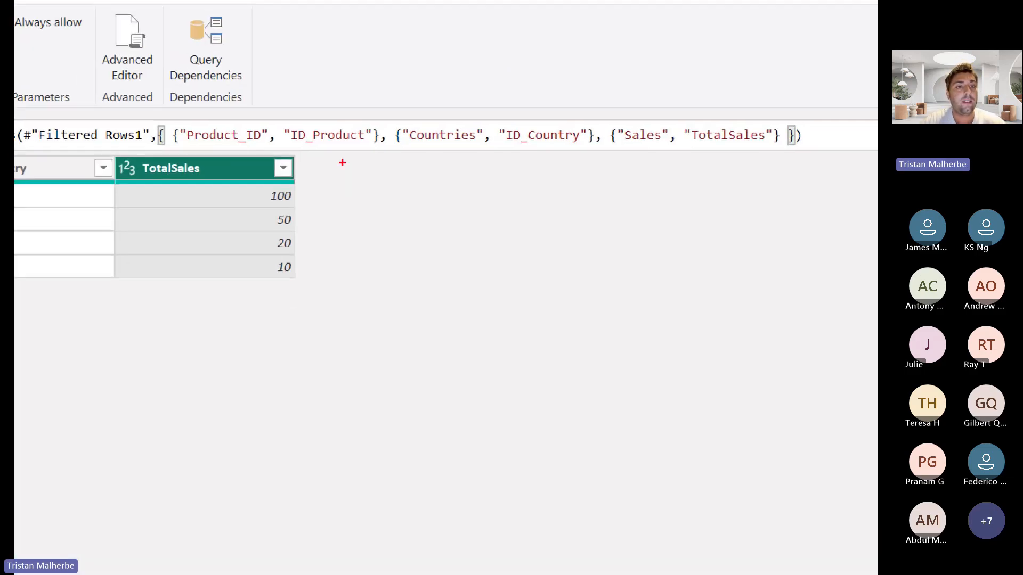
# Box the outer curly braces of the rename list in red and draw a blue bracket above each of the three column-name pairs
pyautogui.moveTo(149, 118); pyautogui.dragTo(170, 147)
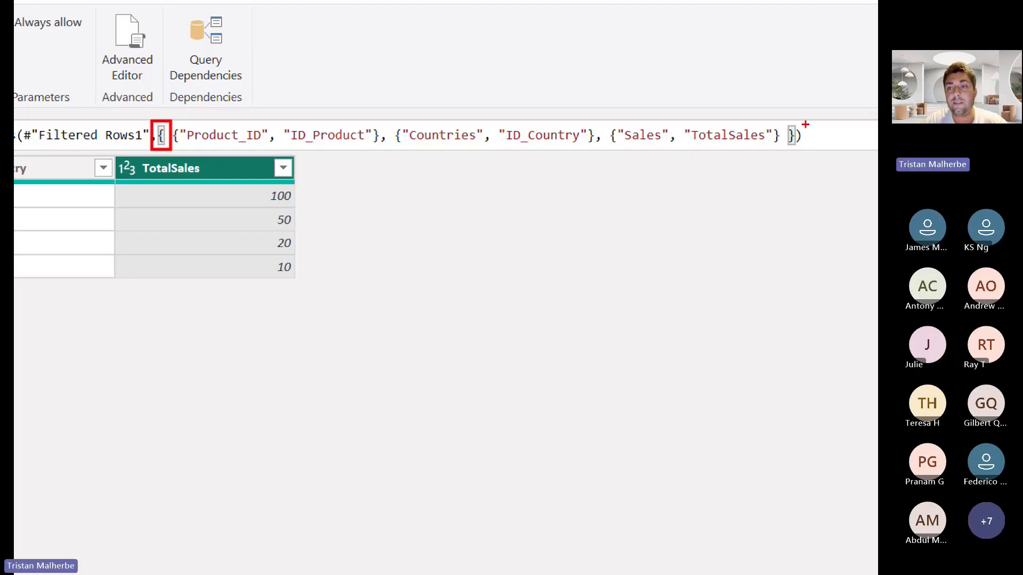
pyautogui.moveTo(784, 121); pyautogui.dragTo(800, 153)
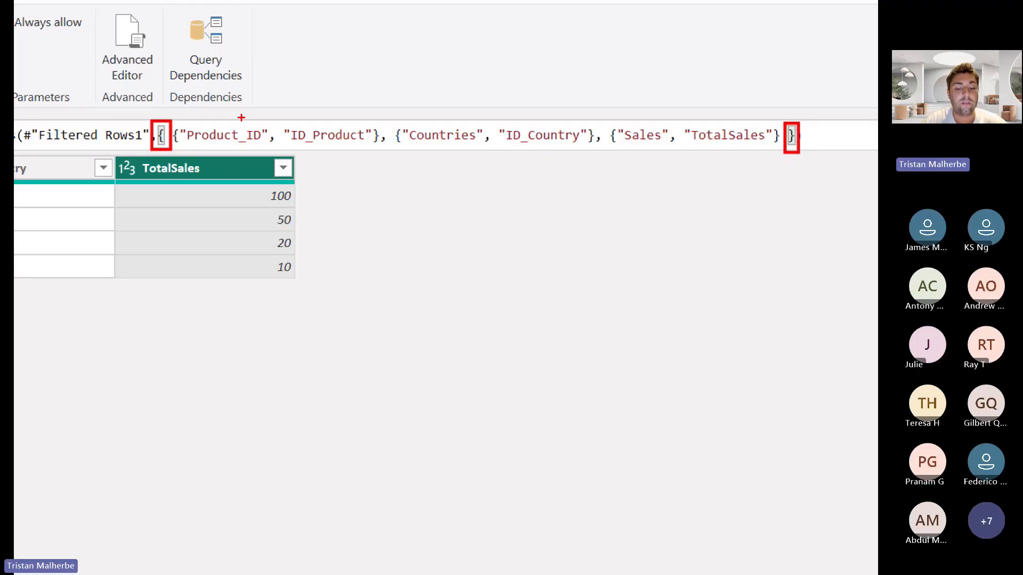
pyautogui.moveTo(239, 110)
pyautogui.mouseDown()
pyautogui.moveTo(240, 126)
pyautogui.moveTo(251, 107)
pyautogui.moveTo(326, 106)
pyautogui.moveTo(325, 120)
pyautogui.mouseUp()
pyautogui.moveTo(447, 108)
pyautogui.mouseDown()
pyautogui.moveTo(446, 128)
pyautogui.moveTo(505, 103)
pyautogui.moveTo(568, 117)
pyautogui.mouseUp()
pyautogui.moveTo(657, 133)
pyautogui.mouseDown()
pyautogui.moveTo(650, 101)
pyautogui.moveTo(741, 119)
pyautogui.mouseUp()
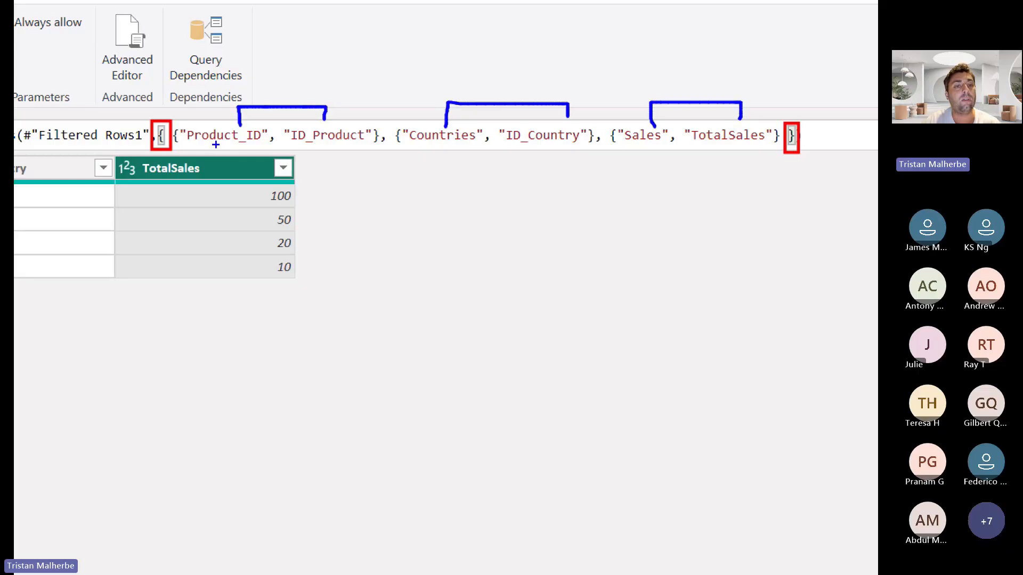
# Underline in blue the old and new names in the Product_ID, Countries and Sales pairs of the rename list
pyautogui.moveTo(216, 144); pyautogui.dragTo(238, 144)
pyautogui.moveTo(317, 146); pyautogui.dragTo(374, 145)
pyautogui.moveTo(446, 151); pyautogui.dragTo(467, 149)
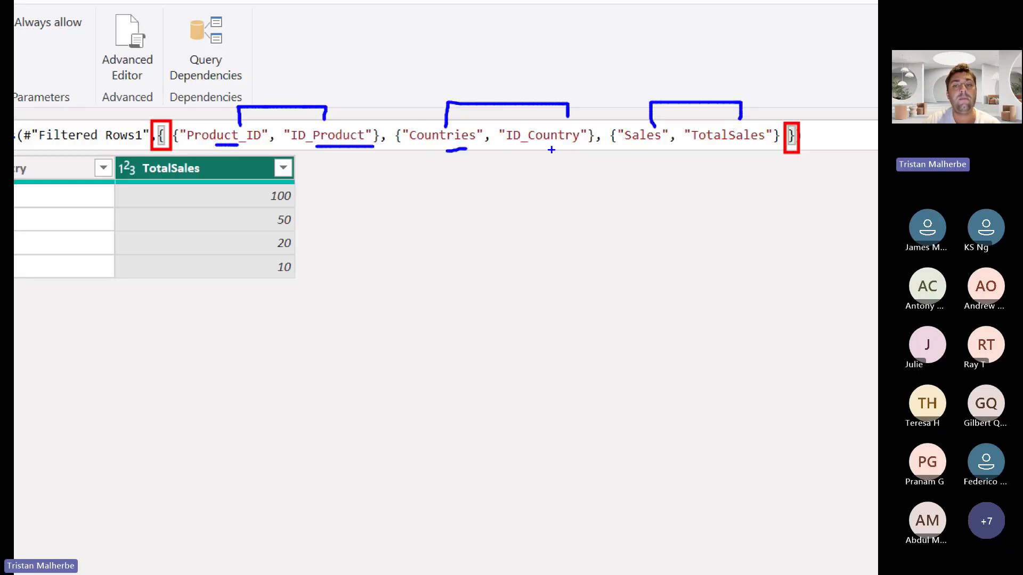
pyautogui.moveTo(539, 150); pyautogui.dragTo(565, 150)
pyautogui.moveTo(636, 146); pyautogui.dragTo(645, 145)
pyautogui.moveTo(760, 148); pyautogui.dragTo(767, 146)
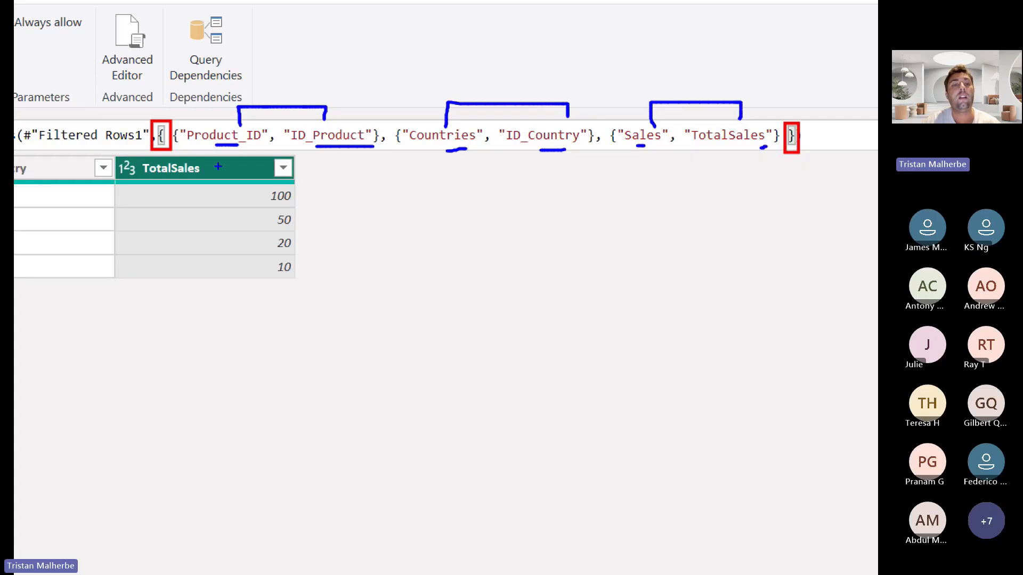
pyautogui.moveTo(193, 148); pyautogui.dragTo(417, 151)
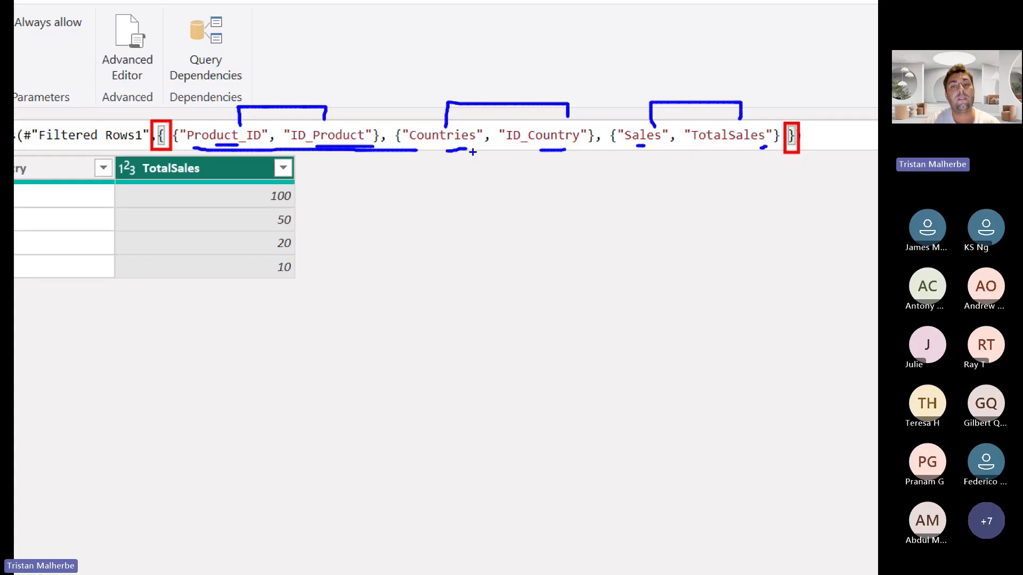
pyautogui.moveTo(561, 151); pyautogui.dragTo(603, 148)
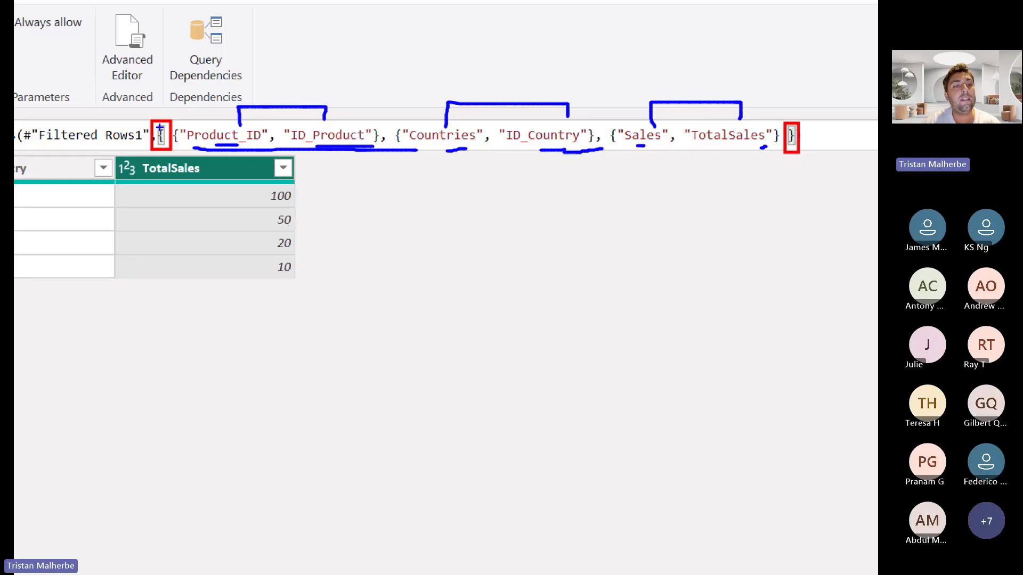
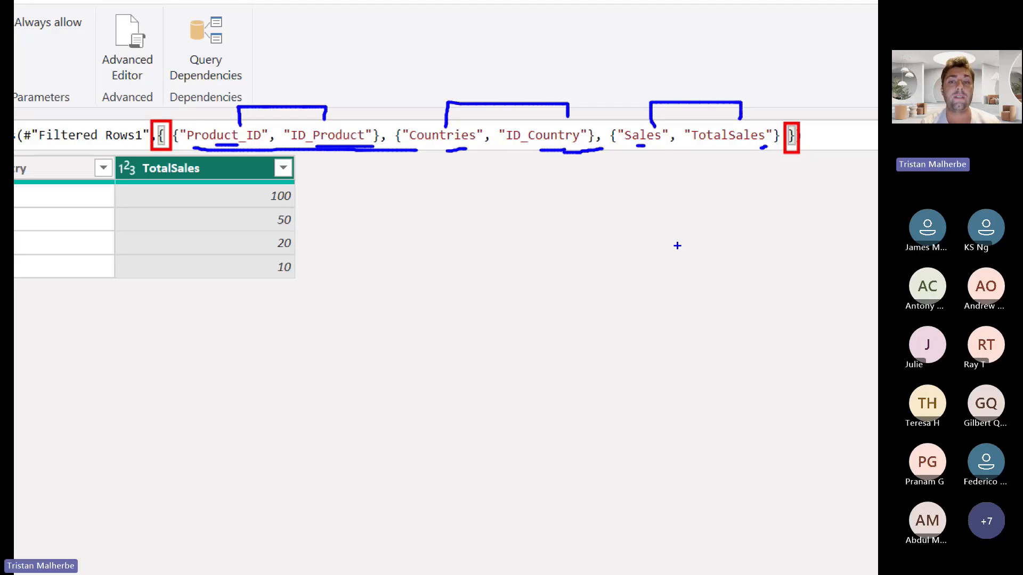
# Exit the annotation view and open the Mapping_Columns query in the Unloaded Queries group
pyautogui.press('Escape')
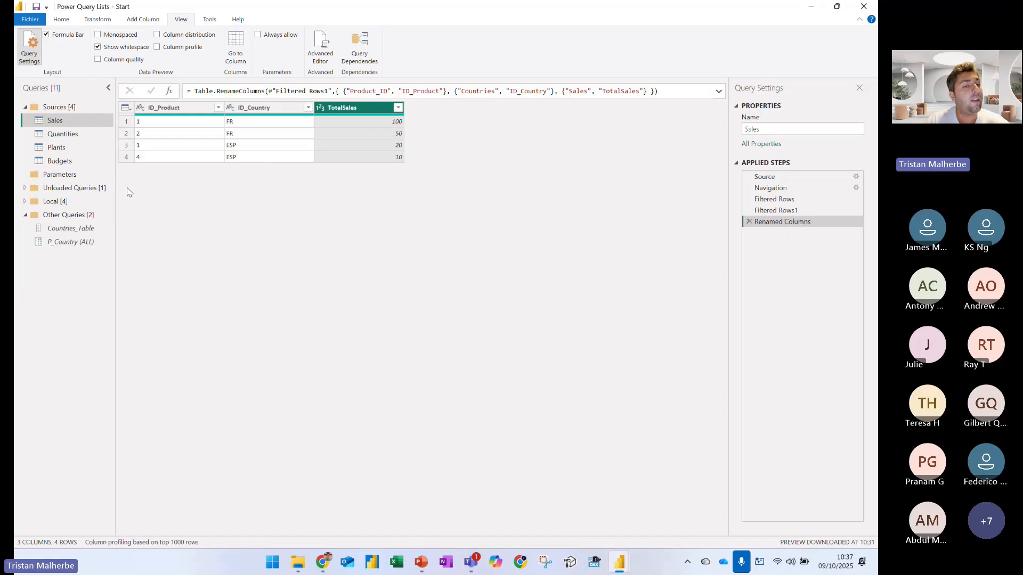
pyautogui.doubleClick(58, 188)
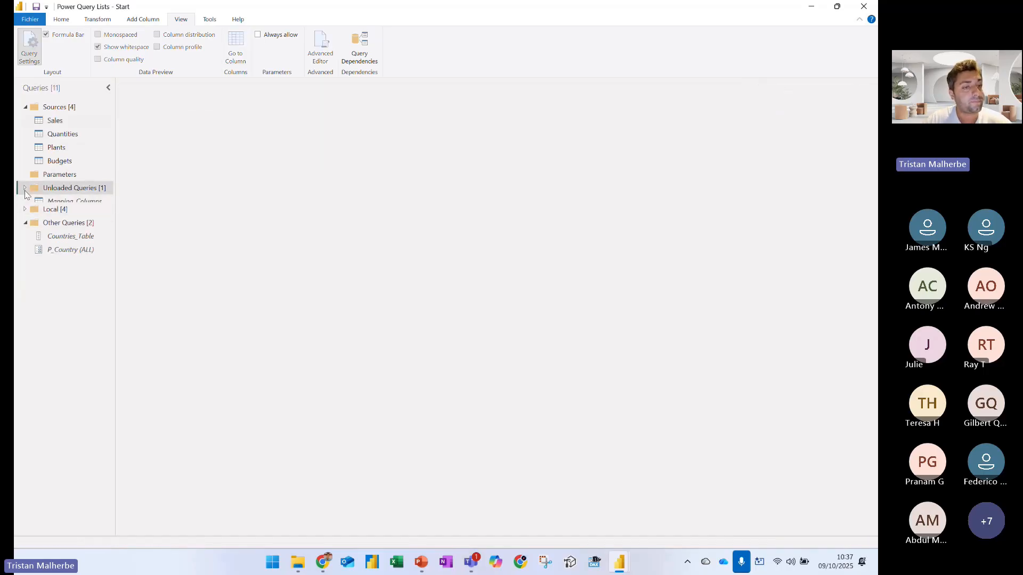
pyautogui.click(42, 203)
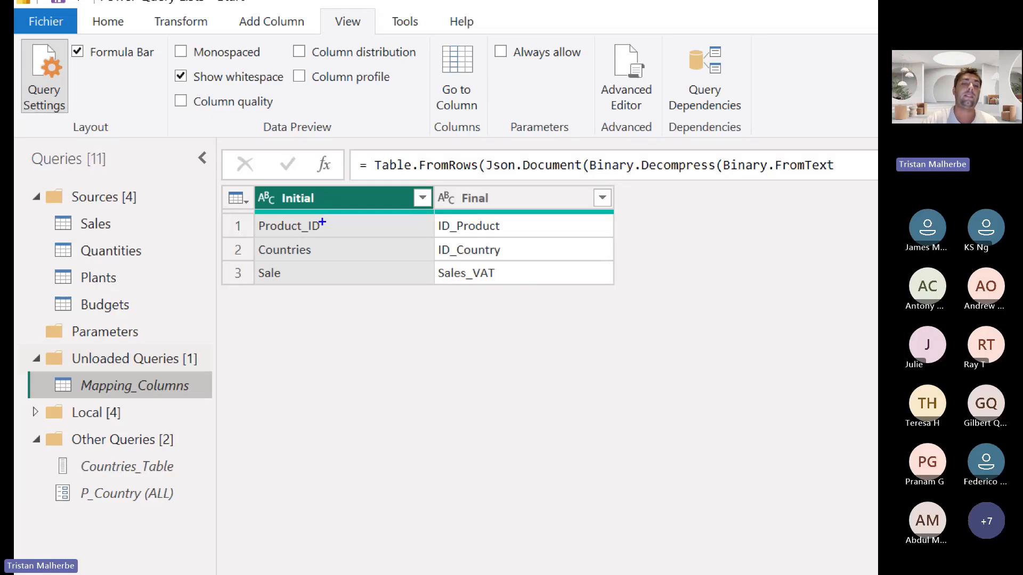
# Outline the Initial and Final columns in blue and draw an arrow from each initial name to its final name
pyautogui.moveTo(257, 193)
pyautogui.mouseDown()
pyautogui.moveTo(257, 275)
pyautogui.moveTo(298, 298)
pyautogui.moveTo(331, 296)
pyautogui.moveTo(336, 208)
pyautogui.moveTo(252, 187)
pyautogui.mouseUp()
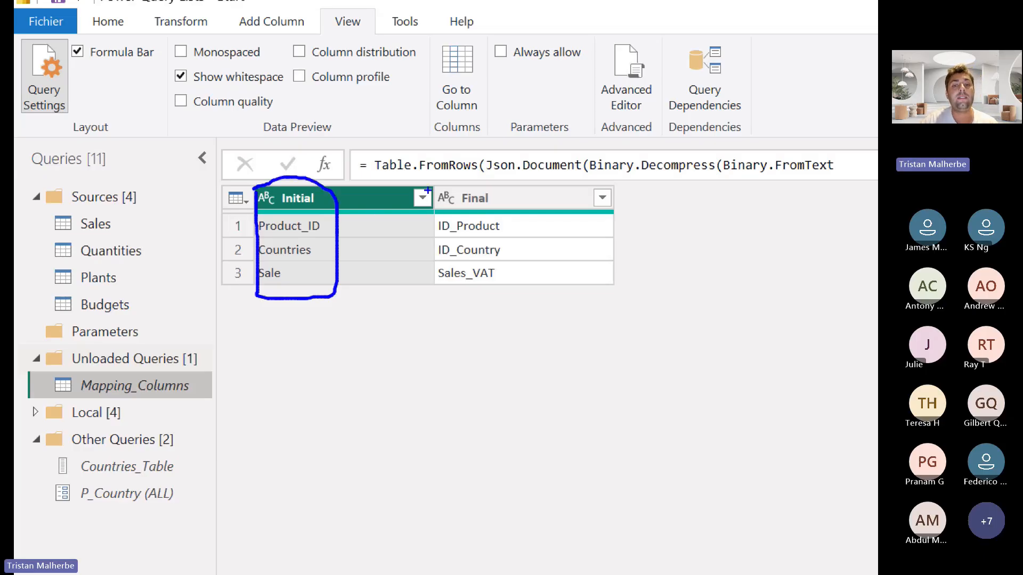
pyautogui.moveTo(428, 185)
pyautogui.mouseDown()
pyautogui.moveTo(427, 313)
pyautogui.moveTo(493, 315)
pyautogui.moveTo(512, 234)
pyautogui.moveTo(509, 193)
pyautogui.moveTo(427, 186)
pyautogui.mouseUp()
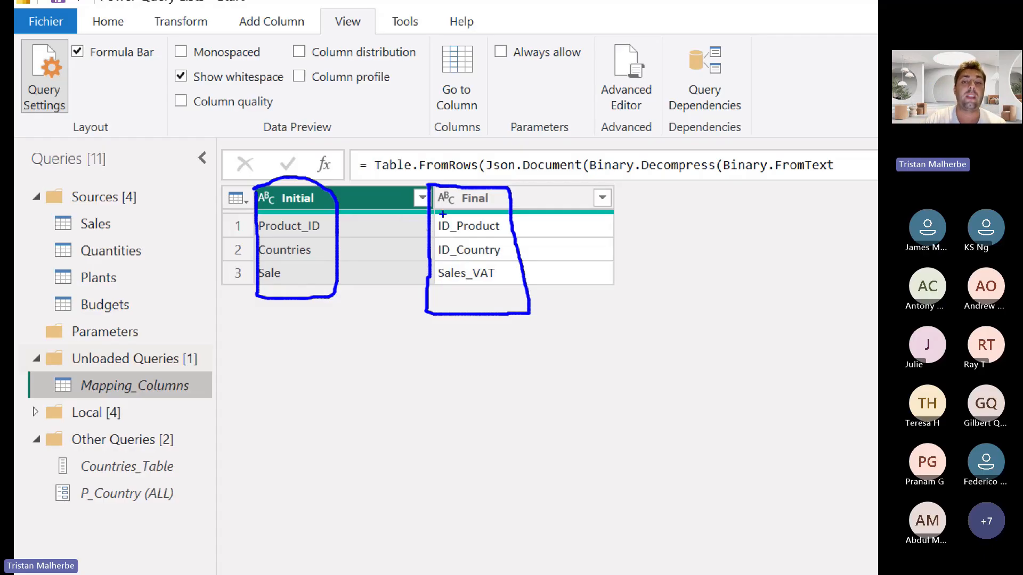
pyautogui.moveTo(454, 211); pyautogui.dragTo(495, 211)
pyautogui.moveTo(367, 234); pyautogui.dragTo(426, 233)
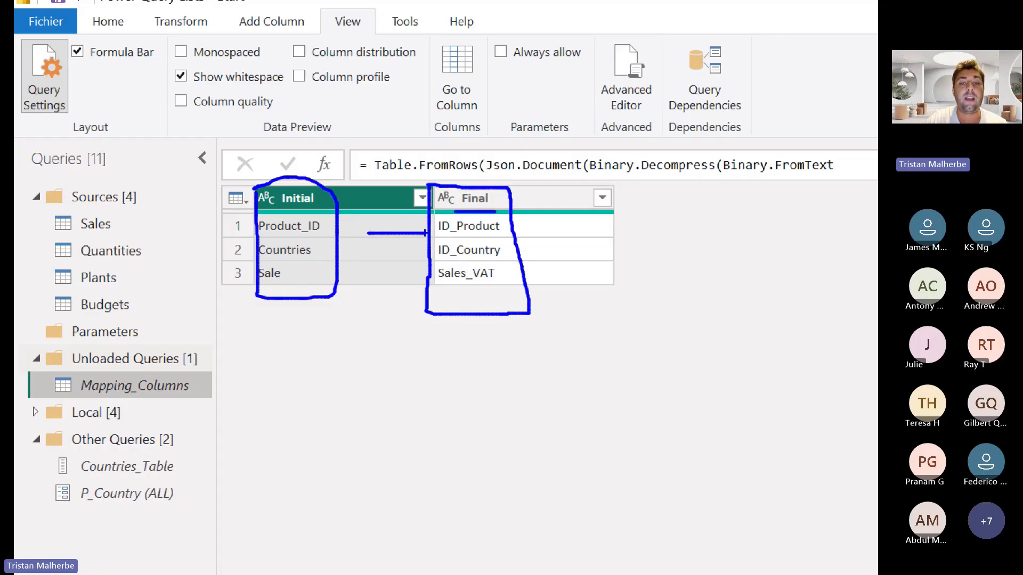
pyautogui.moveTo(367, 249)
pyautogui.mouseDown()
pyautogui.moveTo(437, 252)
pyautogui.moveTo(425, 261)
pyautogui.mouseUp()
pyautogui.moveTo(391, 271); pyautogui.dragTo(420, 273)
pyautogui.moveTo(420, 227)
pyautogui.mouseDown()
pyautogui.moveTo(440, 231)
pyautogui.moveTo(433, 247)
pyautogui.mouseUp()
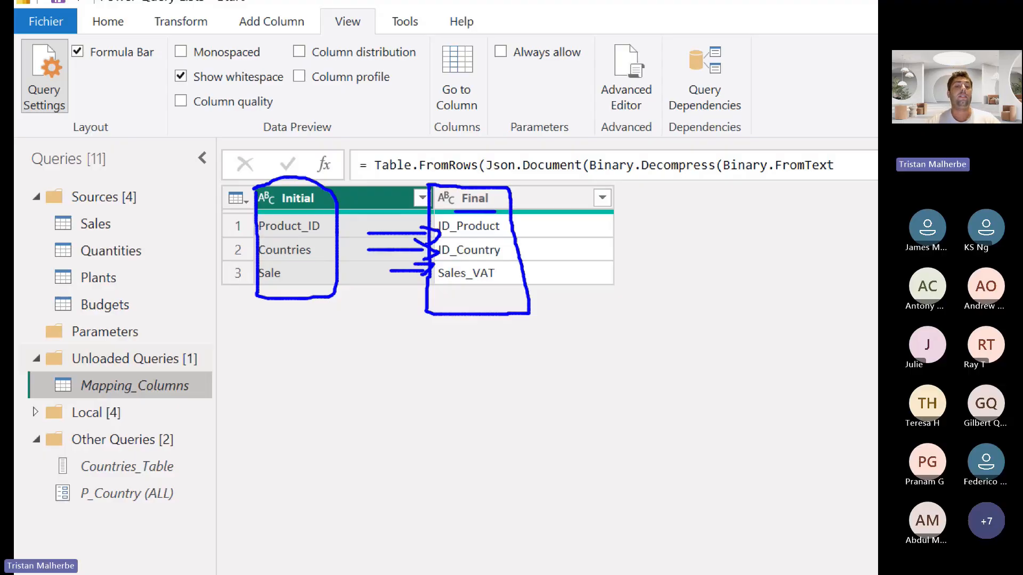
pyautogui.press('Escape')
# Box the whole Mapping_Columns table in blue, point an arrow at it, and add further strokes around its name pairs
pyautogui.hotkey('ctrl', '1')
pyautogui.click(140, 86)
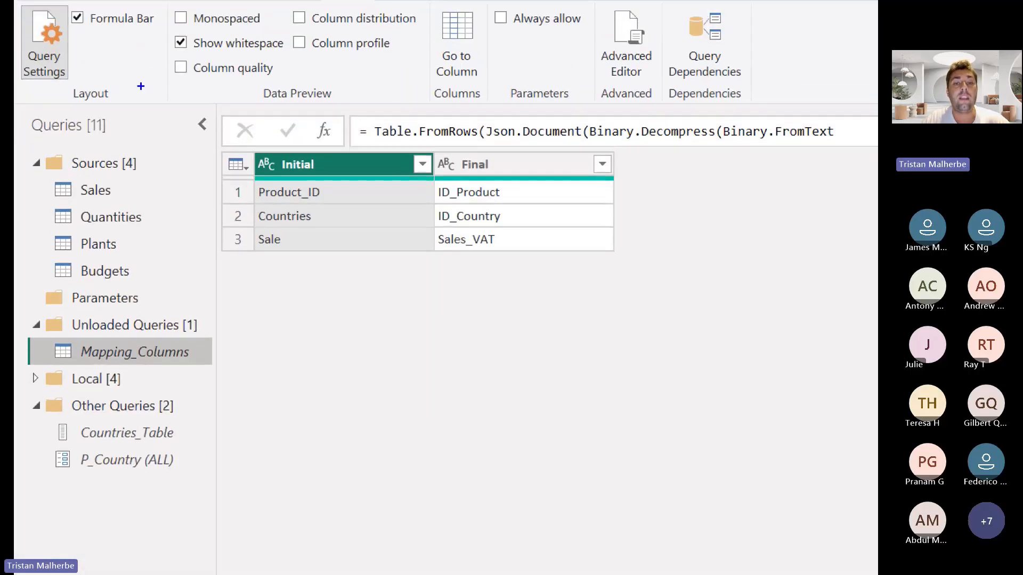
pyautogui.moveTo(241, 145)
pyautogui.mouseDown()
pyautogui.moveTo(439, 259)
pyautogui.moveTo(623, 290)
pyautogui.moveTo(598, 270)
pyautogui.mouseUp()
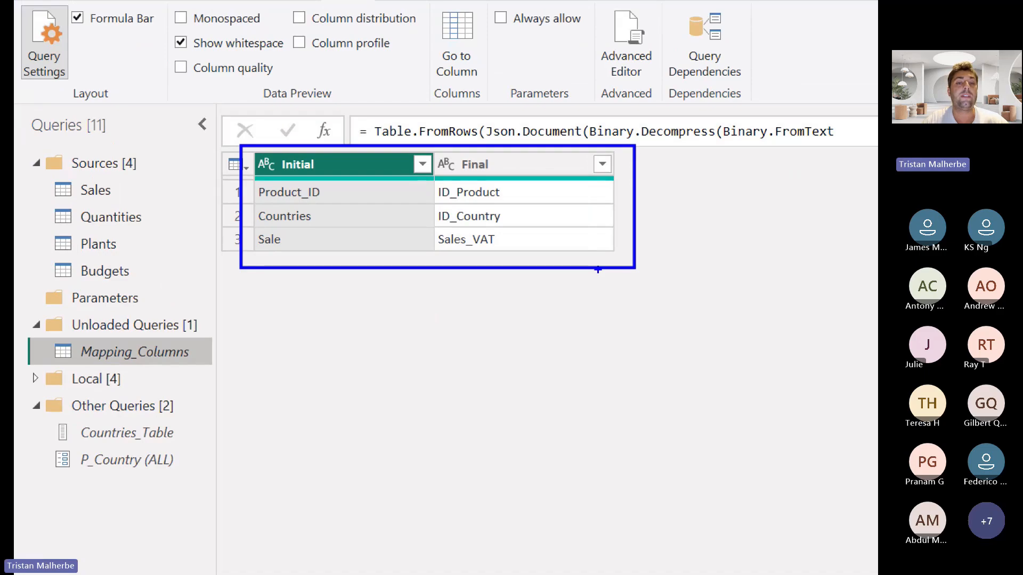
pyautogui.moveTo(456, 276); pyautogui.dragTo(483, 341)
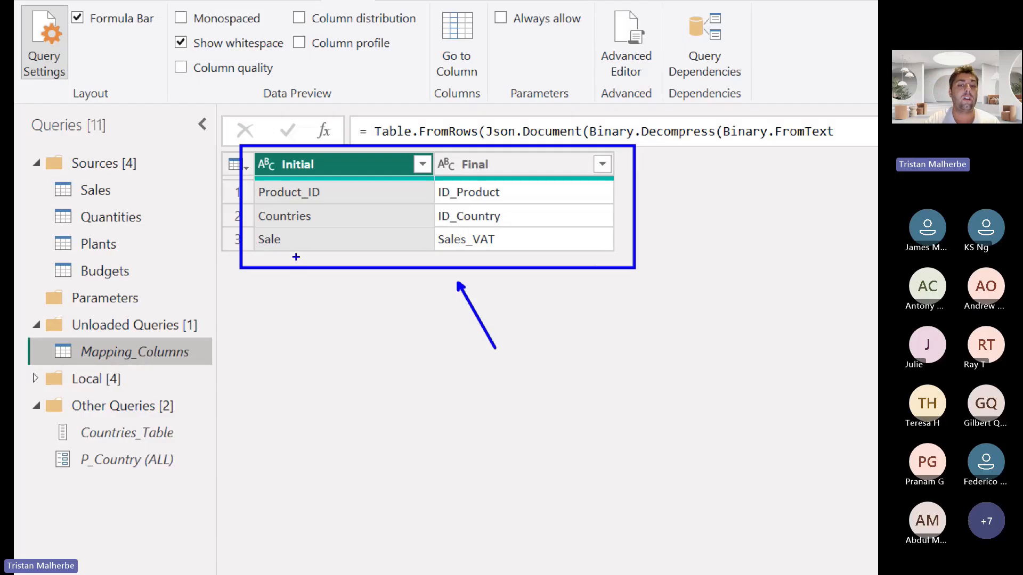
pyautogui.moveTo(277, 266); pyautogui.dragTo(372, 256)
pyautogui.moveTo(324, 336); pyautogui.dragTo(413, 332)
pyautogui.moveTo(309, 239); pyautogui.dragTo(376, 248)
pyautogui.moveTo(336, 203); pyautogui.dragTo(354, 237)
pyautogui.moveTo(411, 202); pyautogui.dragTo(423, 215)
pyautogui.moveTo(516, 172); pyautogui.dragTo(533, 285)
pyautogui.press('Escape')
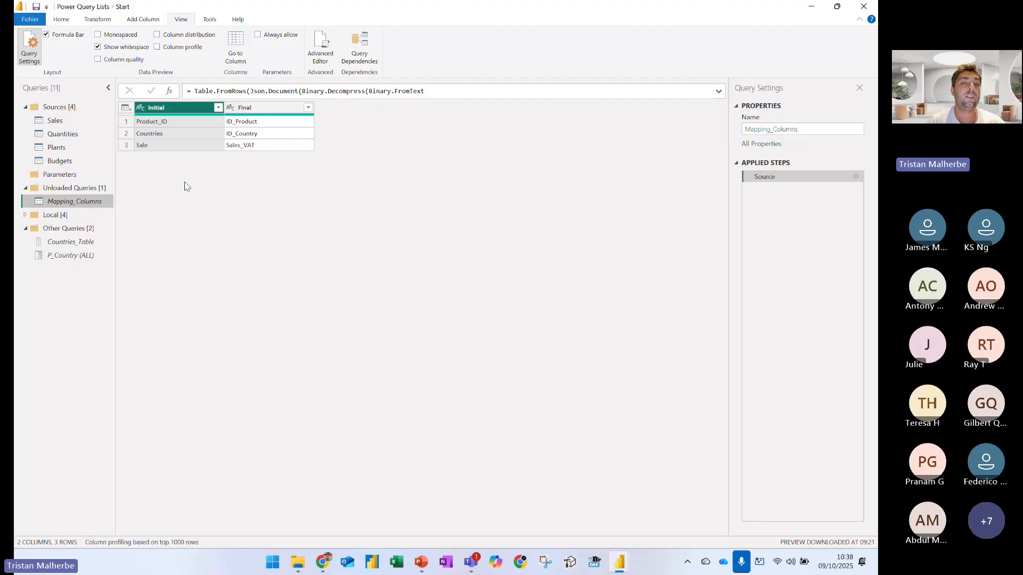
# Open the Sales query and mark in blue the outer curly braces and the name pairs of its Table.RenameColumns list
pyautogui.click(73, 122)
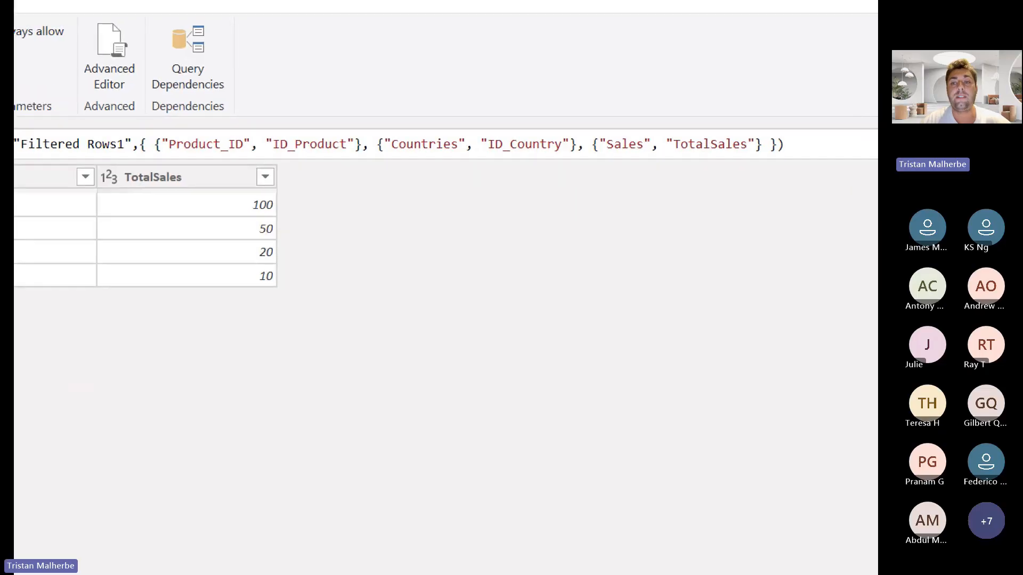
pyautogui.moveTo(132, 130); pyautogui.dragTo(148, 161)
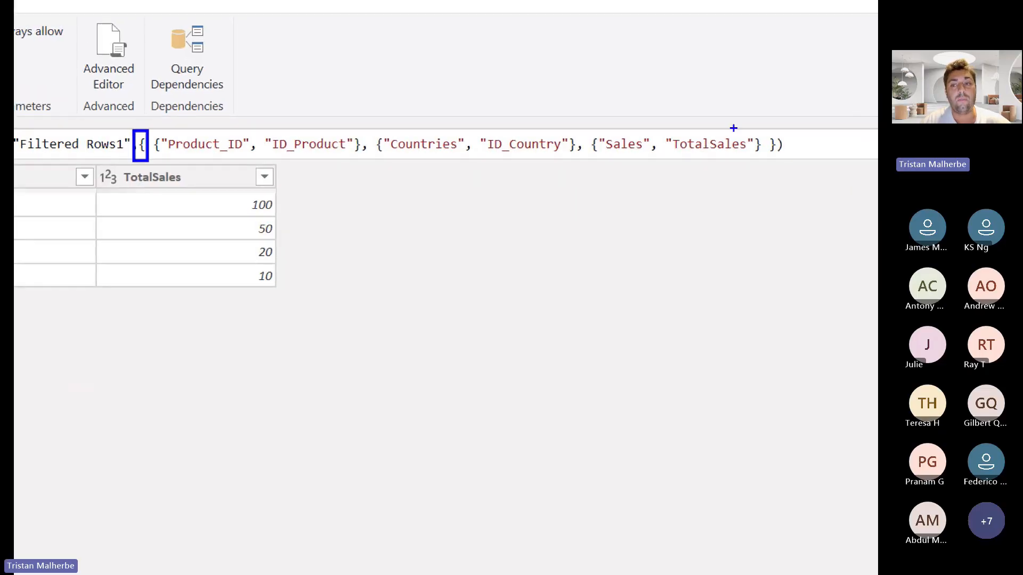
pyautogui.moveTo(763, 130)
pyautogui.mouseDown()
pyautogui.moveTo(779, 155)
pyautogui.moveTo(781, 143)
pyautogui.mouseUp()
pyautogui.moveTo(241, 156)
pyautogui.mouseDown()
pyautogui.moveTo(291, 172)
pyautogui.moveTo(314, 150)
pyautogui.mouseUp()
pyautogui.moveTo(393, 158)
pyautogui.mouseDown()
pyautogui.moveTo(501, 184)
pyautogui.moveTo(548, 166)
pyautogui.moveTo(677, 194)
pyautogui.moveTo(750, 172)
pyautogui.mouseUp()
pyautogui.press('Escape')
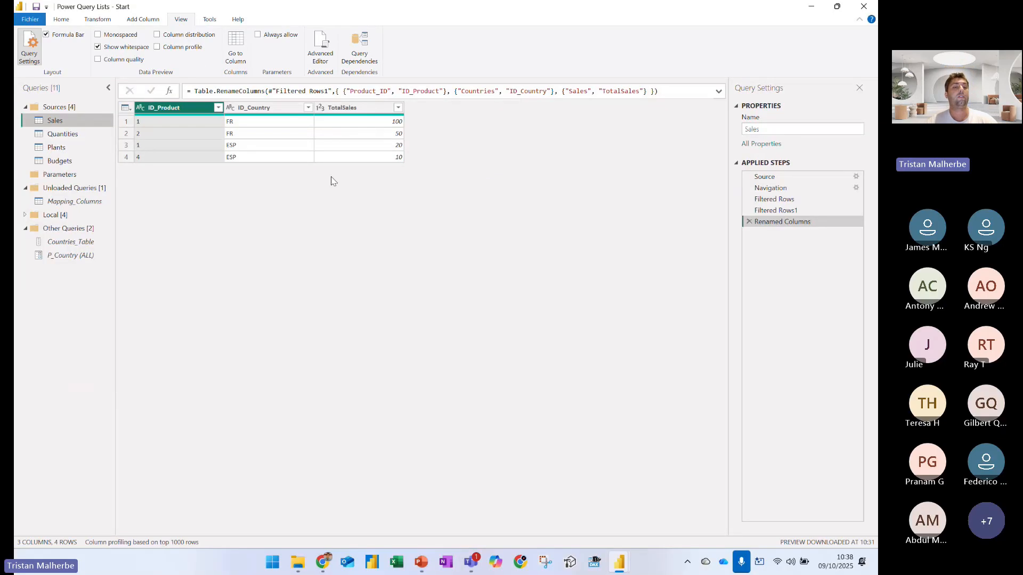
# Return to the Mapping_Columns query, box its name in blue in the query list, and point an arrow at it
pyautogui.click(93, 199)
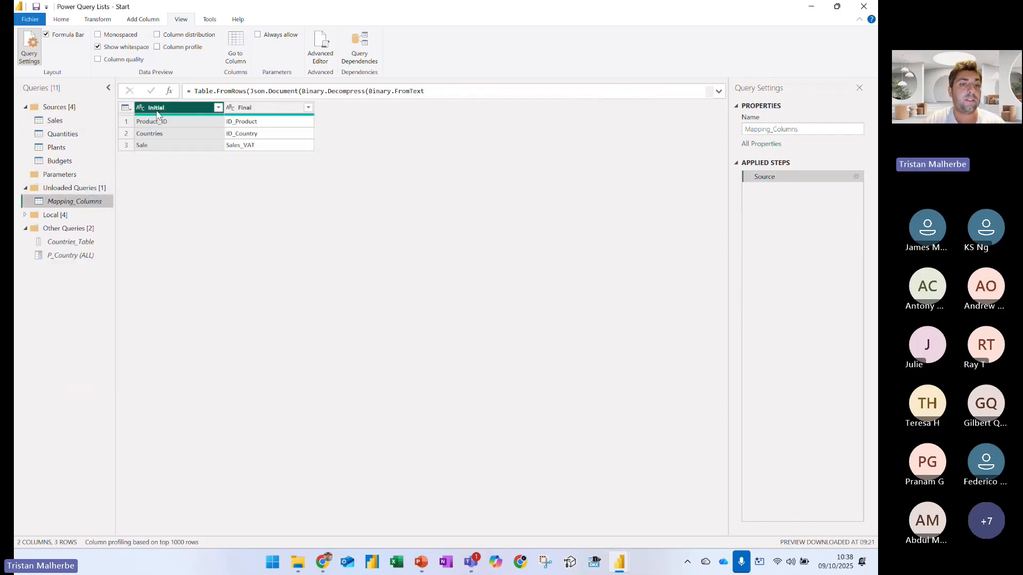
pyautogui.hotkey('ctrl', '1')
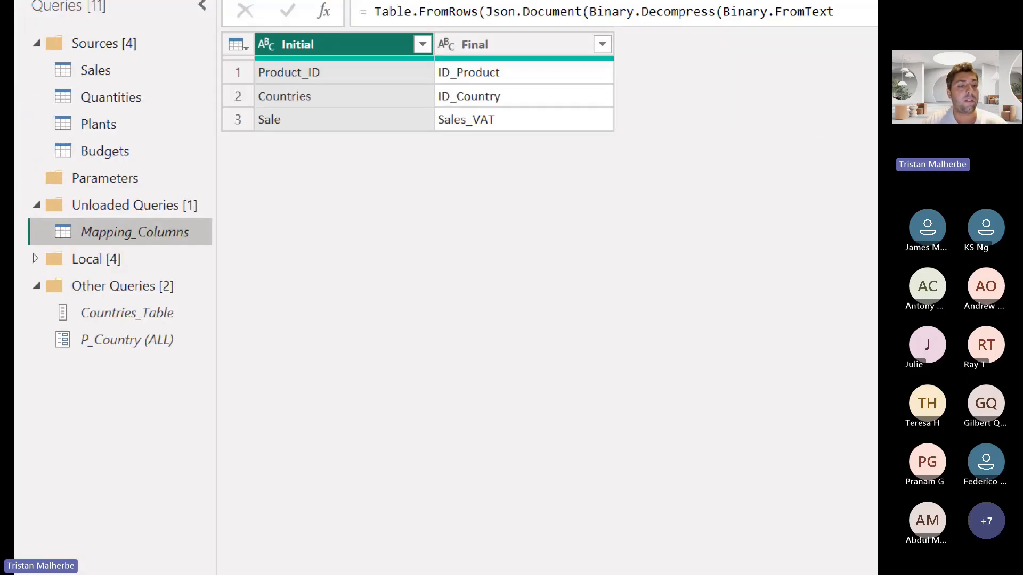
pyautogui.moveTo(29, 191); pyautogui.dragTo(102, 219)
pyautogui.moveTo(273, 327); pyautogui.dragTo(210, 269)
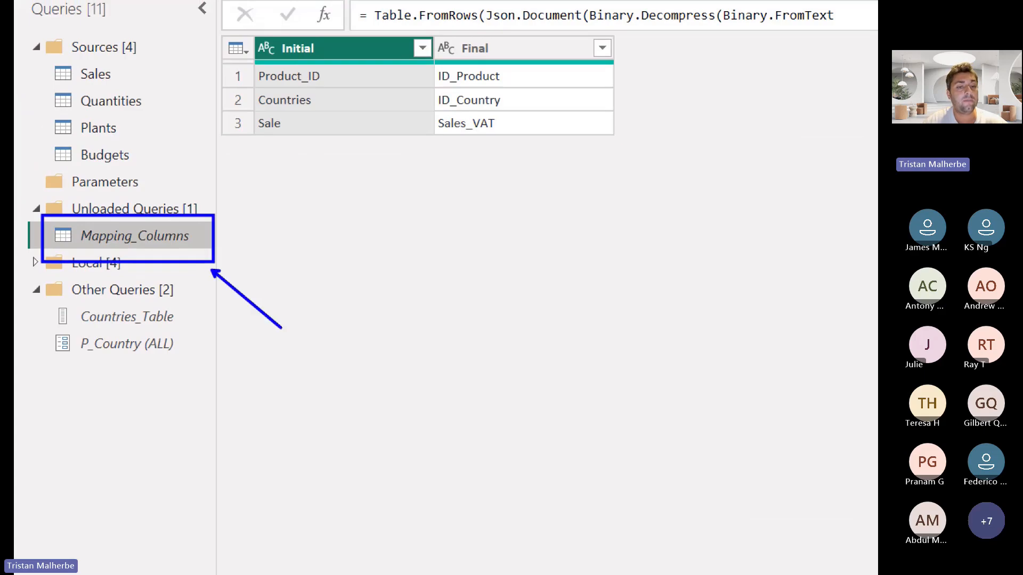
pyautogui.press('Escape')
# Create a new blank query in the Unloaded Queries group
pyautogui.rightClick(69, 266)
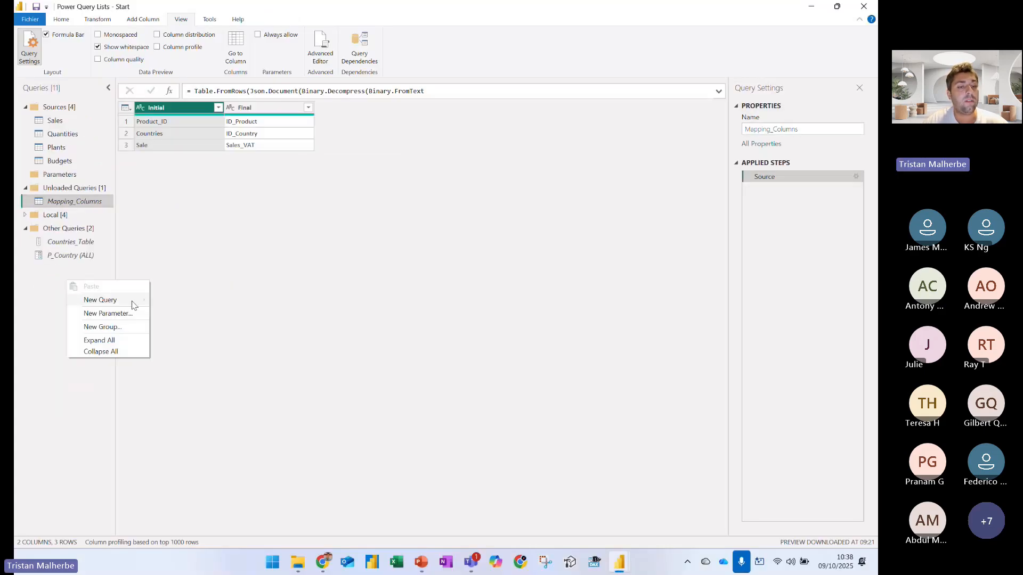
pyautogui.moveTo(131, 303)
pyautogui.click(185, 368)
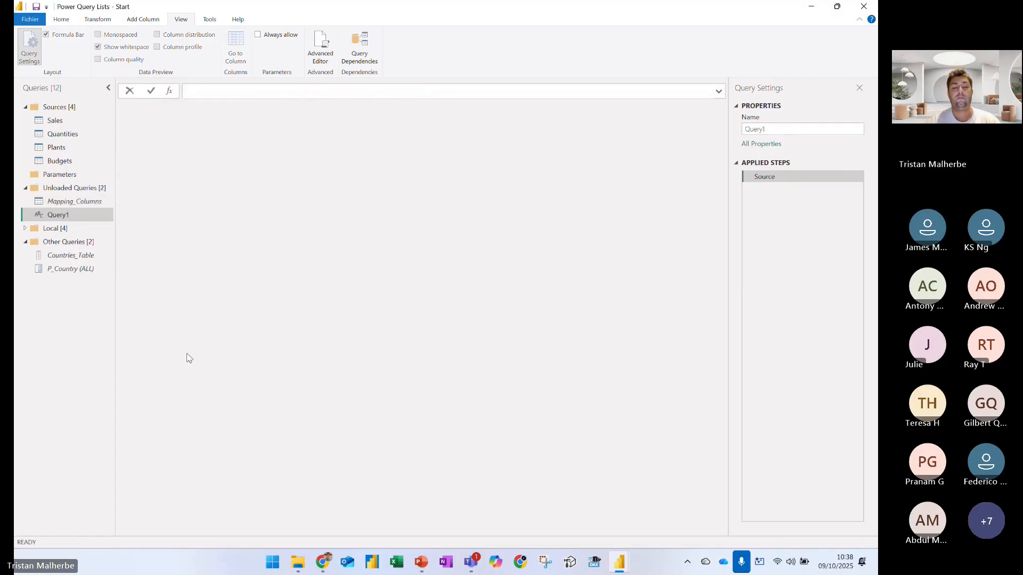
# Define the blank query with the formula = Table.ToRows( Mapping_Columns )
pyautogui.write('Table.')
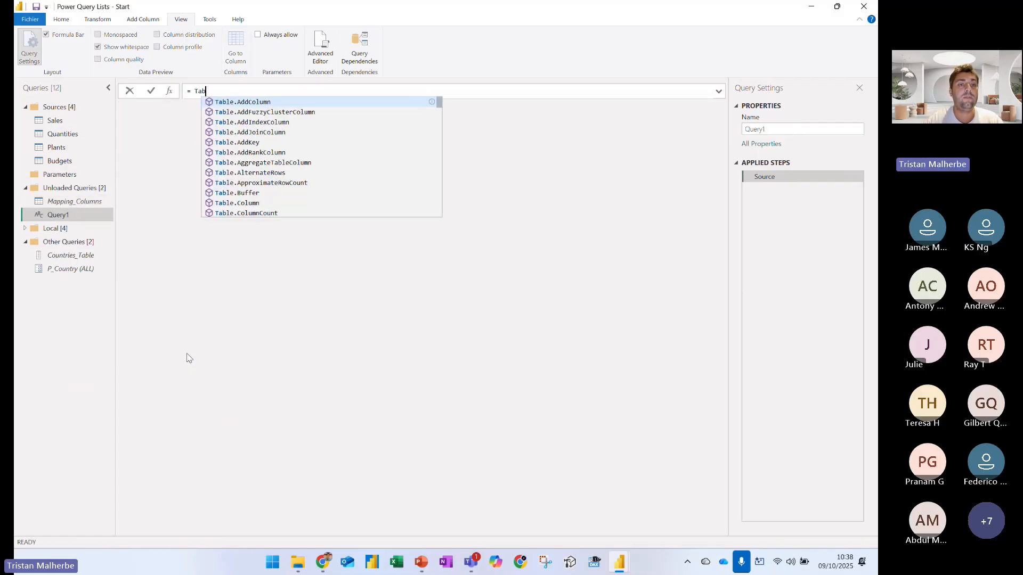
pyautogui.write('ToRows')
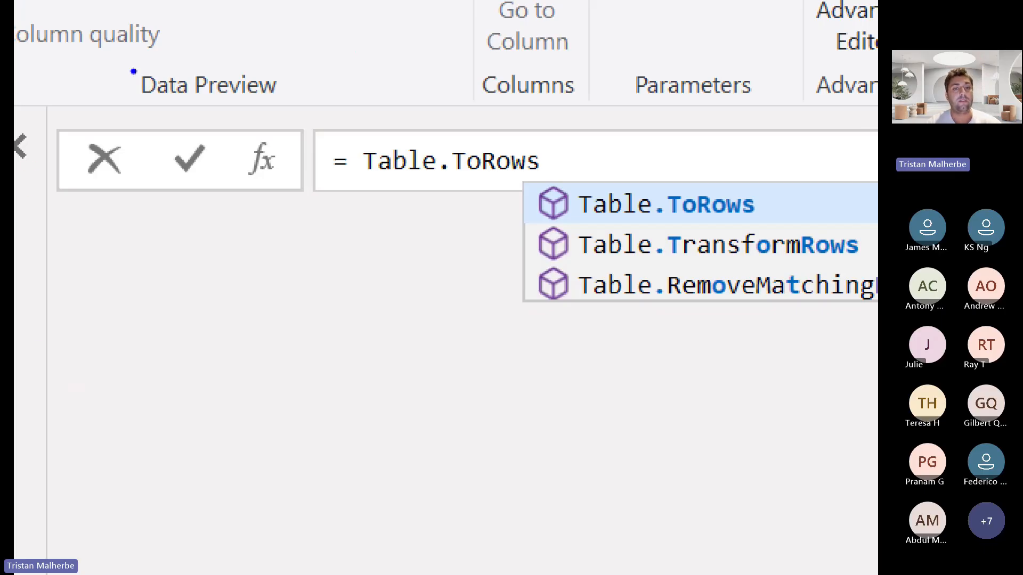
pyautogui.press('Escape')
pyautogui.click(256, 94)
pyautogui.write('( ')
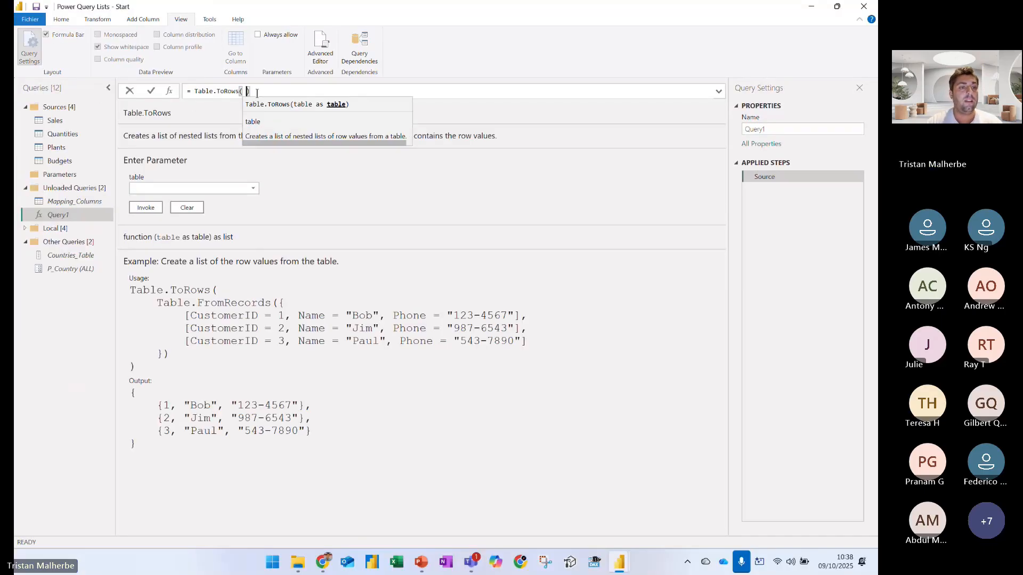
pyautogui.write('Mapping_Columns')
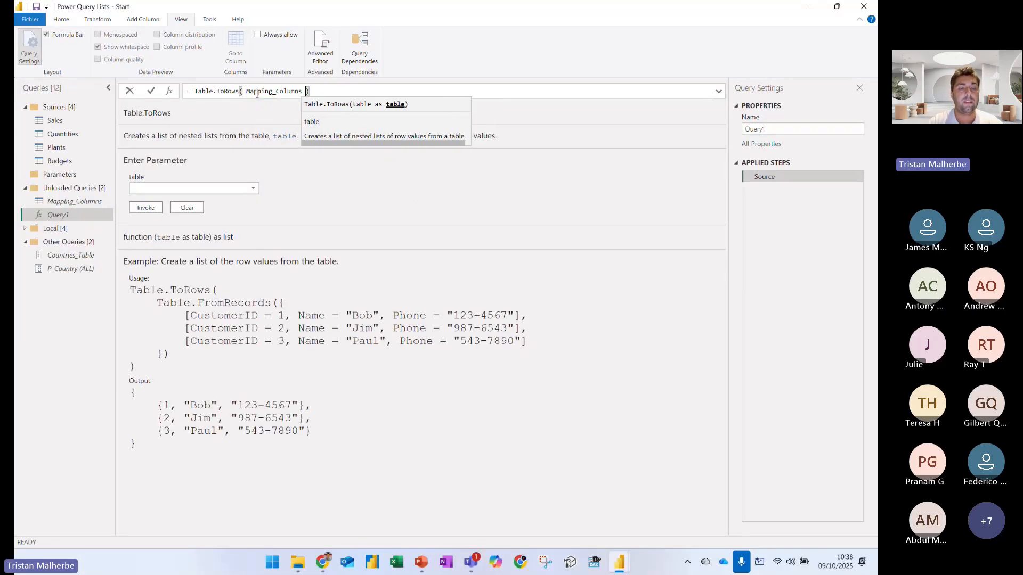
pyautogui.hotkey('shift', 'Home')
pyautogui.press('BackSpace')
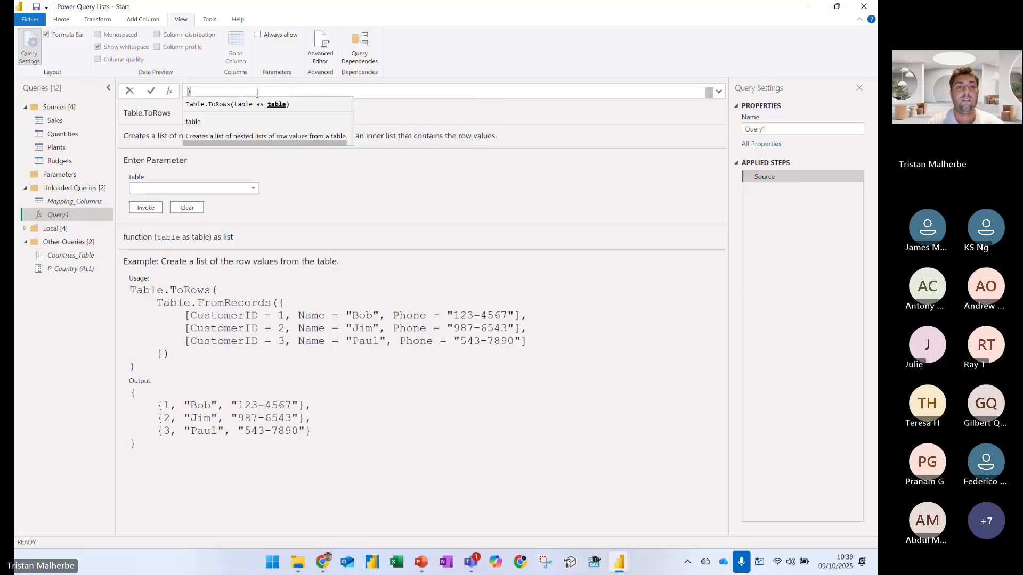
pyautogui.hotkey('ctrl', 'z')
pyautogui.press('Return')
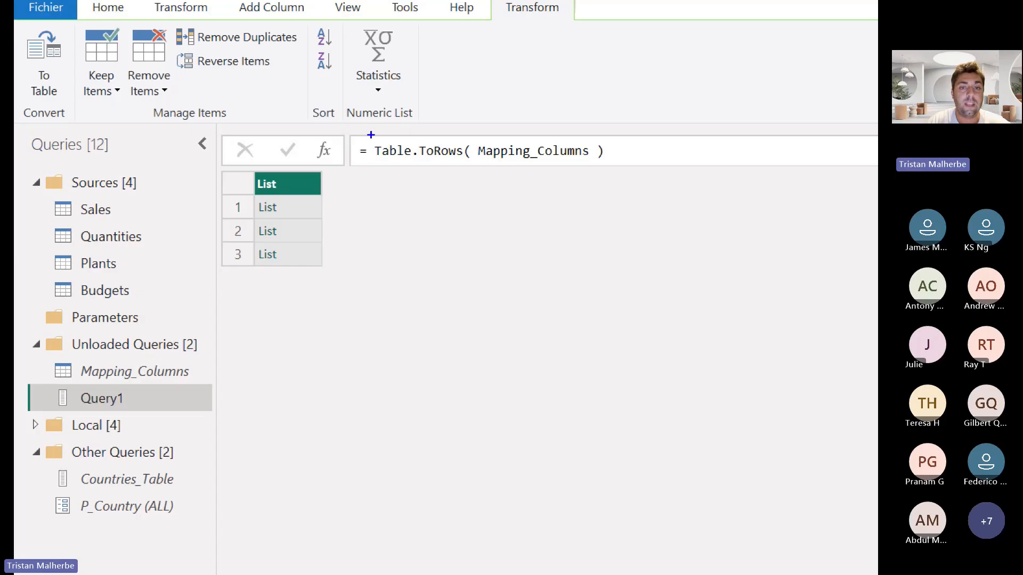
# Box the Table.ToRows formula and the Query1 list icon in blue, and bracket the three nested lists
pyautogui.moveTo(364, 133); pyautogui.dragTo(642, 171)
pyautogui.moveTo(41, 384); pyautogui.dragTo(78, 415)
pyautogui.moveTo(287, 207)
pyautogui.mouseDown()
pyautogui.moveTo(309, 206)
pyautogui.moveTo(293, 261)
pyautogui.mouseUp()
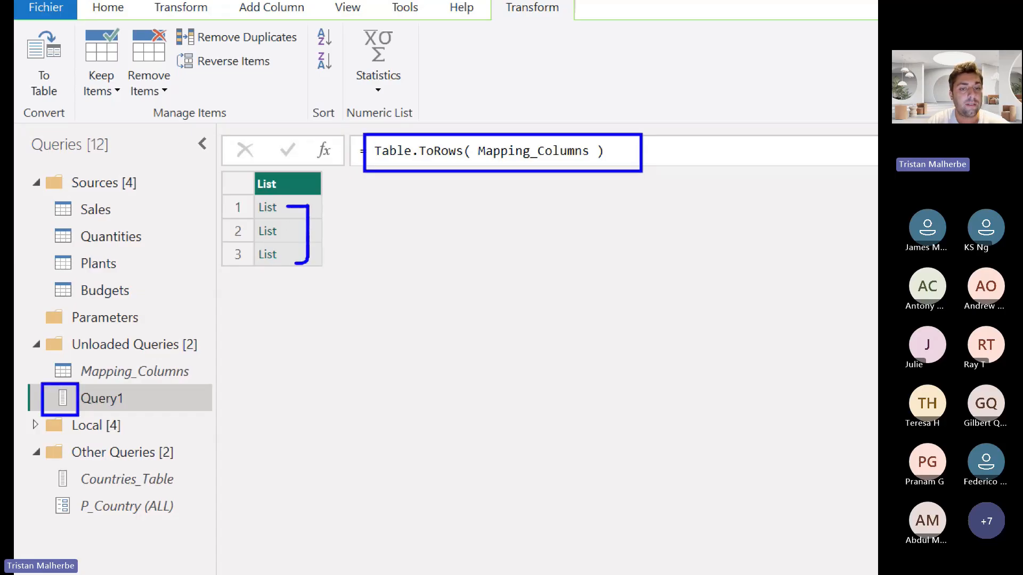
# Preview each of the three nested lists in an enlarged preview pane, marking Product_ID in the first one in blue
pyautogui.click(156, 123)
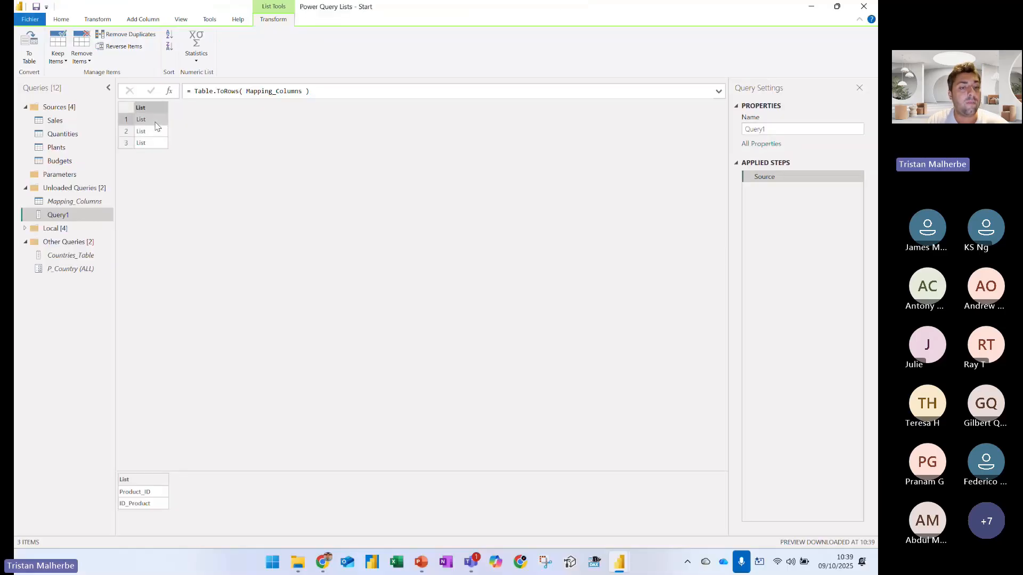
pyautogui.moveTo(176, 235); pyautogui.dragTo(177, 158)
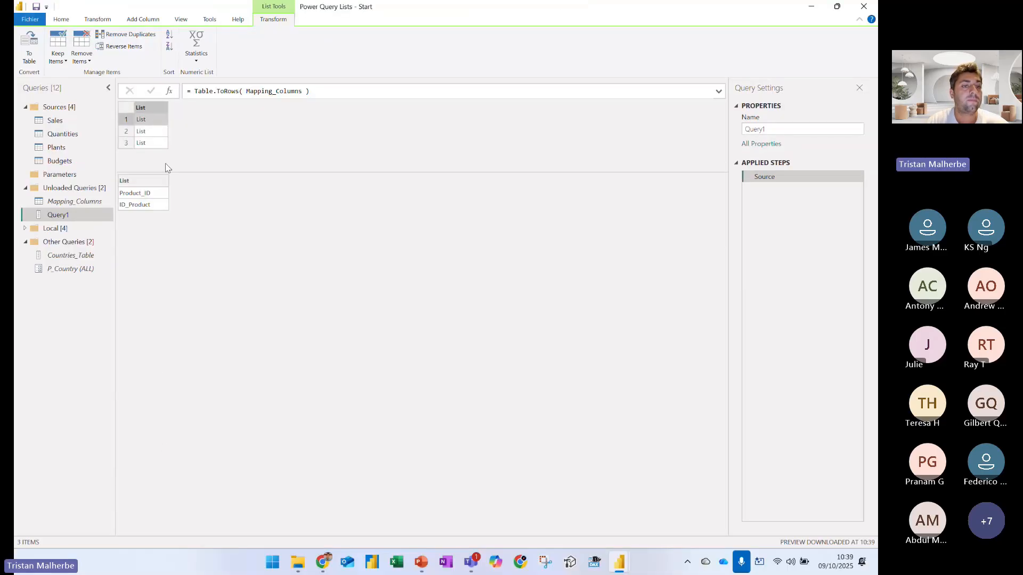
pyautogui.moveTo(299, 298); pyautogui.dragTo(358, 291)
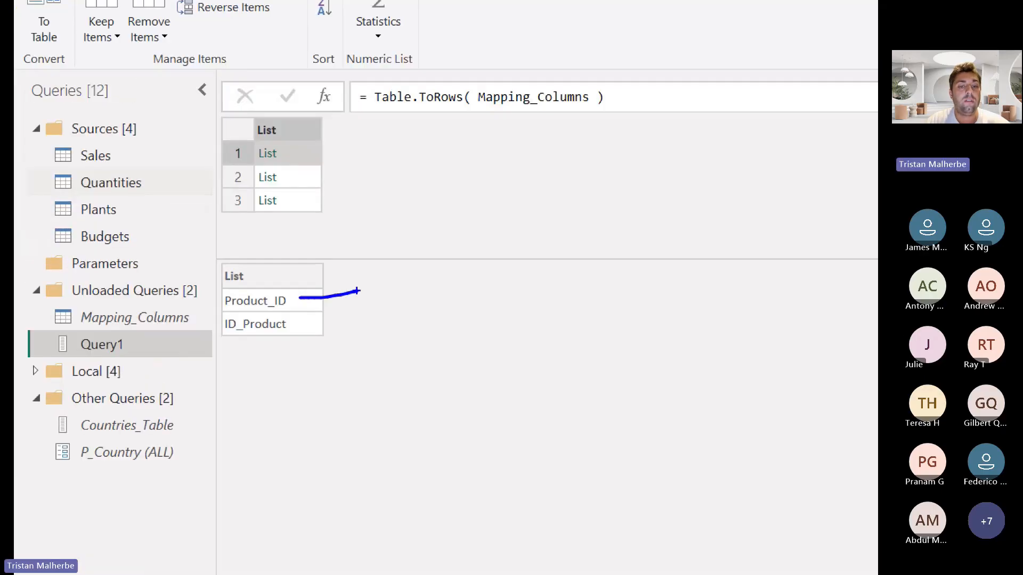
pyautogui.click(269, 177)
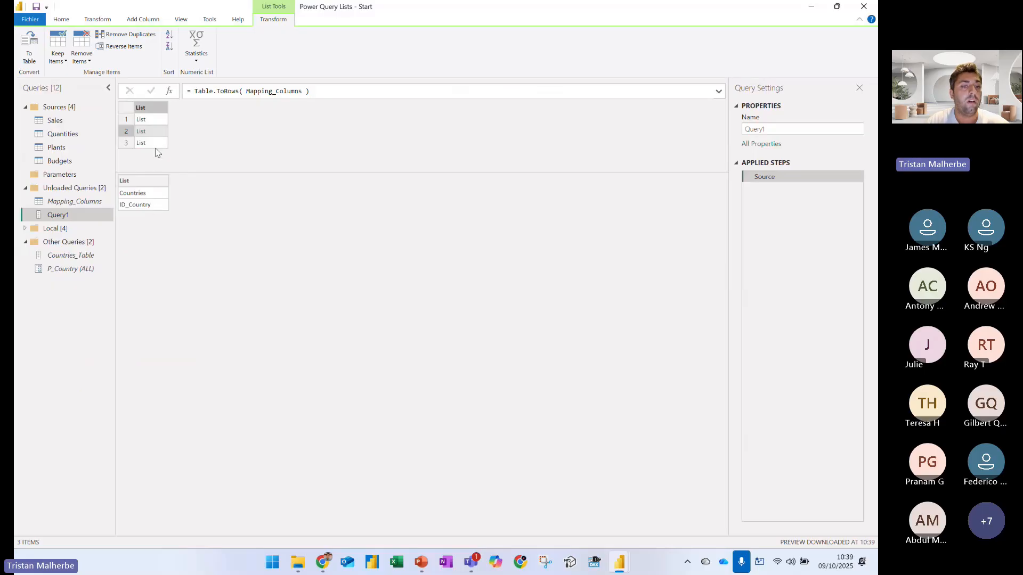
pyautogui.click(155, 148)
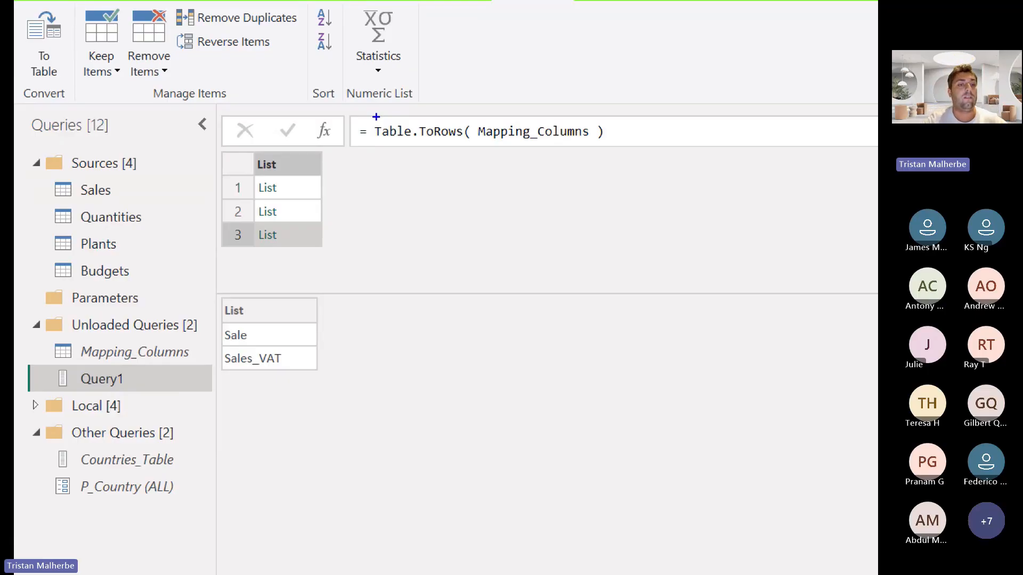
# Open the Sales query, underline RenameColumns in blue, and box the list of column-name pairs in its formula
pyautogui.click(126, 191)
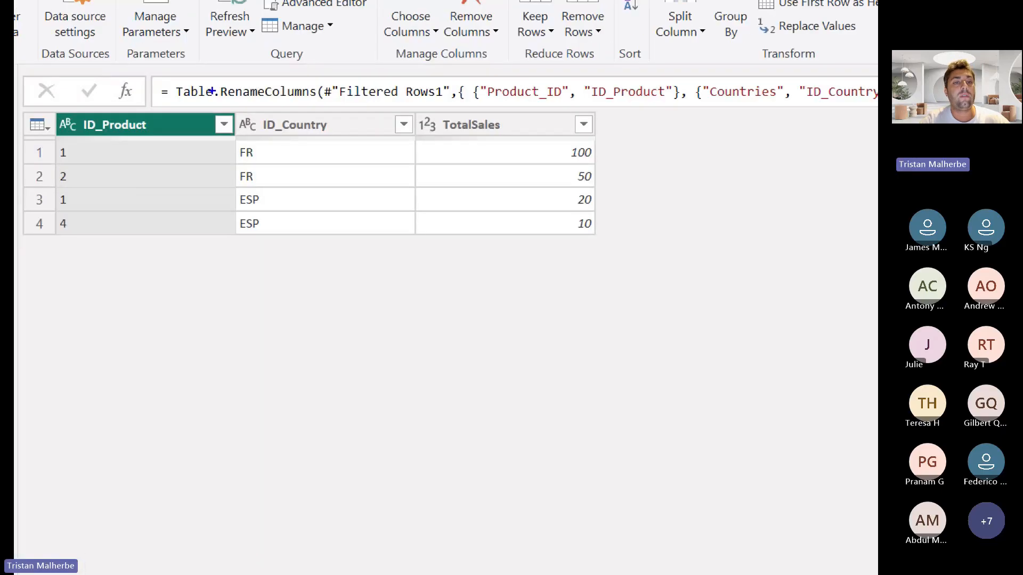
pyautogui.moveTo(218, 98); pyautogui.dragTo(279, 98)
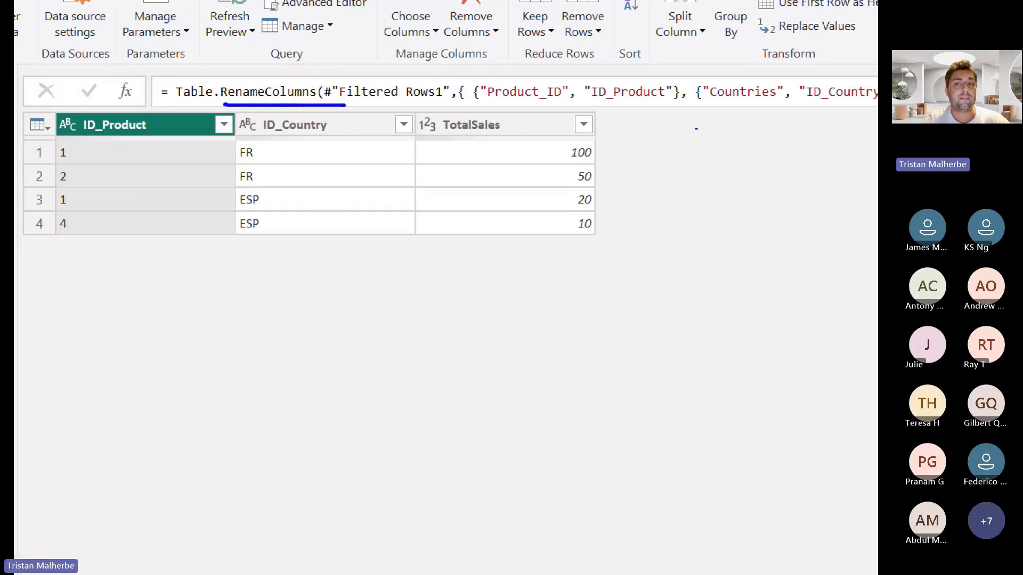
pyautogui.moveTo(447, 78)
pyautogui.mouseDown()
pyautogui.moveTo(689, 154)
pyautogui.moveTo(877, 108)
pyautogui.mouseUp()
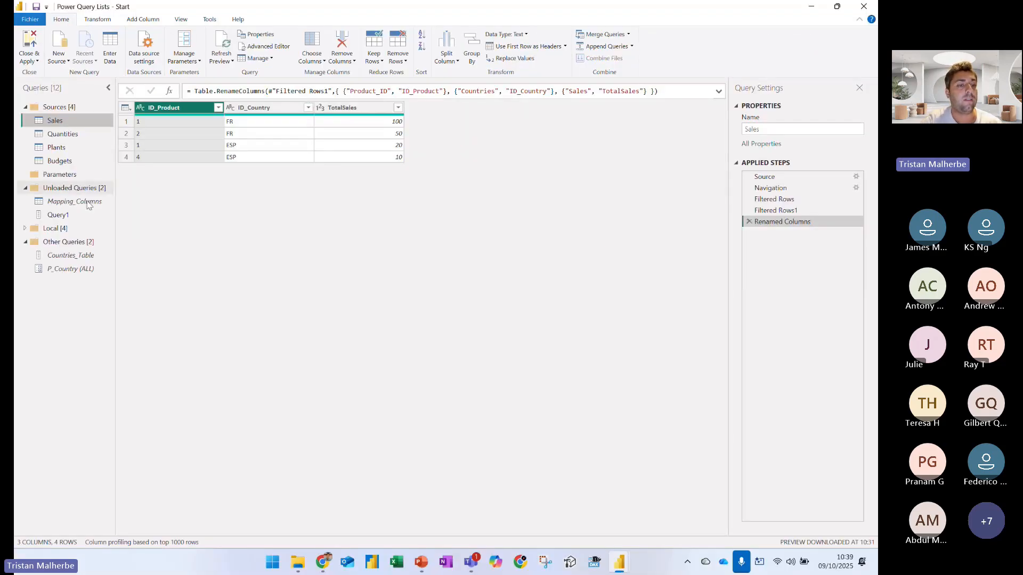
# Open Query1 and preview the contents of each of its three nested lists again
pyautogui.click(58, 215)
pyautogui.click(157, 131)
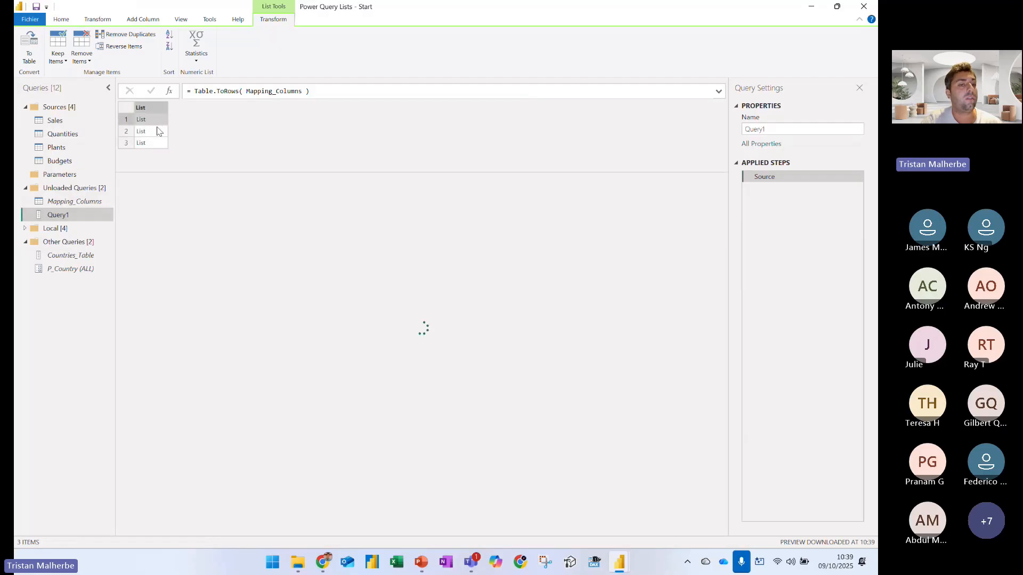
pyautogui.click(157, 142)
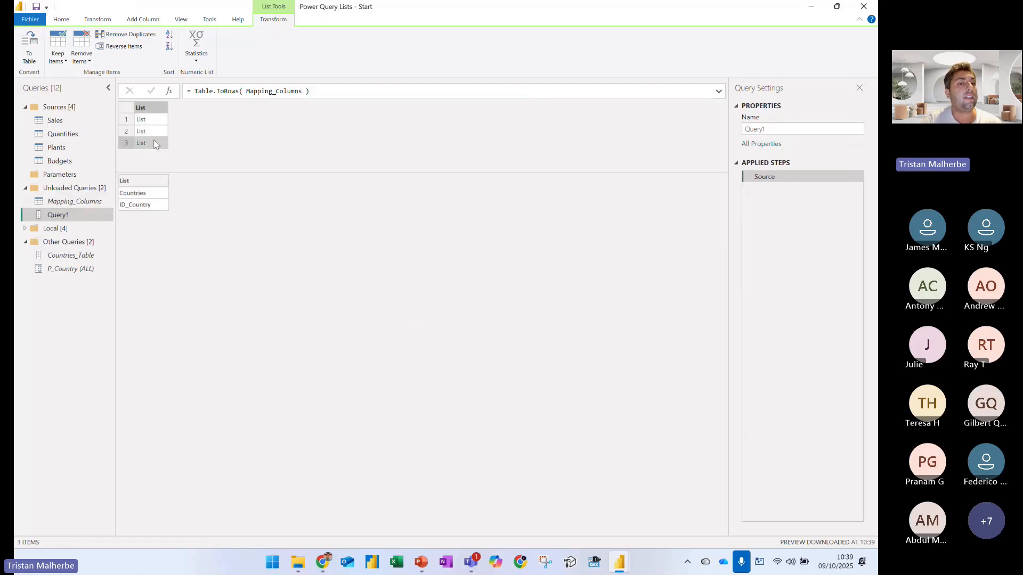
pyautogui.click(154, 122)
pyautogui.click(154, 132)
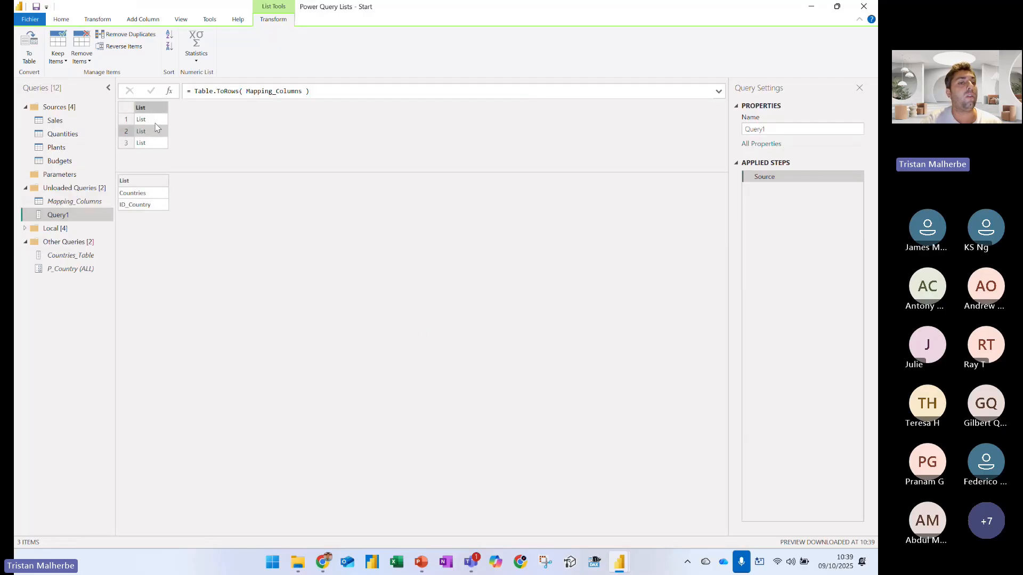
pyautogui.click(154, 122)
pyautogui.click(155, 132)
pyautogui.click(155, 143)
pyautogui.click(155, 131)
pyautogui.click(155, 120)
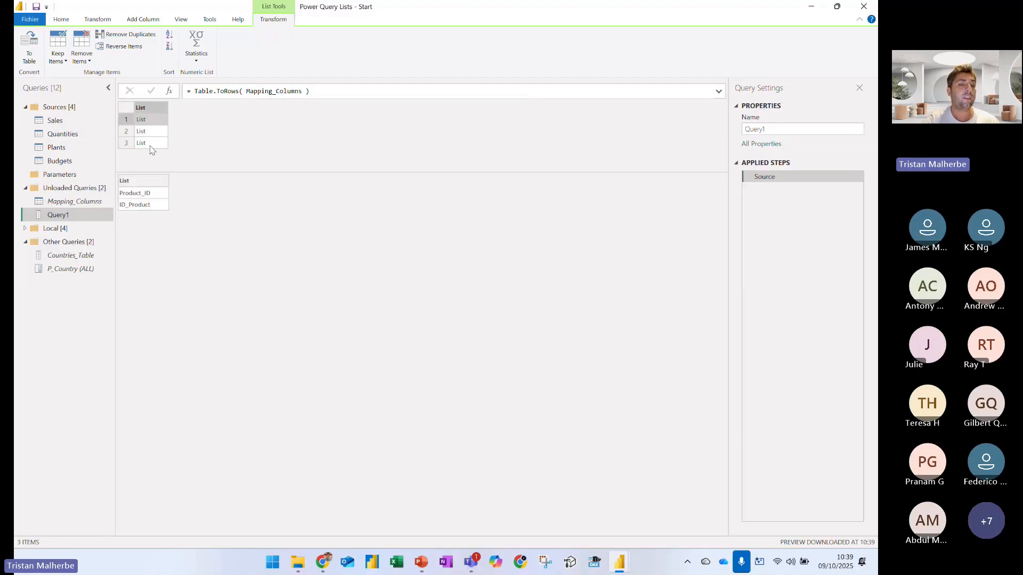
# Delete Query1 from the Unloaded Queries group
pyautogui.rightClick(69, 216)
pyautogui.click(107, 246)
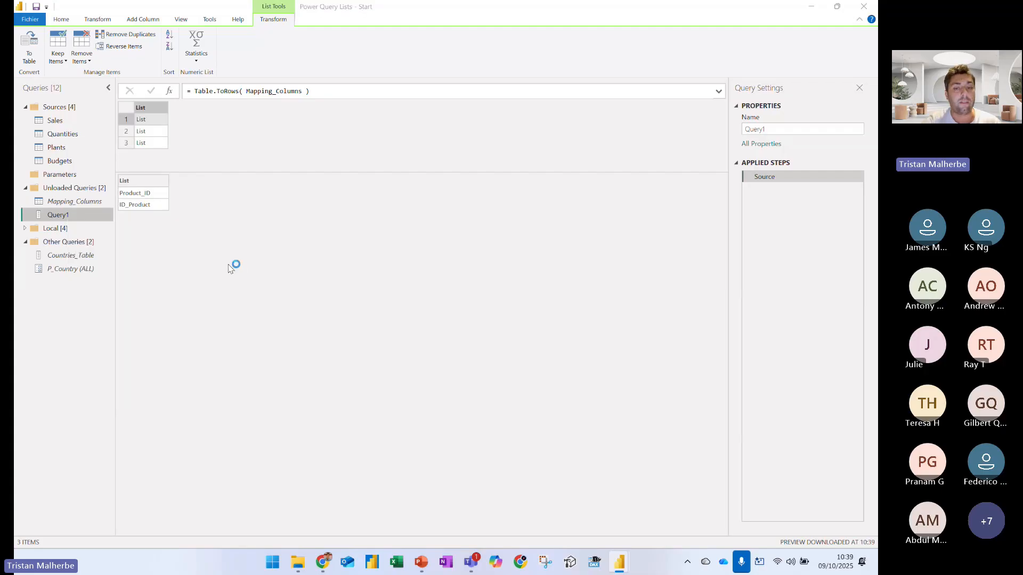
pyautogui.click(489, 300)
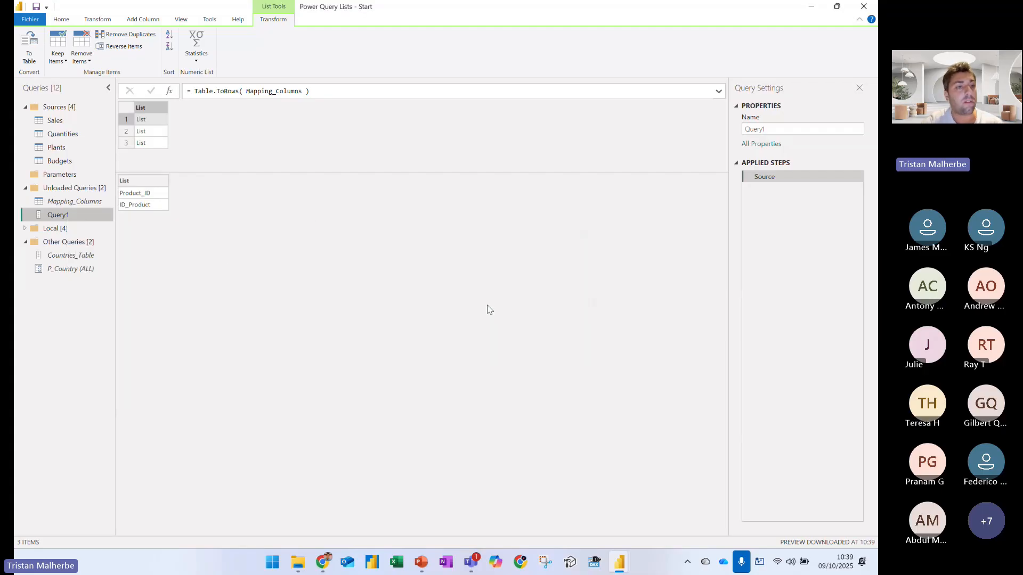
# Open the Sales query and mark the hard-coded list of column-name pairs in its Renamed Columns formula
pyautogui.click(56, 121)
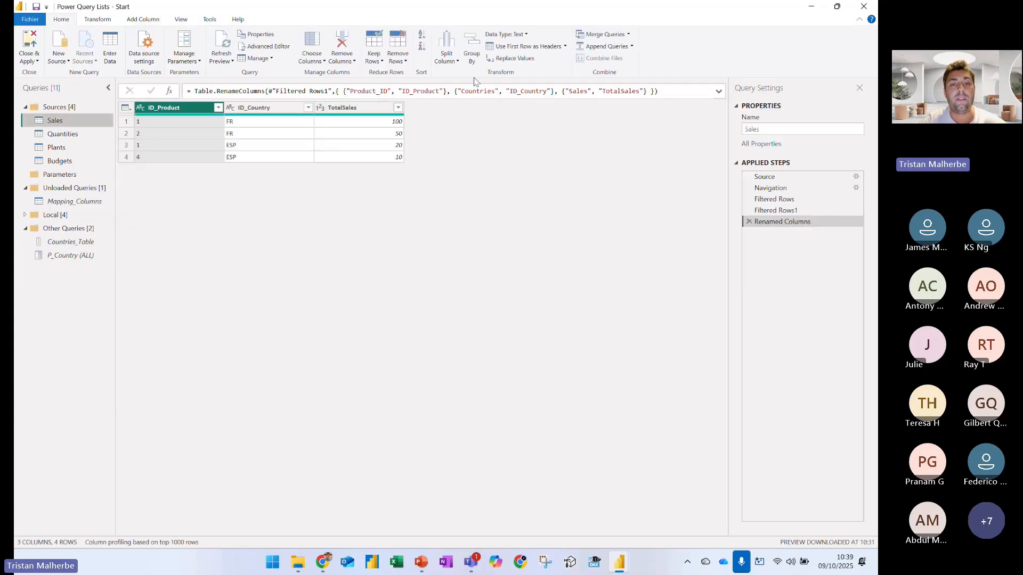
pyautogui.hotkey('ctrl', '1')
pyautogui.click(291, 139)
pyautogui.moveTo(168, 159); pyautogui.dragTo(822, 210)
pyautogui.moveTo(689, 235); pyautogui.dragTo(742, 301)
pyautogui.press('Escape')
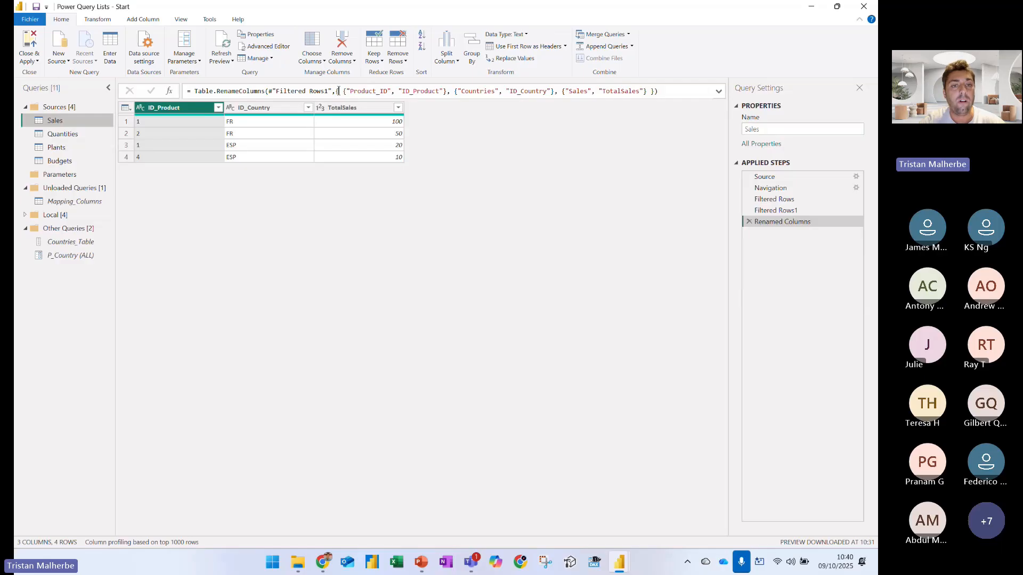
# Delete the hard-coded list of name pairs from the rename formula, and underline Table.RenameColumns and its Filtered Rows1 argument in blue
pyautogui.moveTo(336, 91); pyautogui.dragTo(681, 94)
pyautogui.press('BackSpace')
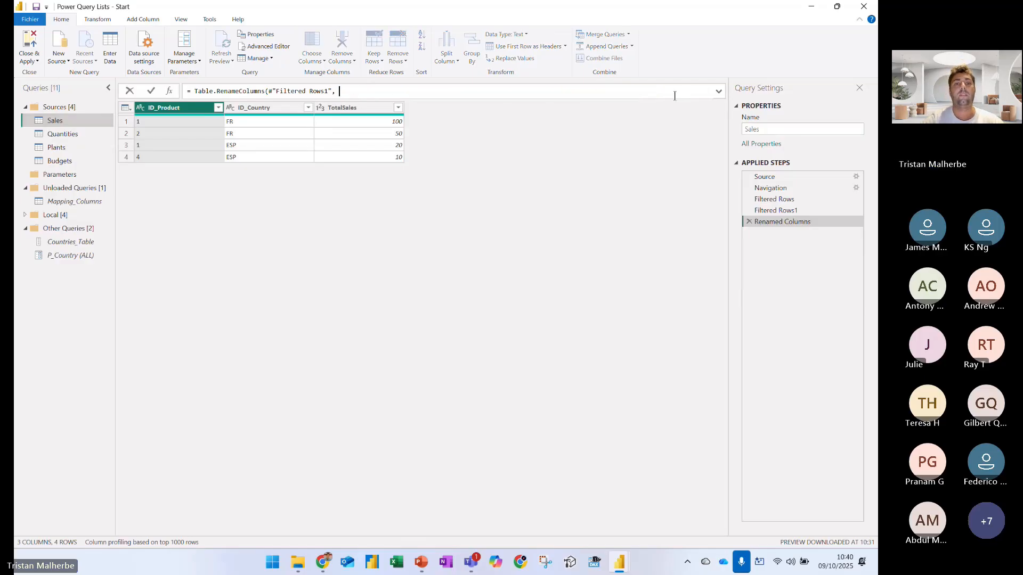
pyautogui.hotkey('ctrl', '1')
pyautogui.moveTo(180, 127); pyautogui.dragTo(321, 126)
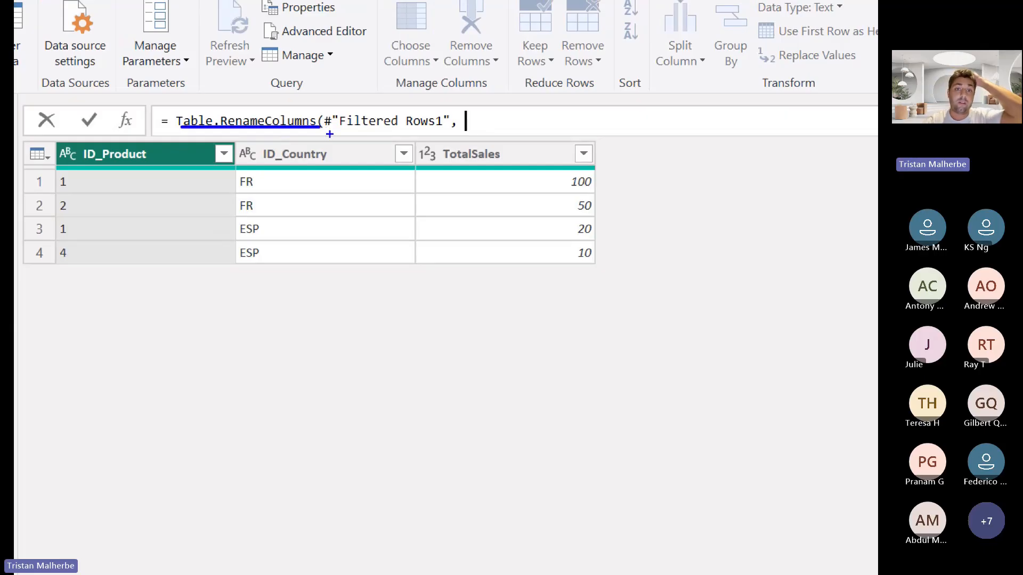
pyautogui.moveTo(331, 132); pyautogui.dragTo(381, 132)
pyautogui.press('Escape')
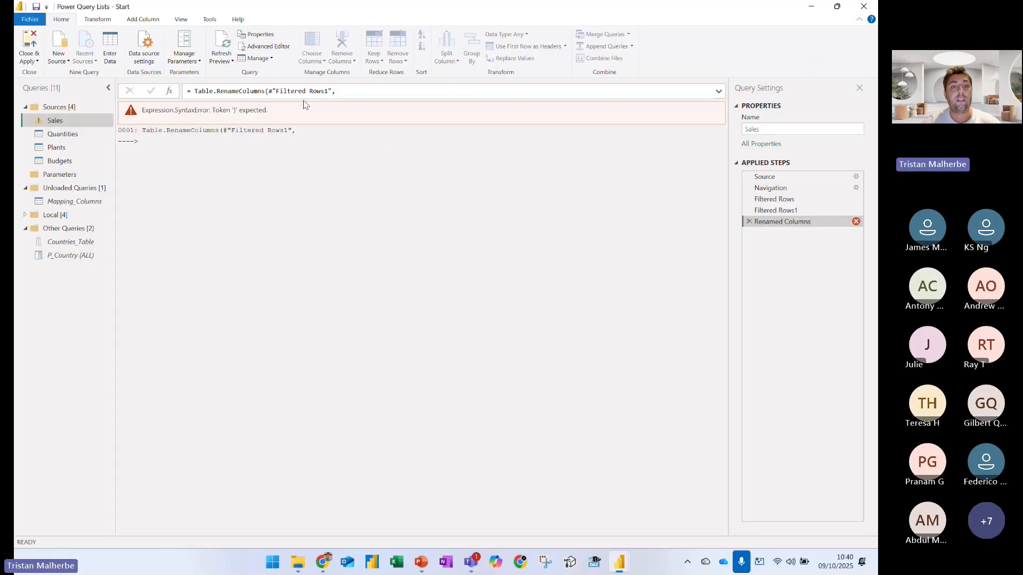
# Complete the Sales rename formula with Table.ToRows ( Mapping_Columns ) as its list of renames
pyautogui.write('Table.')
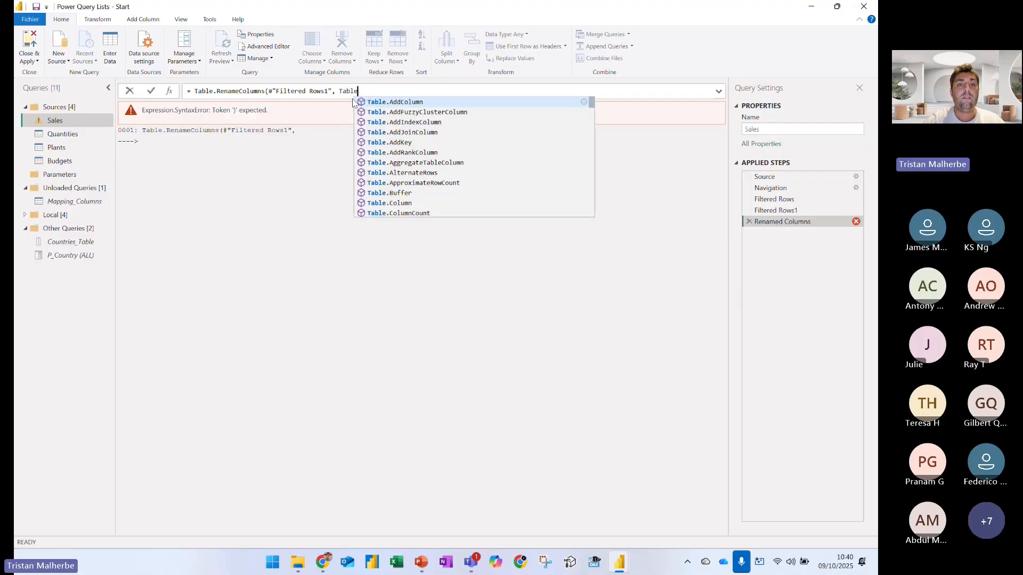
pyautogui.write('ToRows')
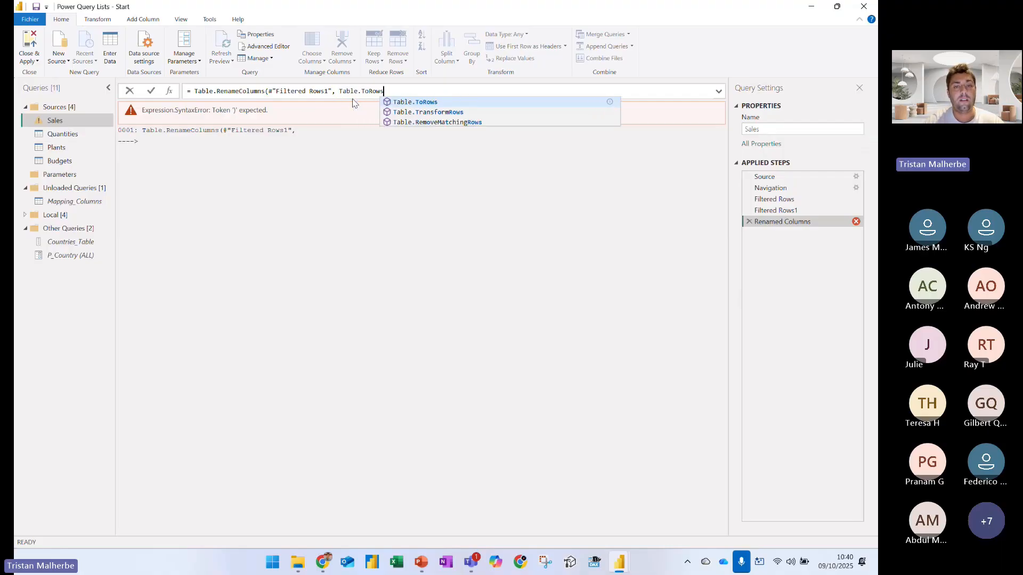
pyautogui.write(' ( Mapping_Columns )')
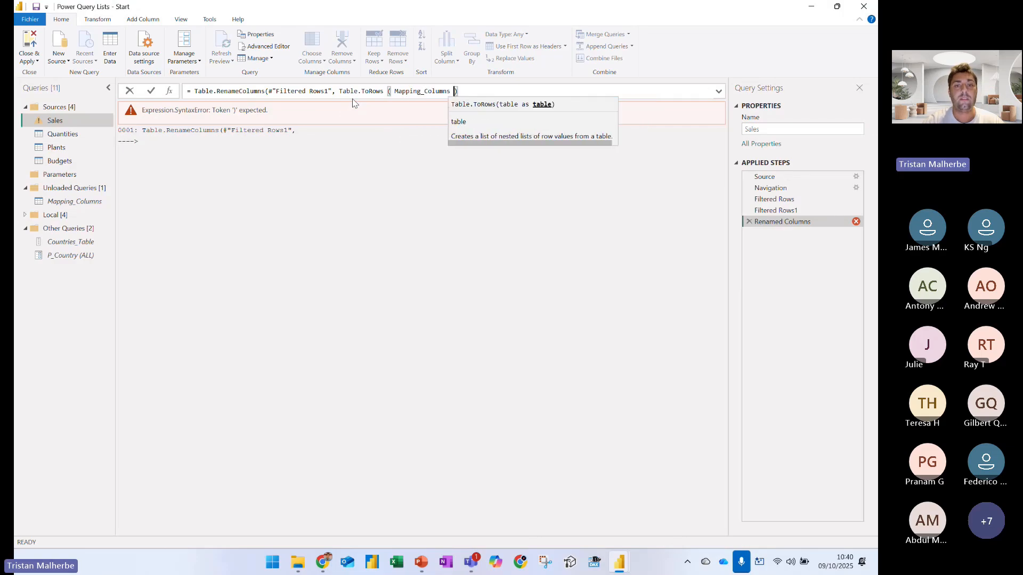
pyautogui.write(' )')
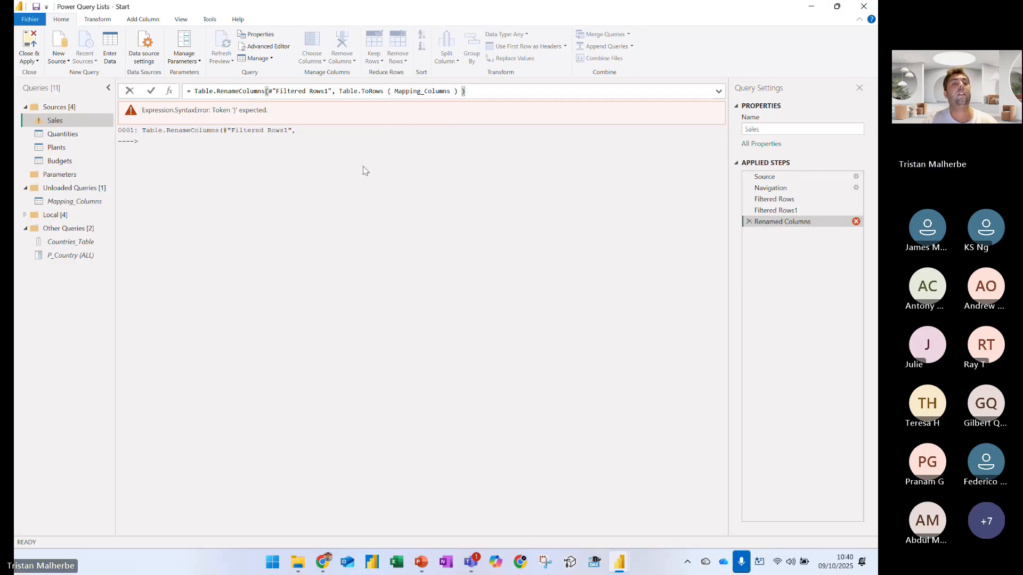
pyautogui.press('Return')
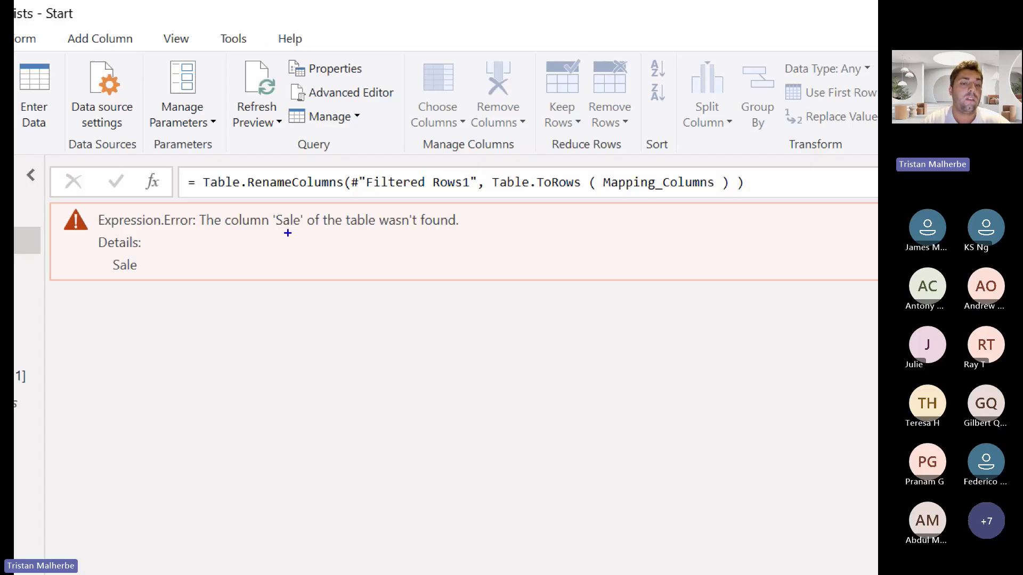
# Mark the column name Sale in the error message, and box the Product_ID, Countries and Sales headers in the Filtered Rows1 step
pyautogui.moveTo(272, 236); pyautogui.dragTo(399, 228)
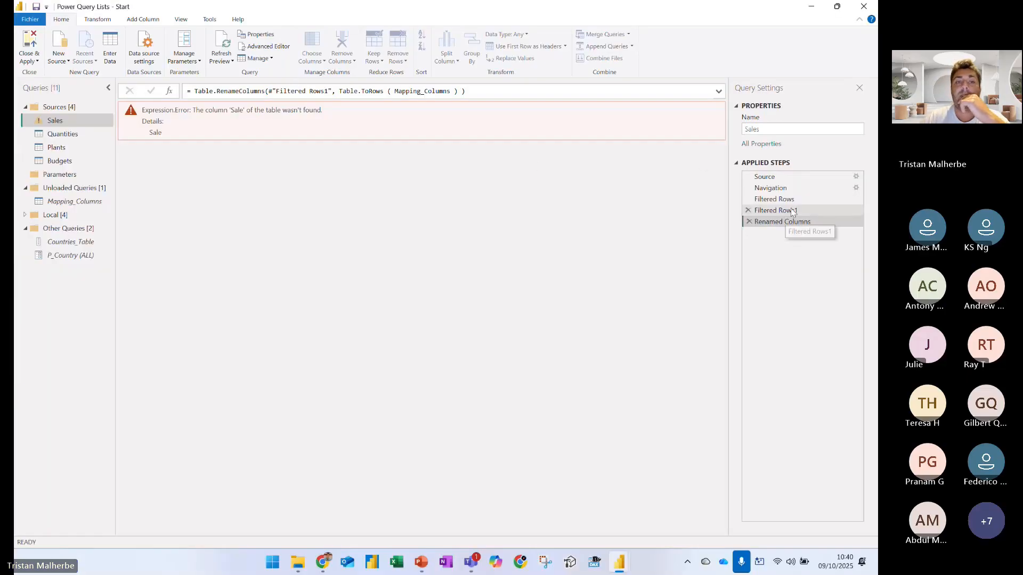
pyautogui.click(792, 212)
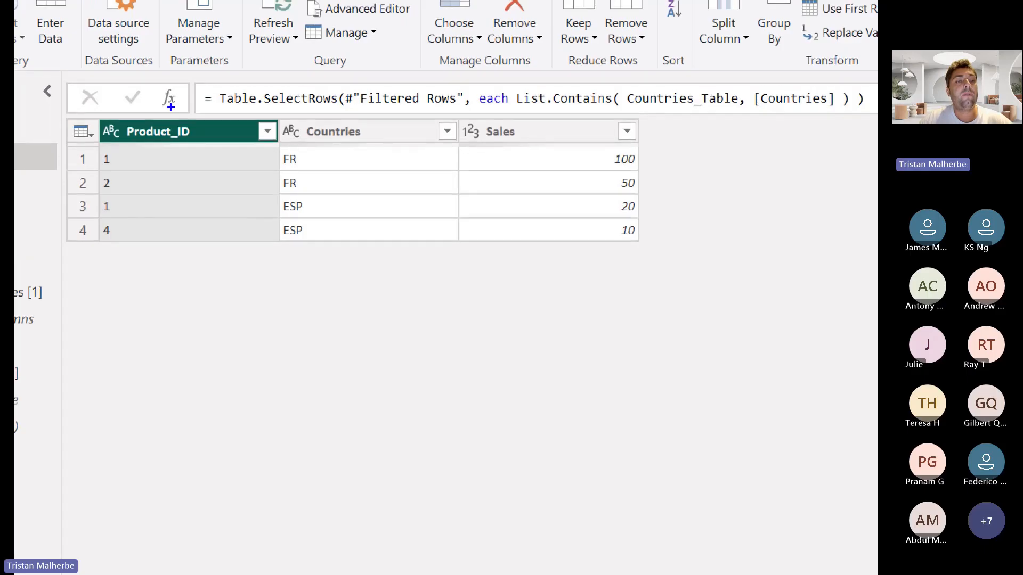
pyautogui.moveTo(99, 115)
pyautogui.mouseDown()
pyautogui.moveTo(346, 151)
pyautogui.moveTo(229, 146)
pyautogui.mouseUp()
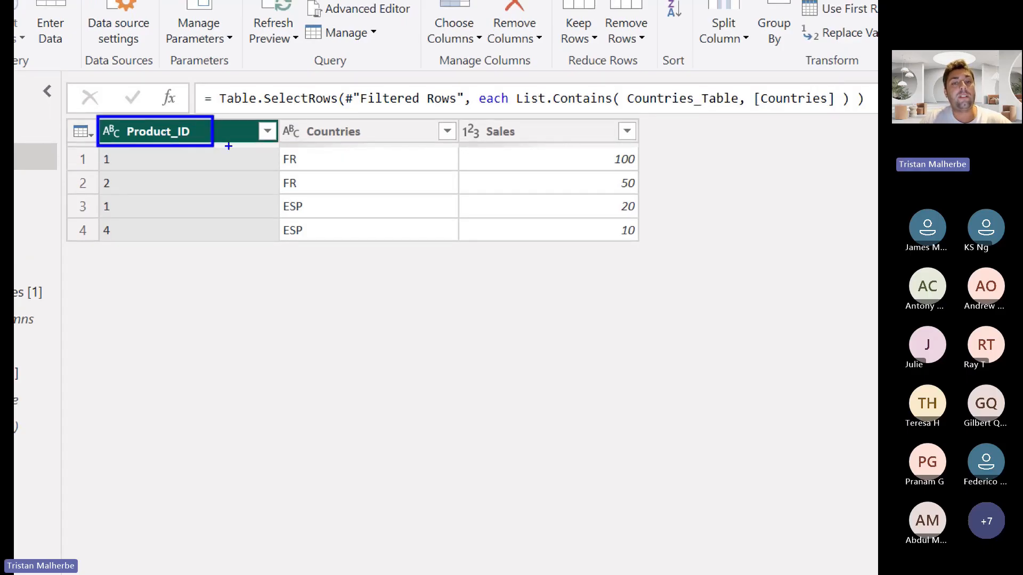
pyautogui.moveTo(292, 118); pyautogui.dragTo(401, 144)
pyautogui.moveTo(454, 116)
pyautogui.mouseDown()
pyautogui.moveTo(517, 144)
pyautogui.moveTo(508, 148)
pyautogui.mouseUp()
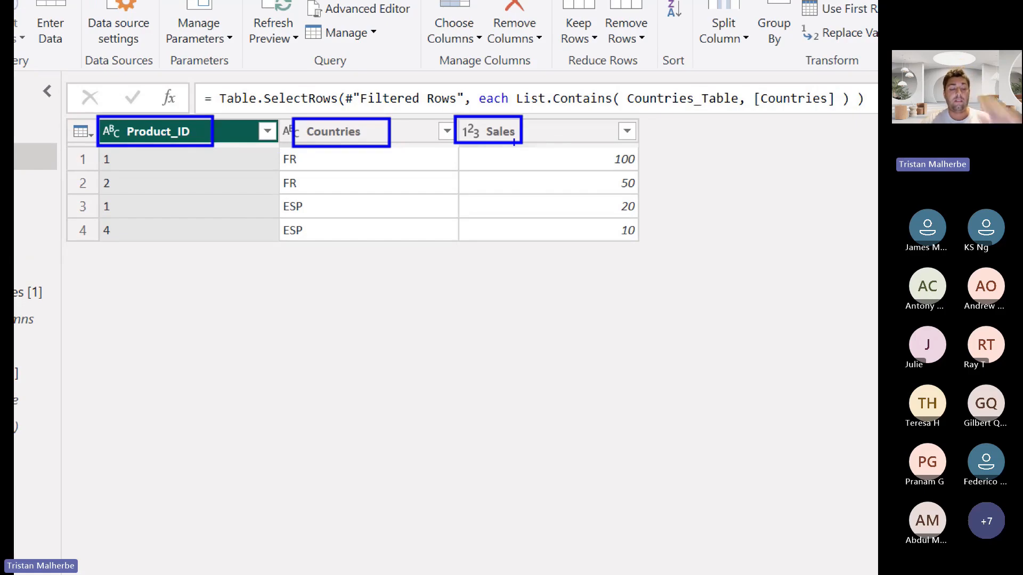
# Open Mapping_Columns, mark its Initial and Final names and the Sales query in blue, and box the Sale entry
pyautogui.click(69, 203)
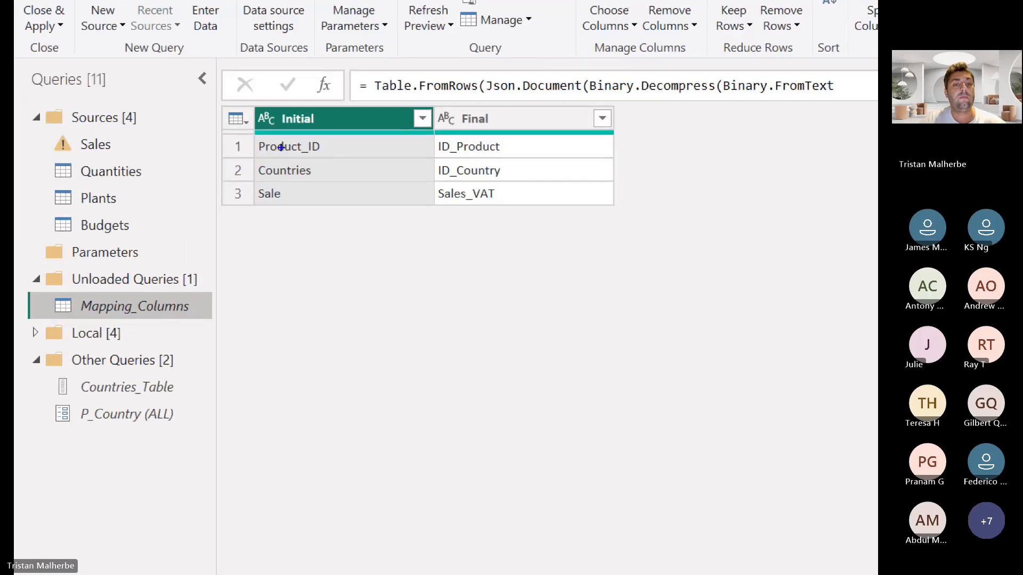
pyautogui.moveTo(328, 143)
pyautogui.mouseDown()
pyautogui.moveTo(320, 198)
pyautogui.moveTo(299, 215)
pyautogui.mouseUp()
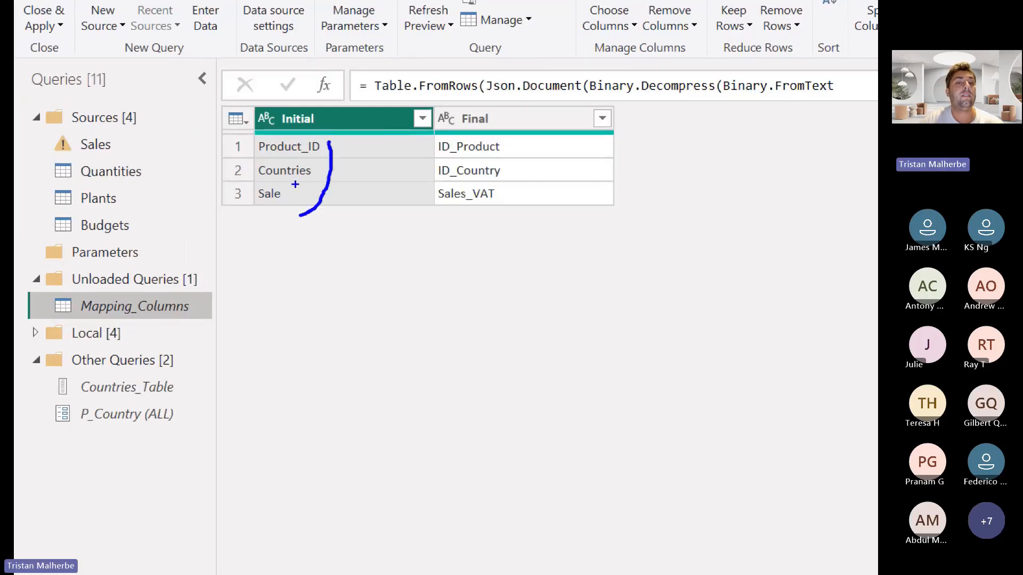
pyautogui.moveTo(289, 128)
pyautogui.mouseDown()
pyautogui.moveTo(312, 128)
pyautogui.moveTo(281, 204)
pyautogui.mouseUp()
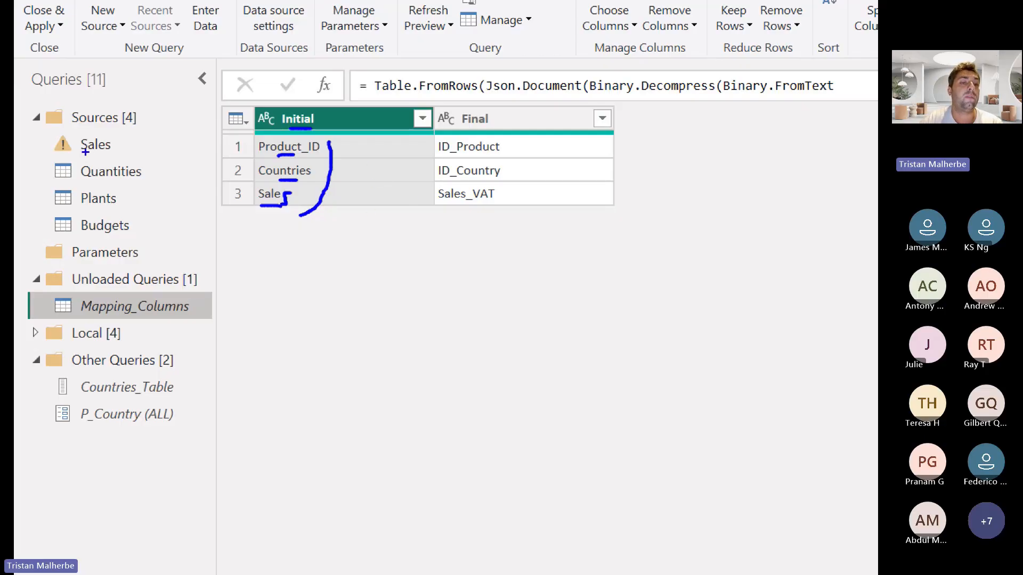
pyautogui.moveTo(84, 153); pyautogui.dragTo(95, 152)
pyautogui.moveTo(356, 138); pyautogui.dragTo(370, 184)
pyautogui.moveTo(527, 138); pyautogui.dragTo(530, 195)
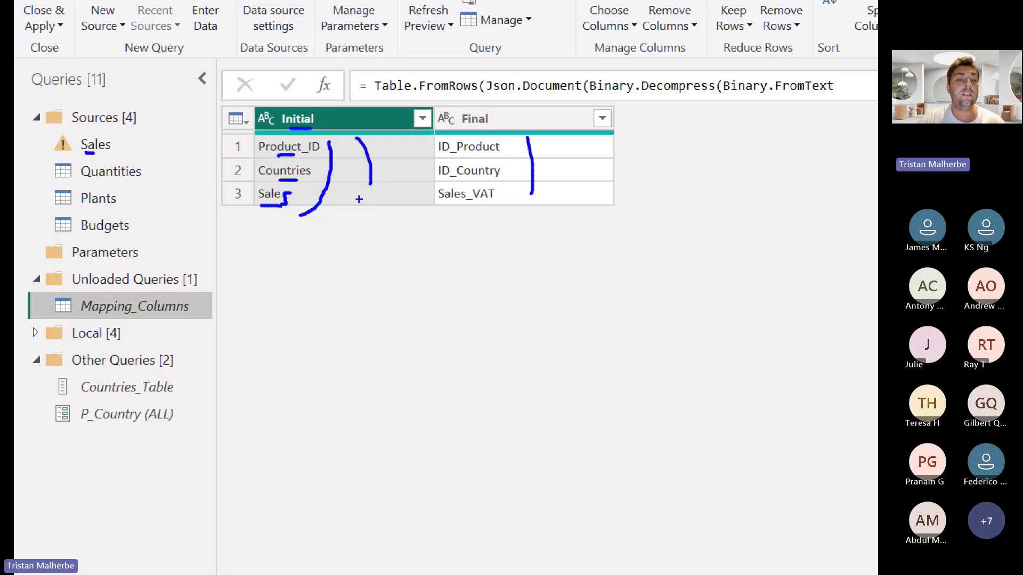
pyautogui.moveTo(254, 184)
pyautogui.mouseDown()
pyautogui.moveTo(254, 198)
pyautogui.moveTo(294, 209)
pyautogui.moveTo(264, 184)
pyautogui.mouseUp()
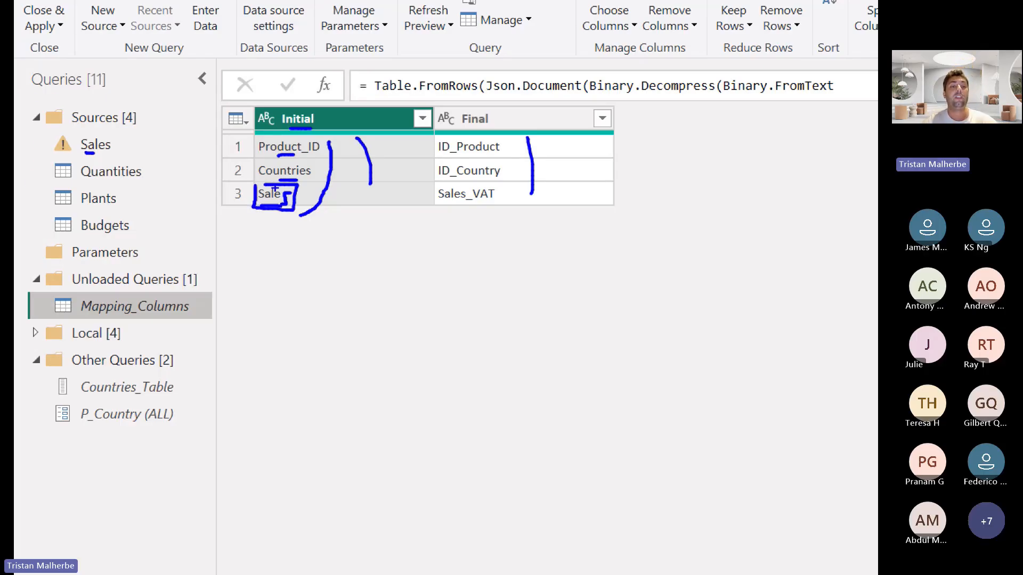
pyautogui.press('Escape')
# Return to the Sales query, add a comma after Table.ToRows ( Mapping_Columns ) for a third argument, and underline RenameColumns in blue
pyautogui.click(107, 121)
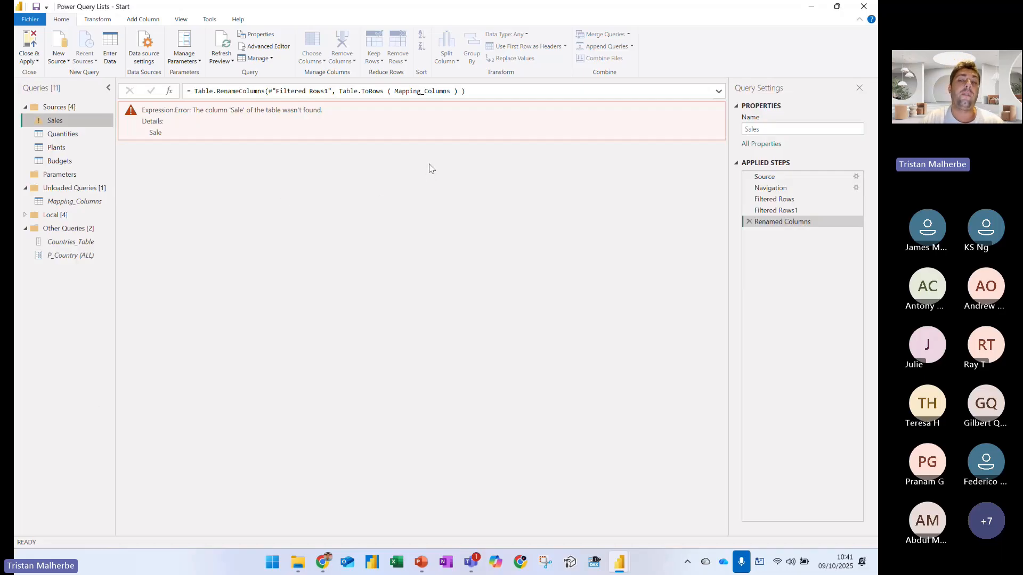
pyautogui.click(457, 91)
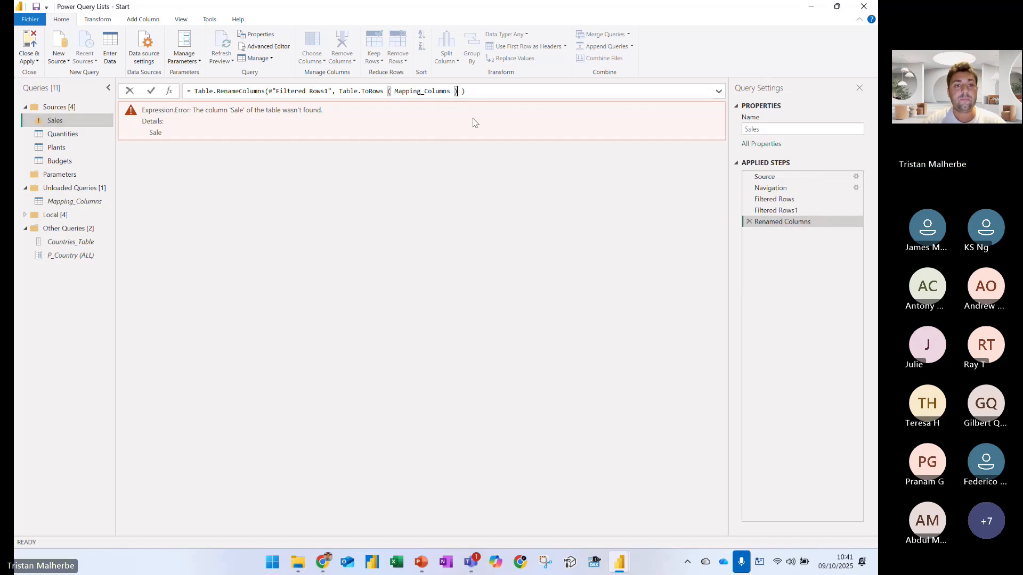
pyautogui.write(',')
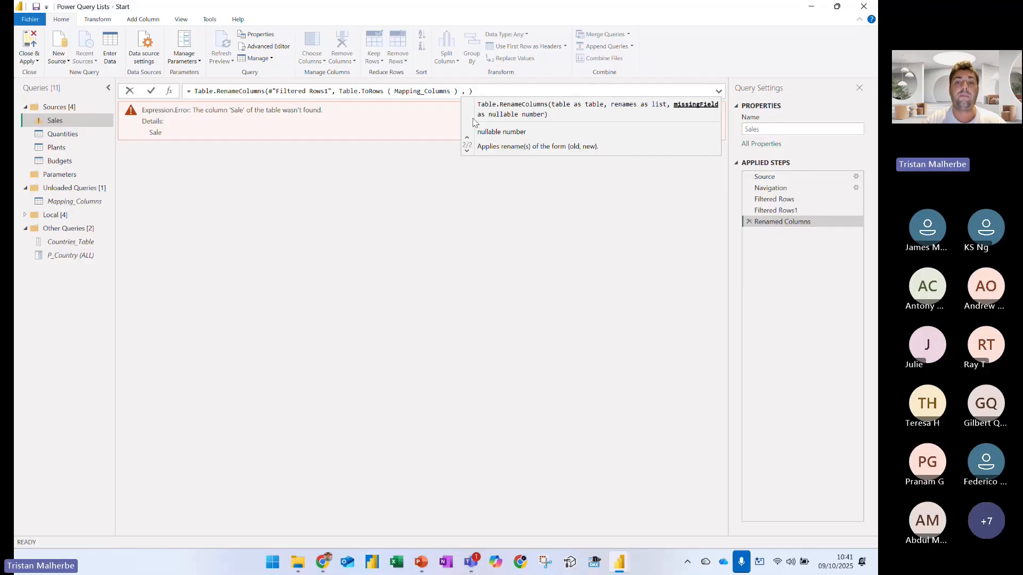
pyautogui.hotkey('ctrl', '1')
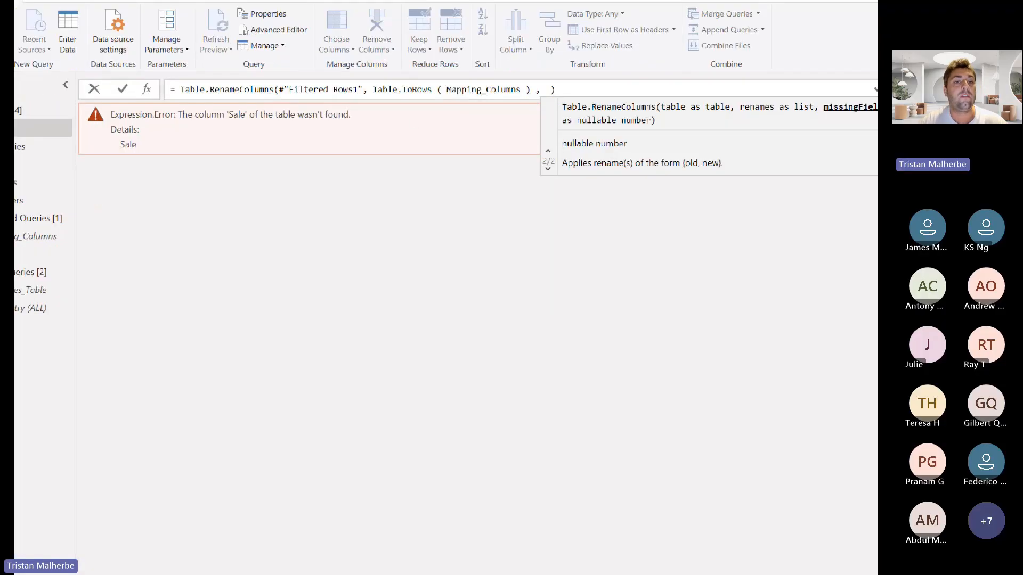
pyautogui.click(234, 92)
pyautogui.moveTo(205, 98); pyautogui.dragTo(303, 94)
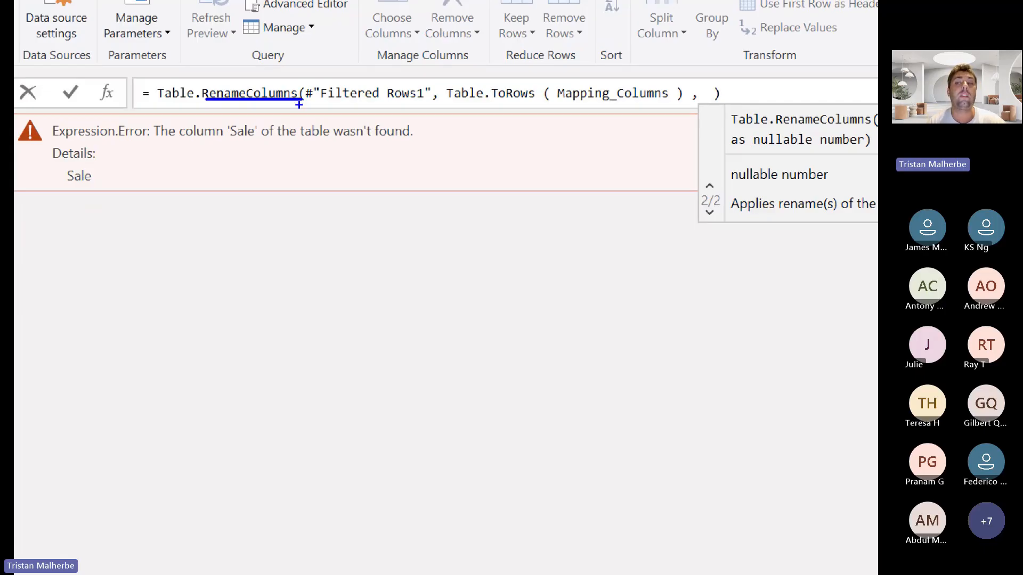
pyautogui.press('Escape')
pyautogui.press('Return')
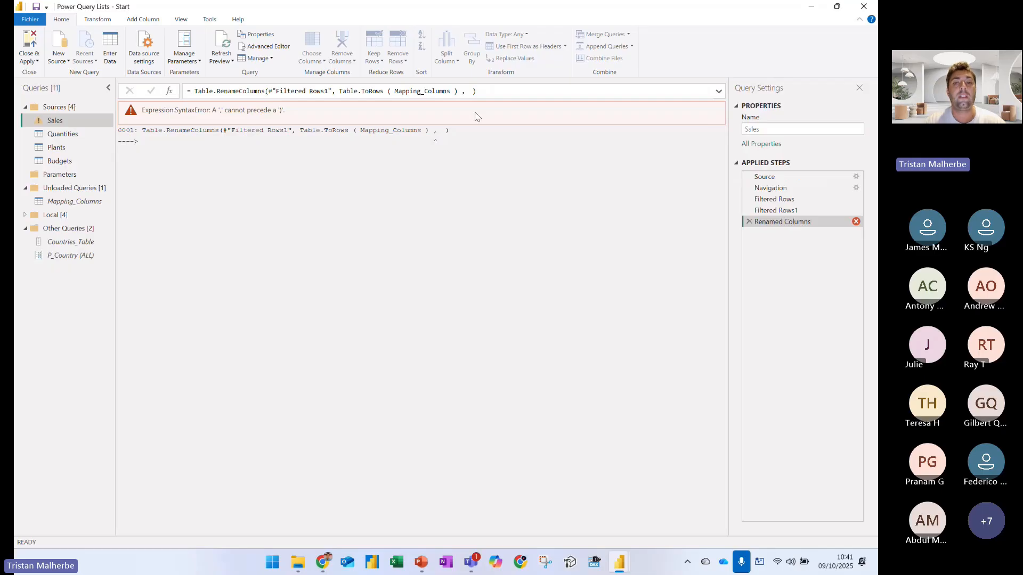
# Enter MissingField.Ignore as the third argument of the Table.RenameColumns formula in Sales
pyautogui.click(469, 91)
pyautogui.write('Missing')
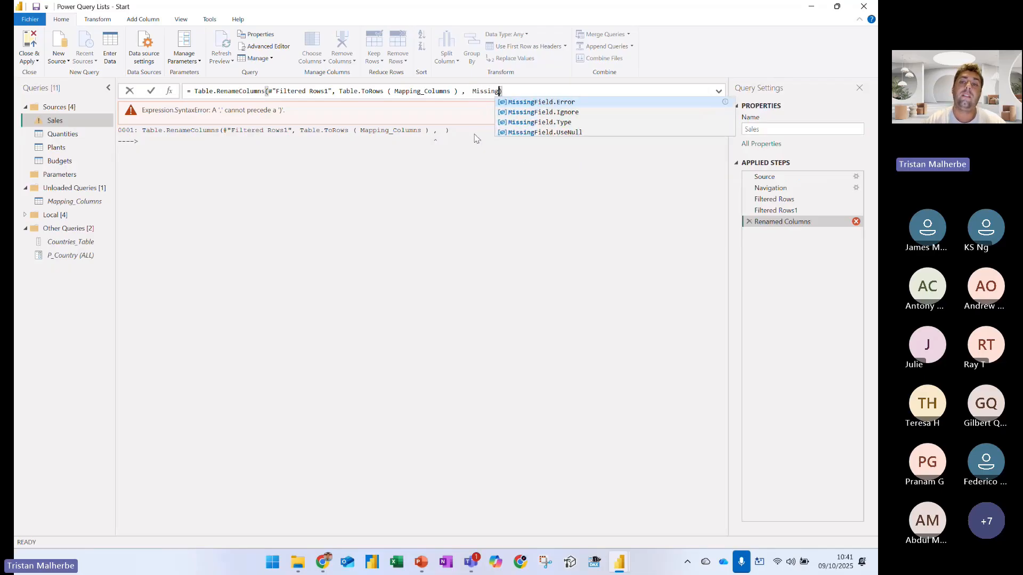
pyautogui.press('Down')
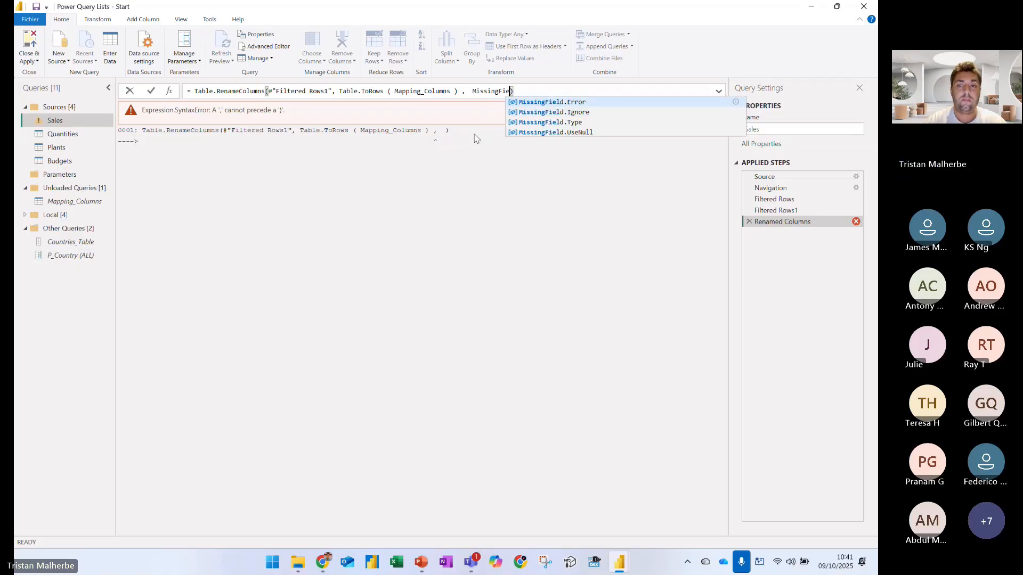
pyautogui.write('Field.Ignore')
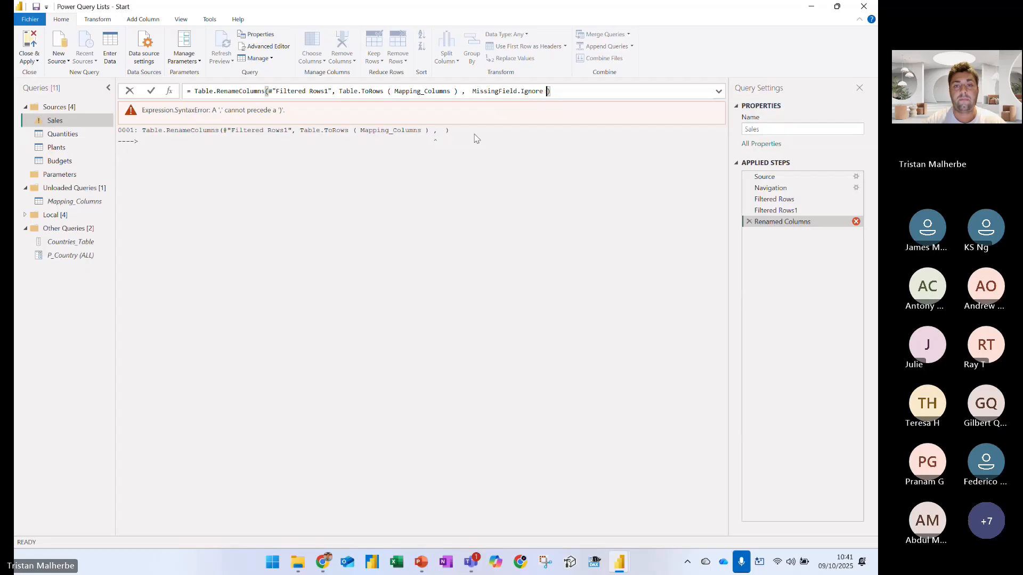
pyautogui.press('Return')
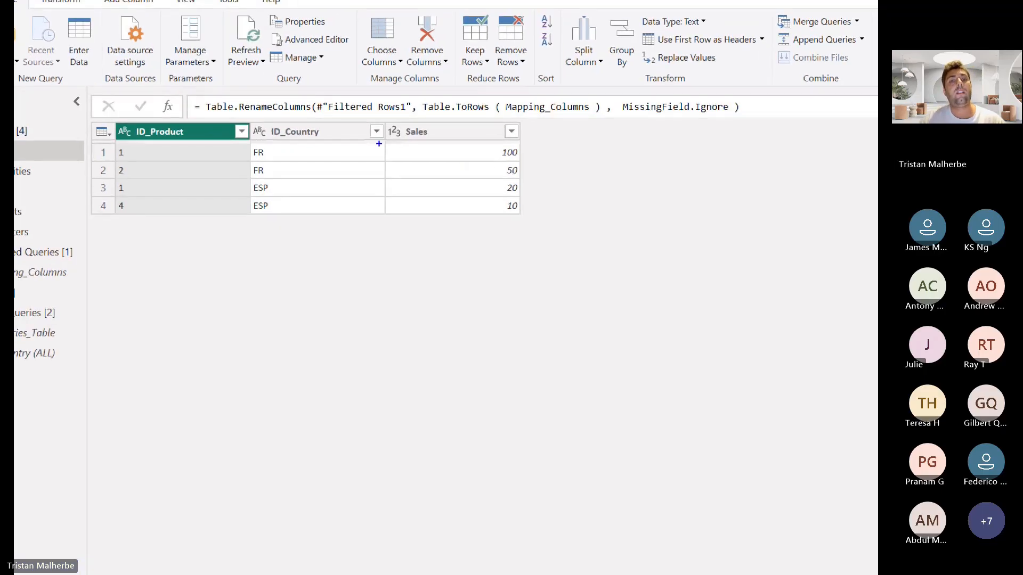
# Underline Mapping_Columns and box the ID_Product and ID_Country headers in blue, and mark the Sales header and MissingField.Ignore in red
pyautogui.moveTo(513, 116); pyautogui.dragTo(604, 114)
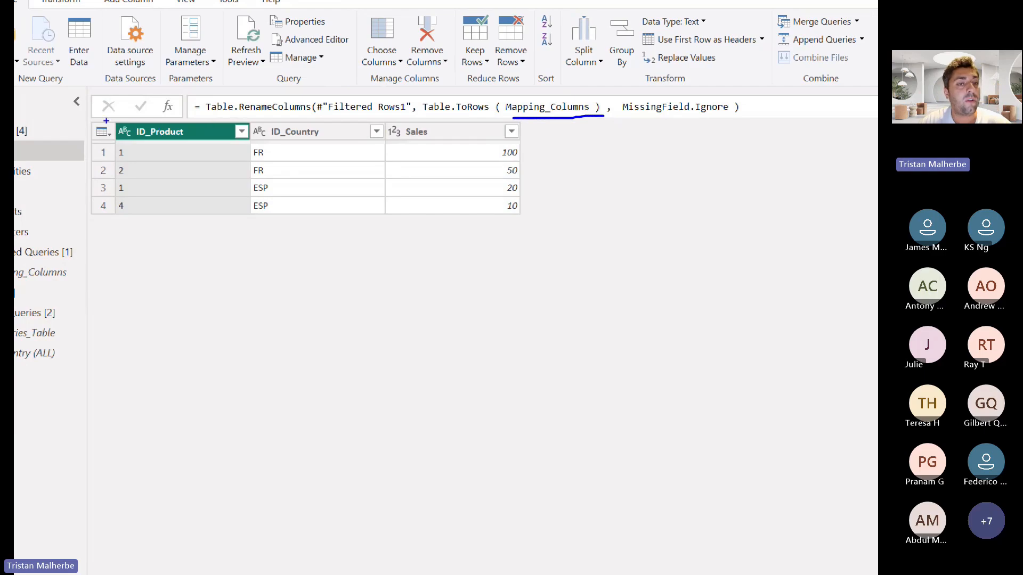
pyautogui.moveTo(106, 121)
pyautogui.mouseDown()
pyautogui.moveTo(217, 141)
pyautogui.moveTo(330, 142)
pyautogui.mouseUp()
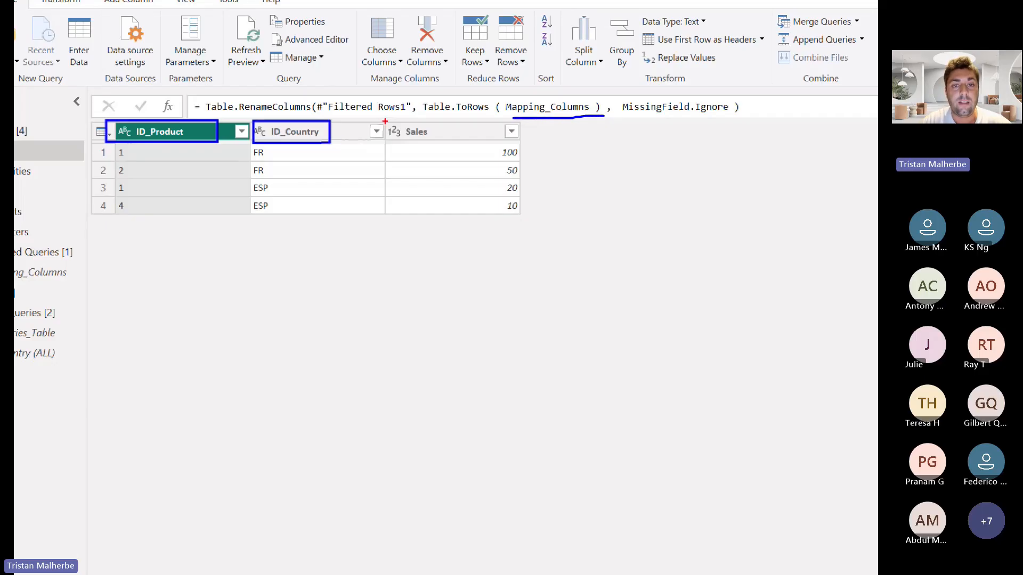
pyautogui.moveTo(385, 121)
pyautogui.mouseDown()
pyautogui.moveTo(434, 142)
pyautogui.moveTo(538, 125)
pyautogui.mouseUp()
pyautogui.moveTo(634, 116); pyautogui.dragTo(741, 109)
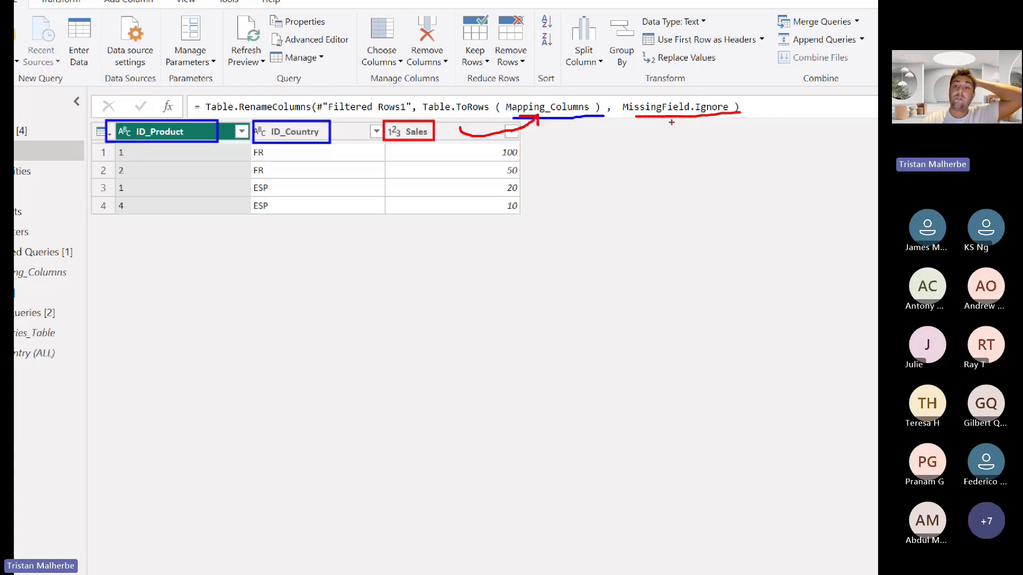
pyautogui.moveTo(671, 122); pyautogui.dragTo(712, 102)
pyautogui.moveTo(410, 142); pyautogui.dragTo(429, 140)
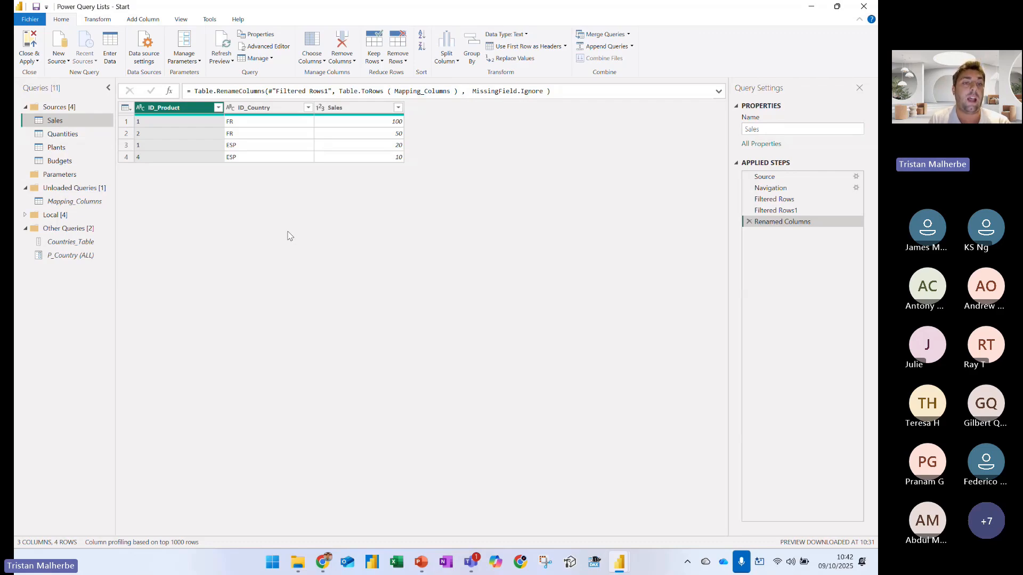
# Edit the Source table of Mapping_Columns so the third Initial entry reads Sales, and reopen the Sales query
pyautogui.click(80, 202)
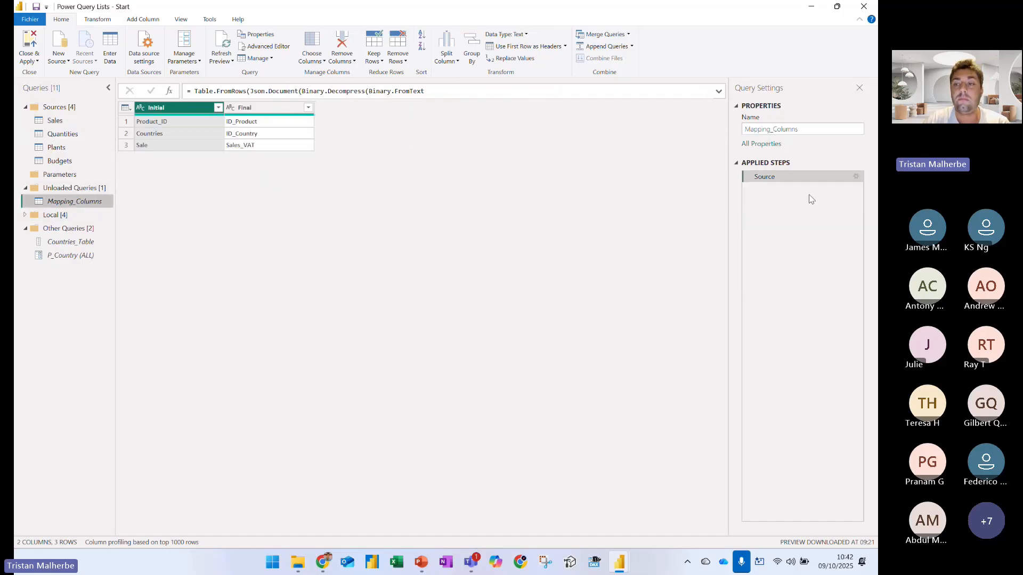
pyautogui.doubleClick(763, 177)
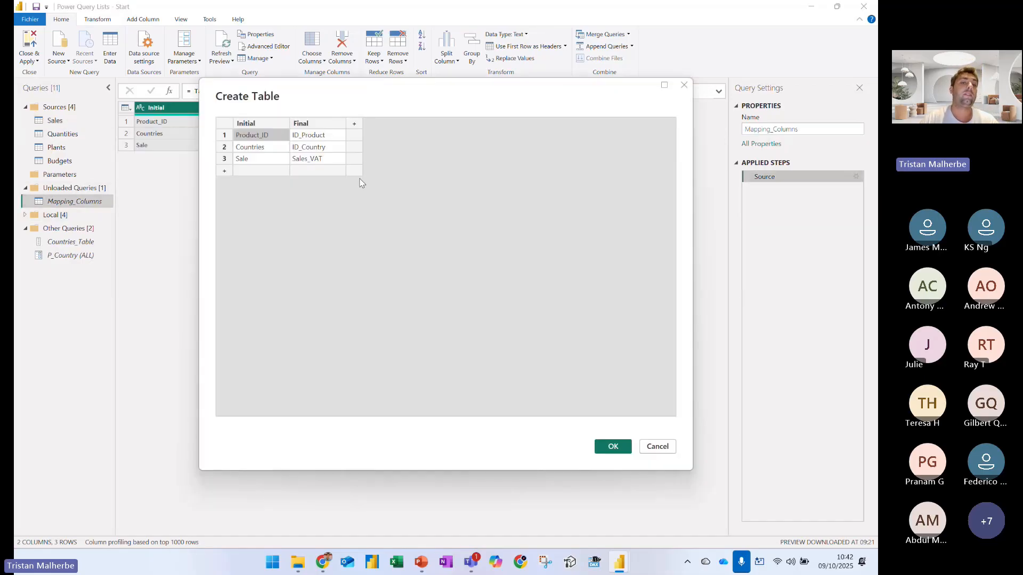
pyautogui.doubleClick(264, 160)
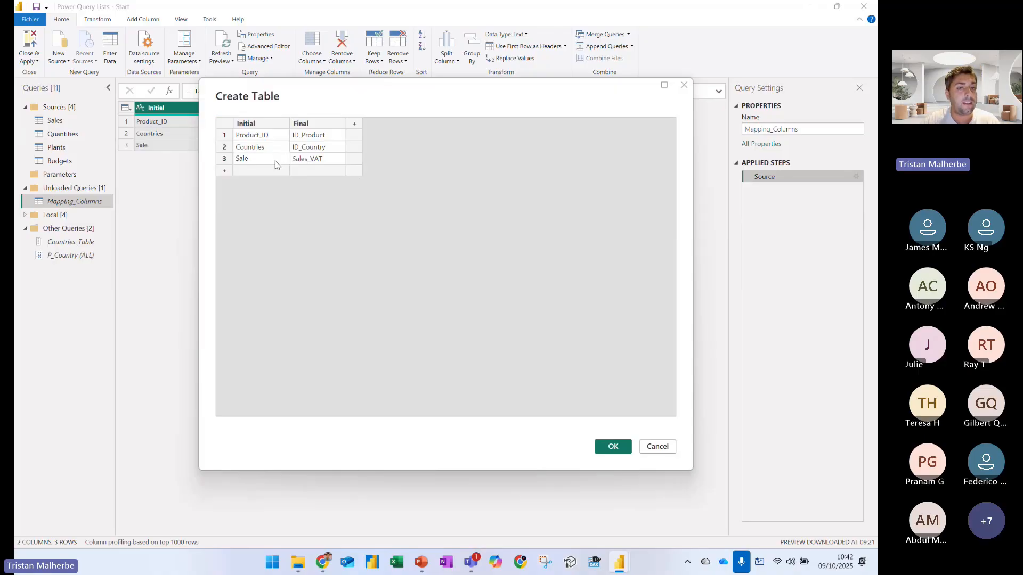
pyautogui.write('s')
pyautogui.click(266, 217)
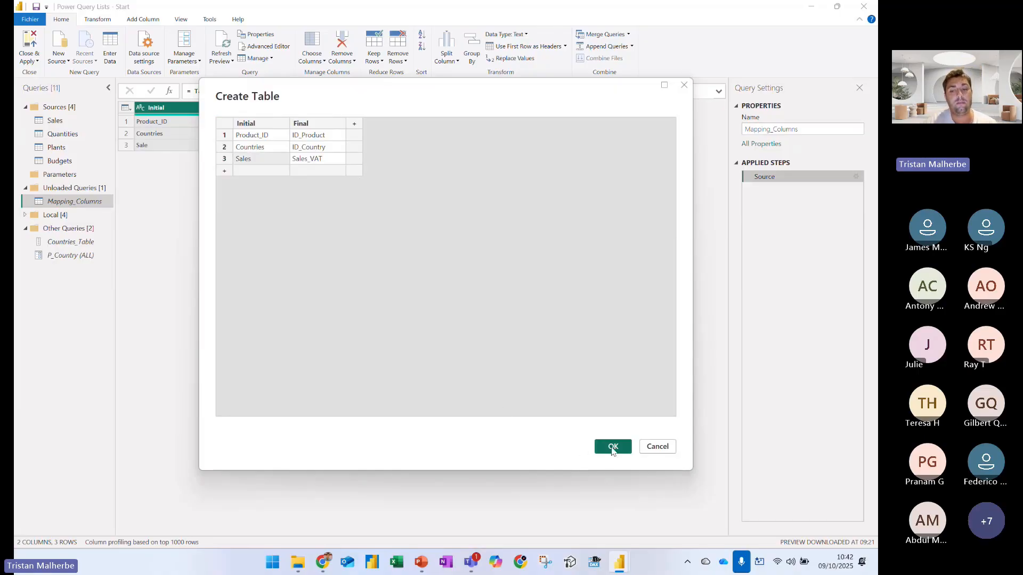
pyautogui.click(614, 446)
pyautogui.click(70, 122)
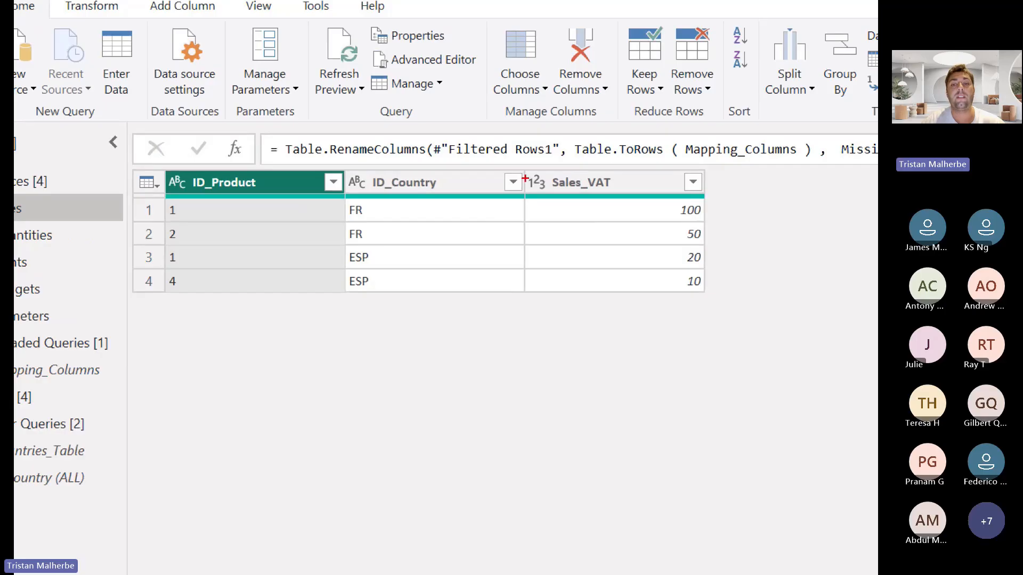
# Box the Sales_VAT header and the Table.ToRows ( Mapping_Columns ) argument of the renaming formula in red
pyautogui.moveTo(521, 172); pyautogui.dragTo(634, 193)
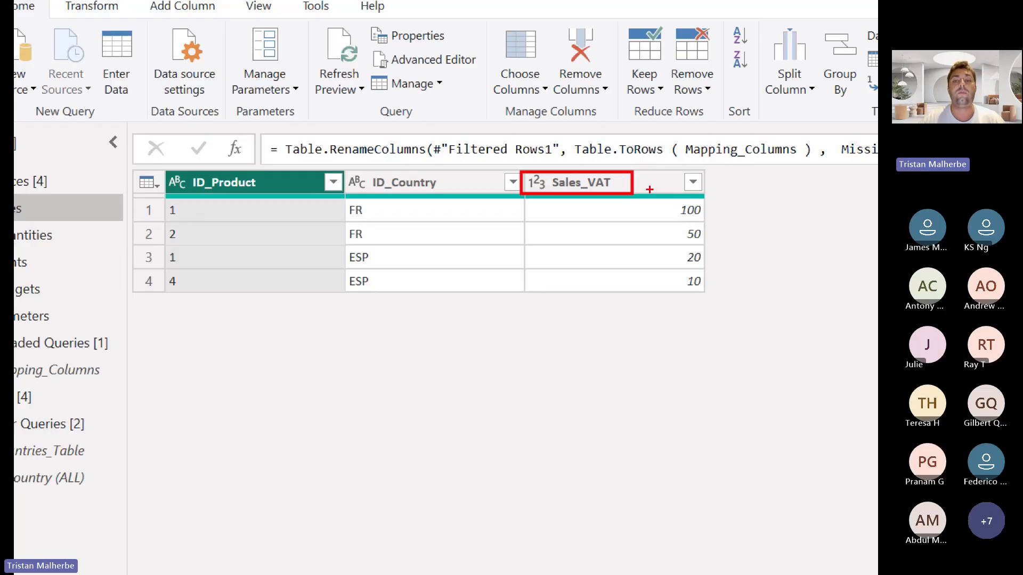
pyautogui.moveTo(568, 131)
pyautogui.mouseDown()
pyautogui.moveTo(789, 181)
pyautogui.moveTo(824, 167)
pyautogui.mouseUp()
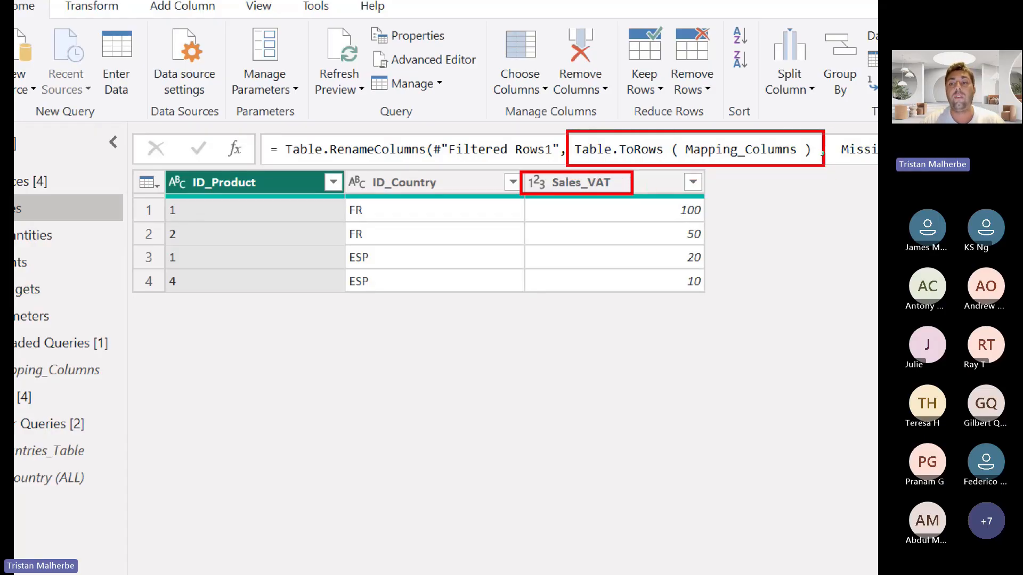
pyautogui.moveTo(760, 180); pyautogui.dragTo(784, 209)
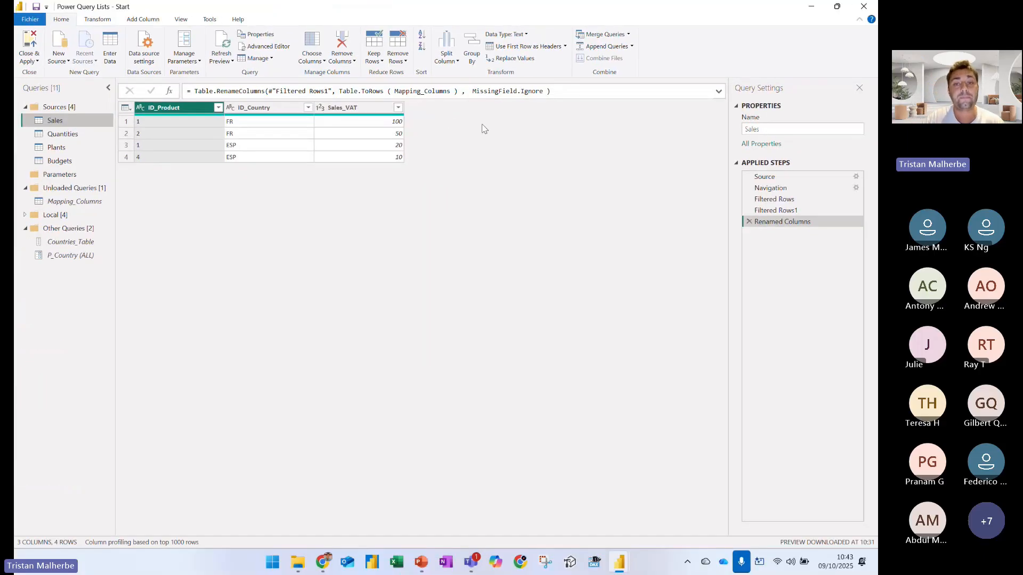
# Set the third Initial entry of the Mapping_Columns source table back to Sale, and reopen the Sales query
pyautogui.click(69, 201)
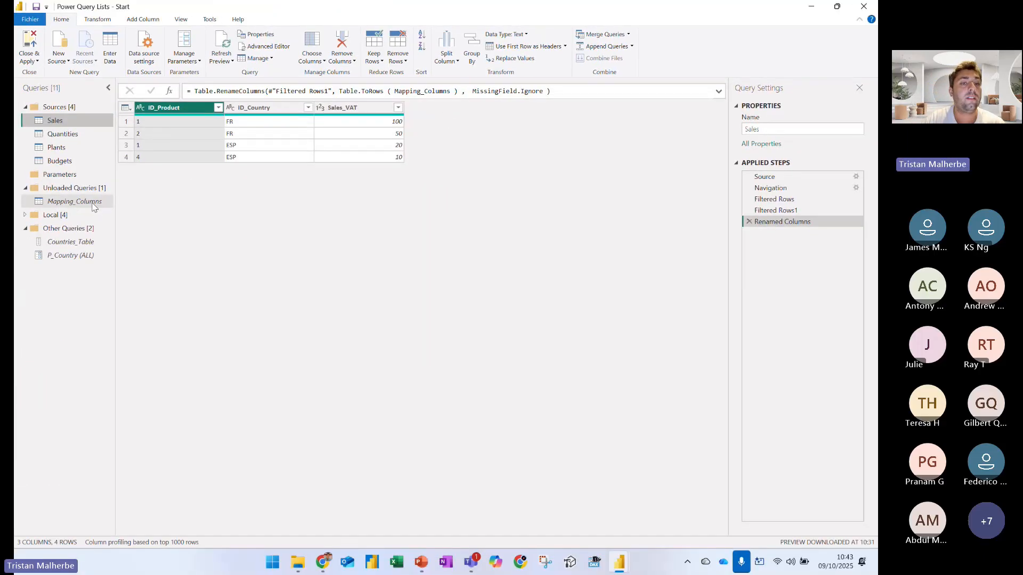
pyautogui.click(856, 177)
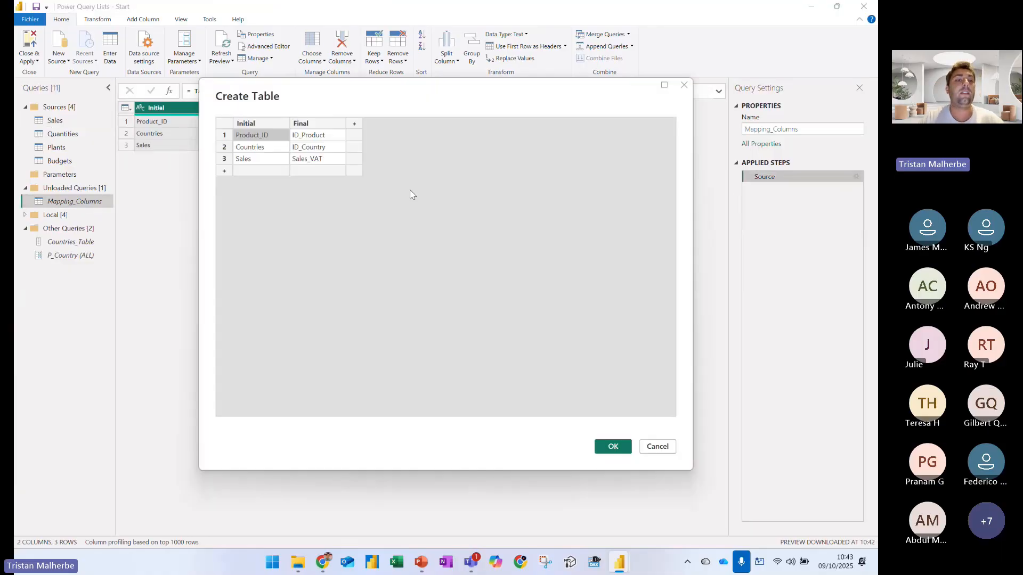
pyautogui.doubleClick(258, 158)
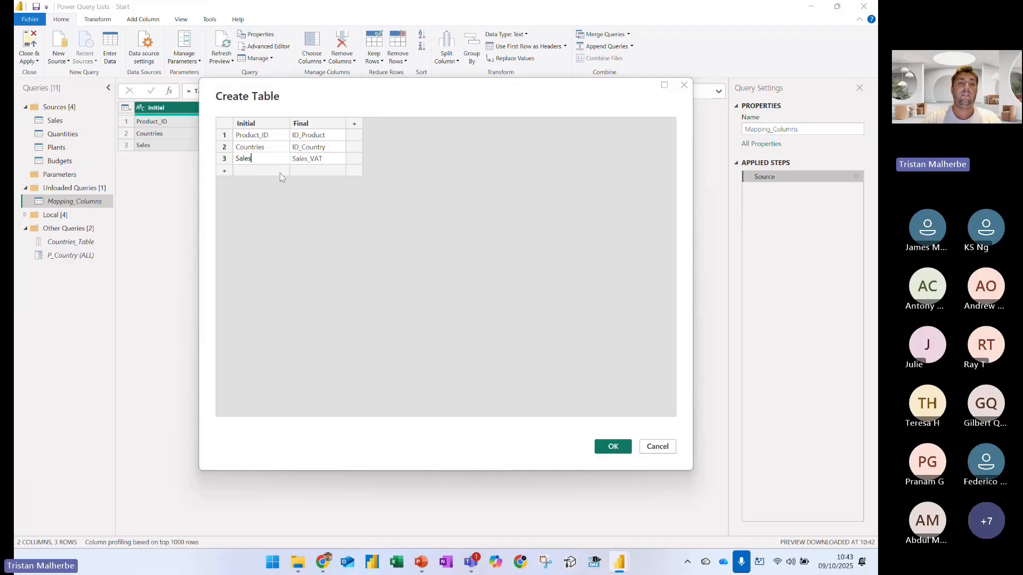
pyautogui.press('BackSpace')
pyautogui.click(613, 447)
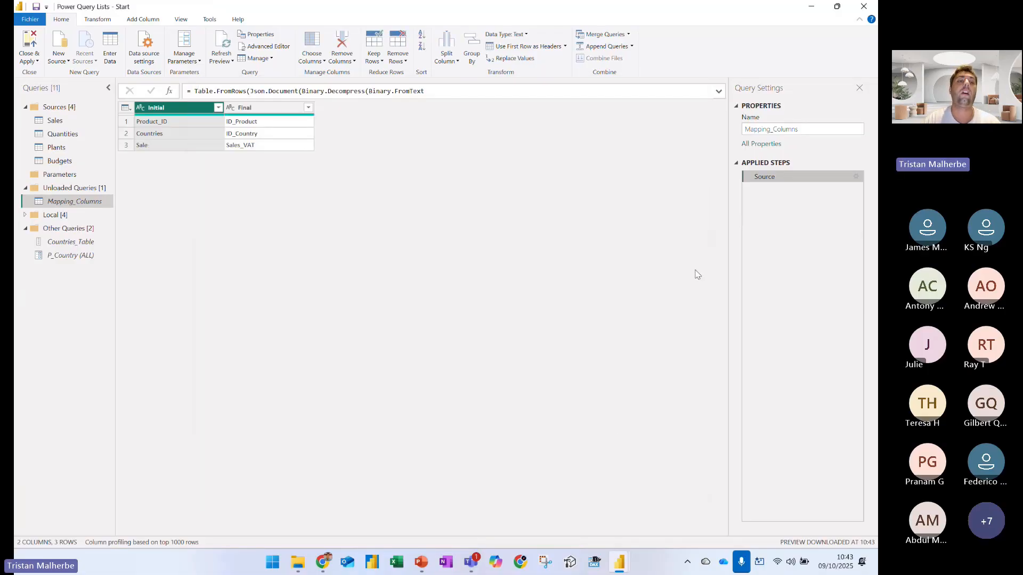
pyautogui.click(66, 121)
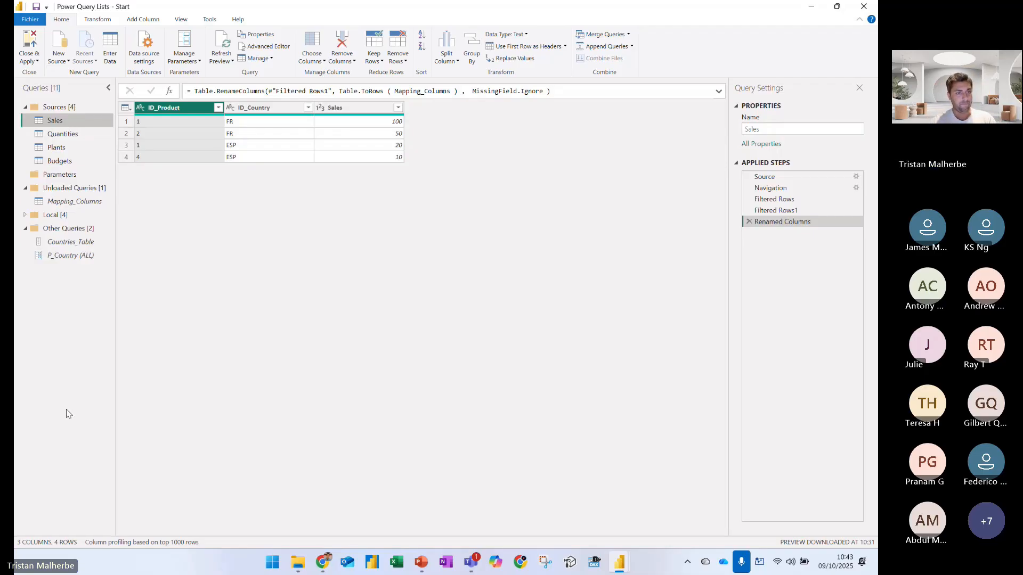
# Create a blank query with the formula = Table.ColumnNames( Sales )
pyautogui.rightClick(66, 295)
pyautogui.moveTo(123, 315)
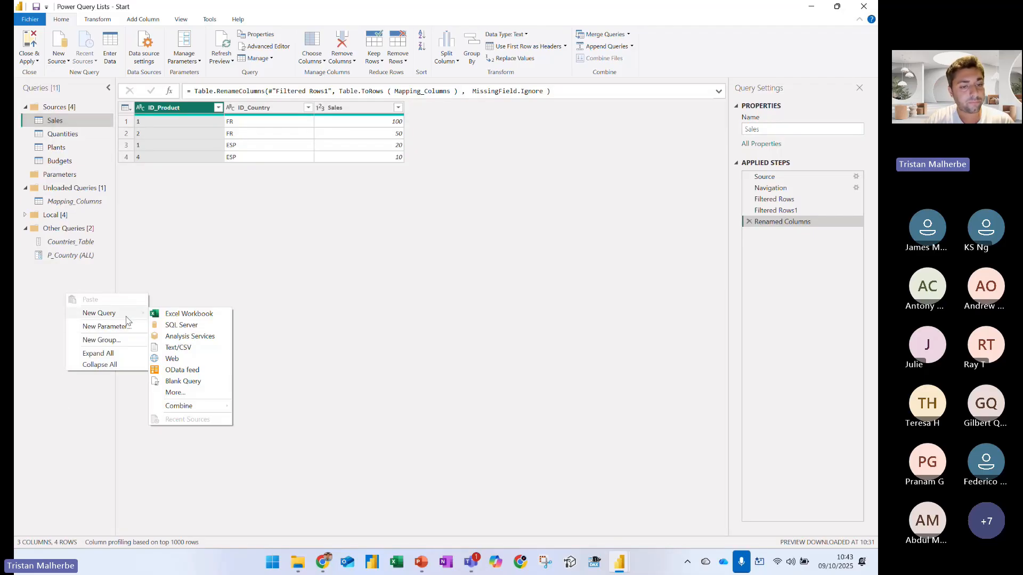
pyautogui.click(184, 381)
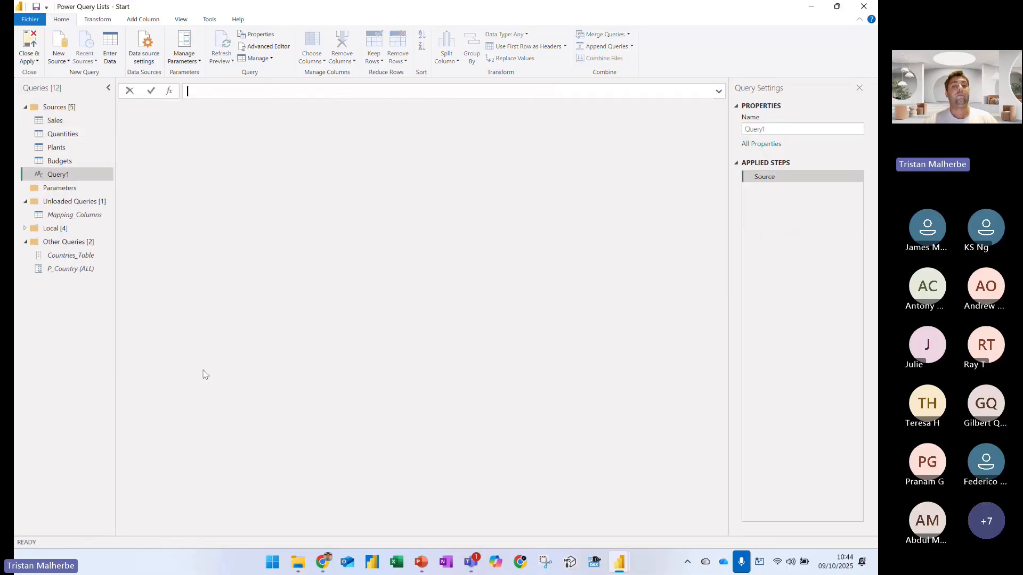
pyautogui.write('Table.C')
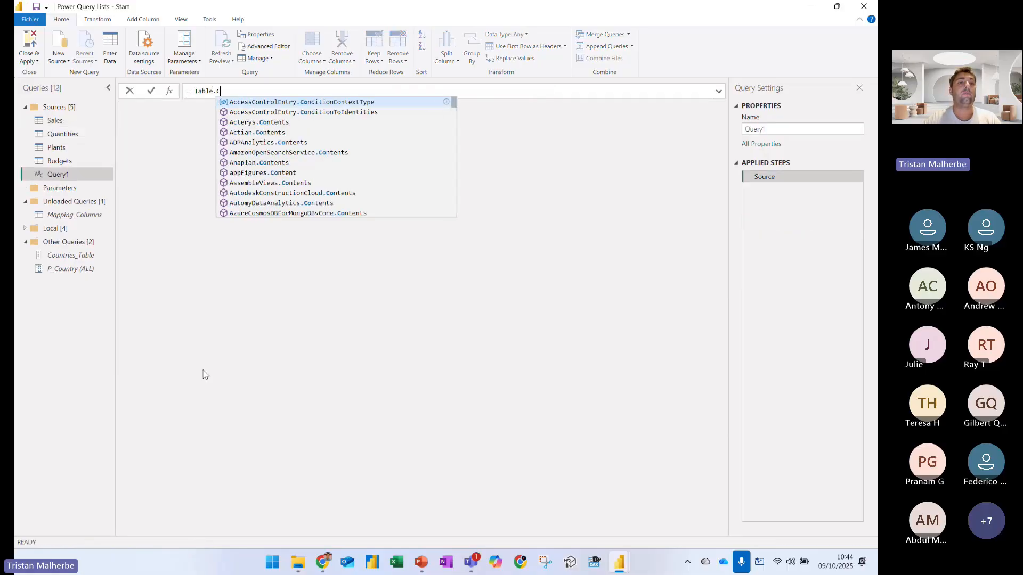
pyautogui.write('olumnNames( S')
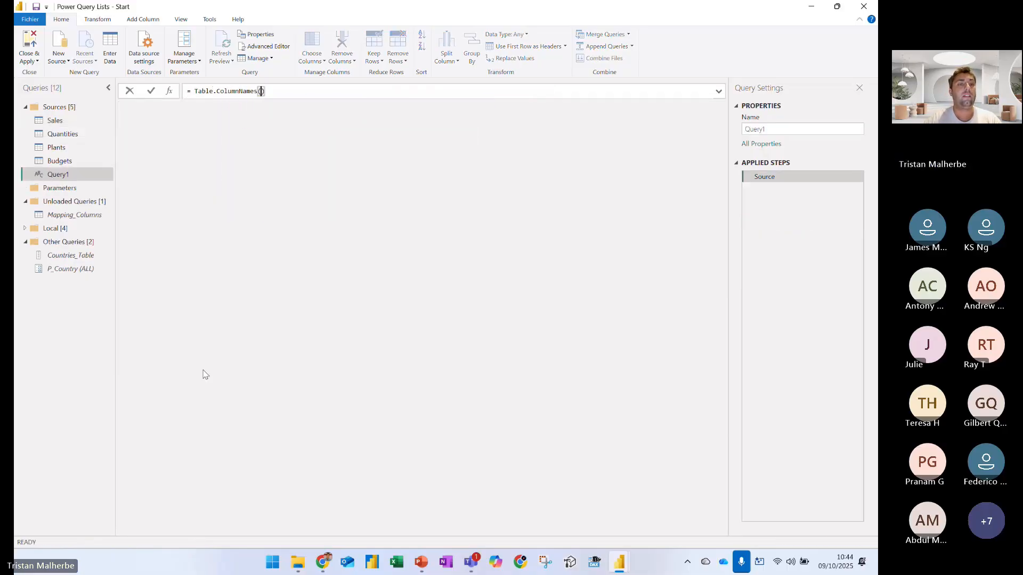
pyautogui.write('ales')
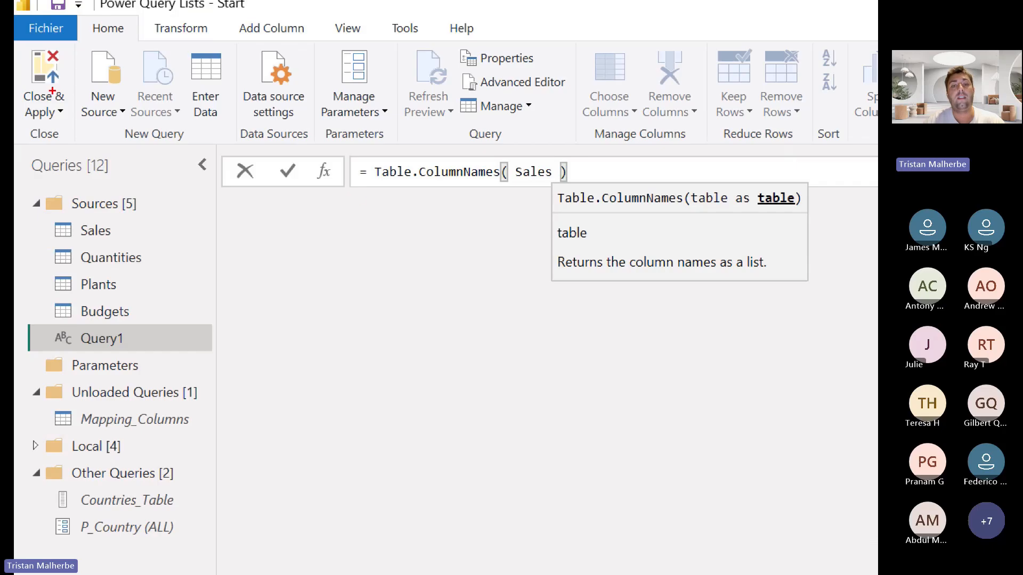
pyautogui.moveTo(380, 261); pyautogui.dragTo(394, 195)
pyautogui.press('Return')
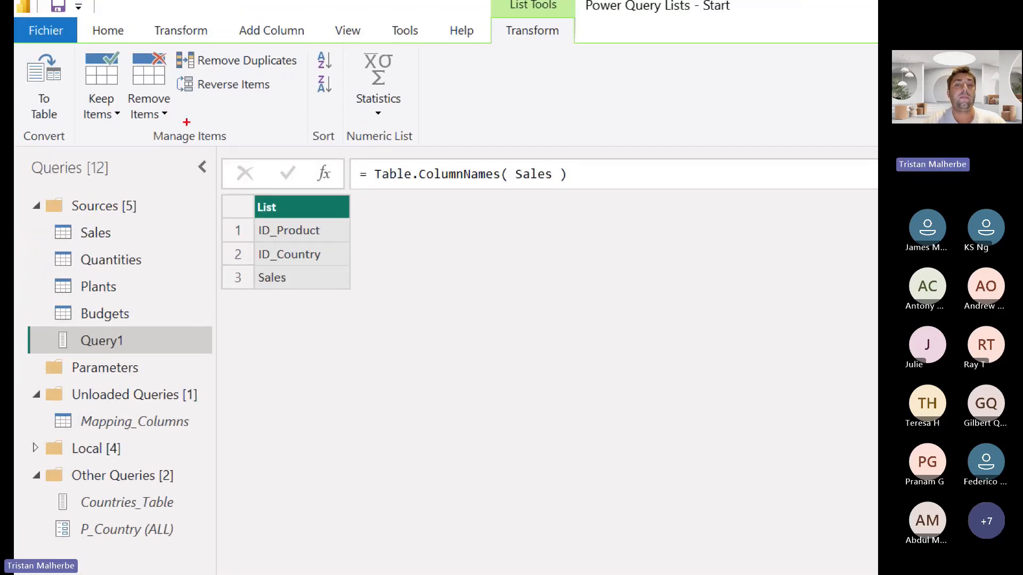
# Box the Table.ColumnNames formula and Query1's list icon in red, underline ColumnNames and Sales, and mark the three listed column names
pyautogui.moveTo(366, 161); pyautogui.dragTo(599, 198)
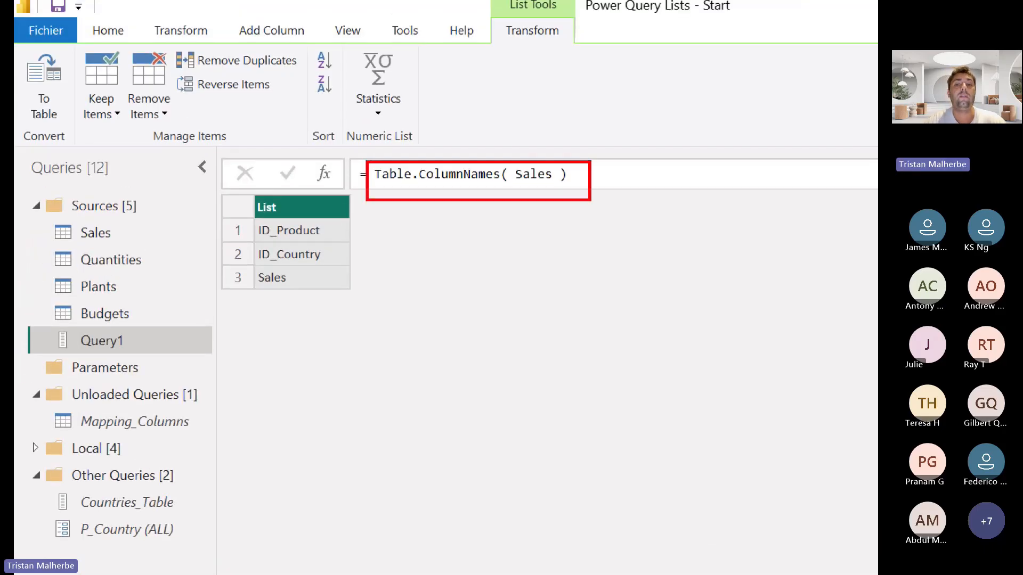
pyautogui.moveTo(37, 323); pyautogui.dragTo(81, 361)
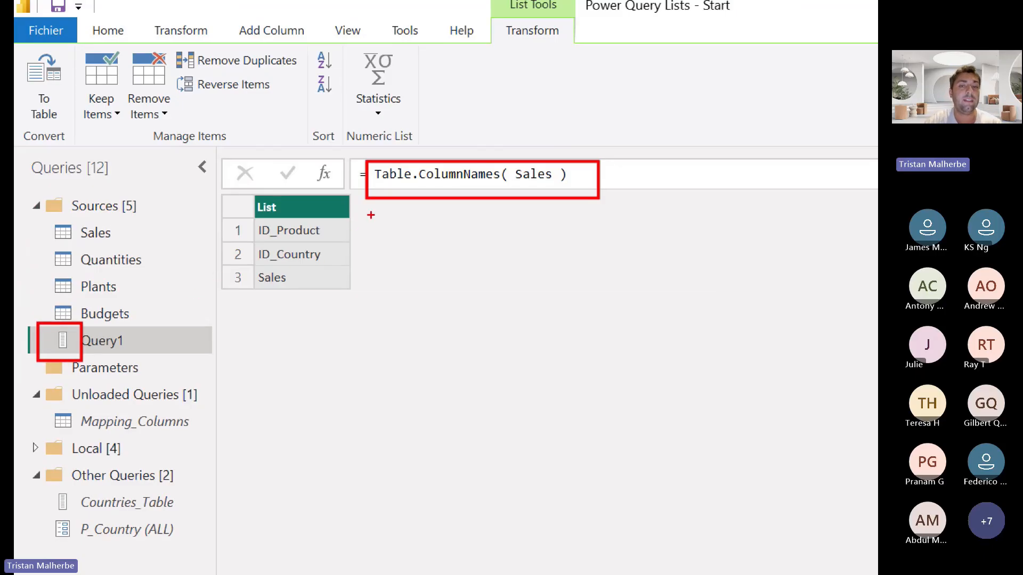
pyautogui.moveTo(420, 184); pyautogui.dragTo(498, 183)
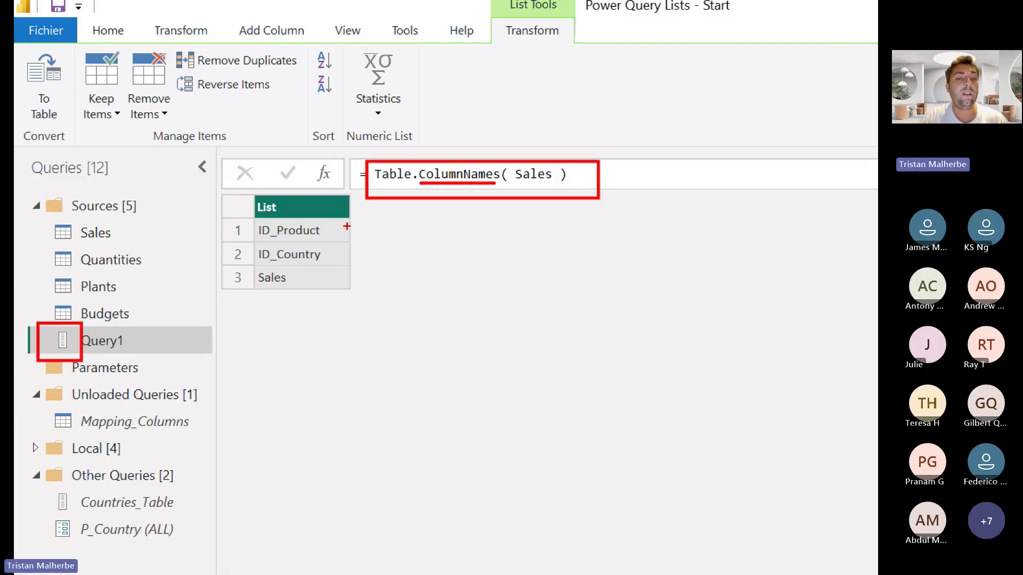
pyautogui.moveTo(333, 226)
pyautogui.mouseDown()
pyautogui.moveTo(381, 273)
pyautogui.moveTo(320, 286)
pyautogui.mouseUp()
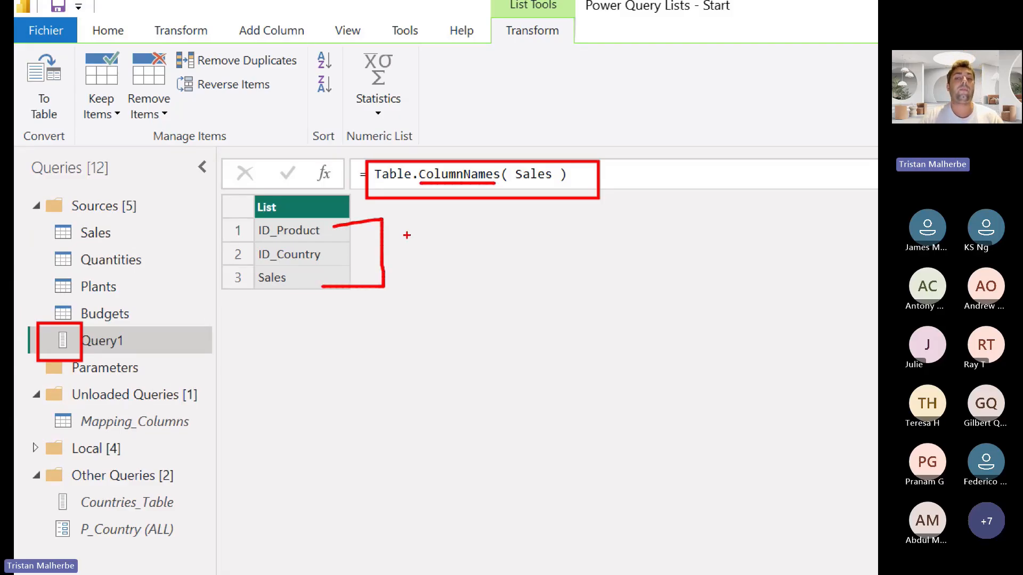
pyautogui.moveTo(508, 184); pyautogui.dragTo(575, 184)
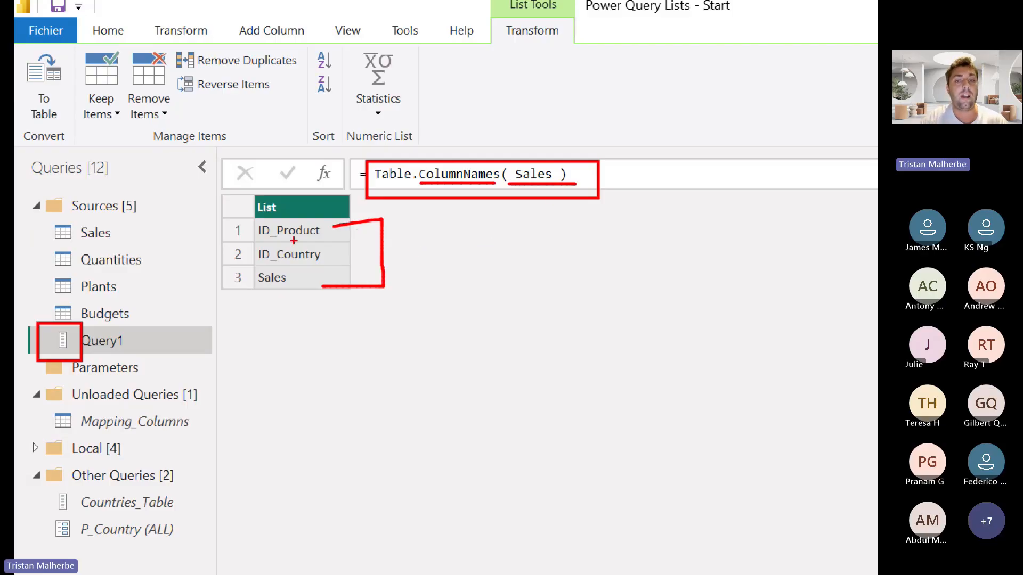
pyautogui.moveTo(278, 241)
pyautogui.mouseDown()
pyautogui.moveTo(308, 241)
pyautogui.moveTo(304, 268)
pyautogui.mouseUp()
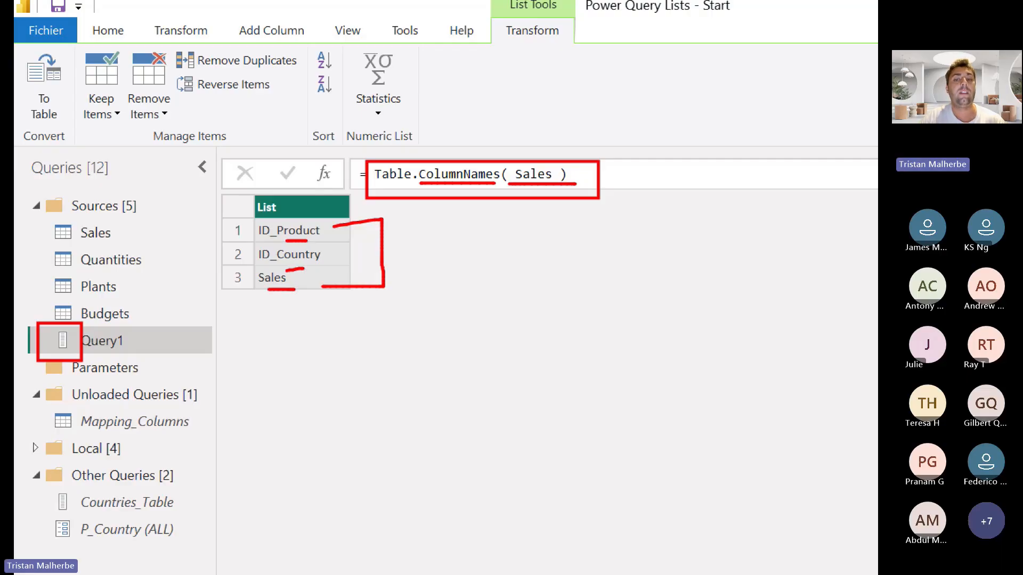
# Review the Sales query's columns, and underline the Sales argument of the Table.ColumnNames formula in Query1
pyautogui.click(57, 121)
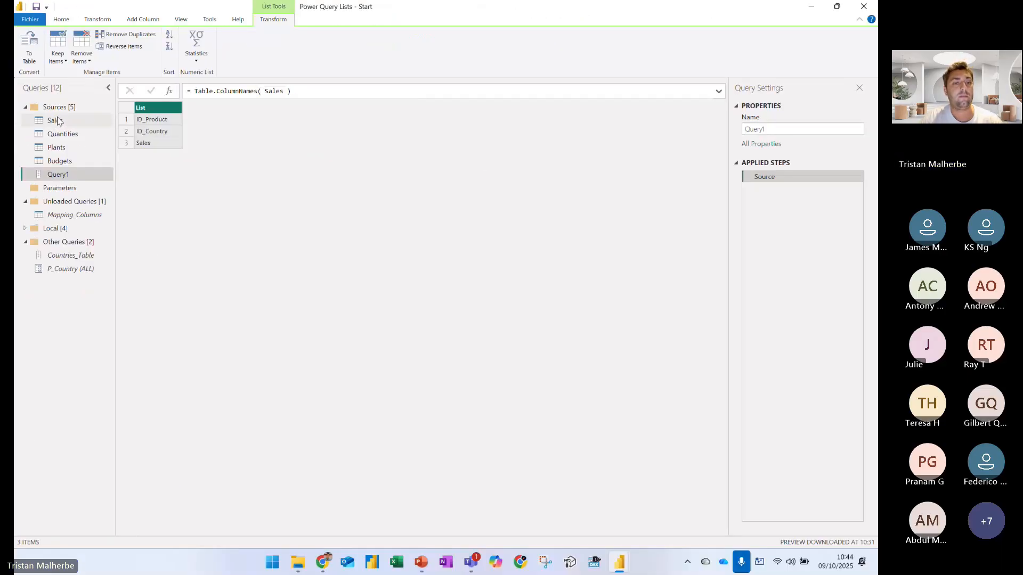
pyautogui.click(56, 121)
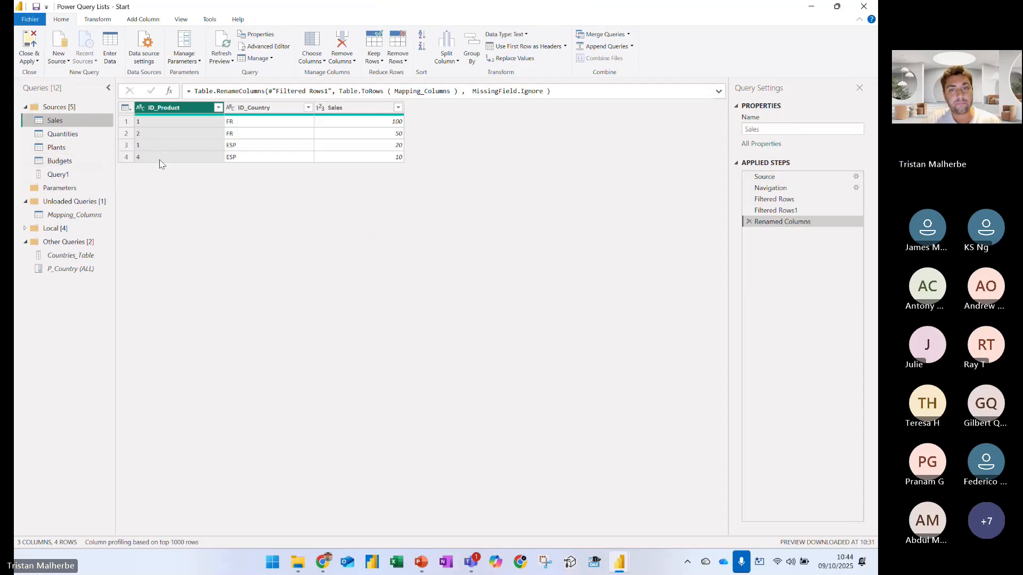
pyautogui.click(91, 177)
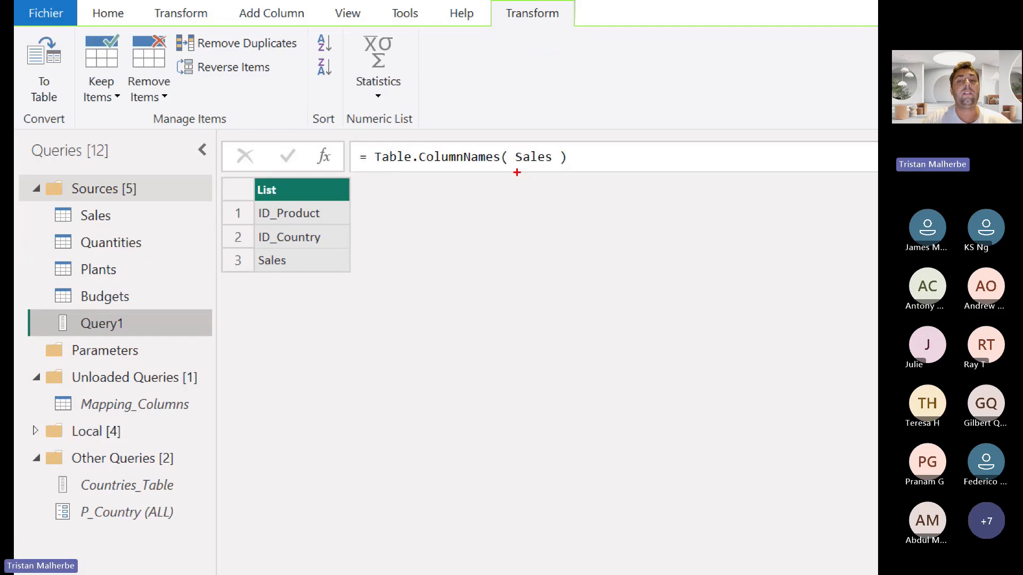
pyautogui.moveTo(515, 171); pyautogui.dragTo(576, 171)
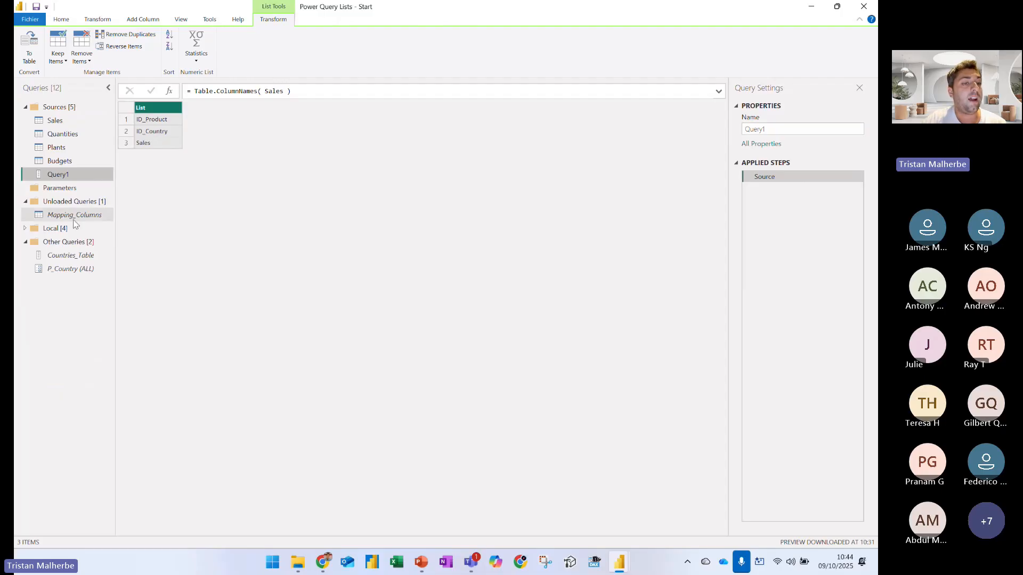
# Open Mapping_Columns and box its Final column in red
pyautogui.click(74, 216)
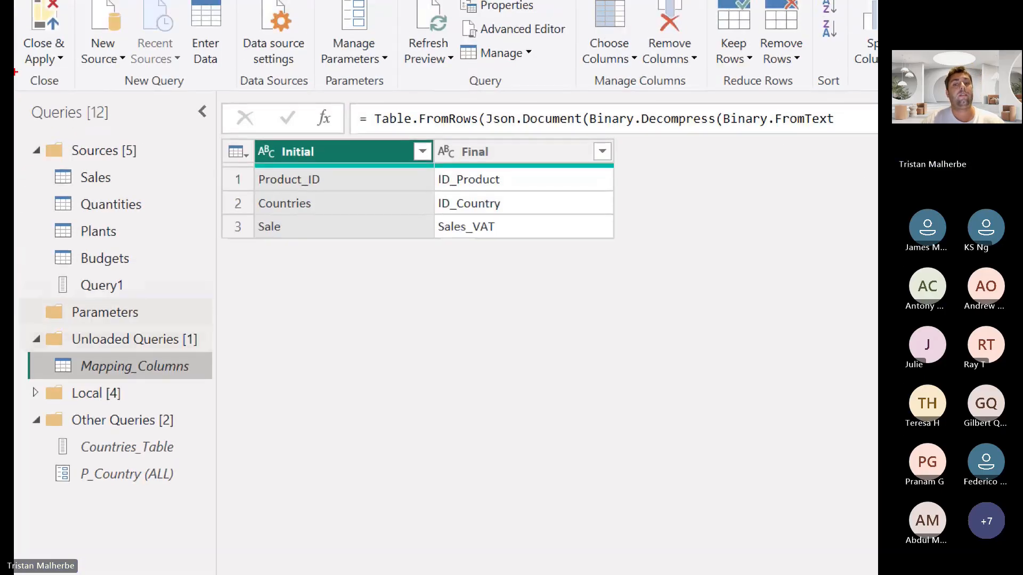
pyautogui.moveTo(422, 139)
pyautogui.mouseDown()
pyautogui.moveTo(505, 216)
pyautogui.moveTo(603, 249)
pyautogui.mouseUp()
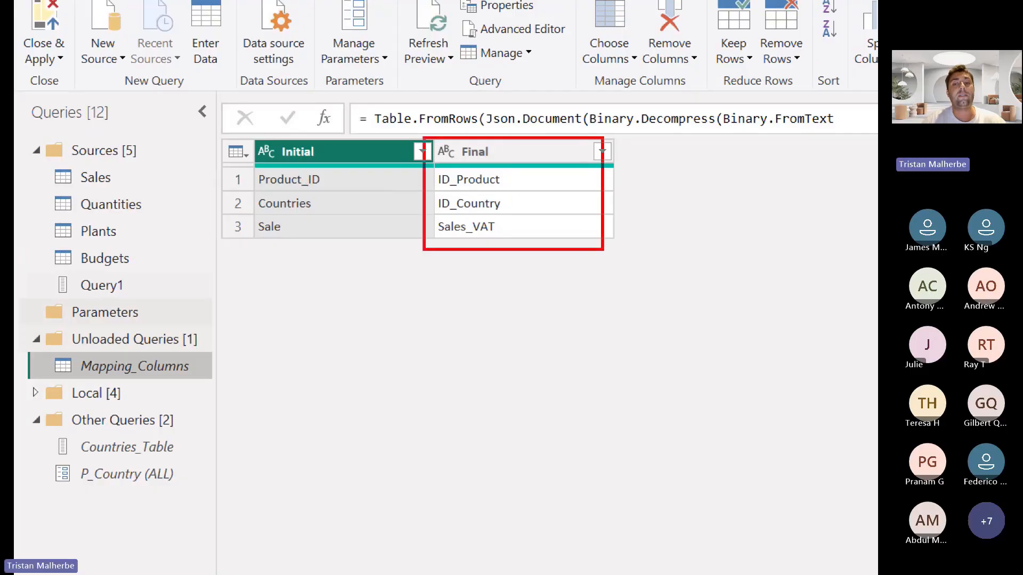
# Mark the three Final names in Mapping_Columns in red, and extend Query1's formula to = Table.ColumnNames( Sales ) & Mapping_Columns[Final]
pyautogui.moveTo(512, 176); pyautogui.dragTo(518, 203)
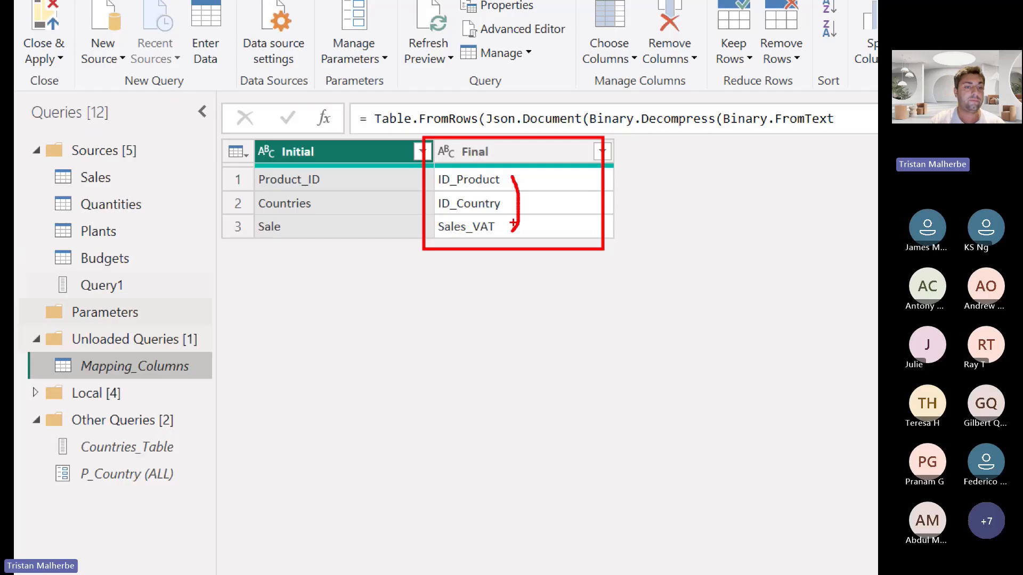
pyautogui.press('Escape')
pyautogui.click(88, 172)
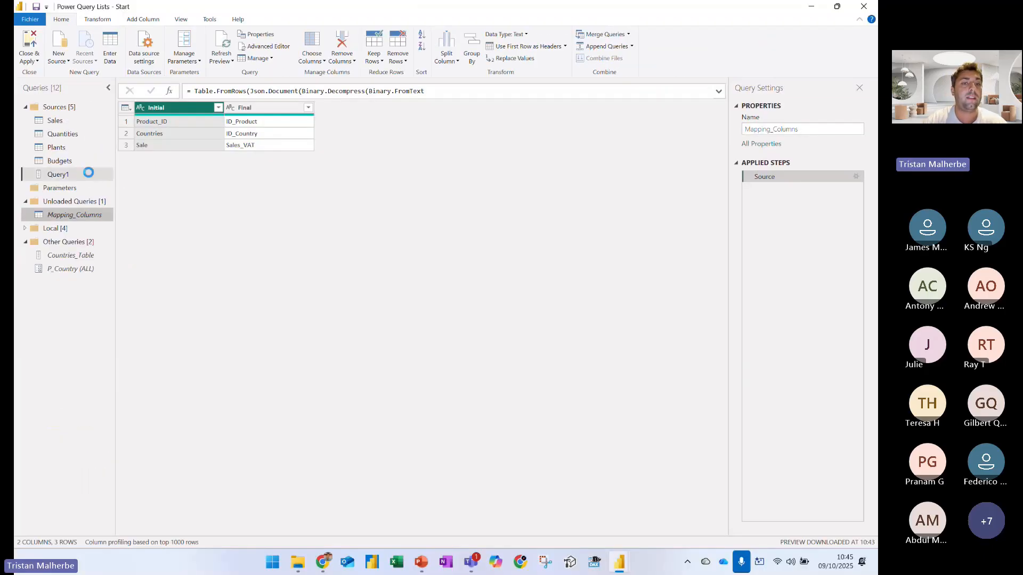
pyautogui.moveTo(194, 91); pyautogui.dragTo(315, 93)
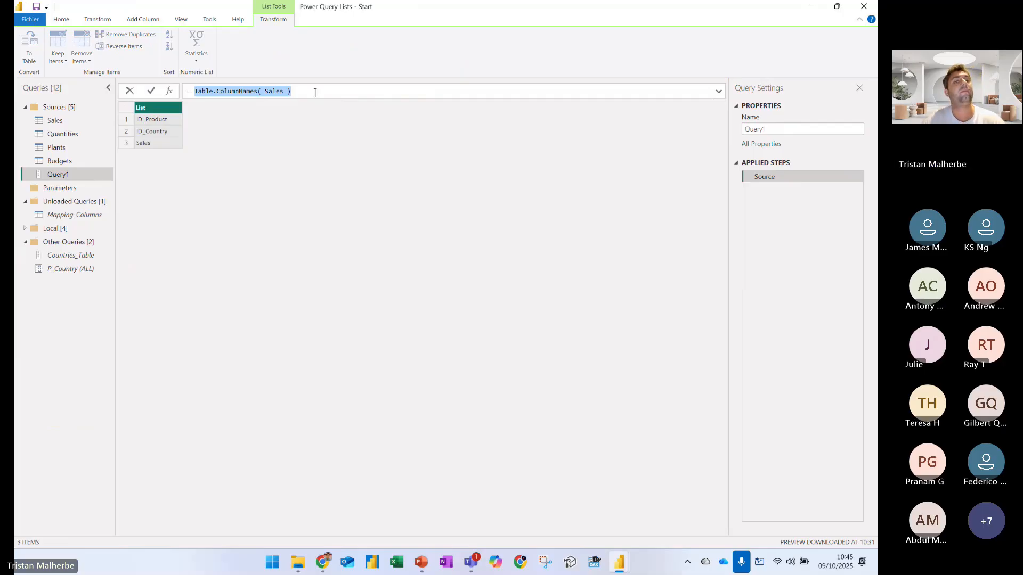
pyautogui.click(318, 93)
pyautogui.write('& ')
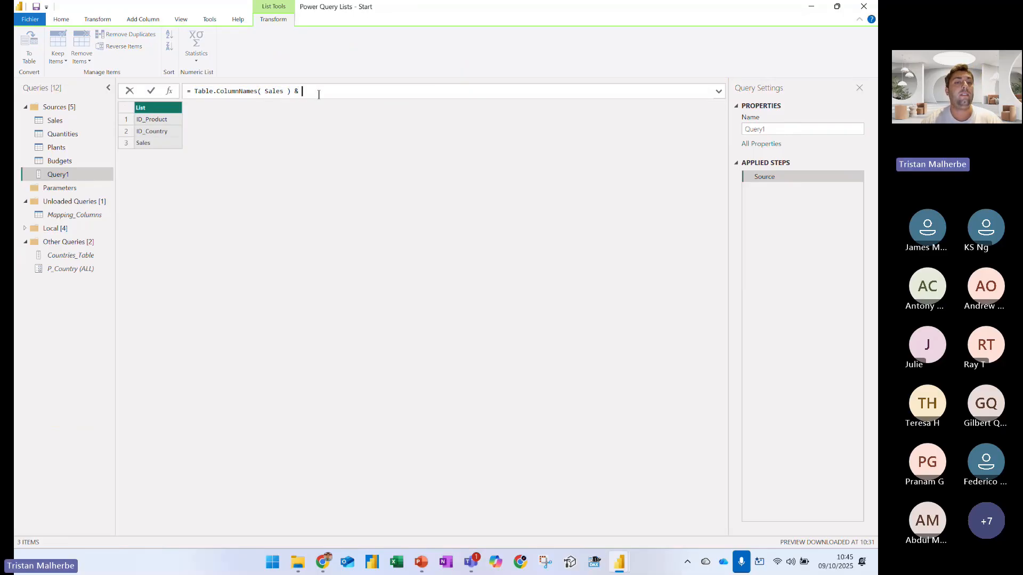
pyautogui.write('Mappi')
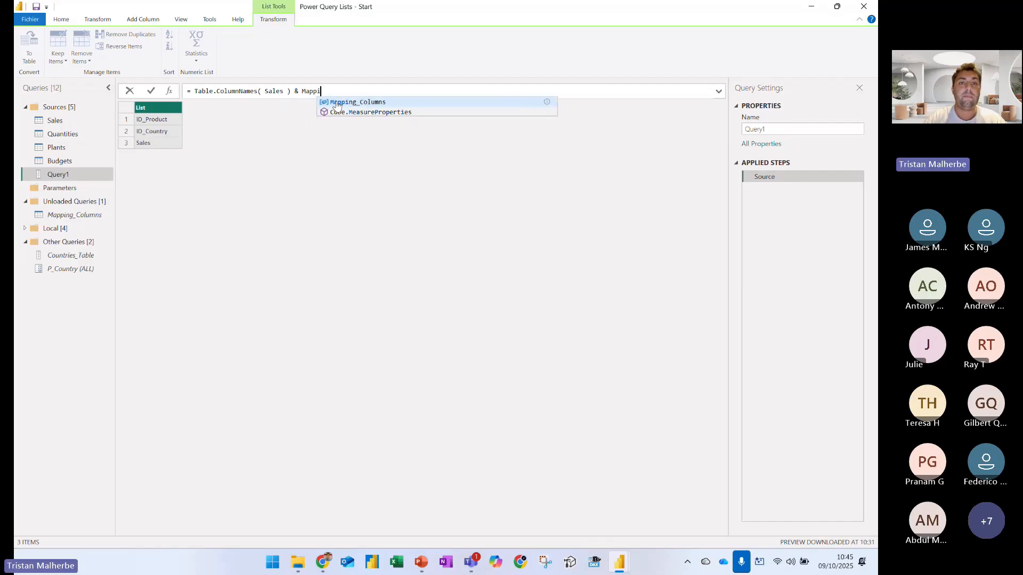
pyautogui.click(352, 103)
pyautogui.write('[Final')
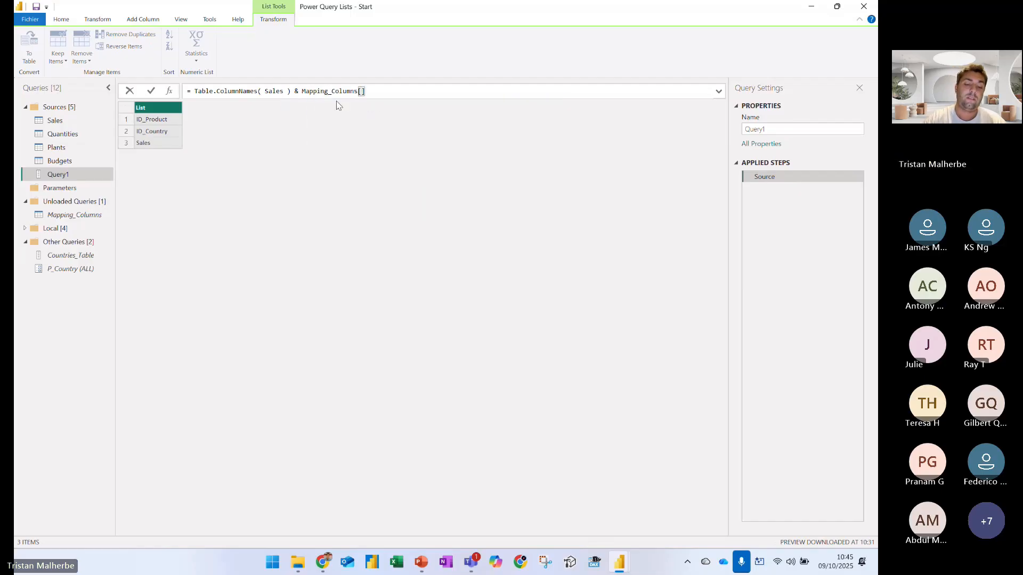
pyautogui.press('Return')
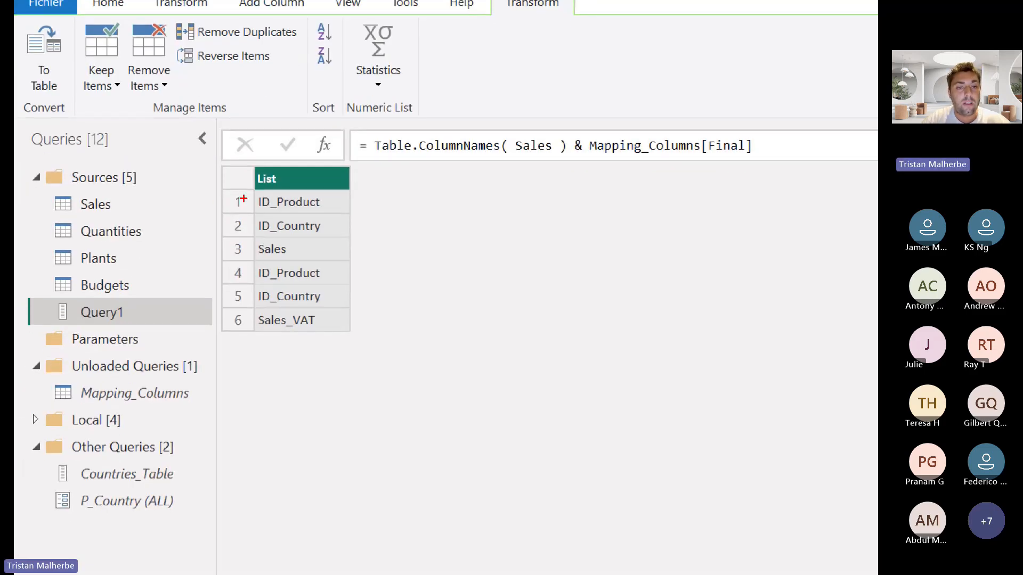
# Box the first three list items in red and the last three in blue, with arrows to Table.ColumnNames and Mapping_Columns[Final] respectively
pyautogui.moveTo(248, 229); pyautogui.dragTo(321, 289)
pyautogui.moveTo(321, 251); pyautogui.dragTo(353, 262)
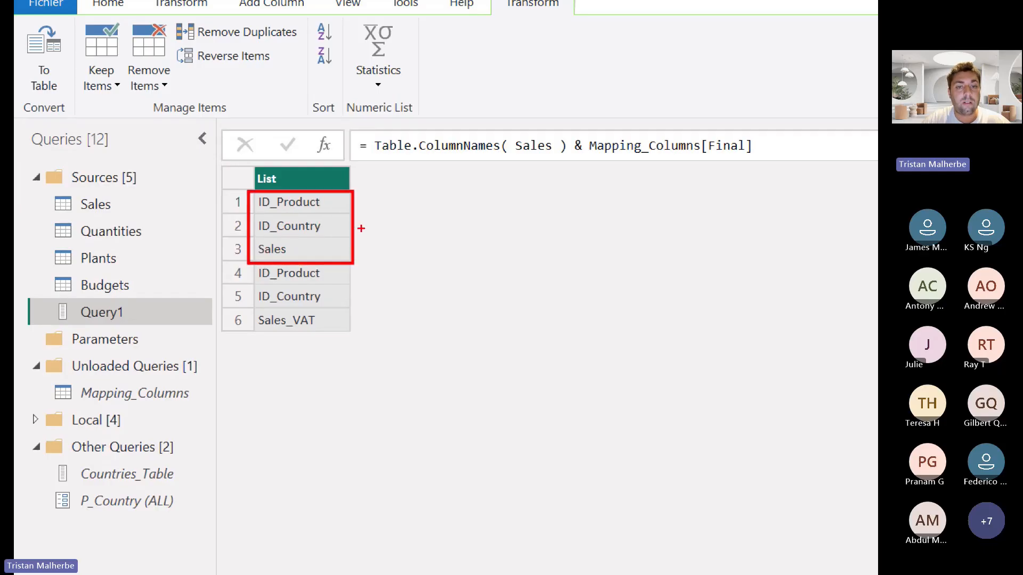
pyautogui.moveTo(494, 155); pyautogui.dragTo(358, 212)
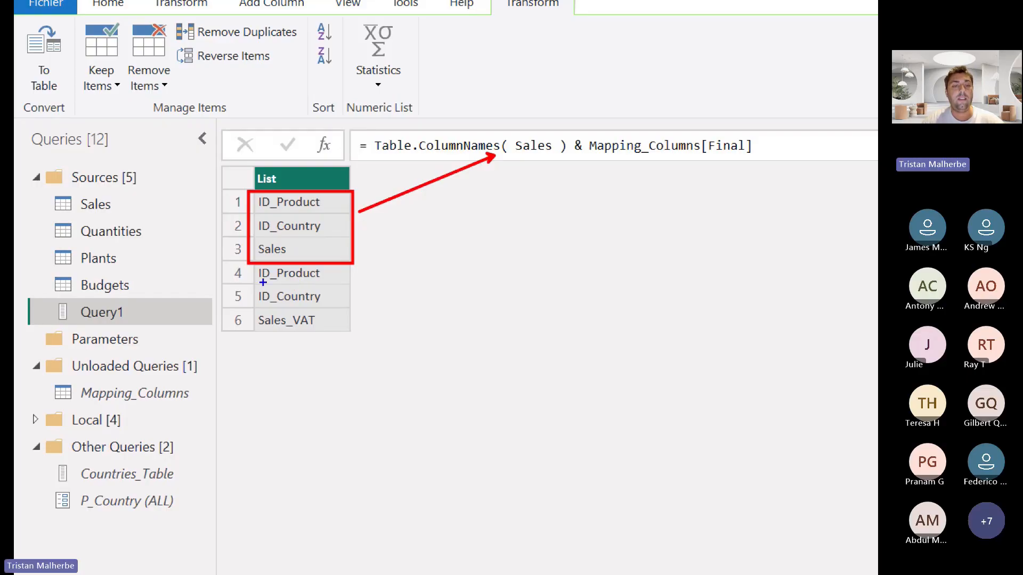
pyautogui.moveTo(253, 267); pyautogui.dragTo(342, 334)
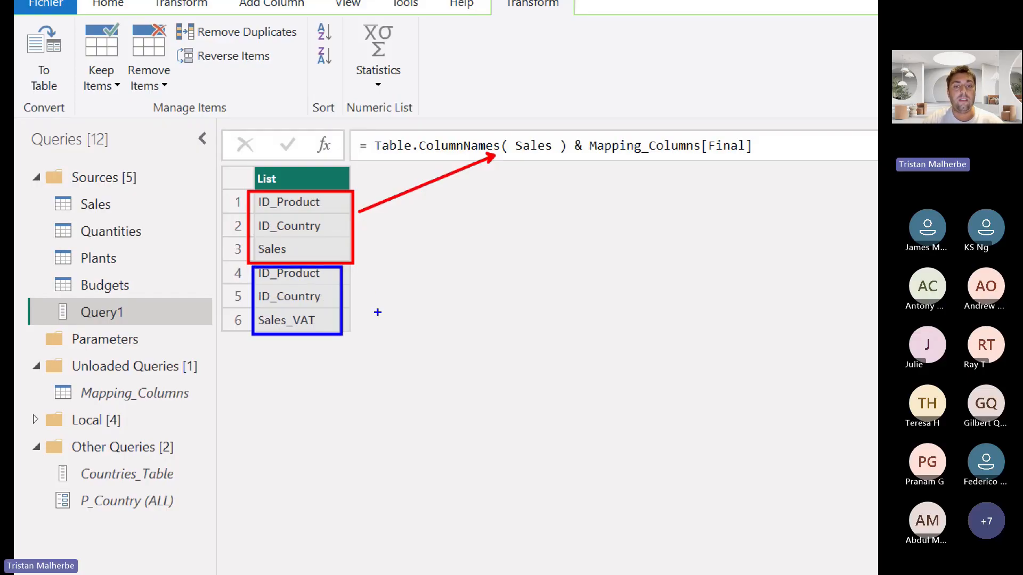
pyautogui.moveTo(641, 162); pyautogui.dragTo(339, 288)
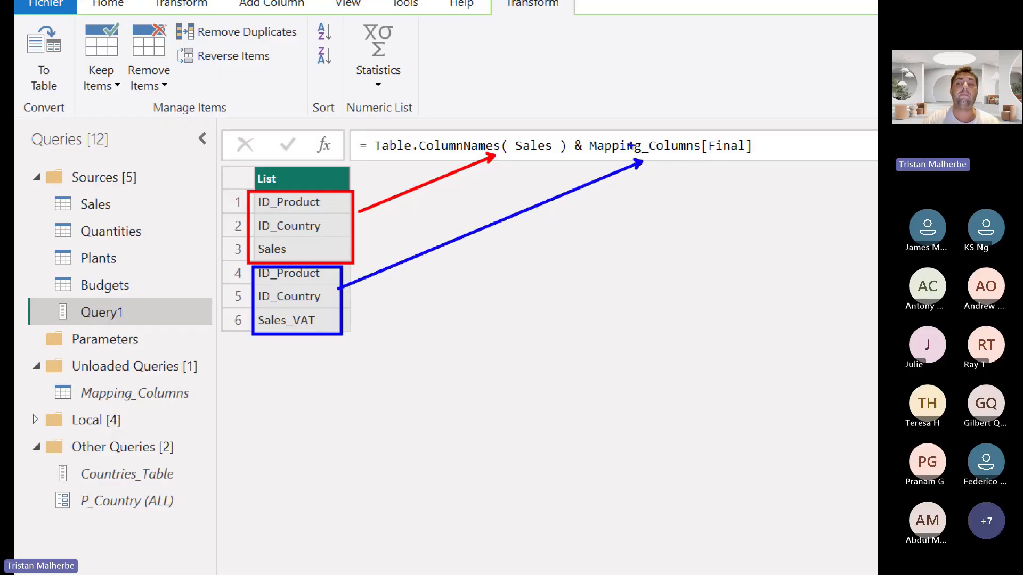
pyautogui.moveTo(634, 137); pyautogui.dragTo(690, 109)
pyautogui.moveTo(706, 166); pyautogui.dragTo(804, 159)
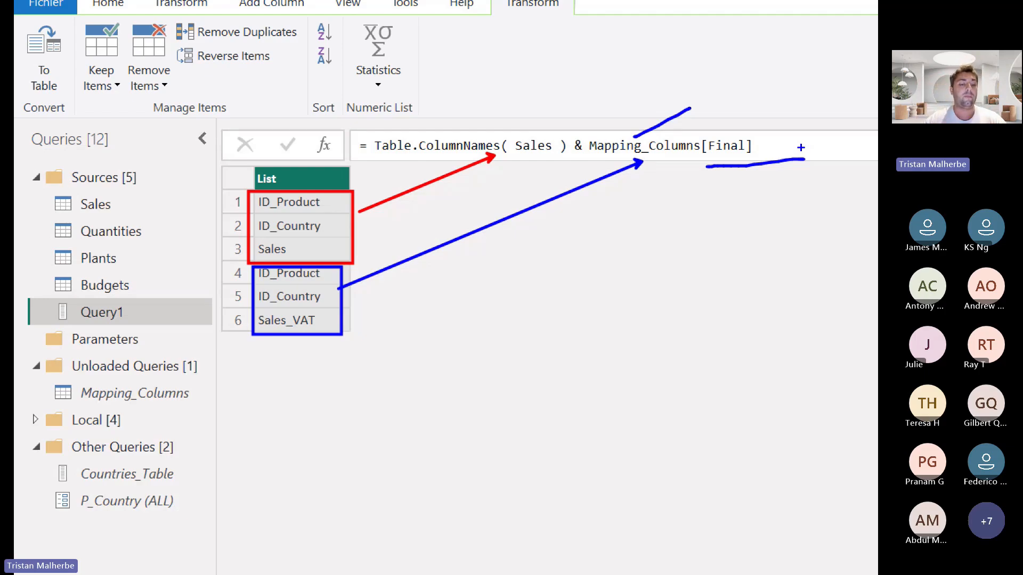
# Insert List.Difference ( before Table.ColumnNames in Query1's formula, and link the function's list1 and list2 parameters with a blue stroke
pyautogui.click(376, 145)
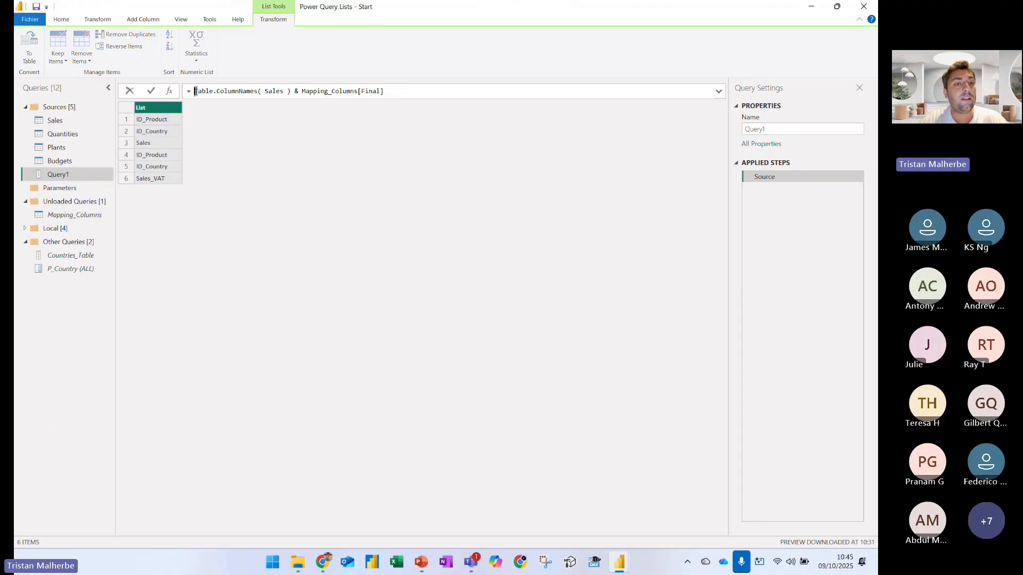
pyautogui.write('List')
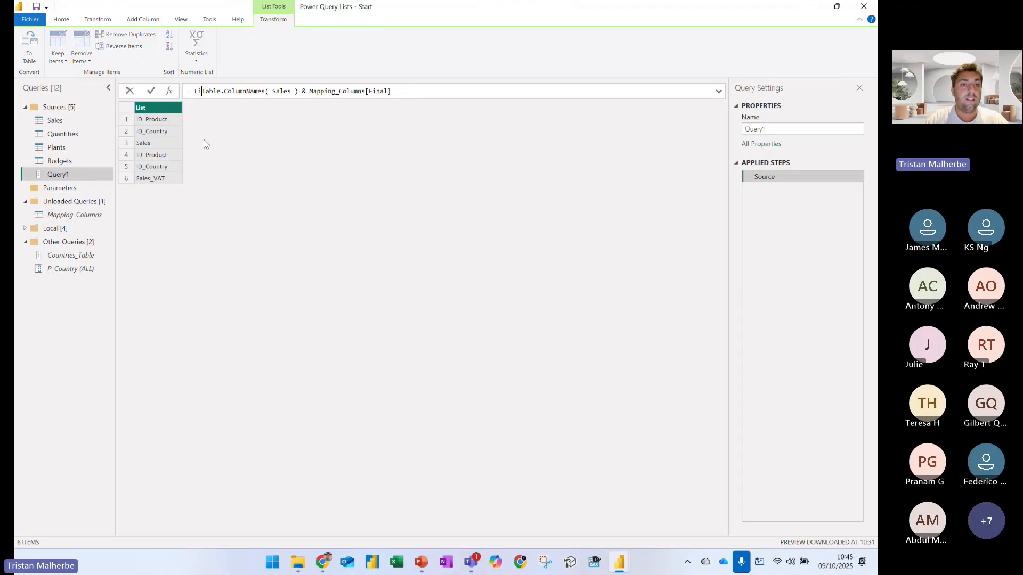
pyautogui.write('.Diff')
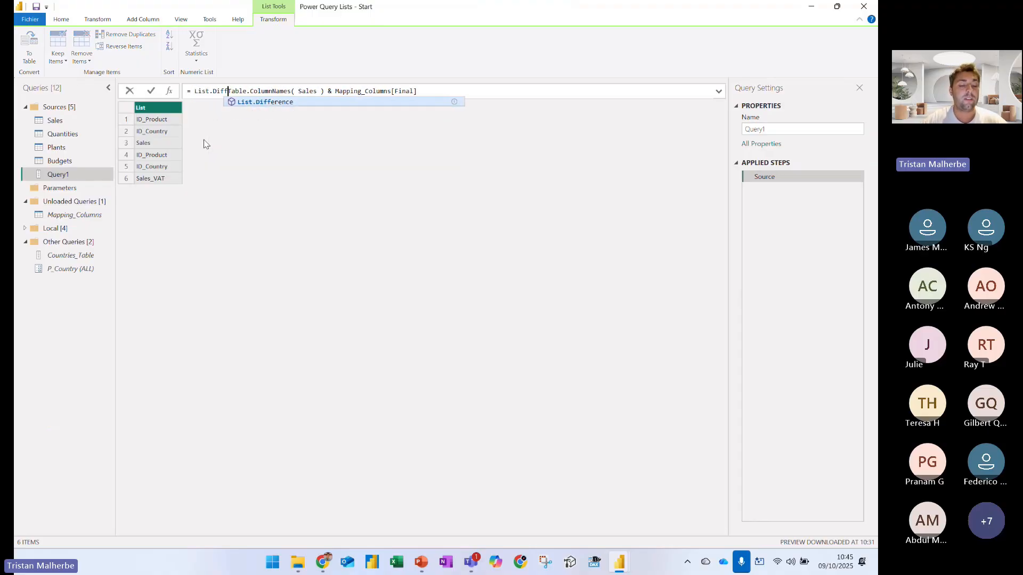
pyautogui.write('erence')
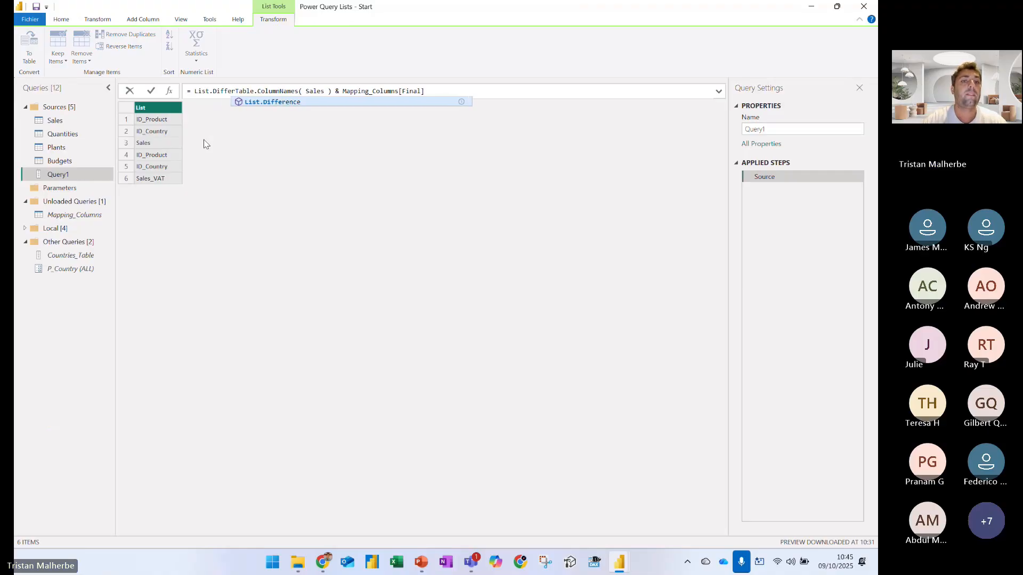
pyautogui.write(' (')
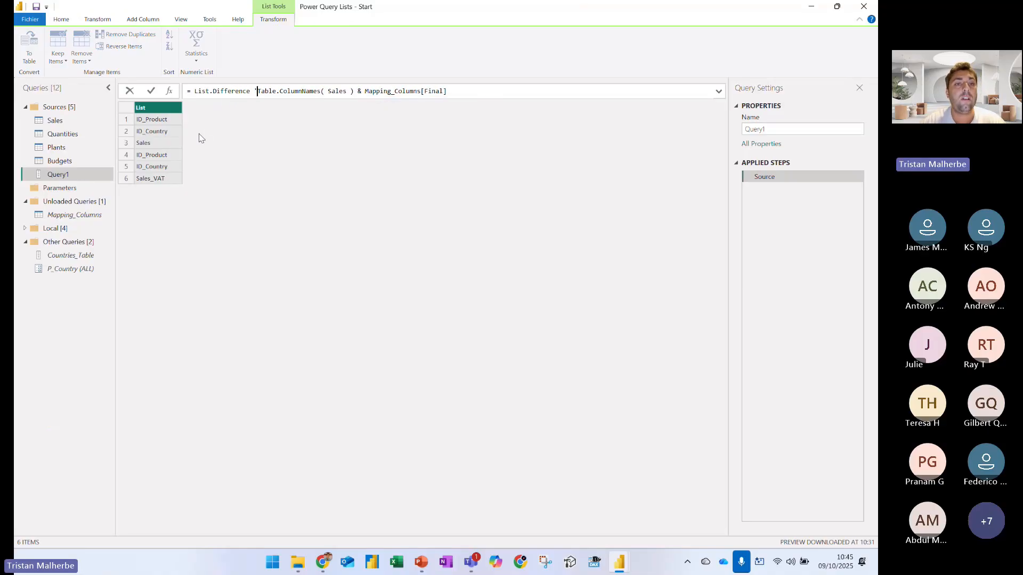
pyautogui.hotkey('ctrl', '1')
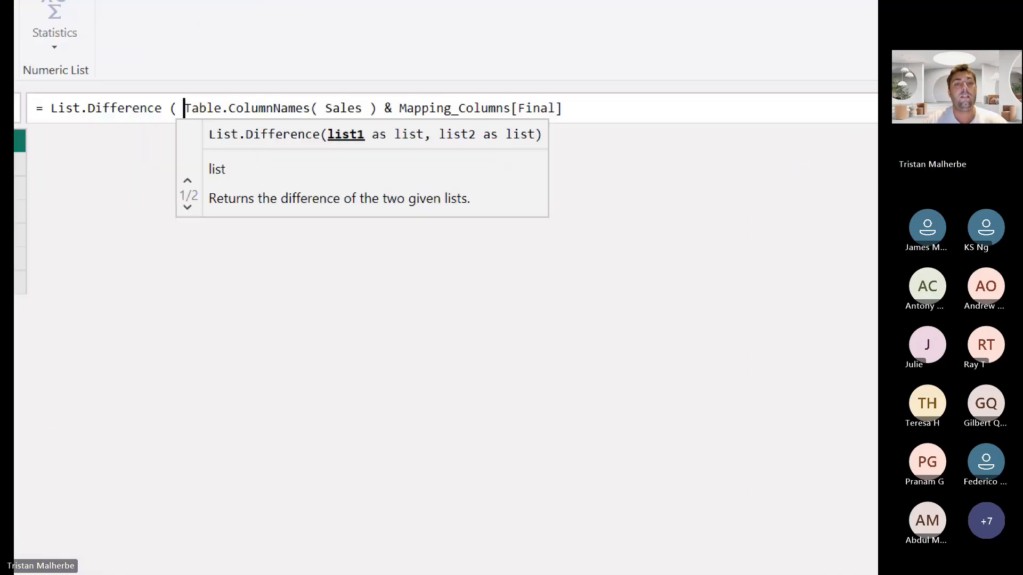
pyautogui.click(362, 187)
pyautogui.moveTo(346, 179)
pyautogui.mouseDown()
pyautogui.moveTo(346, 196)
pyautogui.moveTo(472, 196)
pyautogui.moveTo(499, 178)
pyautogui.mouseUp()
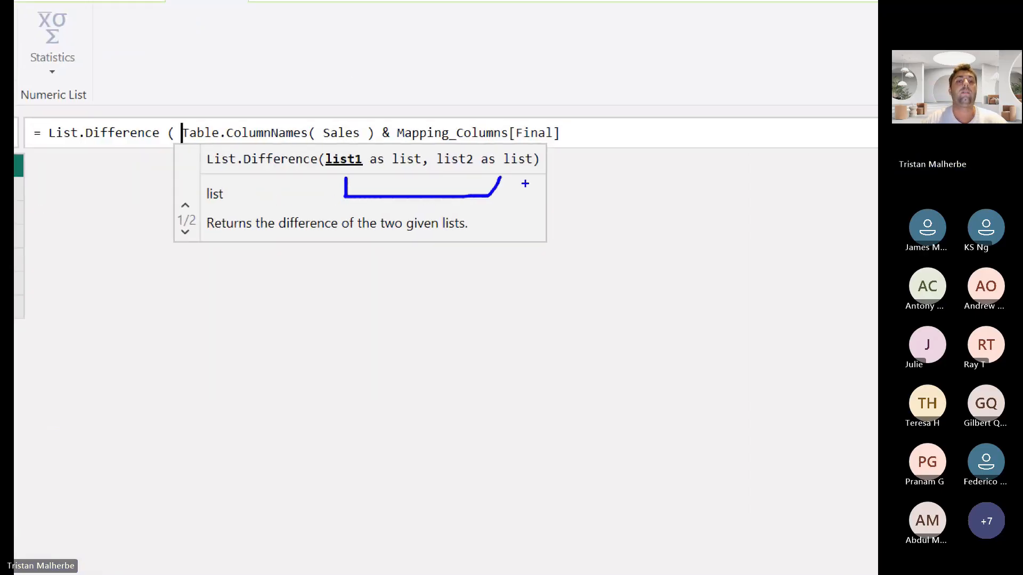
pyautogui.press('Escape')
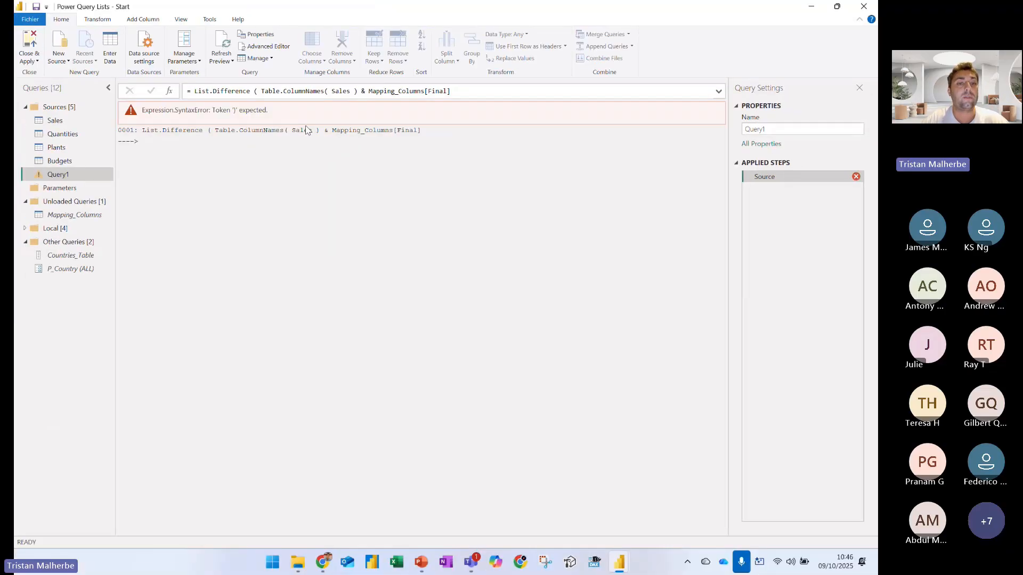
# Replace the & with a comma and close the formula as = List.Difference ( Table.ColumnNames( Sales ) , Mapping_Columns[Final] )
pyautogui.click(362, 91)
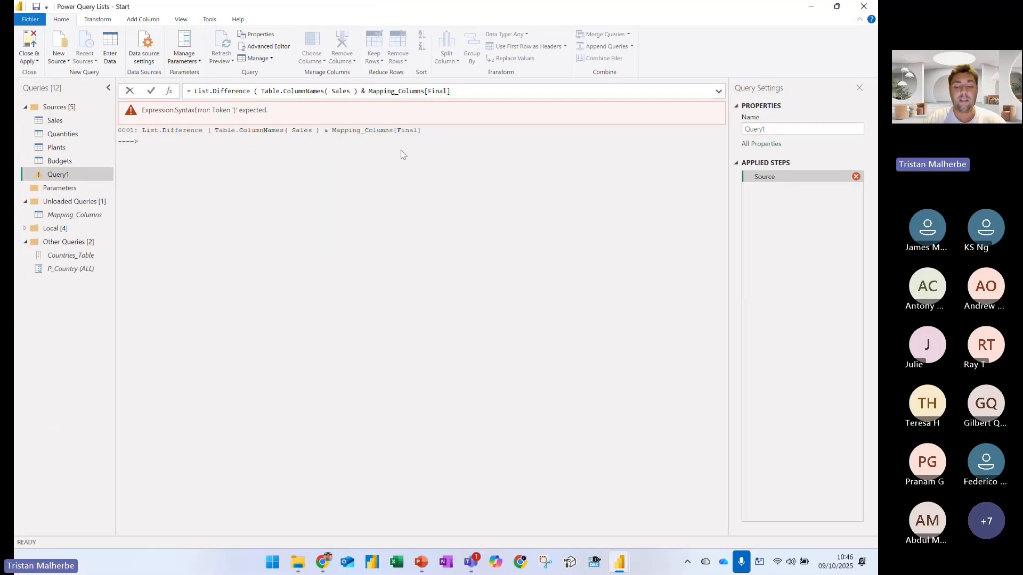
pyautogui.press('BackSpace')
pyautogui.write(',')
pyautogui.press('End')
pyautogui.write(')')
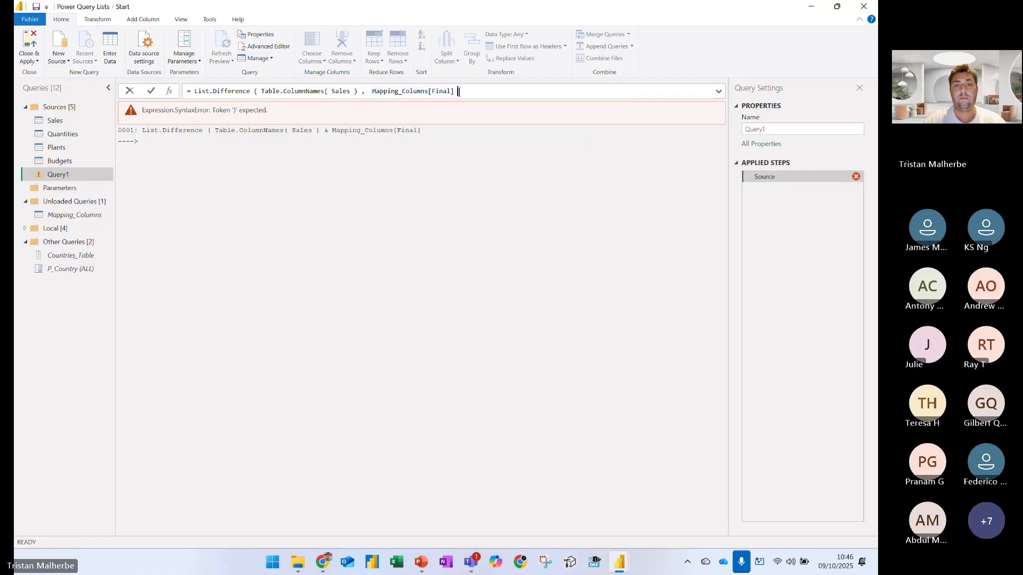
pyautogui.press('Return')
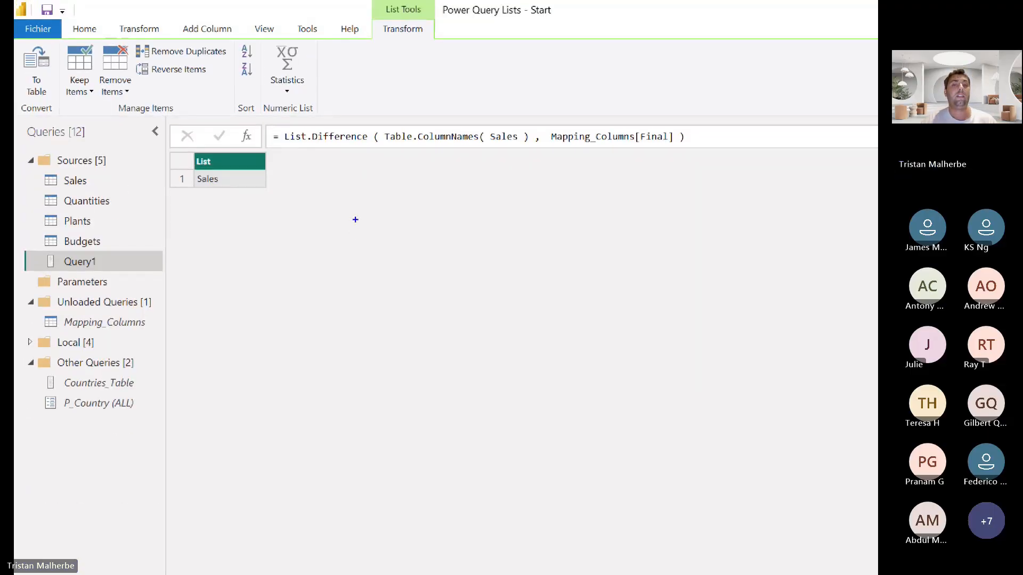
# Box Table.ColumnNames( Sales ) in blue, underline Mapping_Columns[Final], and circle the Sales item in the resulting list
pyautogui.moveTo(384, 129)
pyautogui.mouseDown()
pyautogui.moveTo(384, 146)
pyautogui.moveTo(534, 133)
pyautogui.moveTo(391, 127)
pyautogui.moveTo(426, 179)
pyautogui.moveTo(436, 149)
pyautogui.moveTo(442, 159)
pyautogui.mouseUp()
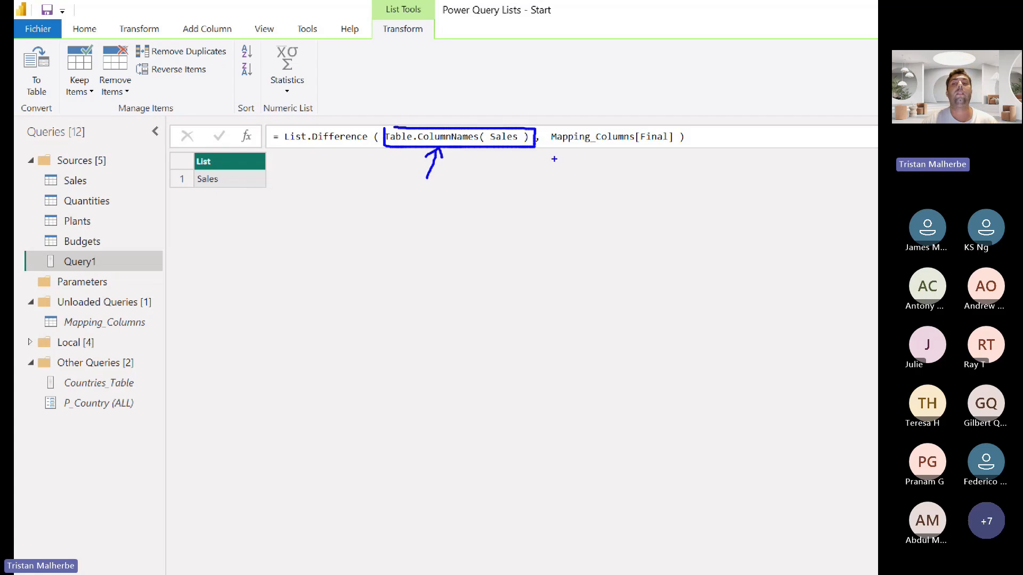
pyautogui.moveTo(581, 150); pyautogui.dragTo(665, 153)
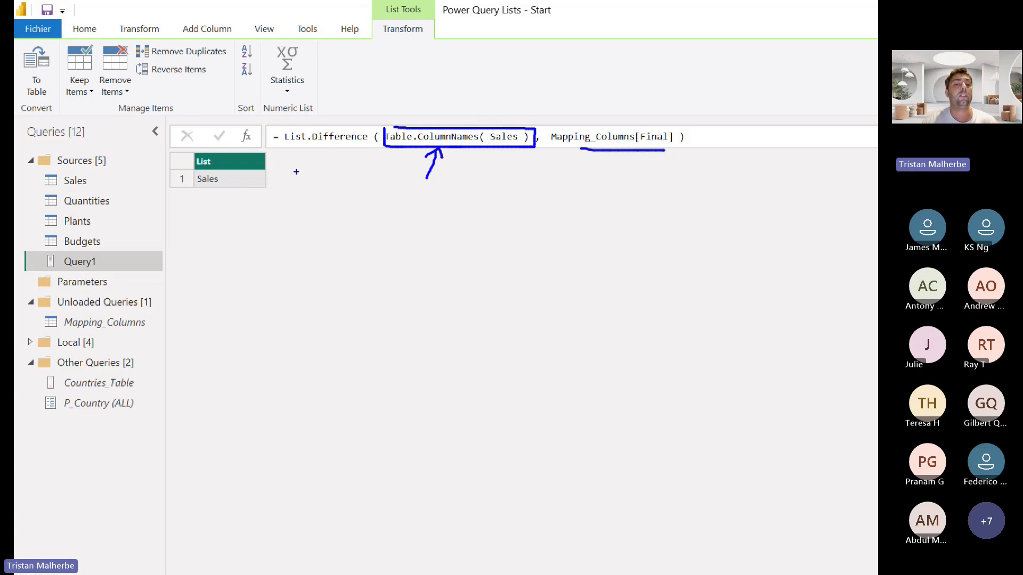
pyautogui.moveTo(216, 168)
pyautogui.mouseDown()
pyautogui.moveTo(198, 167)
pyautogui.moveTo(213, 191)
pyautogui.moveTo(217, 169)
pyautogui.mouseUp()
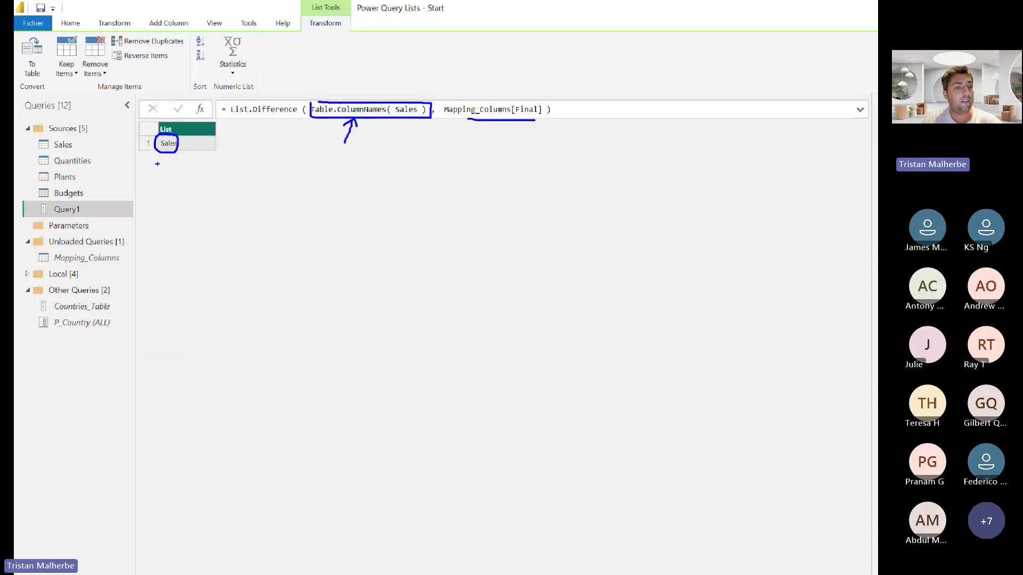
# Compare the Sales query's Sales column with Mapping_Columns, marking the Sales column and the Sales_VAT entry in blue
pyautogui.click(63, 144)
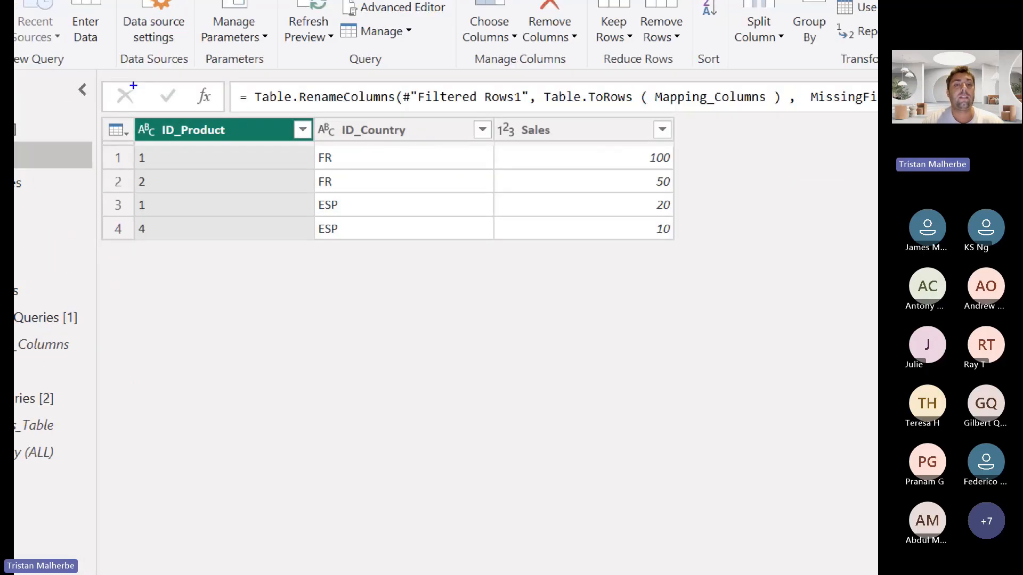
pyautogui.moveTo(473, 112)
pyautogui.mouseDown()
pyautogui.moveTo(649, 160)
pyautogui.moveTo(655, 152)
pyautogui.moveTo(752, 193)
pyautogui.mouseUp()
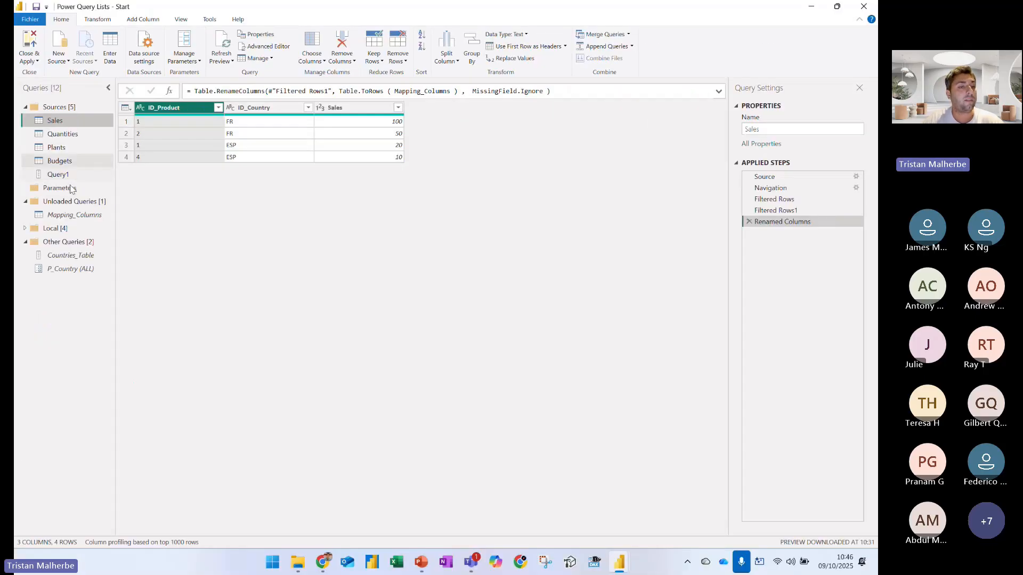
pyautogui.click(75, 215)
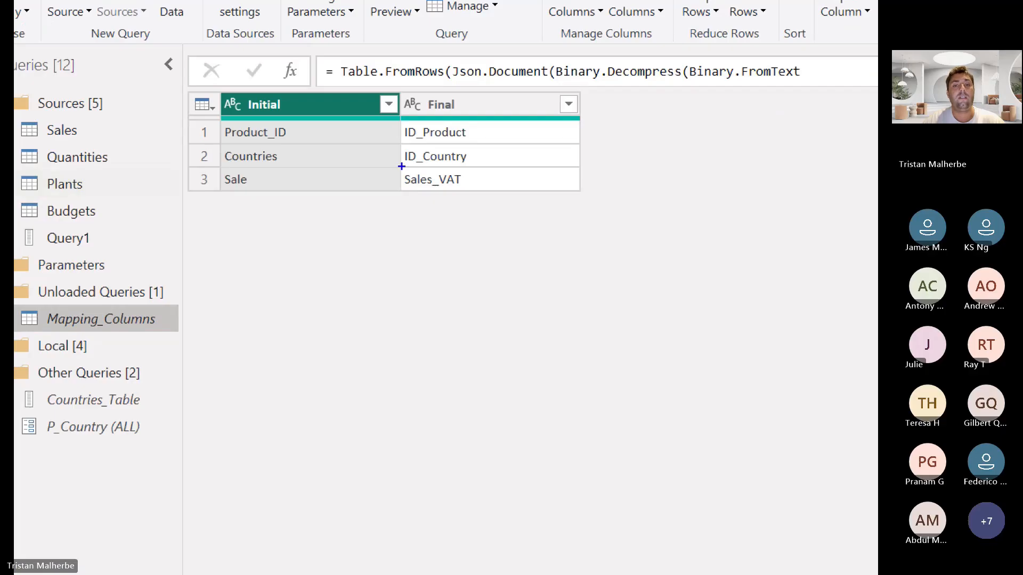
pyautogui.moveTo(388, 168); pyautogui.dragTo(489, 202)
pyautogui.moveTo(596, 273); pyautogui.dragTo(495, 214)
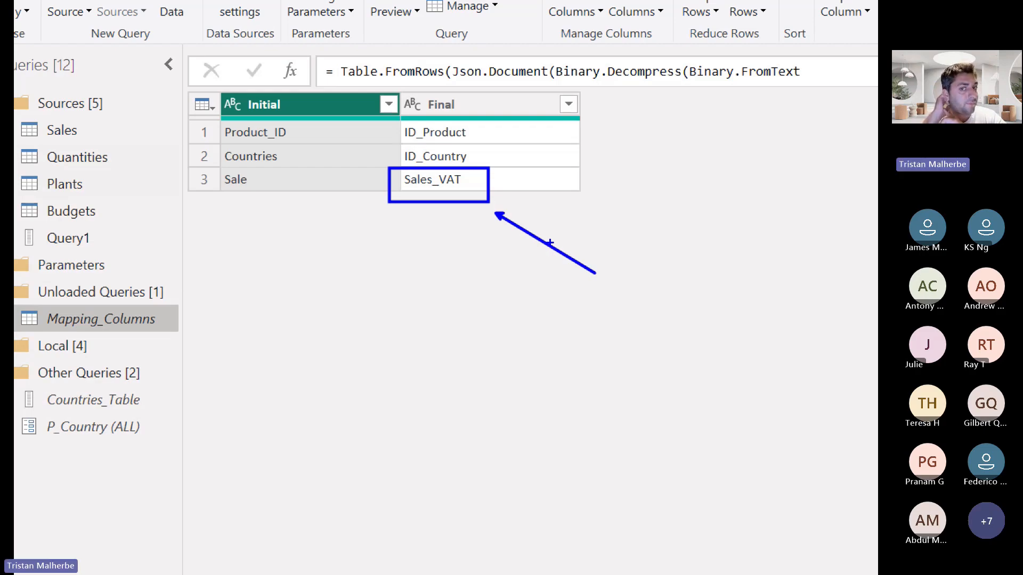
# Return to Query1 and disable its load
pyautogui.click(142, 241)
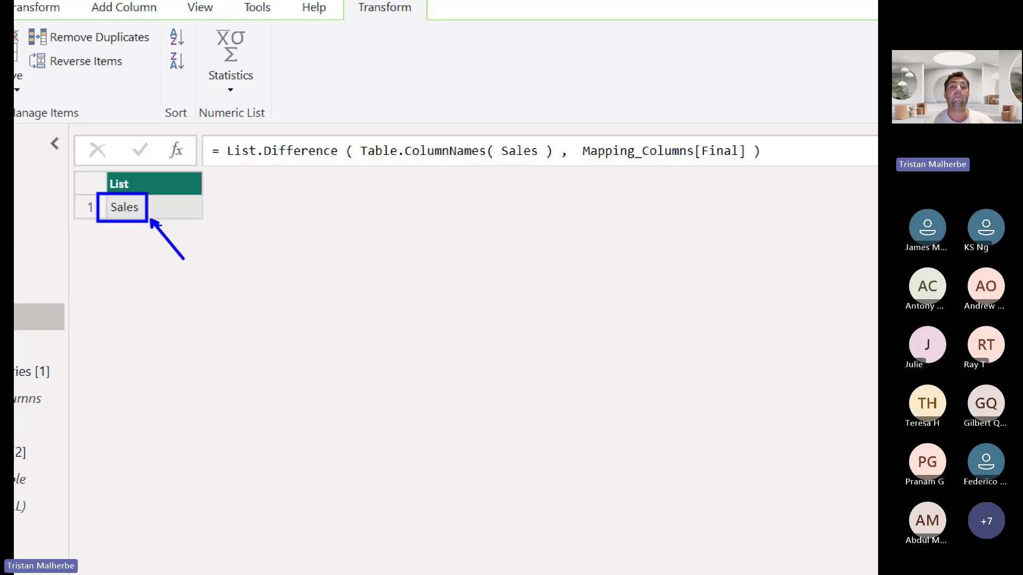
pyautogui.rightClick(16, 320)
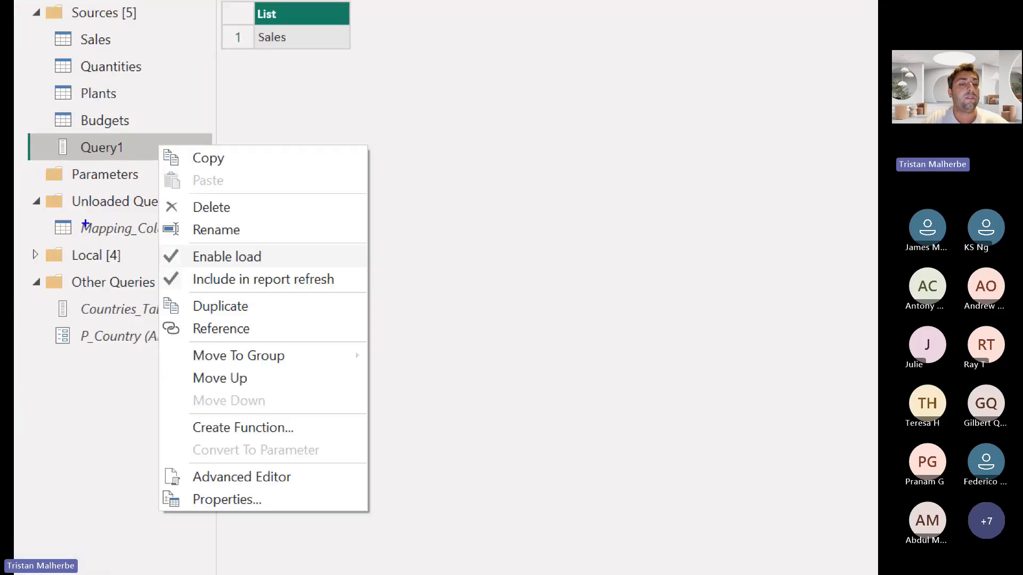
pyautogui.moveTo(158, 245)
pyautogui.mouseDown()
pyautogui.moveTo(280, 274)
pyautogui.moveTo(340, 233)
pyautogui.mouseUp()
pyautogui.press('Escape')
pyautogui.rightClick(77, 181)
pyautogui.click(100, 229)
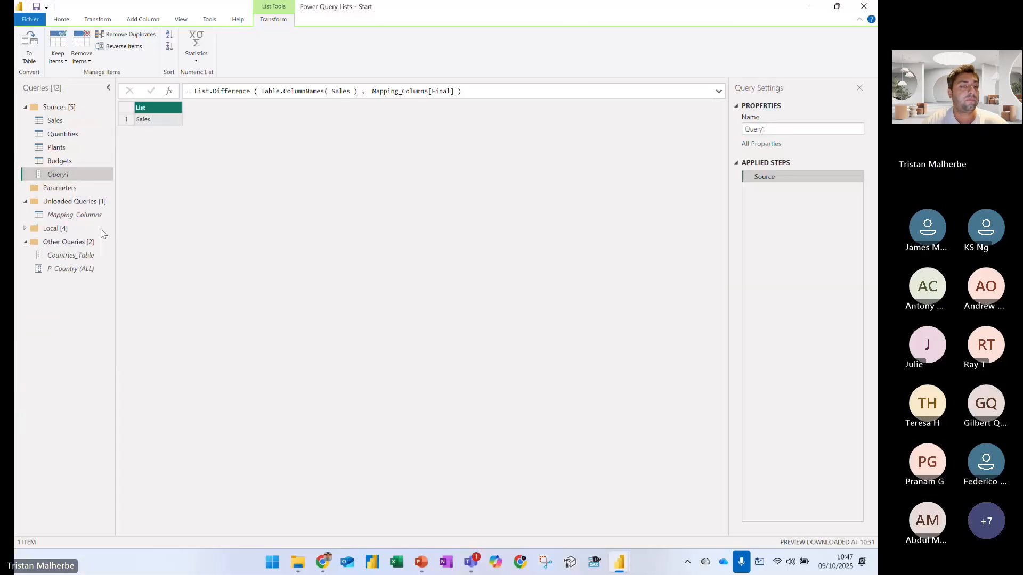
# Edit the Mapping_Columns source table so the Initial value mapped to Sales_VAT is Sales
pyautogui.click(80, 217)
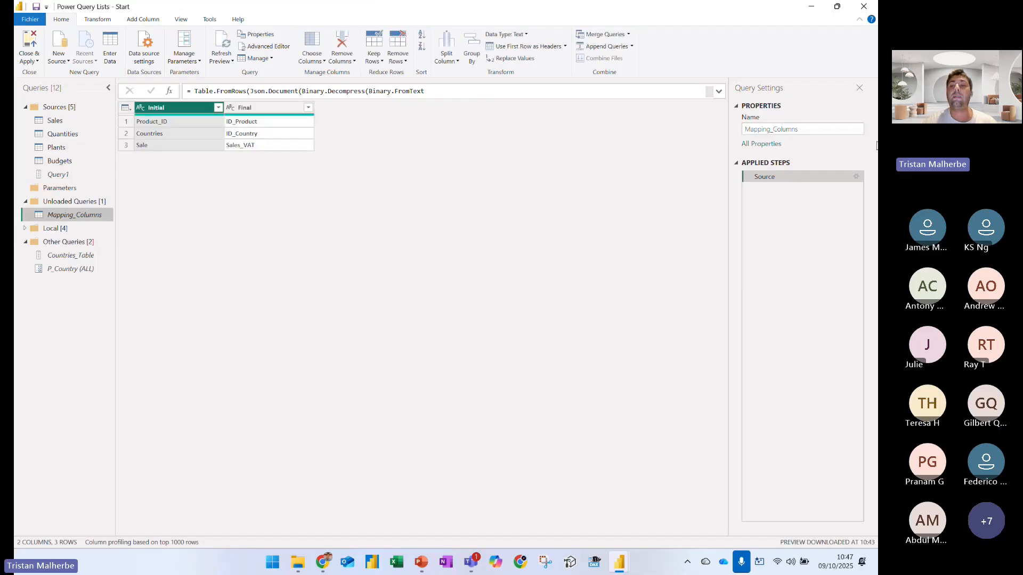
pyautogui.click(855, 177)
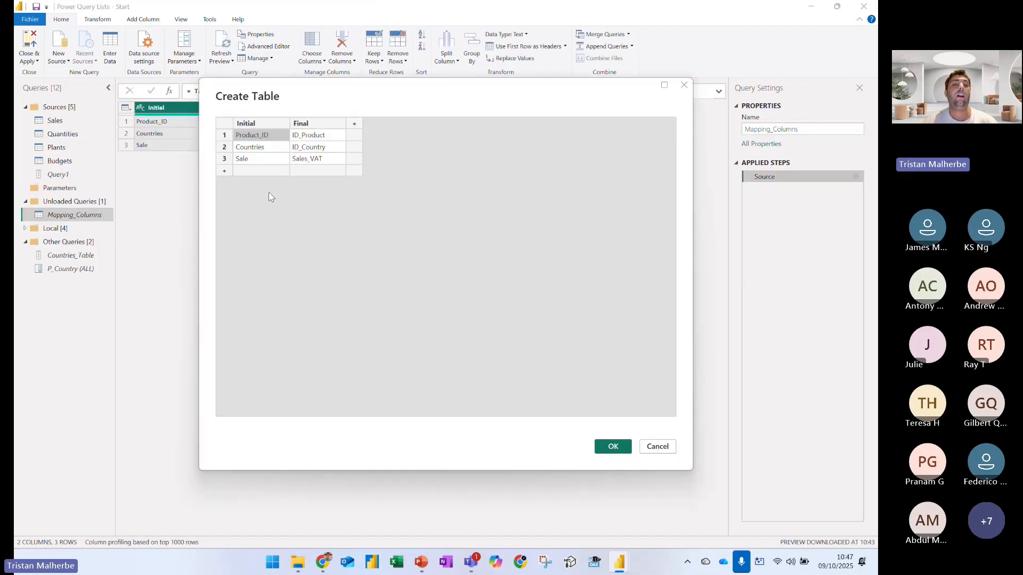
pyautogui.doubleClick(258, 160)
pyautogui.click(263, 158)
pyautogui.write('s')
pyautogui.click(291, 226)
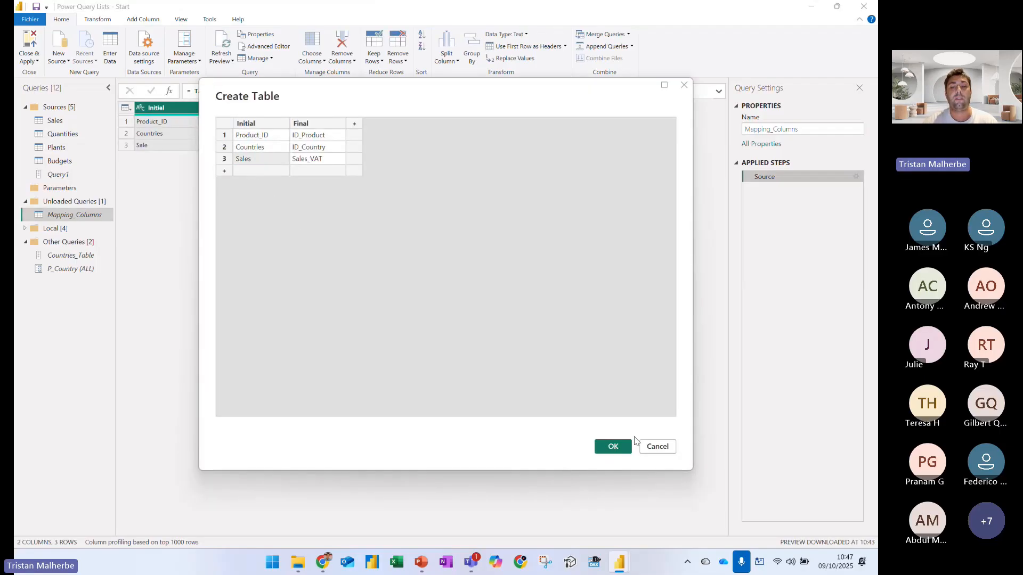
pyautogui.click(613, 447)
# Check Sales and Query1 after the mapping change, marking the List header and List.Difference with blue arrows
pyautogui.click(55, 120)
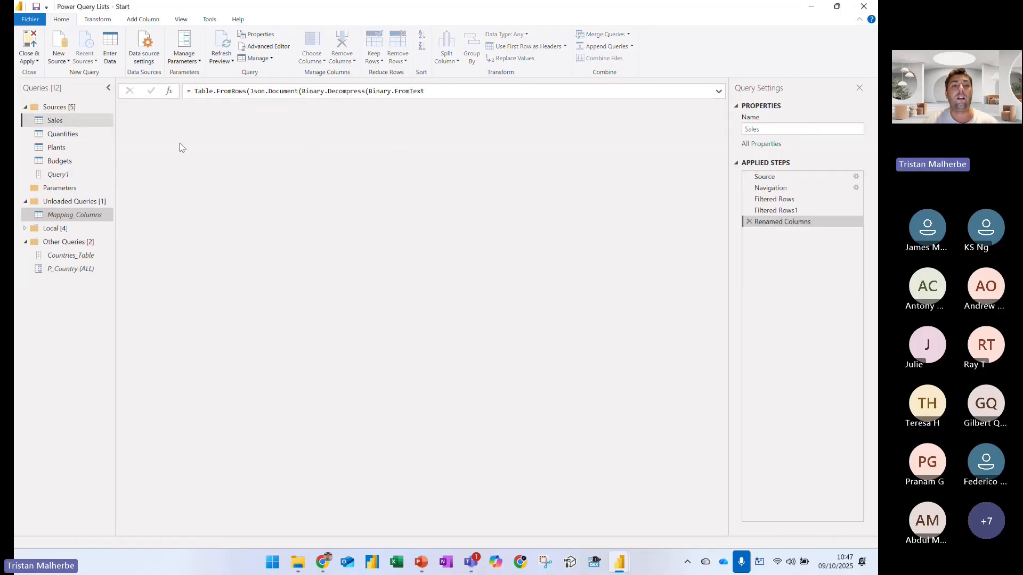
pyautogui.click(56, 174)
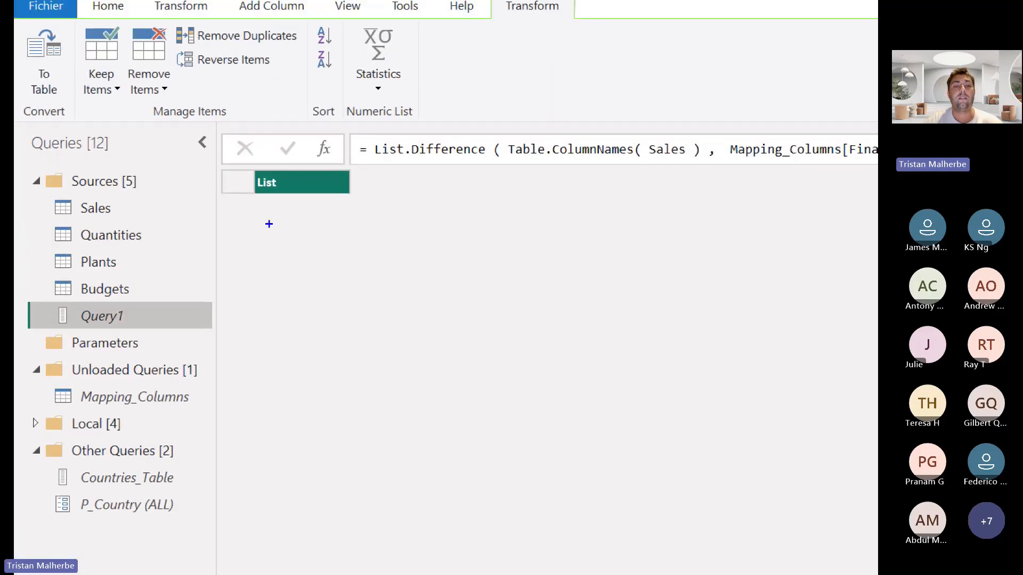
pyautogui.moveTo(312, 203); pyautogui.dragTo(393, 276)
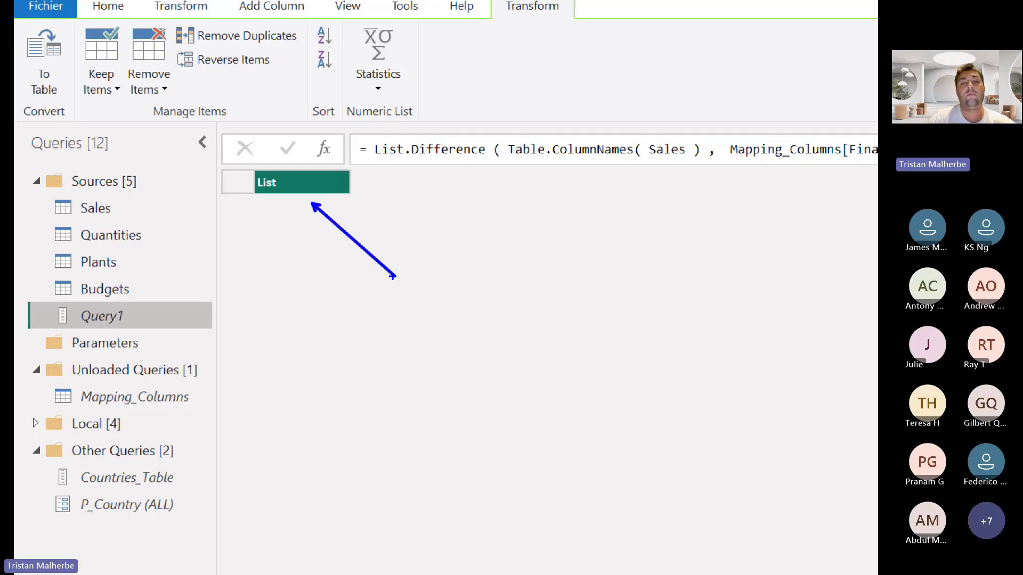
pyautogui.moveTo(432, 164); pyautogui.dragTo(450, 220)
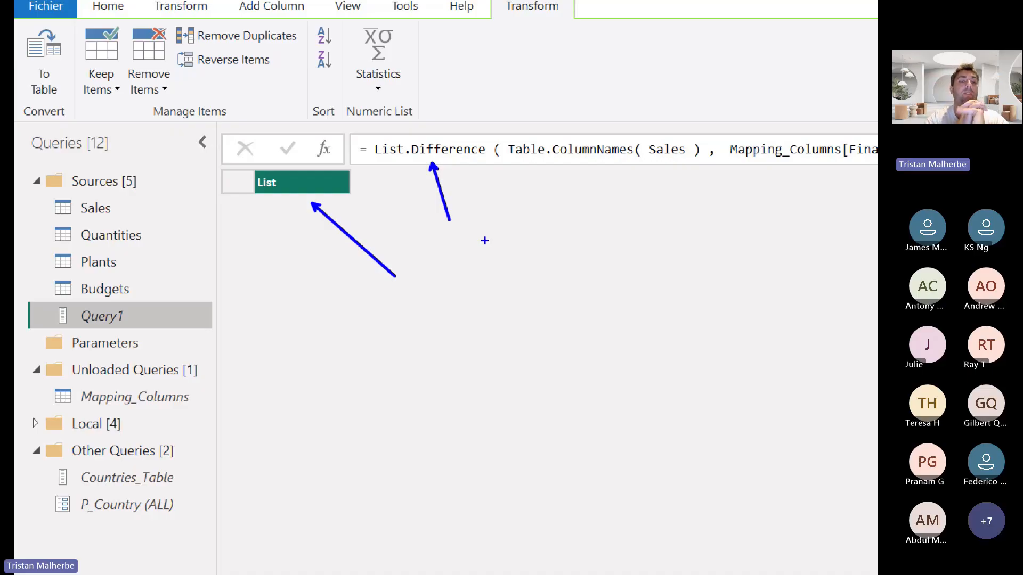
pyautogui.press('Escape')
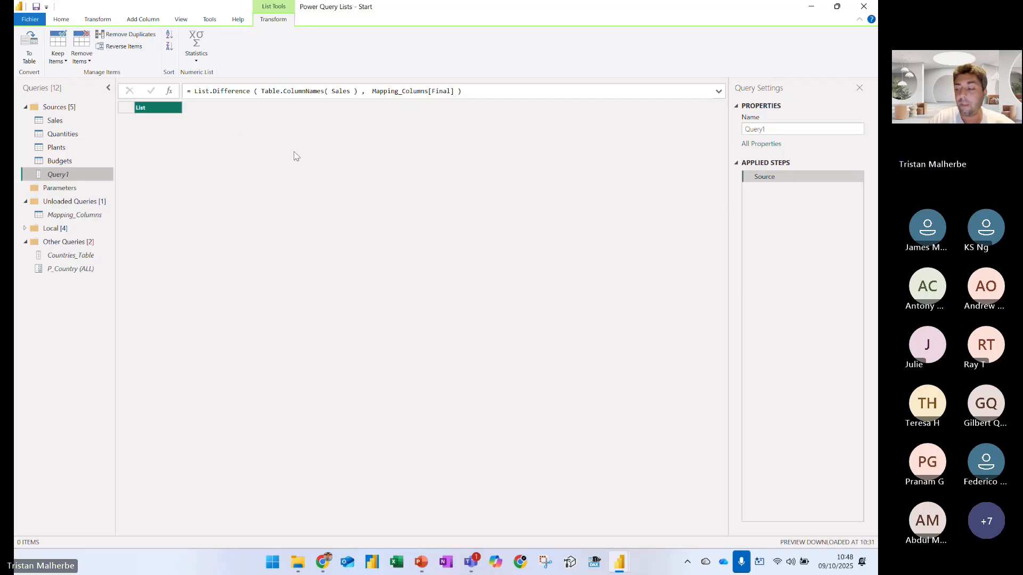
# View the Quantities query, underlining the _Store, _CustomerKey and _ProductKey headers in blue and boxing Qty
pyautogui.click(64, 143)
pyautogui.click(63, 135)
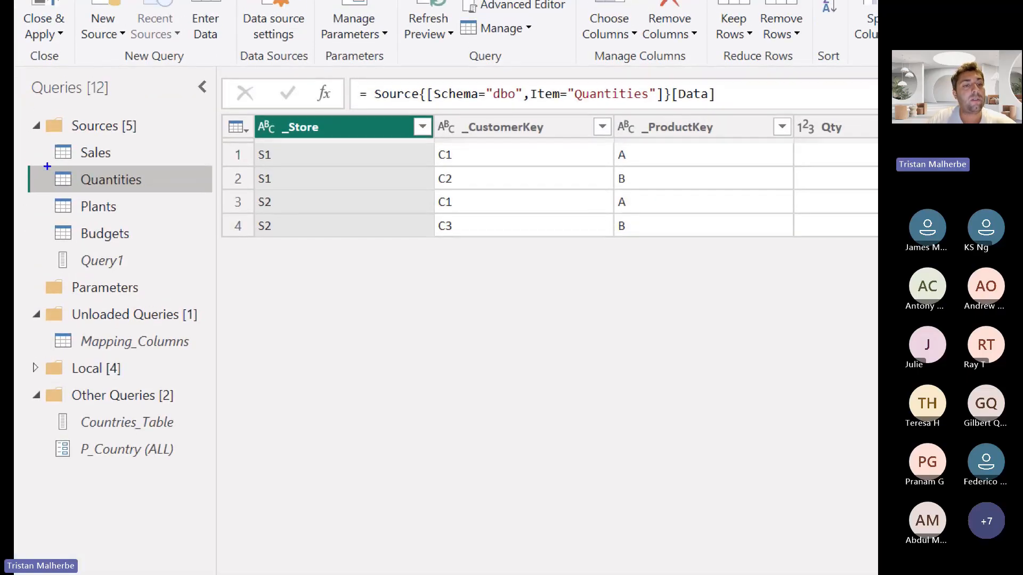
pyautogui.moveTo(46, 165); pyautogui.dragTo(169, 192)
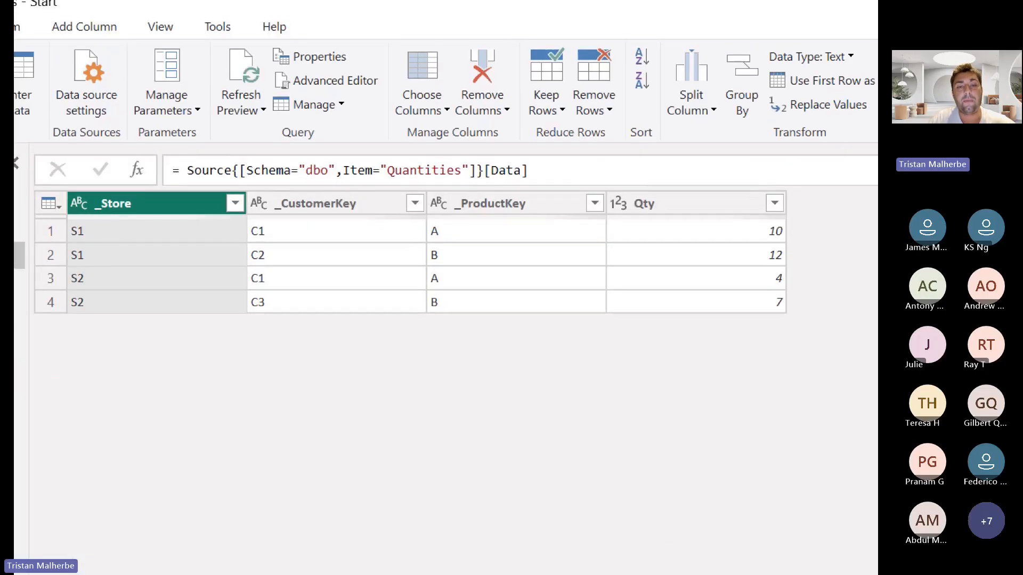
pyautogui.click(115, 165)
pyautogui.moveTo(98, 157); pyautogui.dragTo(146, 155)
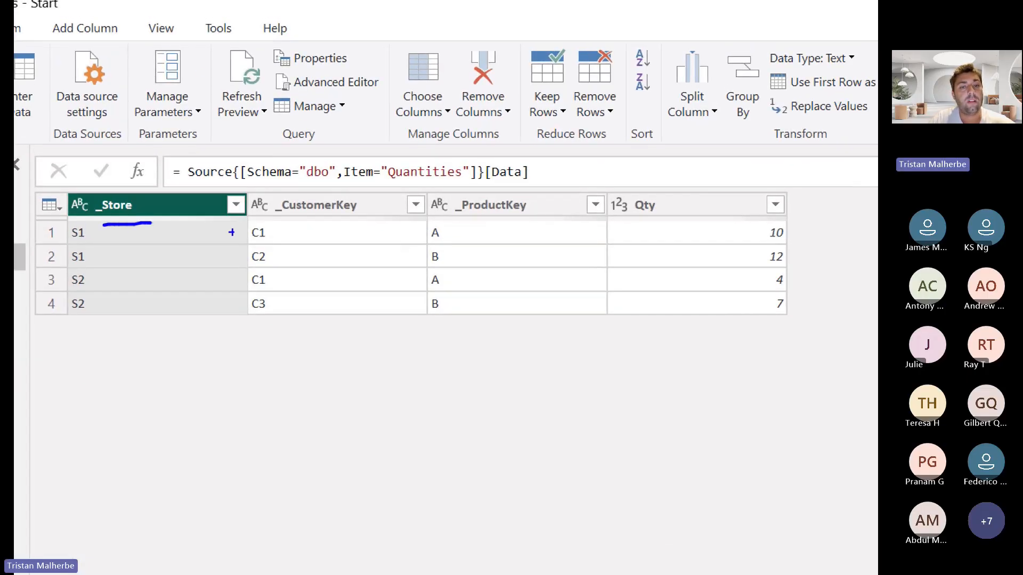
pyautogui.moveTo(293, 220); pyautogui.dragTo(380, 213)
pyautogui.moveTo(469, 218); pyautogui.dragTo(546, 217)
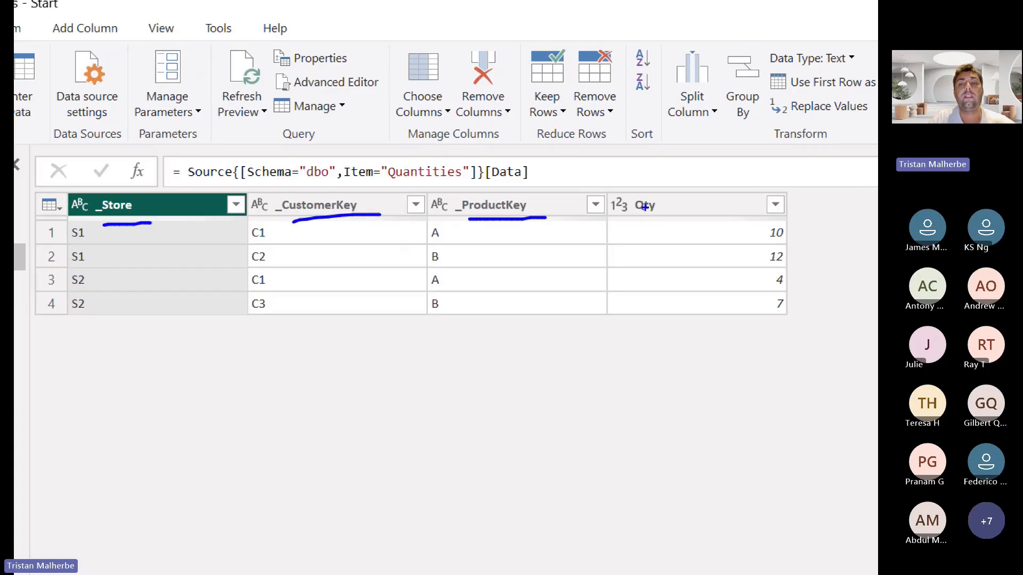
pyautogui.moveTo(629, 190); pyautogui.dragTo(691, 230)
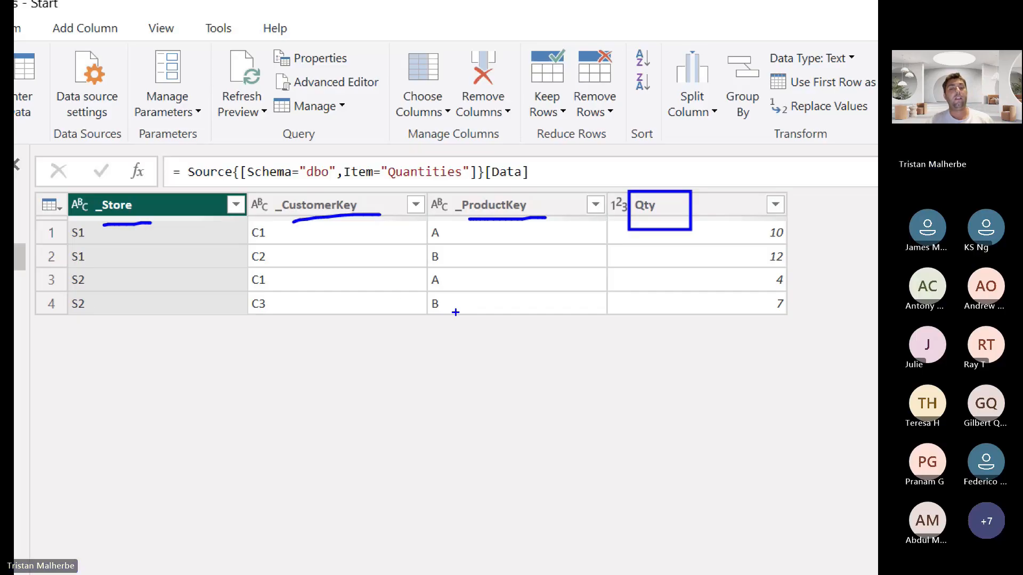
# Circle the leading underscore in the _Store, _CustomerKey and _ProductKey headers of Quantities in blue
pyautogui.press('Escape')
pyautogui.hotkey('ctrl', '1')
pyautogui.scroll(1, 160, 154)
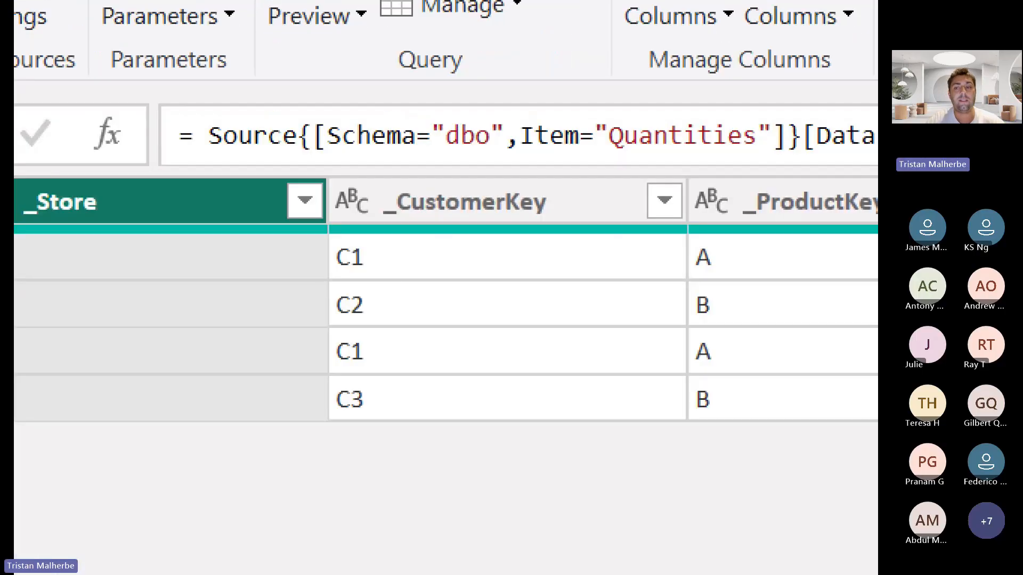
pyautogui.scroll(-1, 151, 155)
pyautogui.click(138, 160)
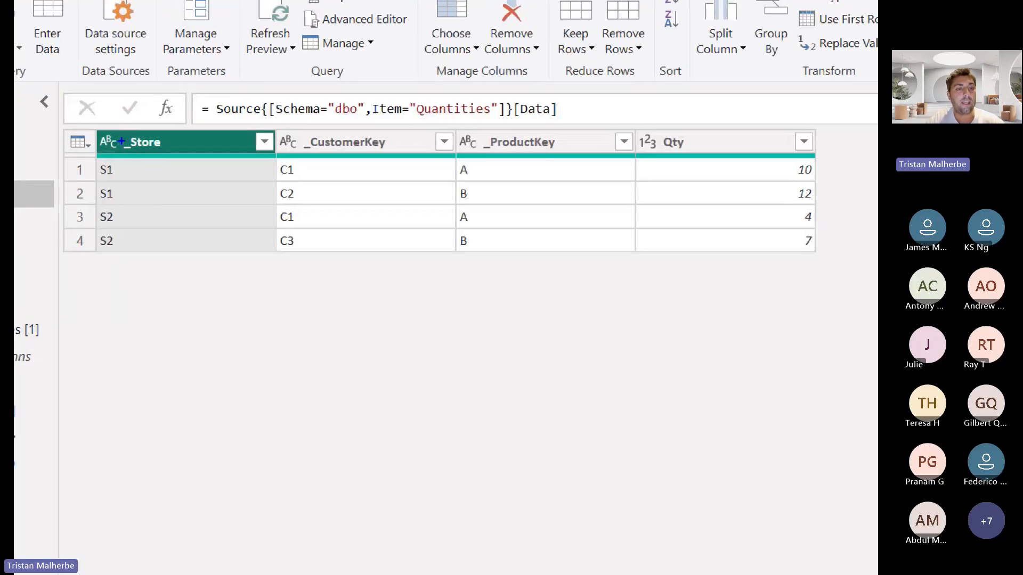
pyautogui.moveTo(116, 134)
pyautogui.mouseDown()
pyautogui.moveTo(130, 155)
pyautogui.moveTo(120, 145)
pyautogui.mouseUp()
pyautogui.hotkey('ctrl', 'z')
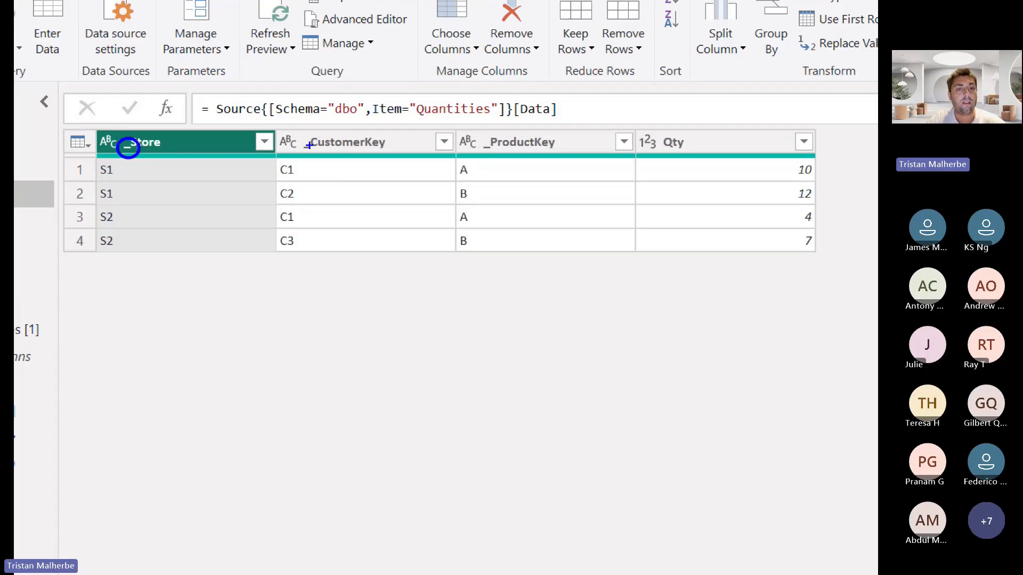
pyautogui.moveTo(309, 143)
pyautogui.mouseDown()
pyautogui.moveTo(299, 145)
pyautogui.moveTo(315, 139)
pyautogui.mouseUp()
pyautogui.moveTo(482, 136); pyautogui.dragTo(489, 138)
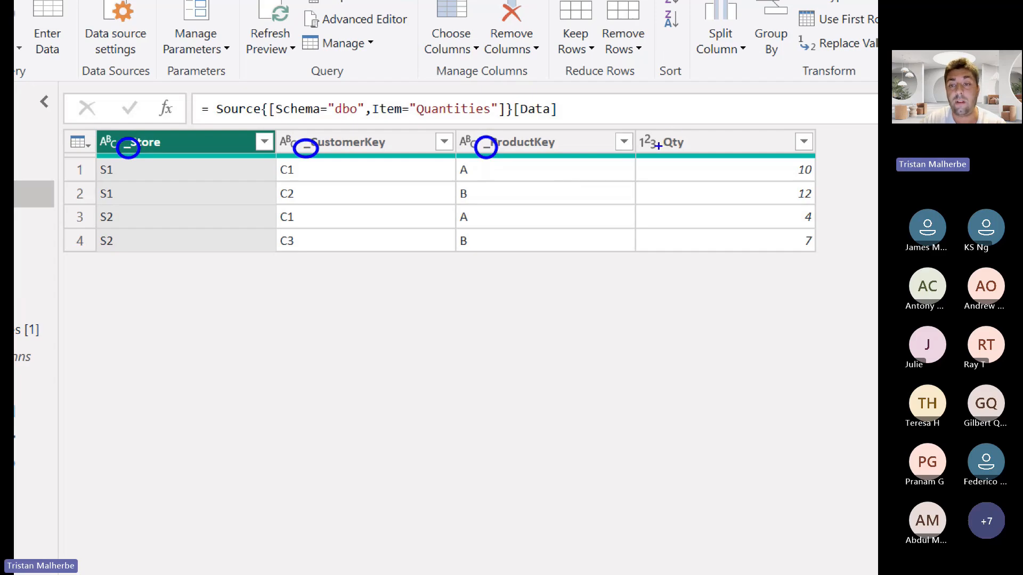
pyautogui.moveTo(658, 153)
pyautogui.mouseDown()
pyautogui.moveTo(693, 139)
pyautogui.moveTo(660, 152)
pyautogui.mouseUp()
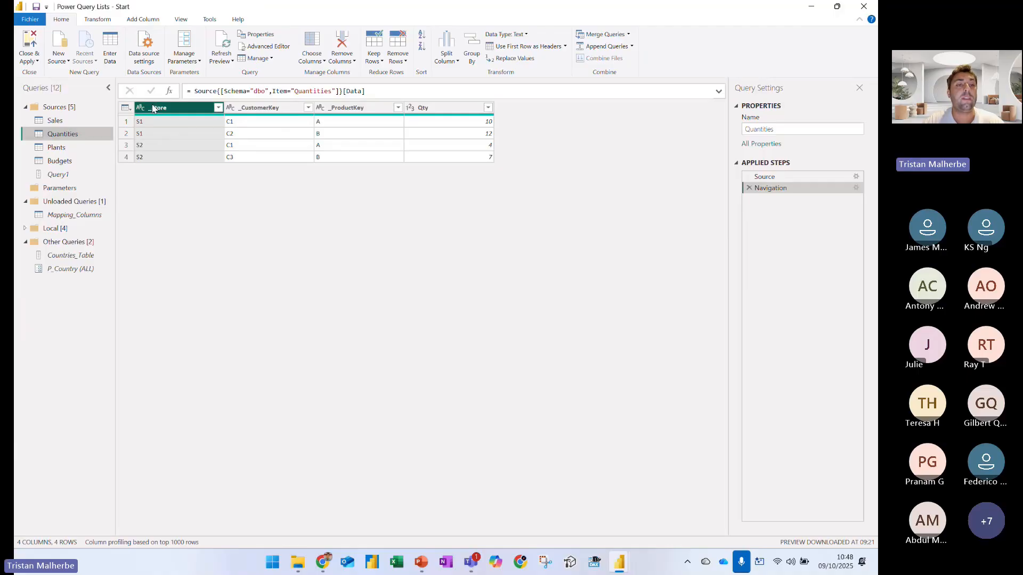
# Rename the Quantities columns _Store, _CustomerKey and _ProductKey to Store, CustomerKey and ProductKey
pyautogui.doubleClick(157, 108)
pyautogui.click(153, 108)
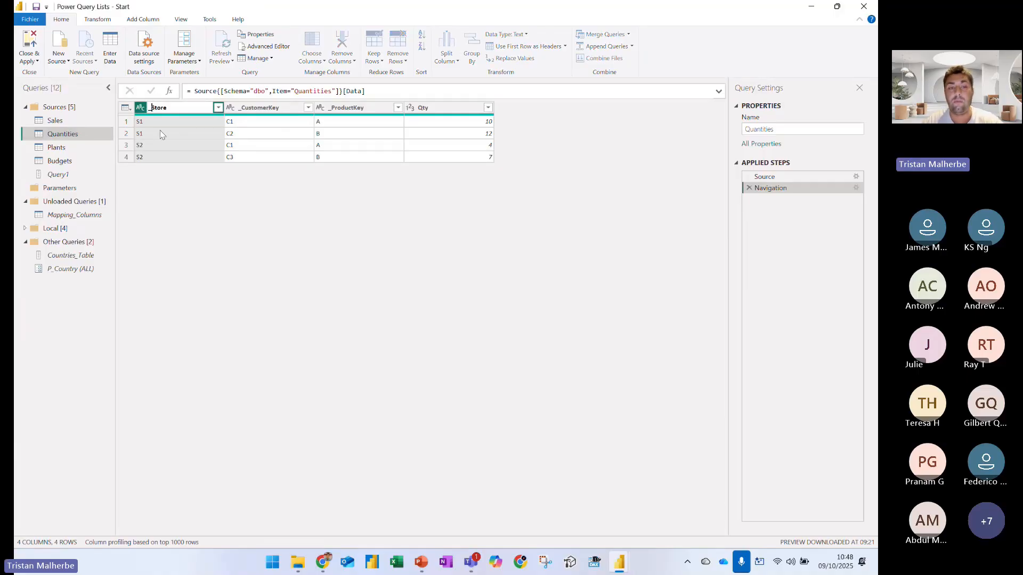
pyautogui.press('BackSpace')
pyautogui.press('Return')
pyautogui.doubleClick(268, 111)
pyautogui.click(242, 108)
pyautogui.press('BackSpace')
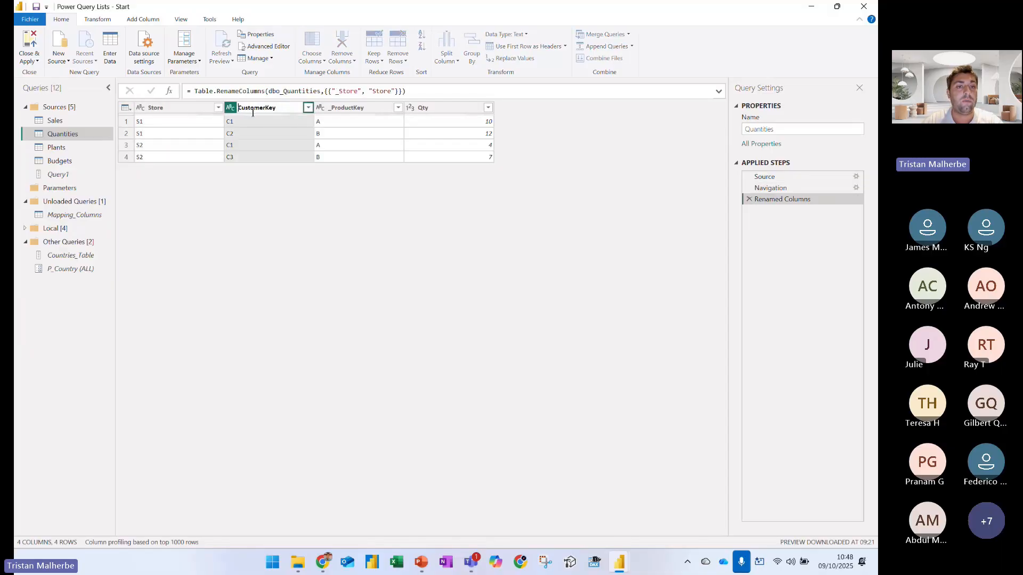
pyautogui.press('Return')
pyautogui.doubleClick(352, 108)
pyautogui.click(334, 108)
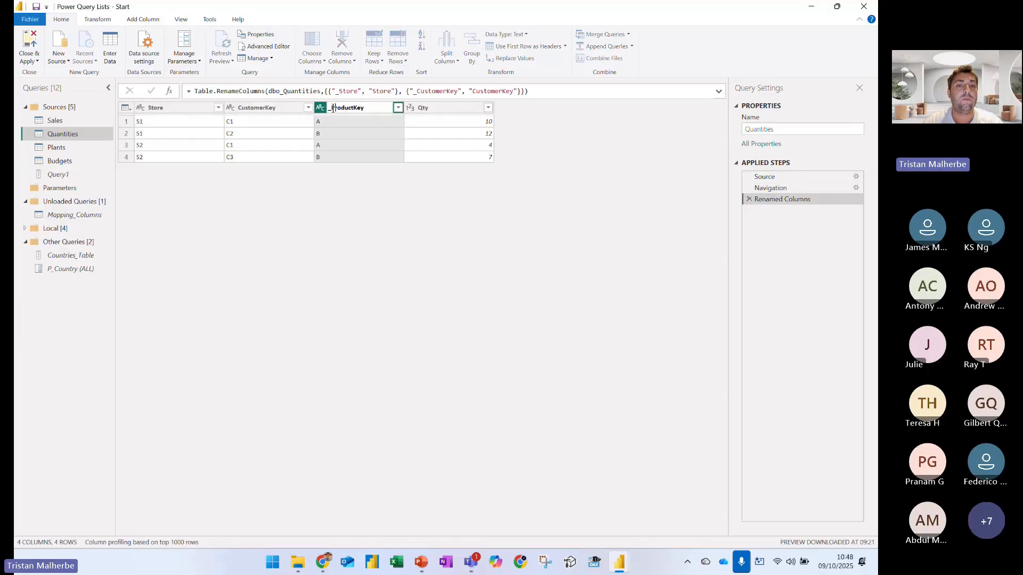
pyautogui.press('BackSpace')
pyautogui.press('Return')
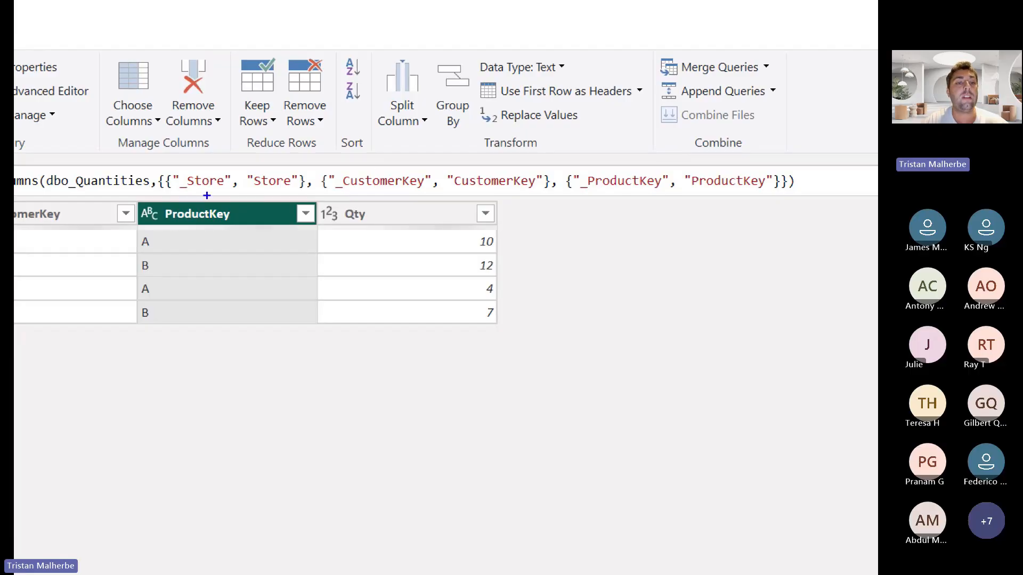
# Box the hard-coded rename pairs in the Table.RenameColumns formula and delete the Renamed Columns step from Quantities
pyautogui.moveTo(164, 168); pyautogui.dragTo(783, 197)
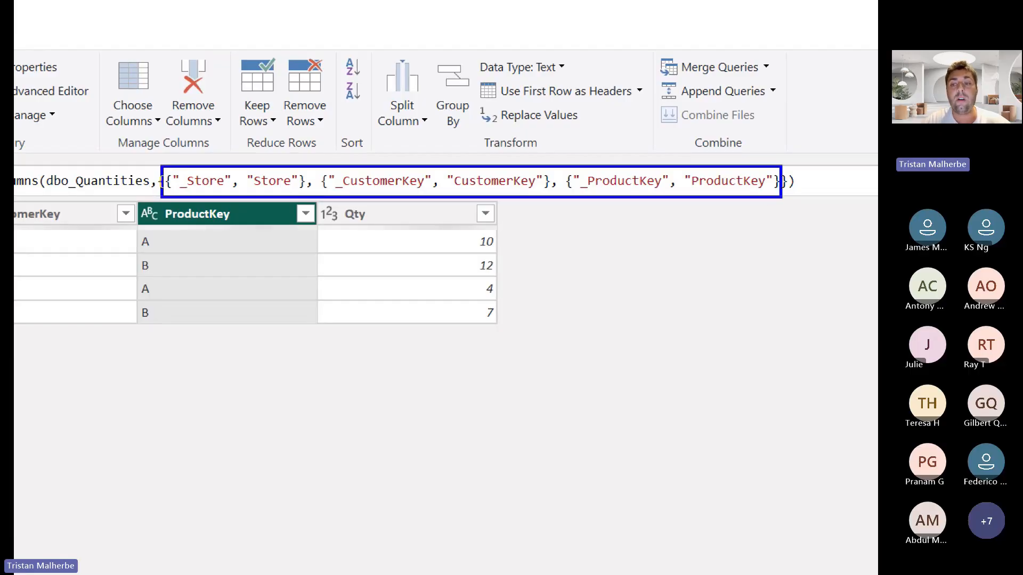
pyautogui.moveTo(650, 212)
pyautogui.mouseDown()
pyautogui.moveTo(737, 231)
pyautogui.moveTo(758, 208)
pyautogui.mouseUp()
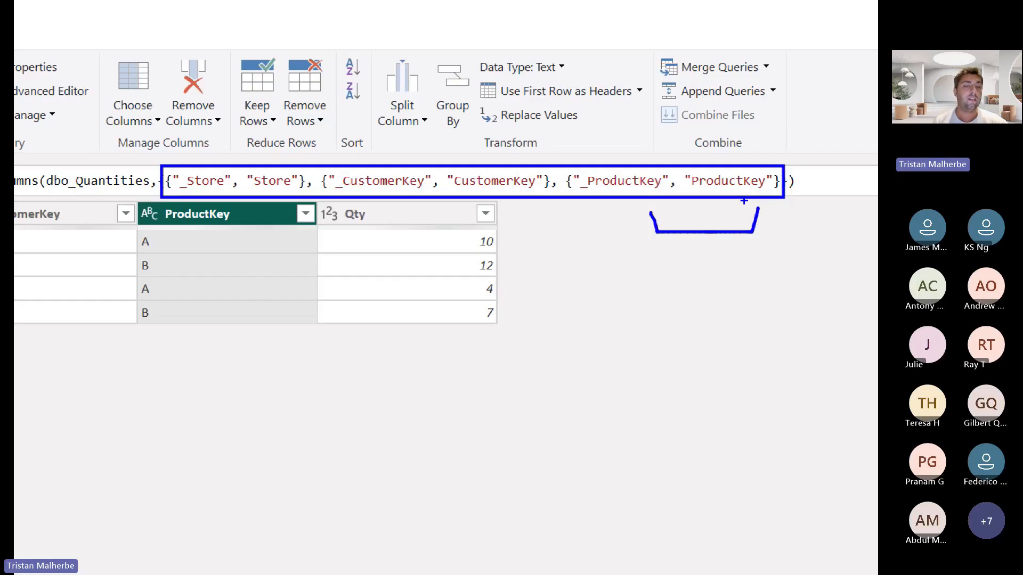
pyautogui.press('Escape')
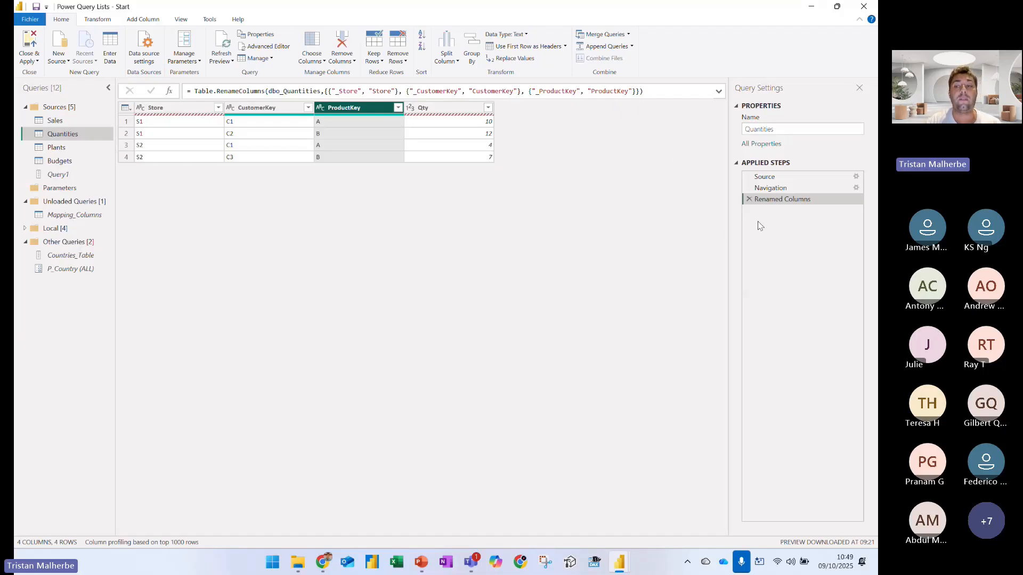
pyautogui.click(749, 199)
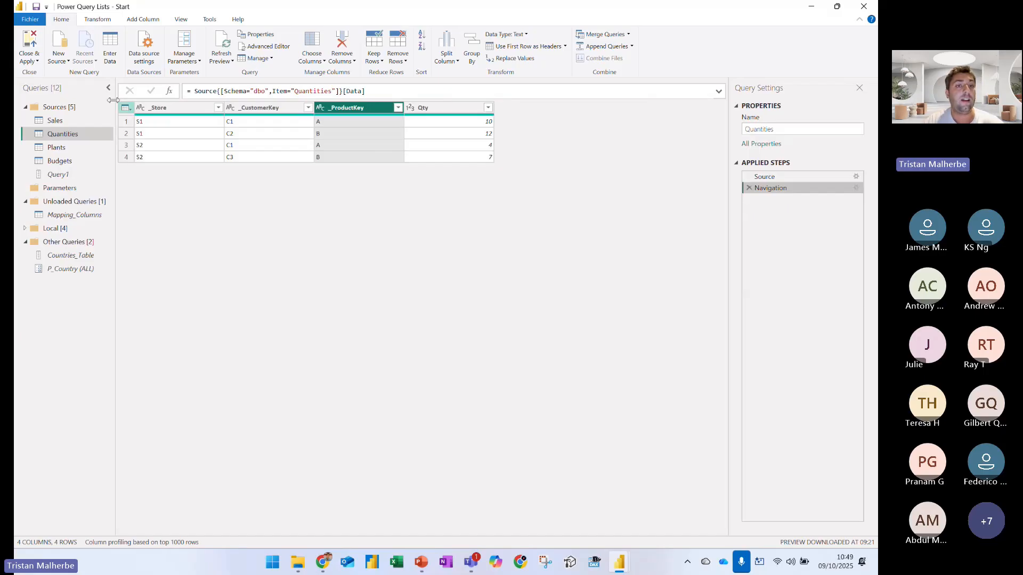
# Box the header row of Quantities in blue and underline each of its four column names
pyautogui.hotkey('ctrl', '1')
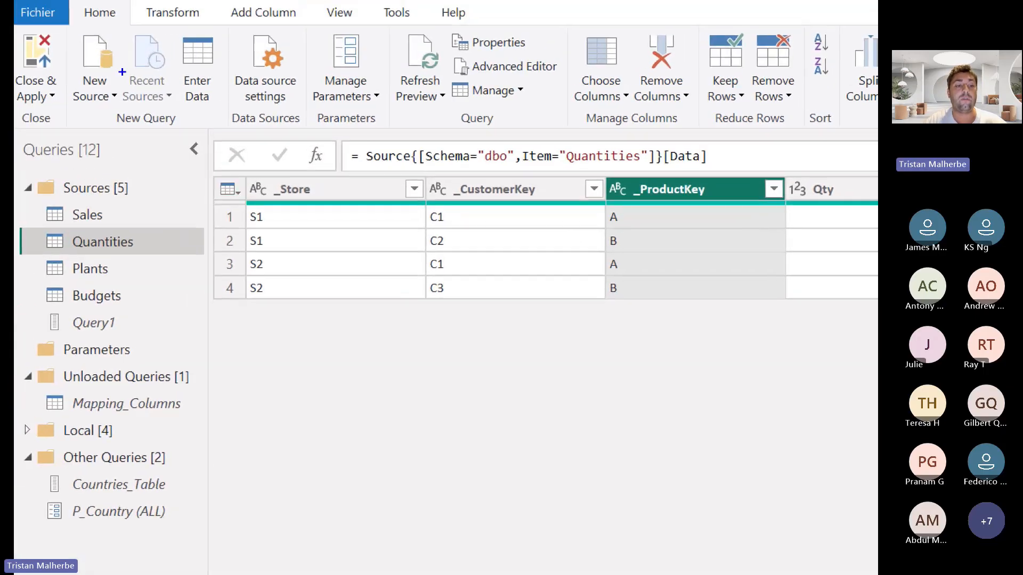
pyautogui.moveTo(256, 179)
pyautogui.mouseDown()
pyautogui.moveTo(731, 218)
pyautogui.moveTo(865, 203)
pyautogui.mouseUp()
pyautogui.moveTo(293, 195); pyautogui.dragTo(312, 196)
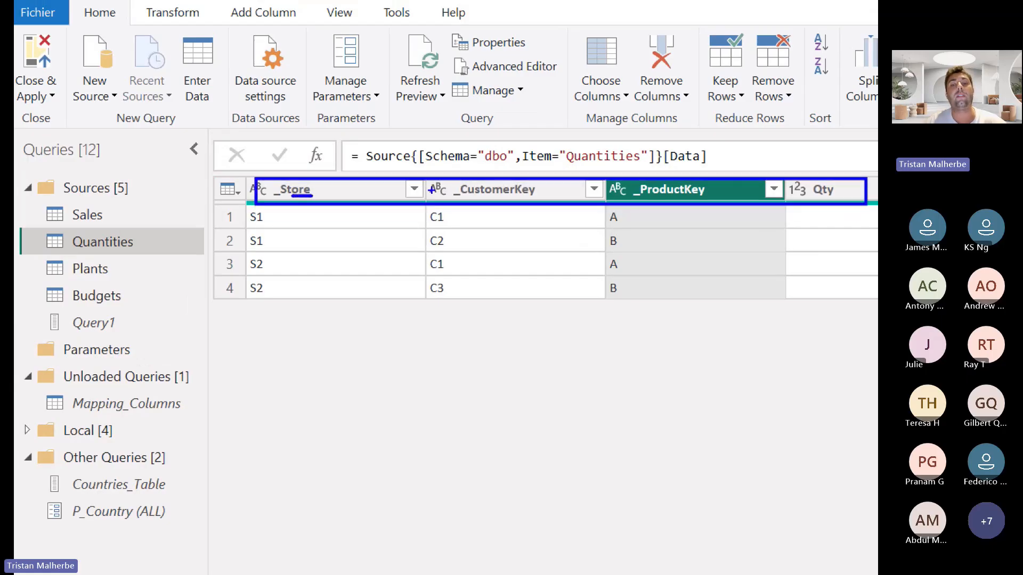
pyautogui.moveTo(439, 194); pyautogui.dragTo(535, 198)
pyautogui.moveTo(632, 197); pyautogui.dragTo(705, 196)
pyautogui.moveTo(799, 197); pyautogui.dragTo(841, 197)
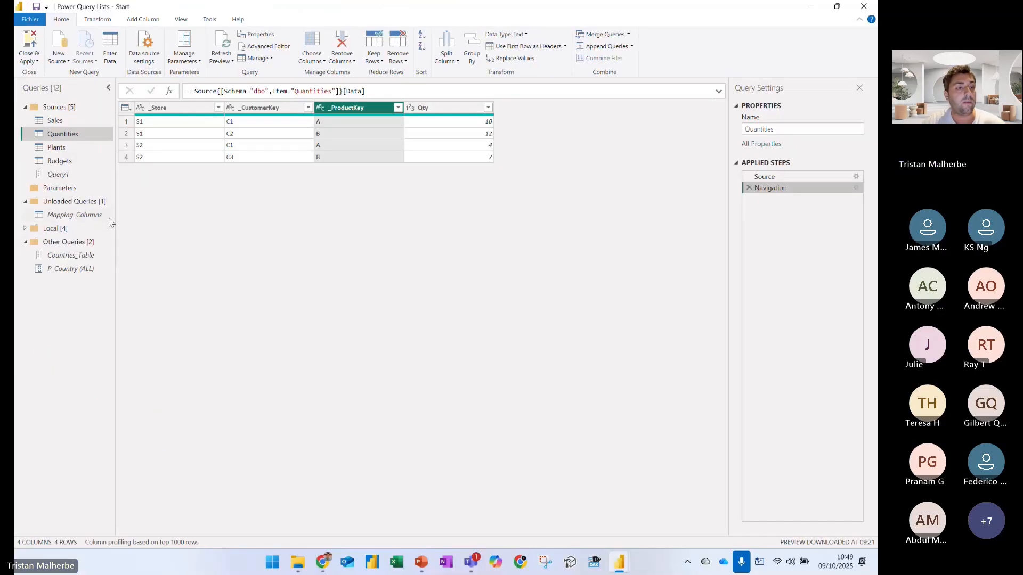
# Compare the Sales query with Mapping_Columns, marking the table's mapping entries in blue
pyautogui.click(126, 403)
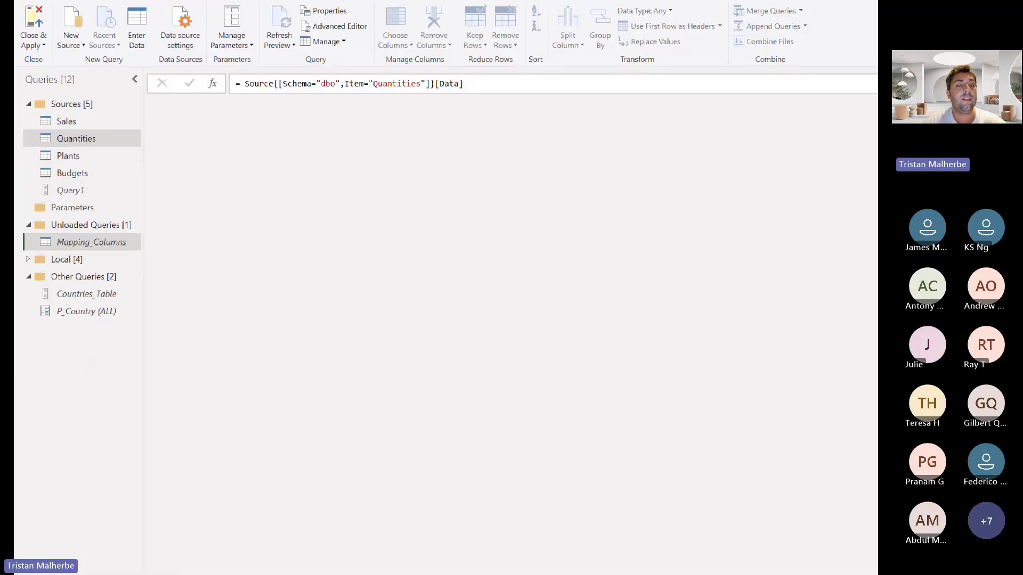
pyautogui.click(107, 121)
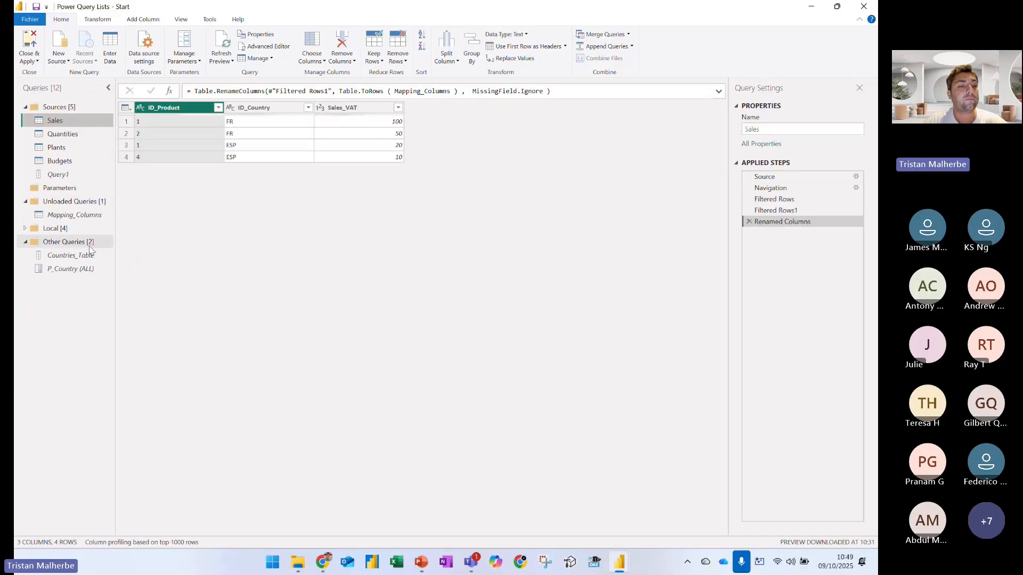
pyautogui.click(69, 214)
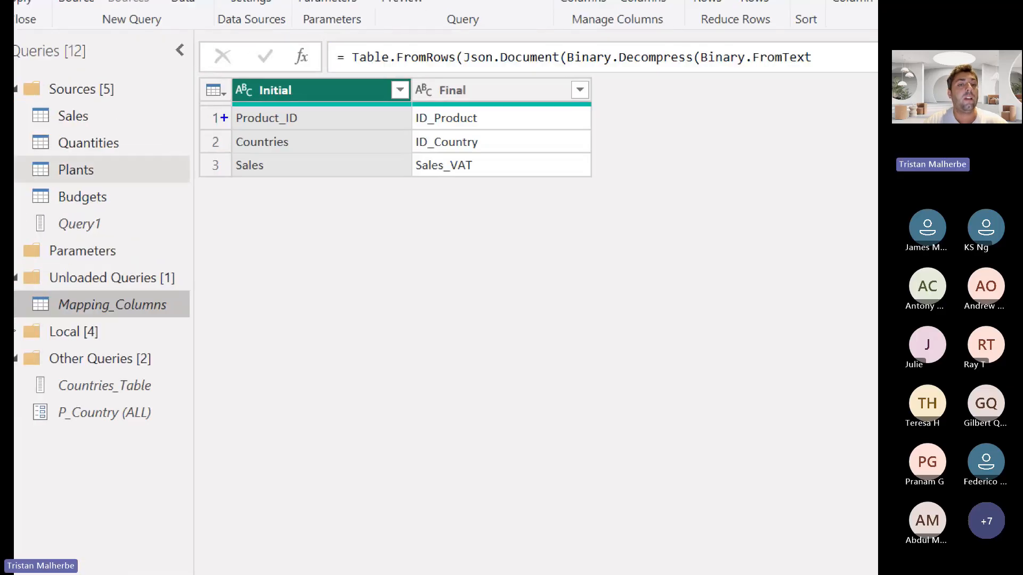
pyautogui.moveTo(223, 117); pyautogui.dragTo(296, 118)
pyautogui.moveTo(253, 158); pyautogui.dragTo(291, 158)
pyautogui.moveTo(243, 199); pyautogui.dragTo(301, 202)
pyautogui.moveTo(238, 250); pyautogui.dragTo(314, 251)
pyautogui.moveTo(268, 286); pyautogui.dragTo(301, 290)
pyautogui.moveTo(216, 349); pyautogui.dragTo(309, 354)
pyautogui.moveTo(295, 361); pyautogui.dragTo(423, 373)
pyautogui.moveTo(480, 119)
pyautogui.mouseDown()
pyautogui.moveTo(602, 344)
pyautogui.moveTo(521, 123)
pyautogui.mouseUp()
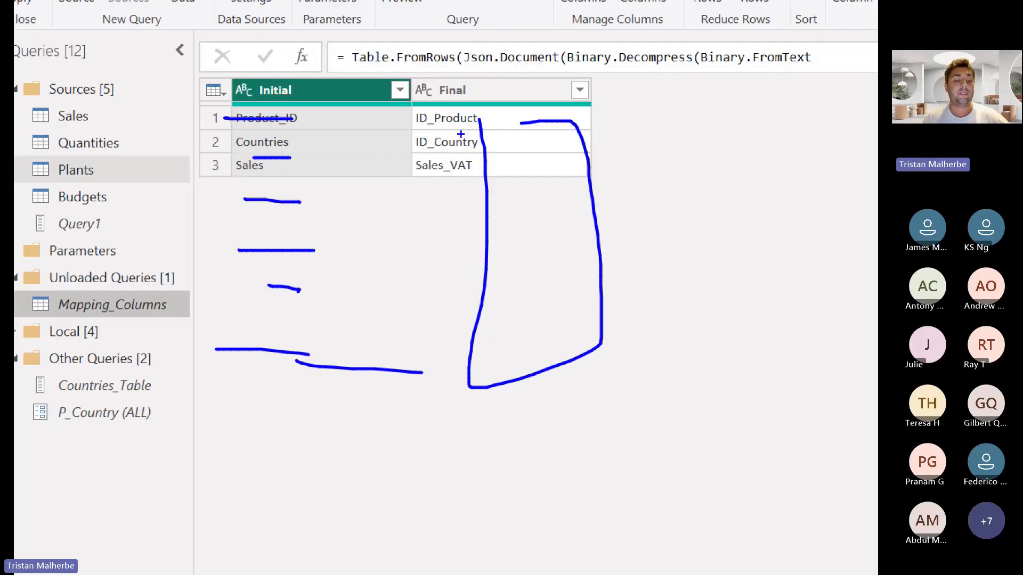
# View the Quantities query and create a new blank query
pyautogui.click(109, 137)
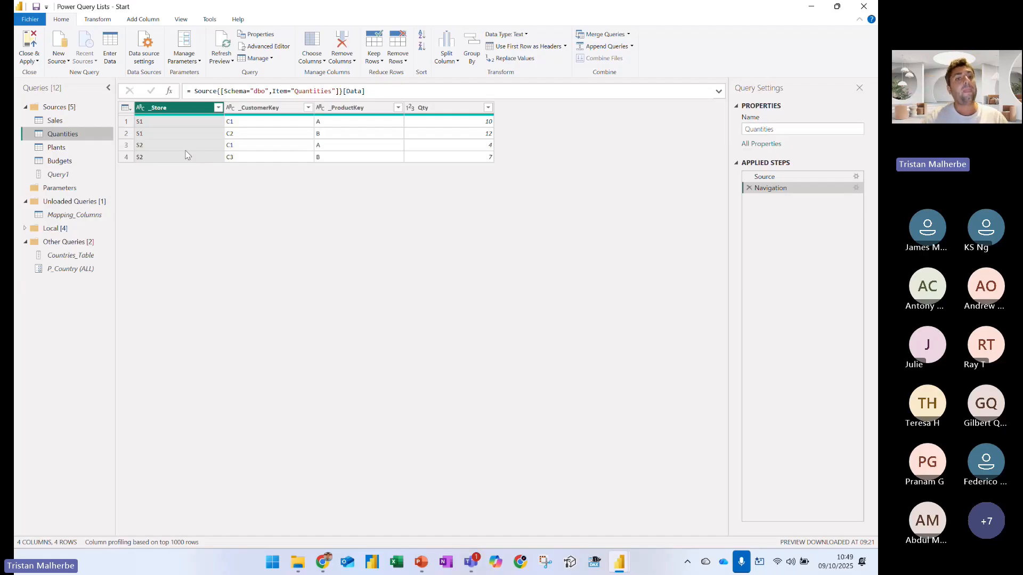
pyautogui.rightClick(61, 297)
pyautogui.moveTo(116, 319)
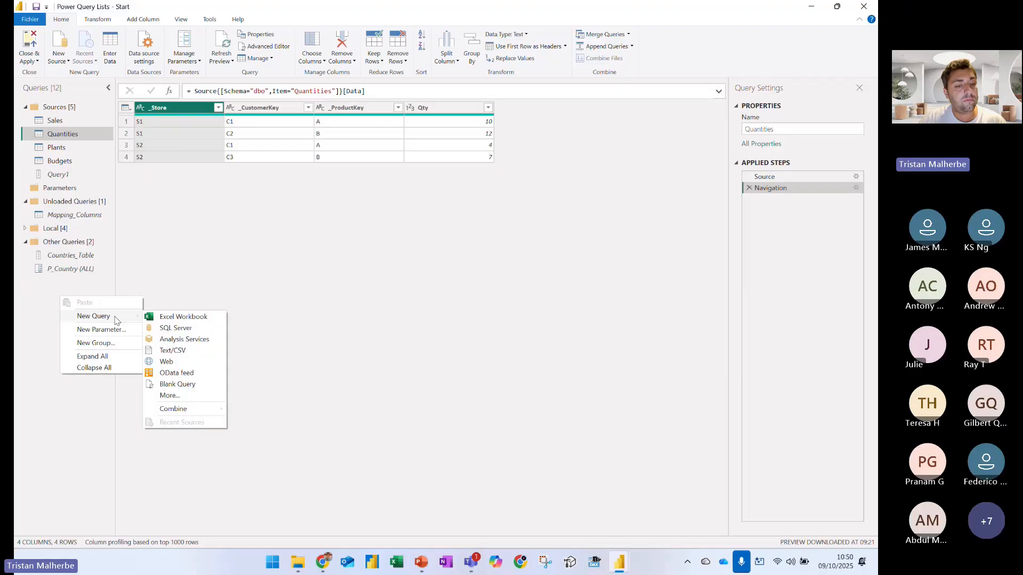
pyautogui.click(200, 387)
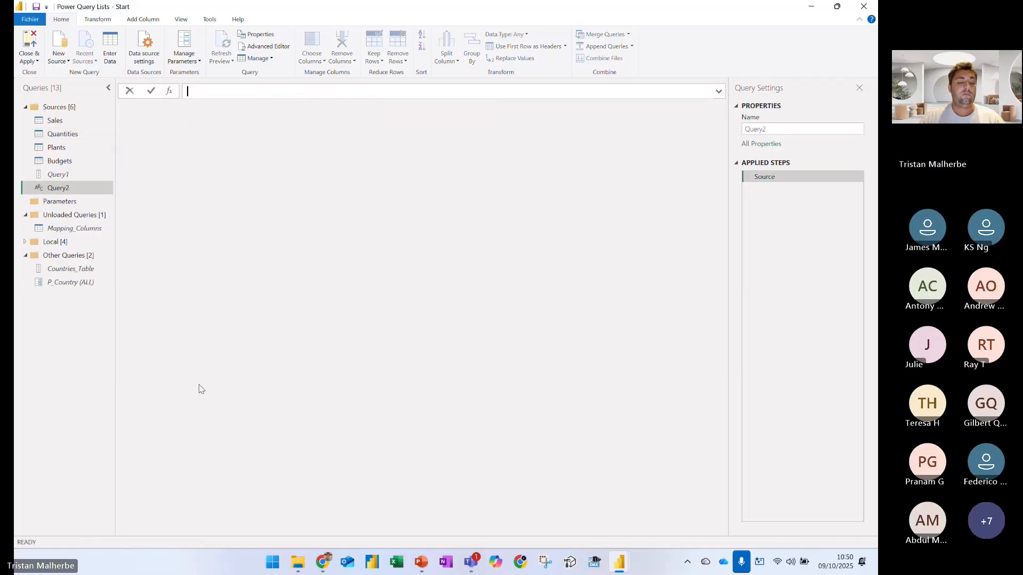
# List the column names of Quantities with = Table.ColumnNames(Quantities) and underline the leading underscores in blue
pyautogui.write('Tab')
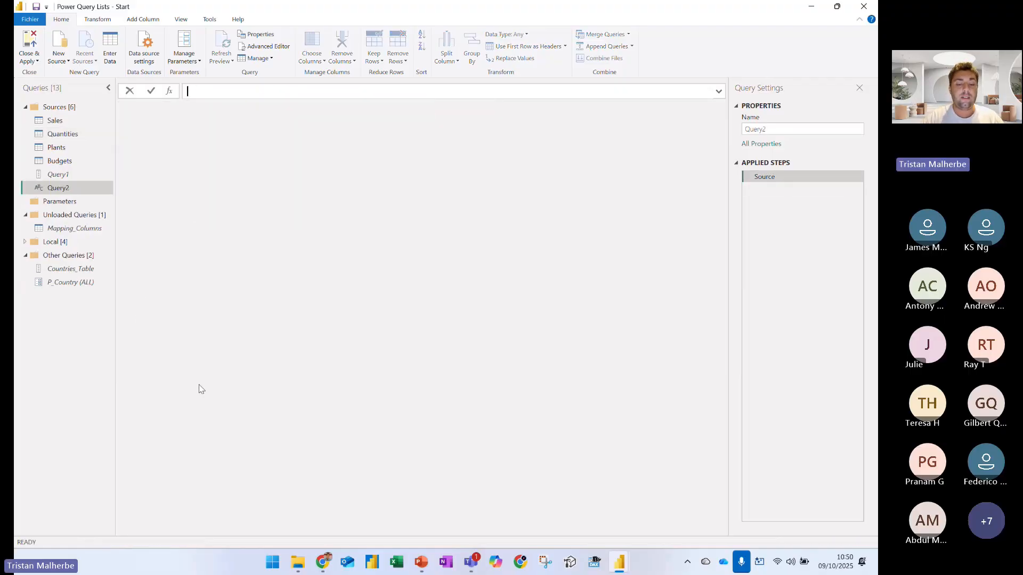
pyautogui.press('BackSpace')
pyautogui.press('BackSpace')
pyautogui.press('BackSpace')
pyautogui.write('= Ta')
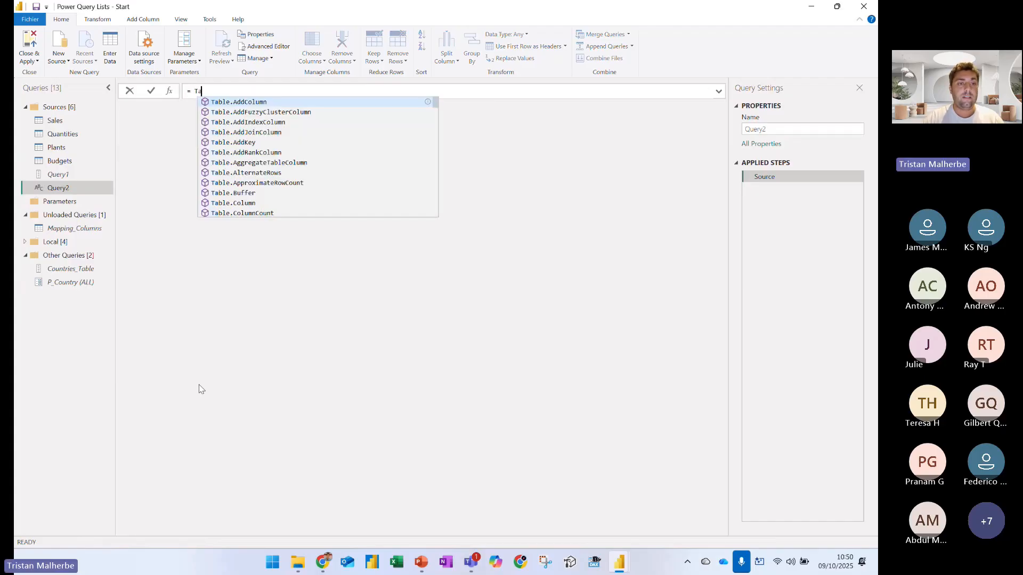
pyautogui.write('ble.Column')
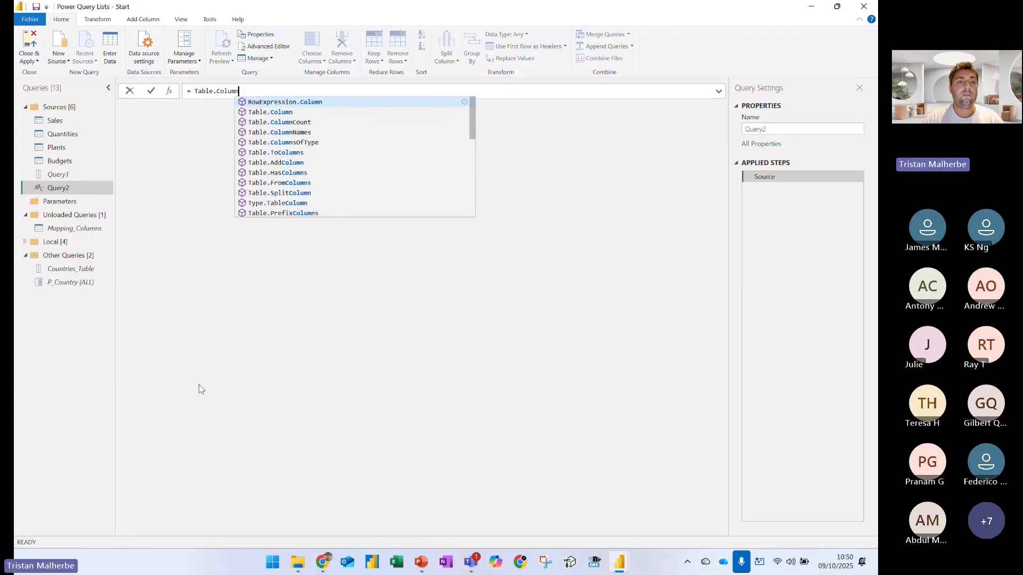
pyautogui.write('Names(')
pyautogui.write('Quantities')
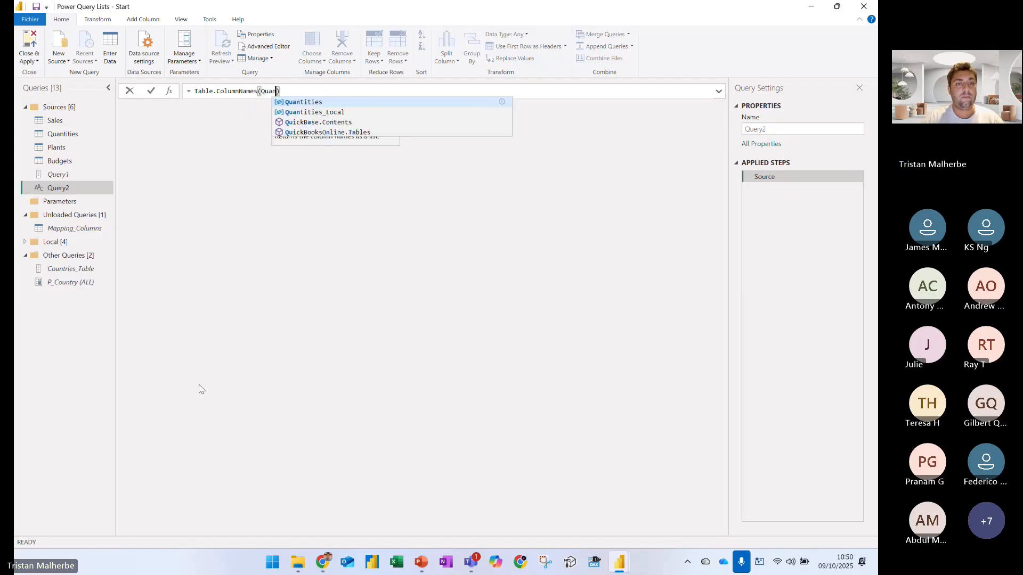
pyautogui.press('Return')
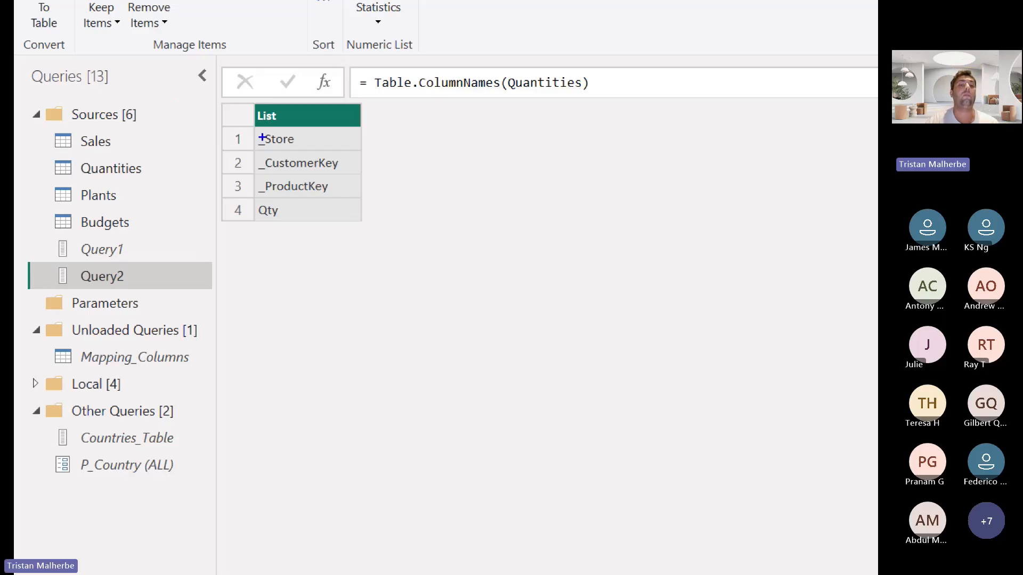
pyautogui.moveTo(259, 153)
pyautogui.mouseDown()
pyautogui.moveTo(279, 151)
pyautogui.moveTo(266, 202)
pyautogui.mouseUp()
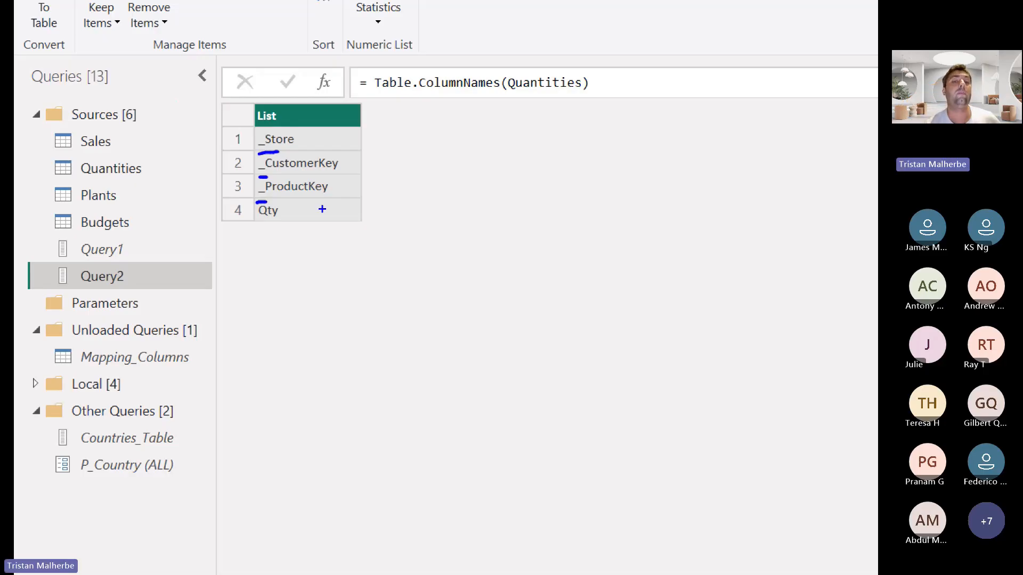
pyautogui.press('Escape')
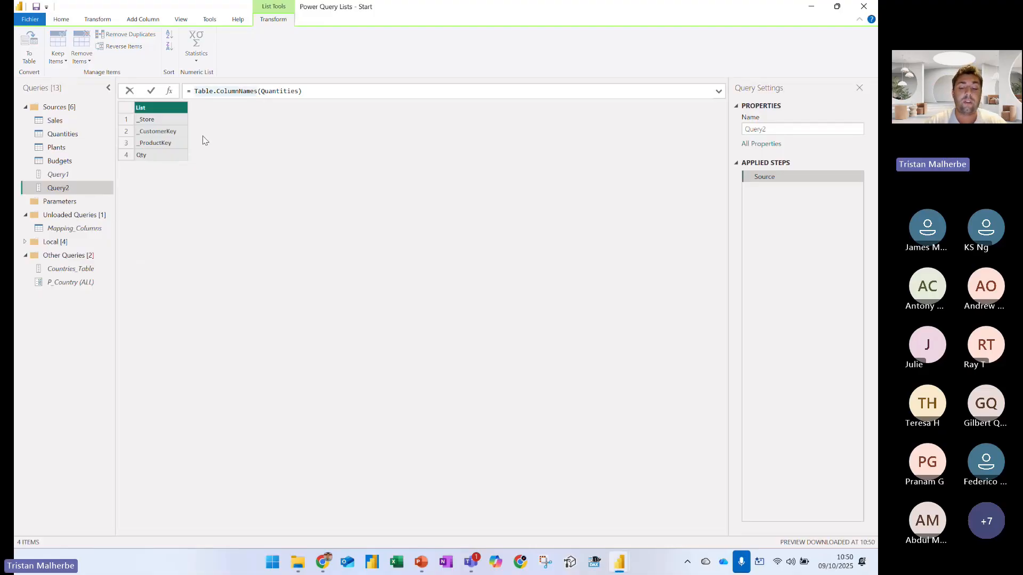
# Wrap Table.ColumnNames(Quantities) in an opening List.Transform ( call
pyautogui.write('List.')
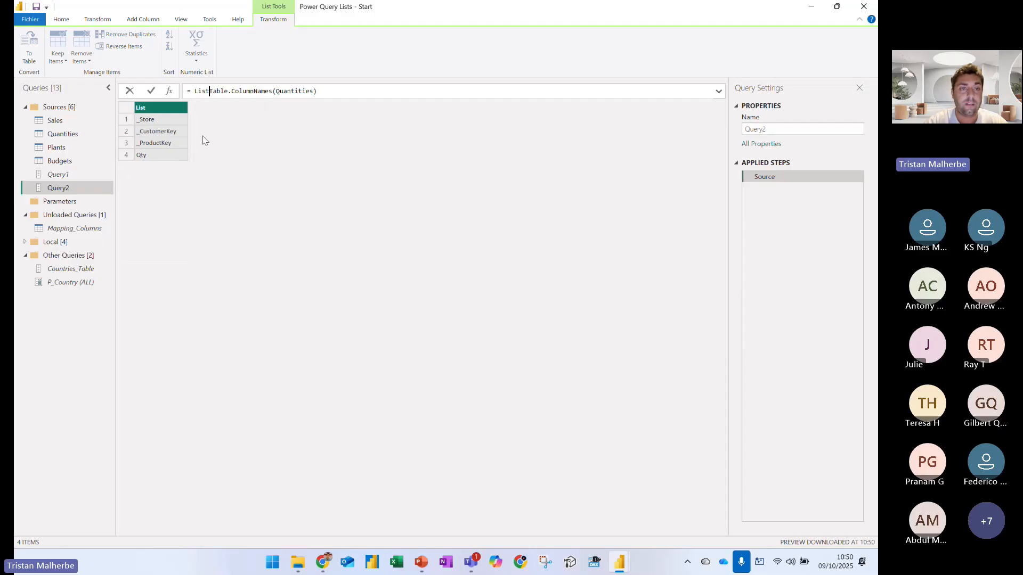
pyautogui.write('Transofr')
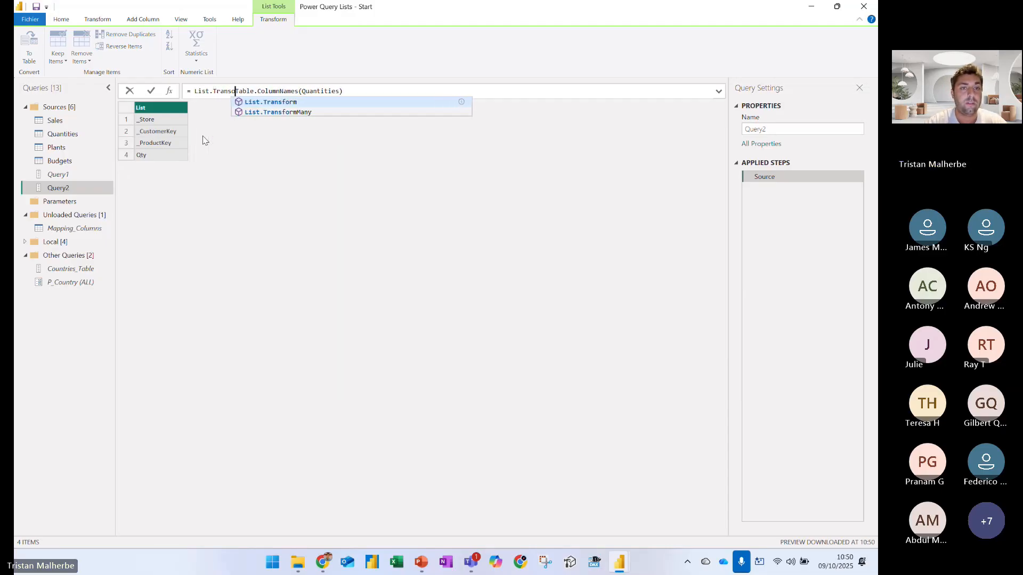
pyautogui.press('BackSpace')
pyautogui.press('BackSpace')
pyautogui.press('BackSpace')
pyautogui.write('form (')
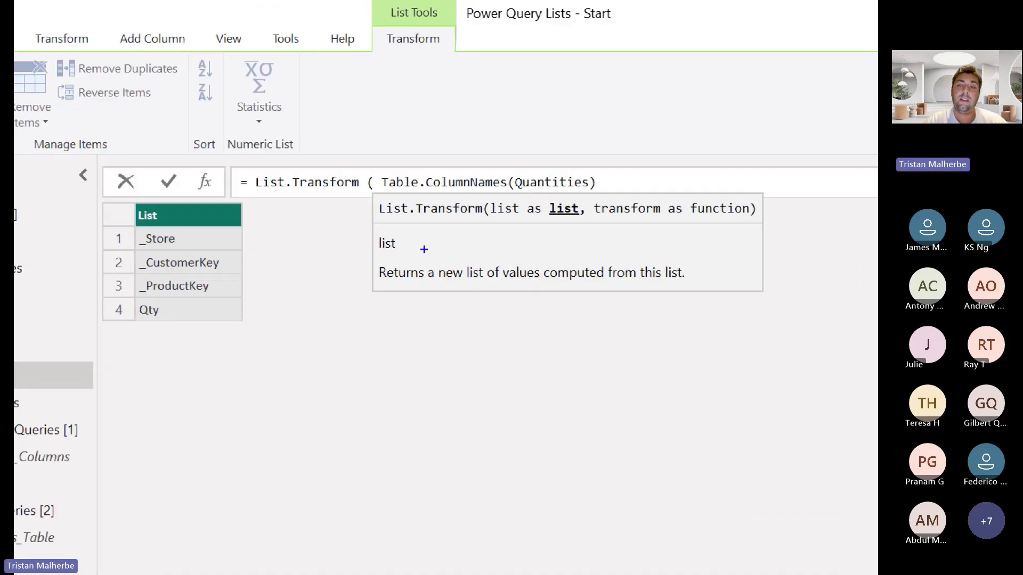
# Mark the list argument and the transform argument in the List.Transform syntax hint in blue
pyautogui.moveTo(495, 219)
pyautogui.mouseDown()
pyautogui.moveTo(550, 238)
pyautogui.moveTo(557, 217)
pyautogui.mouseUp()
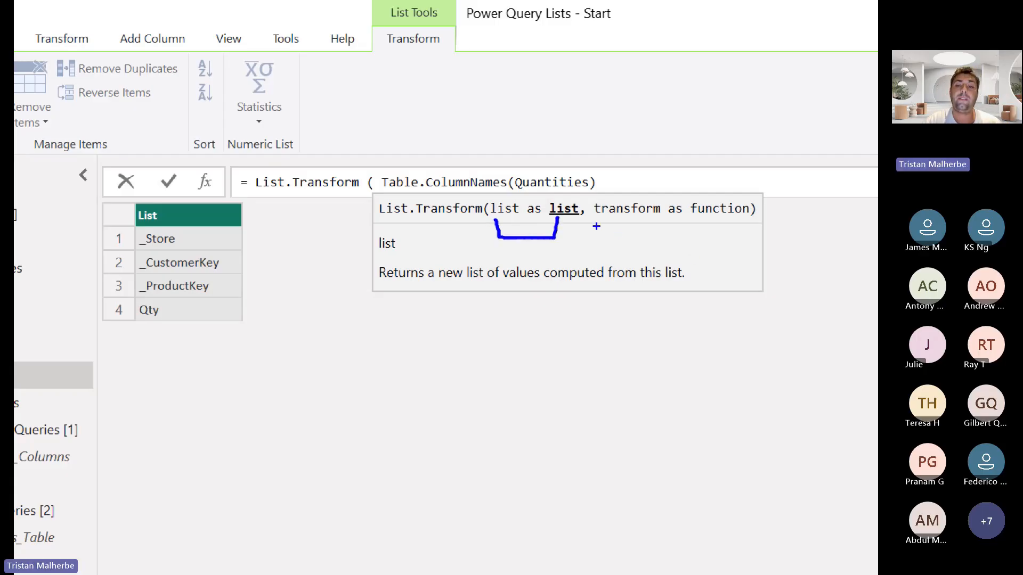
pyautogui.moveTo(596, 225); pyautogui.dragTo(741, 225)
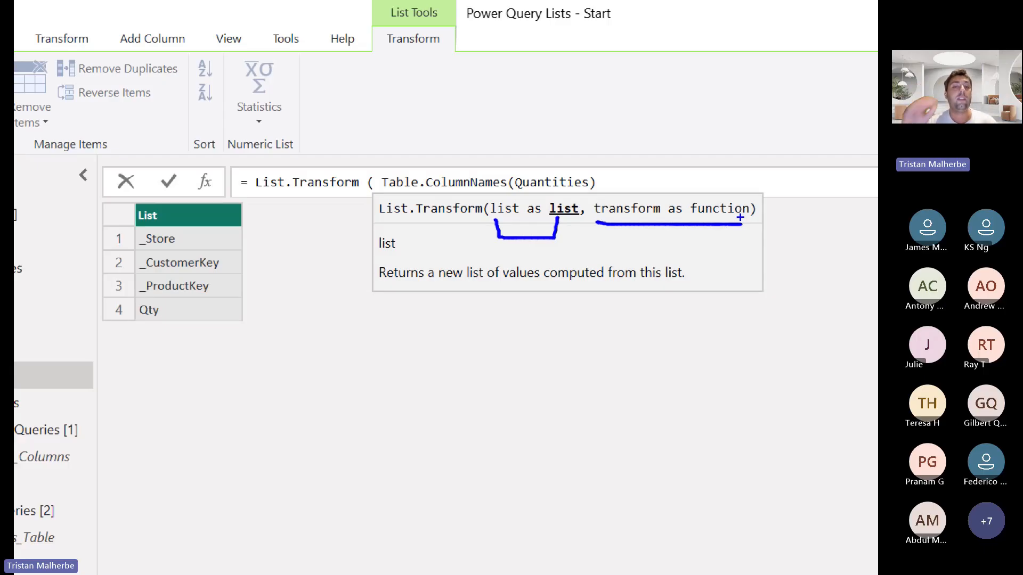
pyautogui.press('Escape')
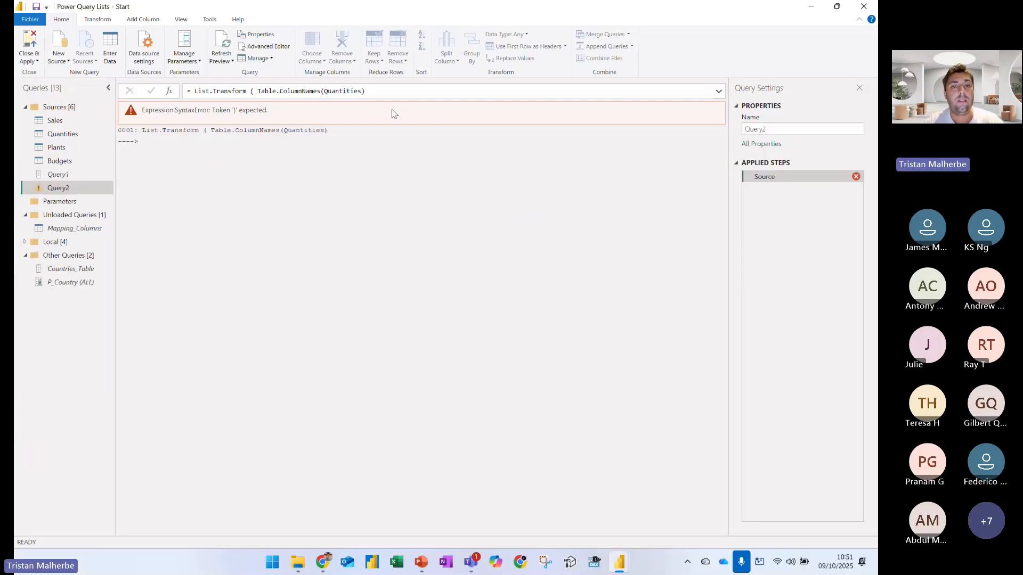
# Add a second argument to List.Transform that begins a custom function with (x) =>
pyautogui.click(380, 89)
pyautogui.write(', x')
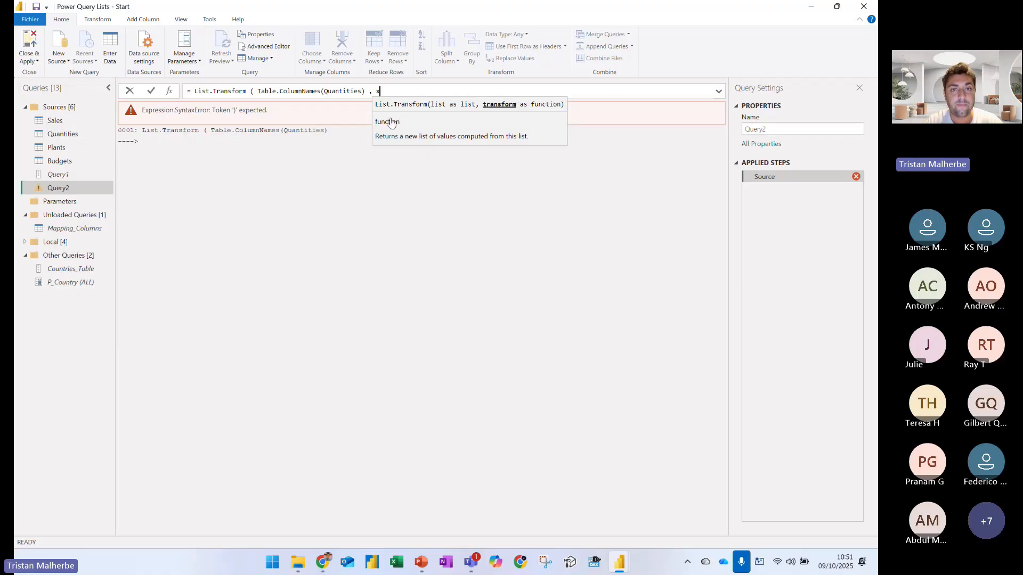
pyautogui.write('(')
pyautogui.press('Escape')
pyautogui.write('x) ')
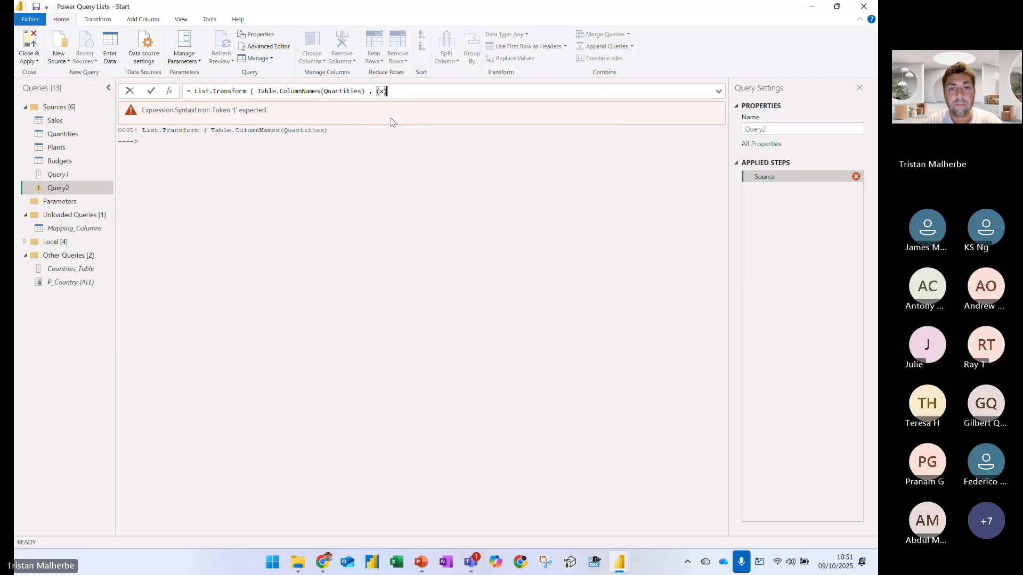
pyautogui.write('=>')
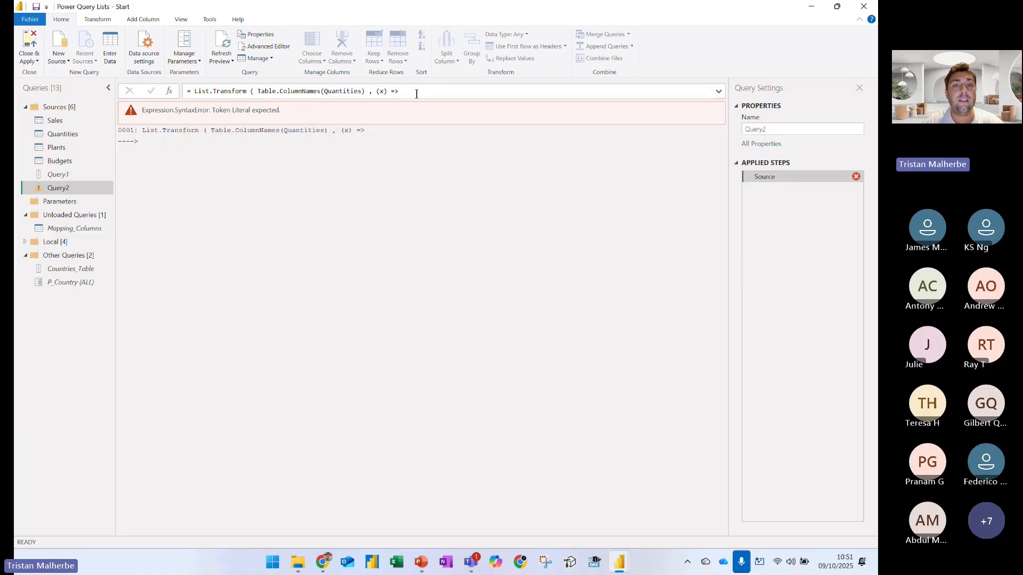
# Complete the function body as x & "Australia", close List.Transform and apply the formula
pyautogui.click(416, 91)
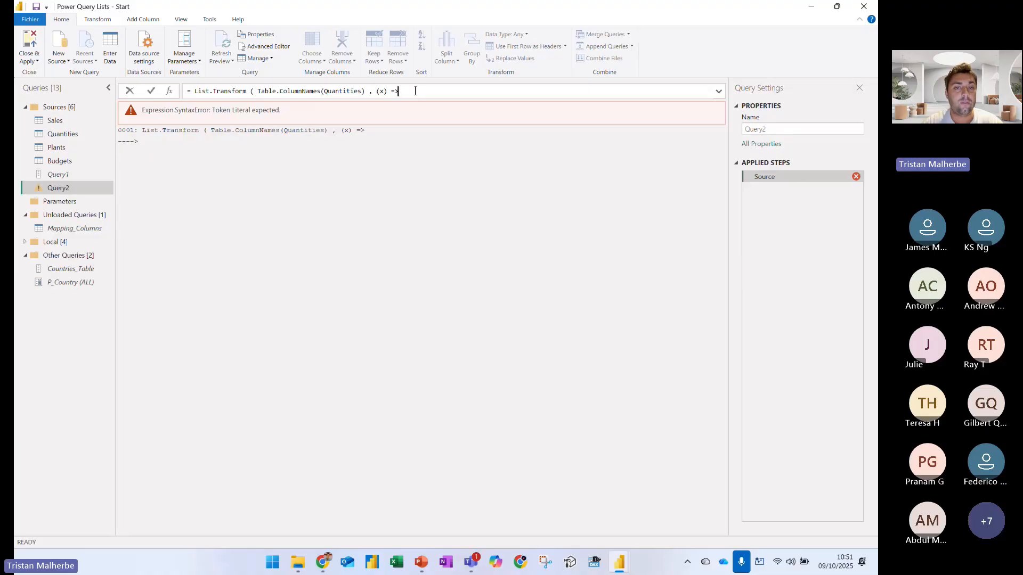
pyautogui.write('x ')
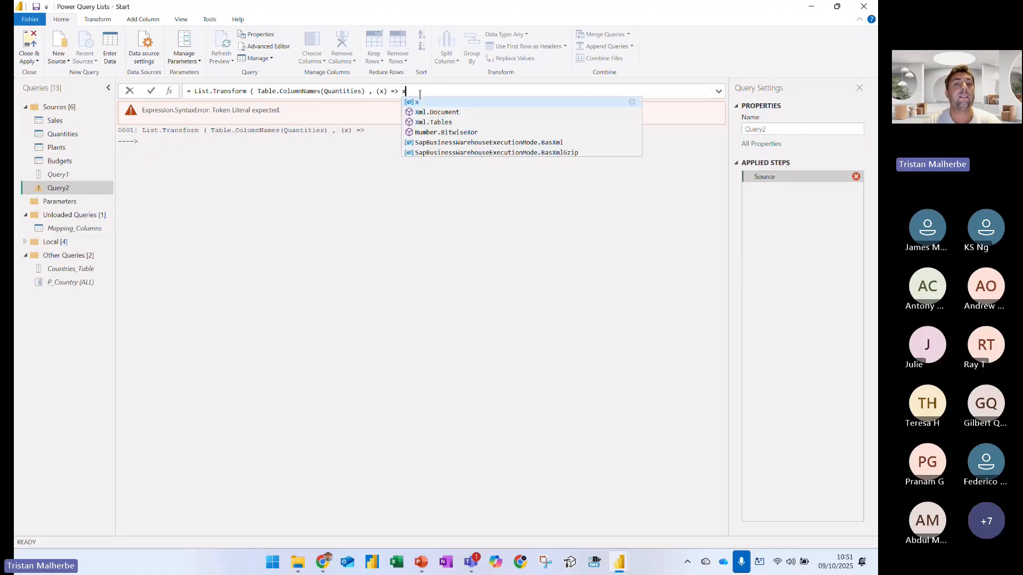
pyautogui.write('& ')
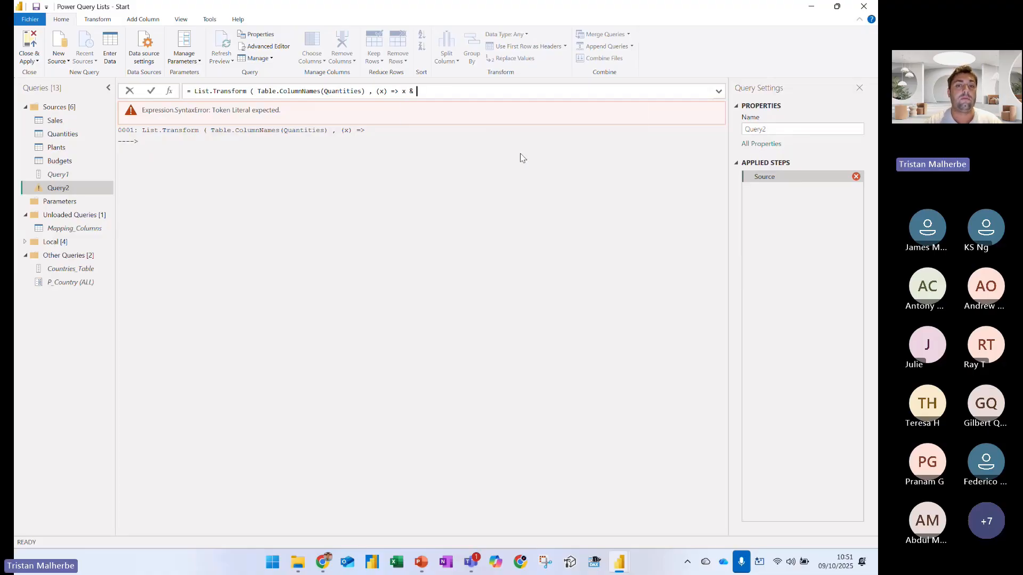
pyautogui.write('"Austramid')
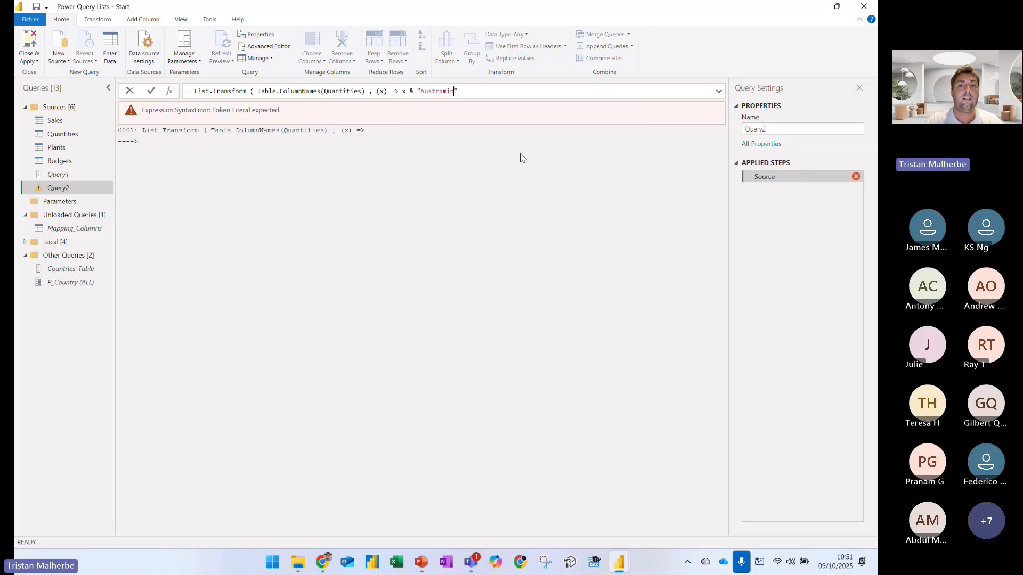
pyautogui.press('BackSpace')
pyautogui.press('BackSpace')
pyautogui.press('BackSpace')
pyautogui.write('lia"')
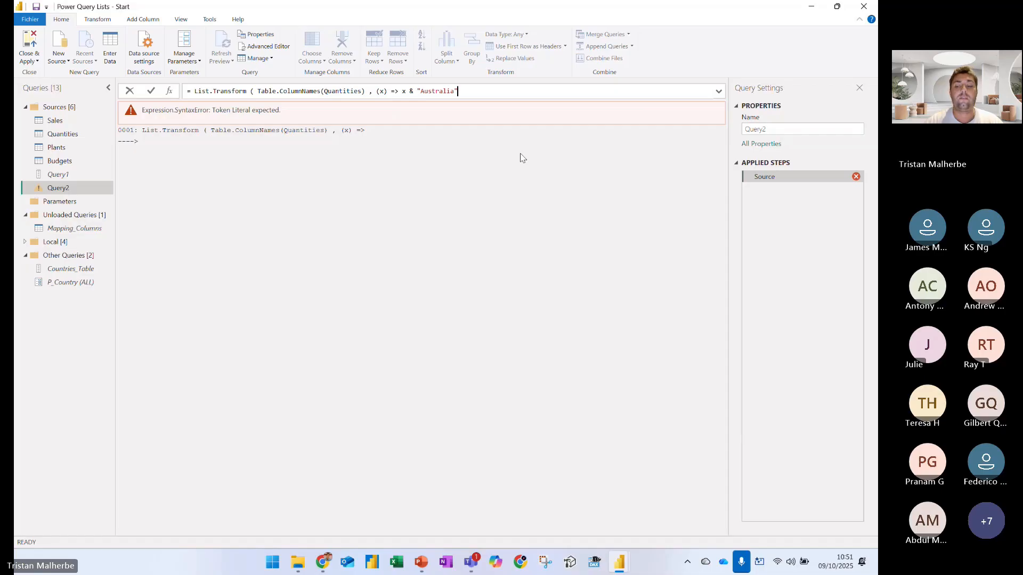
pyautogui.write(' )')
pyautogui.press('Return')
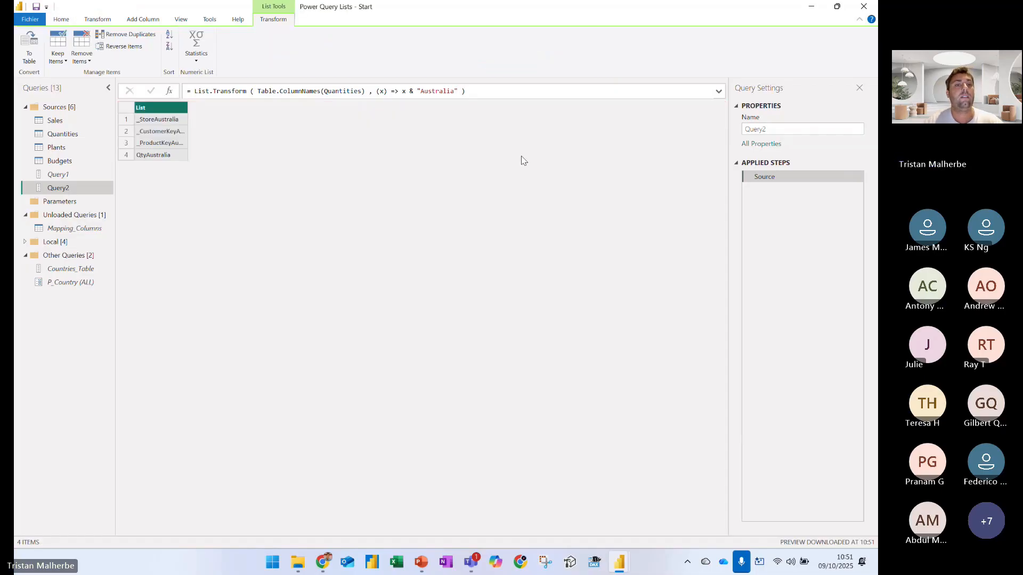
# Insert a space before Australia in the appended text and widen the list column to fit its contents
pyautogui.click(424, 91)
pyautogui.press('Return')
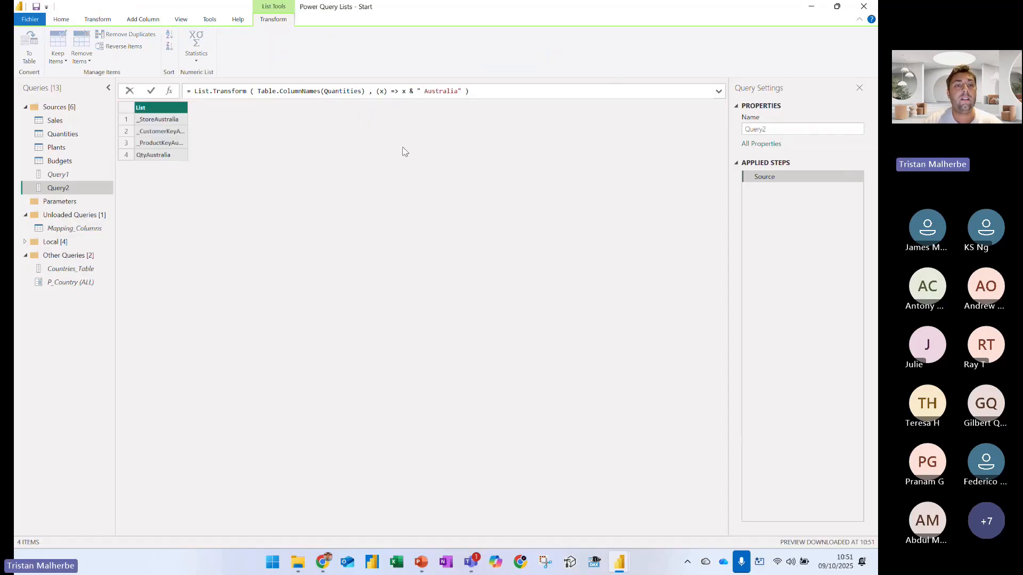
pyautogui.doubleClick(188, 108)
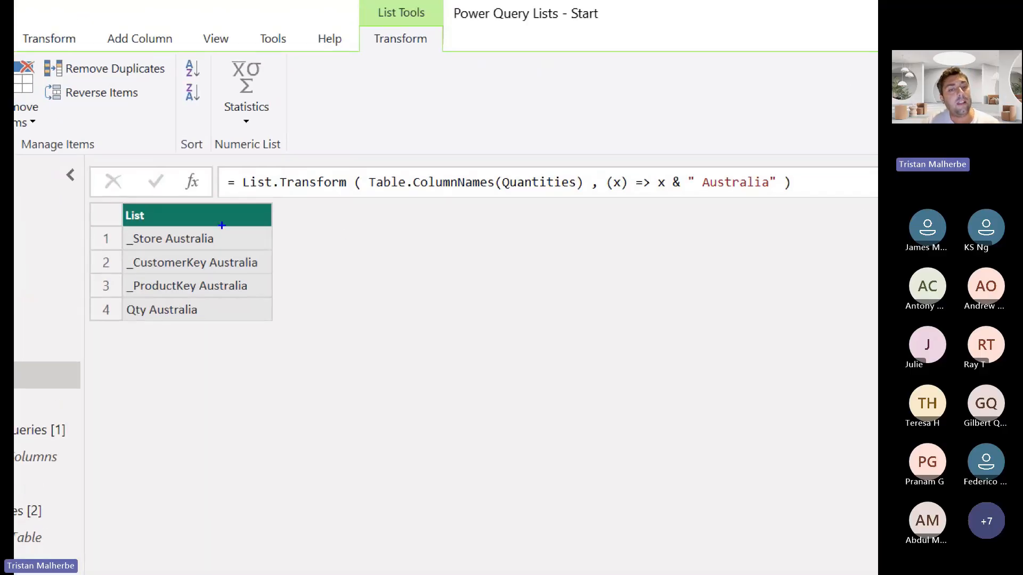
# Annotate the List.Transform formula with a blue arrow pointing at (x) and the label "Each (Loop)"
pyautogui.moveTo(247, 195)
pyautogui.mouseDown()
pyautogui.moveTo(366, 202)
pyautogui.moveTo(357, 201)
pyautogui.mouseUp()
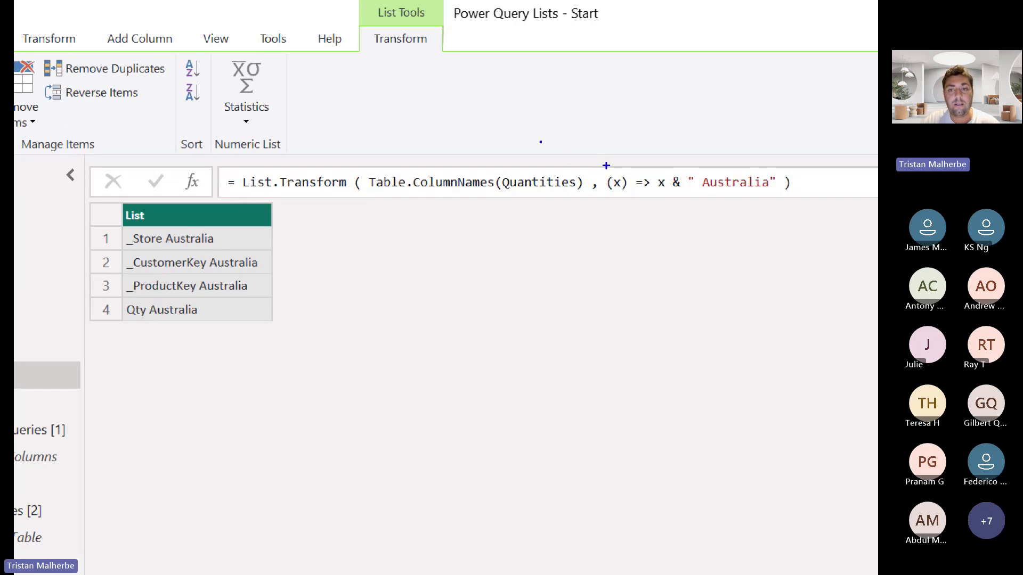
pyautogui.moveTo(596, 162); pyautogui.dragTo(610, 174)
pyautogui.moveTo(530, 152); pyautogui.dragTo(530, 178)
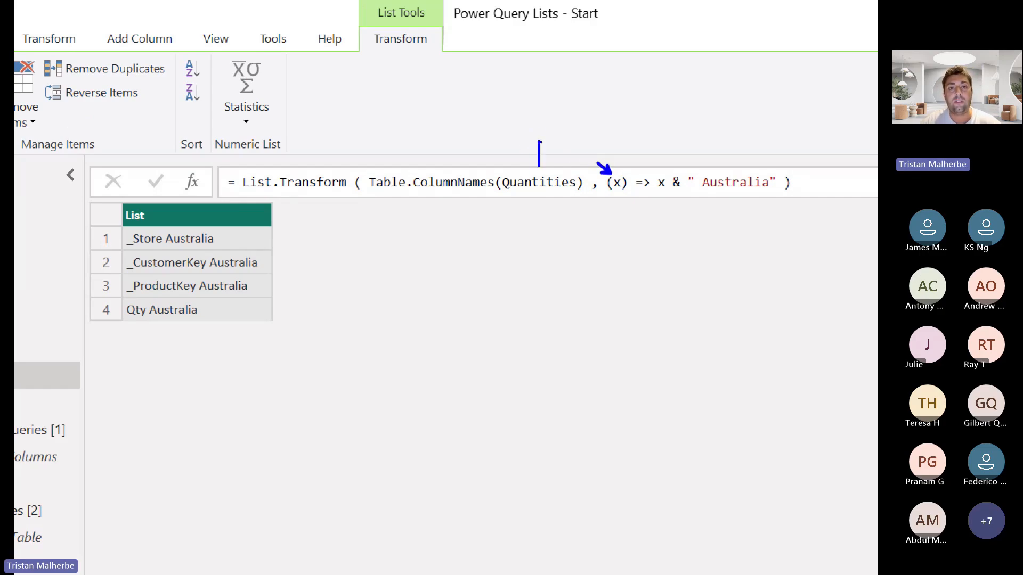
pyautogui.write('Each (Loop=')
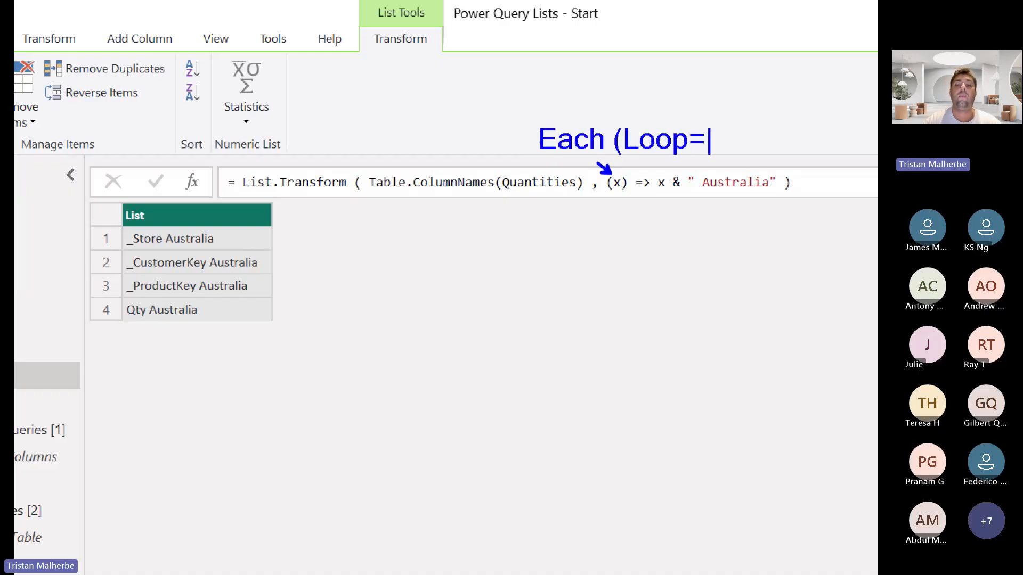
pyautogui.press('BackSpace')
pyautogui.write(')')
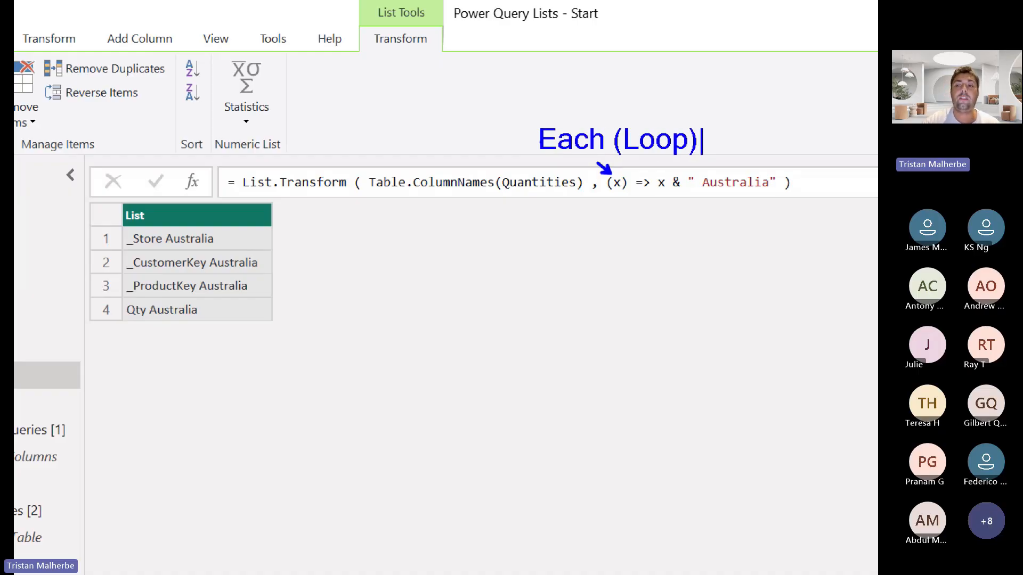
# Mark the first list item in blue and underline Australia in the formula, _Store and the leading underscore of _CustomerKey
pyautogui.moveTo(247, 230); pyautogui.dragTo(246, 248)
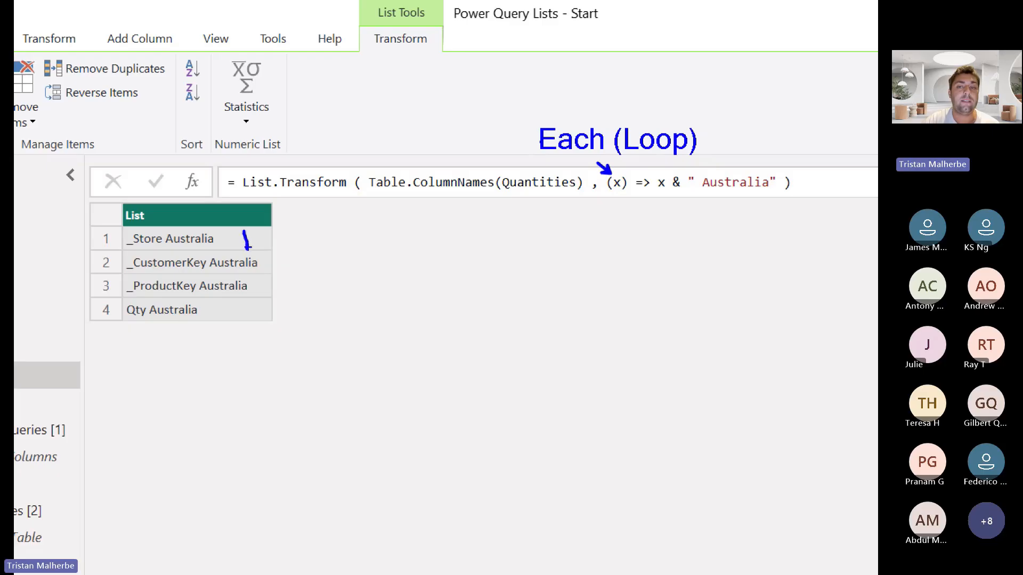
pyautogui.moveTo(698, 199); pyautogui.dragTo(765, 199)
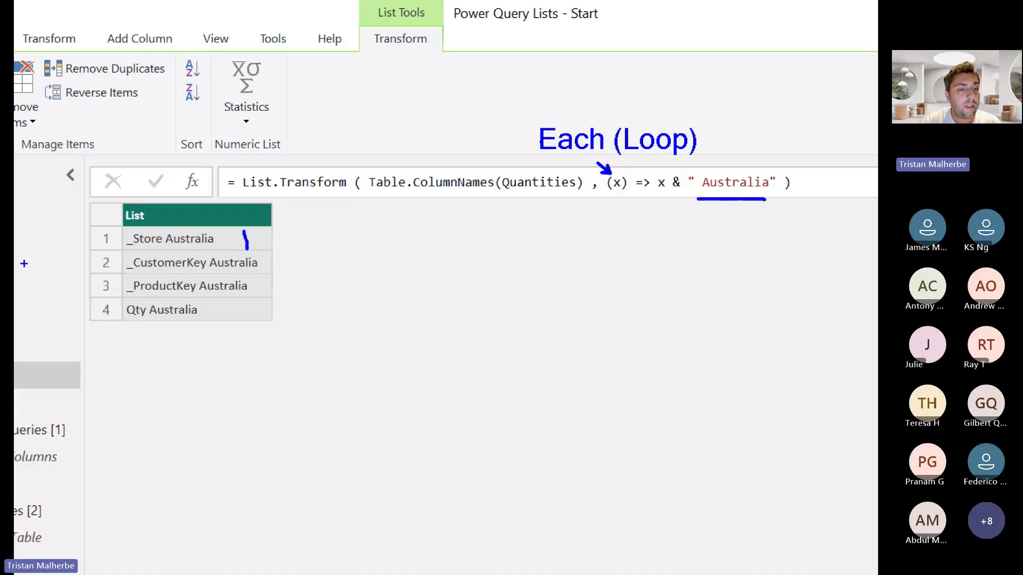
pyautogui.moveTo(121, 248); pyautogui.dragTo(160, 248)
pyautogui.moveTo(128, 272); pyautogui.dragTo(139, 271)
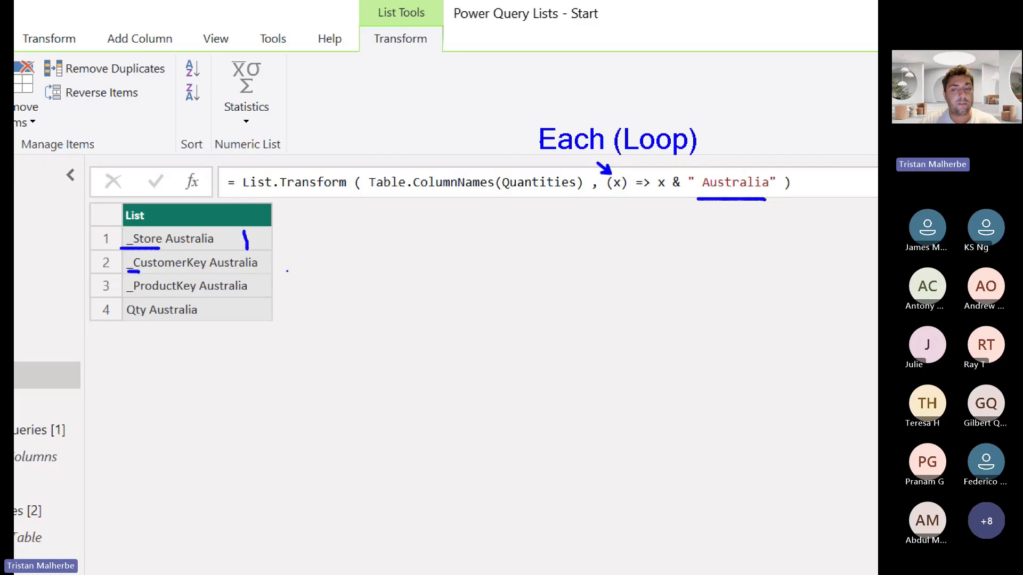
# Replace the function body with Text.AfterDelimiter( x , "_" ), close List.Transform and apply the formula
pyautogui.moveTo(406, 91); pyautogui.dragTo(524, 90)
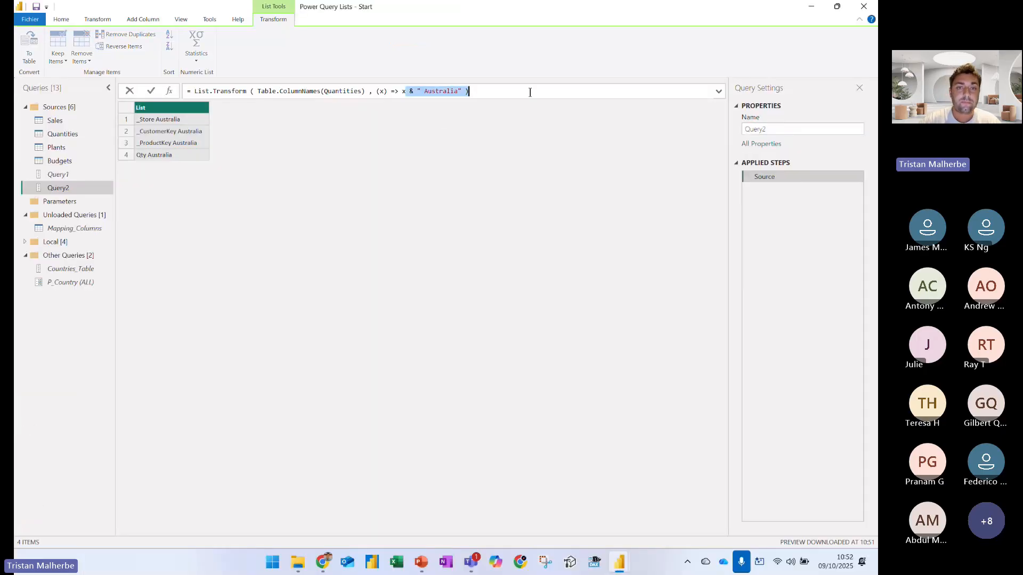
pyautogui.press('BackSpace')
pyautogui.press('BackSpace')
pyautogui.write('Text')
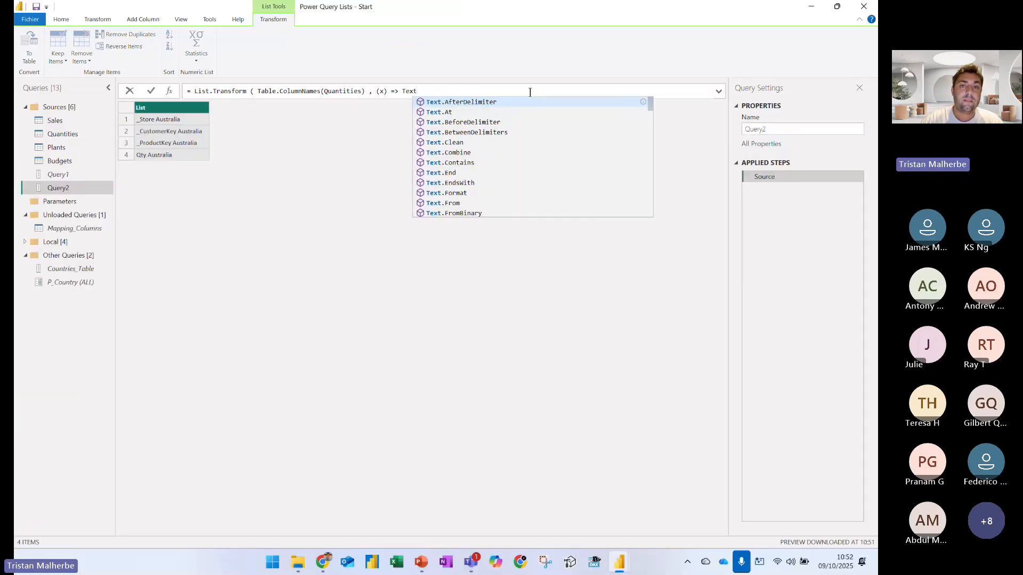
pyautogui.write('.After')
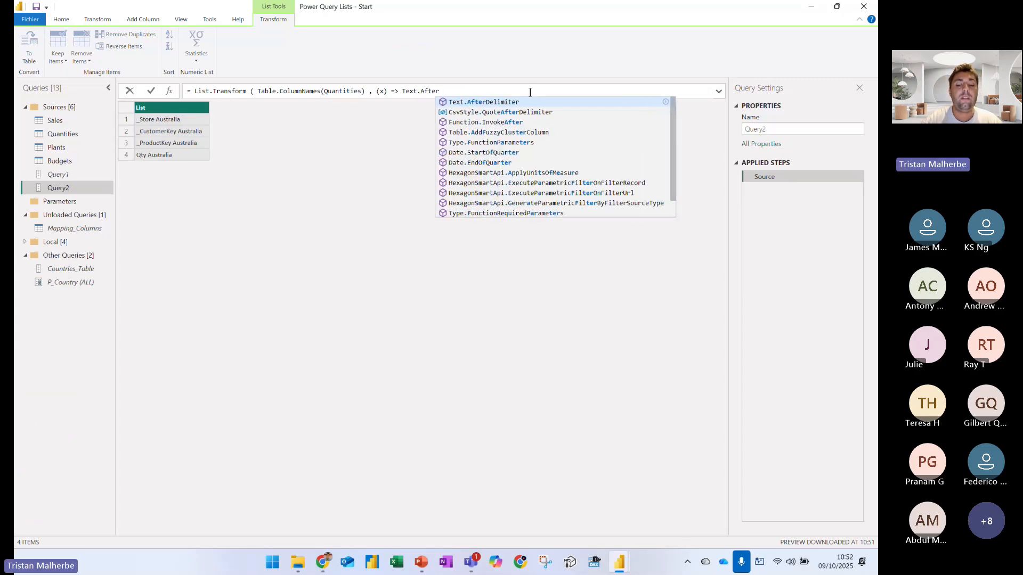
pyautogui.write('Delimiter( x')
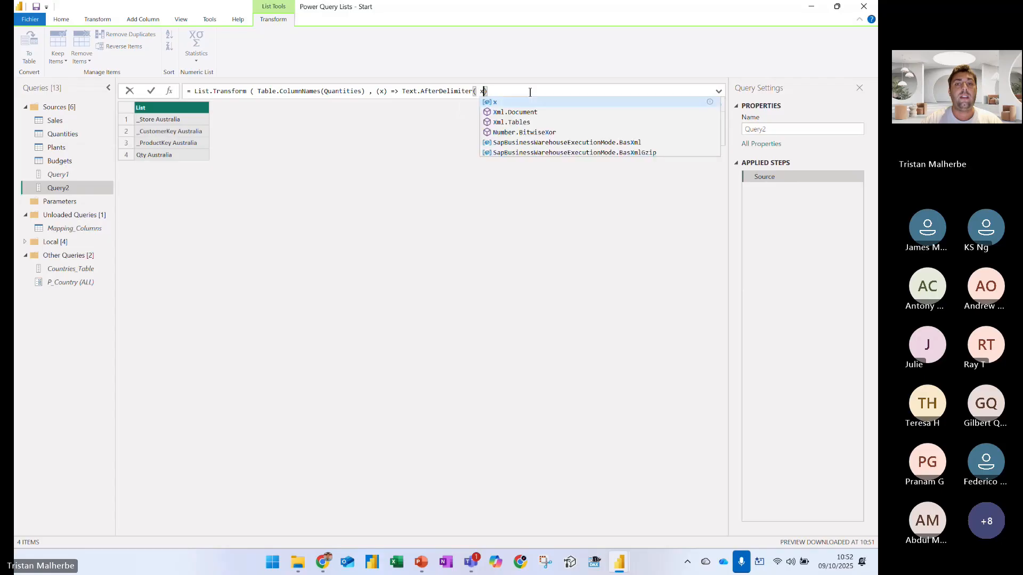
pyautogui.write(' , "_" )')
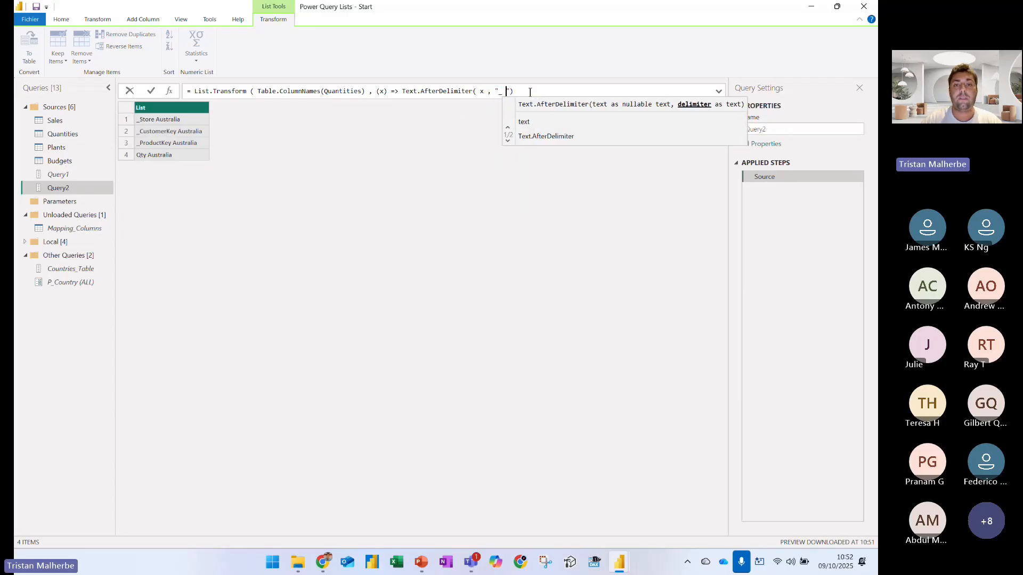
pyautogui.write(' )')
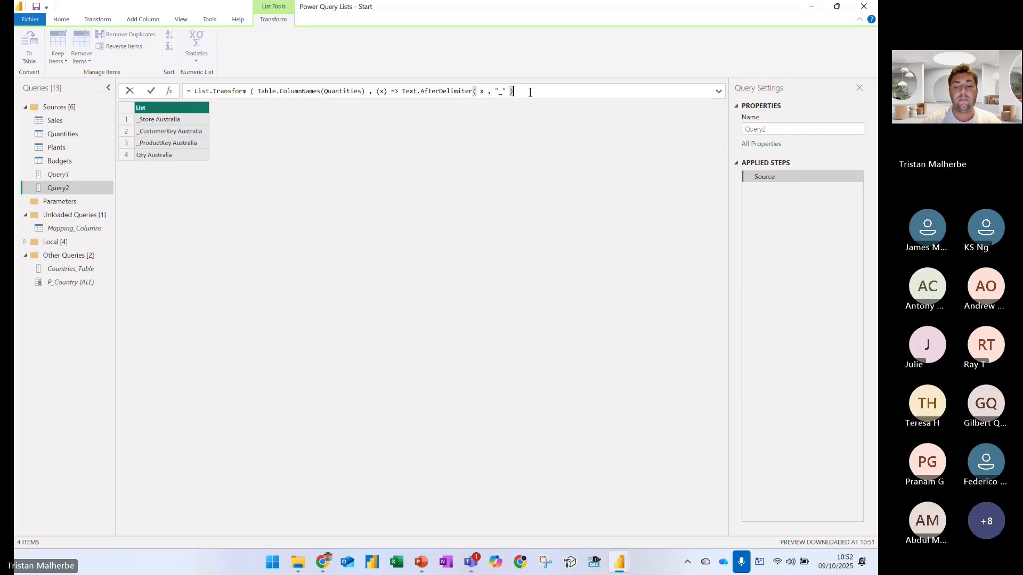
pyautogui.press('Return')
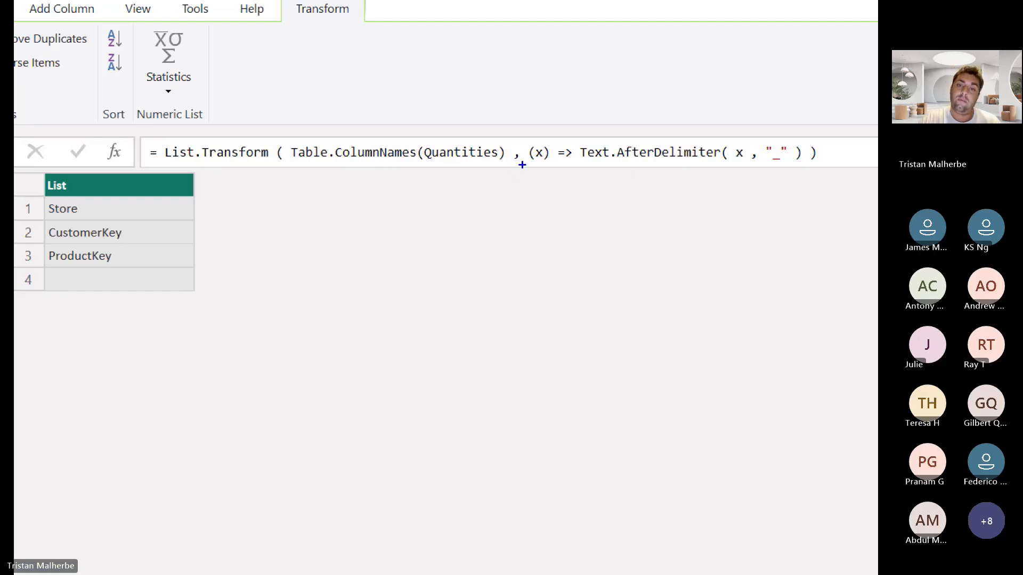
# Annotate in blue the Text.AfterDelimiter function and its underscore delimiter, the first three list items and the blank fourth item
pyautogui.moveTo(522, 165); pyautogui.dragTo(815, 163)
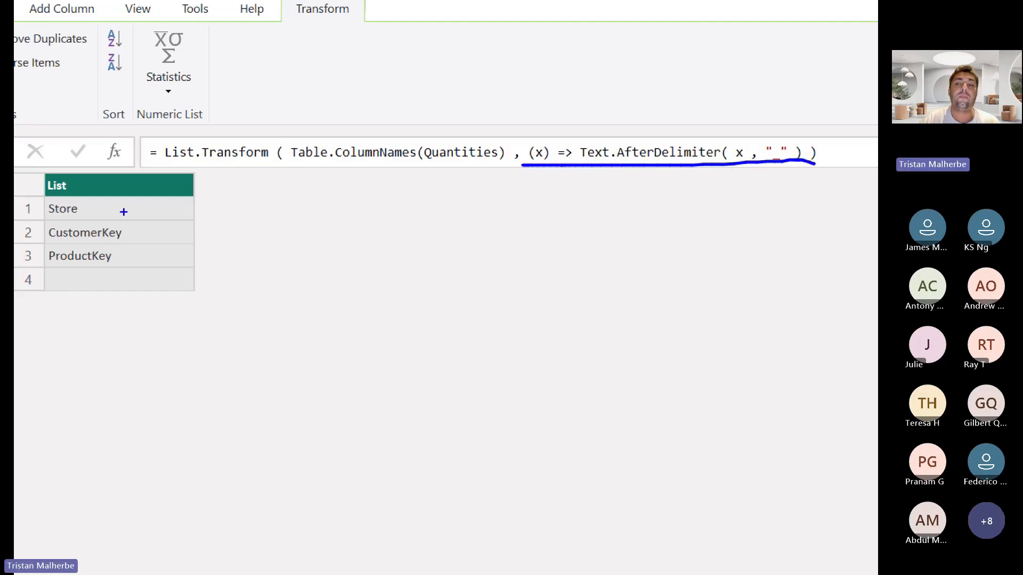
pyautogui.moveTo(124, 211); pyautogui.dragTo(127, 259)
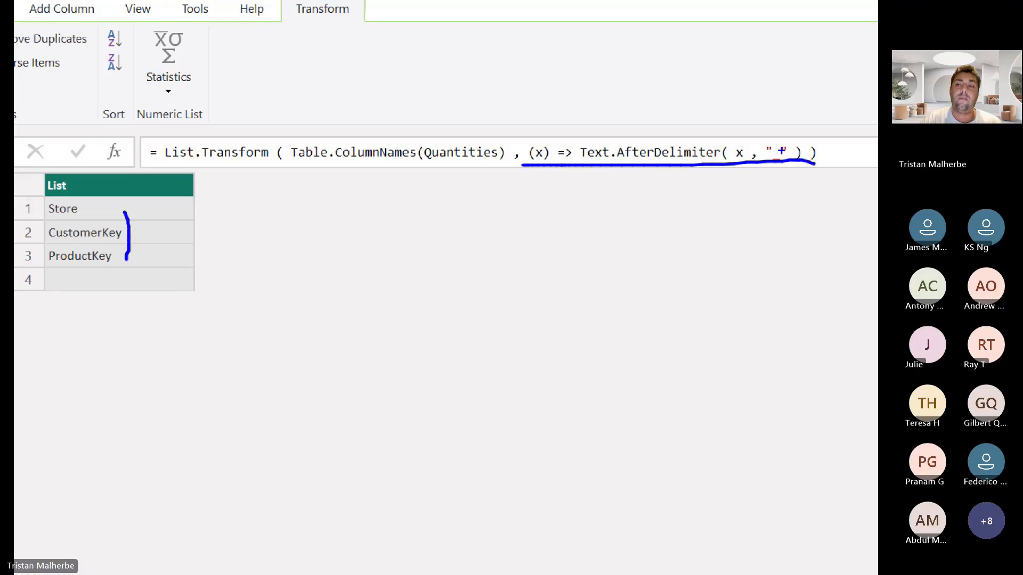
pyautogui.moveTo(781, 152)
pyautogui.mouseDown()
pyautogui.moveTo(812, 114)
pyautogui.moveTo(809, 150)
pyautogui.mouseUp()
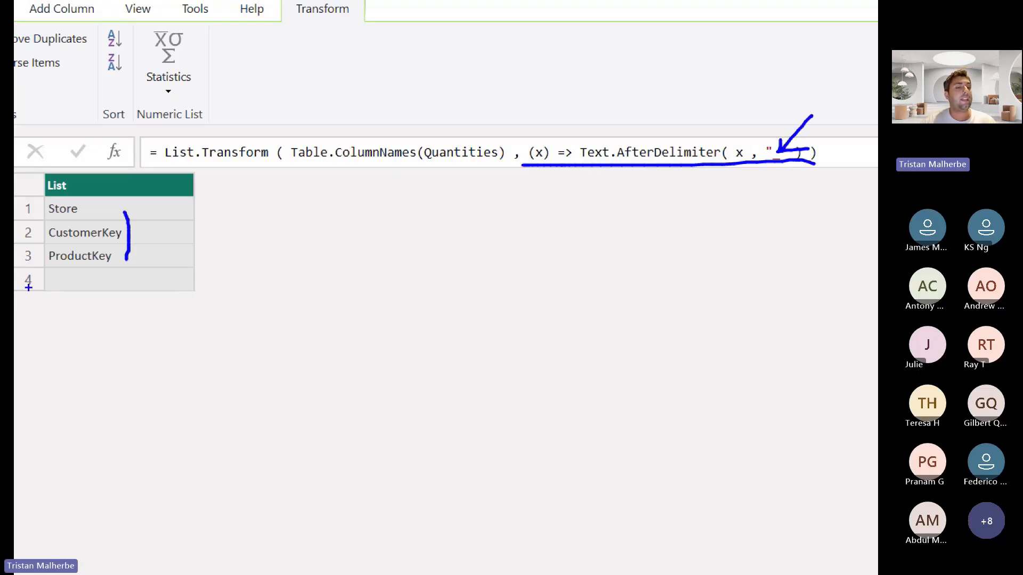
pyautogui.moveTo(52, 272)
pyautogui.mouseDown()
pyautogui.moveTo(53, 289)
pyautogui.moveTo(86, 260)
pyautogui.moveTo(57, 264)
pyautogui.mouseUp()
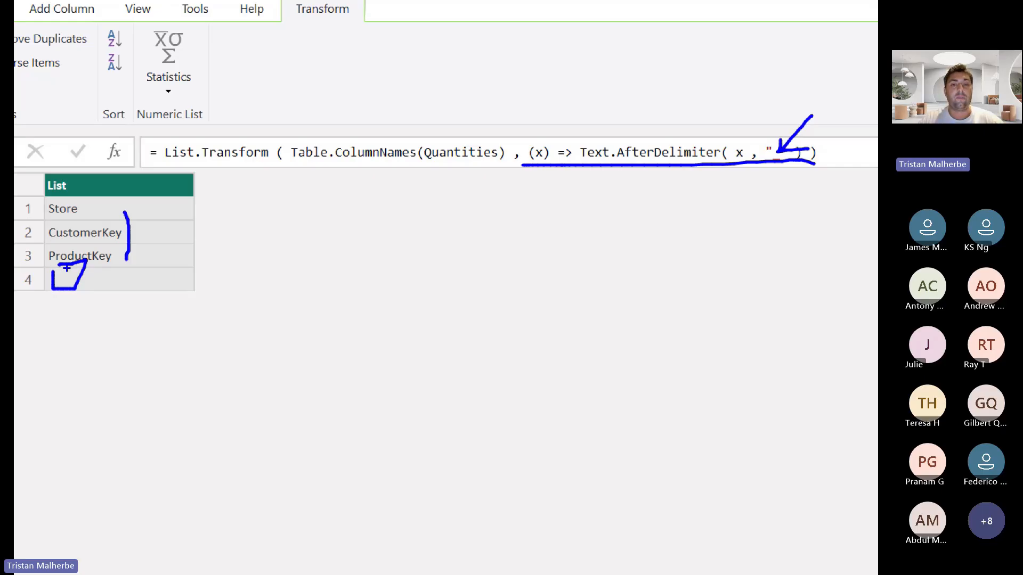
pyautogui.press('Escape')
# Insert if Text.Contains(x, "_") then x else before Text.AfterDelimiter and apply the formula
pyautogui.click(398, 92)
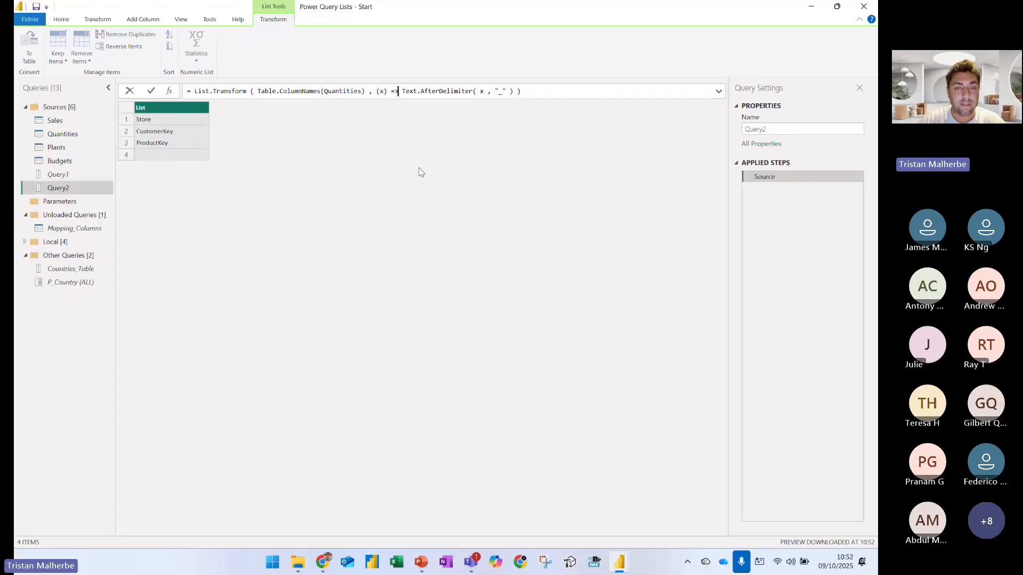
pyautogui.write('if')
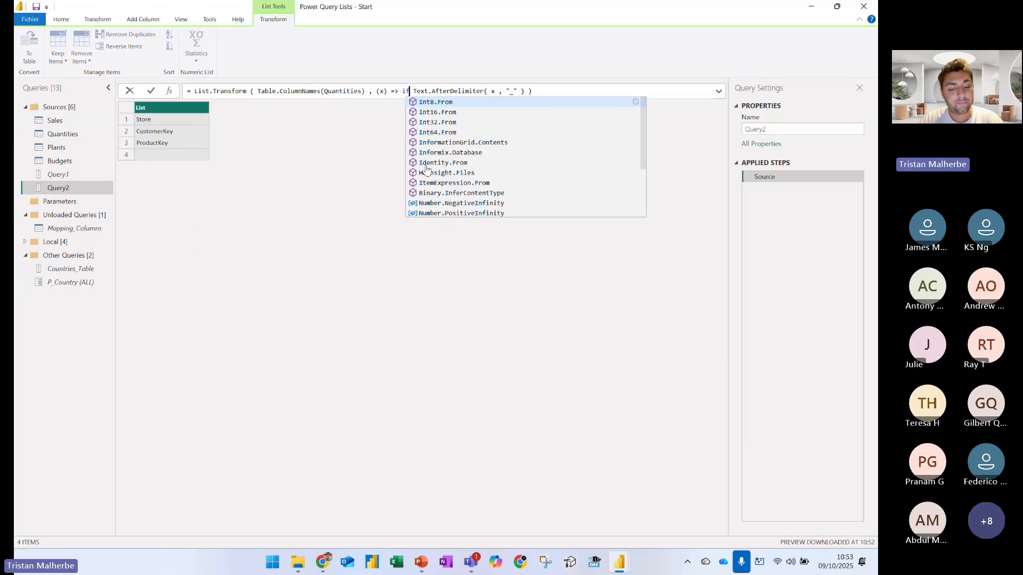
pyautogui.write(' Text.Co')
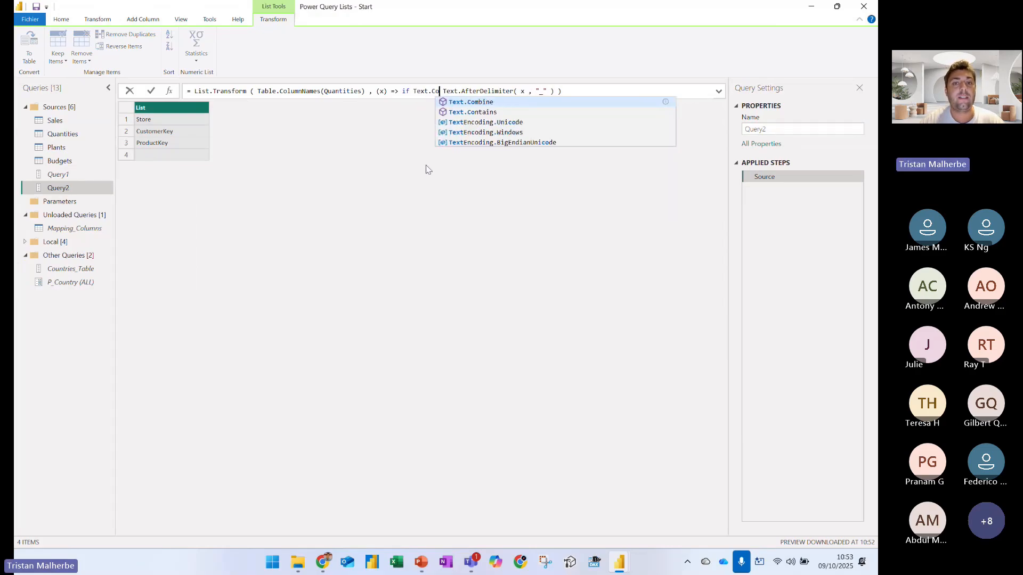
pyautogui.write('ntains(x, ')
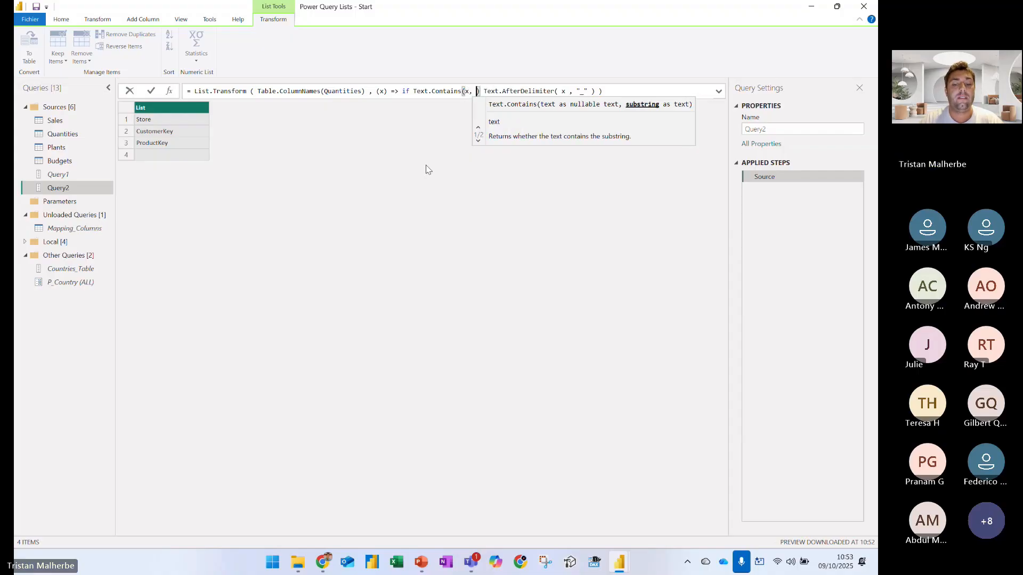
pyautogui.write('"_") then x')
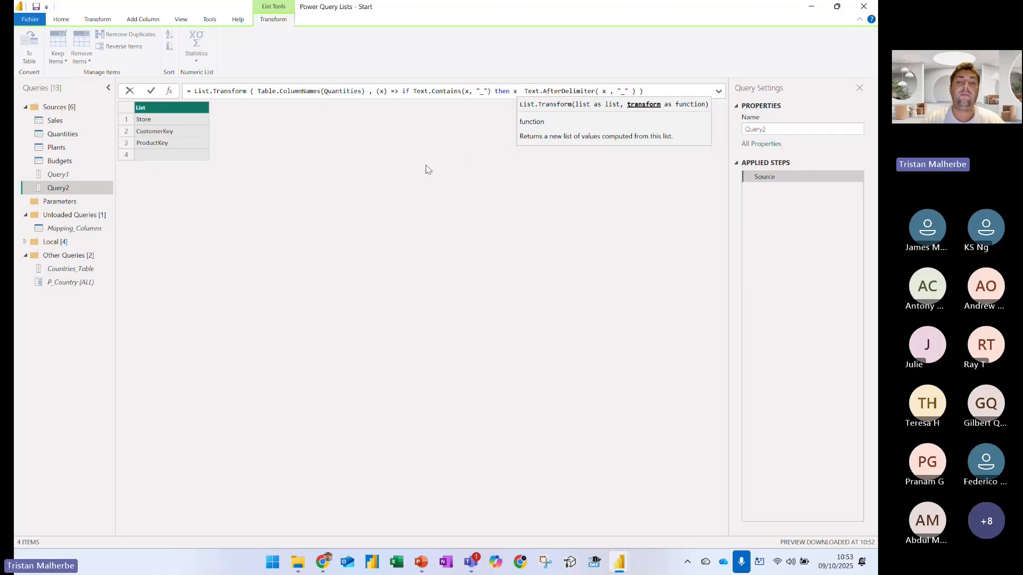
pyautogui.write(' else')
pyautogui.press('Return')
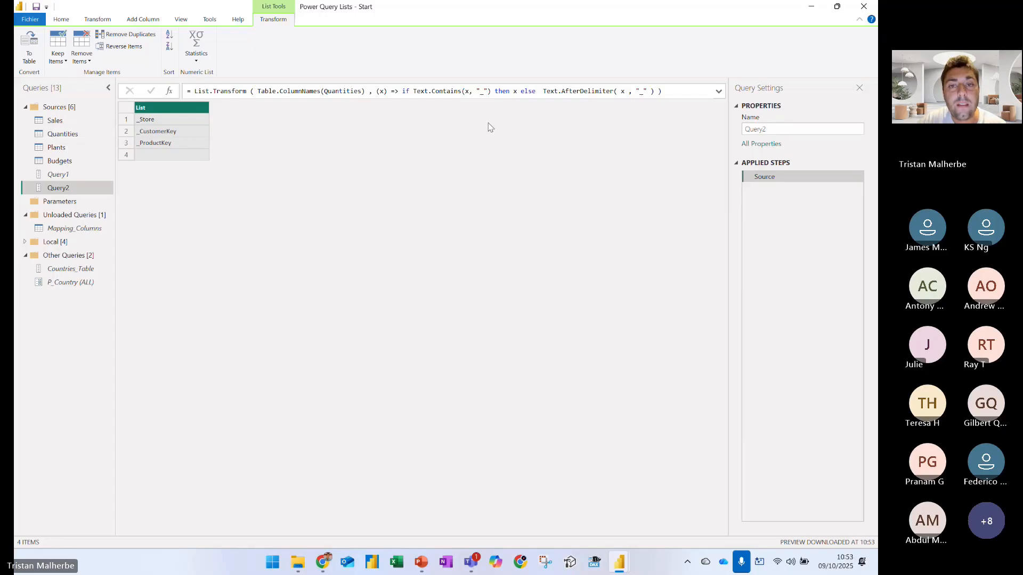
# Rework the condition to return Text.AfterDelimiter( x , "_" ) after then and x after else, and apply it
pyautogui.click(489, 92)
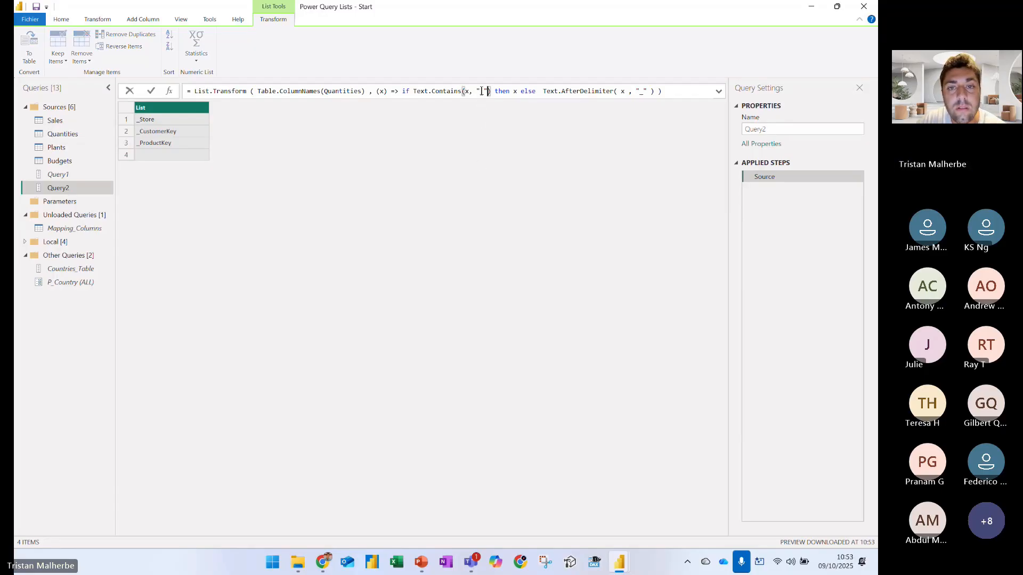
pyautogui.moveTo(495, 93); pyautogui.dragTo(542, 92)
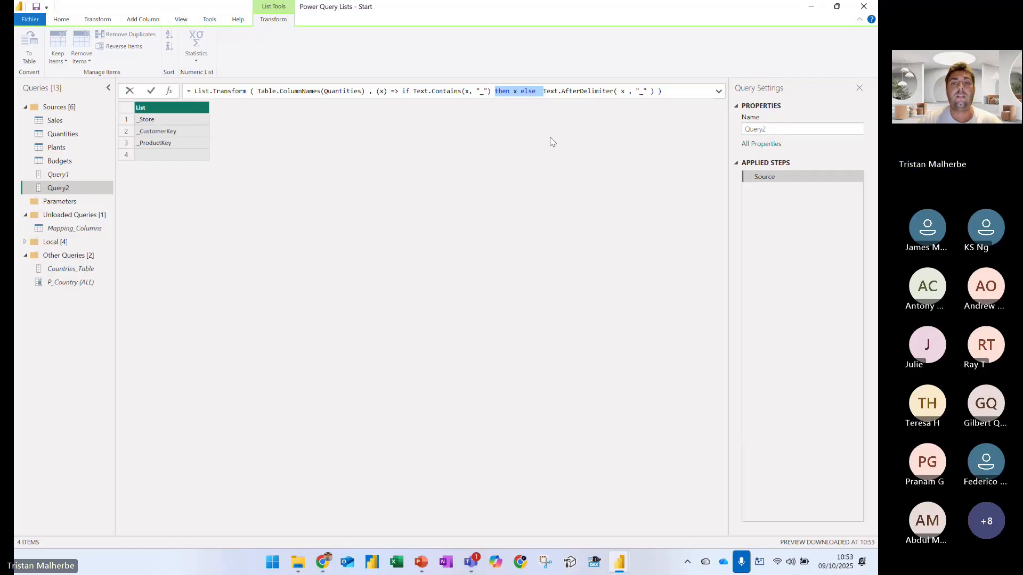
pyautogui.press('BackSpace')
pyautogui.write('then')
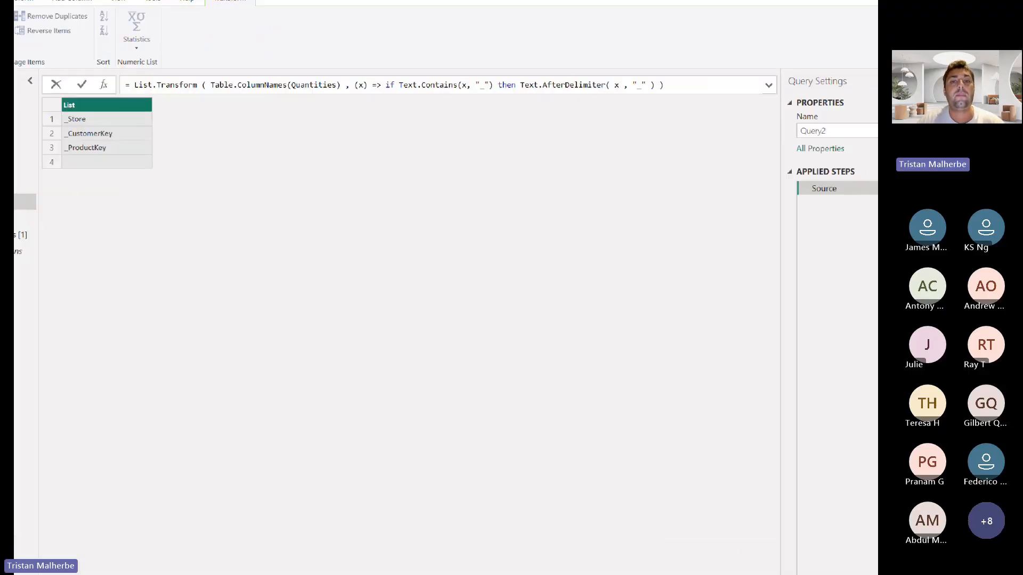
pyautogui.moveTo(453, 114)
pyautogui.mouseDown()
pyautogui.moveTo(453, 99)
pyautogui.moveTo(491, 107)
pyautogui.mouseUp()
pyautogui.press('Return')
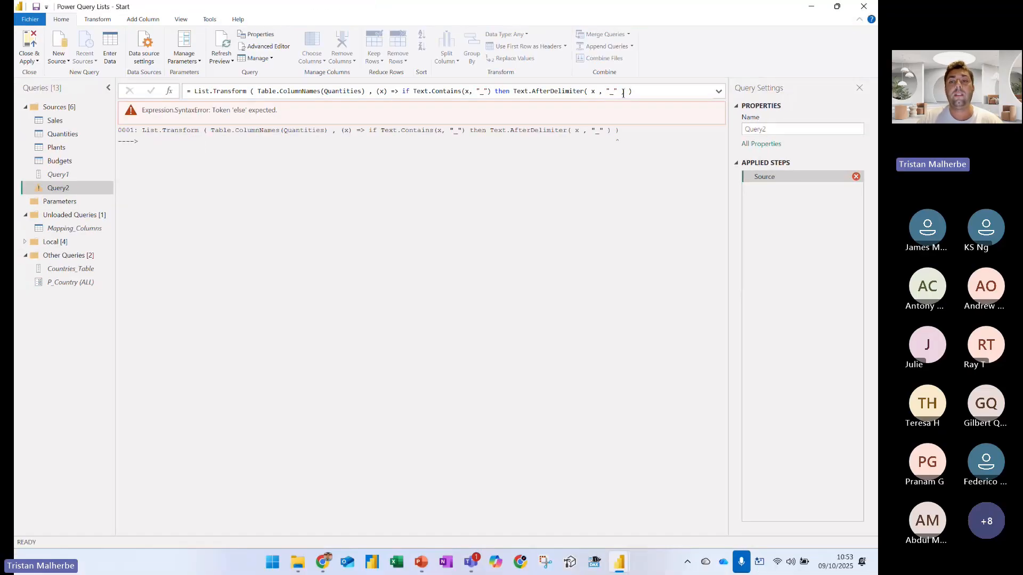
pyautogui.write('else x')
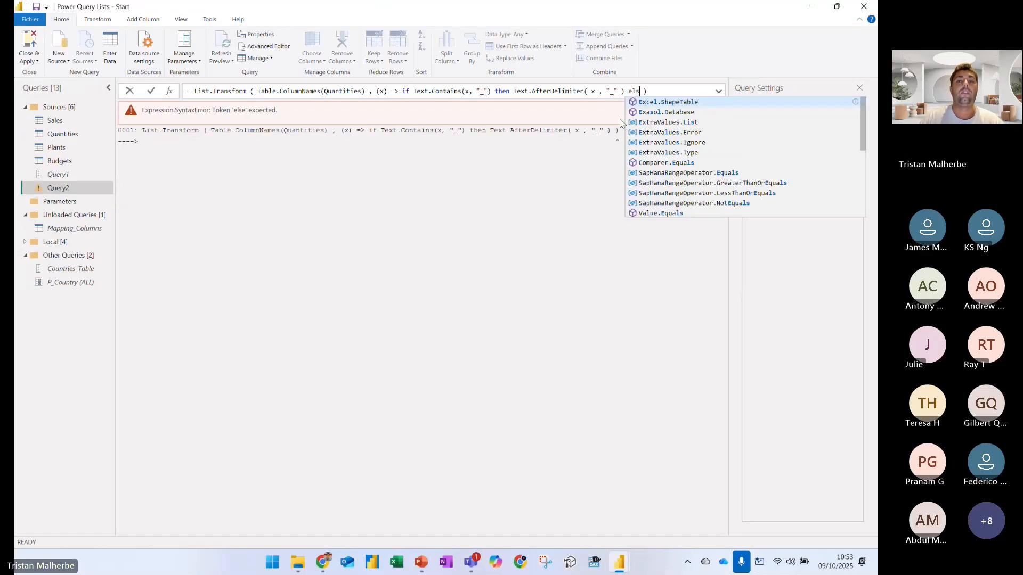
pyautogui.press('Return')
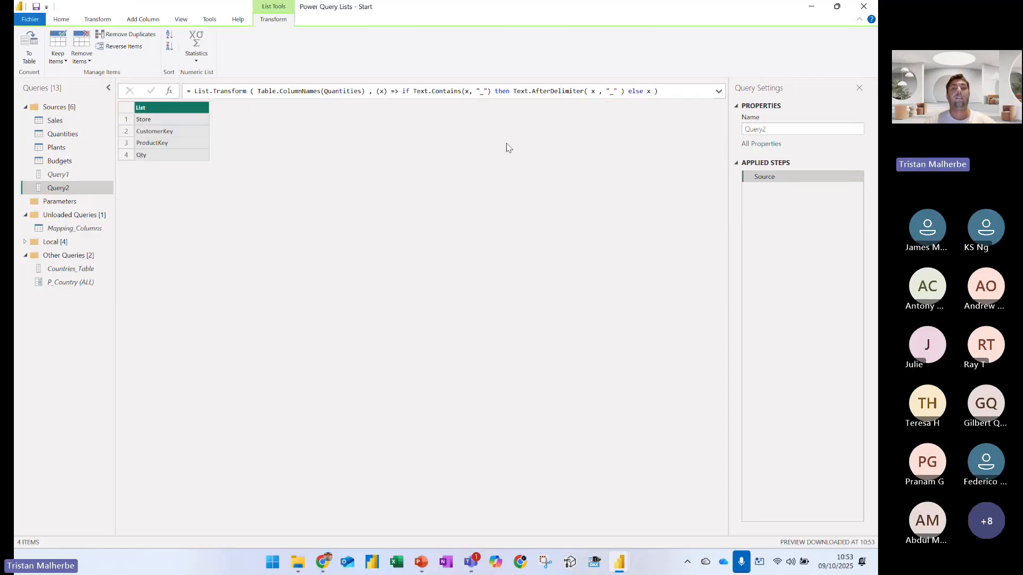
pyautogui.moveTo(688, 125)
pyautogui.mouseDown()
pyautogui.moveTo(710, 158)
pyautogui.moveTo(737, 125)
pyautogui.mouseUp()
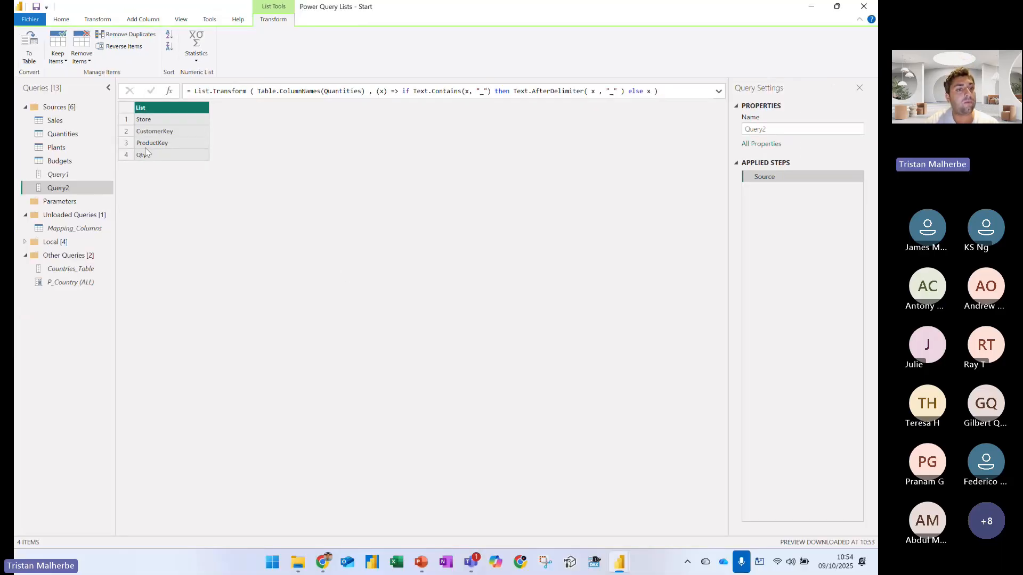
# Review the Quantities table and Query1, return to Query2 and underline ColumnNames(Quantities) in its formula
pyautogui.click(52, 135)
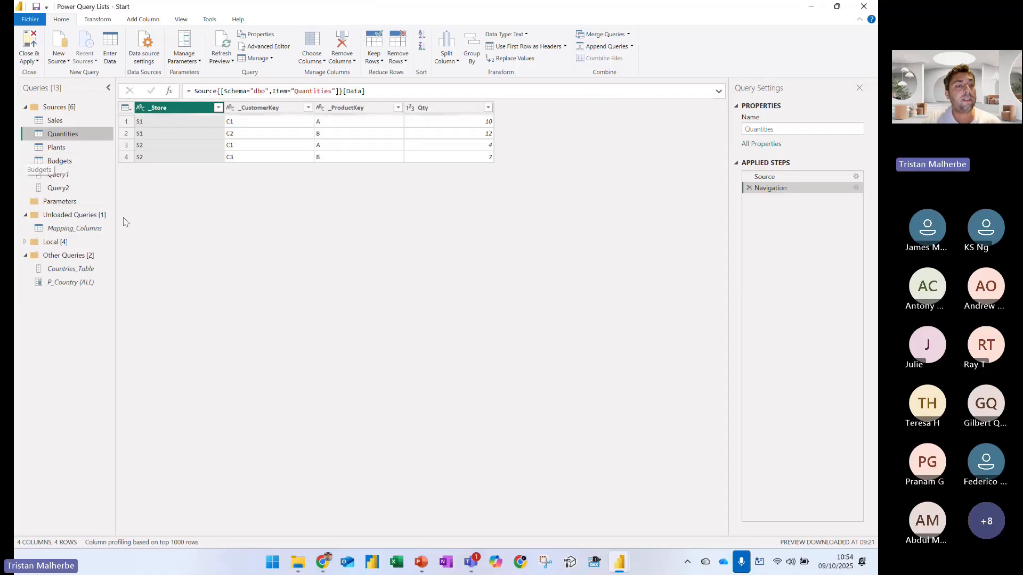
pyautogui.click(67, 176)
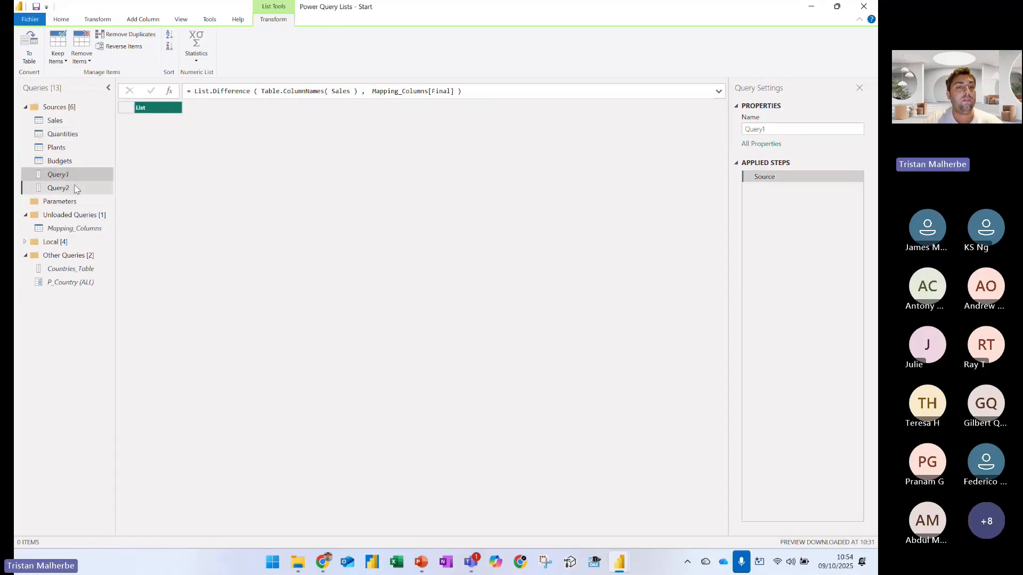
pyautogui.click(76, 189)
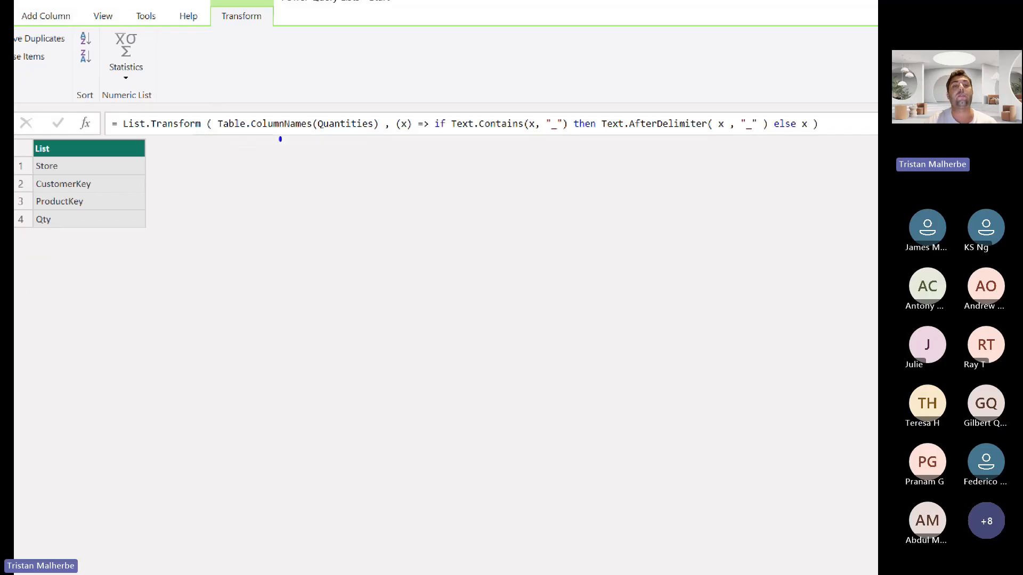
pyautogui.moveTo(280, 139)
pyautogui.mouseDown()
pyautogui.moveTo(291, 154)
pyautogui.moveTo(363, 155)
pyautogui.moveTo(371, 138)
pyautogui.mouseUp()
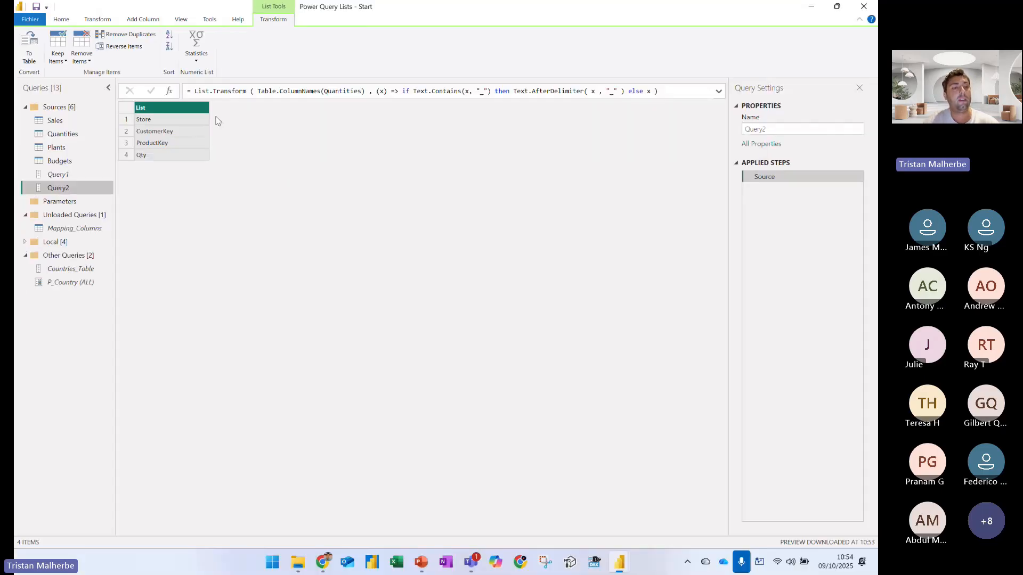
# Add a custom step to the Quantities query and highlight its dbo_Quantities reference with a blue box and arrow
pyautogui.click(79, 133)
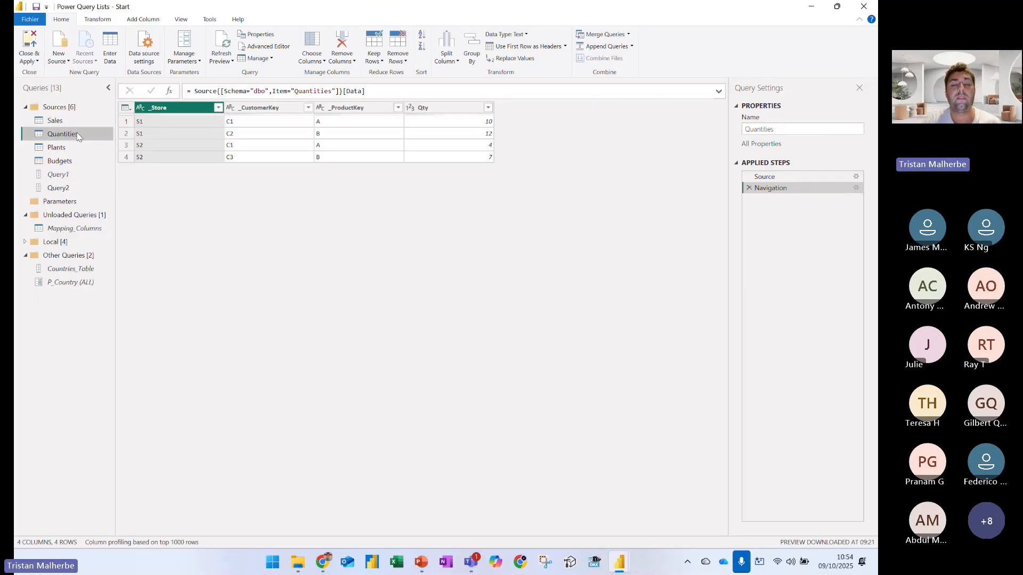
pyautogui.click(169, 92)
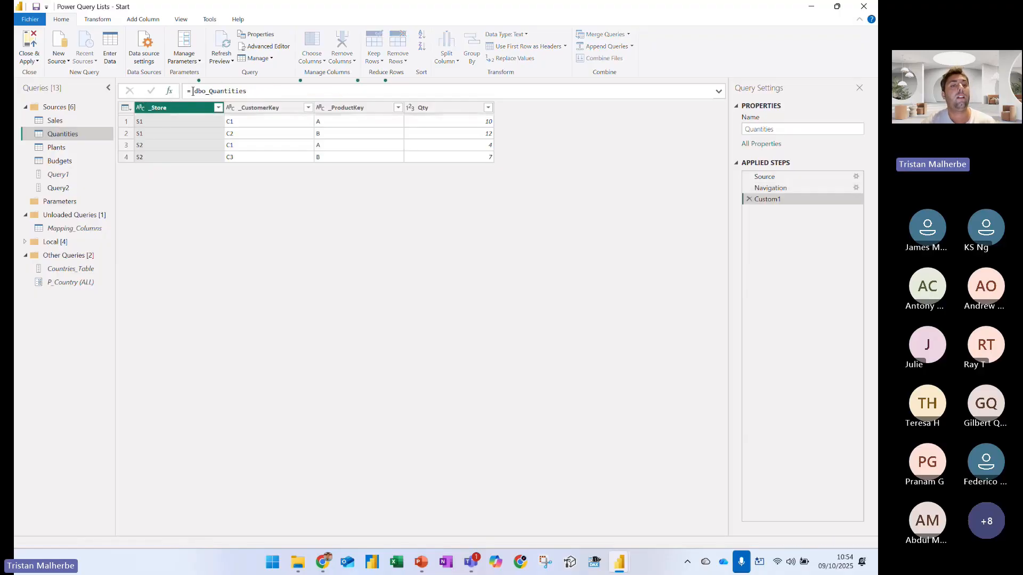
pyautogui.hotkey('ctrl', '1')
pyautogui.click(194, 89)
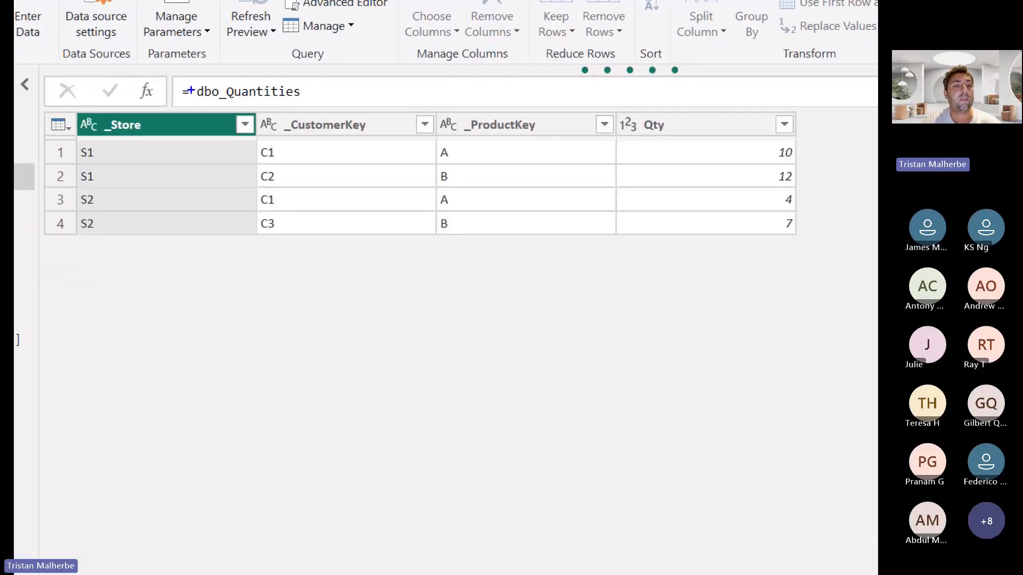
pyautogui.moveTo(190, 81); pyautogui.dragTo(335, 110)
pyautogui.moveTo(390, 73); pyautogui.dragTo(340, 98)
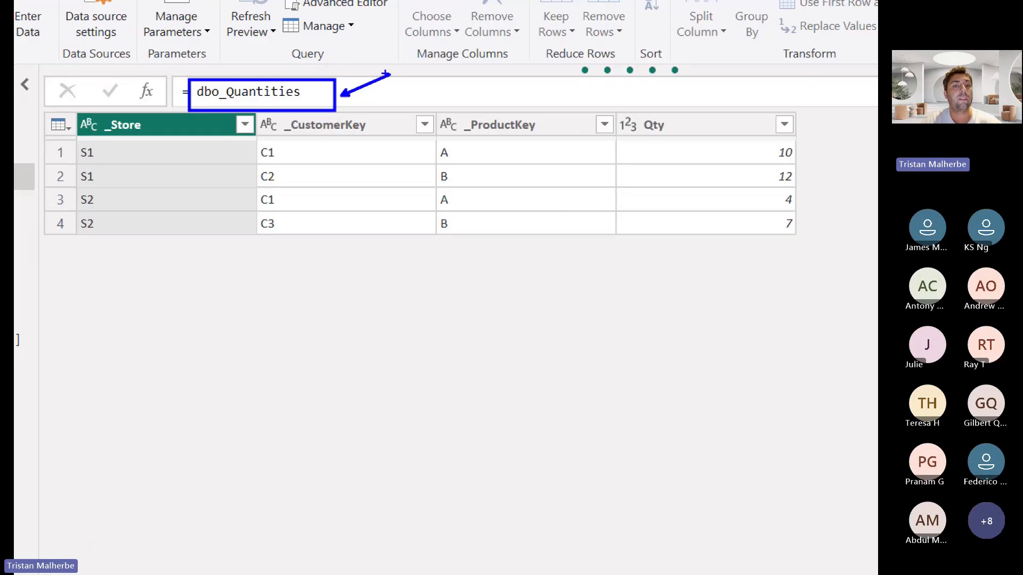
pyautogui.press('Escape')
# Start wrapping dbo_Quantities in Table.TransformColumnNames ( in the custom step's formula and box the table reference in blue
pyautogui.write('Table.')
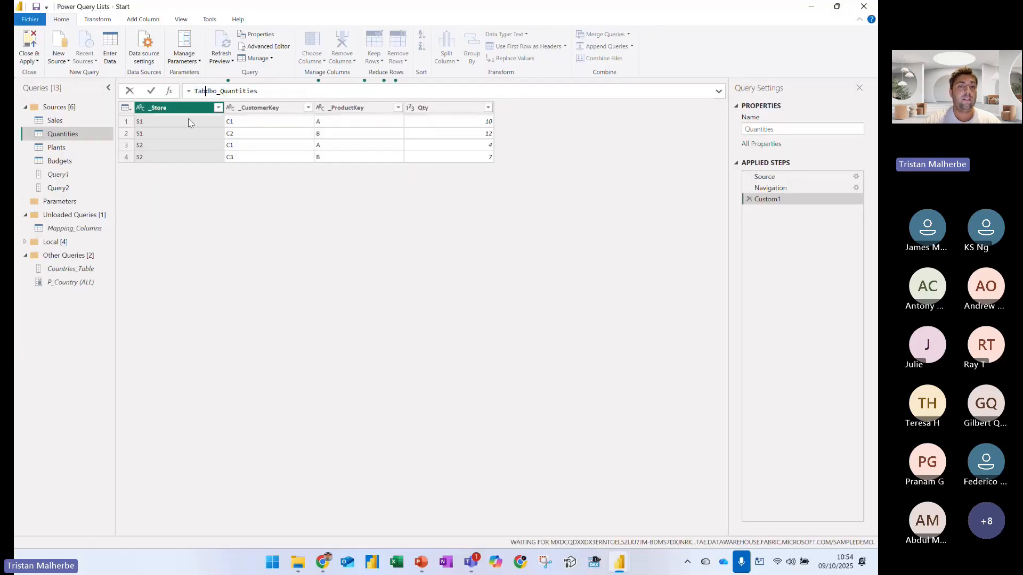
pyautogui.write('Transfo')
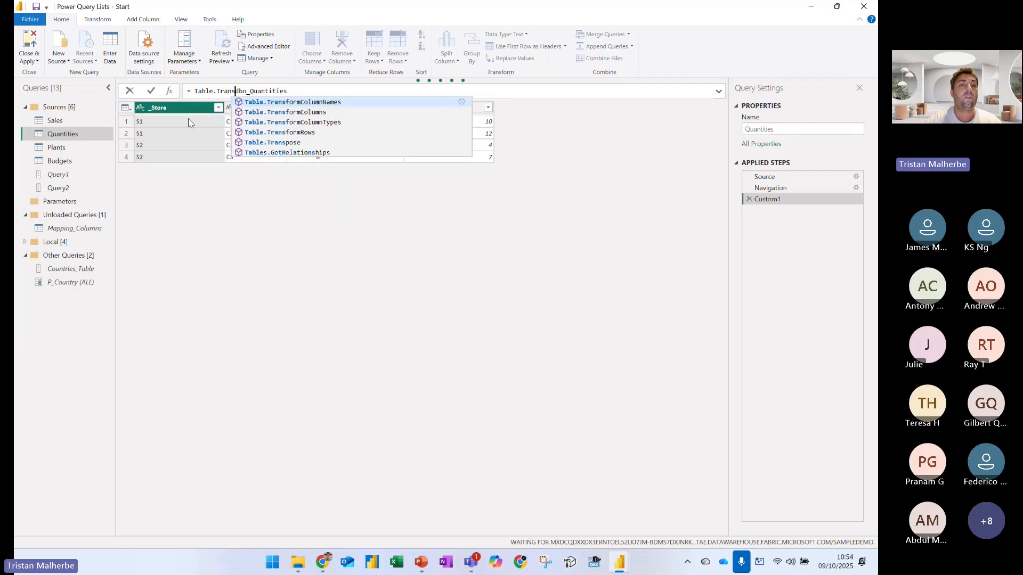
pyautogui.write('rmColumnName')
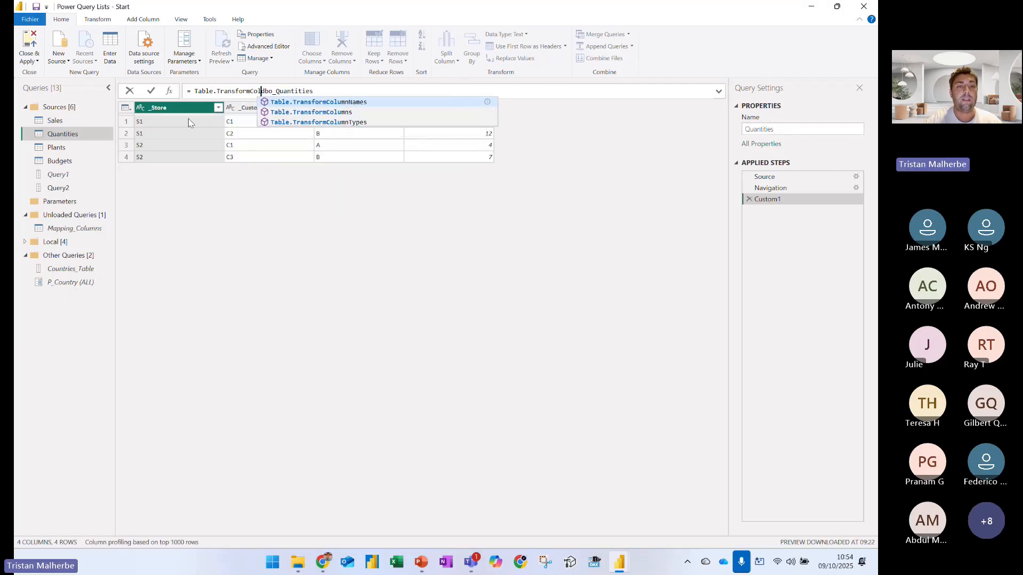
pyautogui.write('s (')
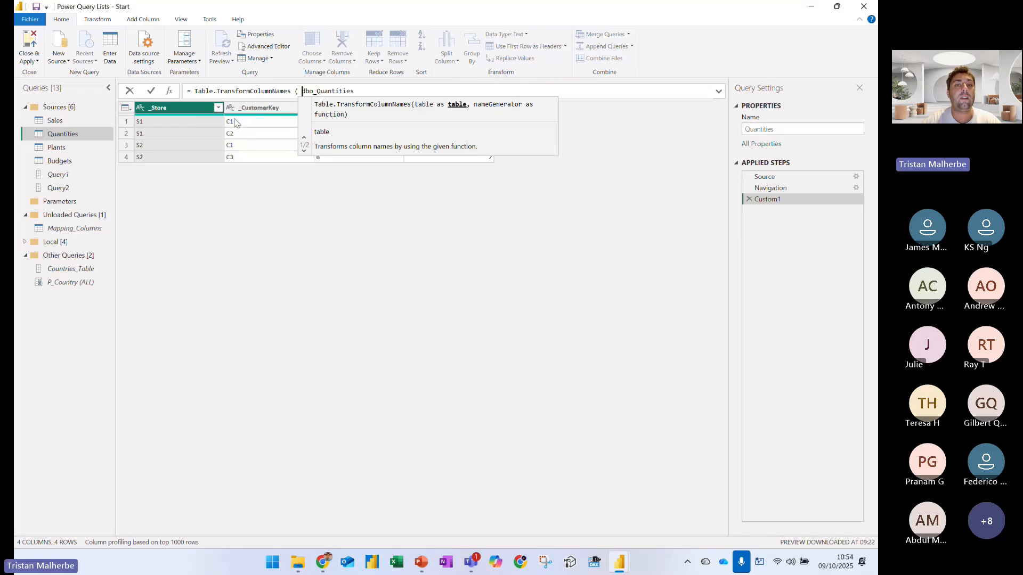
pyautogui.click(402, 92)
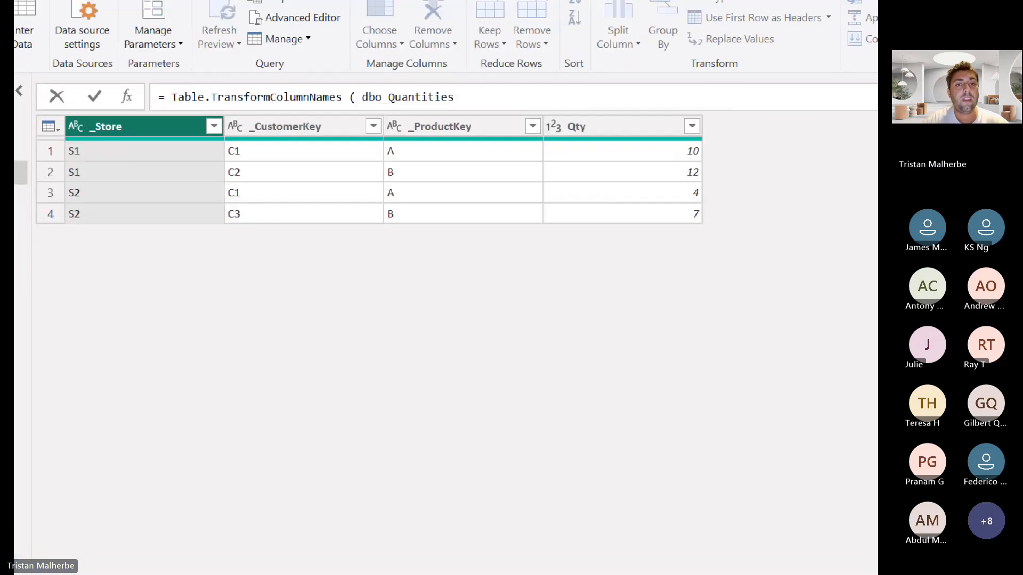
pyautogui.moveTo(400, 95); pyautogui.dragTo(528, 124)
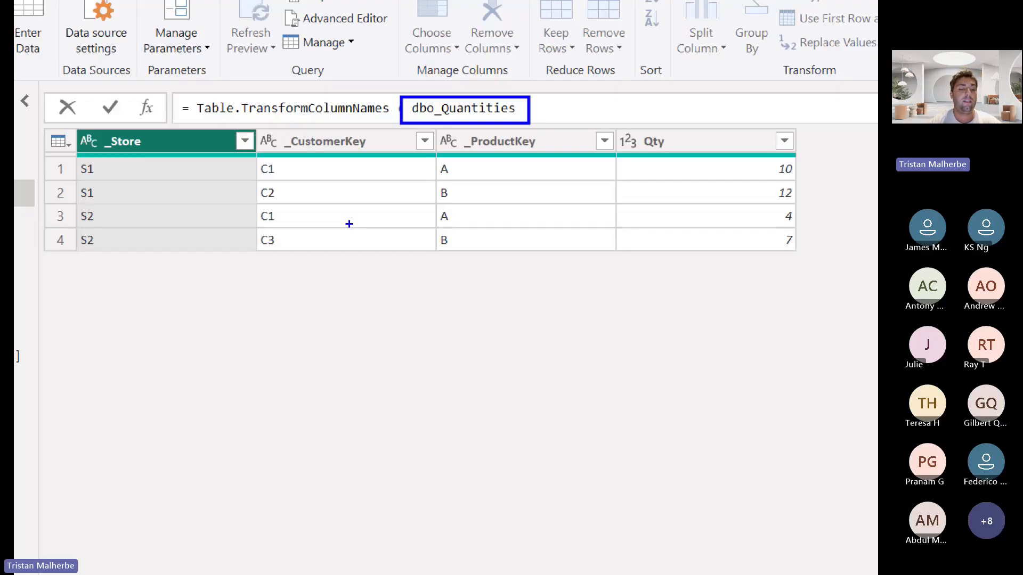
# Copy the (x) => if Text.Contains function through its closing parenthesis from Query2's formula, and delete Query2
pyautogui.click(88, 185)
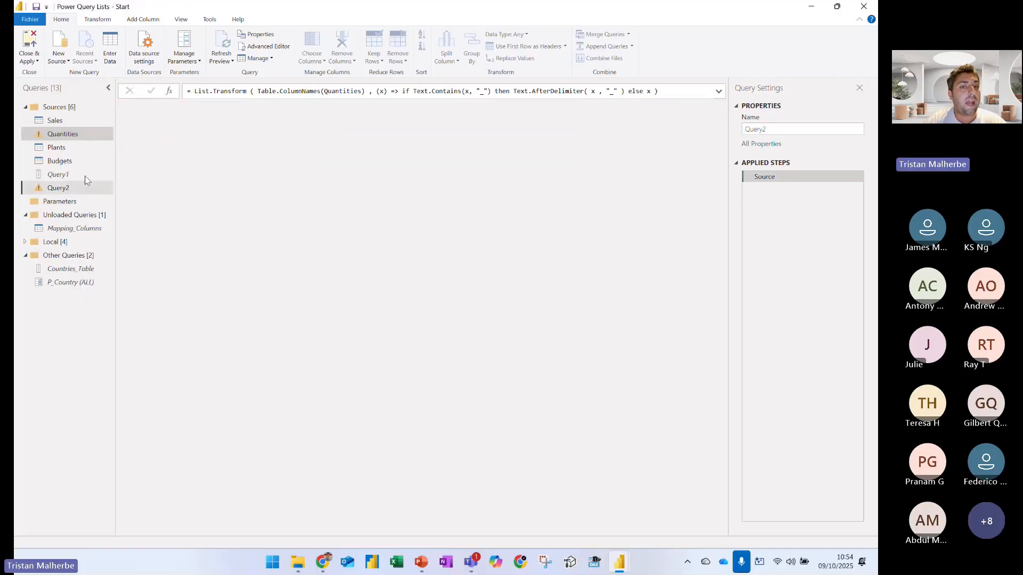
pyautogui.click(86, 176)
pyautogui.click(82, 189)
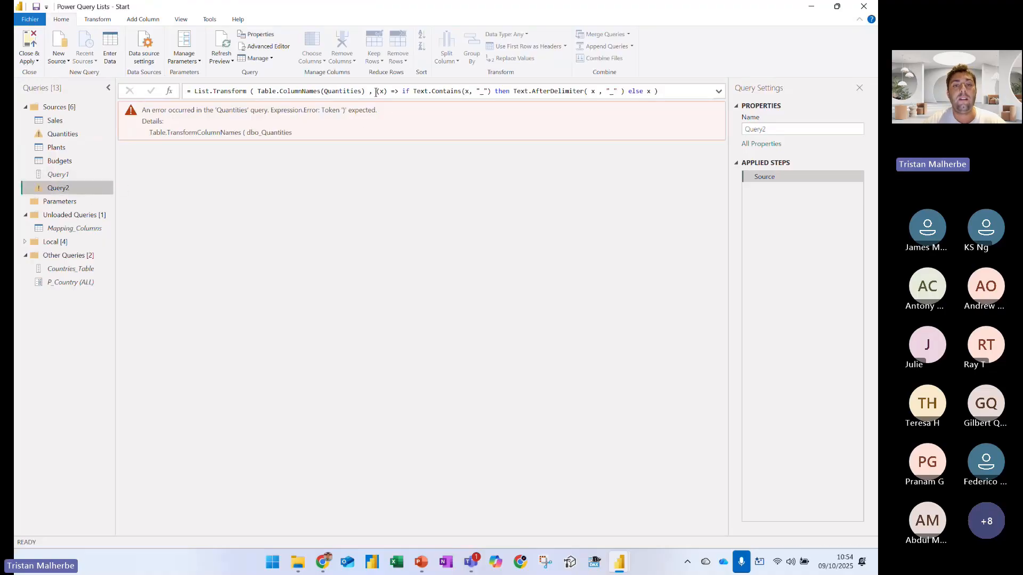
pyautogui.moveTo(376, 92); pyautogui.dragTo(660, 91)
pyautogui.click(302, 245)
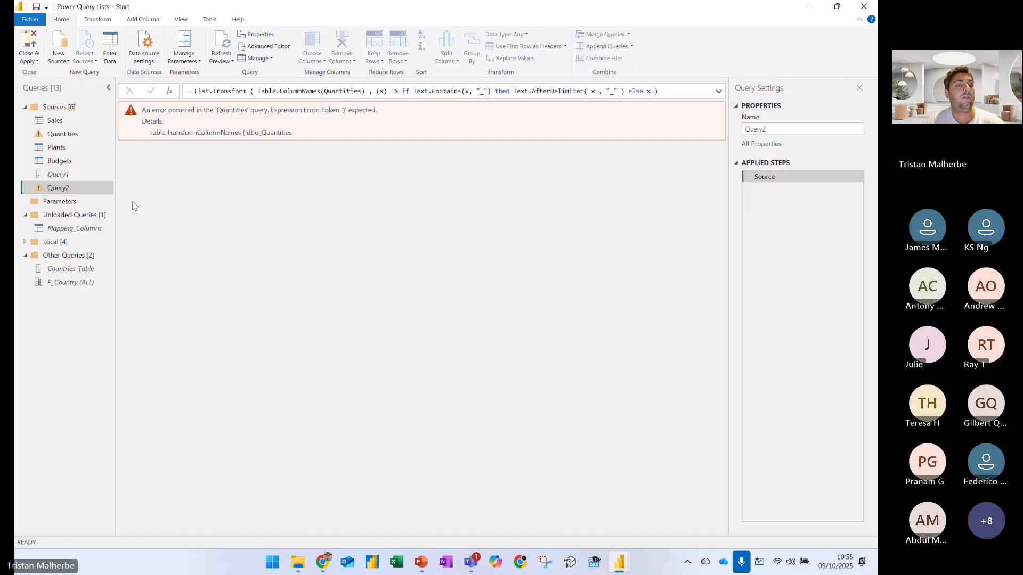
pyautogui.press('Delete')
pyautogui.press('Escape')
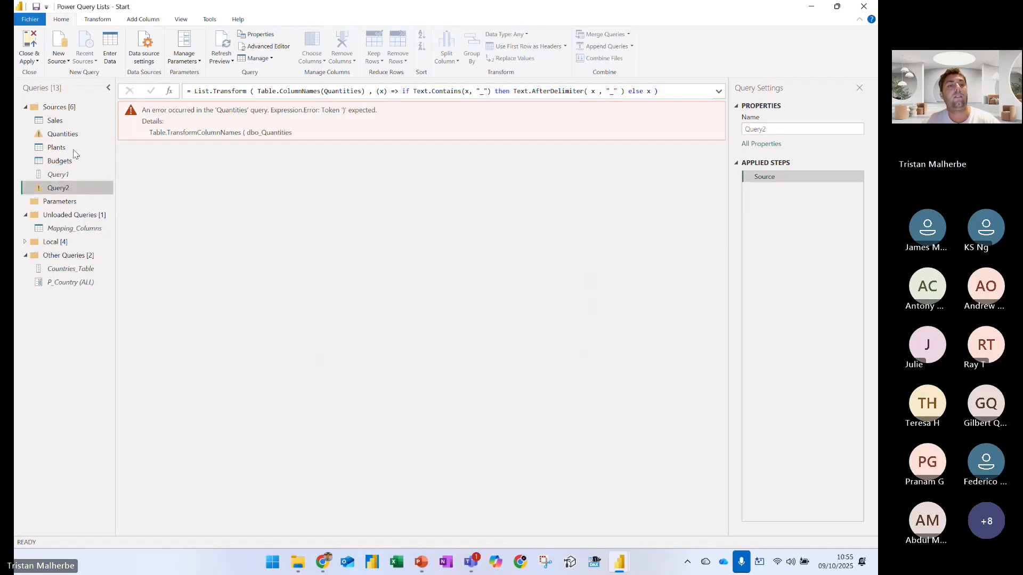
# Complete the Quantities formula with , (x) => if Text.Contains(x, "_") then Text.AfterDelimiter( x , "_" ) else x ) and apply it
pyautogui.click(63, 134)
pyautogui.click(371, 94)
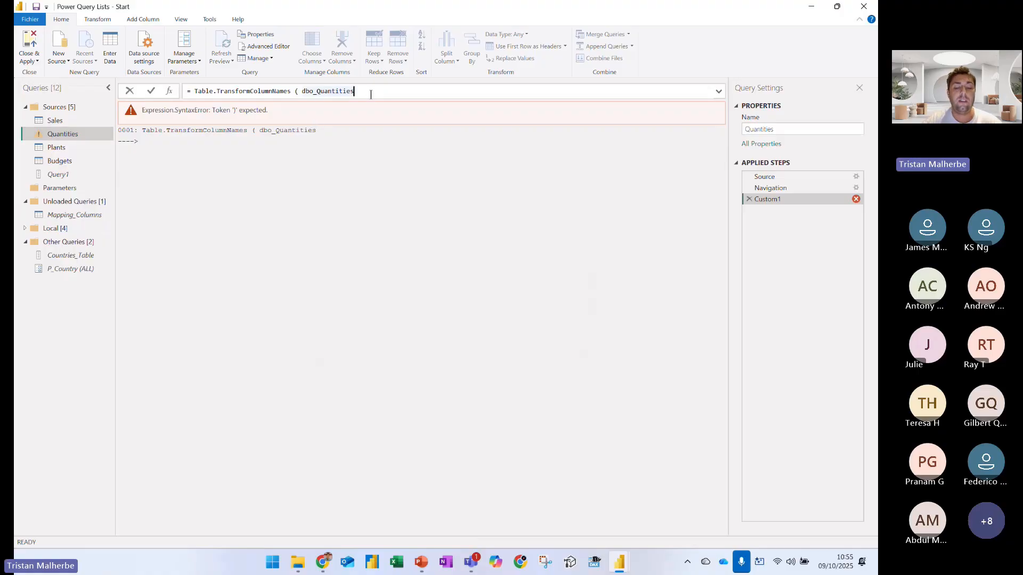
pyautogui.write(', (x) => if Text.Contains(x, "_") then Text.AfterDelimiter( x , "_" ) else x )')
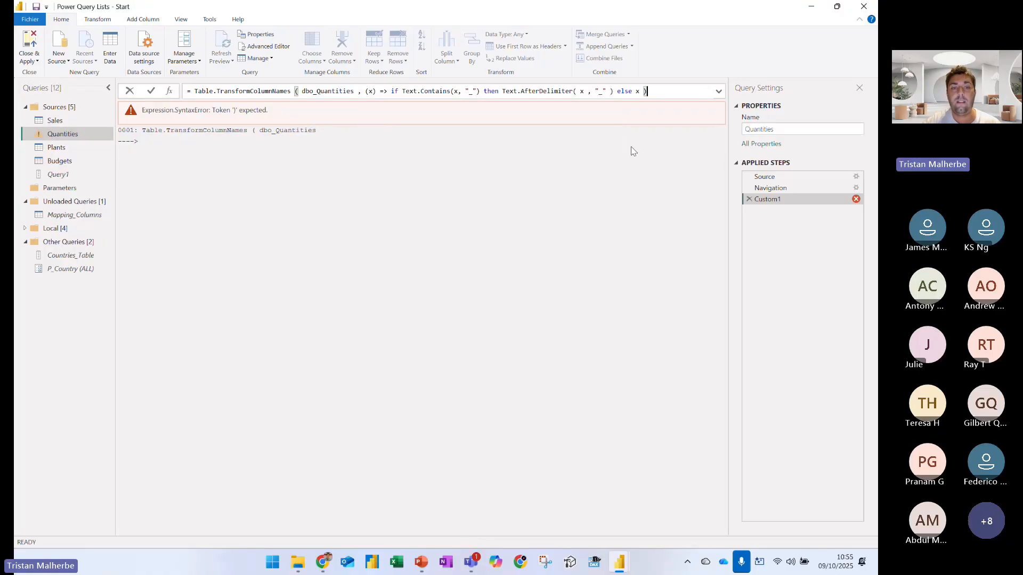
pyautogui.press('Return')
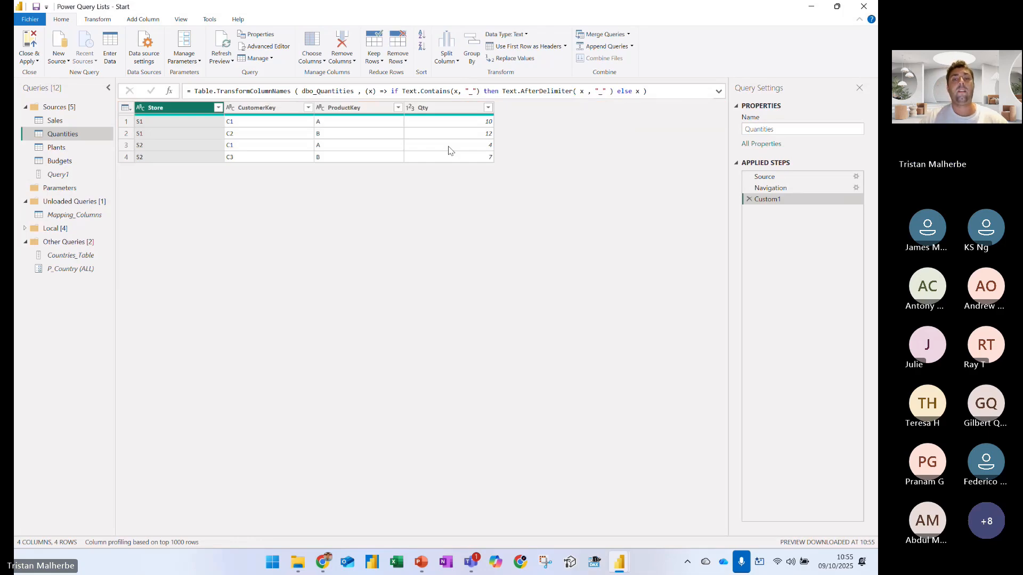
# Rename the Quantities query's Custom1 step as DynamicColumnsRenaming
pyautogui.rightClick(779, 203)
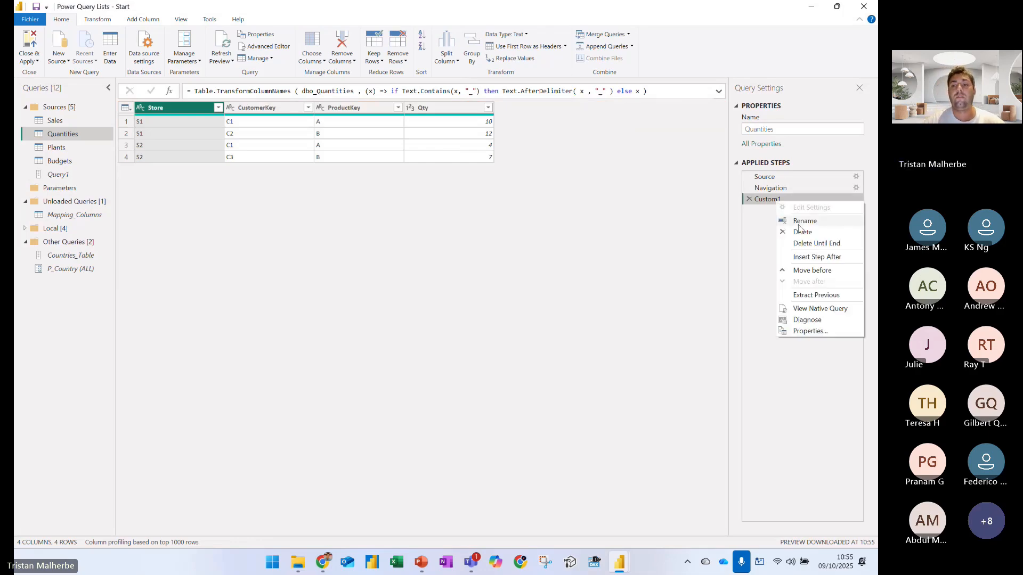
pyautogui.click(788, 218)
pyautogui.write('DynamicCol')
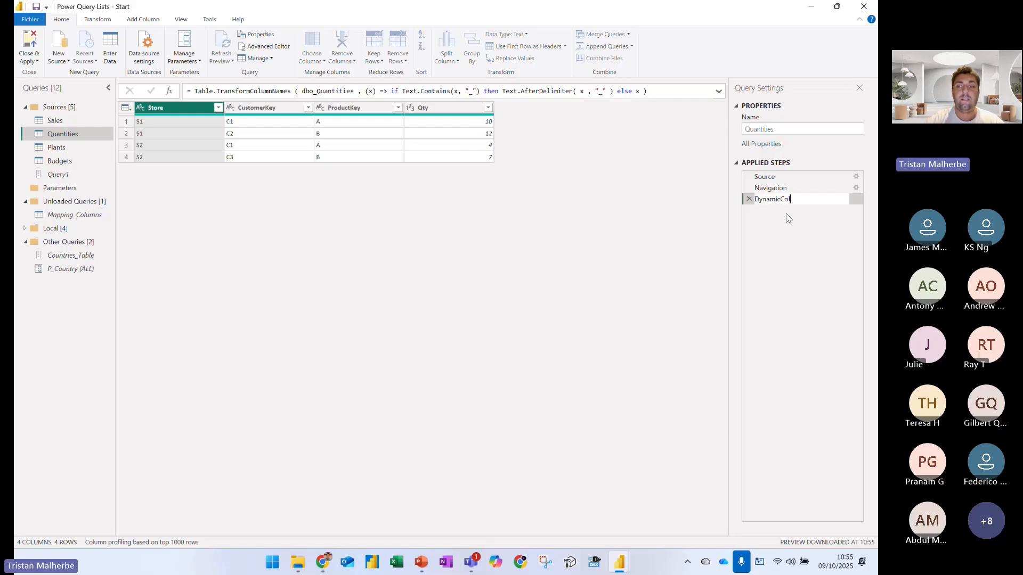
pyautogui.write('umnsRenaming')
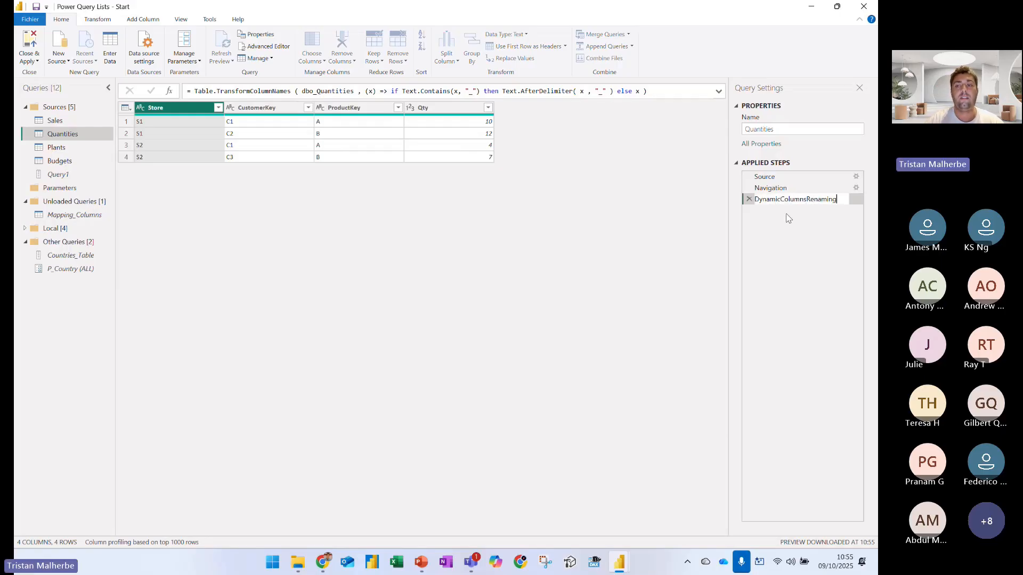
pyautogui.press('Return')
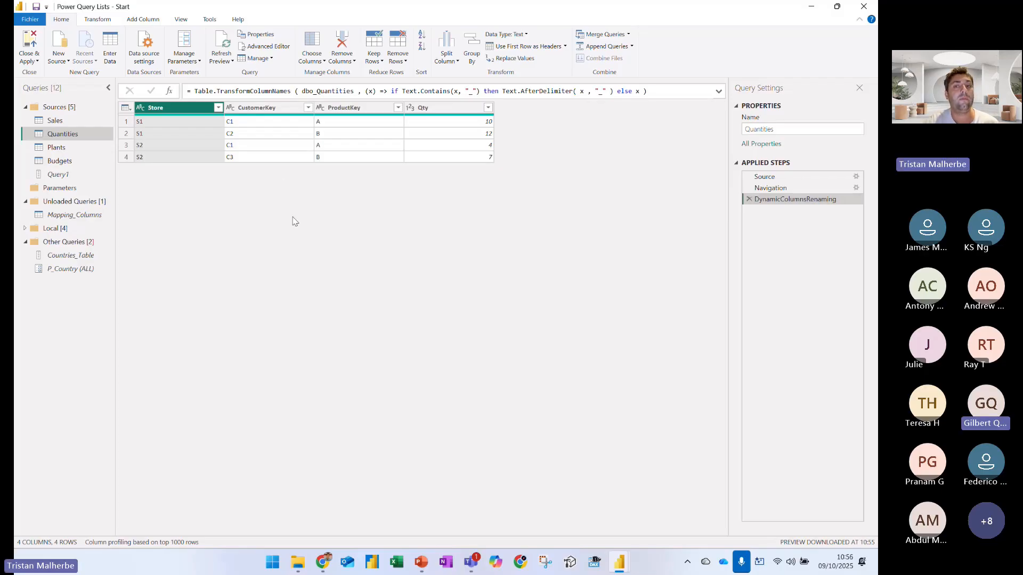
# Highlight the (x) => if Text.Contains function in the DynamicColumnsRenaming formula with a blue box
pyautogui.rightClick(779, 201)
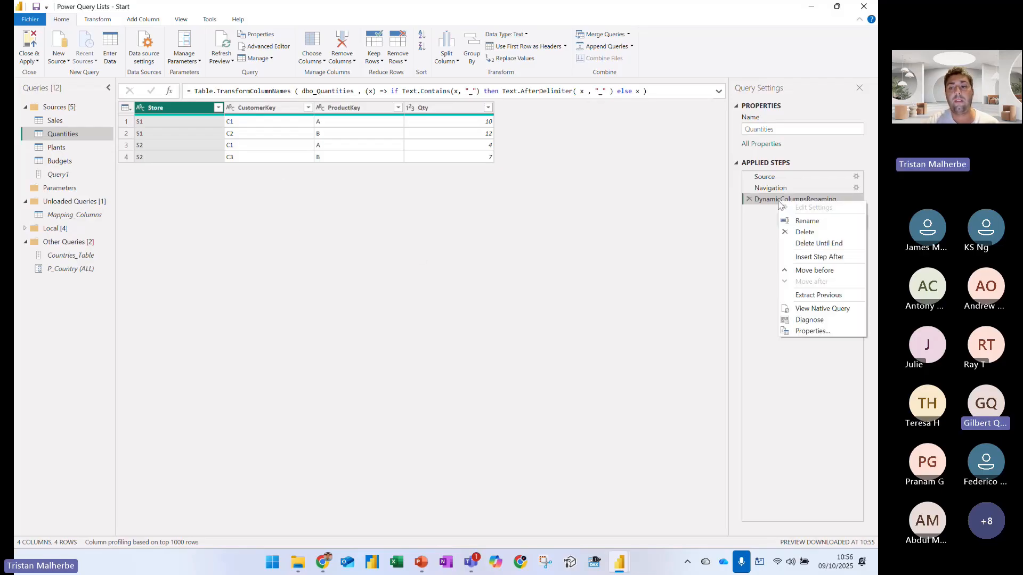
pyautogui.click(611, 205)
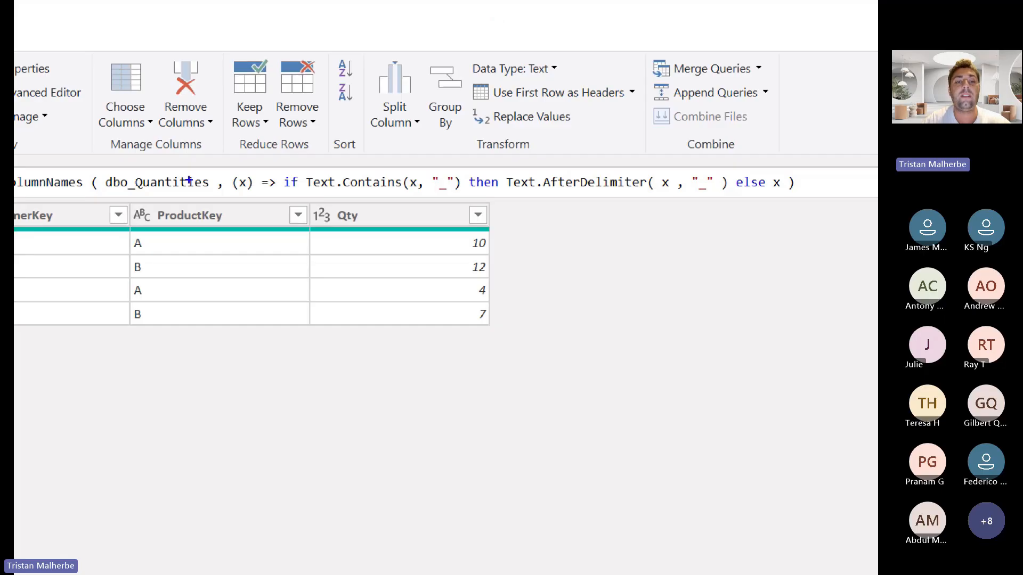
pyautogui.moveTo(232, 168)
pyautogui.mouseDown()
pyautogui.moveTo(673, 206)
pyautogui.moveTo(799, 194)
pyautogui.moveTo(790, 196)
pyautogui.mouseUp()
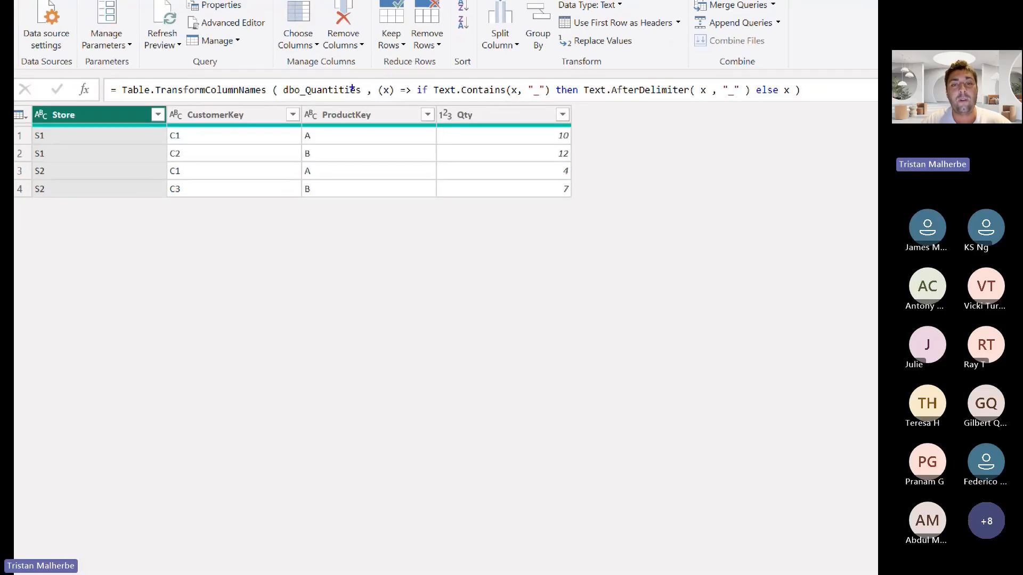
pyautogui.moveTo(371, 76); pyautogui.dragTo(817, 104)
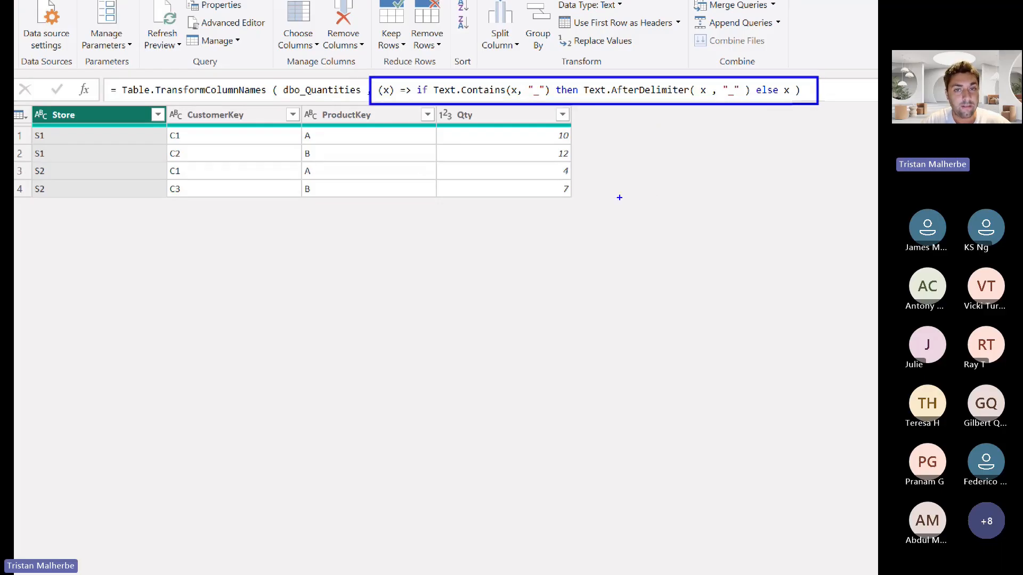
# Review the Quantities Source step and highlight the View Native Query option of DynamicColumnsRenaming with a box and arrow
pyautogui.rightClick(784, 198)
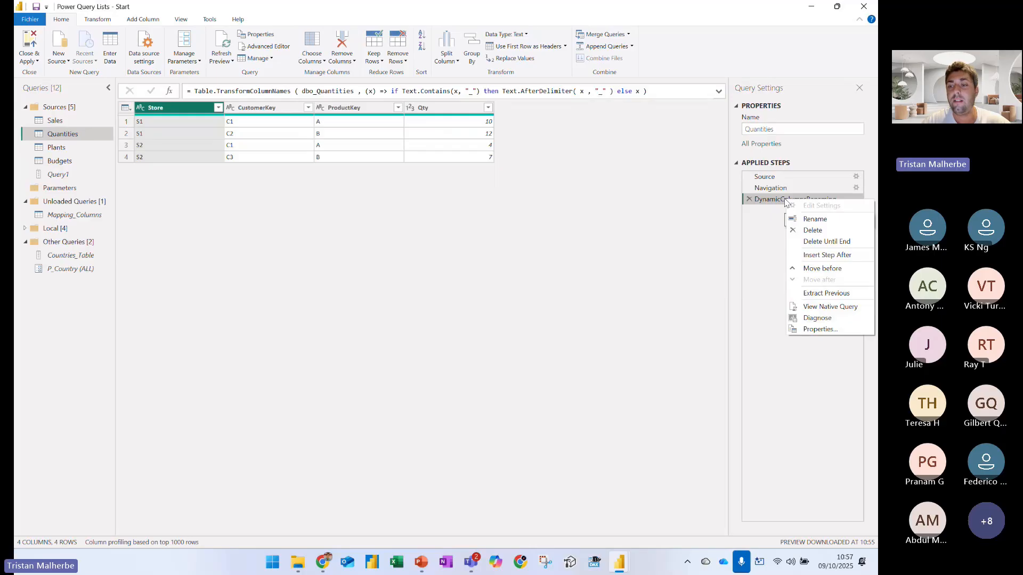
pyautogui.click(407, 160)
pyautogui.click(765, 176)
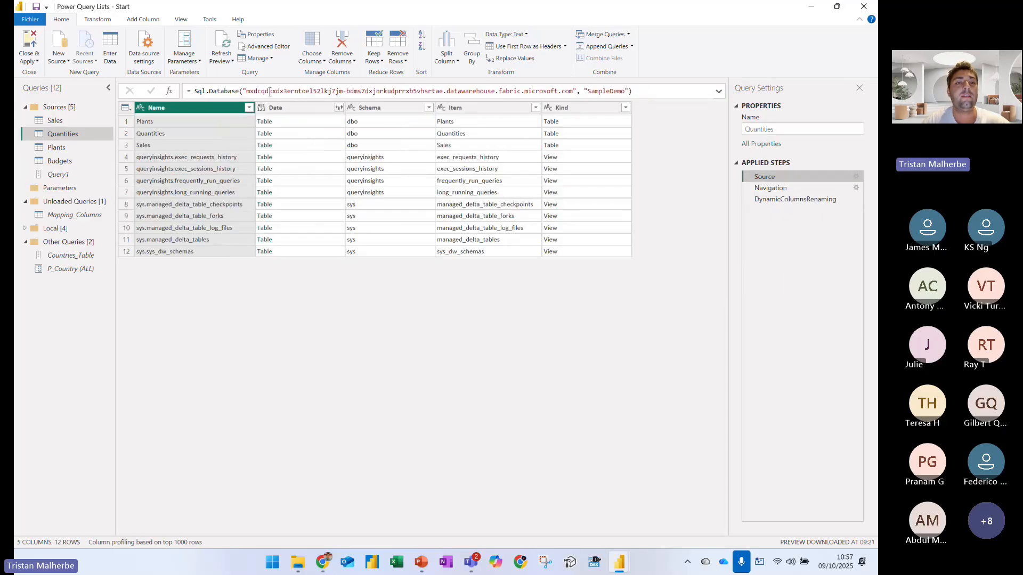
pyautogui.rightClick(790, 201)
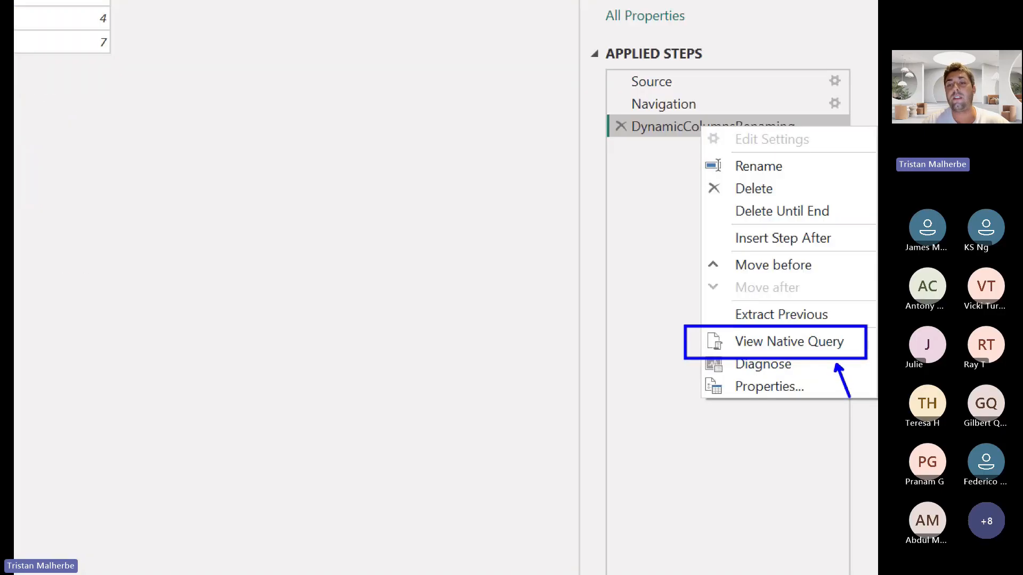
pyautogui.press('Escape')
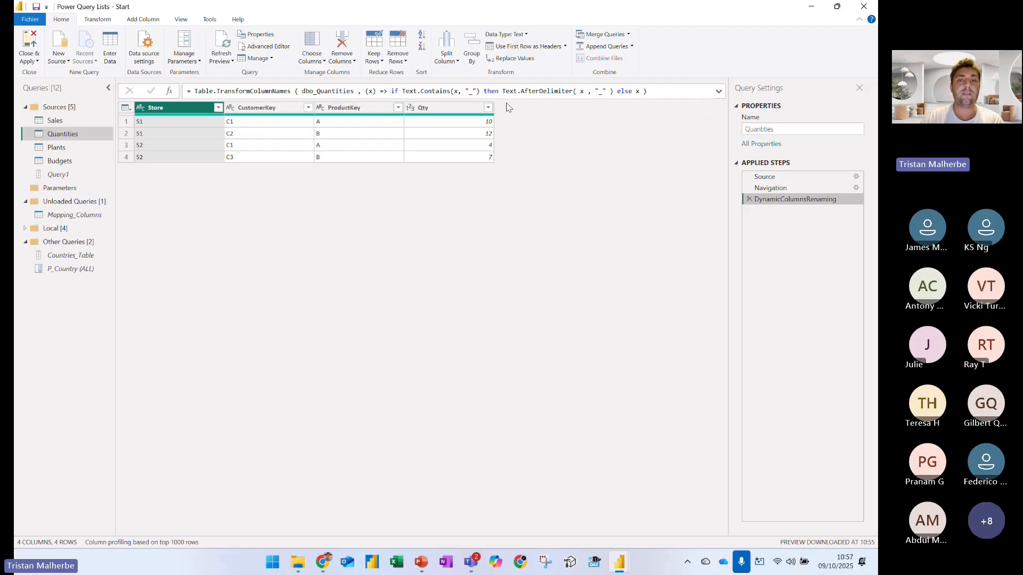
# View the native query of the DynamicColumnsRenaming step and move its window below the table
pyautogui.rightClick(780, 203)
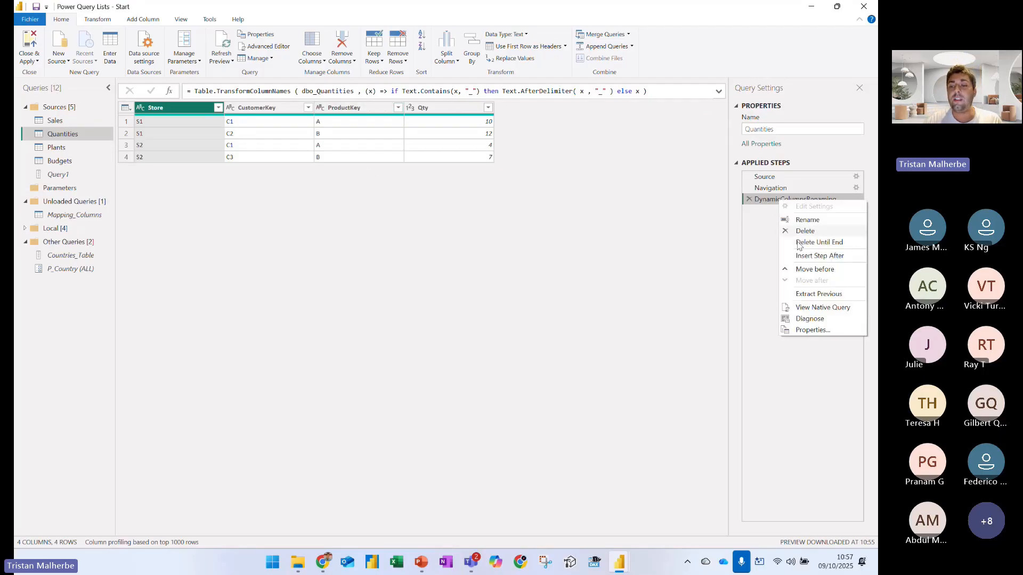
pyautogui.click(828, 308)
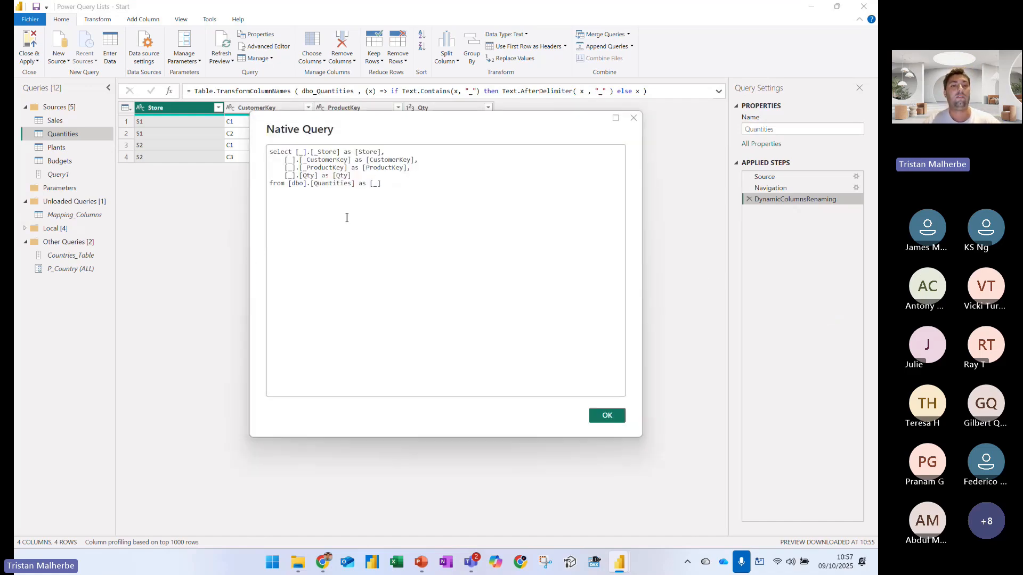
pyautogui.moveTo(408, 124); pyautogui.dragTo(373, 183)
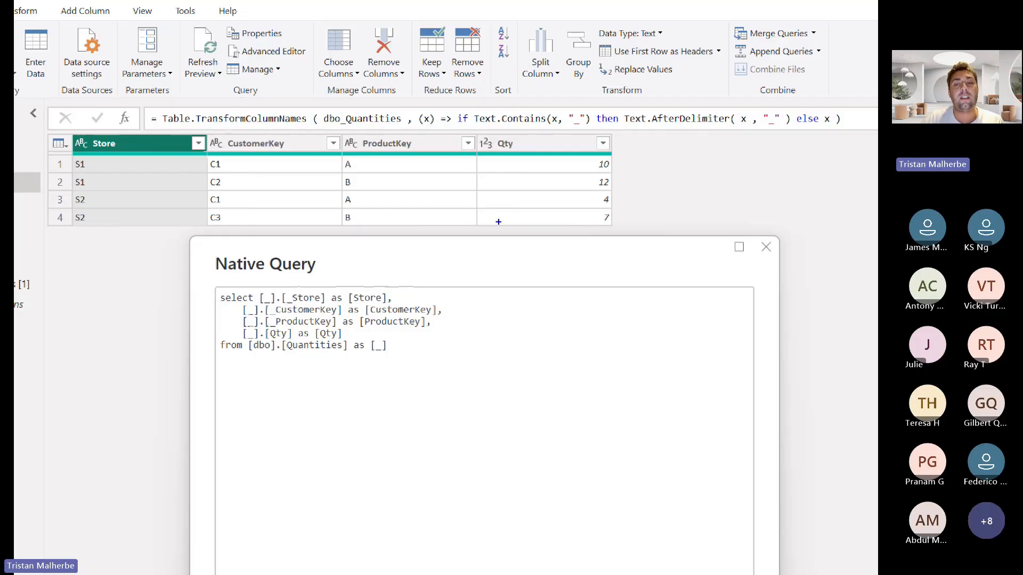
# Circle the renaming function and bracket the SQL select statement in blue, and close the native query
pyautogui.moveTo(423, 110)
pyautogui.mouseDown()
pyautogui.moveTo(552, 139)
pyautogui.moveTo(807, 139)
pyautogui.moveTo(874, 106)
pyautogui.moveTo(506, 91)
pyautogui.moveTo(400, 99)
pyautogui.mouseUp()
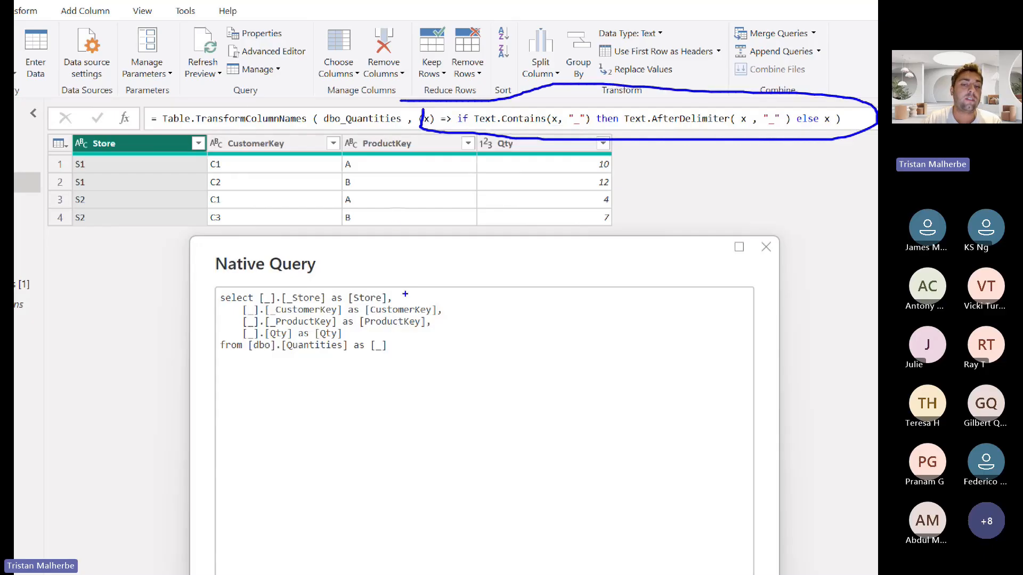
pyautogui.moveTo(405, 294); pyautogui.dragTo(391, 363)
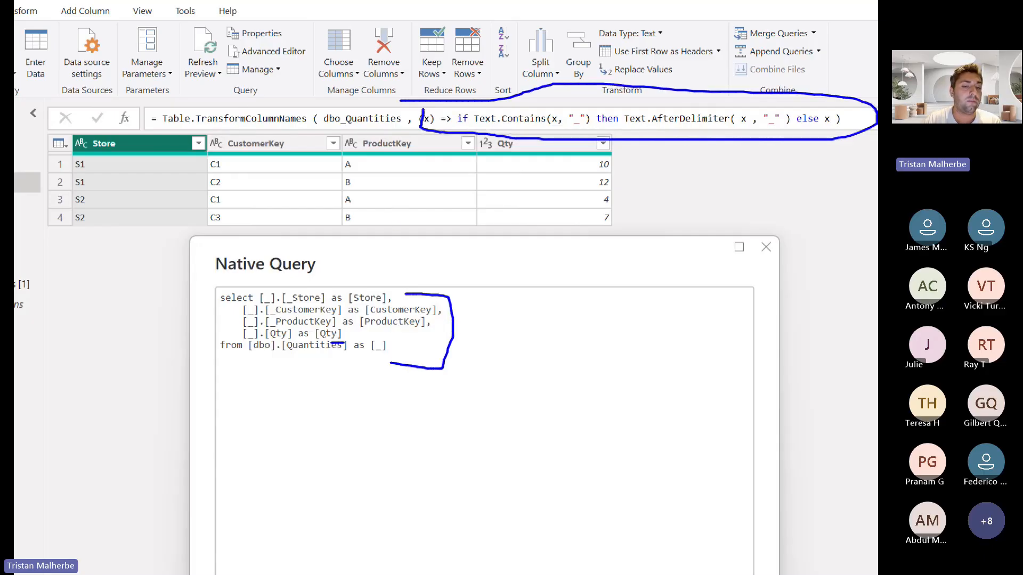
pyautogui.moveTo(330, 344); pyautogui.dragTo(350, 344)
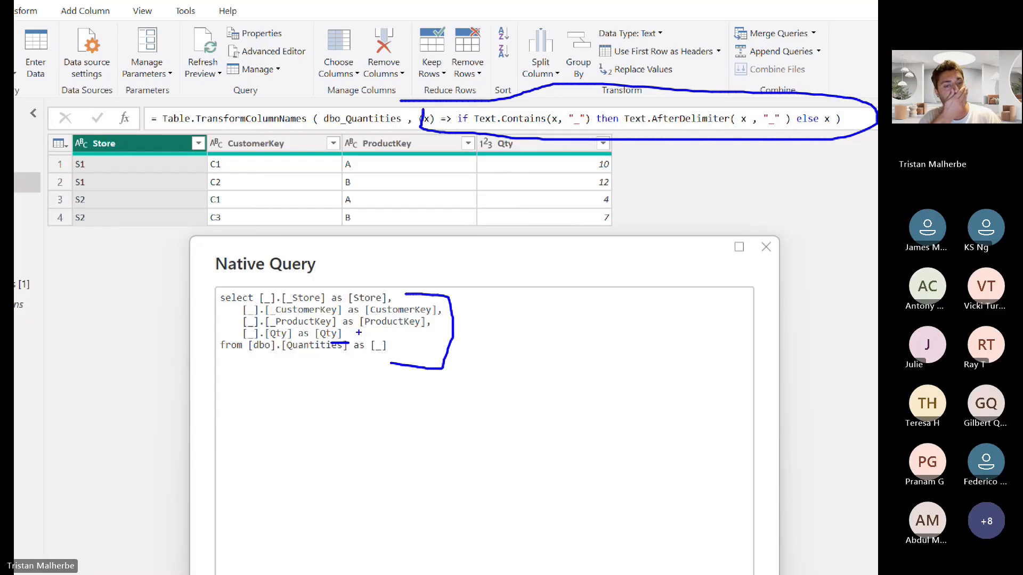
pyautogui.press('Escape')
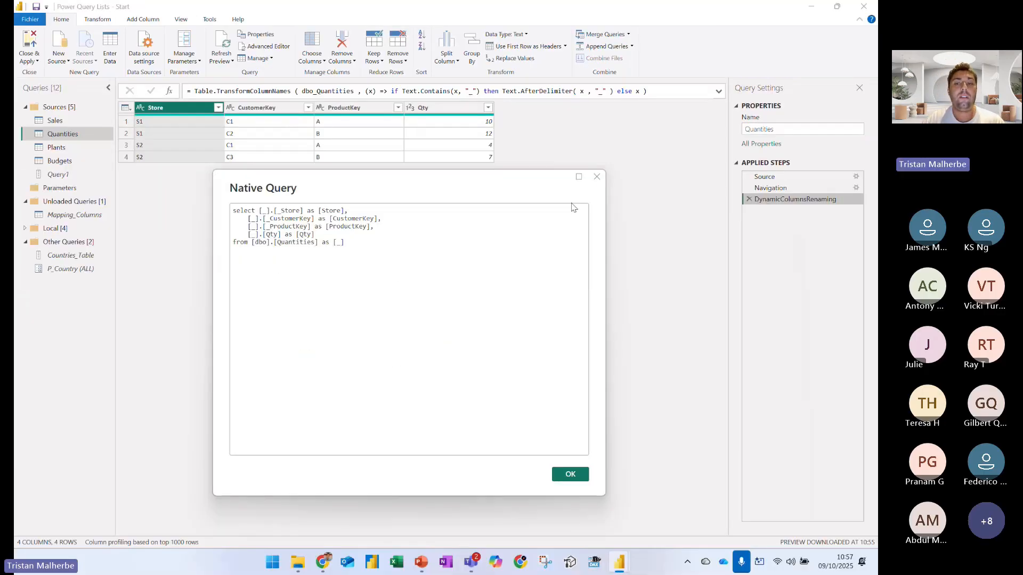
pyautogui.click(596, 178)
pyautogui.click(178, 257)
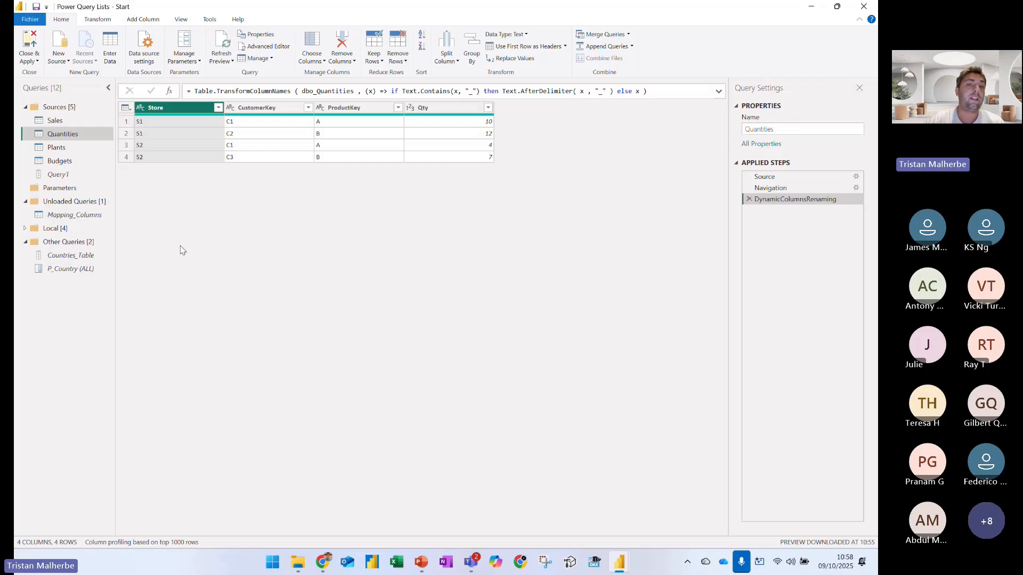
# Open the Plants query and mark the first row's Plant_ID, Cost and Country values with blue pen strokes
pyautogui.click(61, 148)
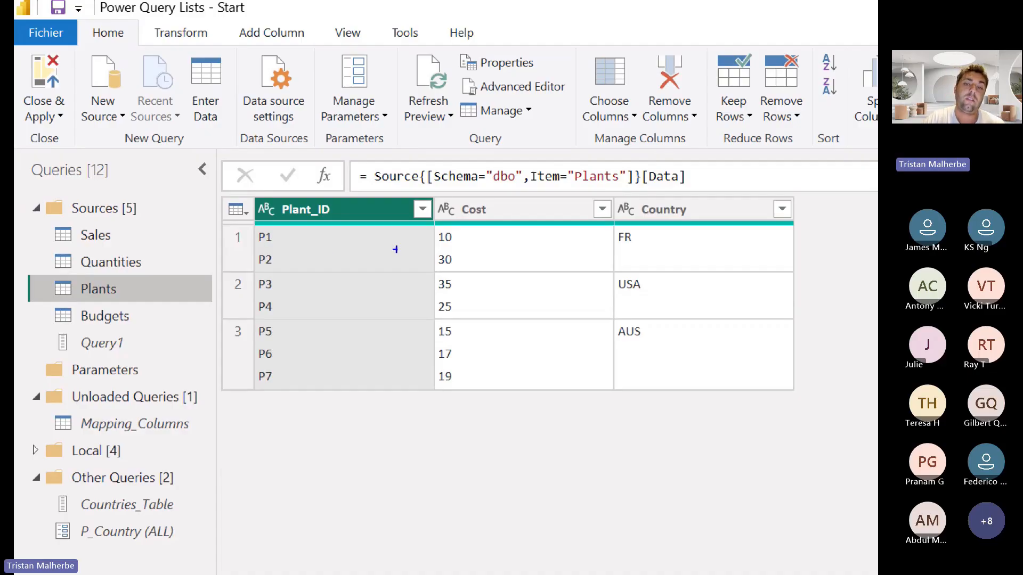
pyautogui.moveTo(442, 249); pyautogui.dragTo(458, 249)
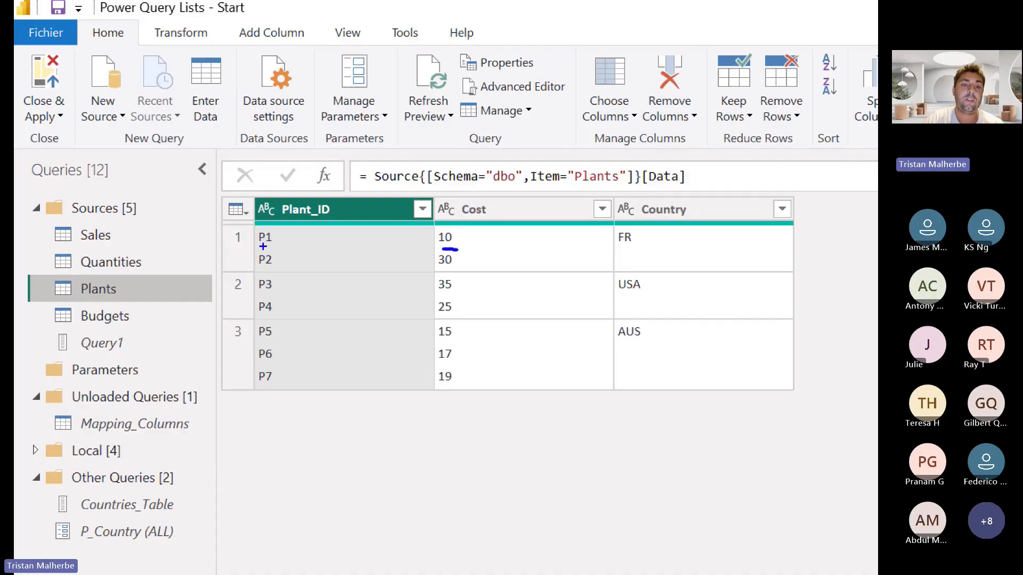
pyautogui.moveTo(262, 247); pyautogui.dragTo(286, 246)
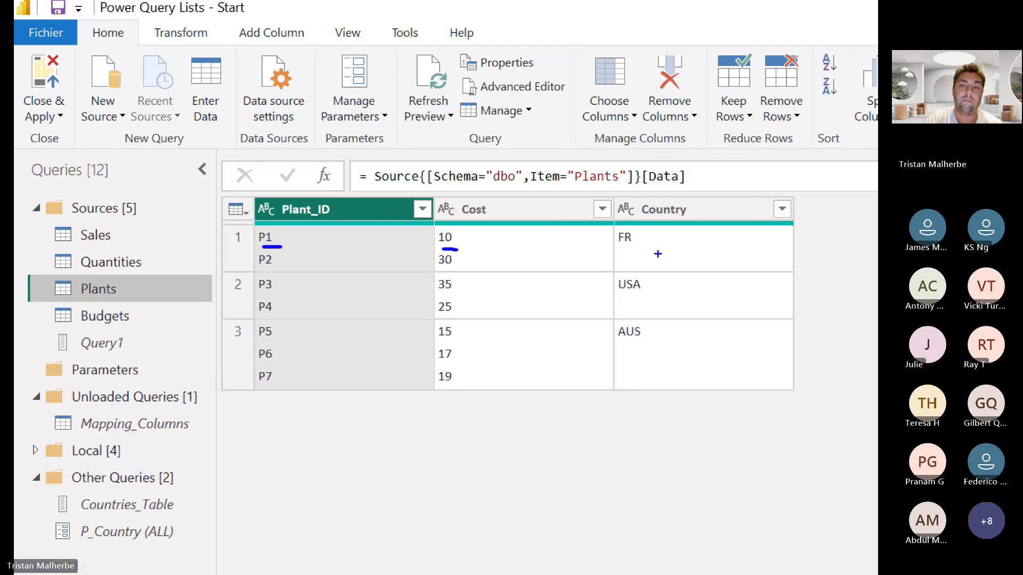
pyautogui.moveTo(641, 230); pyautogui.dragTo(650, 268)
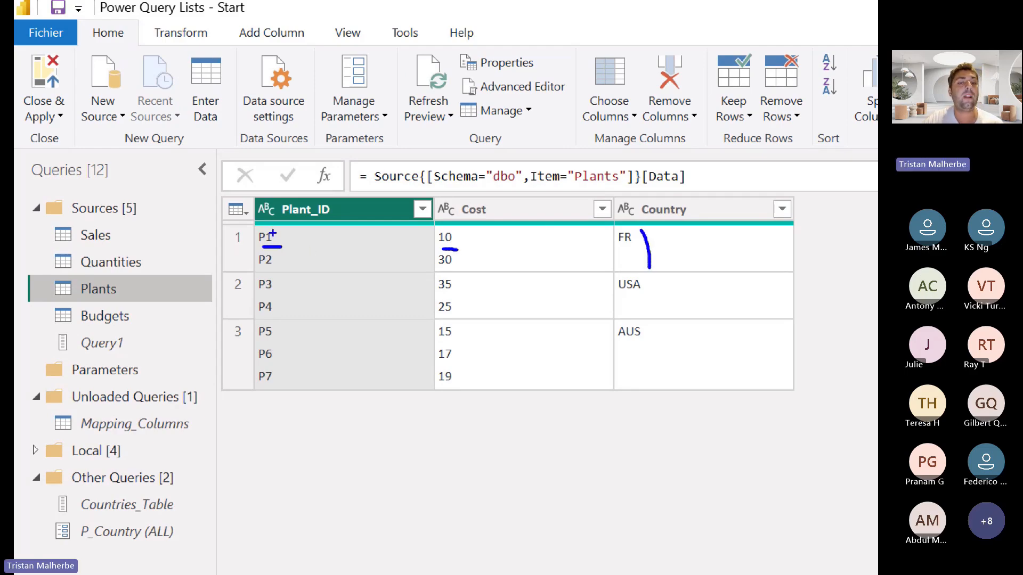
pyautogui.moveTo(273, 232); pyautogui.dragTo(279, 248)
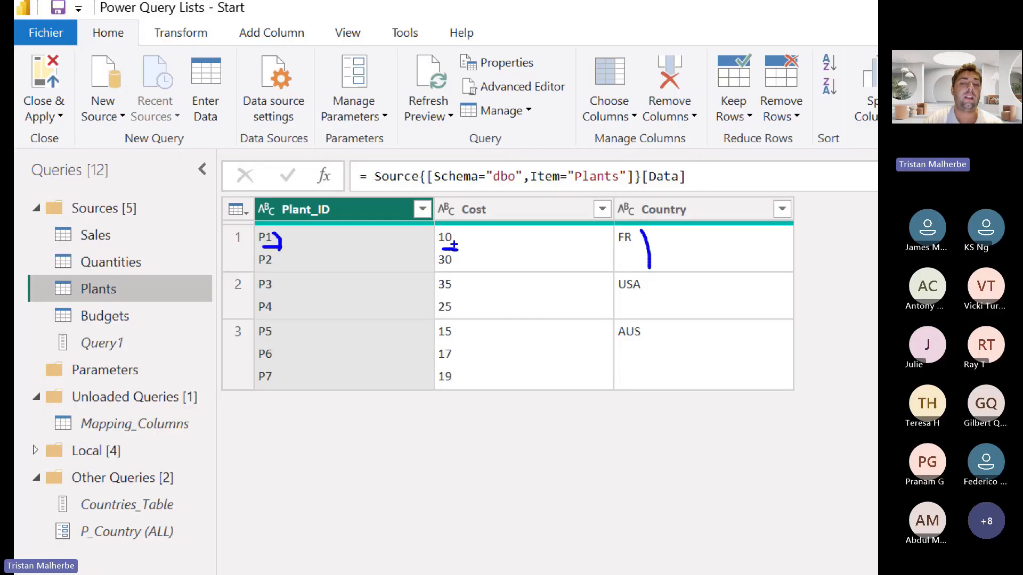
pyautogui.moveTo(470, 233); pyautogui.dragTo(466, 256)
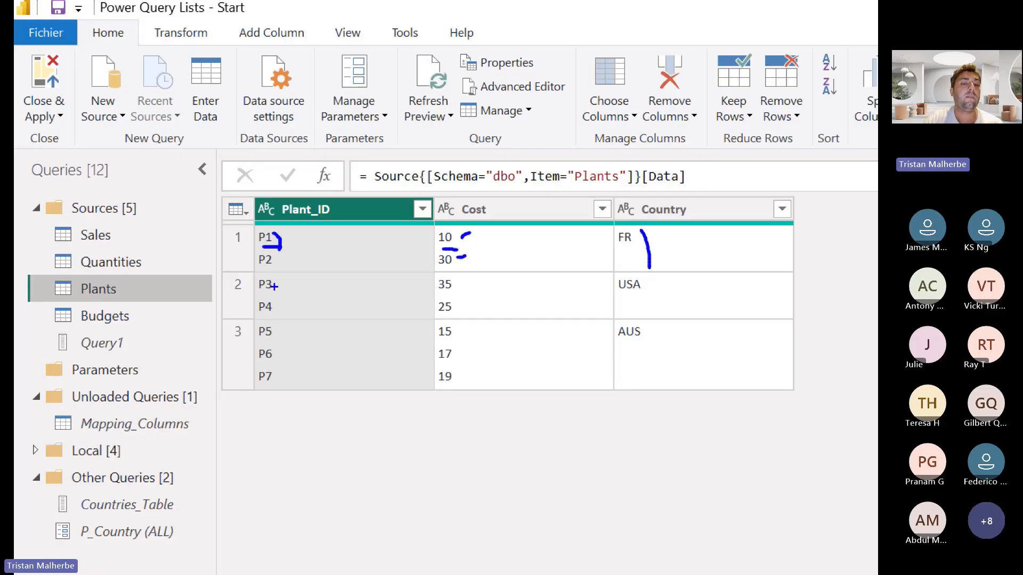
# Underline the second row's Plant_ID and Cost values and bracket those of the third row in blue
pyautogui.click(274, 287)
pyautogui.moveTo(265, 321); pyautogui.dragTo(277, 320)
pyautogui.moveTo(438, 294); pyautogui.dragTo(455, 291)
pyautogui.moveTo(451, 316); pyautogui.dragTo(459, 314)
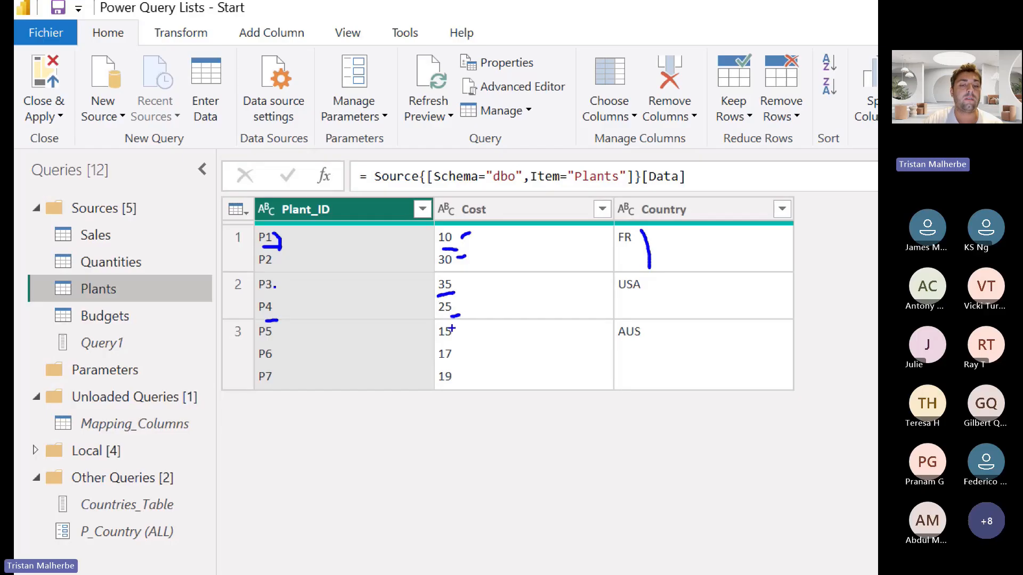
pyautogui.moveTo(275, 335)
pyautogui.mouseDown()
pyautogui.moveTo(291, 347)
pyautogui.moveTo(292, 367)
pyautogui.mouseUp()
pyautogui.moveTo(455, 326)
pyautogui.mouseDown()
pyautogui.moveTo(474, 332)
pyautogui.moveTo(474, 371)
pyautogui.moveTo(437, 382)
pyautogui.mouseUp()
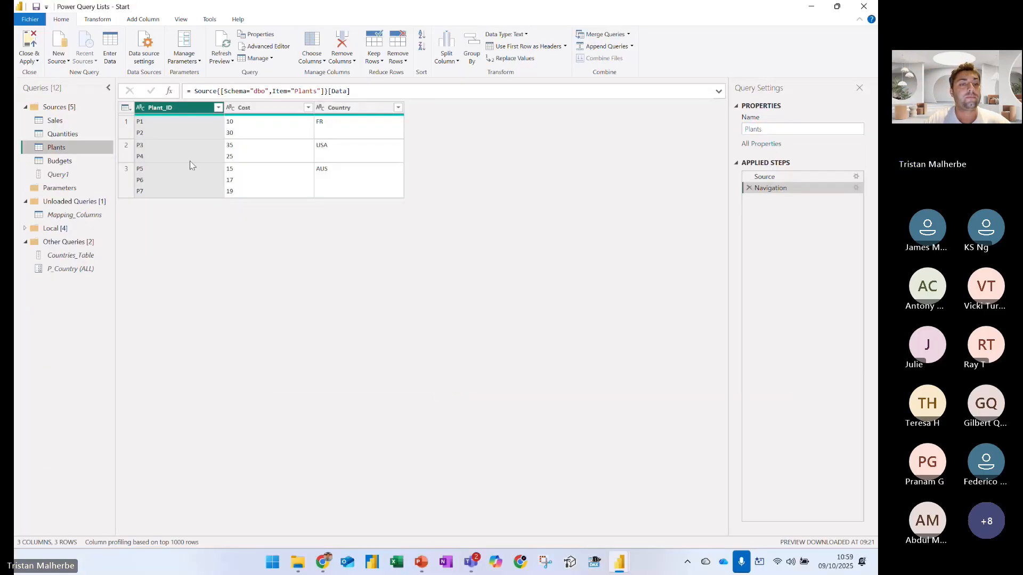
# Preview the full content of the first Plant_ID cell and bracket its two lines, P1 and P2, in blue
pyautogui.click(312, 262)
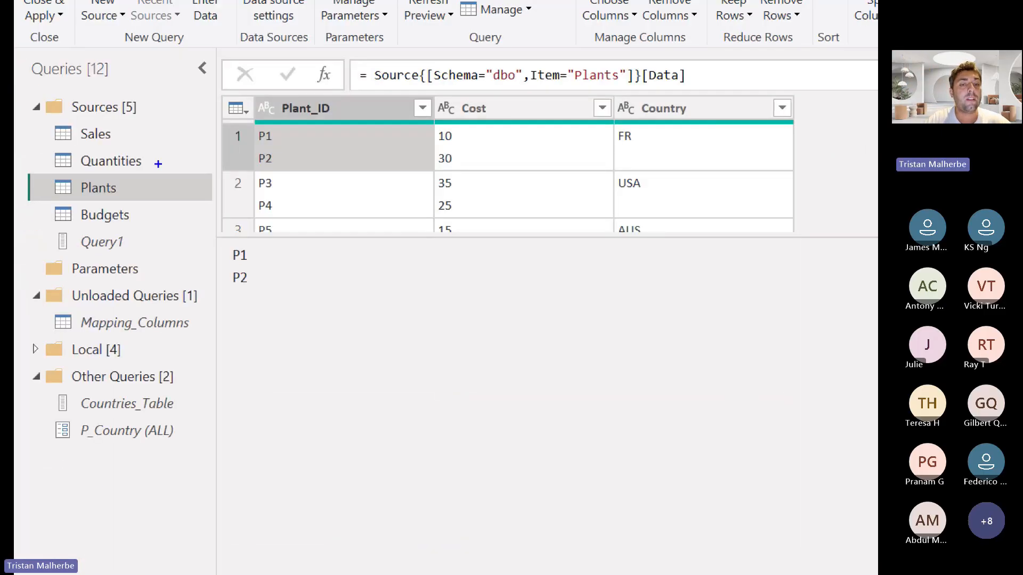
pyautogui.moveTo(133, 178); pyautogui.dragTo(129, 193)
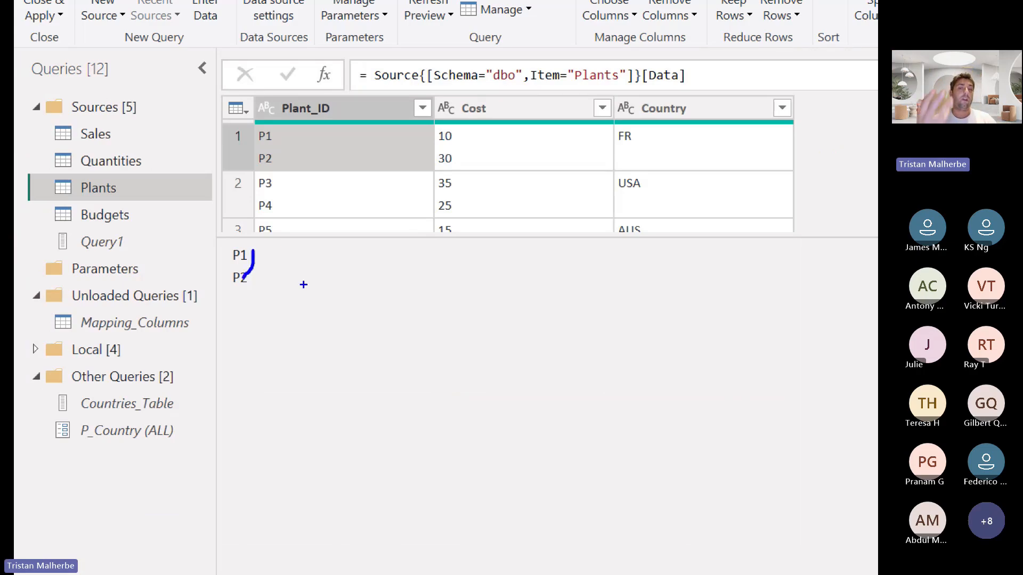
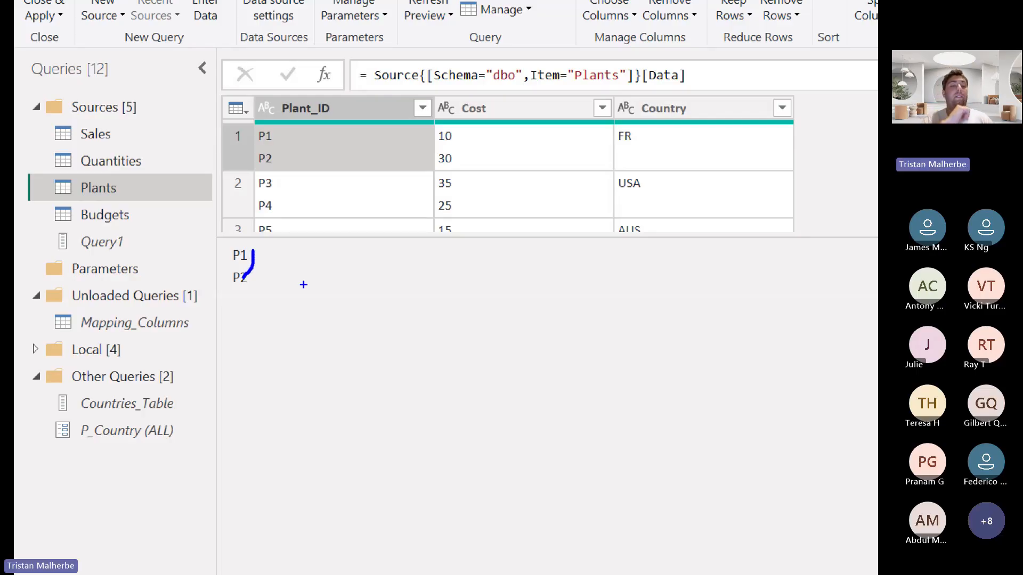
# Leave the annotation view, create a new blank query, and start its formula with the Text.Split function
pyautogui.press('Escape')
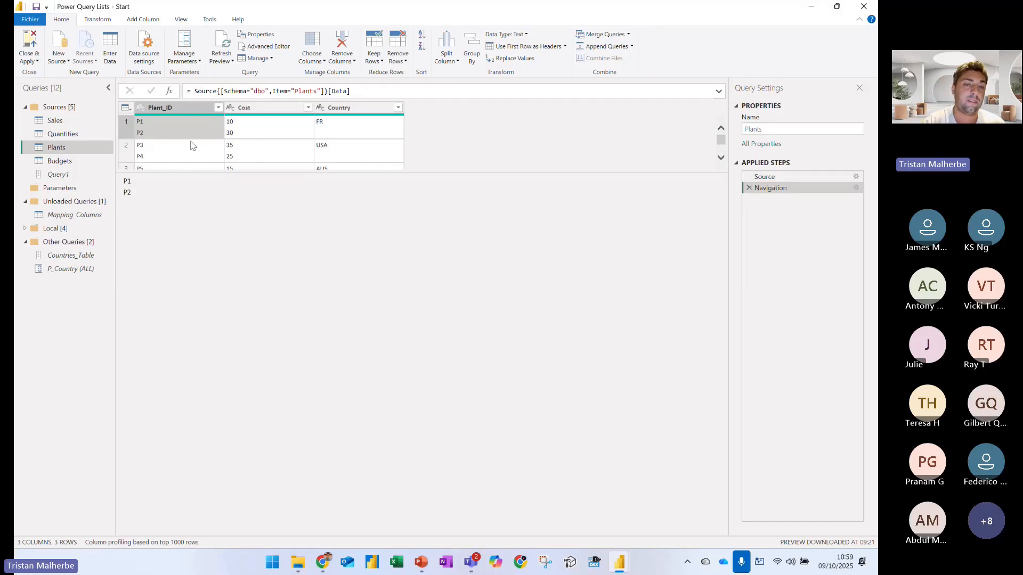
pyautogui.rightClick(69, 299)
pyautogui.moveTo(125, 319)
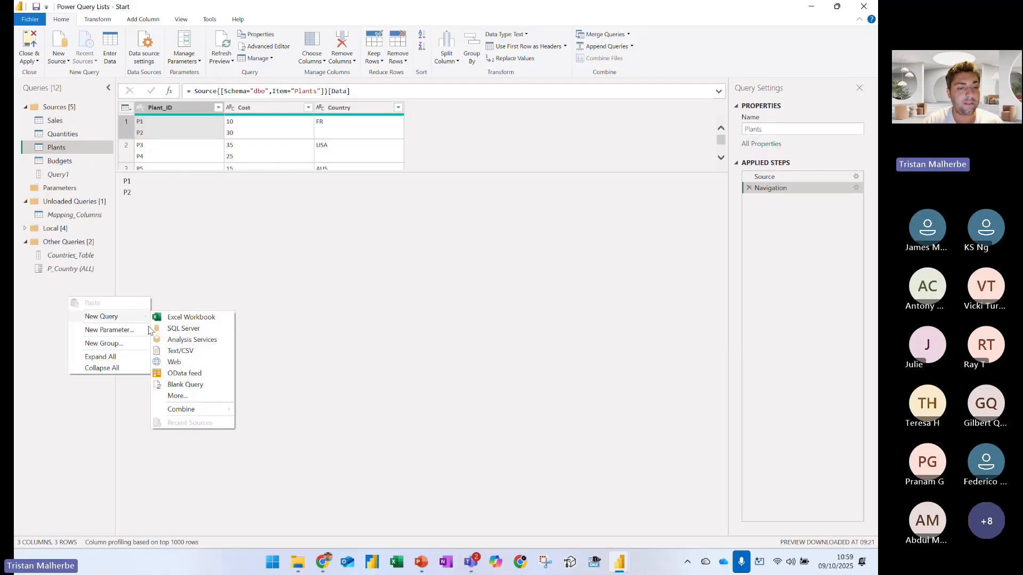
pyautogui.click(181, 385)
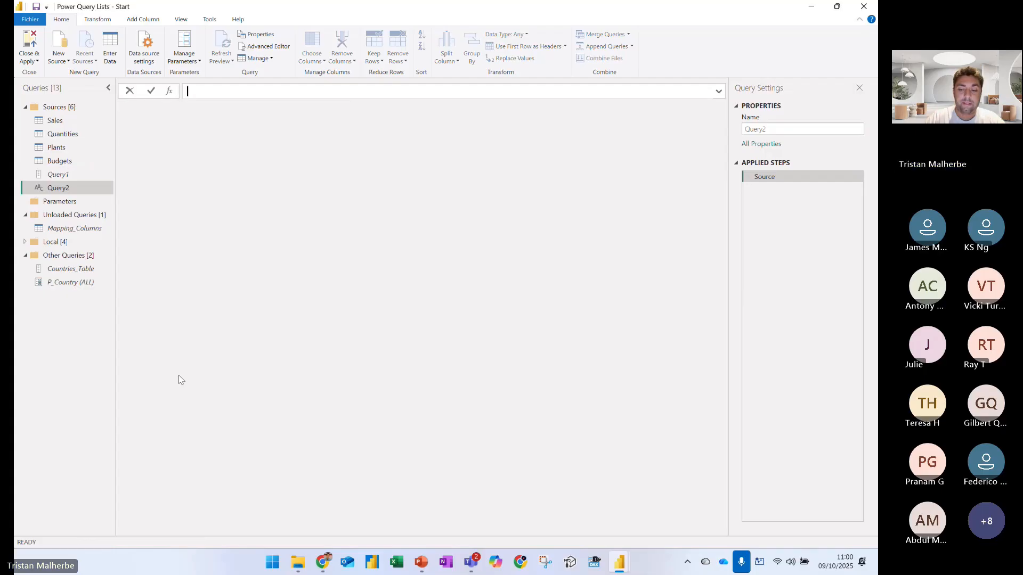
pyautogui.write('Text')
pyautogui.press('Escape')
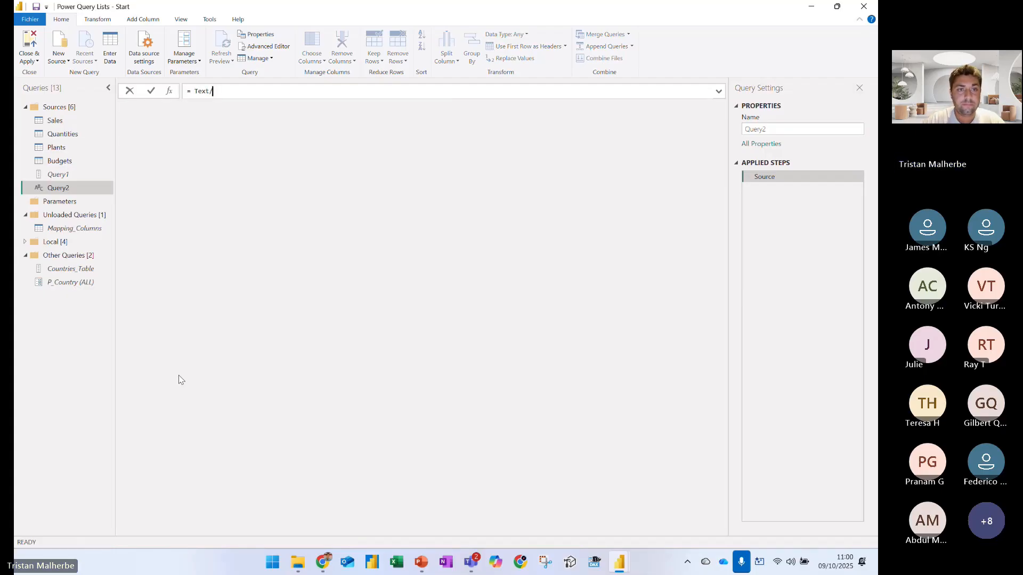
pyautogui.write('.splu')
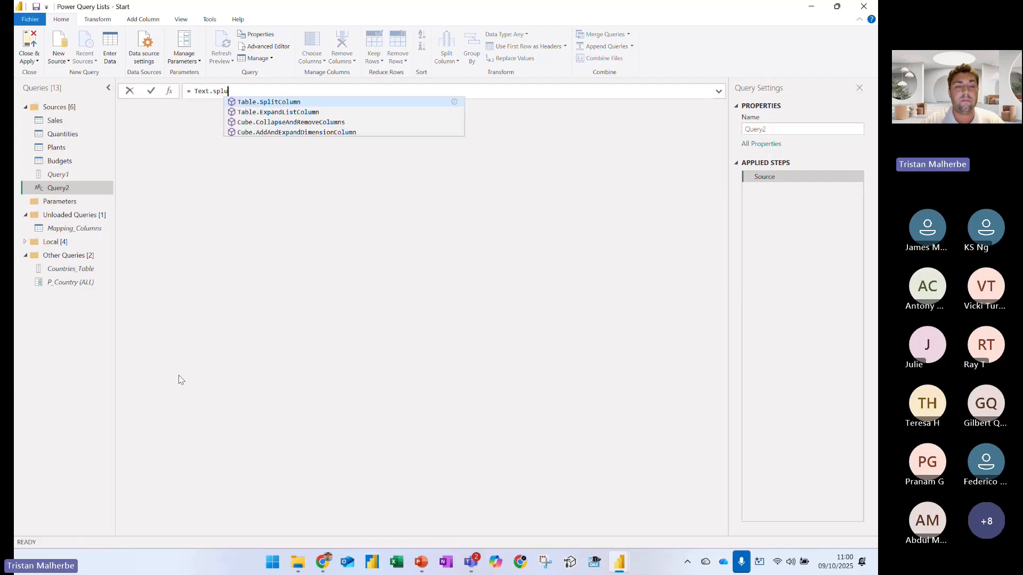
pyautogui.press('BackSpace')
pyautogui.press('BackSpace')
pyautogui.press('BackSpace')
pyautogui.write('Split (')
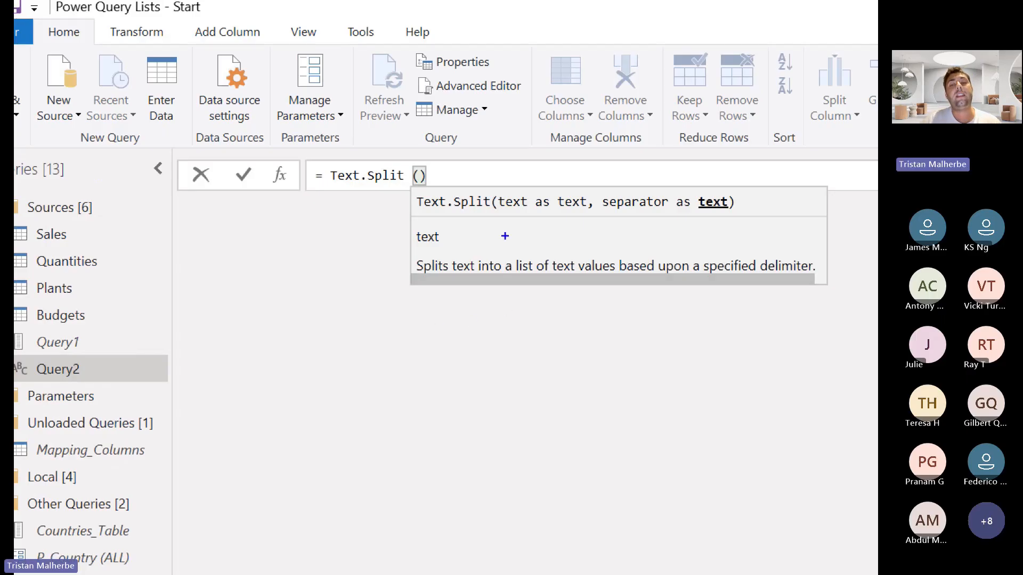
# Mark the text and separator parameters in the Text.Split syntax hint with blue pen strokes, and leave the annotation view
pyautogui.moveTo(497, 212)
pyautogui.mouseDown()
pyautogui.moveTo(719, 218)
pyautogui.moveTo(738, 197)
pyautogui.moveTo(666, 182)
pyautogui.moveTo(597, 182)
pyautogui.moveTo(593, 193)
pyautogui.moveTo(662, 211)
pyautogui.mouseUp()
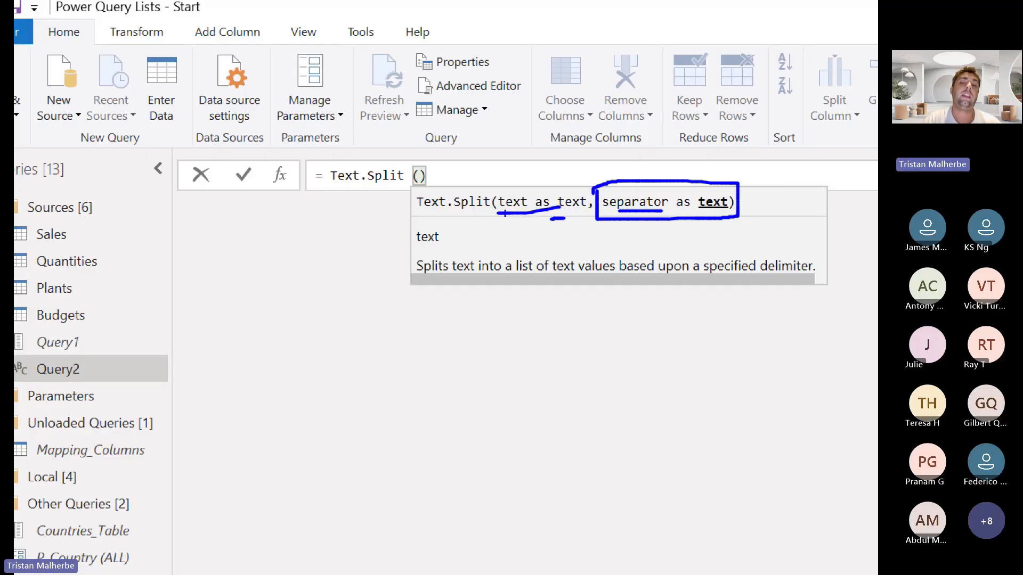
pyautogui.moveTo(503, 215); pyautogui.dragTo(575, 222)
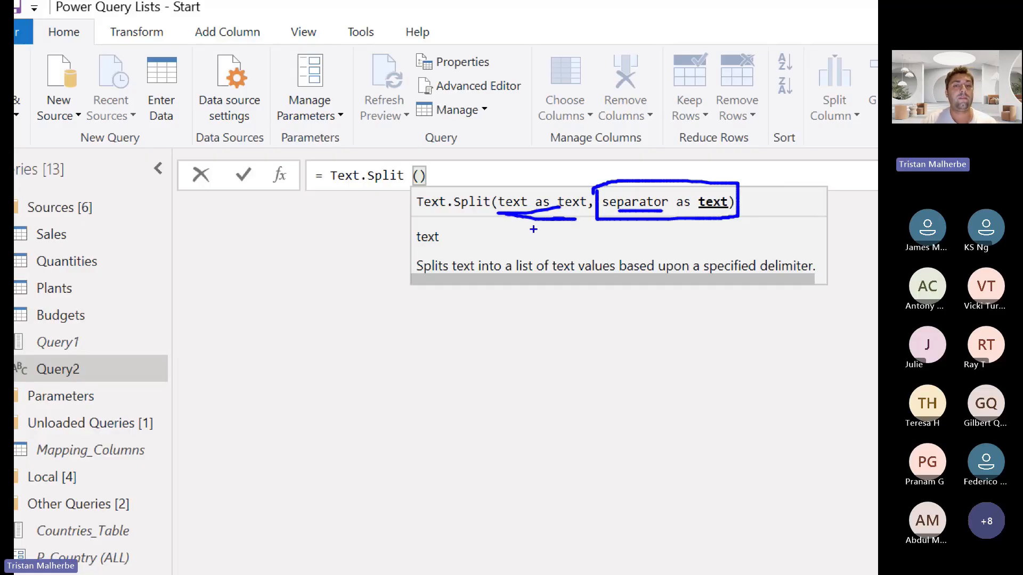
pyautogui.press('Escape')
# Complete and apply the formula Text.Split ( "France,Australia, NZ" , ",") in Query2
pyautogui.click(238, 91)
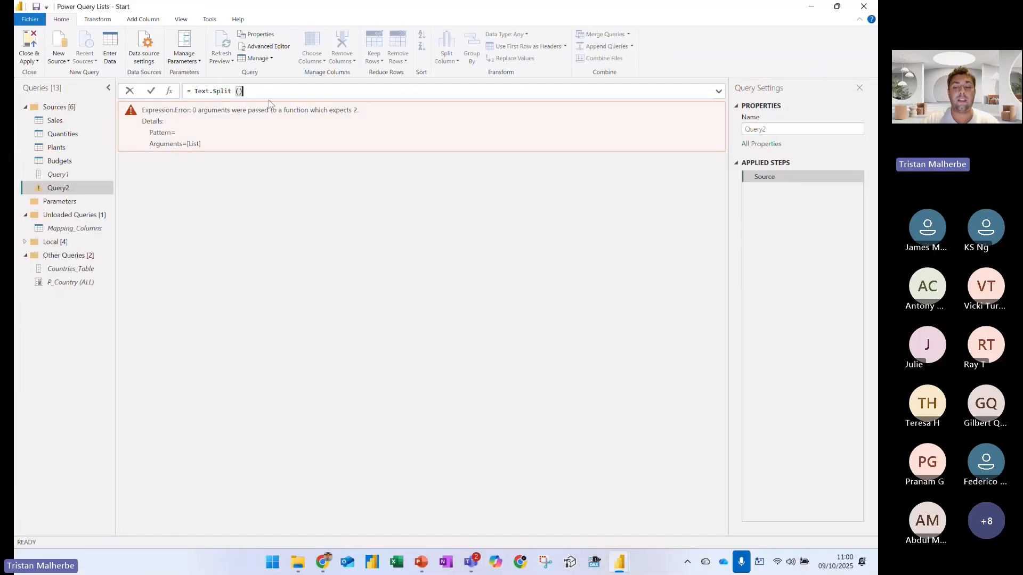
pyautogui.write('"Franc')
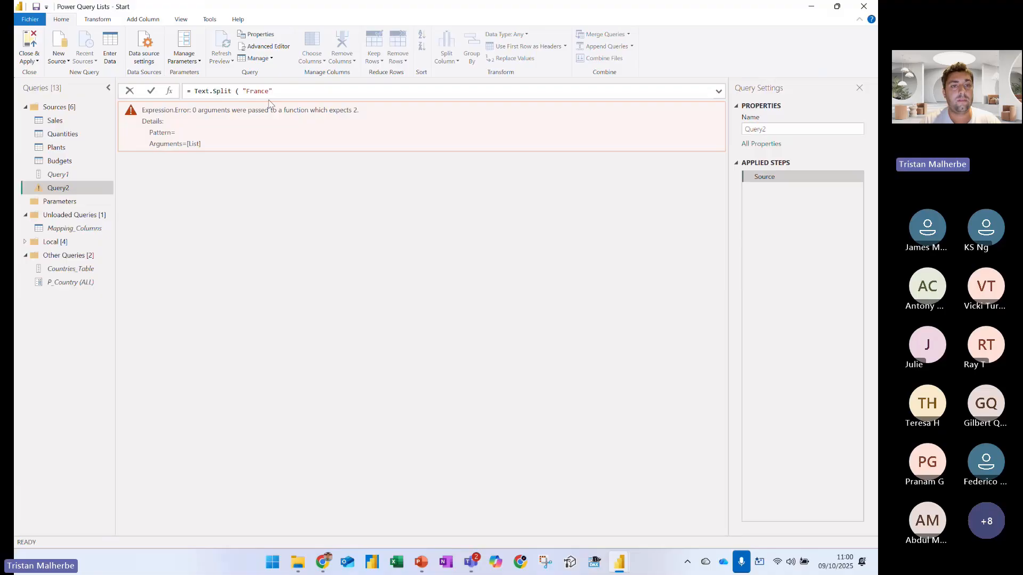
pyautogui.write('e, A')
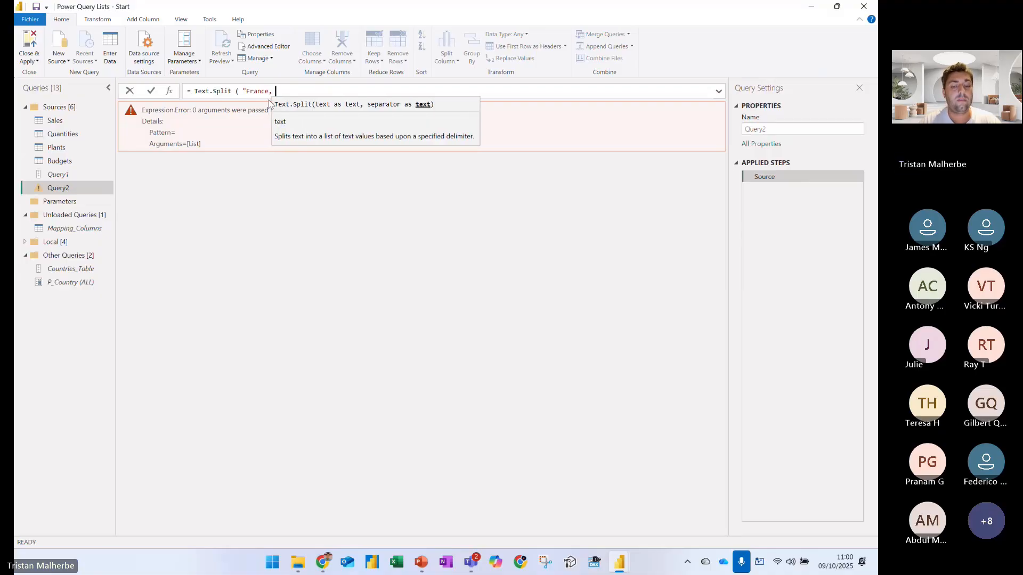
pyautogui.press('BackSpace')
pyautogui.press('BackSpace')
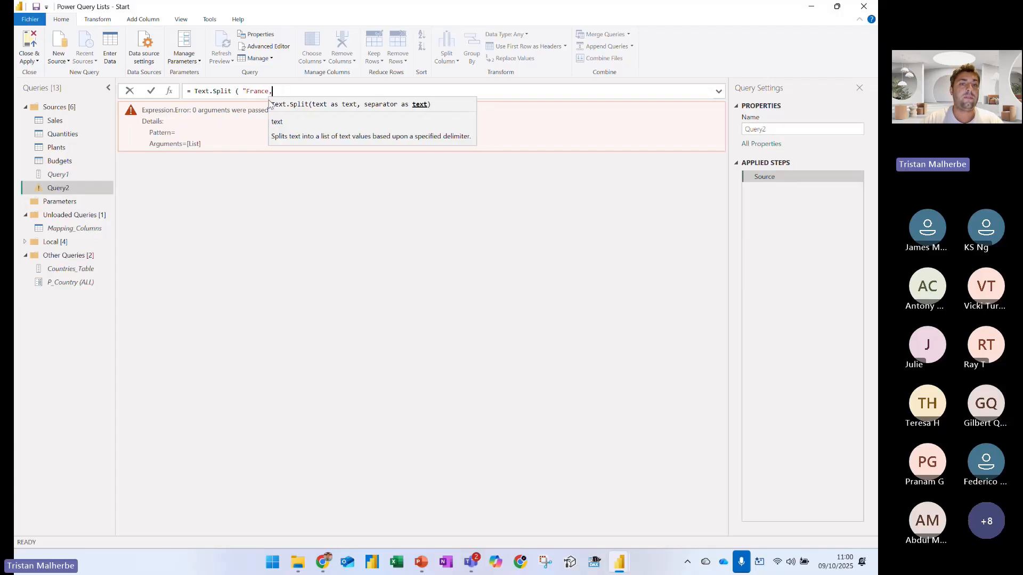
pyautogui.write('Australia')
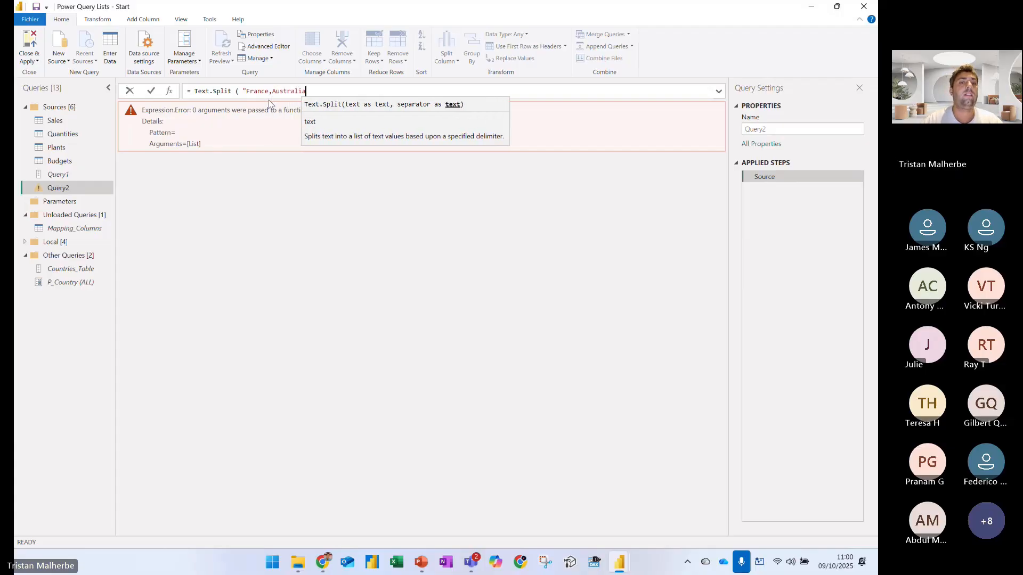
pyautogui.write(', NZ"')
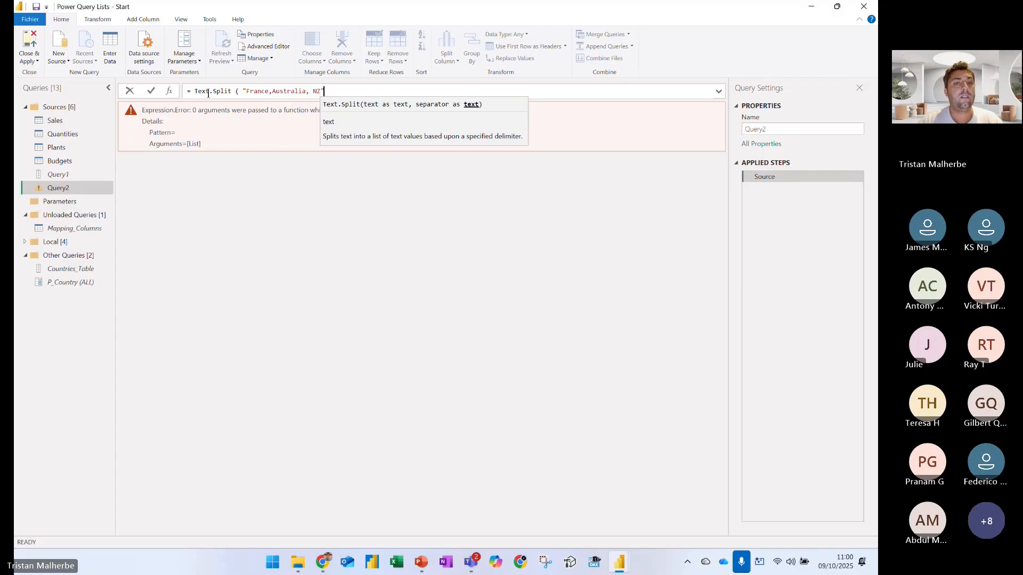
pyautogui.write(' , ')
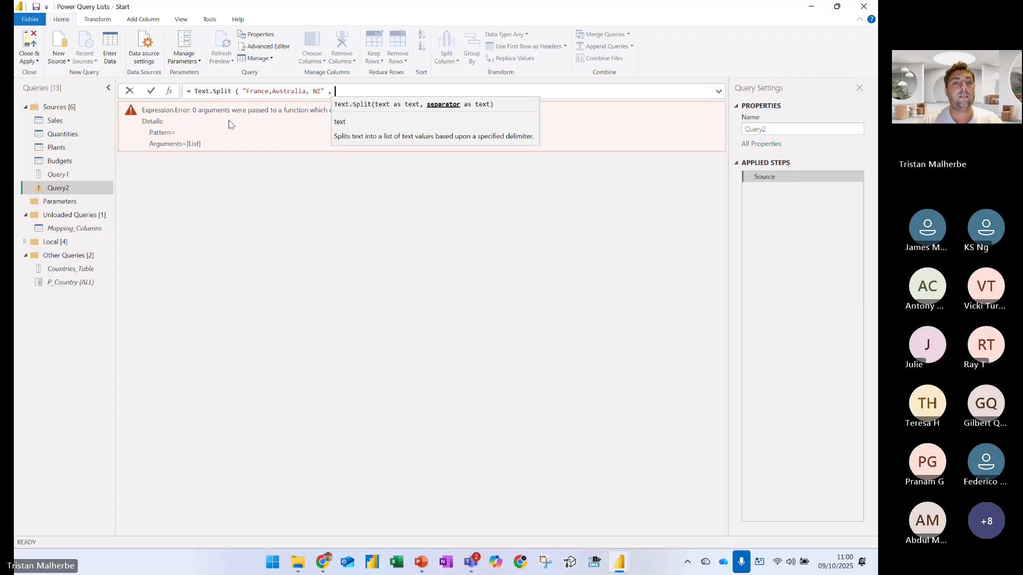
pyautogui.write('","')
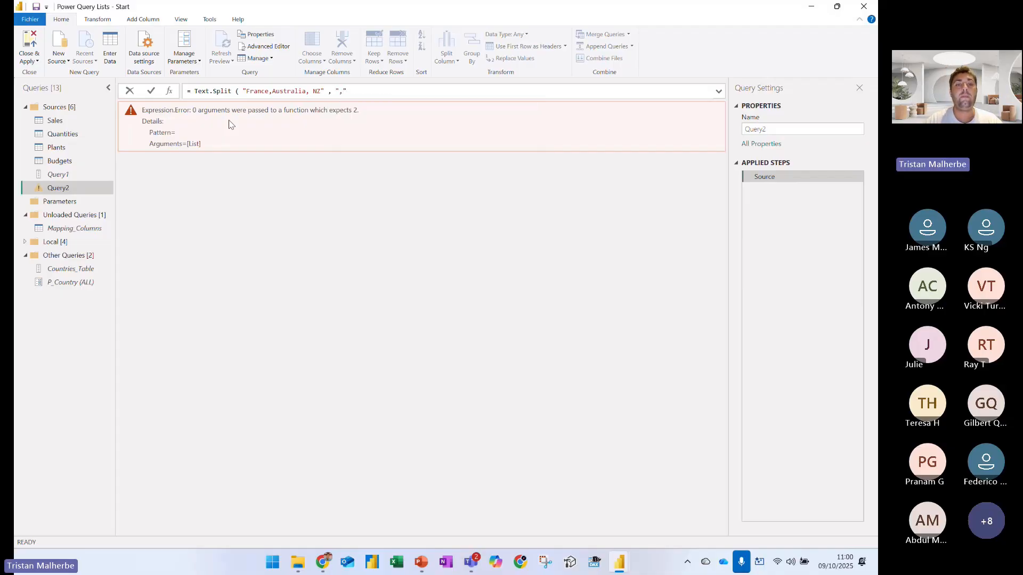
pyautogui.write(')')
pyautogui.press('Return')
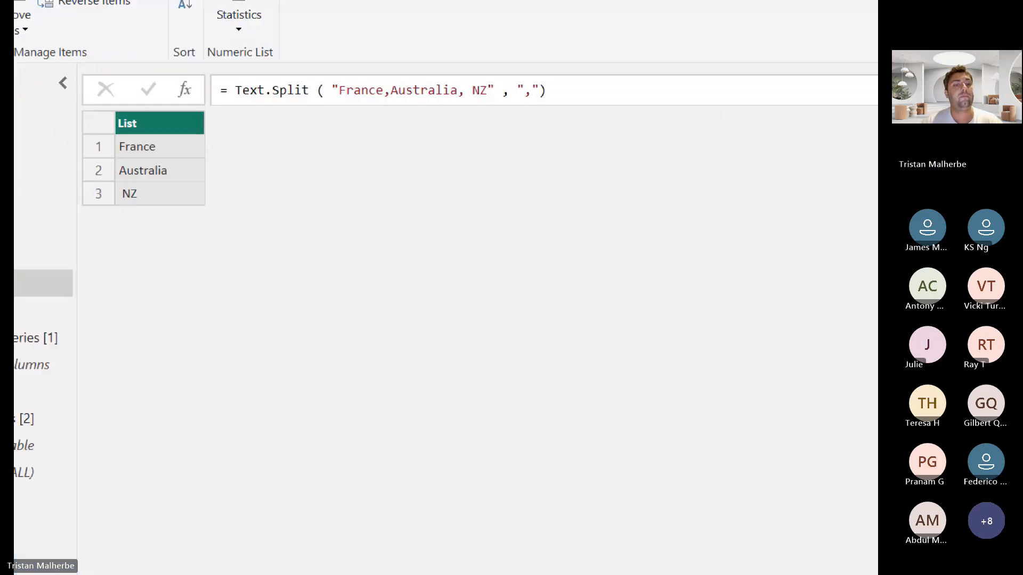
# Remove the space before NZ in the split text and apply the formula again
pyautogui.click(469, 90)
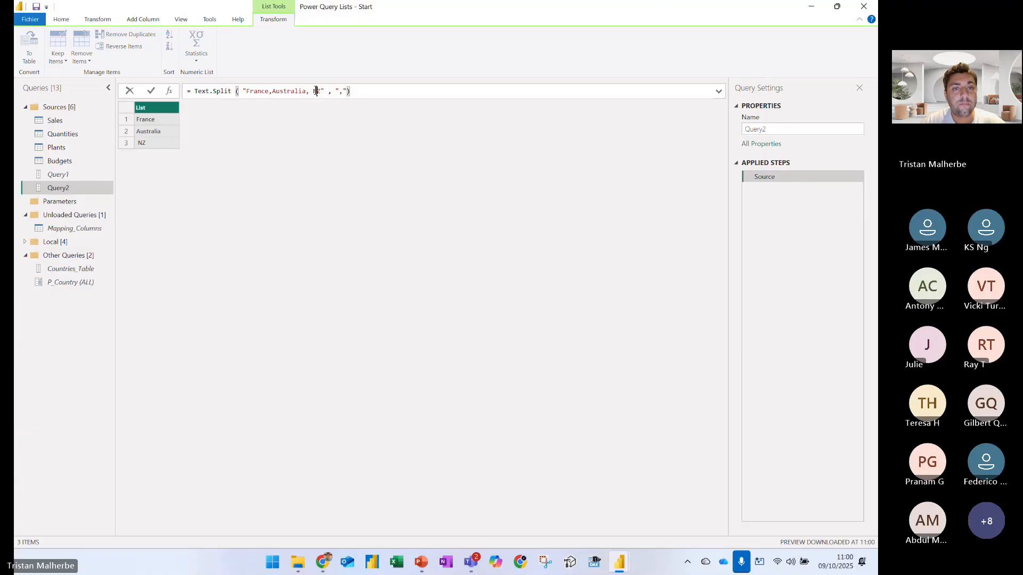
pyautogui.press('Left')
pyautogui.press('BackSpace')
pyautogui.press('Return')
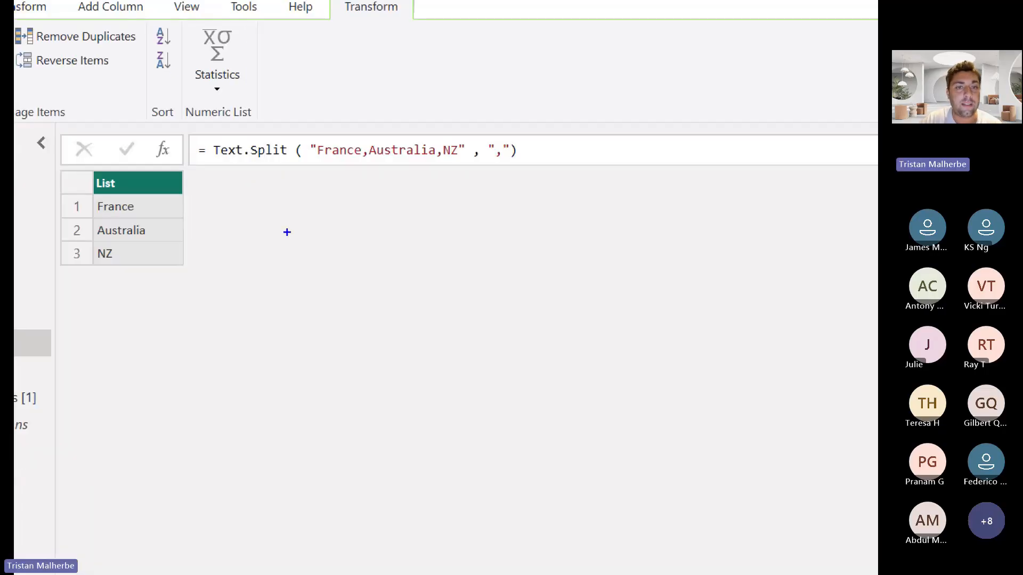
# Underline the country text and function name in blue, then underline the separator and draw an arrow to the text in green
pyautogui.moveTo(314, 163); pyautogui.dragTo(456, 160)
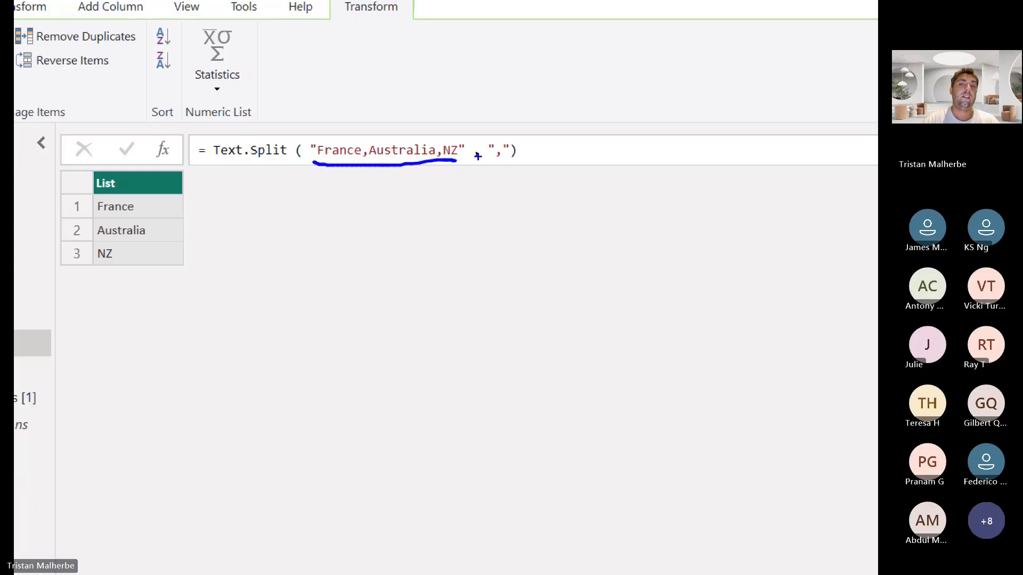
pyautogui.moveTo(223, 160); pyautogui.dragTo(267, 160)
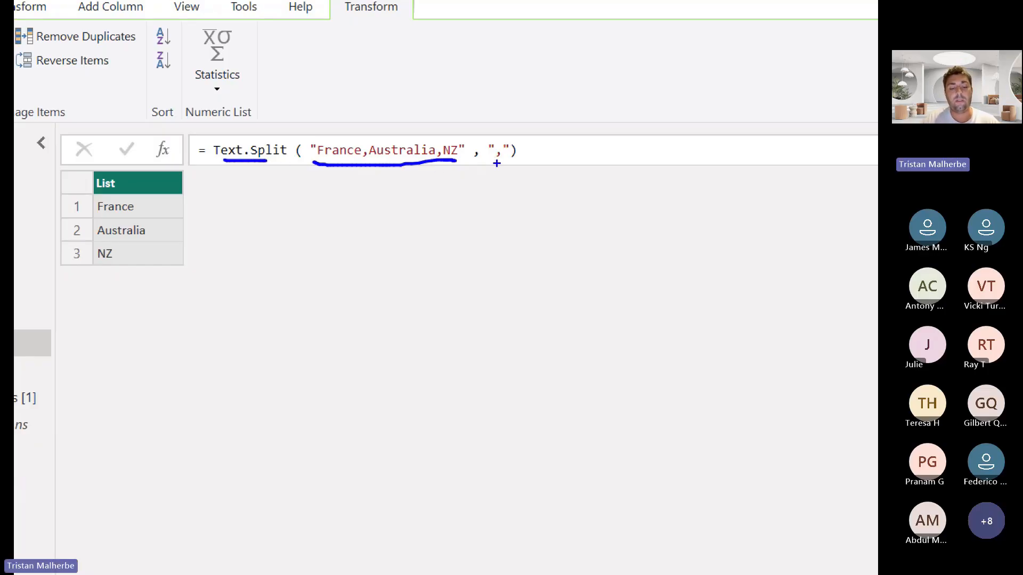
pyautogui.press('g')
pyautogui.moveTo(493, 163); pyautogui.dragTo(503, 164)
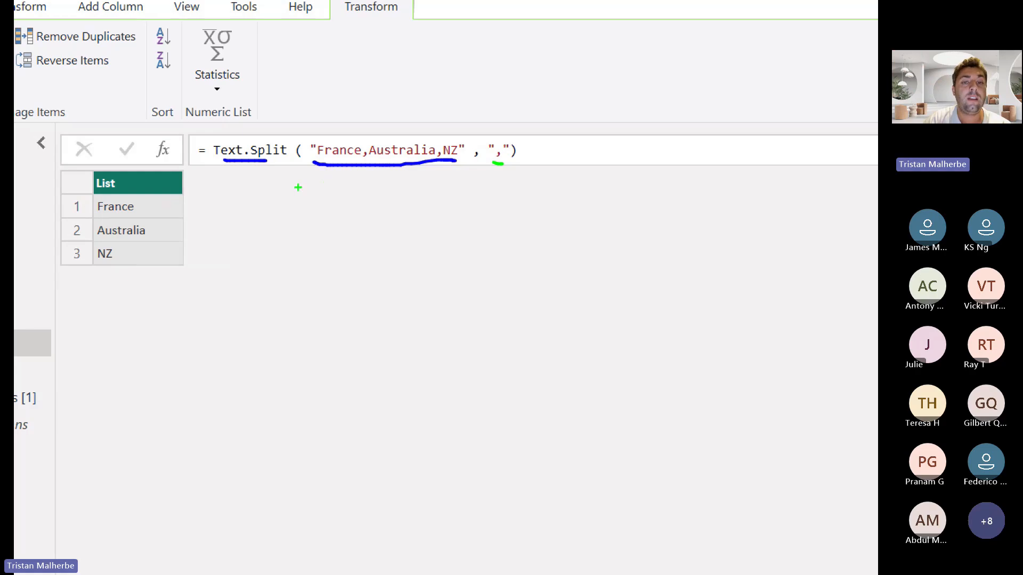
pyautogui.moveTo(358, 173); pyautogui.dragTo(349, 232)
pyautogui.moveTo(340, 184)
pyautogui.mouseDown()
pyautogui.moveTo(365, 169)
pyautogui.moveTo(372, 202)
pyautogui.mouseUp()
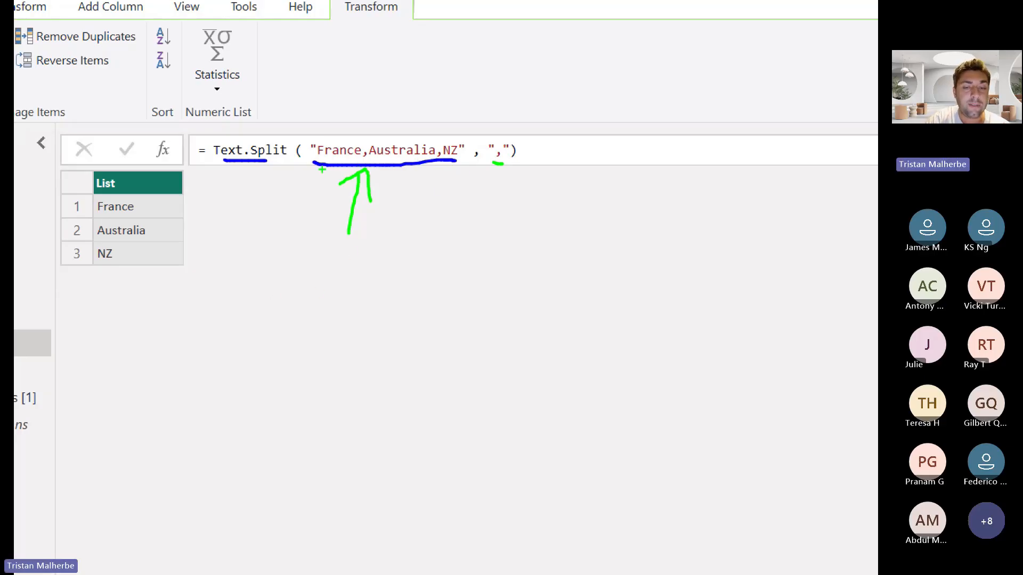
# Erase the pen marks, underline the commas in the country text and the separator in green, and point out each list item
pyautogui.press('e')
pyautogui.moveTo(360, 164); pyautogui.dragTo(503, 160)
pyautogui.click(171, 208)
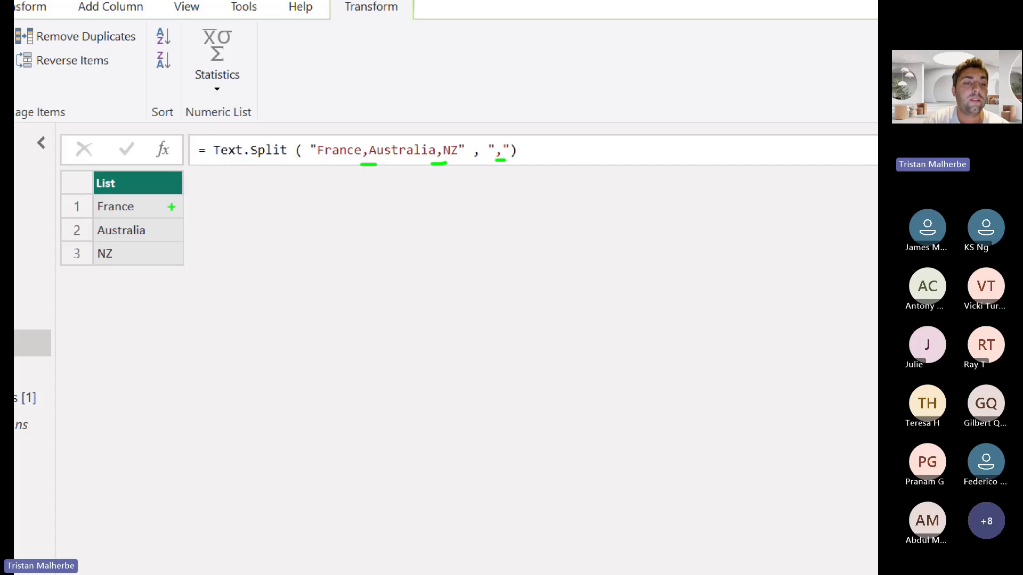
pyautogui.click(175, 230)
pyautogui.click(176, 261)
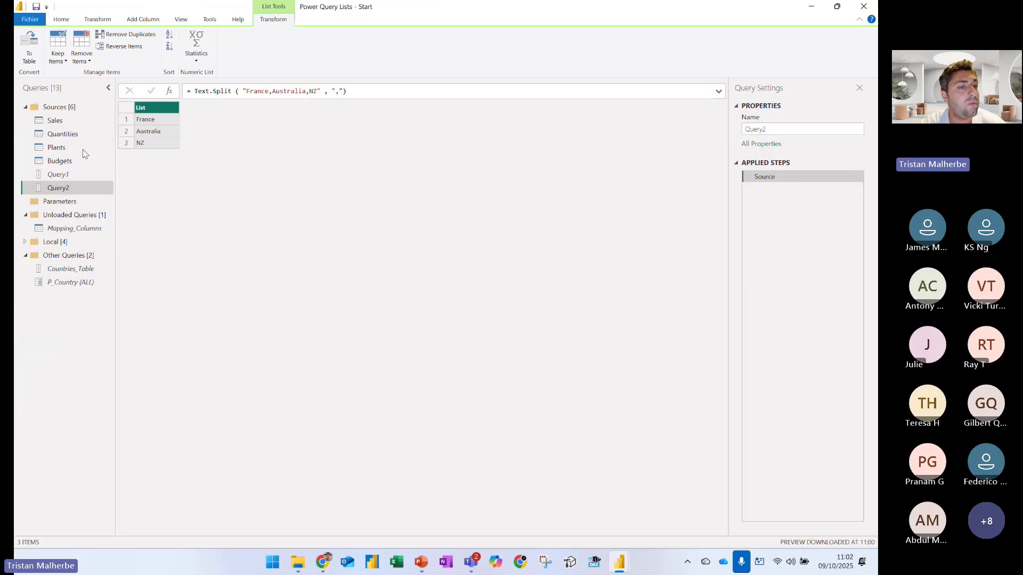
# Open the Plants query and box the first row's Plant_ID and Cost values in green, then leave the annotation view
pyautogui.click(56, 147)
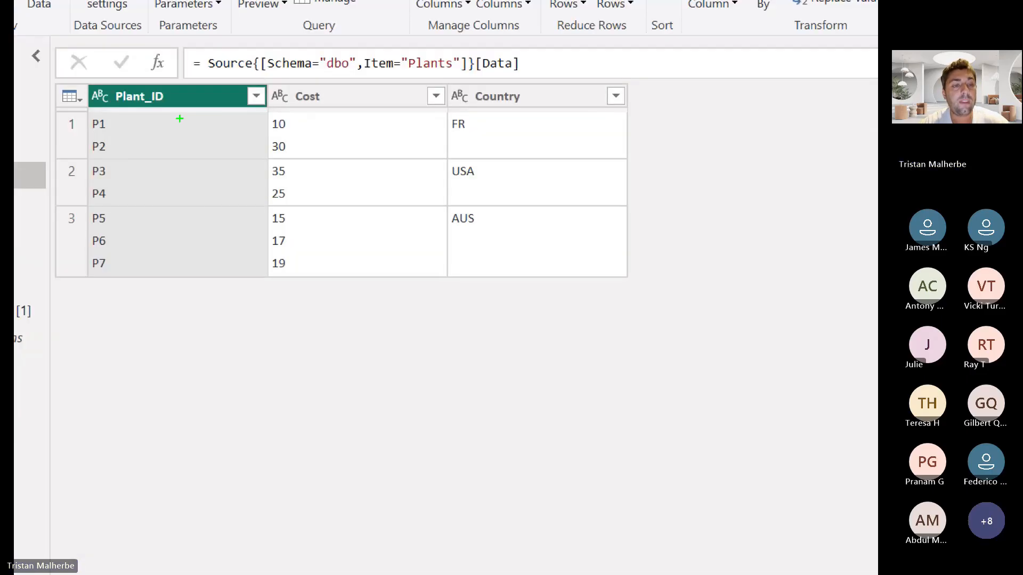
pyautogui.moveTo(80, 109); pyautogui.dragTo(120, 159)
pyautogui.moveTo(266, 109); pyautogui.dragTo(302, 171)
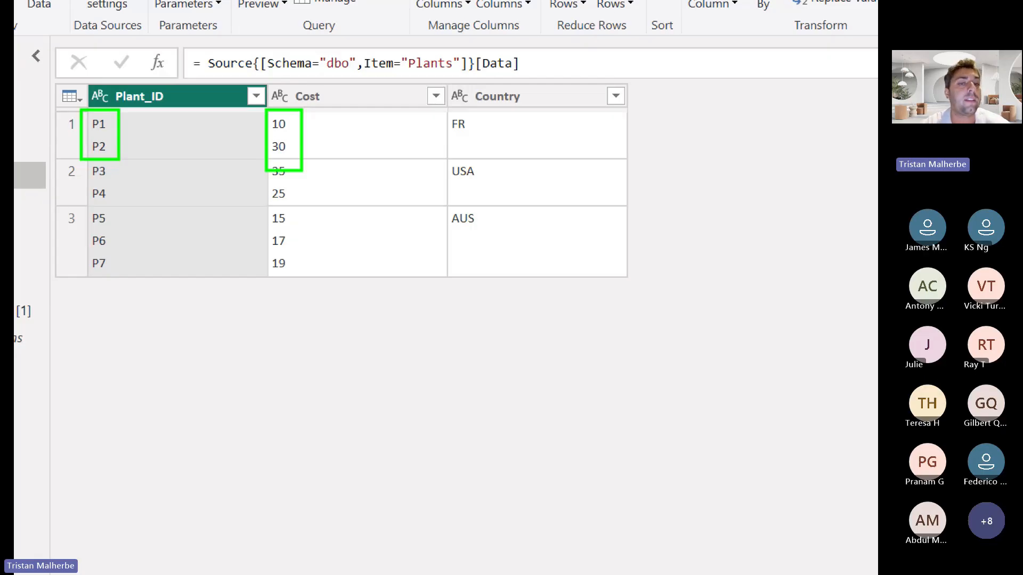
pyautogui.press('Escape')
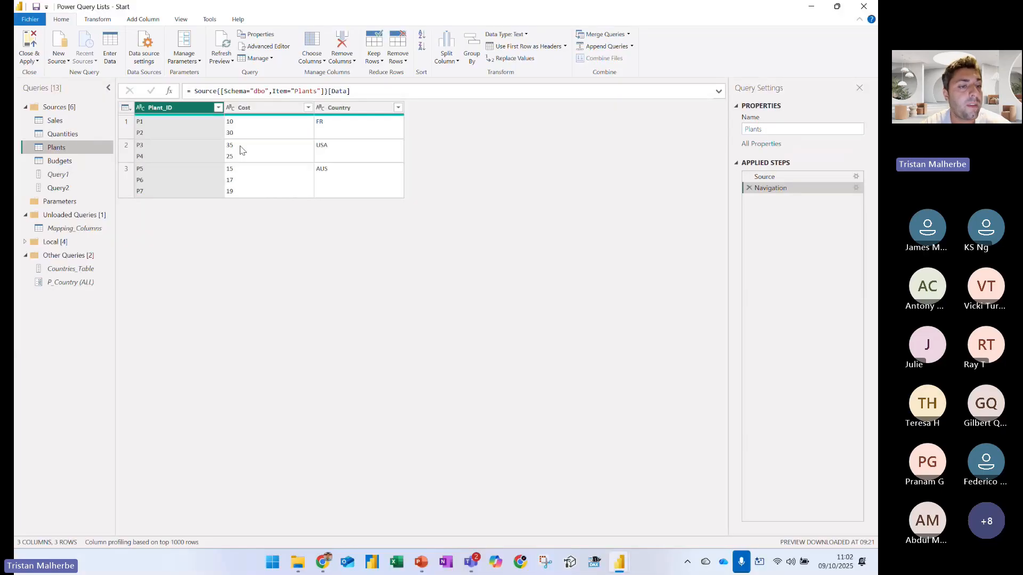
# Replace the Query2 formula with Table.FromColumns ( { } ), leaving the outer list empty, and apply it
pyautogui.click(75, 189)
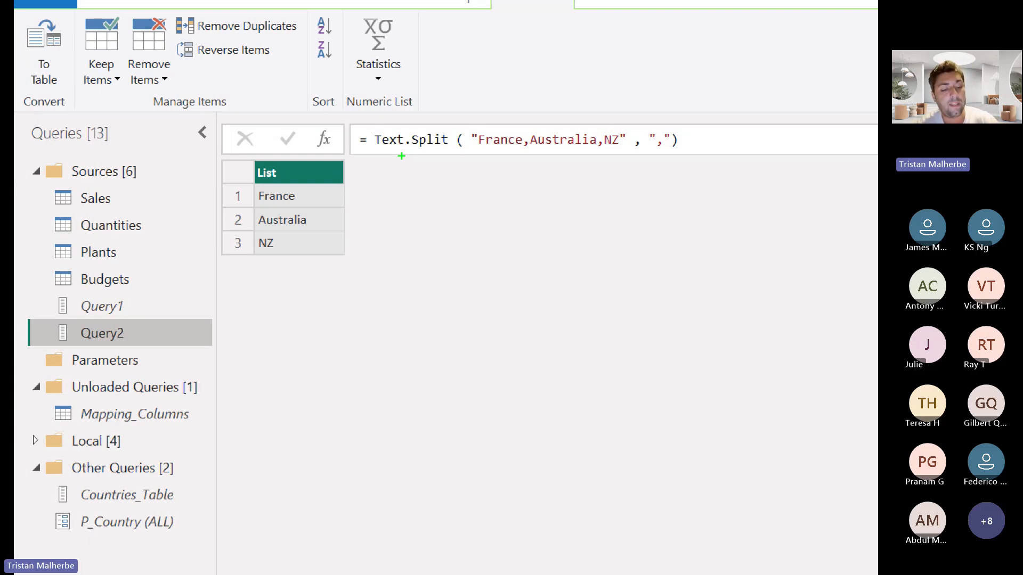
pyautogui.moveTo(373, 140); pyautogui.dragTo(571, 147)
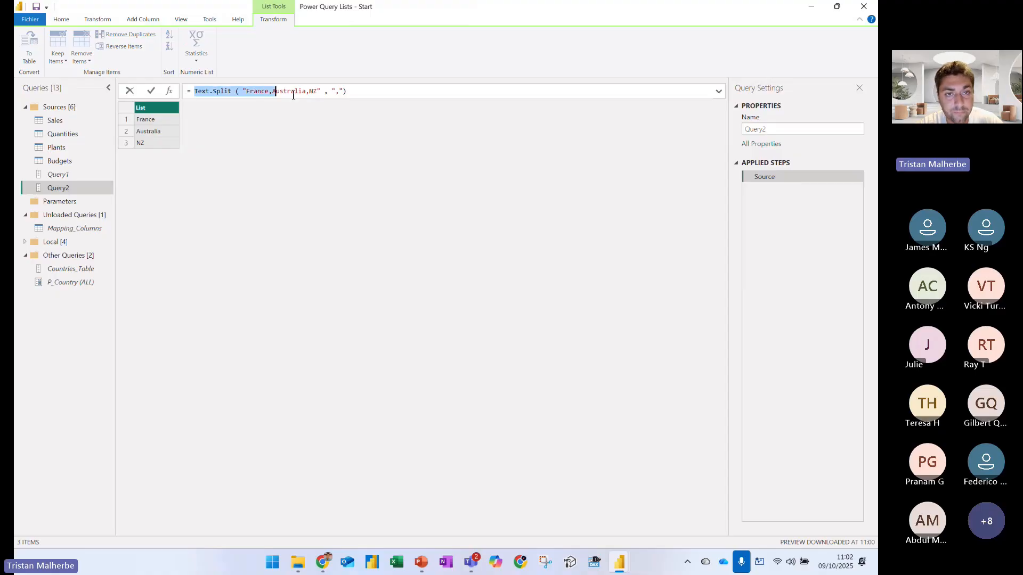
pyautogui.moveTo(293, 95); pyautogui.dragTo(362, 94)
pyautogui.write('Ta')
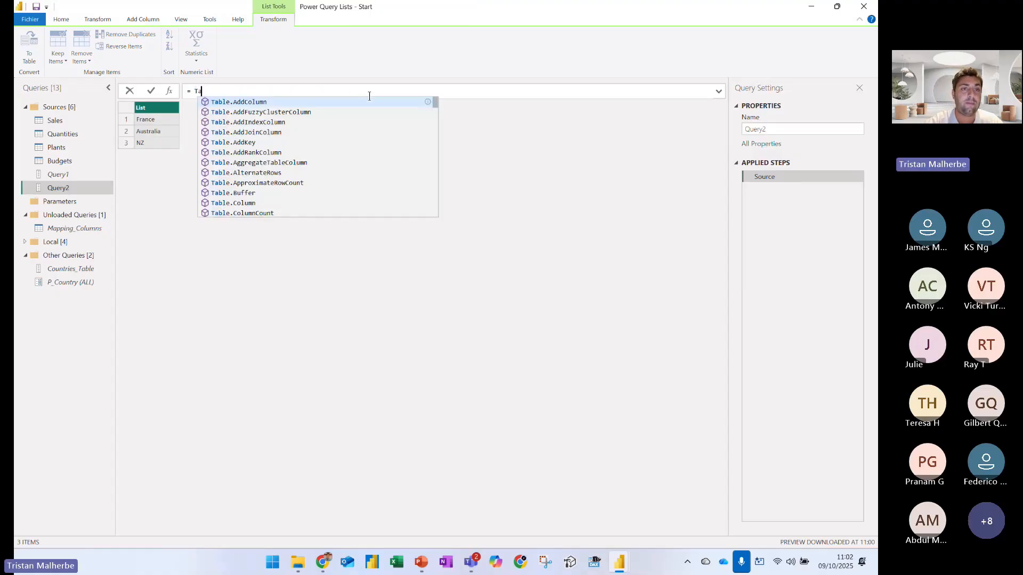
pyautogui.write('ble.FromColu')
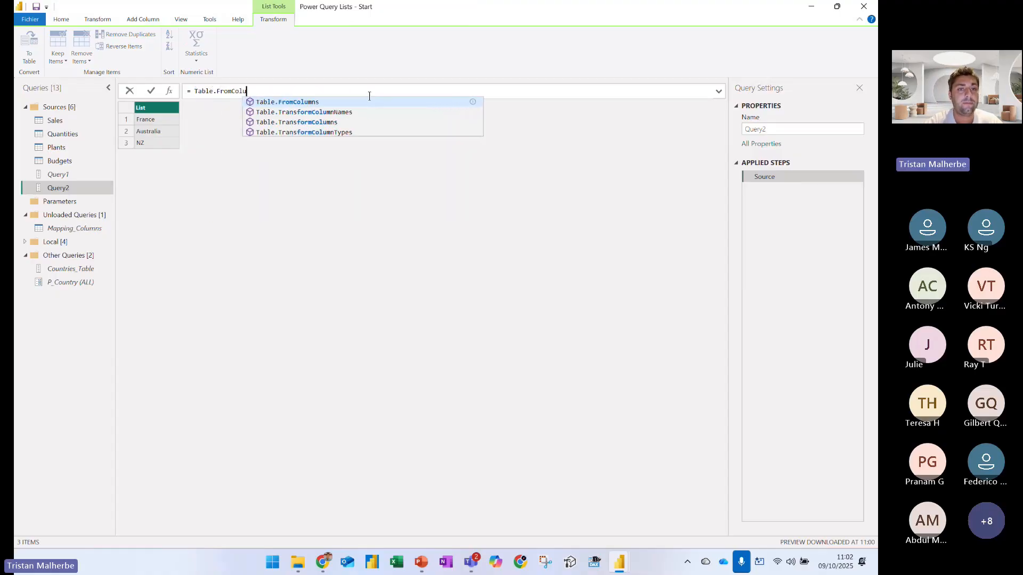
pyautogui.write('mns ( ')
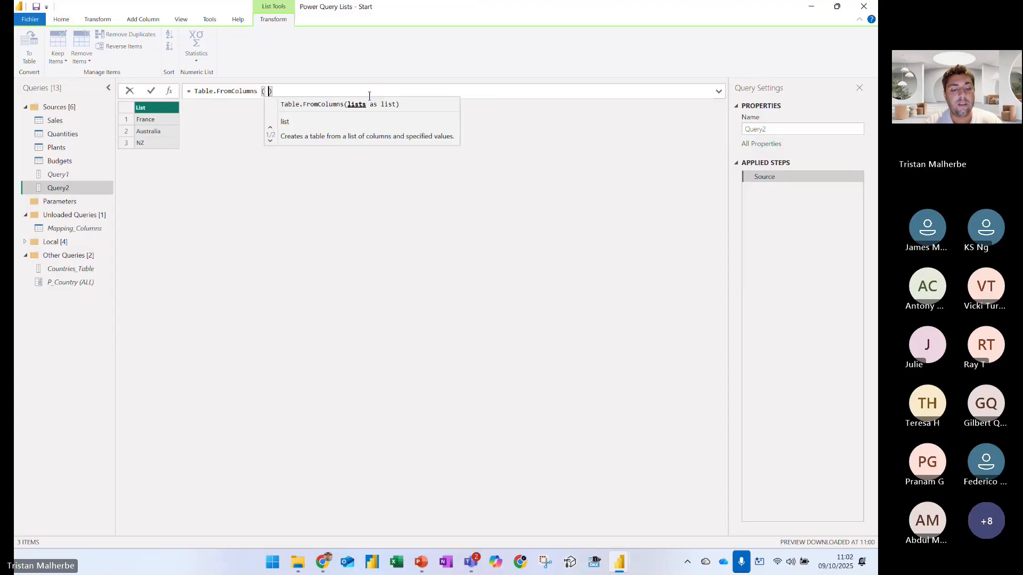
pyautogui.write('{  ')
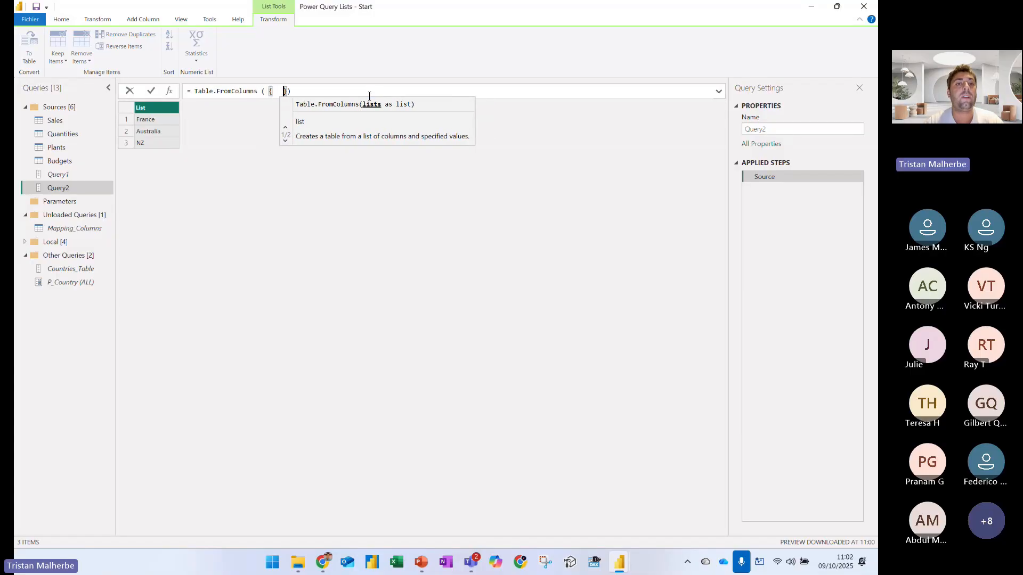
pyautogui.write('          }')
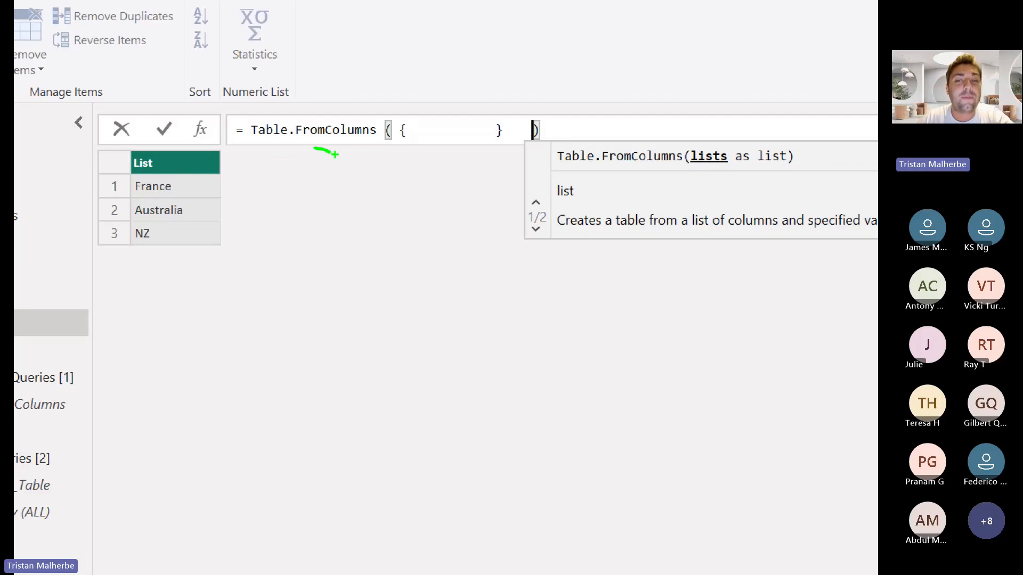
pyautogui.press('Escape')
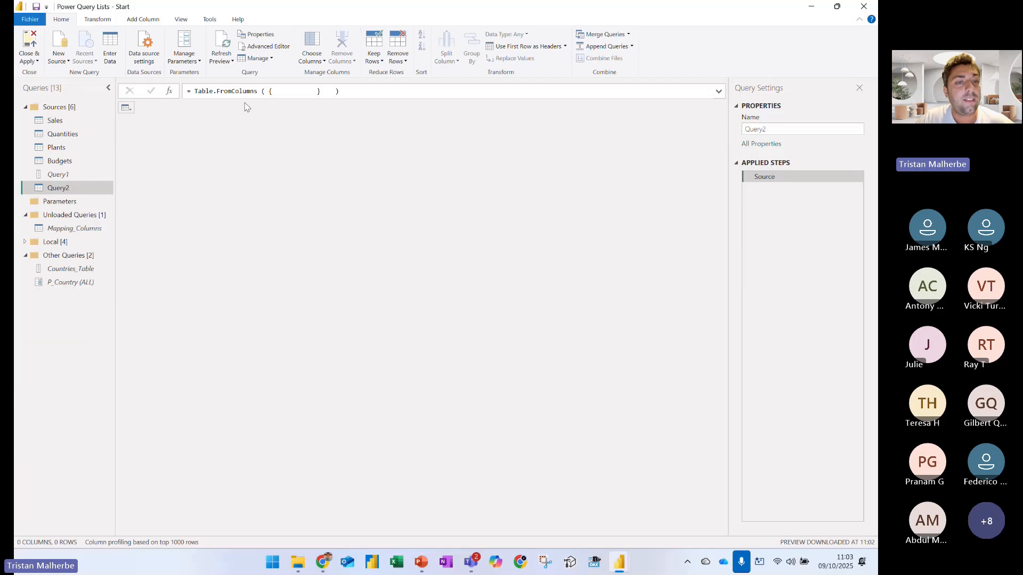
# Underline Table.FromColumns in green with an arrow pointing up at it, underline its argument area, and leave the annotation view
pyautogui.hotkey('ctrl', '1')
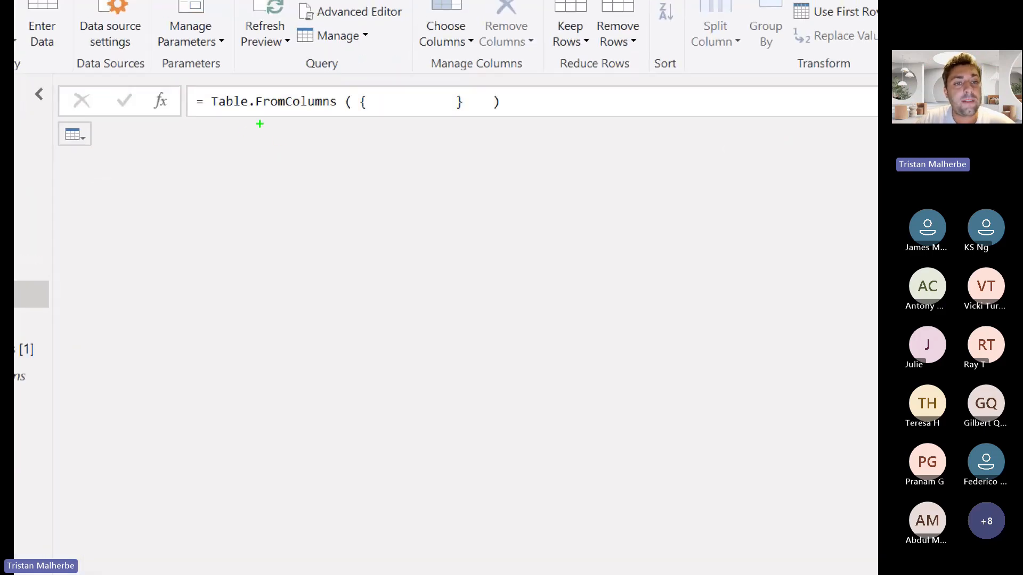
pyautogui.moveTo(207, 114); pyautogui.dragTo(320, 116)
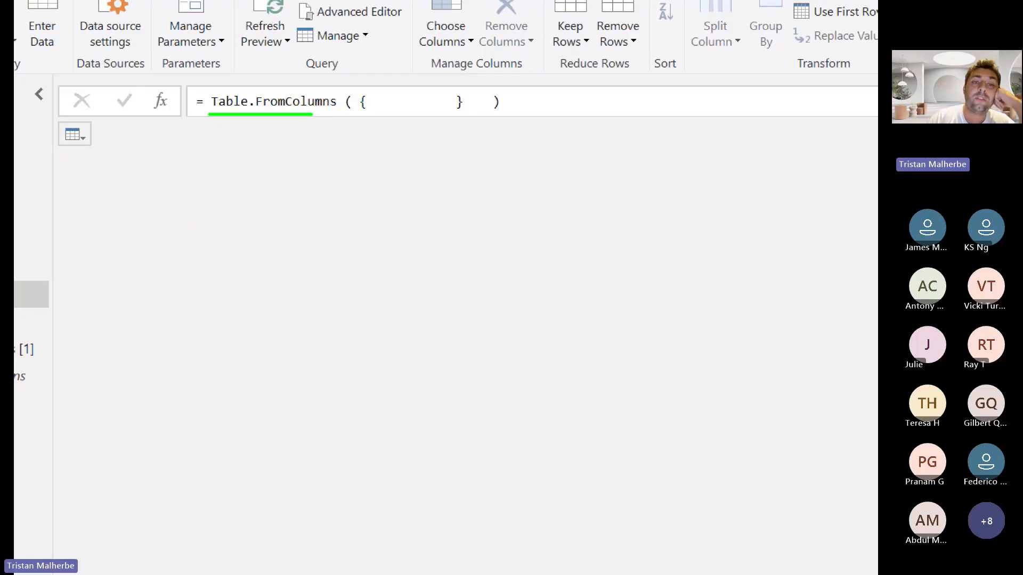
pyautogui.moveTo(263, 126); pyautogui.dragTo(253, 224)
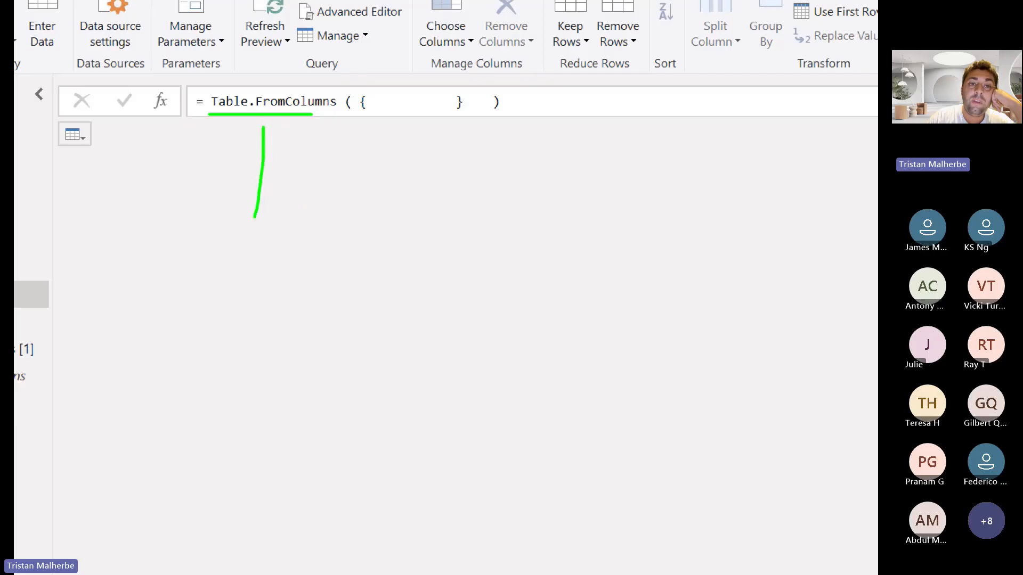
pyautogui.moveTo(241, 141)
pyautogui.mouseDown()
pyautogui.moveTo(258, 126)
pyautogui.moveTo(276, 139)
pyautogui.mouseUp()
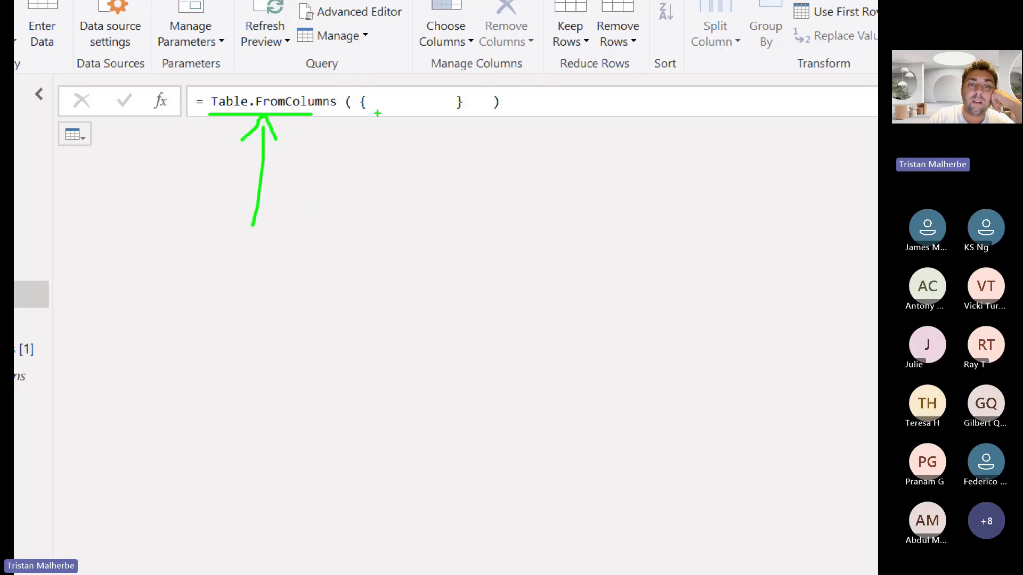
pyautogui.moveTo(367, 117); pyautogui.dragTo(417, 112)
pyautogui.moveTo(487, 113); pyautogui.dragTo(522, 113)
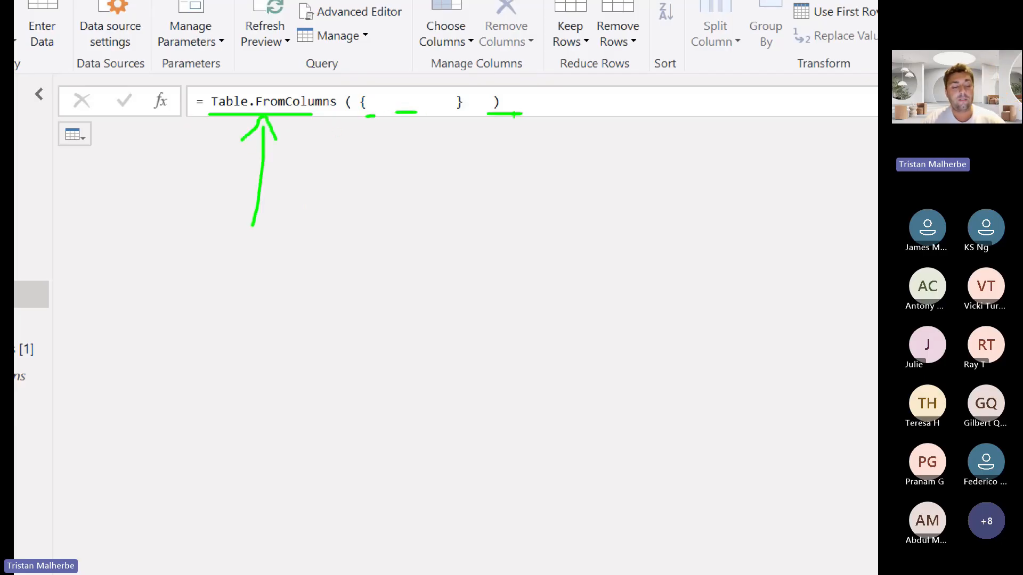
pyautogui.press('Escape')
# Fill the outer list in the Table.FromColumns formula with the lists {"A" , "B"} and {"C" , "D"} and apply it
pyautogui.click(286, 92)
pyautogui.press('BackSpace')
pyautogui.press('BackSpace')
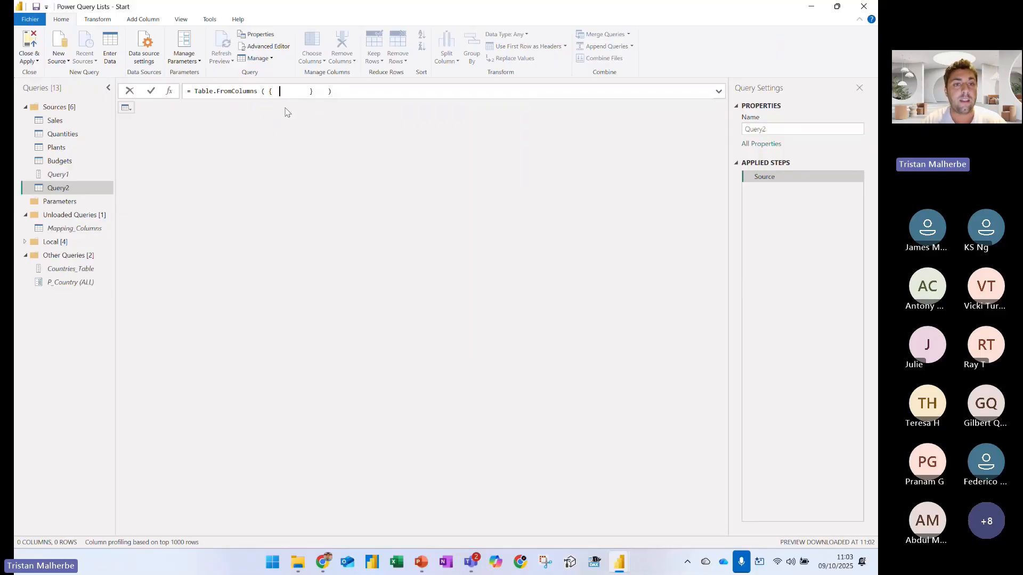
pyautogui.write('{"A"')
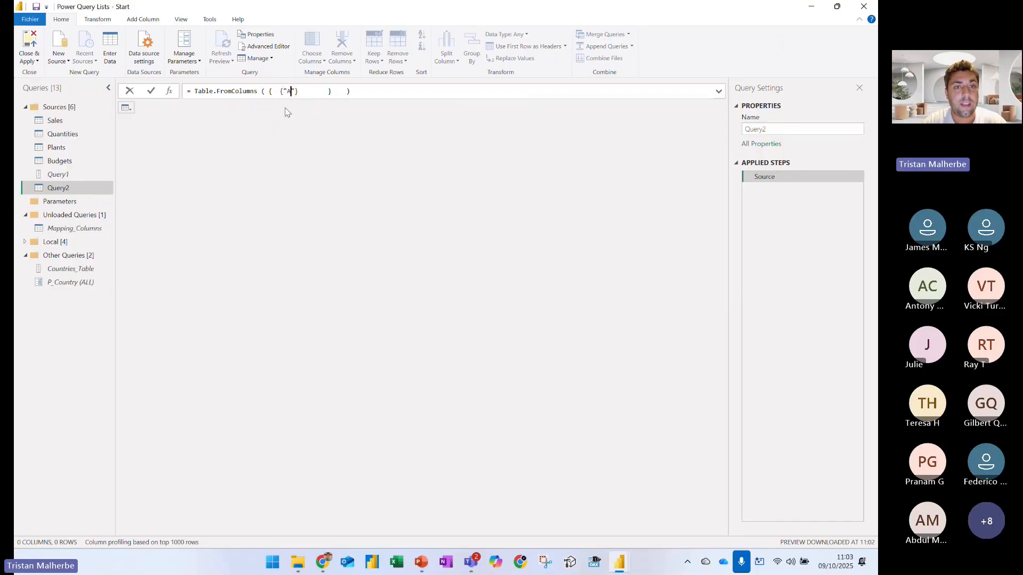
pyautogui.write(' , "B')
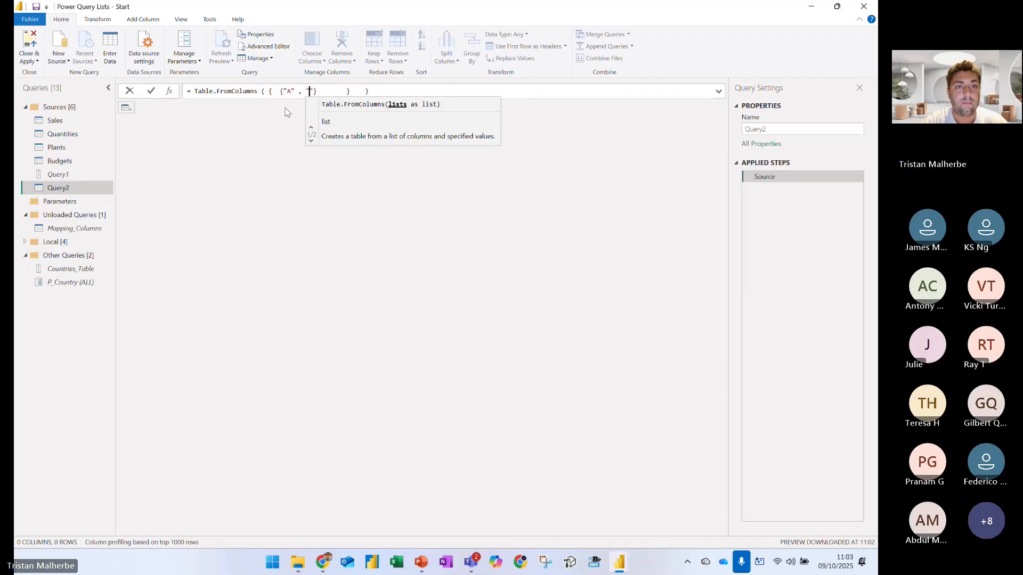
pyautogui.write('"}  , "')
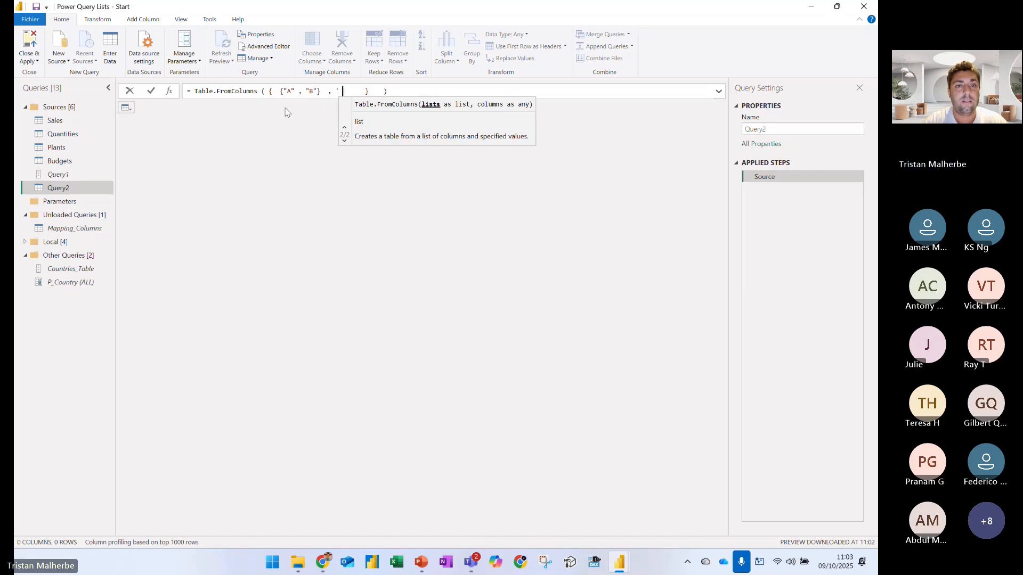
pyautogui.press('BackSpace')
pyautogui.write('{"C')
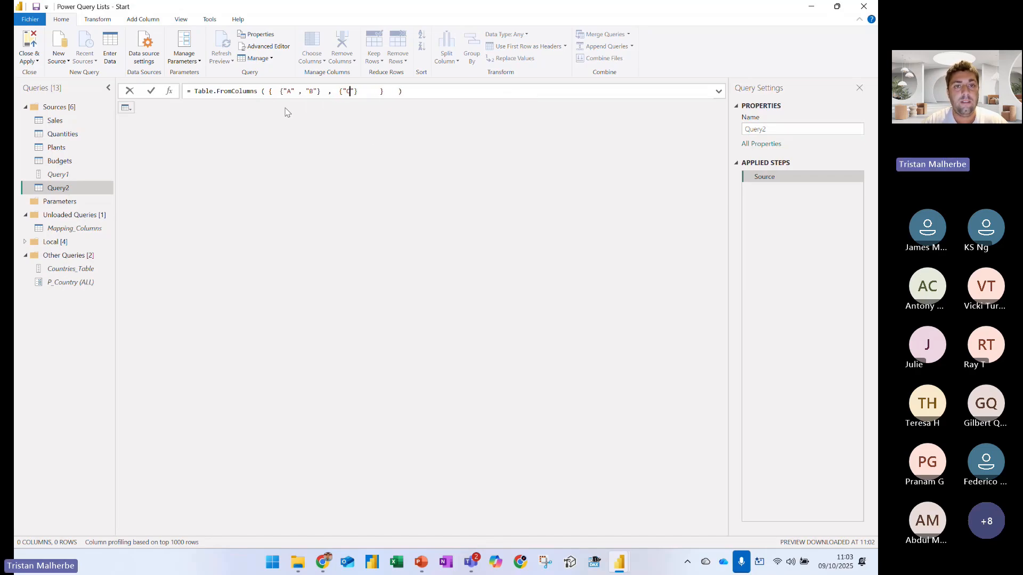
pyautogui.write('" , "D')
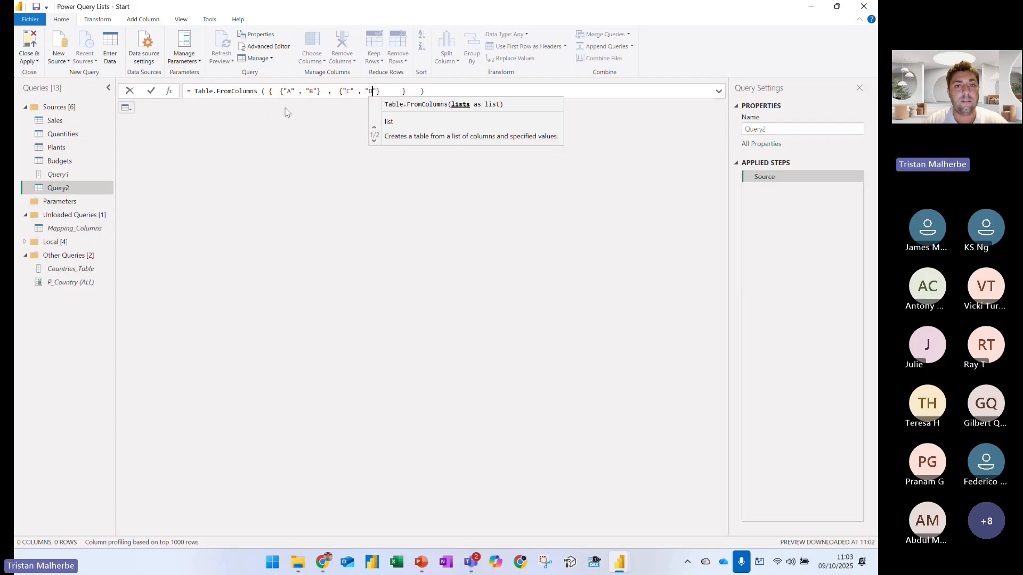
pyautogui.press('Return')
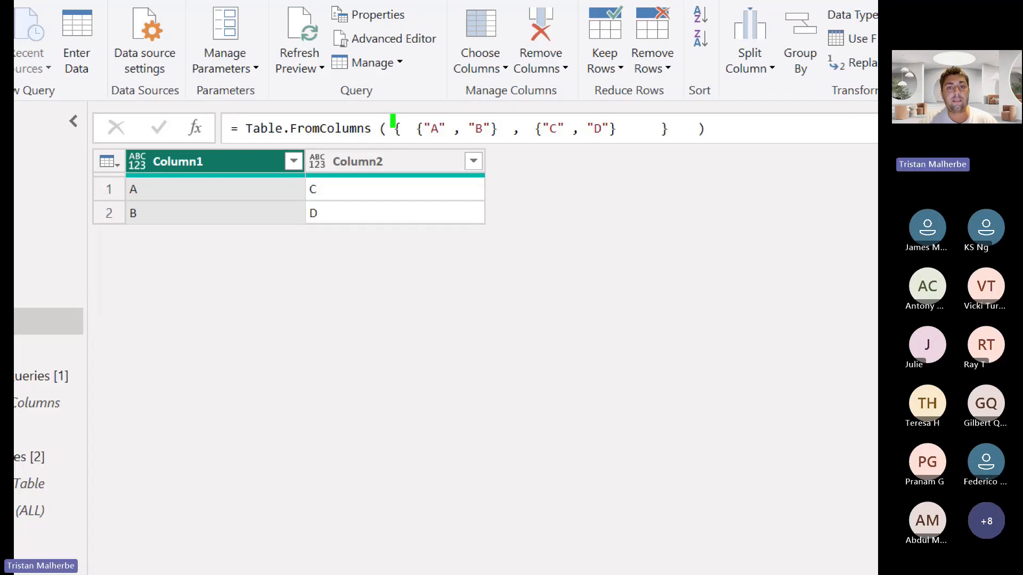
# Box the outer opening and closing braces in green and bracket the two inner lists in red
pyautogui.moveTo(391, 114); pyautogui.dragTo(404, 142)
pyautogui.moveTo(644, 113); pyautogui.dragTo(674, 148)
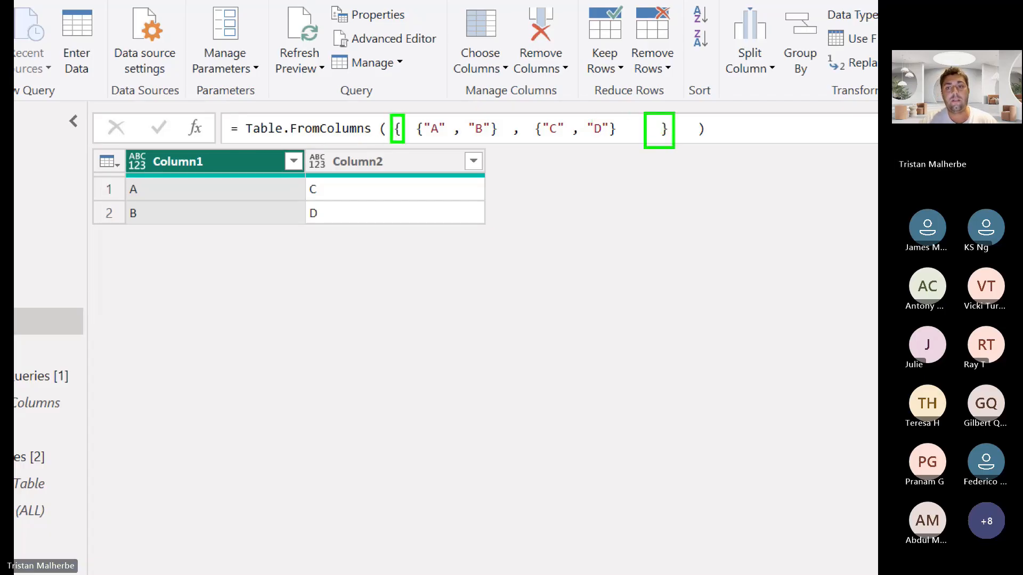
pyautogui.press('r')
pyautogui.moveTo(436, 140)
pyautogui.mouseDown()
pyautogui.moveTo(436, 152)
pyautogui.moveTo(591, 141)
pyautogui.mouseUp()
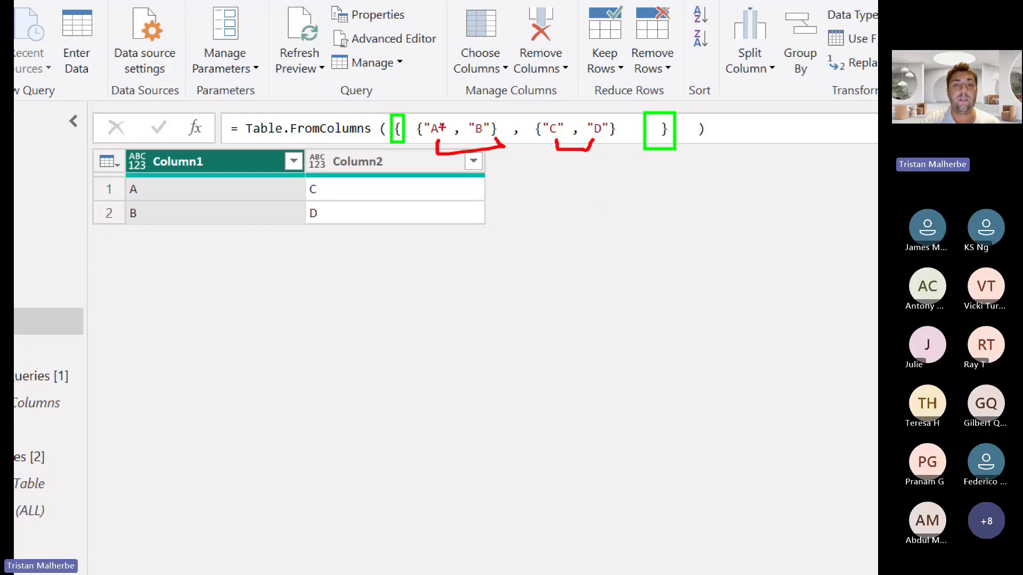
# Label the inner lists "1st Column" in red and "2nd Column" in orange with arrows to the matching table columns, and leave the annotation view
pyautogui.moveTo(434, 108); pyautogui.dragTo(435, 133)
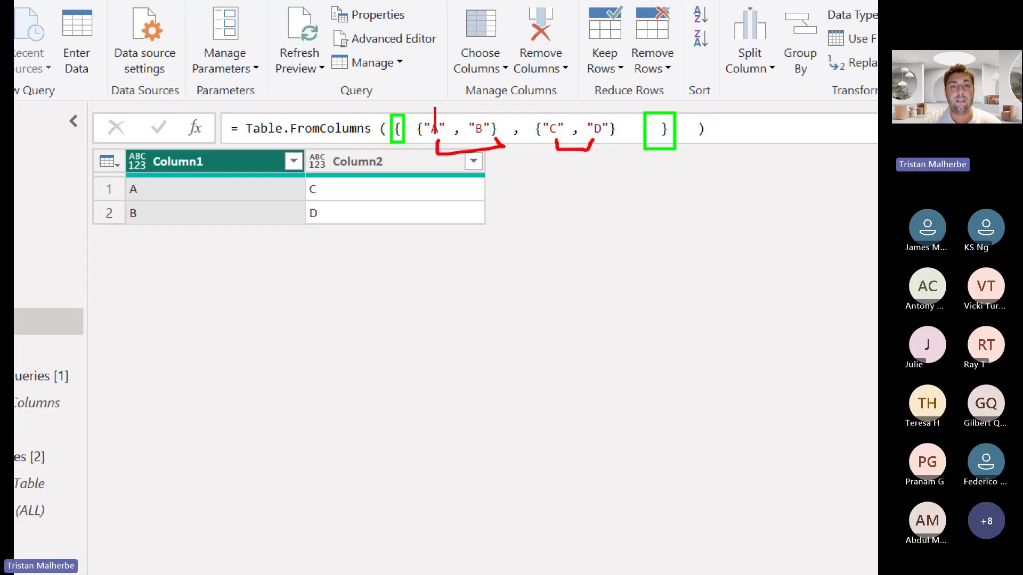
pyautogui.write('1st Column')
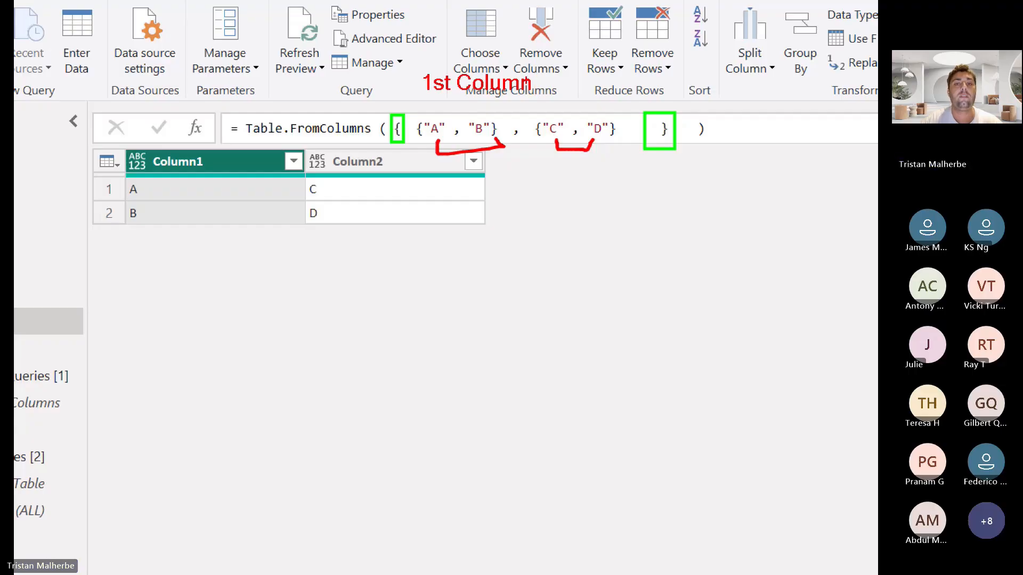
pyautogui.moveTo(214, 178)
pyautogui.mouseDown()
pyautogui.moveTo(296, 143)
pyautogui.moveTo(442, 151)
pyautogui.mouseUp()
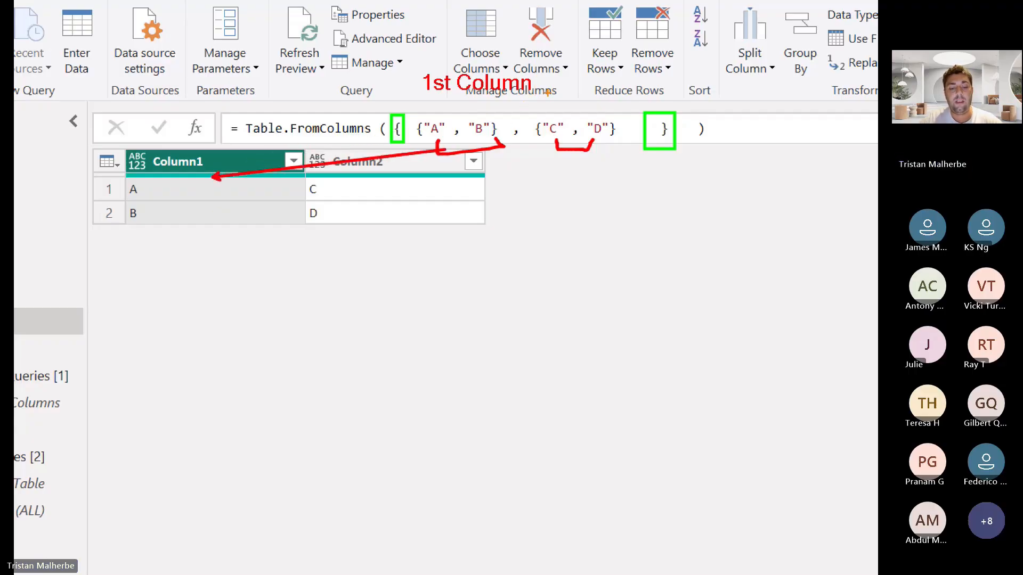
pyautogui.write('t')
pyautogui.write('2nd Column')
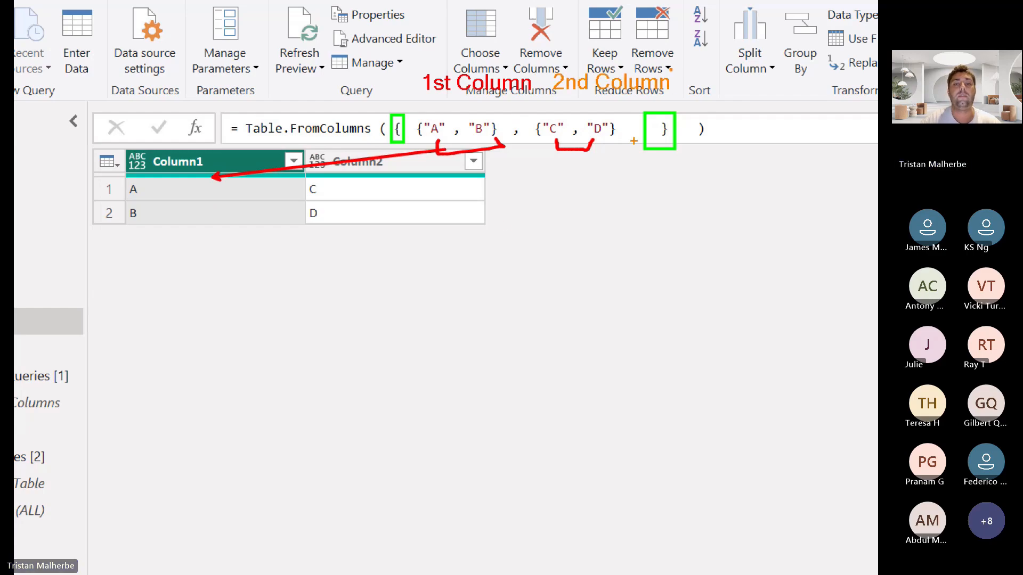
pyautogui.moveTo(461, 190)
pyautogui.mouseDown()
pyautogui.moveTo(540, 147)
pyautogui.moveTo(581, 98)
pyautogui.mouseUp()
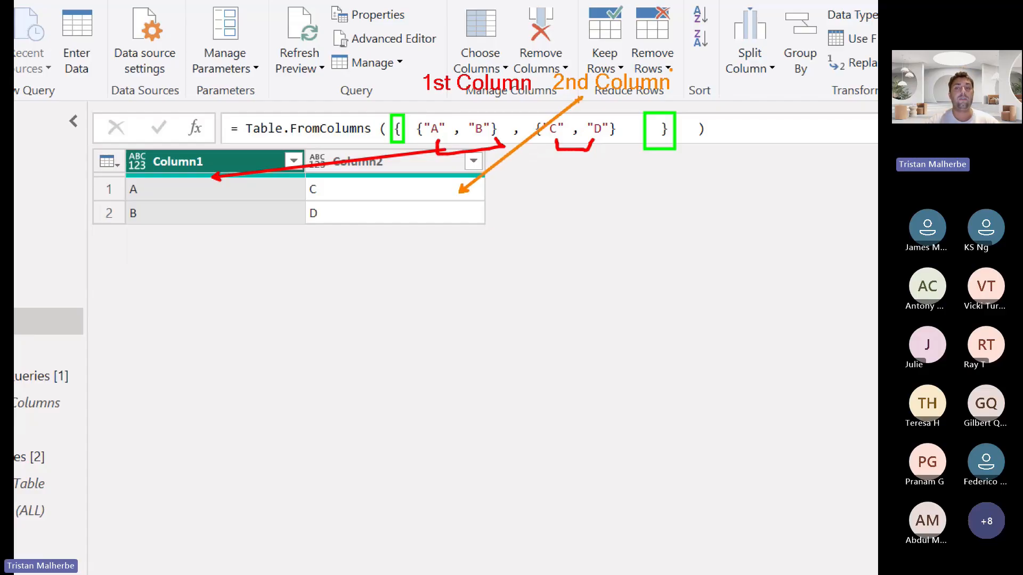
pyautogui.press('Escape')
# Add a third inner list {"E" , "F"} to the Table.FromColumns formula and apply it
pyautogui.write(',')
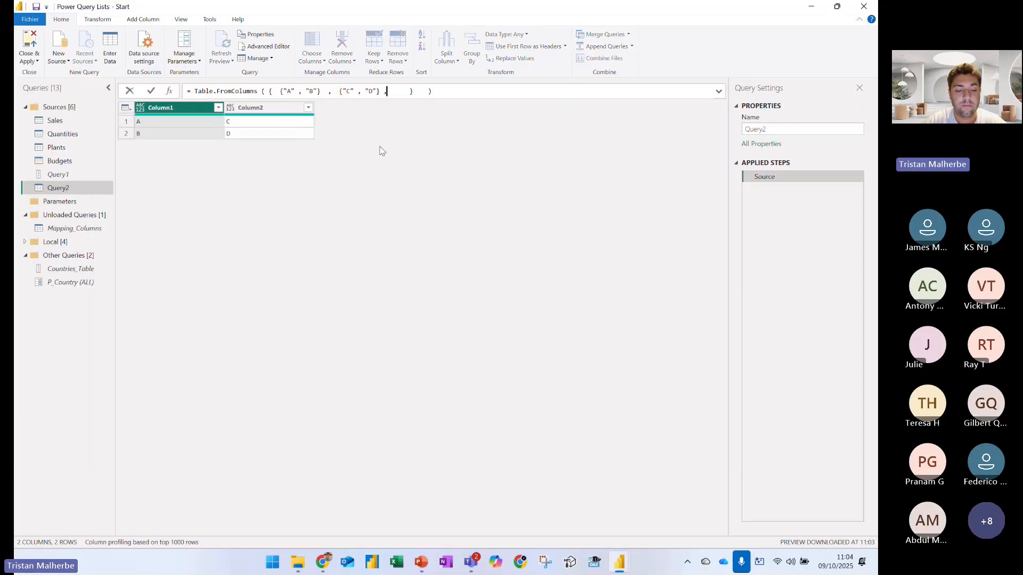
pyautogui.write(' {"')
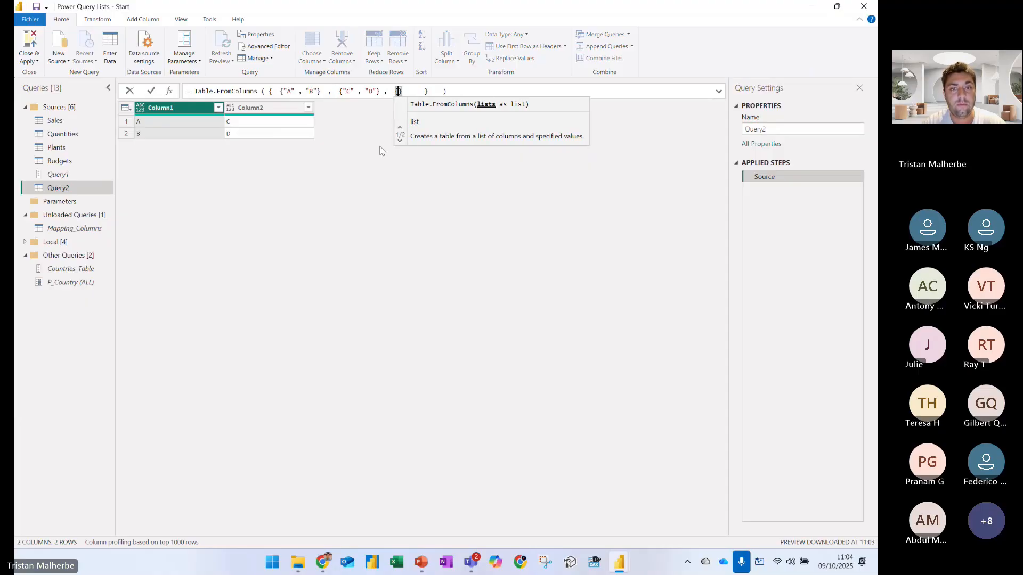
pyautogui.write('E" , "')
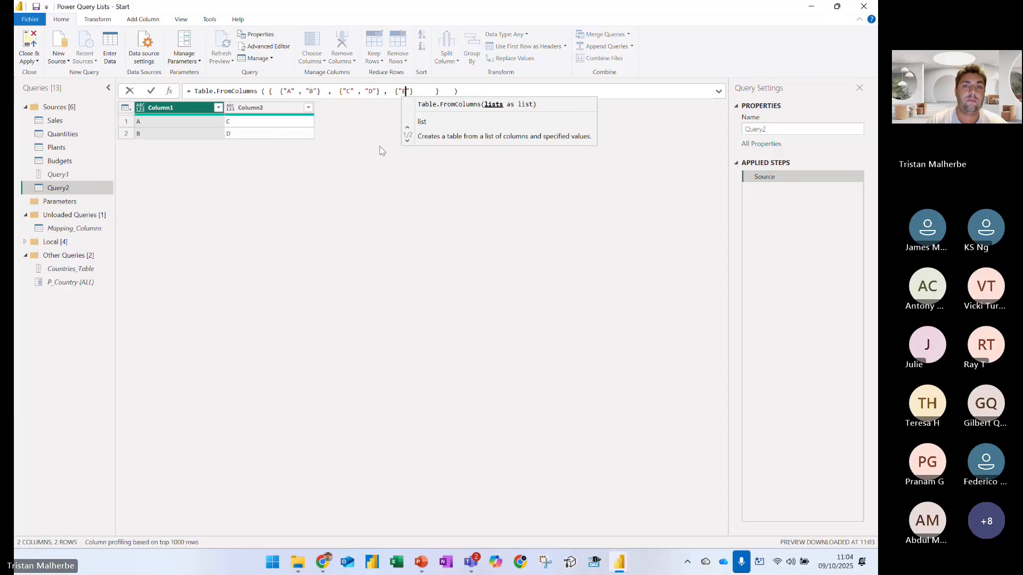
pyautogui.write('F')
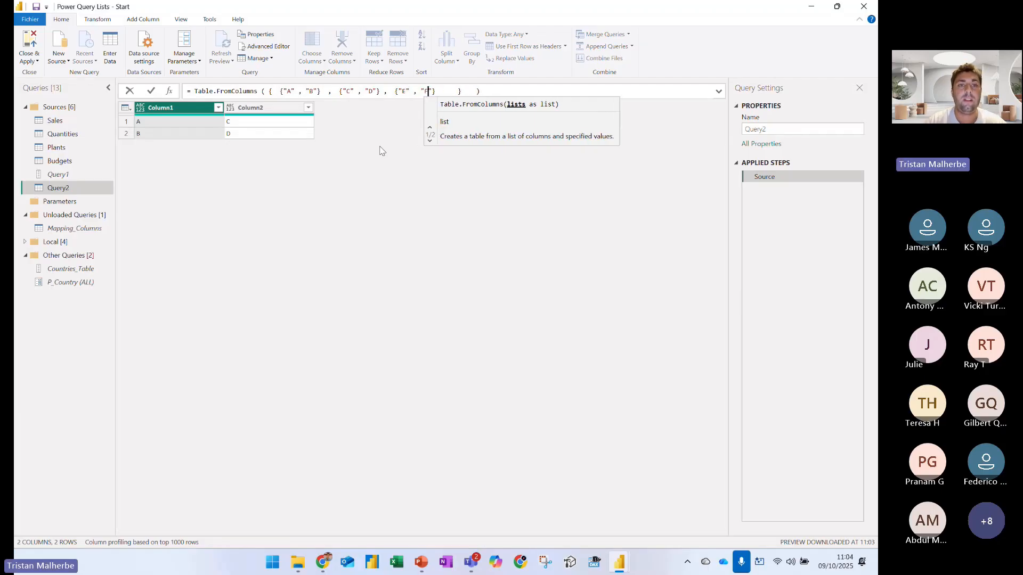
pyautogui.hotkey('shift', 'Return')
pyautogui.press('BackSpace')
pyautogui.press('Return')
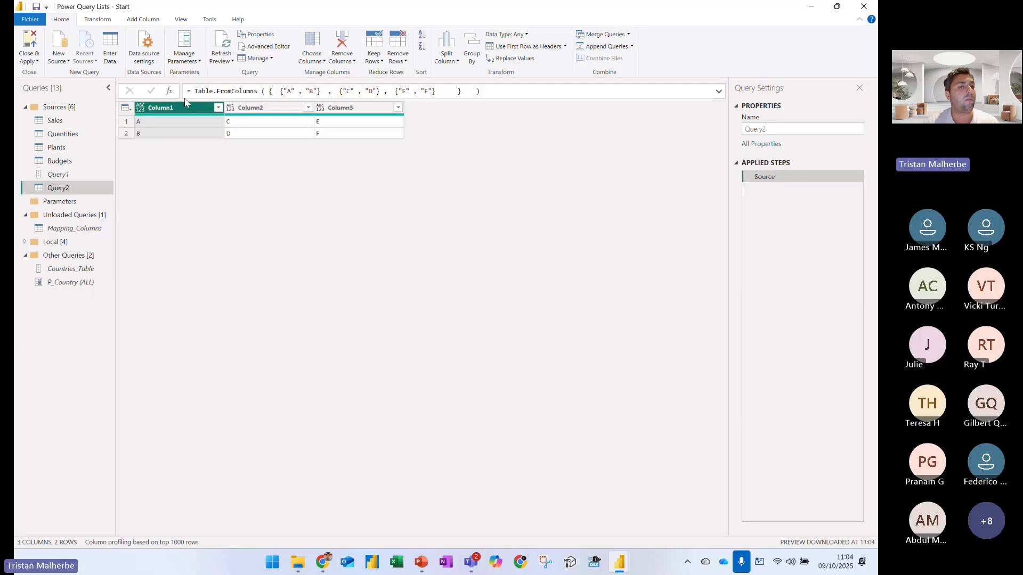
# Open the Plants query, preview the first row's Country value, and shrink the preview pane to show all table rows
pyautogui.click(56, 147)
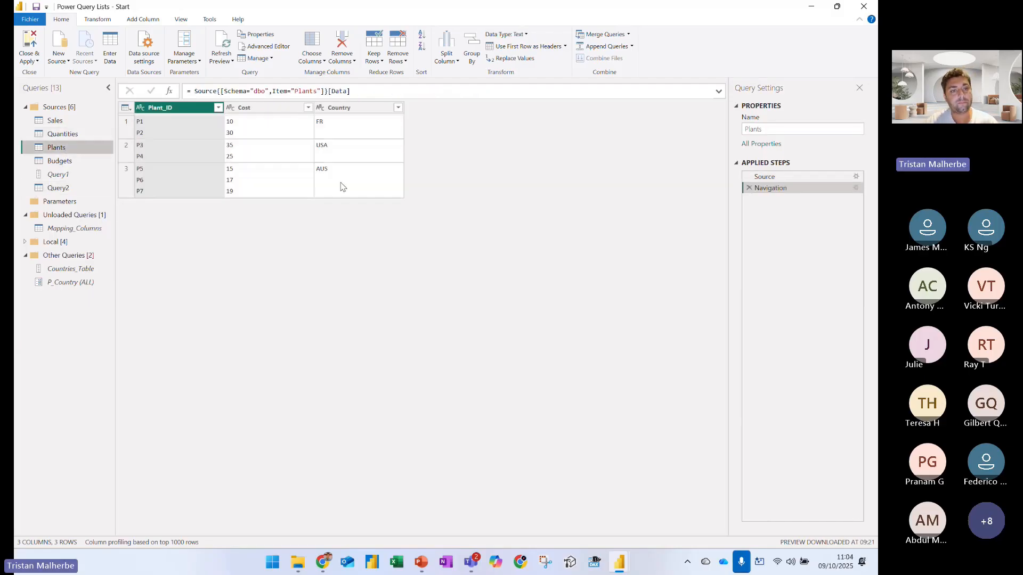
pyautogui.click(376, 133)
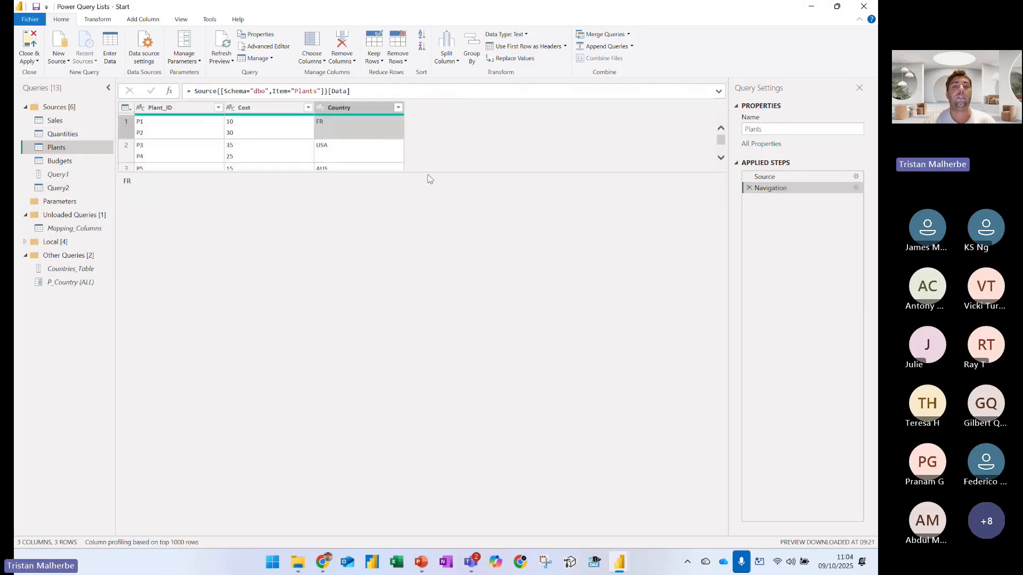
pyautogui.moveTo(428, 173); pyautogui.dragTo(423, 217)
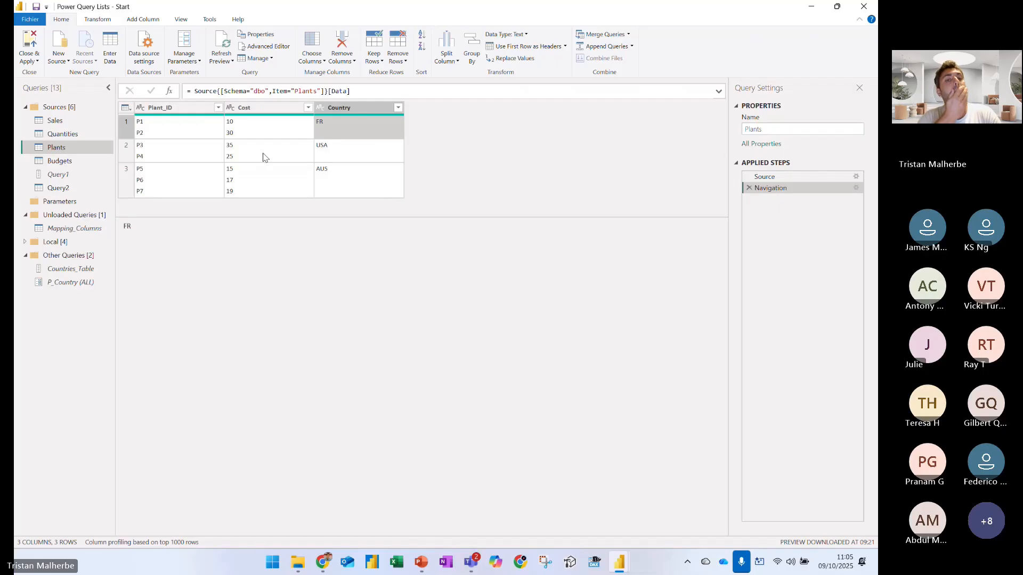
# Start a custom column named Output in the Plants query
pyautogui.click(140, 21)
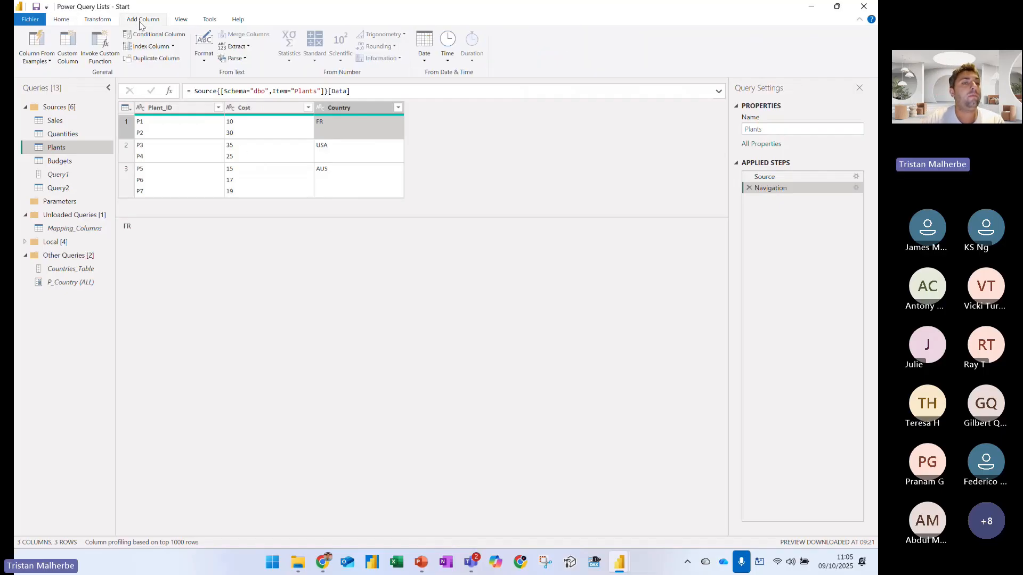
pyautogui.click(67, 48)
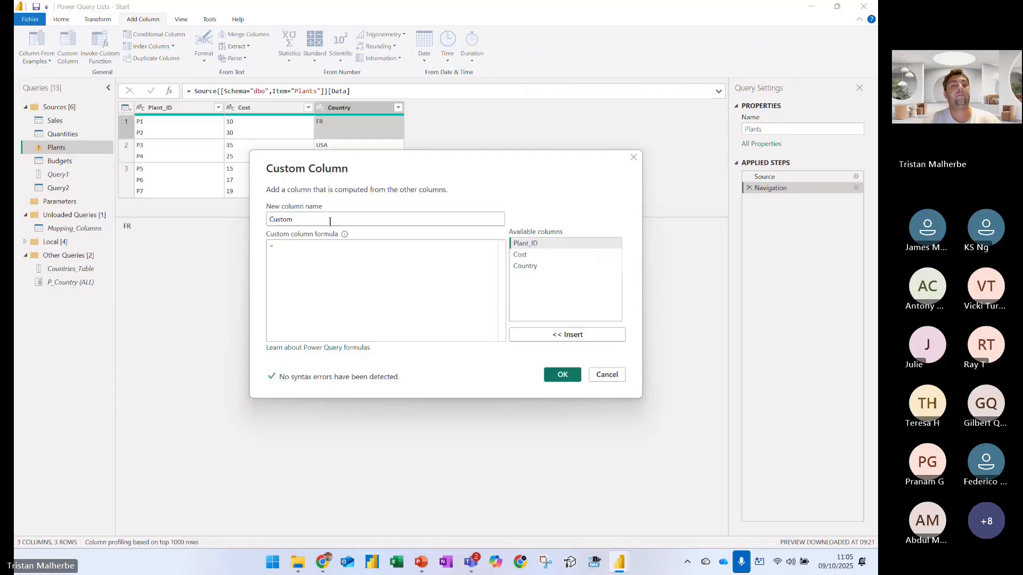
pyautogui.write('Output')
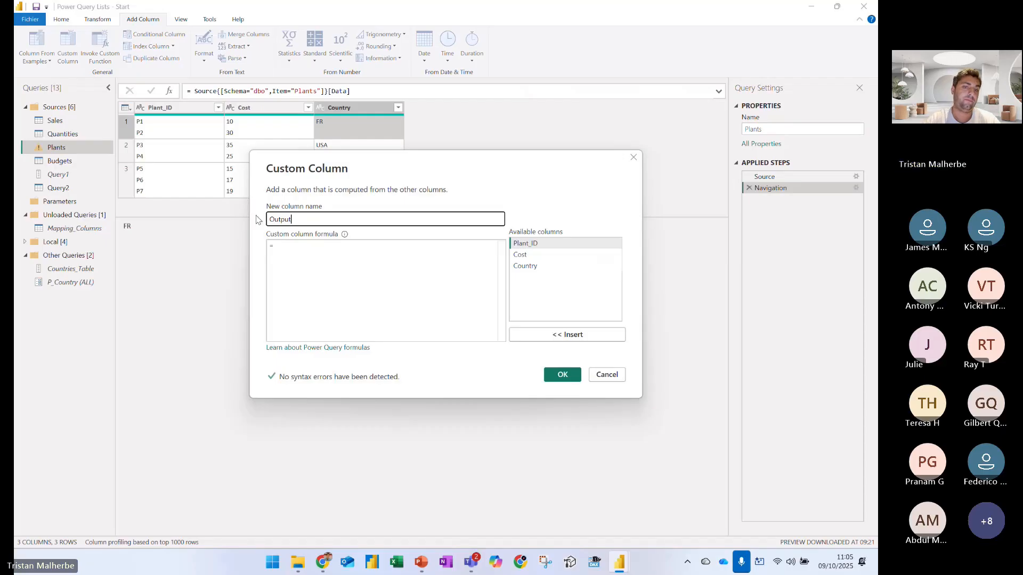
# Give the Output column the formula Text.Split( [Plant_ID] , "#(lf)" ), create it, and preview the first row's list
pyautogui.click(302, 269)
pyautogui.write('T')
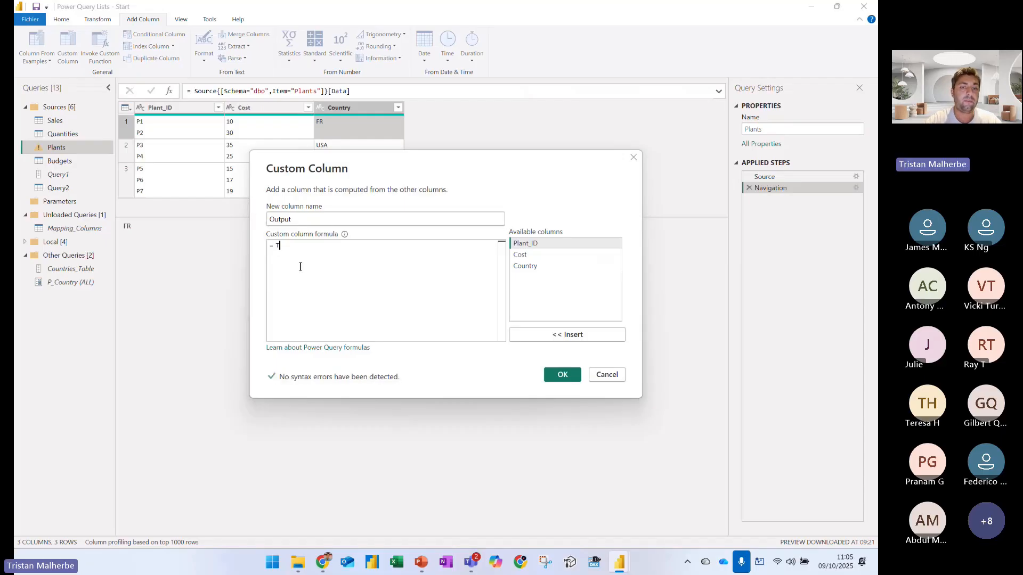
pyautogui.write('ext.Split')
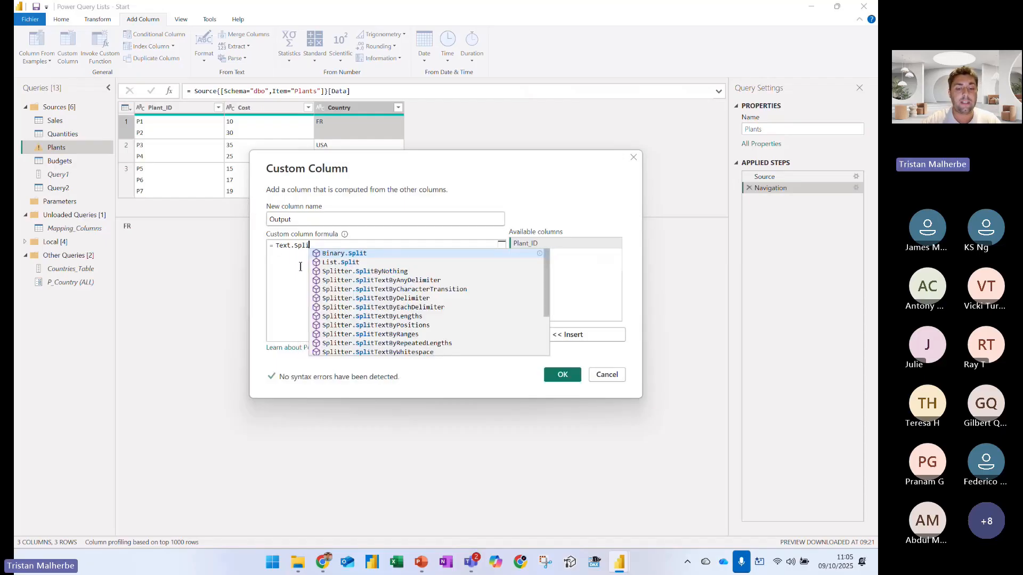
pyautogui.write('(')
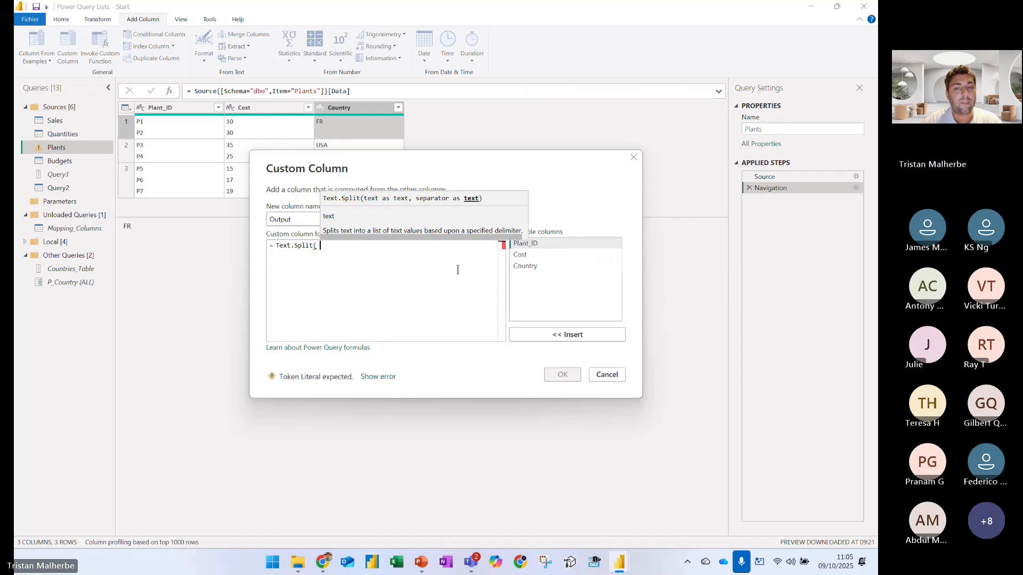
pyautogui.doubleClick(525, 244)
pyautogui.write(', "')
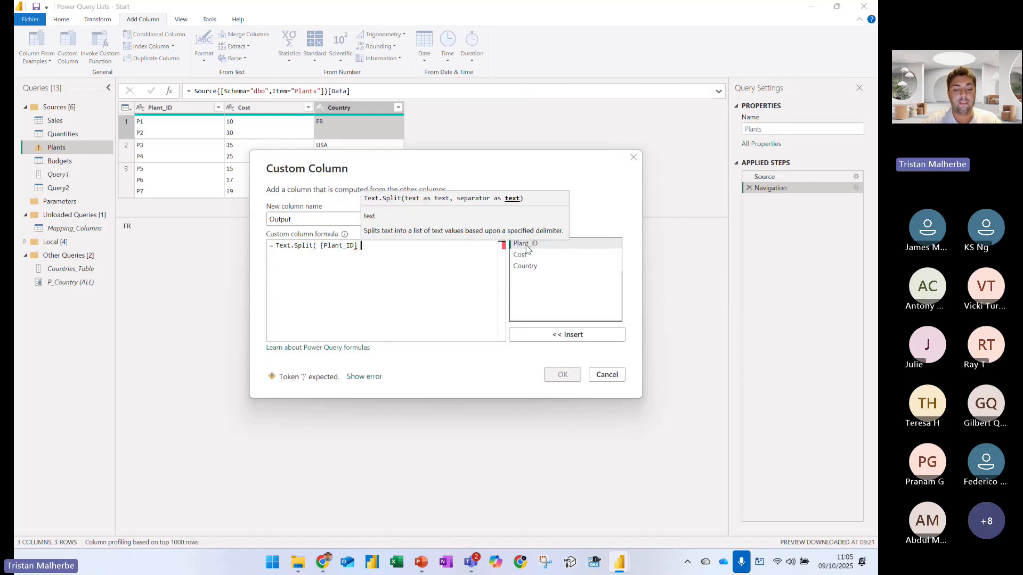
pyautogui.write('"')
pyautogui.write('#(lf')
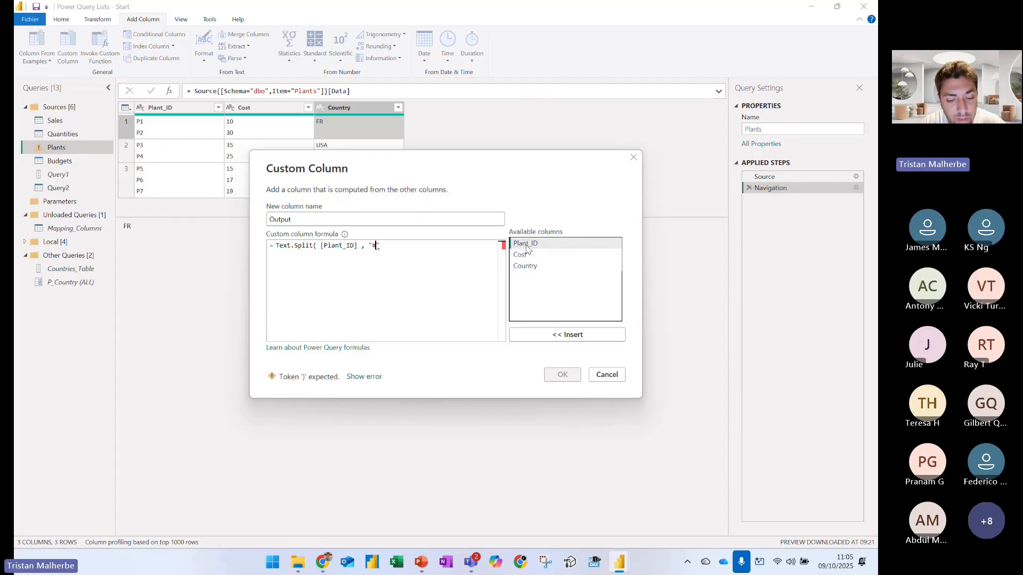
pyautogui.write(')')
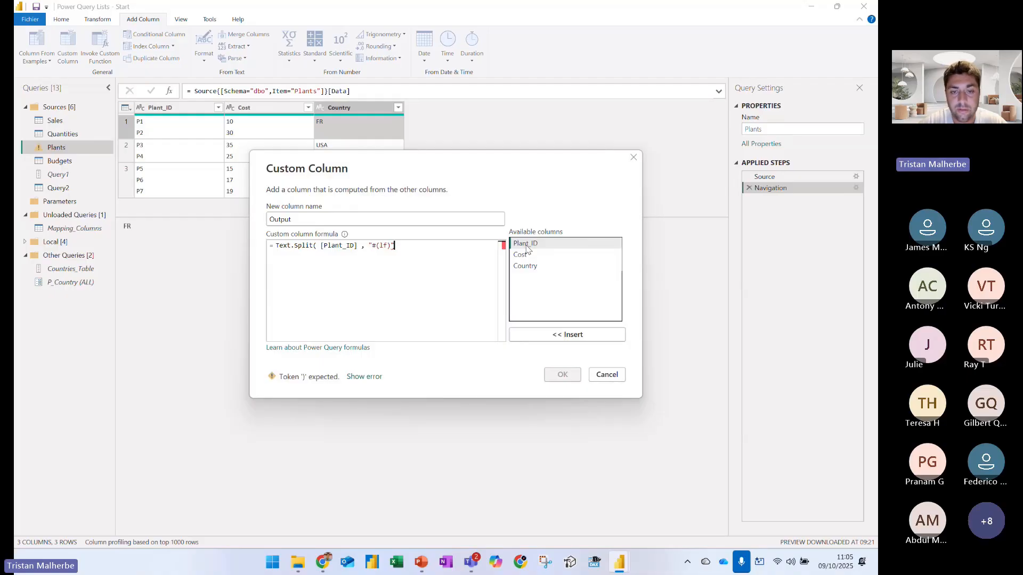
pyautogui.write(')')
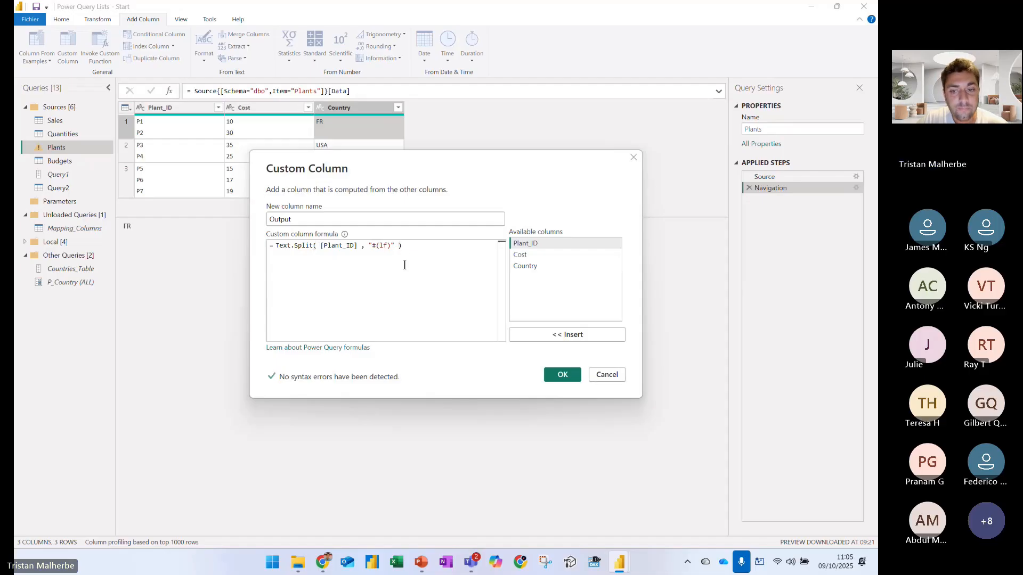
pyautogui.click(554, 374)
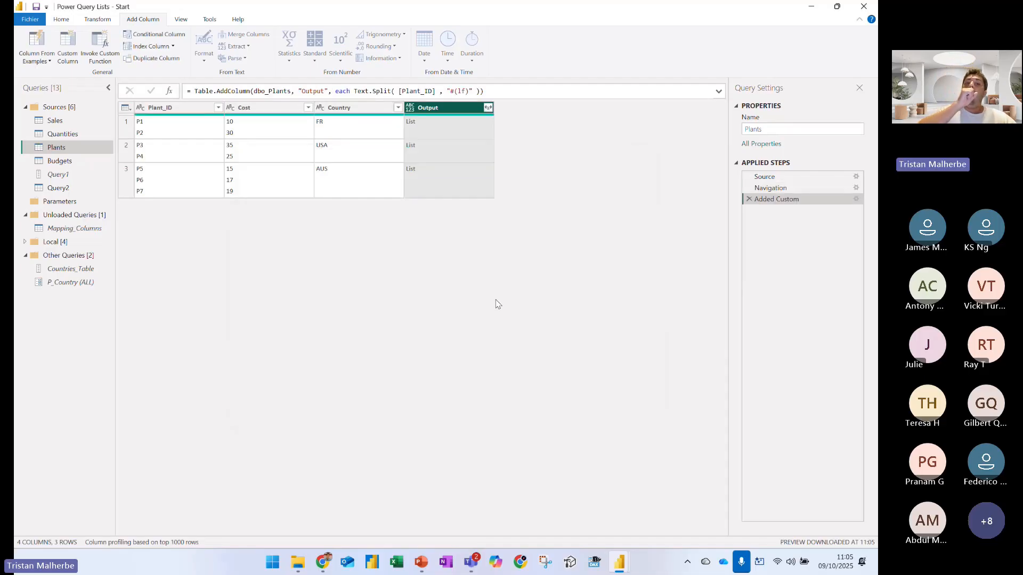
pyautogui.click(436, 125)
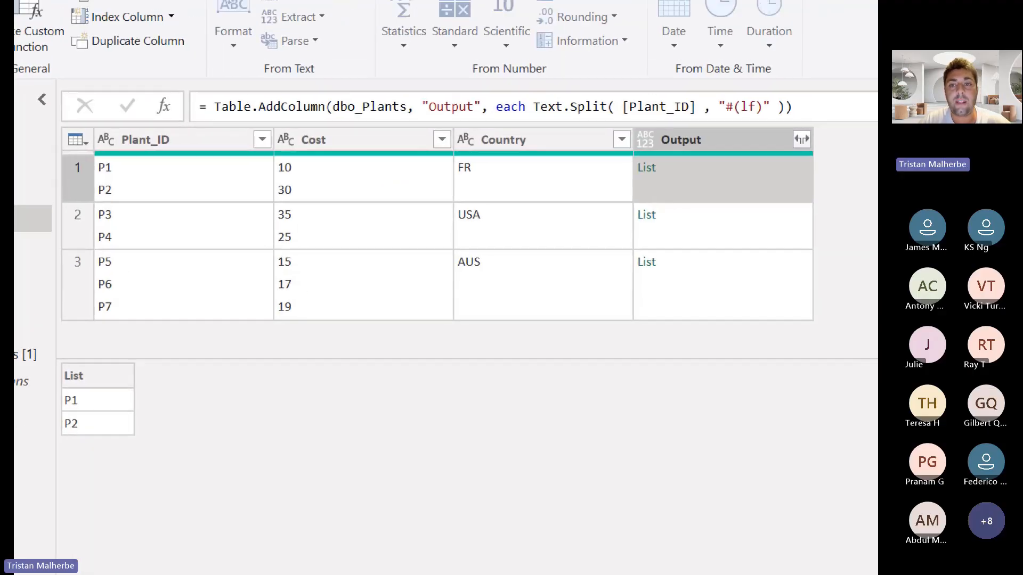
# Mark the line break between P1 and P2 and box the "#(lf)" separator in orange, and clear the annotations
pyautogui.moveTo(115, 187); pyautogui.dragTo(110, 233)
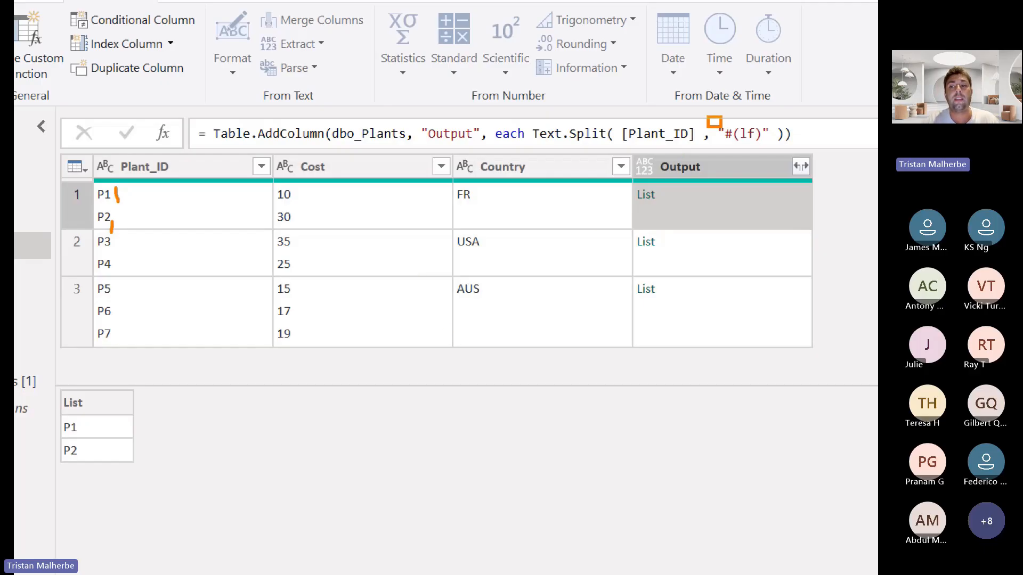
pyautogui.moveTo(707, 116); pyautogui.dragTo(775, 151)
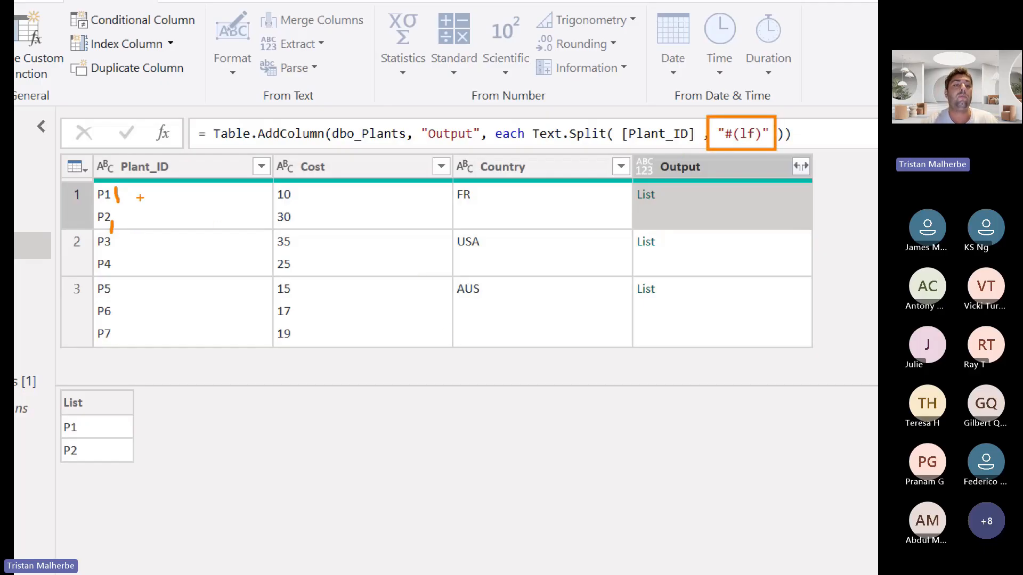
pyautogui.moveTo(139, 197); pyautogui.dragTo(132, 235)
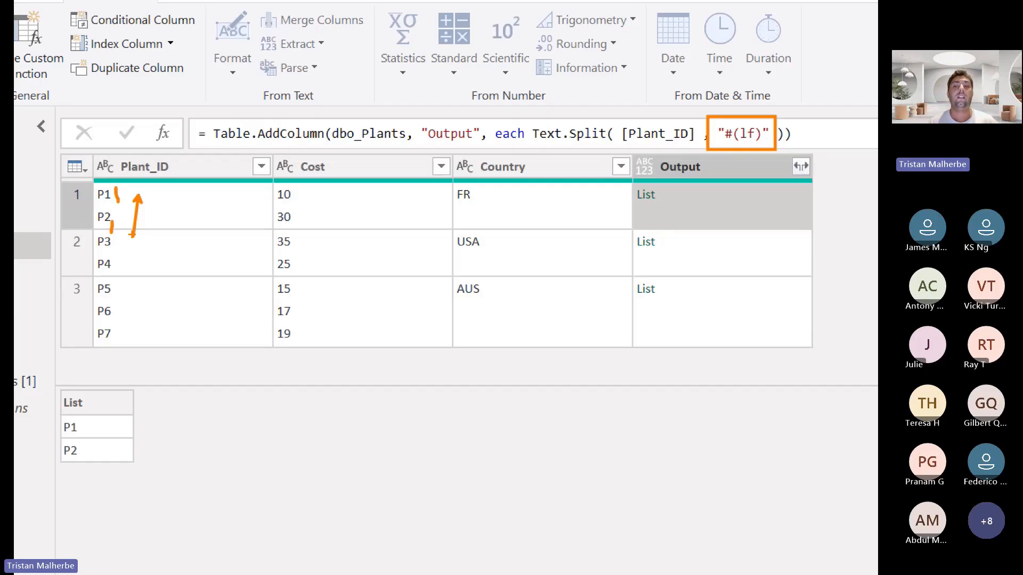
pyautogui.press('e')
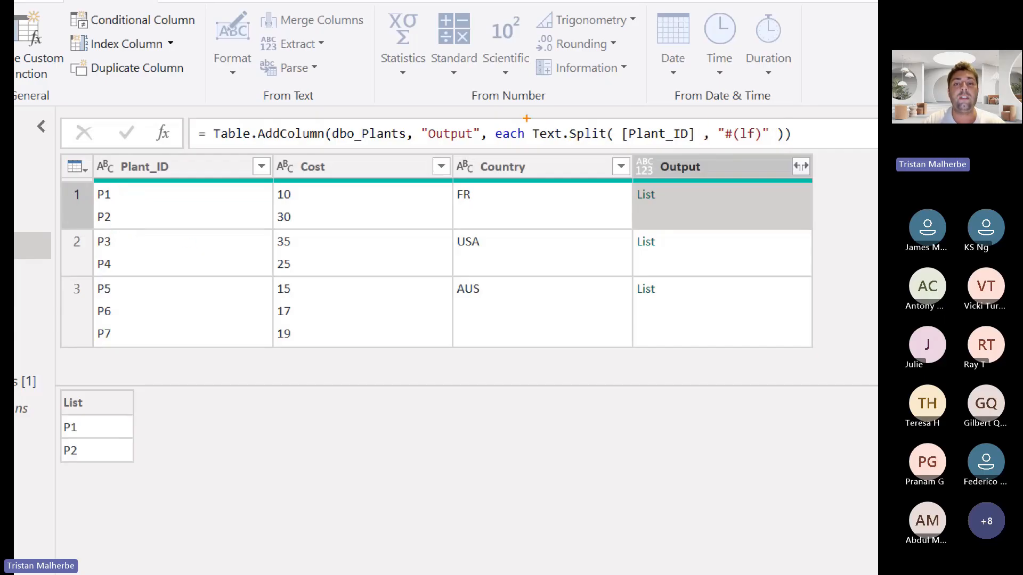
# Box the Text.Split expression in orange, point an arrow at it, and leave the annotation view
pyautogui.moveTo(526, 118); pyautogui.dragTo(796, 154)
pyautogui.moveTo(782, 113); pyautogui.dragTo(813, 78)
pyautogui.press('Escape')
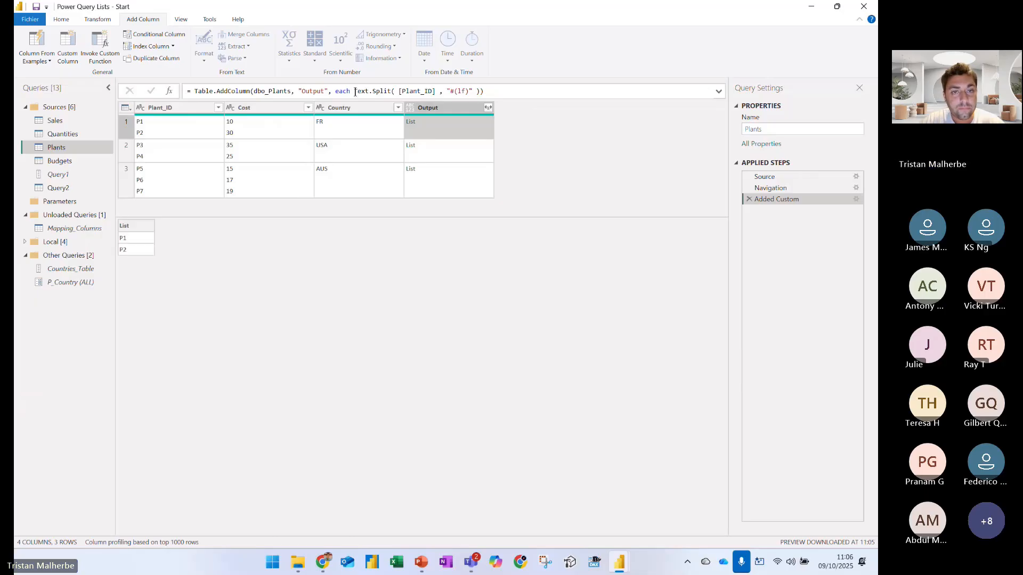
# Replace the Text.Split expression in the Output column's formula with the function prefix "Lines."
pyautogui.moveTo(354, 91); pyautogui.dragTo(489, 92)
pyautogui.write('L')
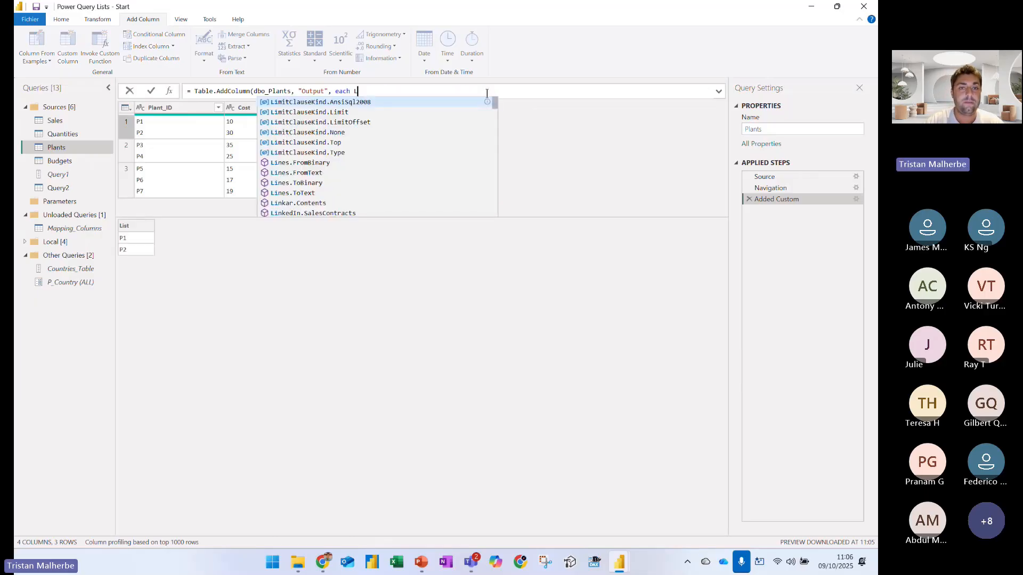
pyautogui.write('ines.')
pyautogui.press('Escape')
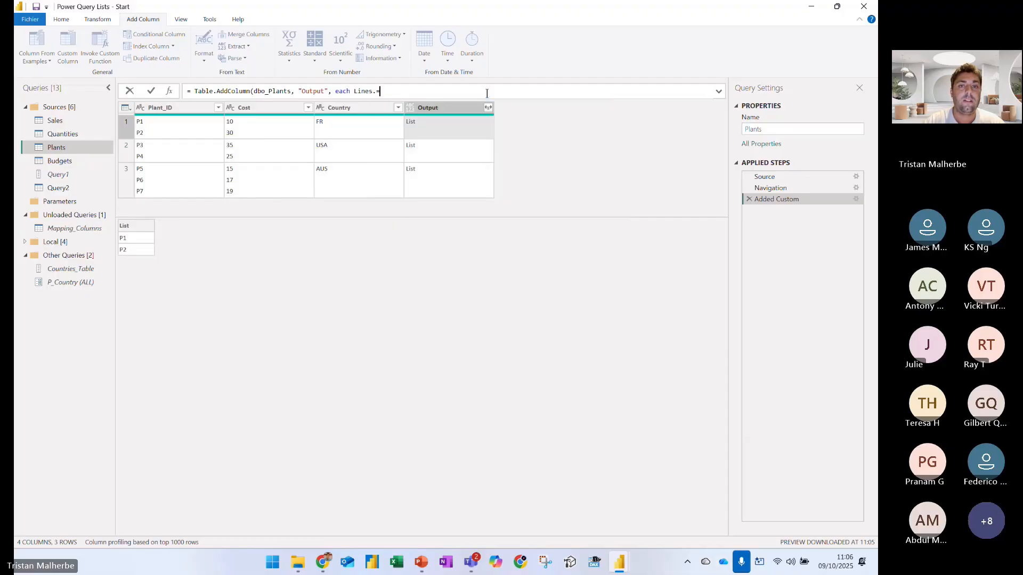
pyautogui.write('ToText')
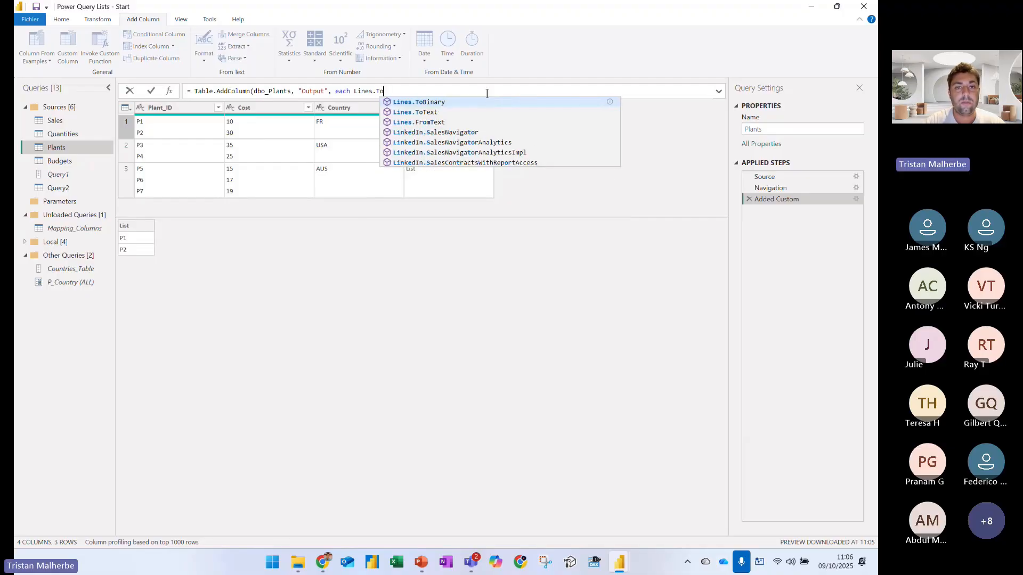
pyautogui.press('BackSpace')
pyautogui.press('BackSpace')
pyautogui.press('BackSpace')
pyautogui.press('BackSpace')
pyautogui.press('BackSpace')
pyautogui.press('BackSpace')
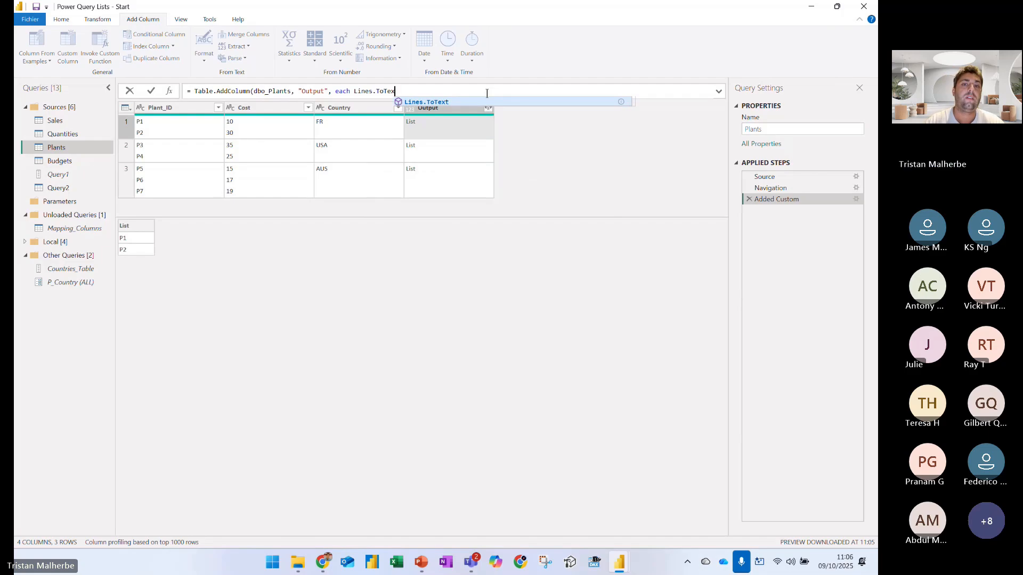
# Complete the Output column's expression as Lines.FromText([Plant_ID]), apply it, and preview the first row's list
pyautogui.write('From')
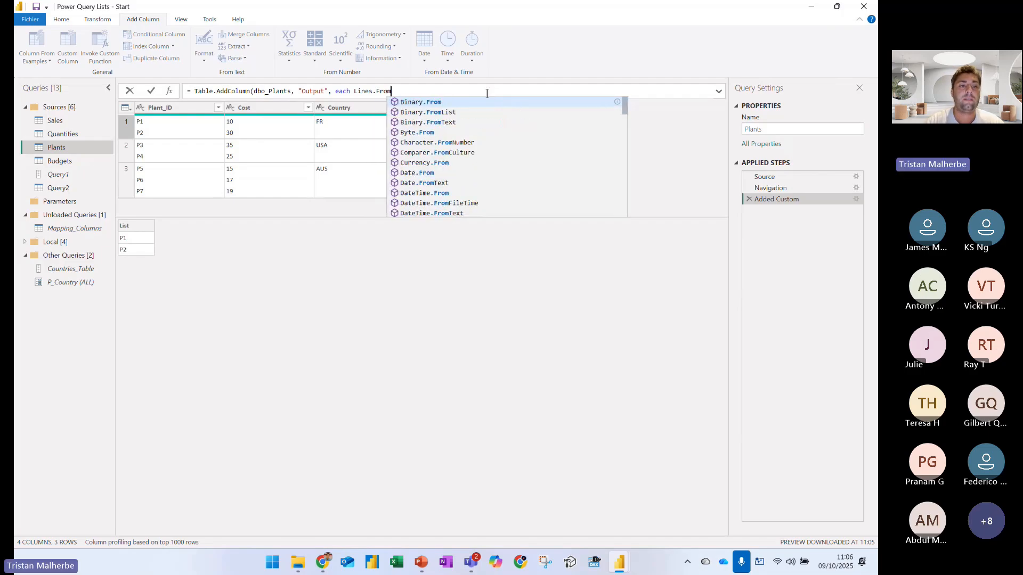
pyautogui.write('Text(')
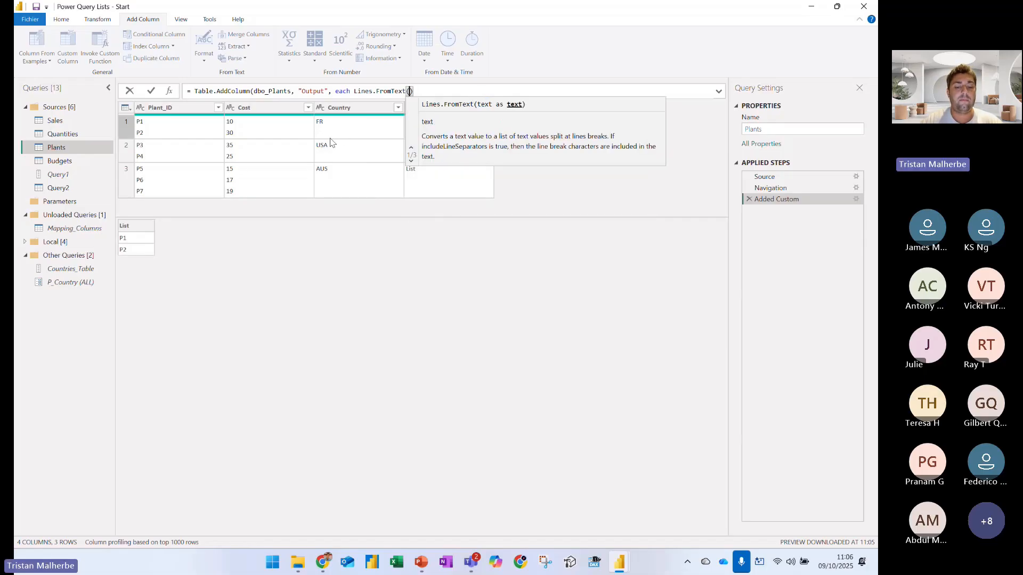
pyautogui.write('[Plant')
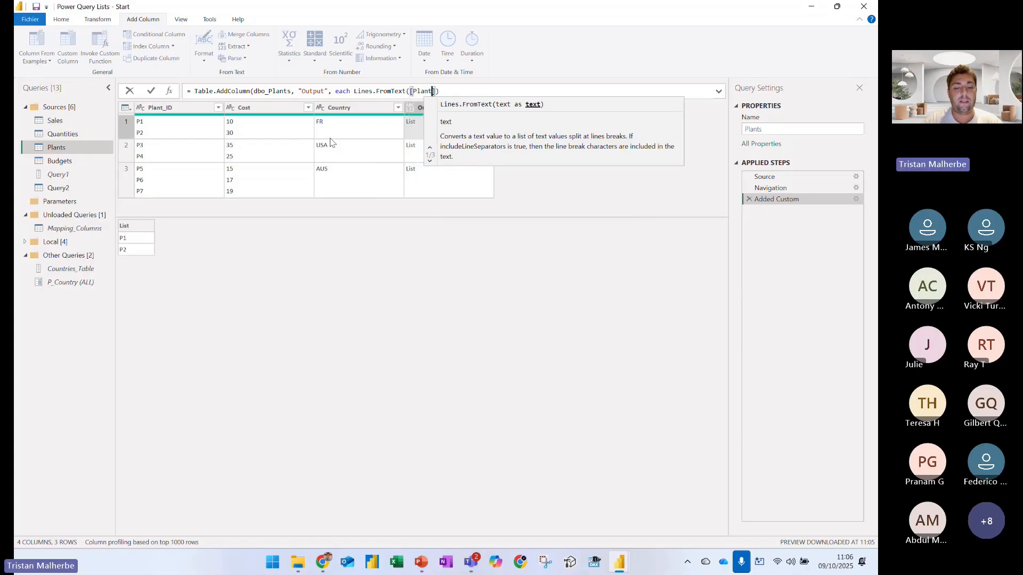
pyautogui.write('_ID])')
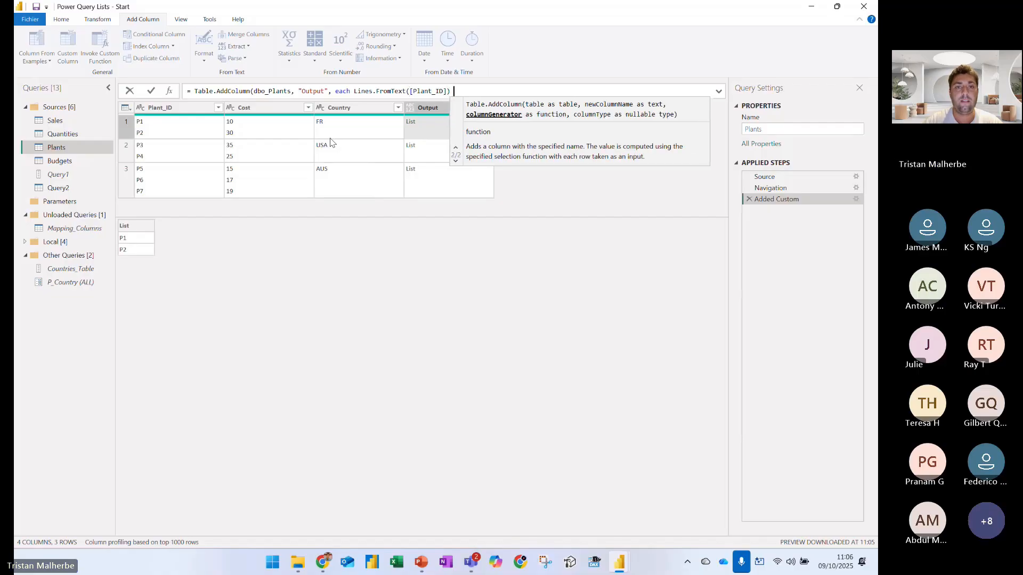
pyautogui.press('Return')
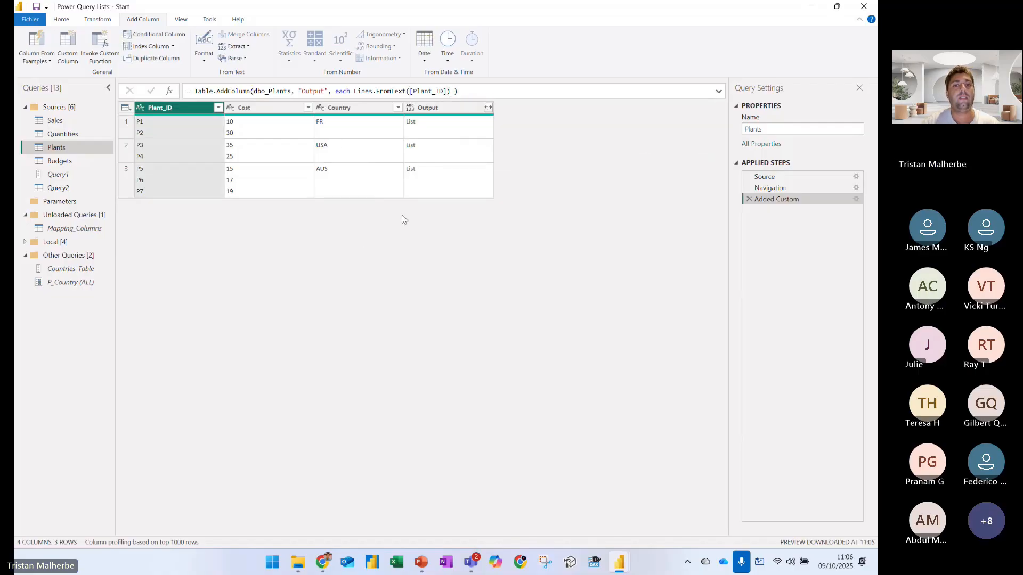
pyautogui.click(448, 130)
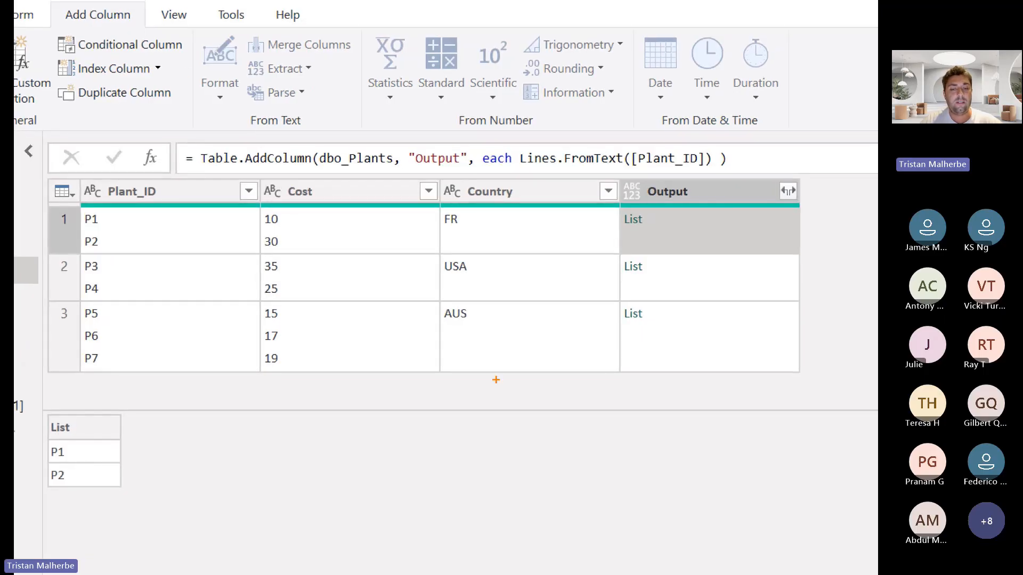
# Annotate Lines.FromText with a red vertical arrow and the red text Text.Split( [Plant ID) , "#(lf)" ) below the table
pyautogui.press('r')
pyautogui.moveTo(530, 429); pyautogui.dragTo(552, 168)
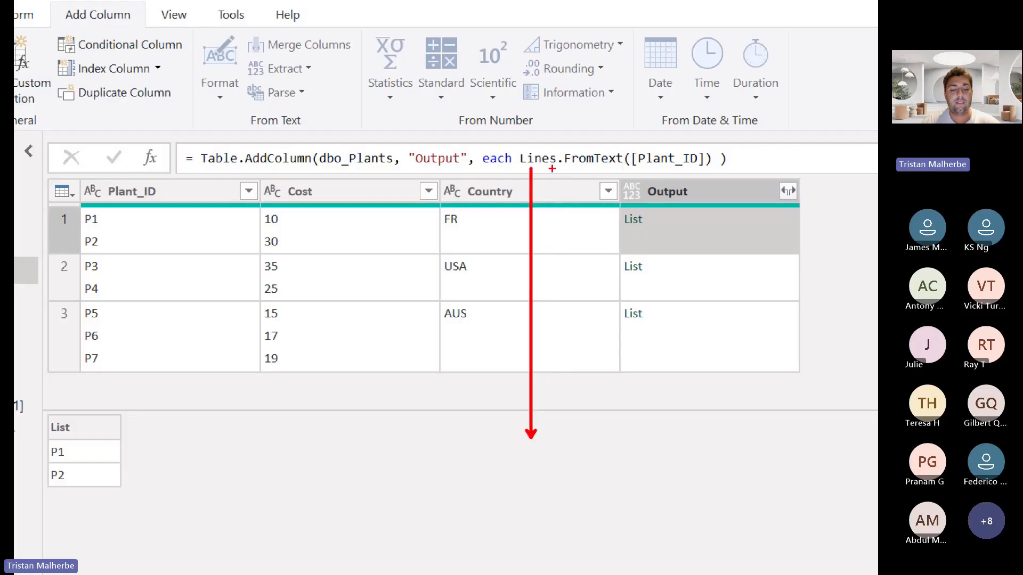
pyautogui.write('tText')
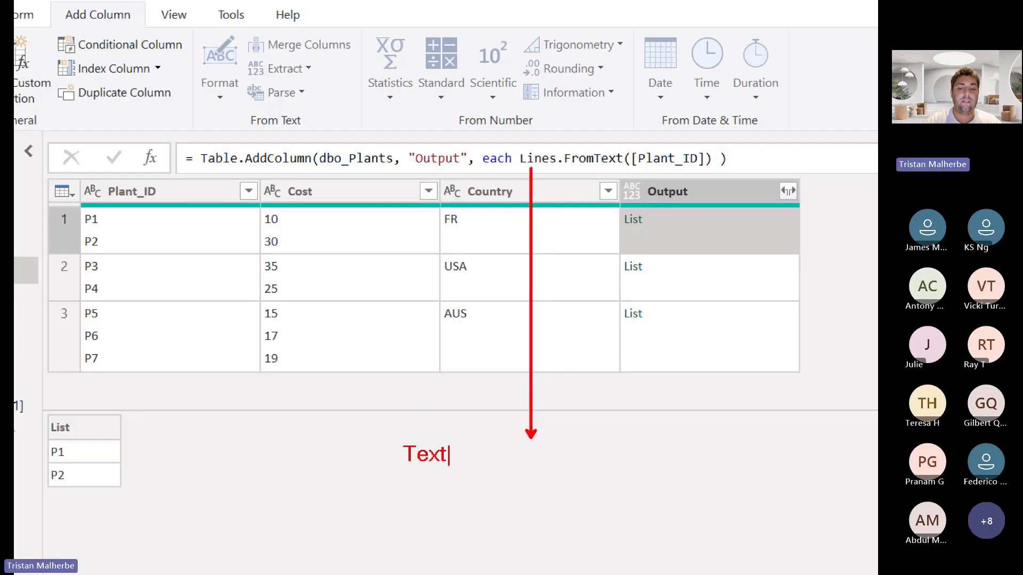
pyautogui.write('.Split( [P')
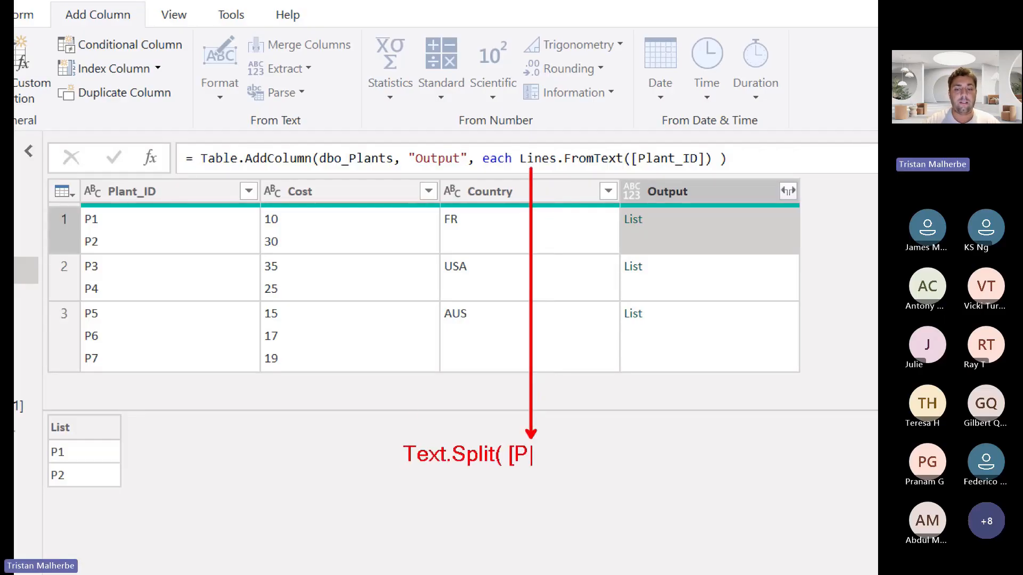
pyautogui.write('lant ID) ,')
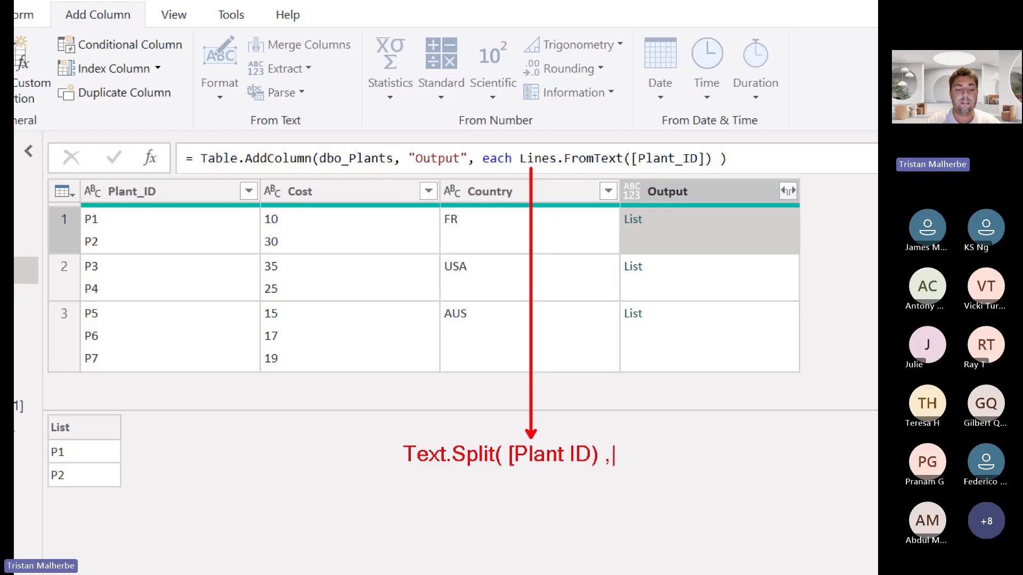
pyautogui.write(' ",')
pyautogui.press('BackSpace')
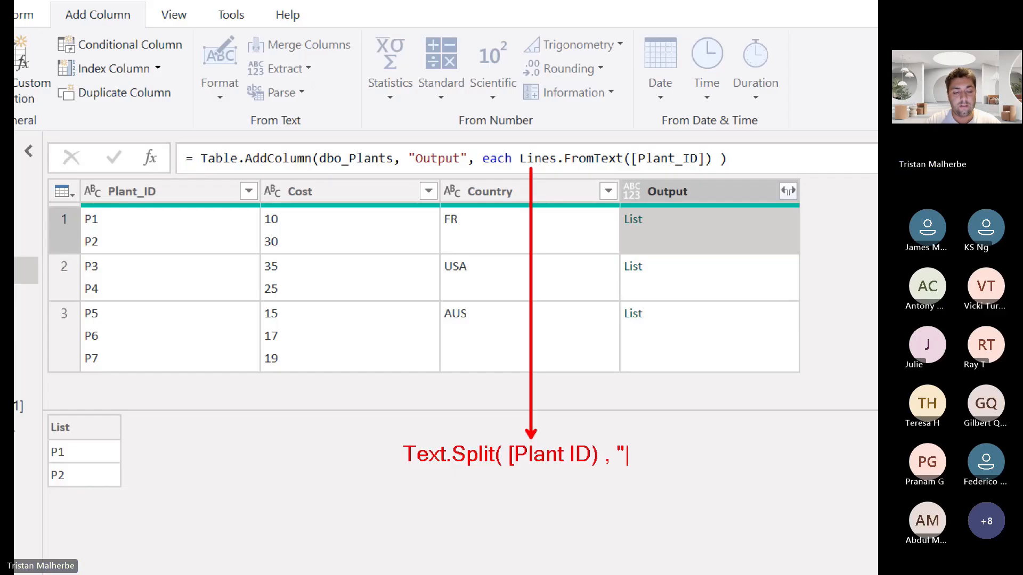
pyautogui.write('#(lf')
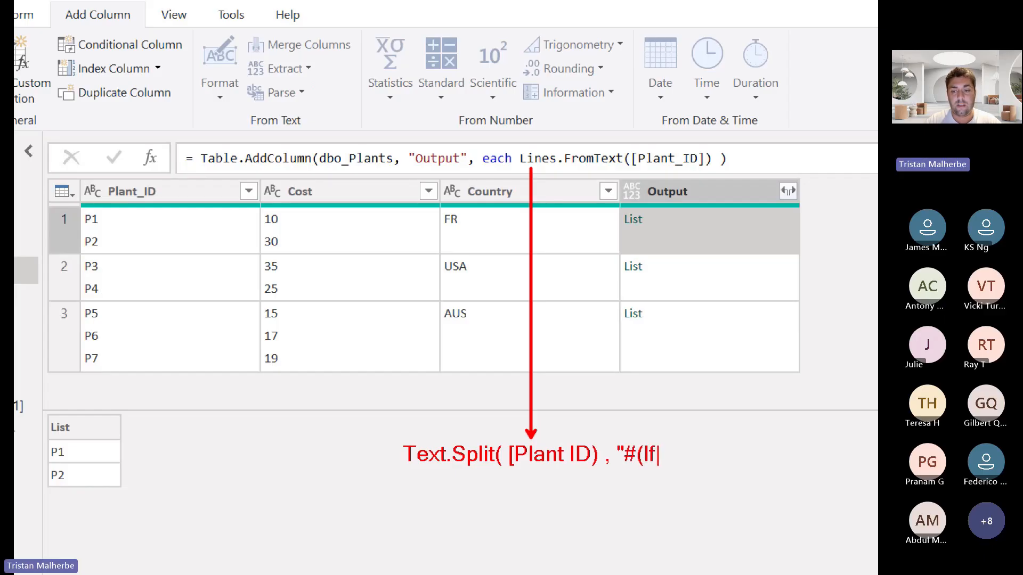
pyautogui.write(')" )')
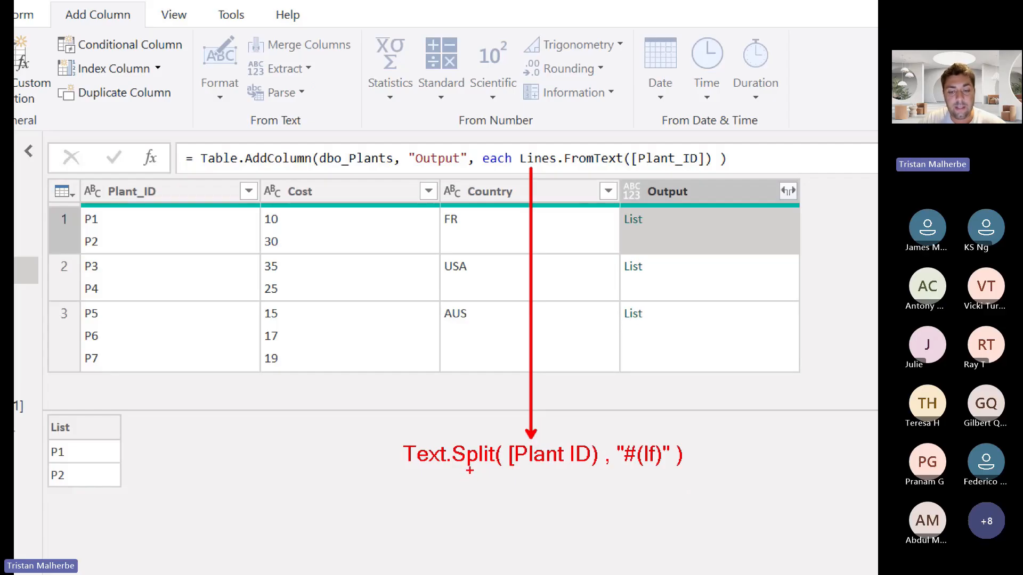
# Underline Text.Split and lf, box "#(lf)" and the Lines.FromText([Plant_ID]) expression in blue, and leave the annotation view
pyautogui.moveTo(413, 470); pyautogui.dragTo(490, 472)
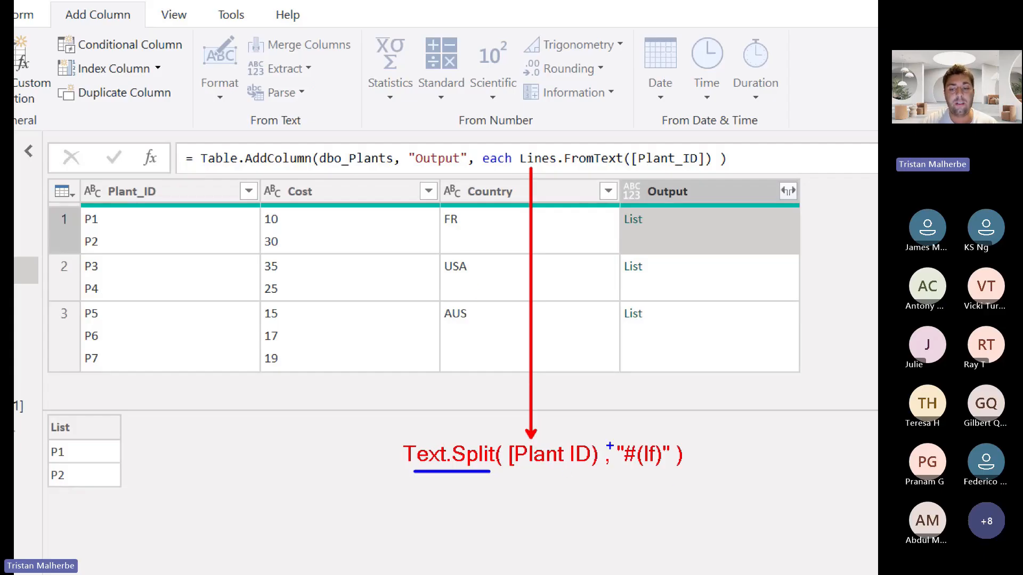
pyautogui.moveTo(609, 438)
pyautogui.mouseDown()
pyautogui.moveTo(608, 471)
pyautogui.moveTo(667, 480)
pyautogui.moveTo(679, 442)
pyautogui.moveTo(595, 441)
pyautogui.mouseUp()
pyautogui.moveTo(514, 153)
pyautogui.mouseDown()
pyautogui.moveTo(701, 176)
pyautogui.moveTo(605, 116)
pyautogui.moveTo(525, 127)
pyautogui.mouseUp()
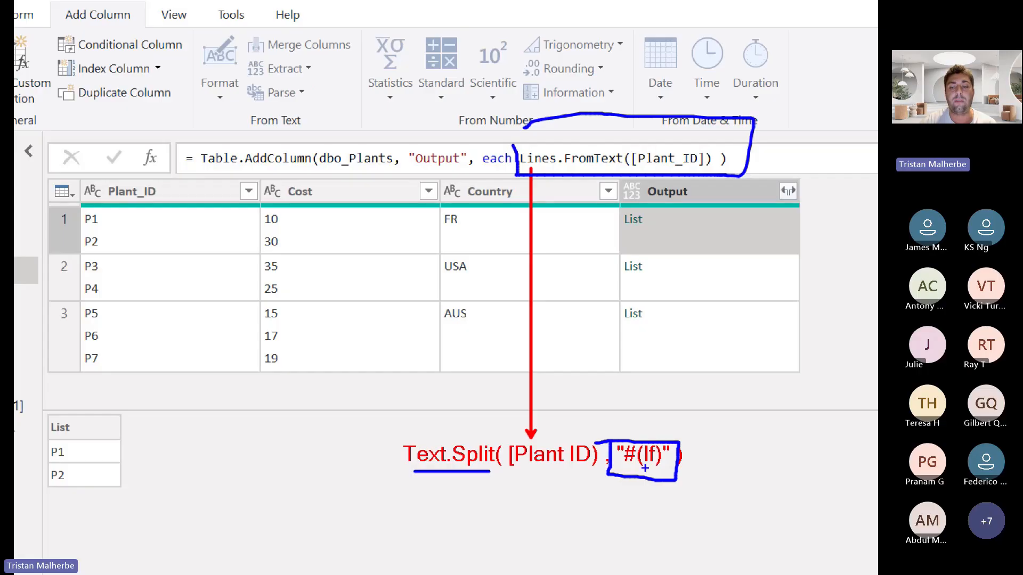
pyautogui.moveTo(636, 468); pyautogui.dragTo(653, 467)
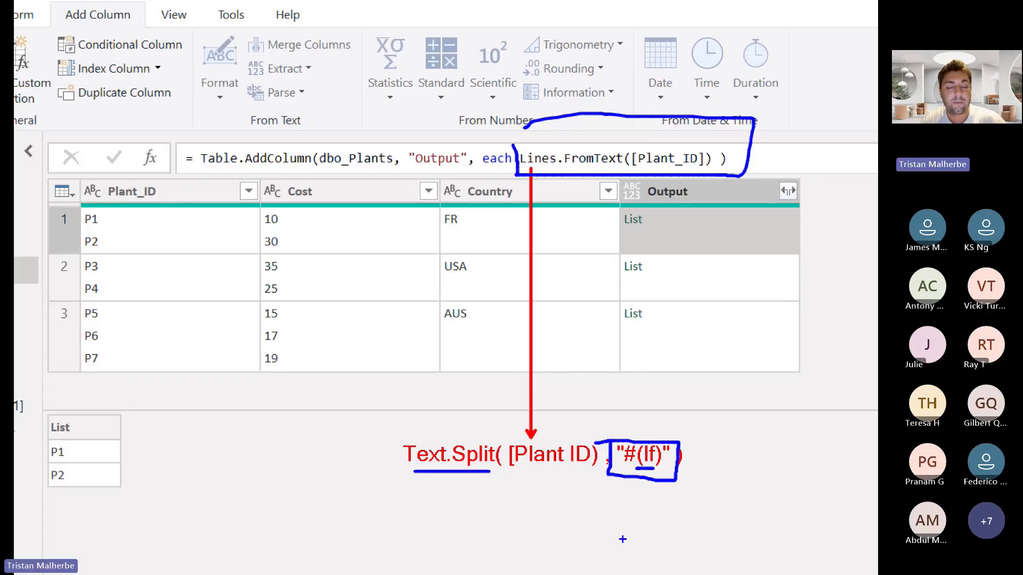
pyautogui.press('Escape')
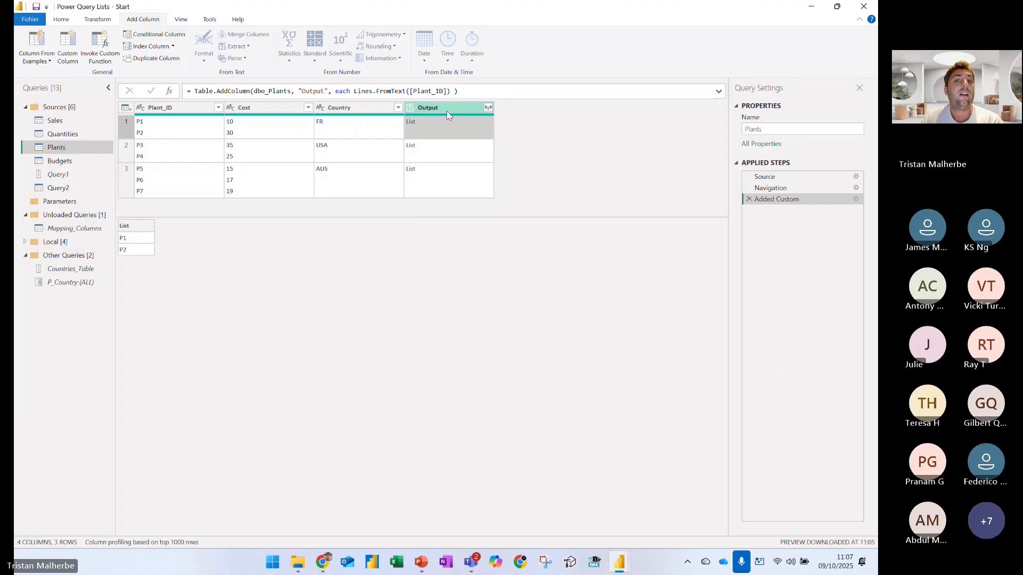
# Box the P1/10 and P2/30 value pairs of the first row in blue
pyautogui.click(353, 91)
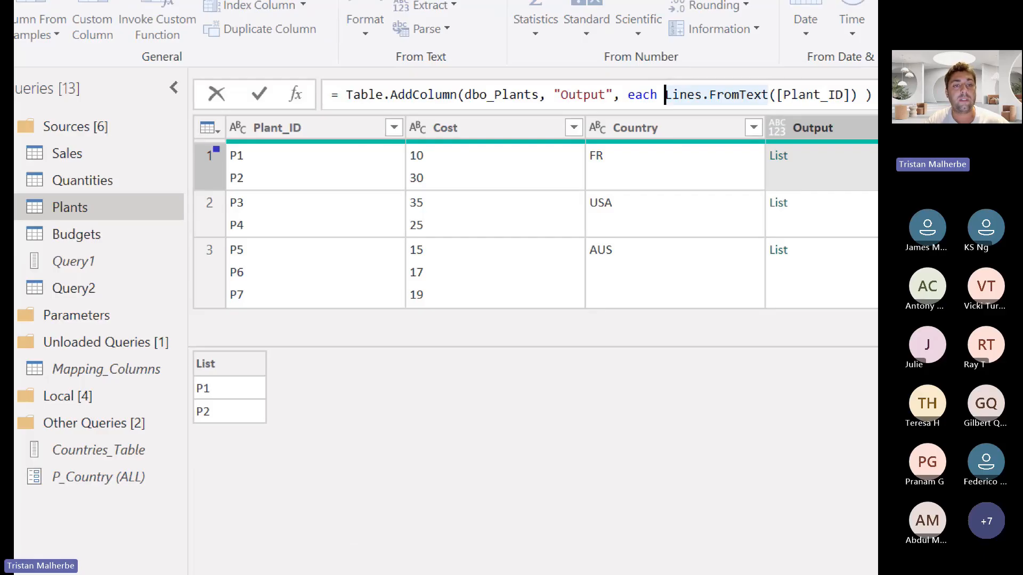
pyautogui.moveTo(128, 120); pyautogui.dragTo(246, 129)
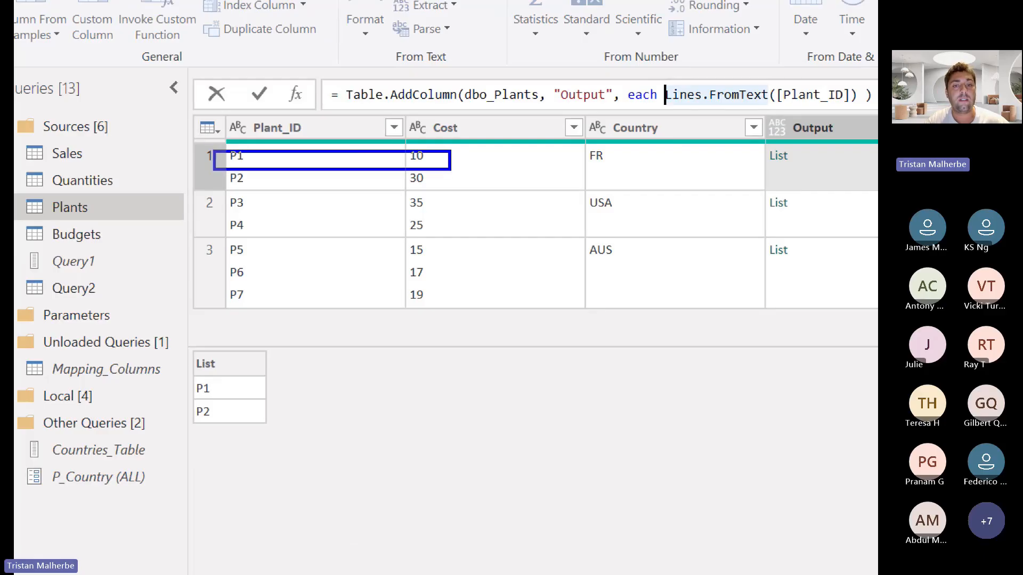
pyautogui.moveTo(221, 169); pyautogui.dragTo(450, 192)
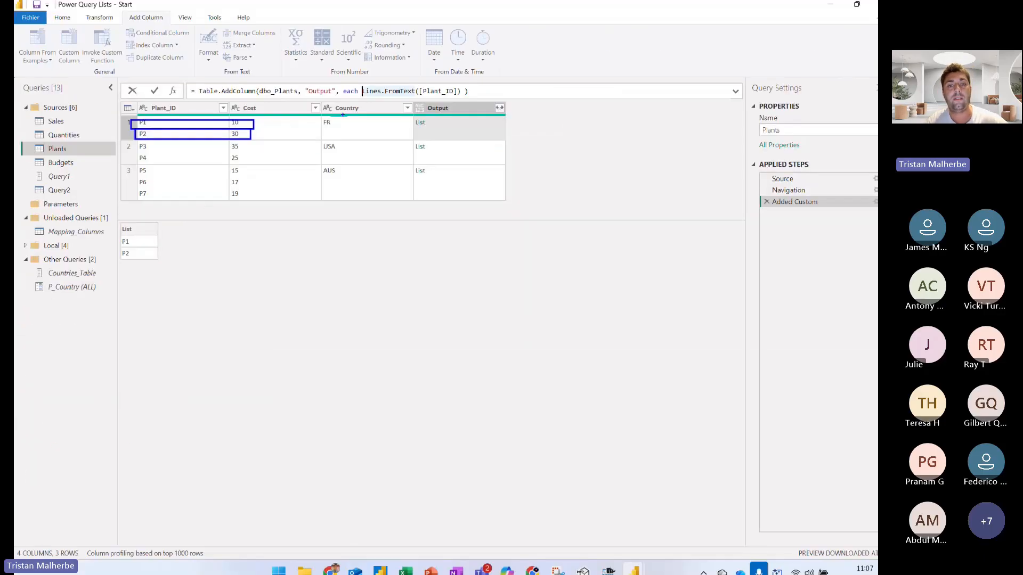
# Nest Lines.FromText([Plant_ID] ) as the first list inside Table.FromColumns ( { in the Output column's formula
pyautogui.write('Table')
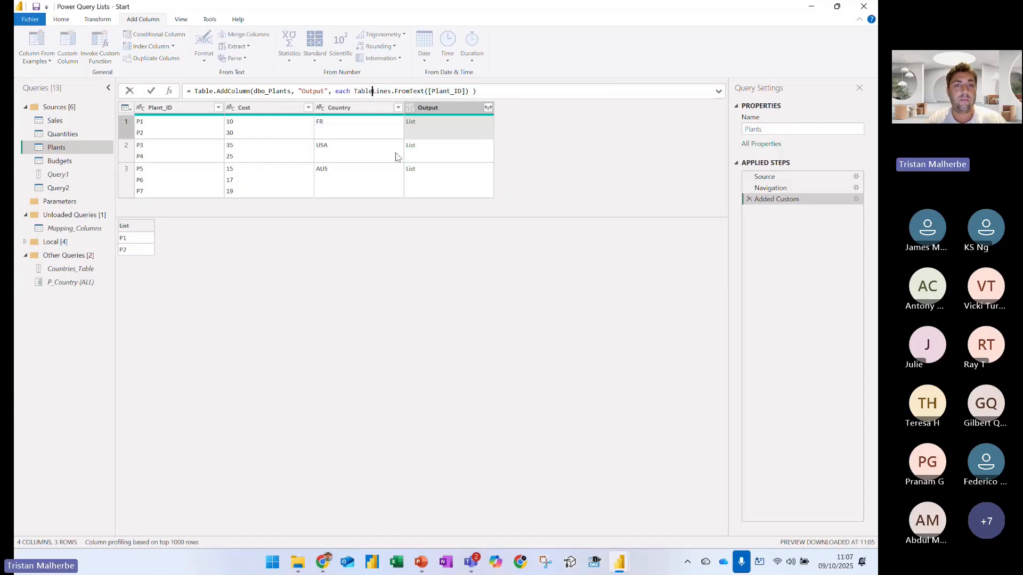
pyautogui.write('.From')
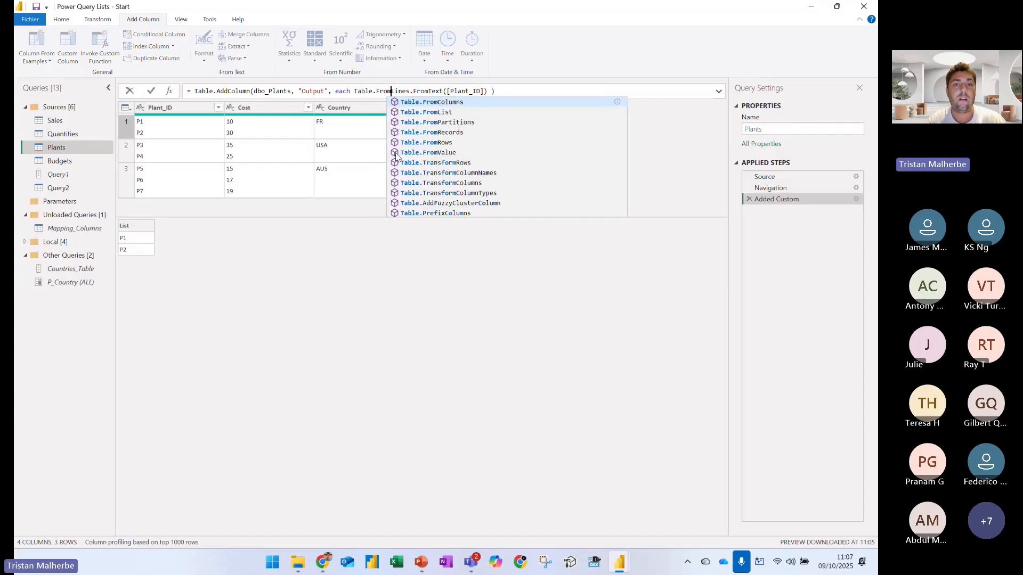
pyautogui.write('Columns ( ')
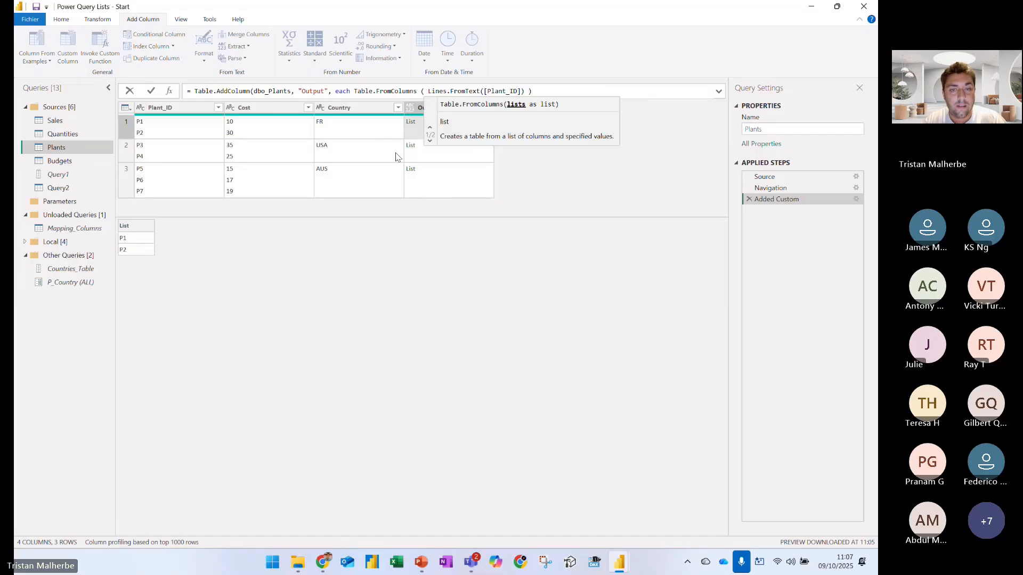
pyautogui.write('{')
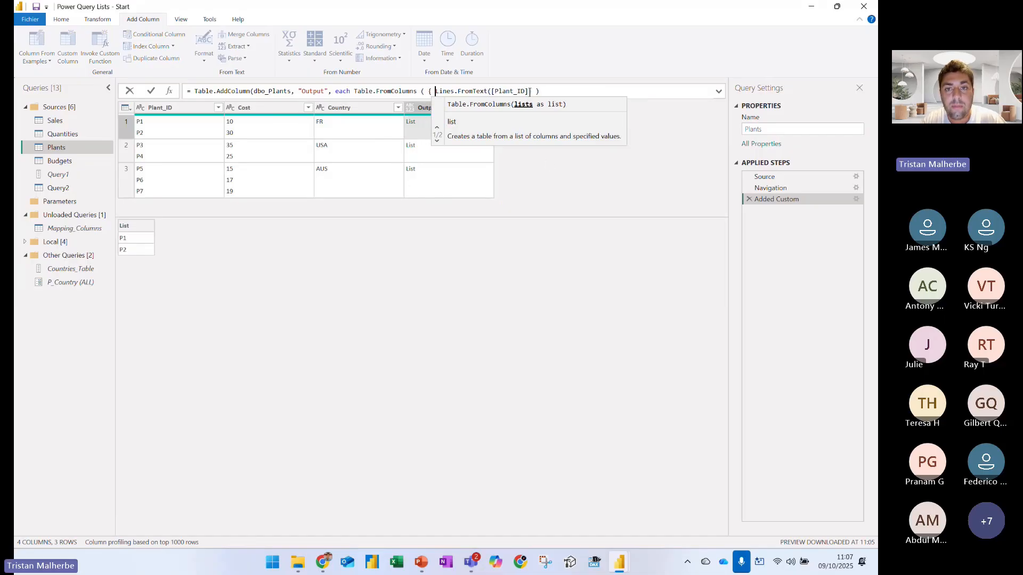
pyautogui.click(554, 91)
pyautogui.press('BackSpace')
pyautogui.press('BackSpace')
pyautogui.press('BackSpace')
pyautogui.write('Lines.FromText([Plant_ID]')
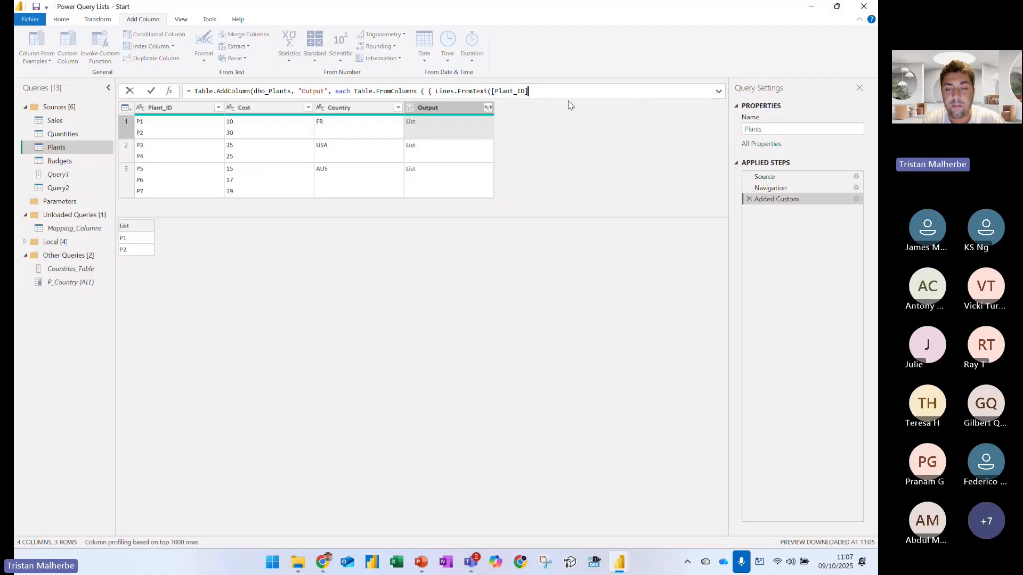
pyautogui.write(' ) ')
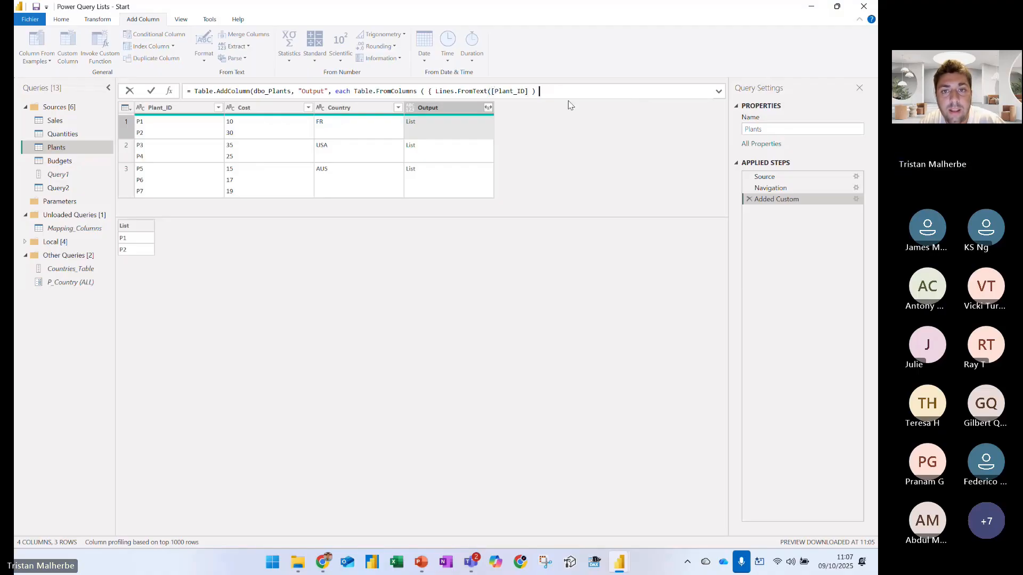
pyautogui.write(',')
pyautogui.write(' Lines.FromT')
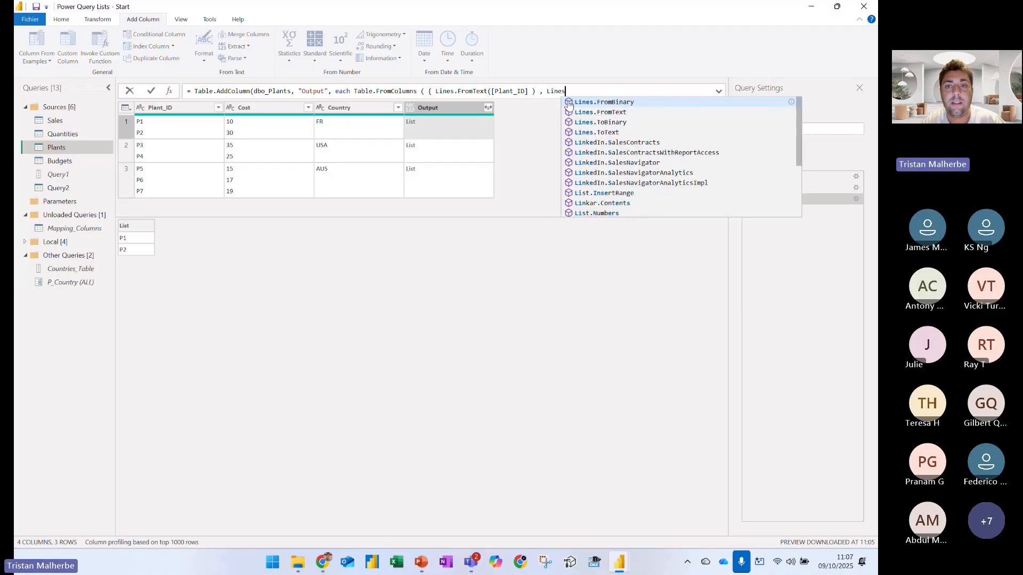
pyautogui.write('ext(')
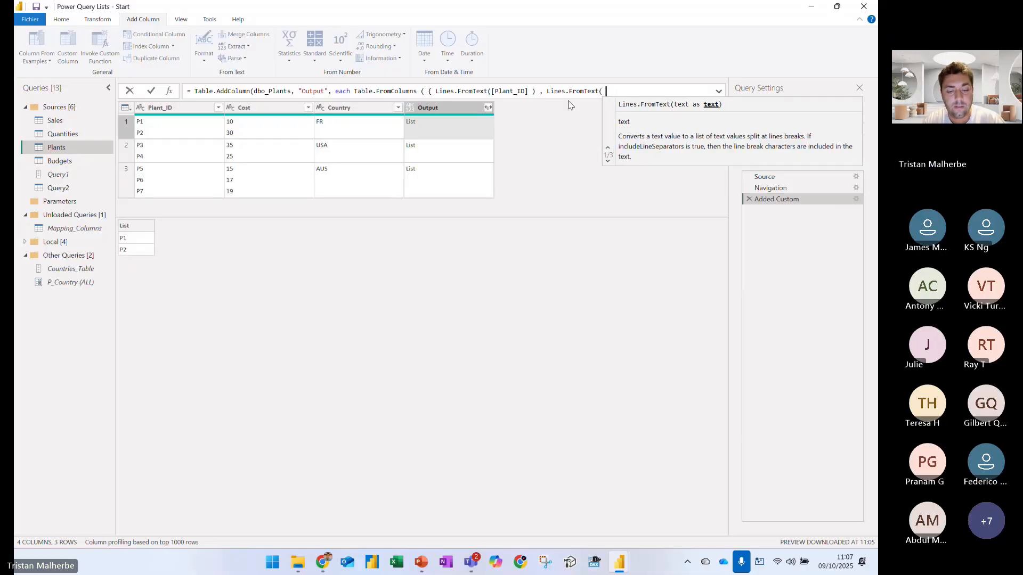
pyautogui.write(' [Cost]')
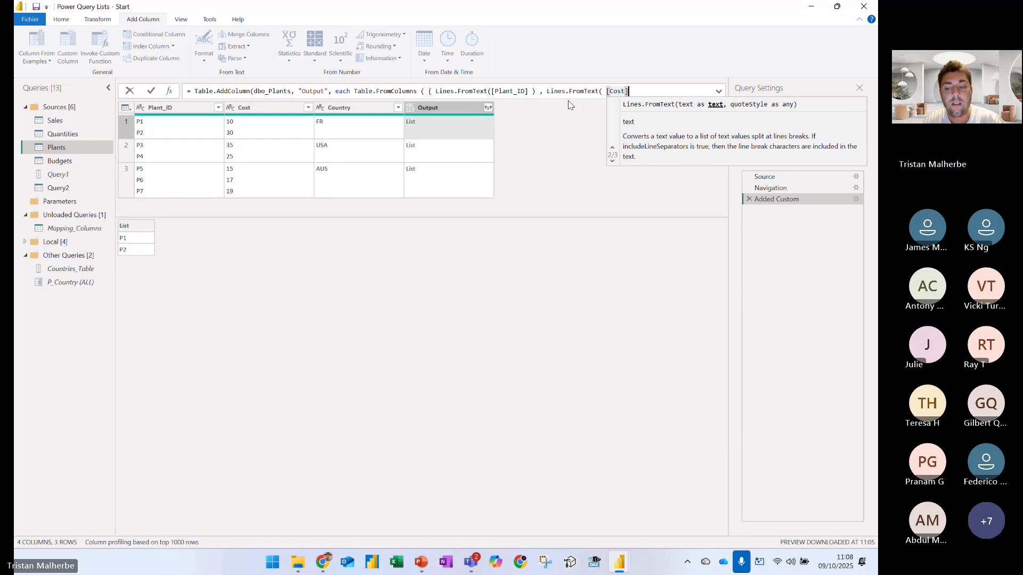
pyautogui.write(' ) } ) ')
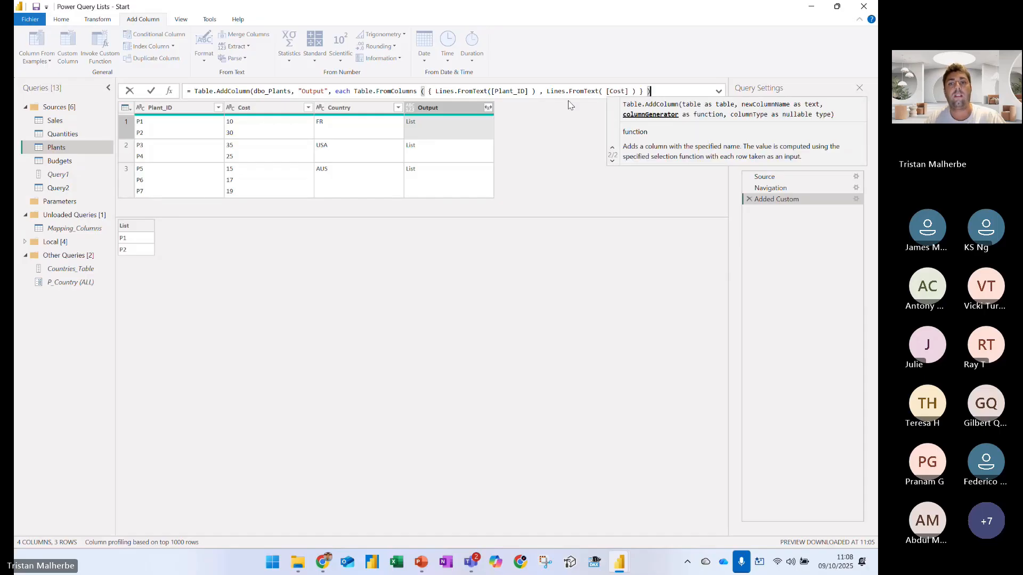
pyautogui.write(')')
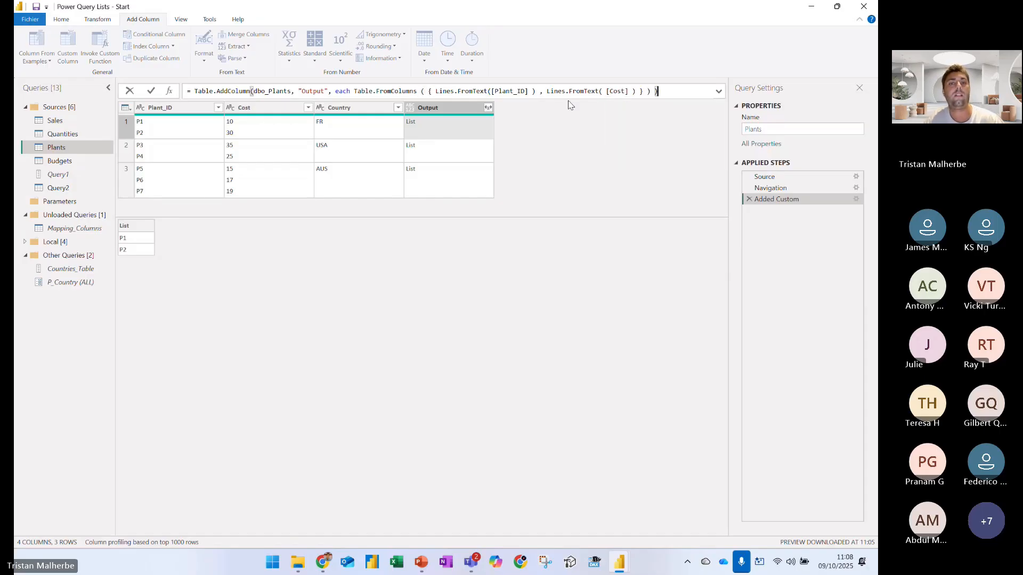
# Add Lines.FromText( [Cost] ) as the second list, close the Table.FromColumns expression, and apply the formula
pyautogui.click(151, 92)
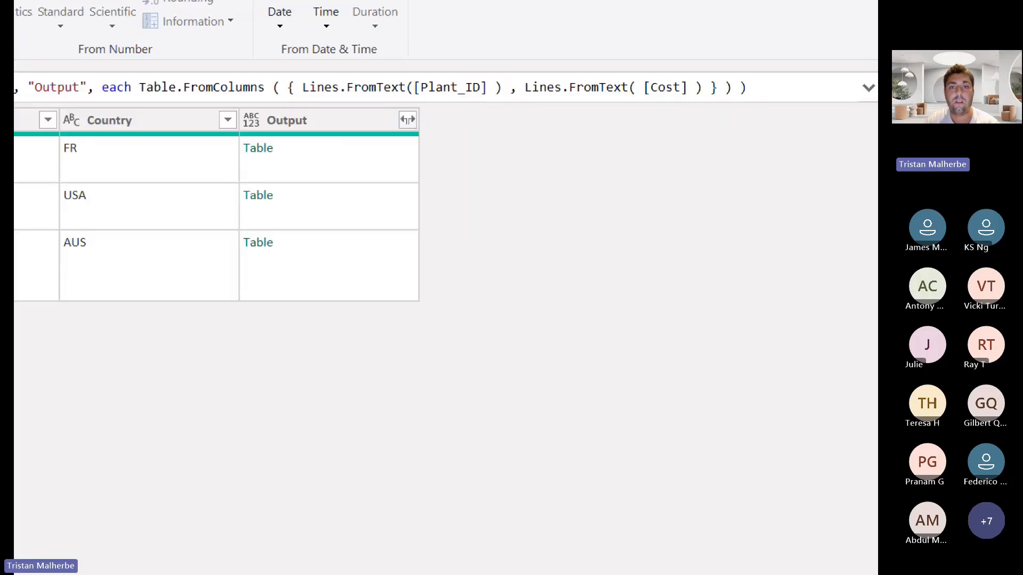
# Underline the Plant_ID and Cost Lines.FromText calls in blue and leave the annotation view
pyautogui.moveTo(330, 101)
pyautogui.mouseDown()
pyautogui.moveTo(329, 111)
pyautogui.moveTo(425, 115)
pyautogui.mouseUp()
pyautogui.moveTo(391, 166); pyautogui.dragTo(396, 154)
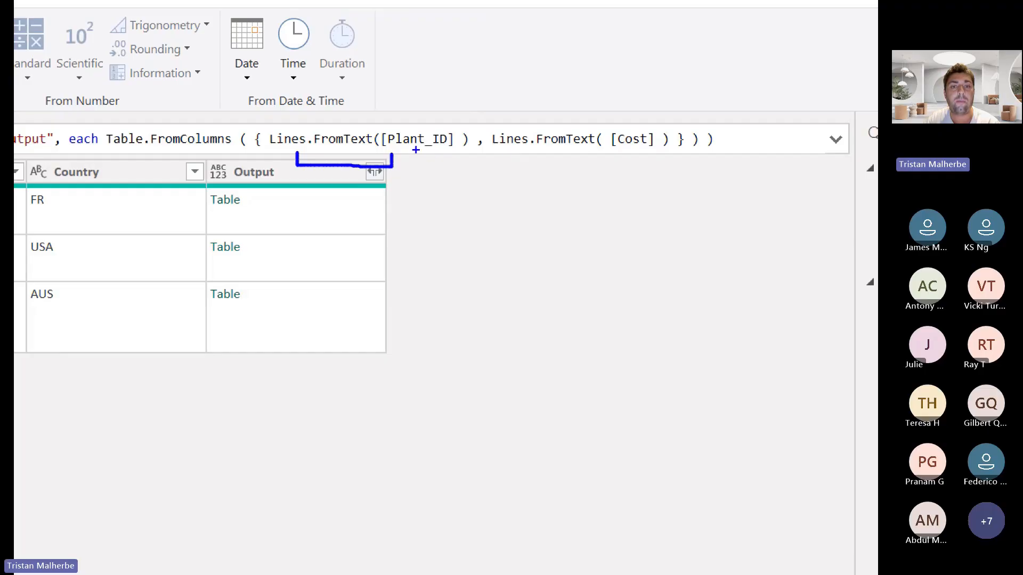
pyautogui.moveTo(580, 149)
pyautogui.mouseDown()
pyautogui.moveTo(628, 165)
pyautogui.moveTo(646, 150)
pyautogui.mouseUp()
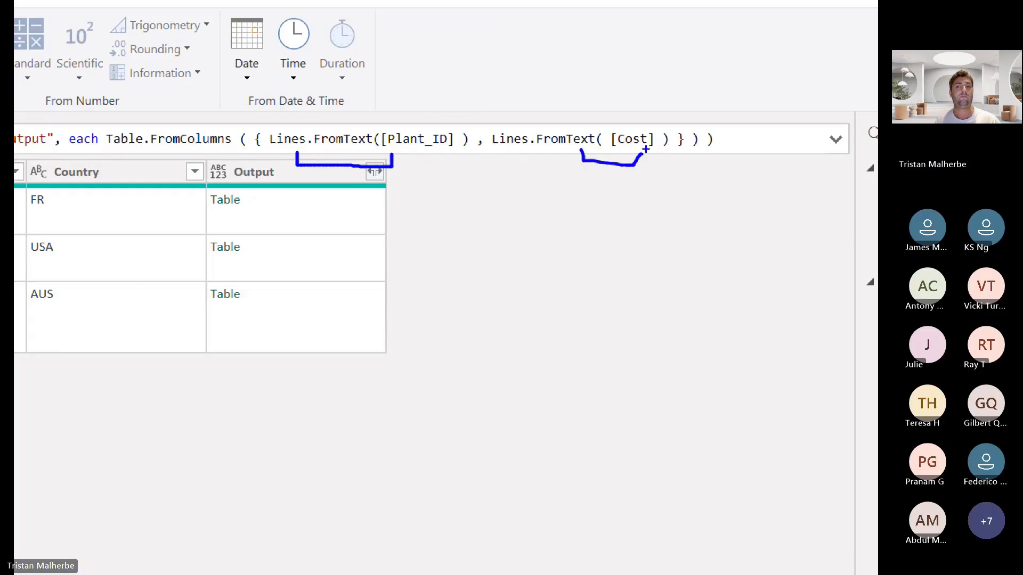
pyautogui.press('Escape')
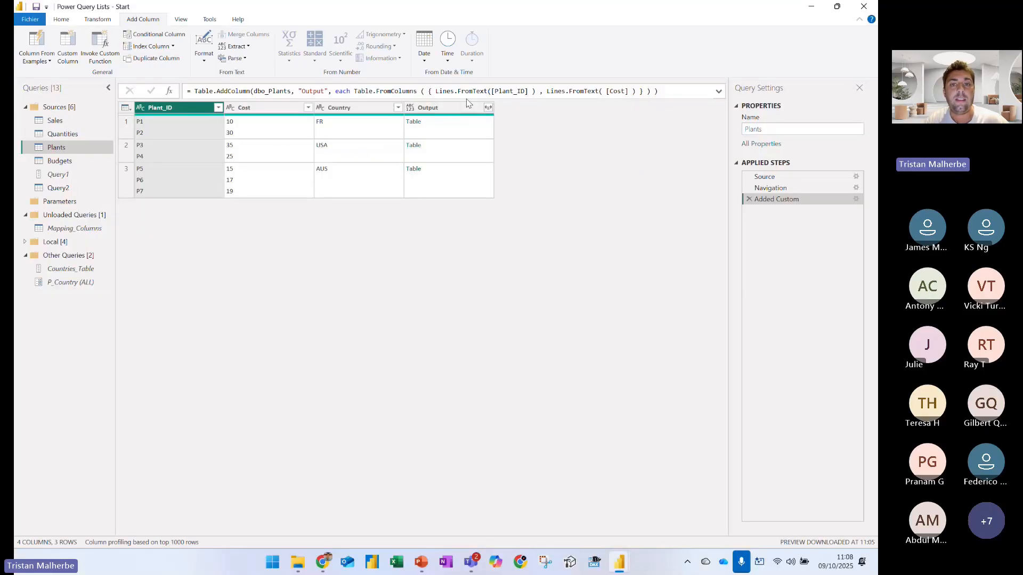
# Box both Lines.FromText calls together in blue, underline the first row's Table value, and leave the annotation view
pyautogui.hotkey('ctrl', '1')
pyautogui.click(468, 84)
pyautogui.moveTo(391, 83)
pyautogui.mouseDown()
pyautogui.moveTo(787, 130)
pyautogui.moveTo(799, 119)
pyautogui.moveTo(790, 116)
pyautogui.mouseUp()
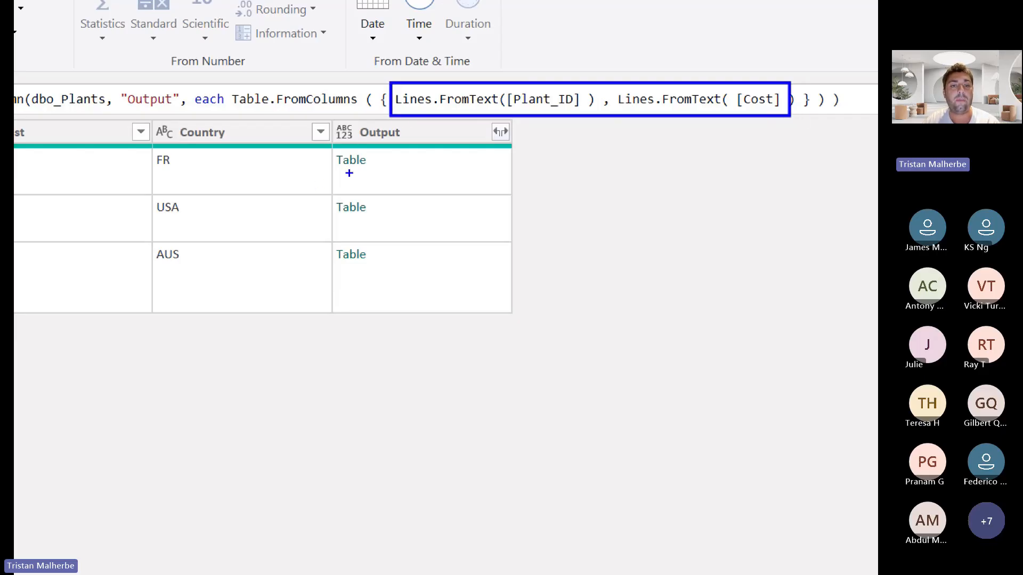
pyautogui.moveTo(344, 172); pyautogui.dragTo(396, 172)
pyautogui.press('Escape')
# Preview the first row's Output table and mark its Table value, both preview rows, and the row's Plant_ID values in blue
pyautogui.click(448, 170)
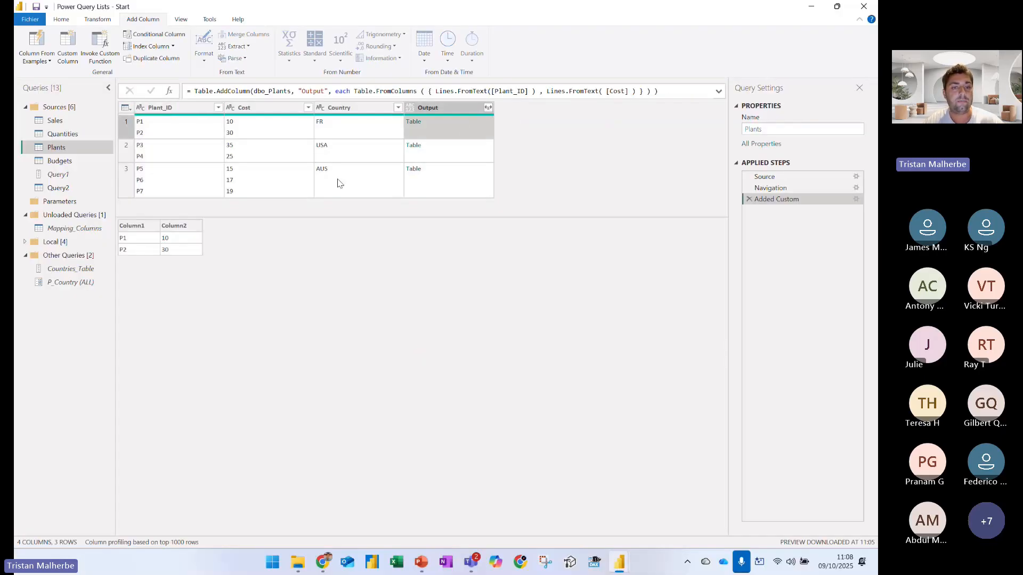
pyautogui.moveTo(347, 208); pyautogui.dragTo(347, 204)
pyautogui.hotkey('ctrl', '1')
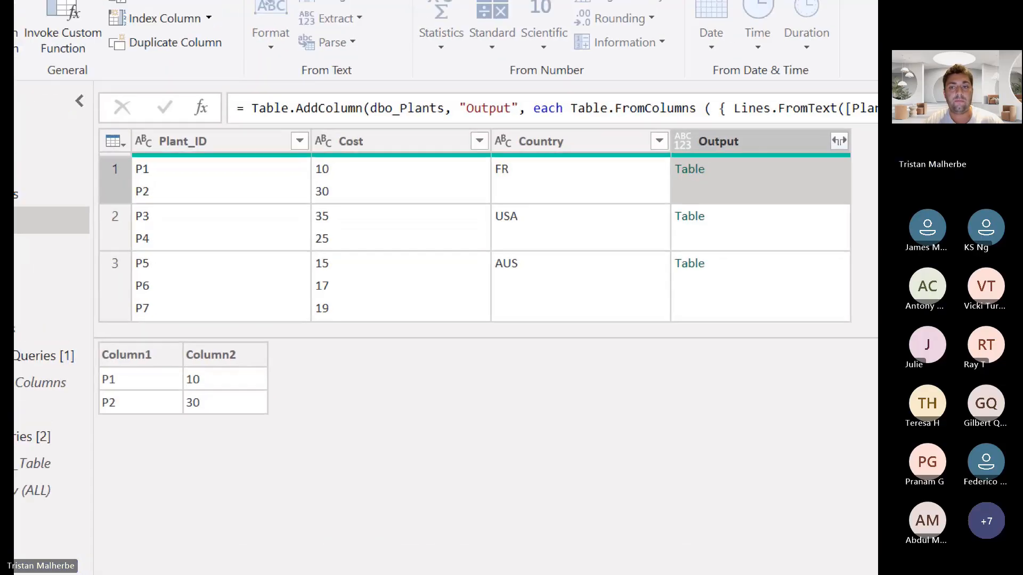
pyautogui.click(747, 281)
pyautogui.moveTo(686, 199); pyautogui.dragTo(712, 193)
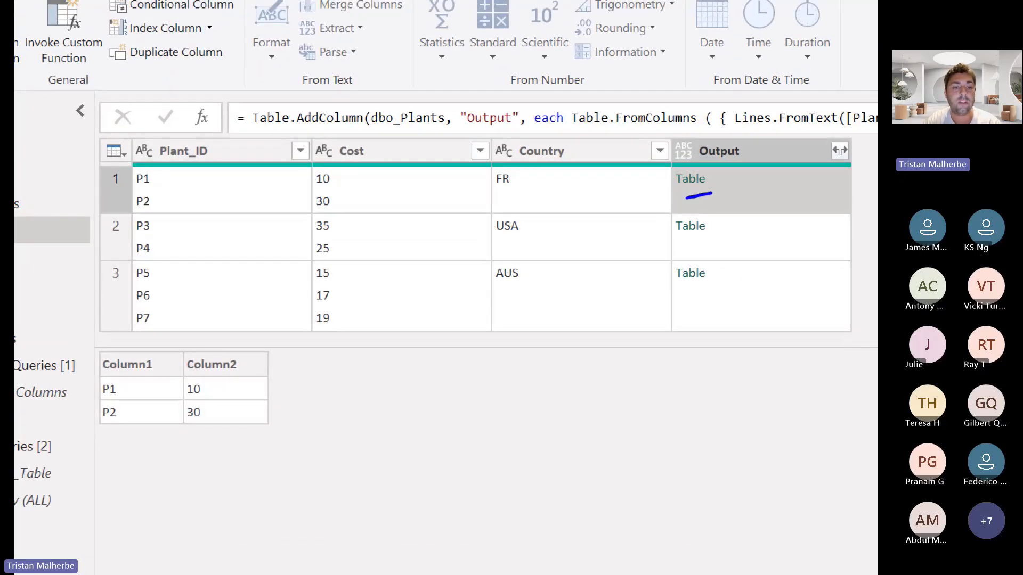
pyautogui.moveTo(91, 373)
pyautogui.mouseDown()
pyautogui.moveTo(92, 392)
pyautogui.moveTo(148, 404)
pyautogui.moveTo(248, 394)
pyautogui.moveTo(162, 376)
pyautogui.moveTo(97, 377)
pyautogui.moveTo(99, 423)
pyautogui.moveTo(234, 423)
pyautogui.moveTo(176, 397)
pyautogui.moveTo(100, 398)
pyautogui.mouseUp()
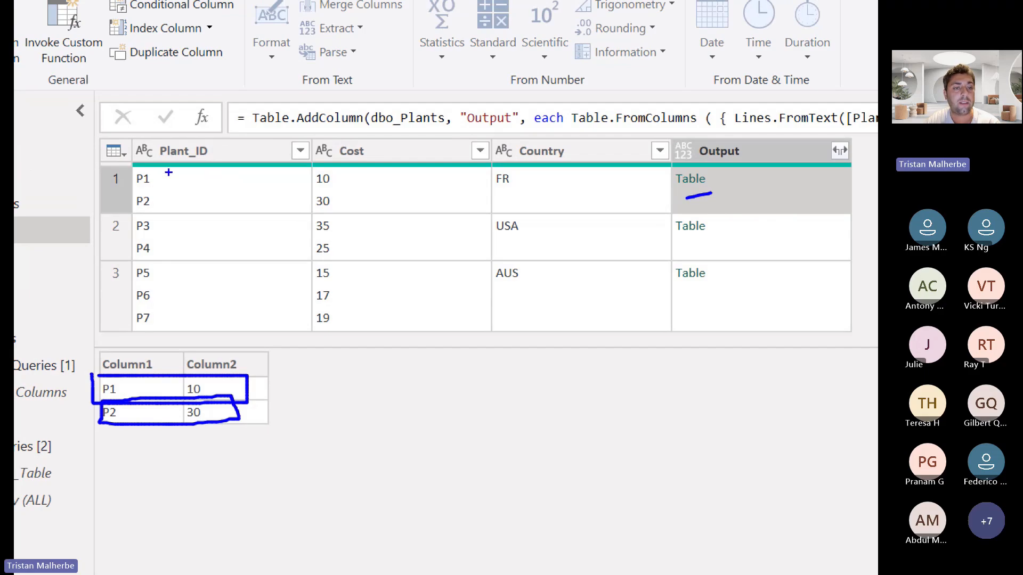
pyautogui.moveTo(155, 171)
pyautogui.mouseDown()
pyautogui.moveTo(178, 213)
pyautogui.moveTo(158, 213)
pyautogui.mouseUp()
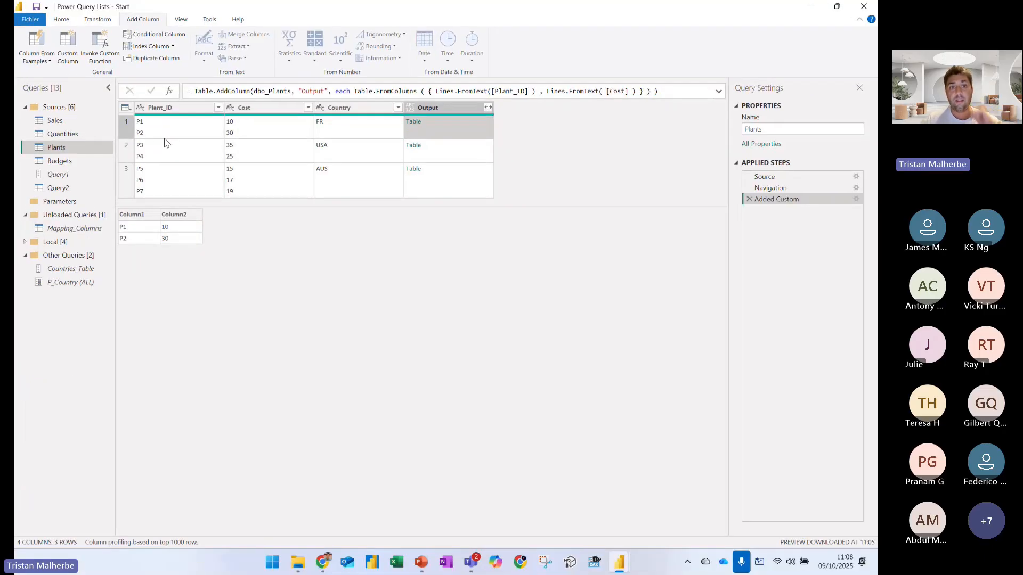
# Rename the Added Custom step as Add_Table
pyautogui.rightClick(790, 201)
pyautogui.click(807, 220)
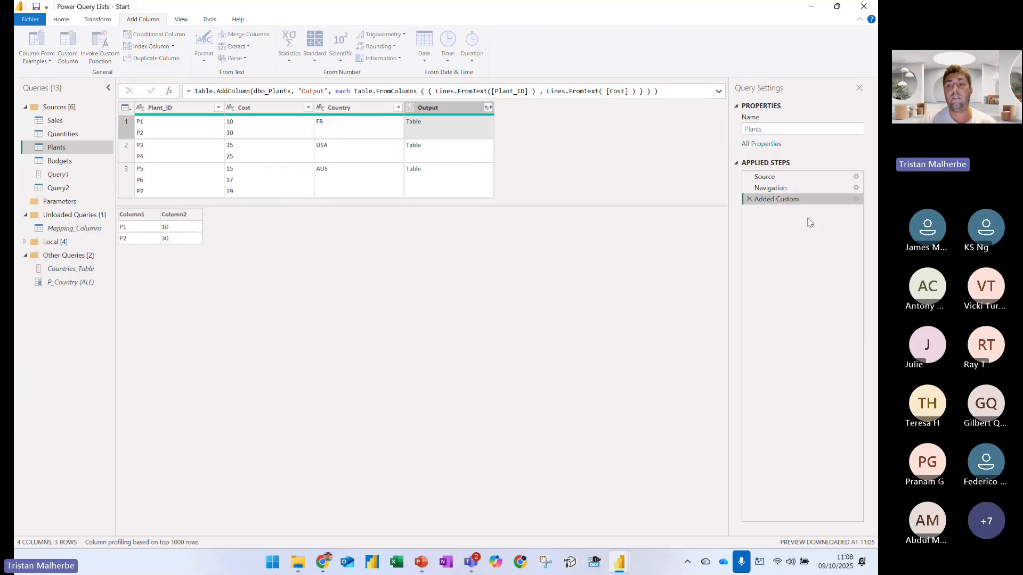
pyautogui.write('Add_T')
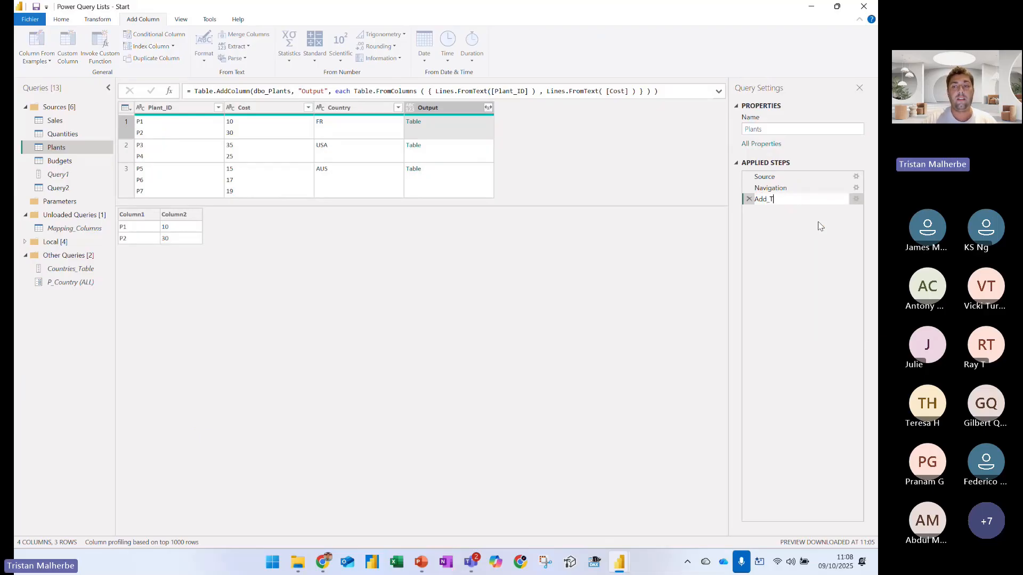
pyautogui.write('able')
pyautogui.press('Return')
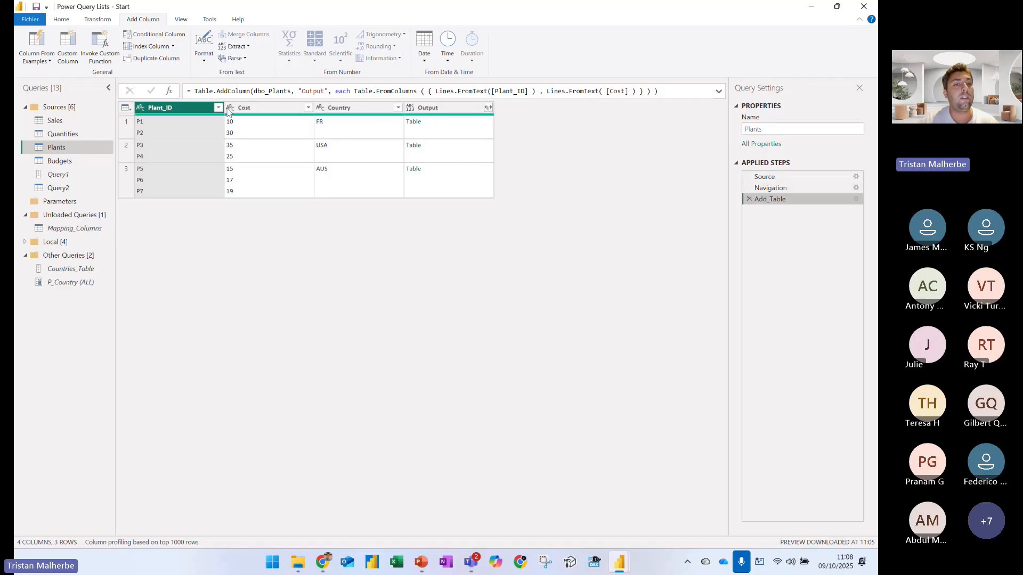
# Remove the Plant_ID and Cost columns from the Plants query
pyautogui.keyDown('shift'); pyautogui.click(234, 107); pyautogui.keyUp('shift')
pyautogui.rightClick(260, 108)
pyautogui.click(373, 128)
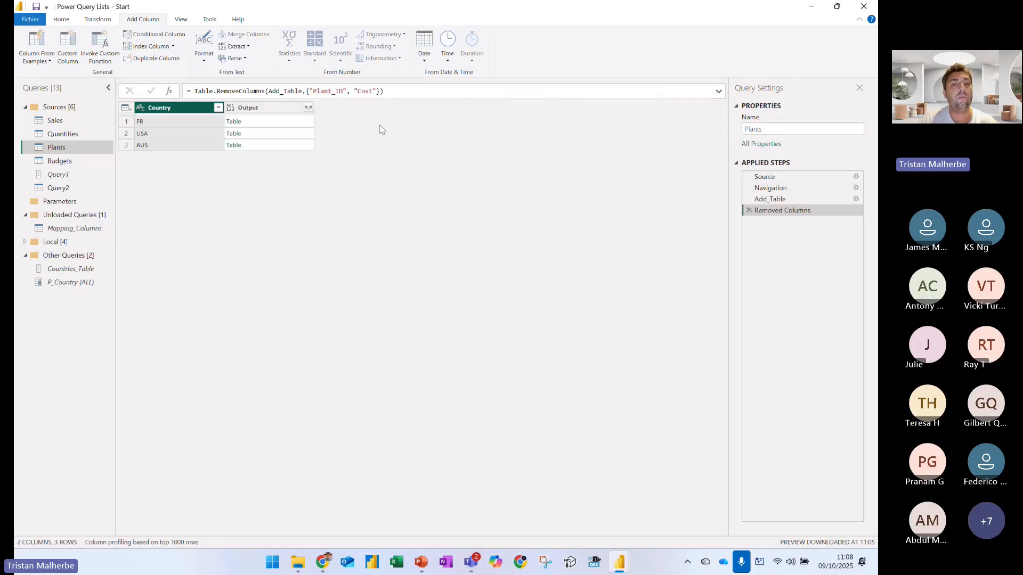
# Expand the Output column into Column1 and Column2 without the original column name as prefix
pyautogui.click(307, 107)
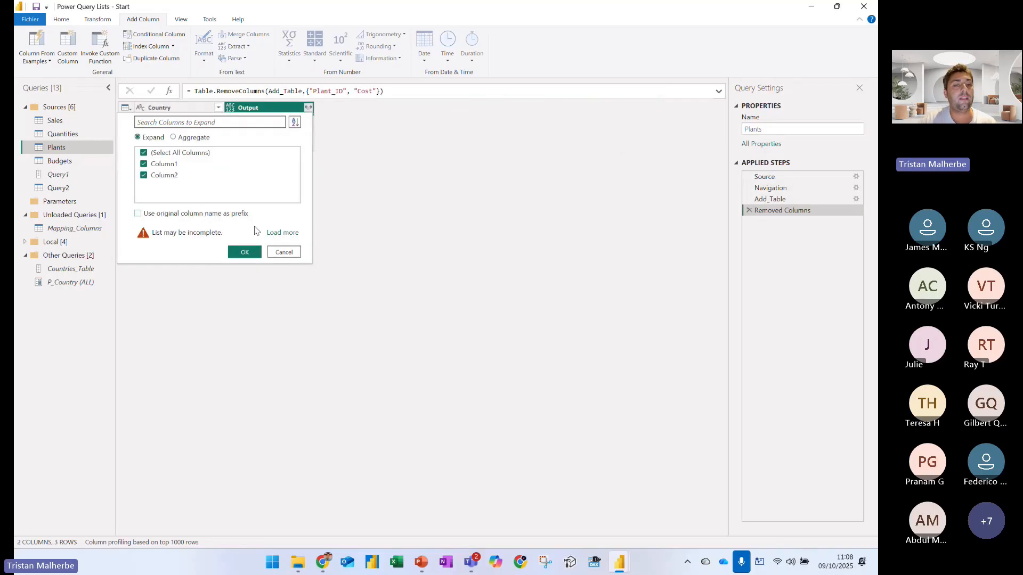
pyautogui.click(282, 232)
pyautogui.click(246, 235)
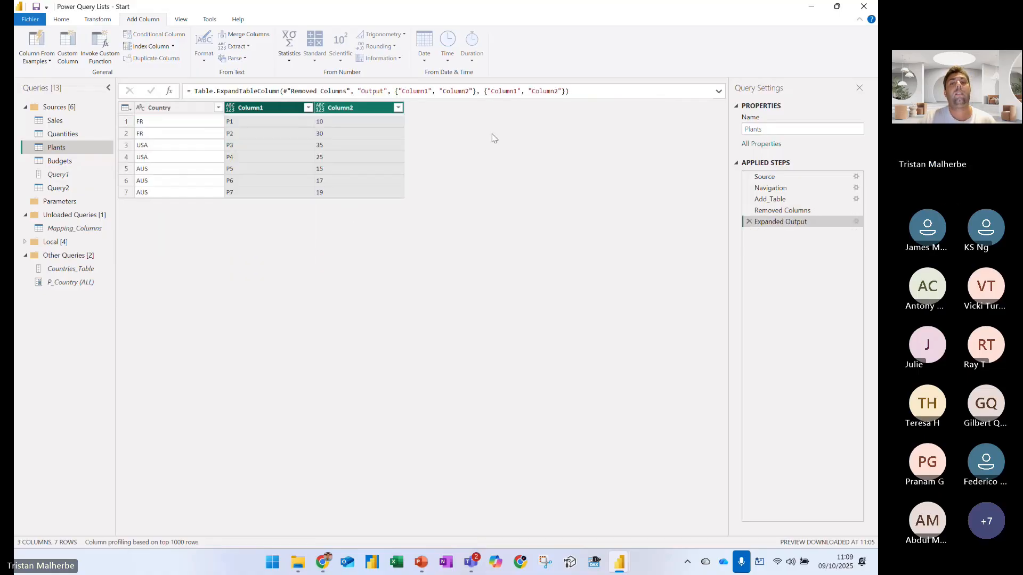
# Rename the two expanded output columns to Plant_ID and Cost directly in the Table.ExpandTableColumn formula
pyautogui.doubleClick(491, 91)
pyautogui.write('P')
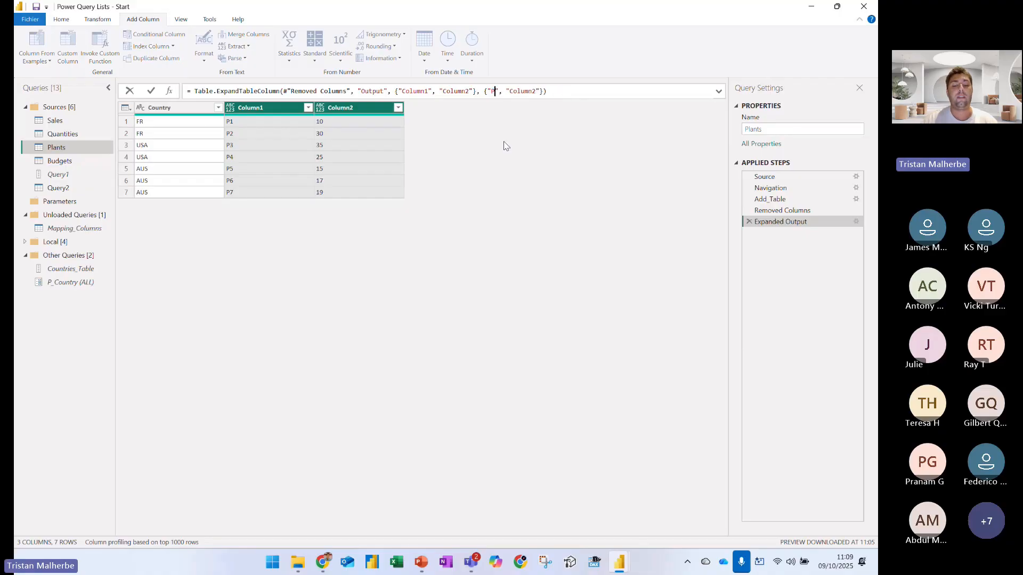
pyautogui.write('lant_ID')
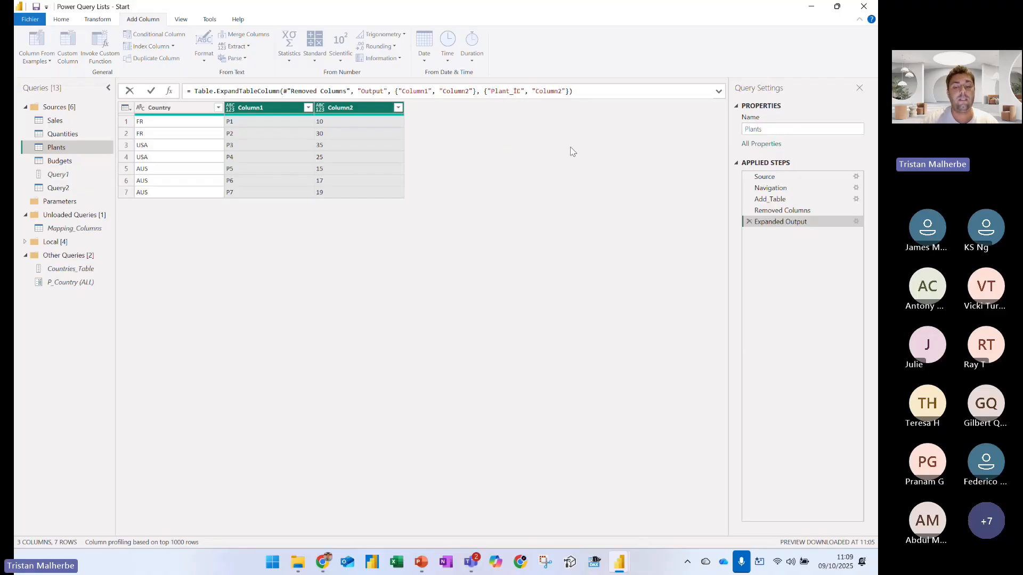
pyautogui.doubleClick(542, 91)
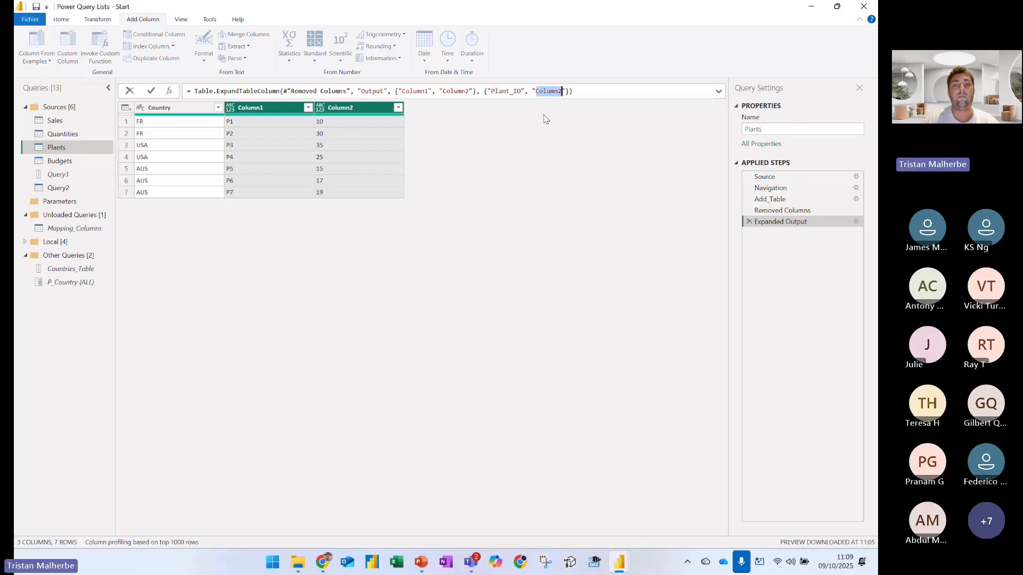
pyautogui.write('Cost')
pyautogui.press('Return')
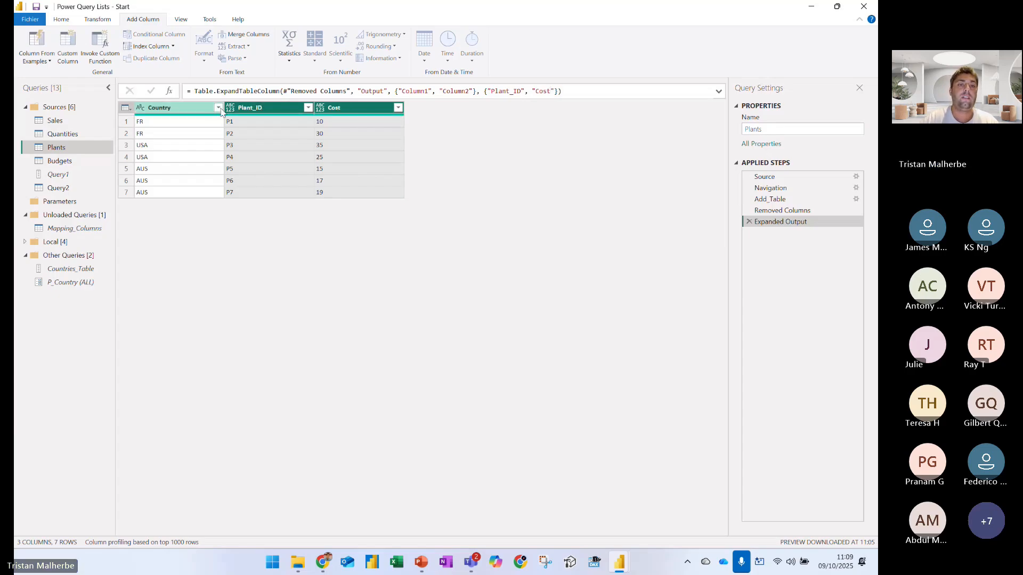
# Set the Plant_ID column's data type to Text and the Cost column's to Whole Number
pyautogui.click(229, 108)
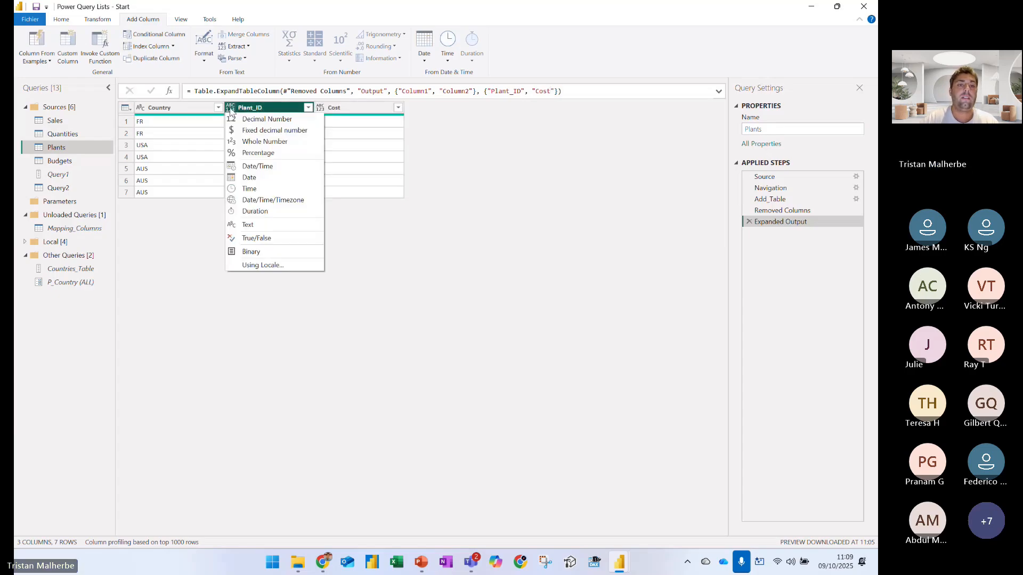
pyautogui.click(255, 225)
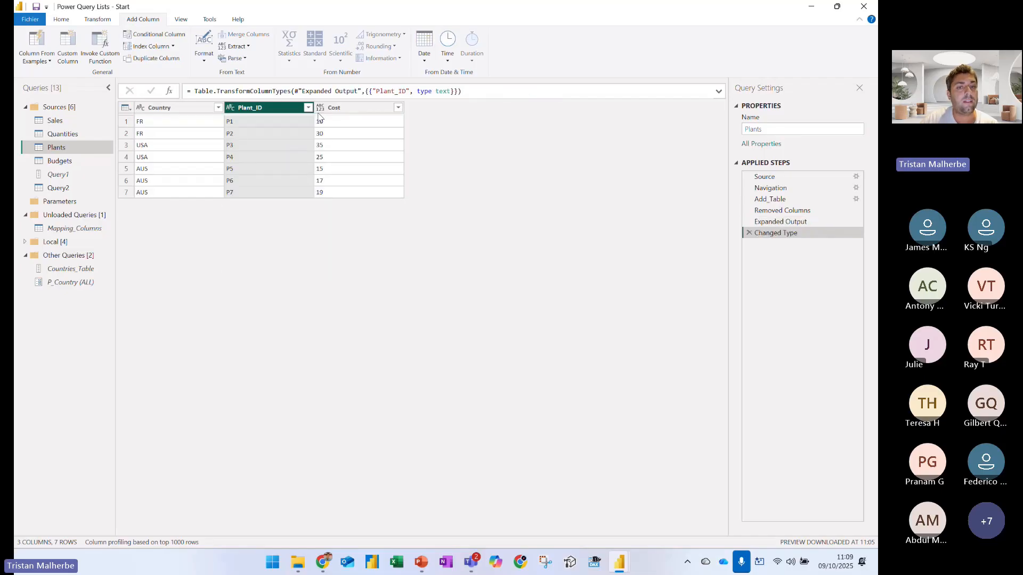
pyautogui.click(319, 108)
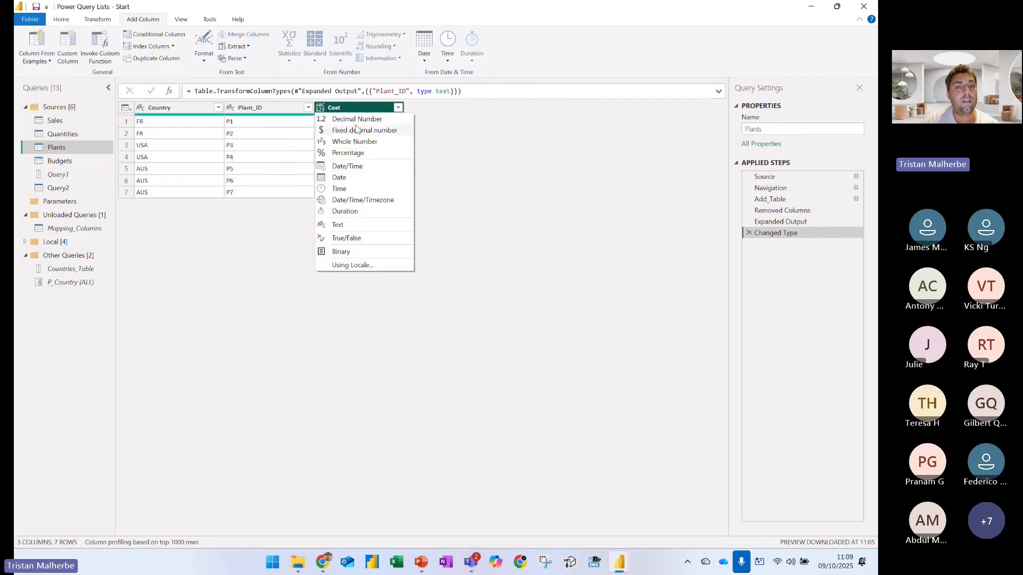
pyautogui.click(355, 142)
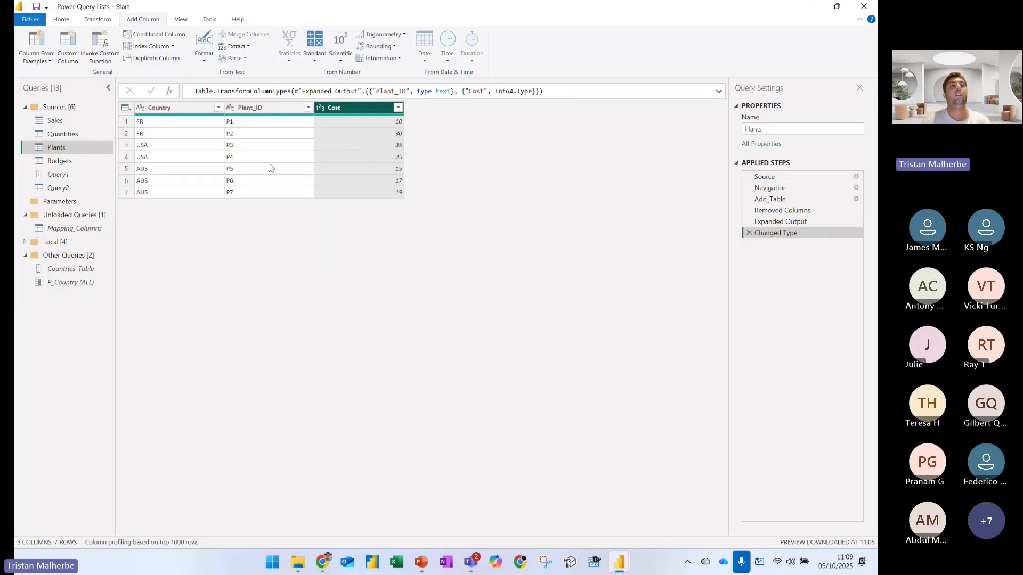
# View the Navigation step's source data, box its Plant_ID and Cost values in blue, and return to the Changed Type step
pyautogui.click(777, 179)
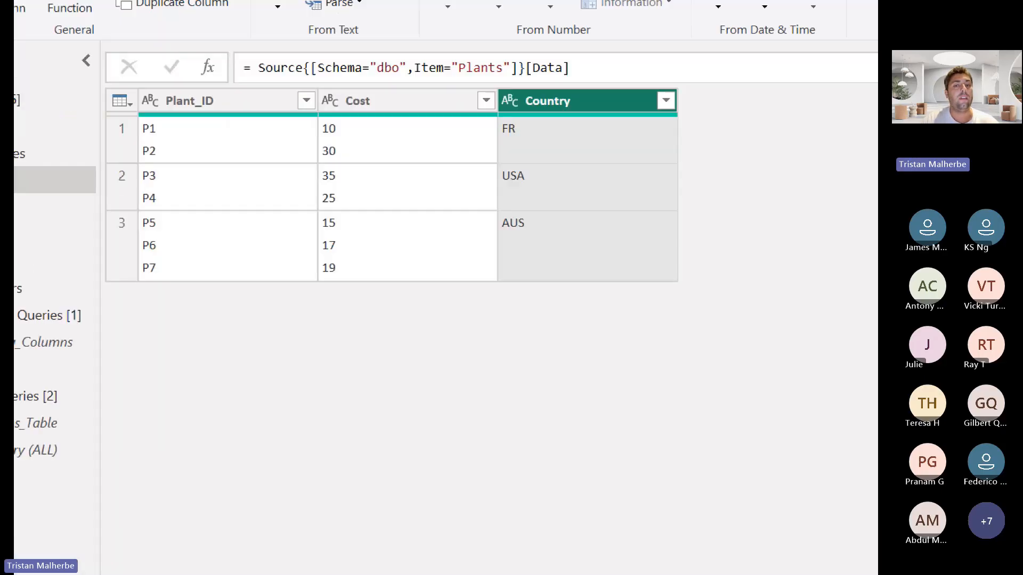
pyautogui.moveTo(129, 116)
pyautogui.mouseDown()
pyautogui.moveTo(188, 163)
pyautogui.moveTo(498, 287)
pyautogui.moveTo(374, 302)
pyautogui.mouseUp()
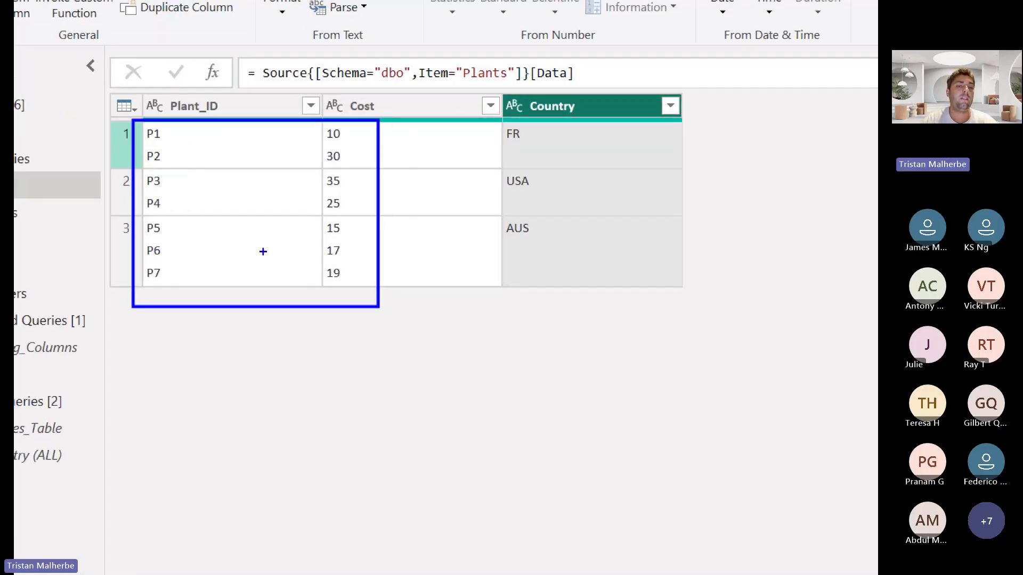
pyautogui.press('Escape')
pyautogui.click(812, 232)
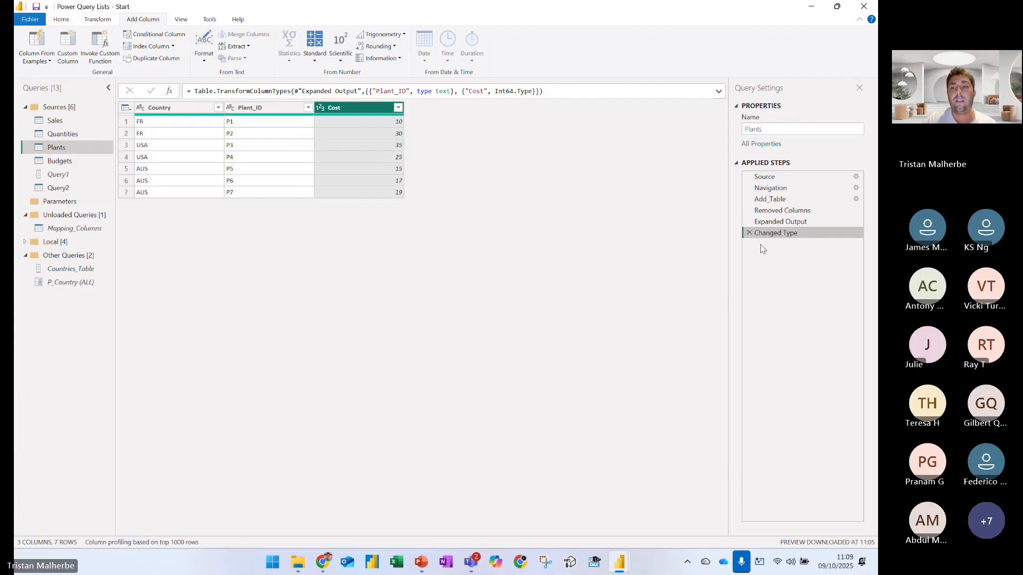
# Check View Native Query for the Expanded Output step, mark it with a blue box and arrow, and annotate a crossed-out "M --- > SQL"
pyautogui.rightClick(772, 224)
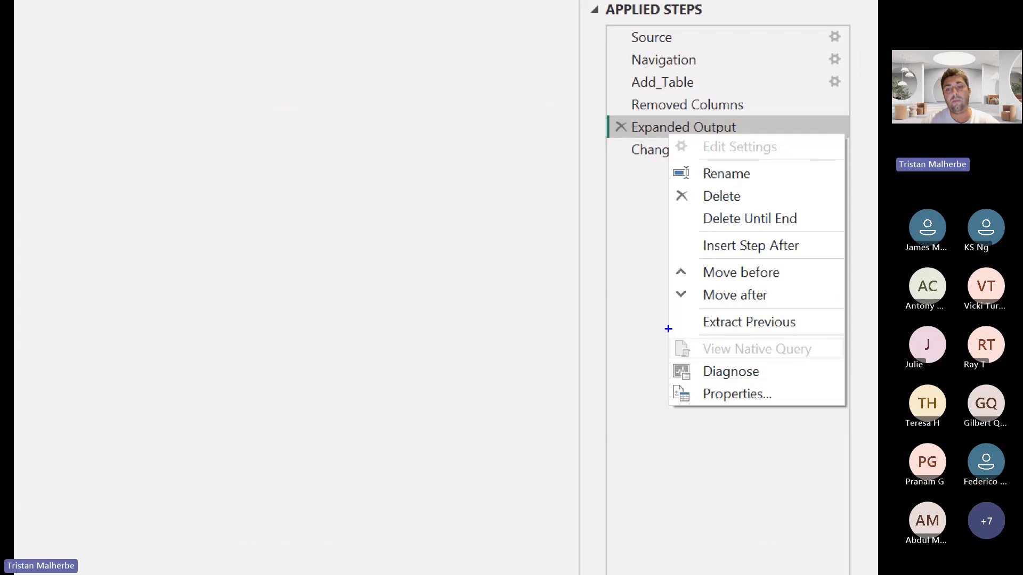
pyautogui.moveTo(660, 327); pyautogui.dragTo(829, 368)
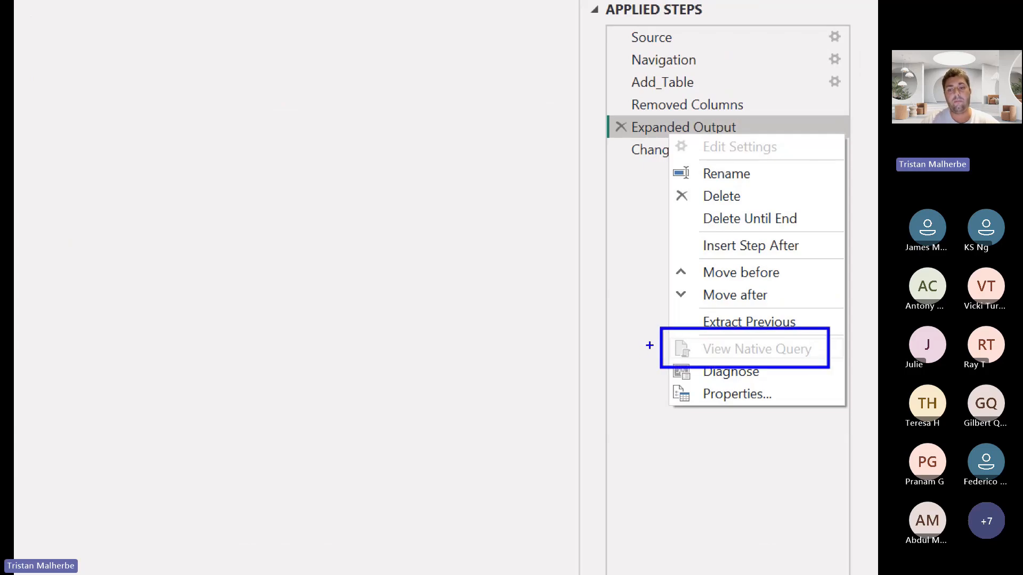
pyautogui.moveTo(650, 345); pyautogui.dragTo(417, 346)
pyautogui.write('t')
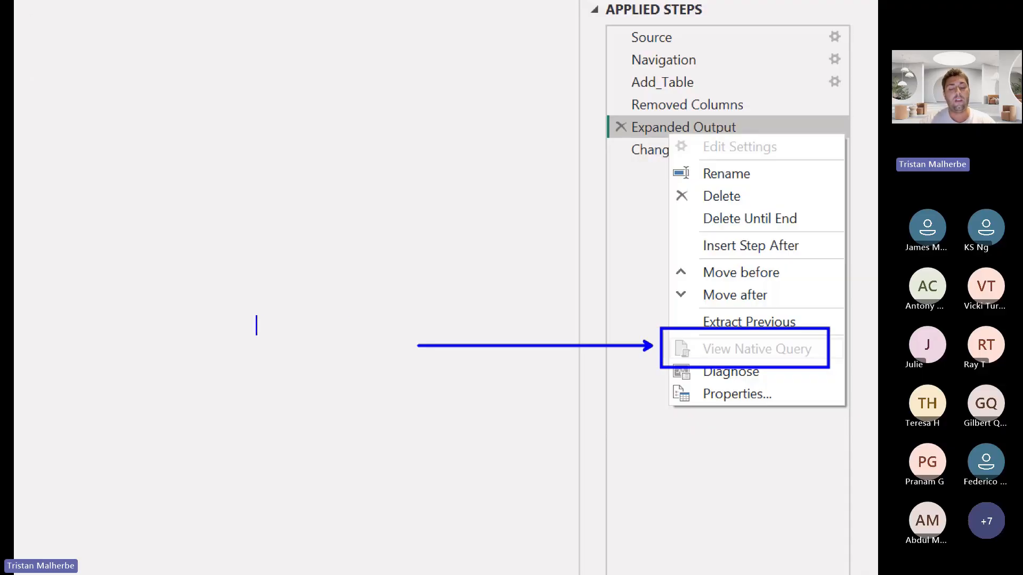
pyautogui.write('M --- > SQL')
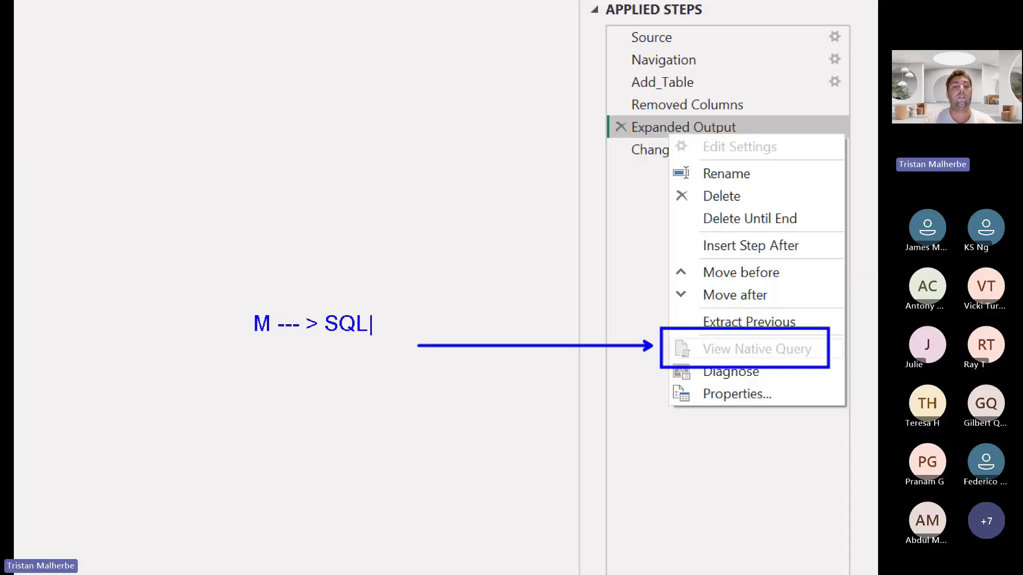
pyautogui.press('Escape')
pyautogui.moveTo(247, 354); pyautogui.dragTo(409, 278)
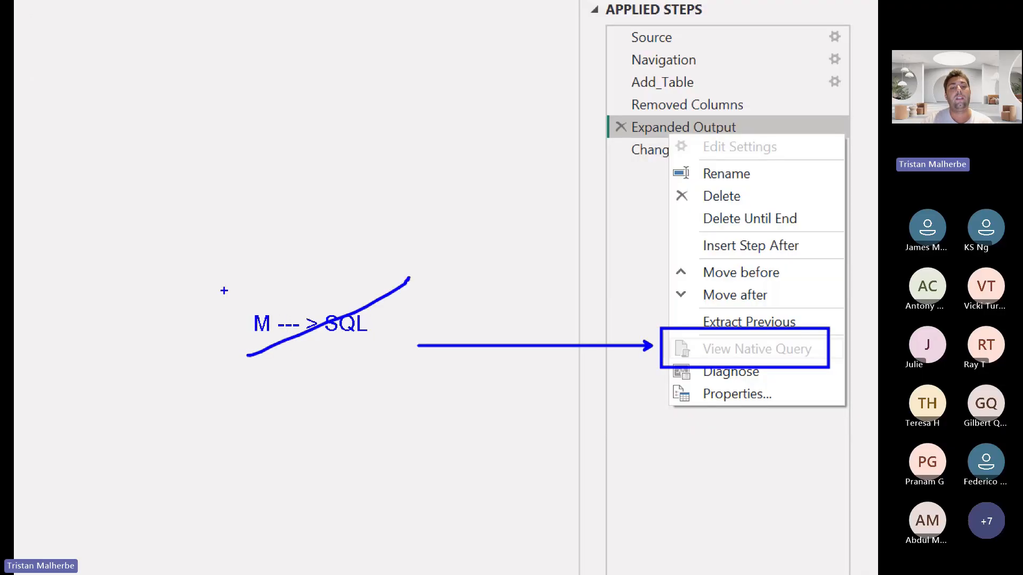
pyautogui.moveTo(224, 290); pyautogui.dragTo(367, 351)
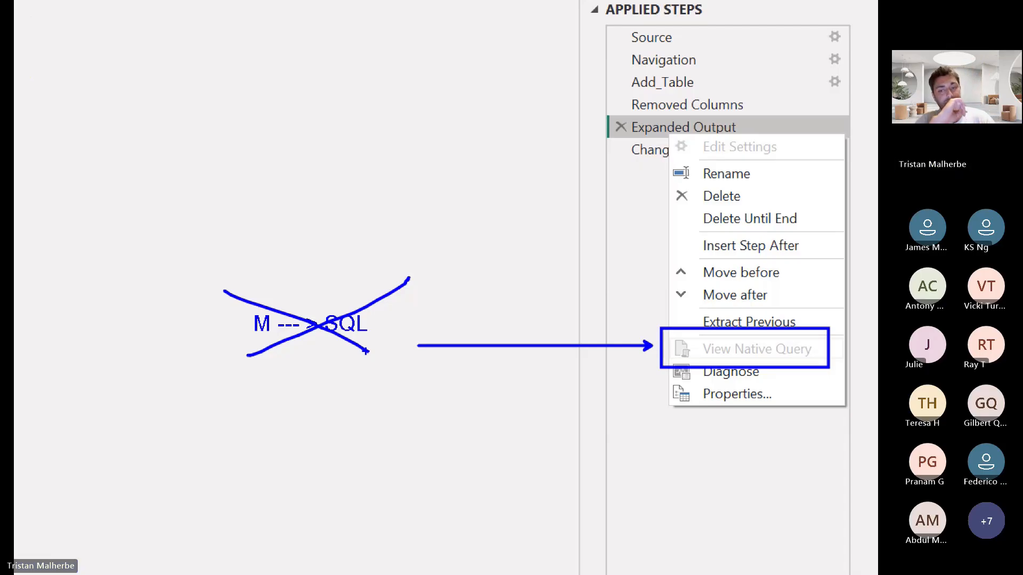
pyautogui.press('Escape')
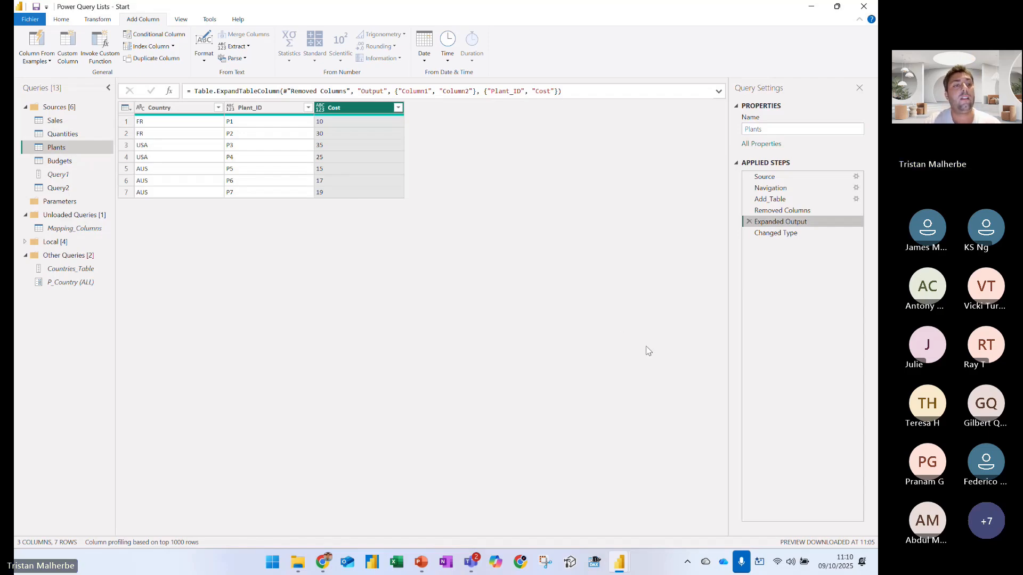
# Review the Plants query's applied steps in order from Navigation through Changed Type
pyautogui.click(790, 235)
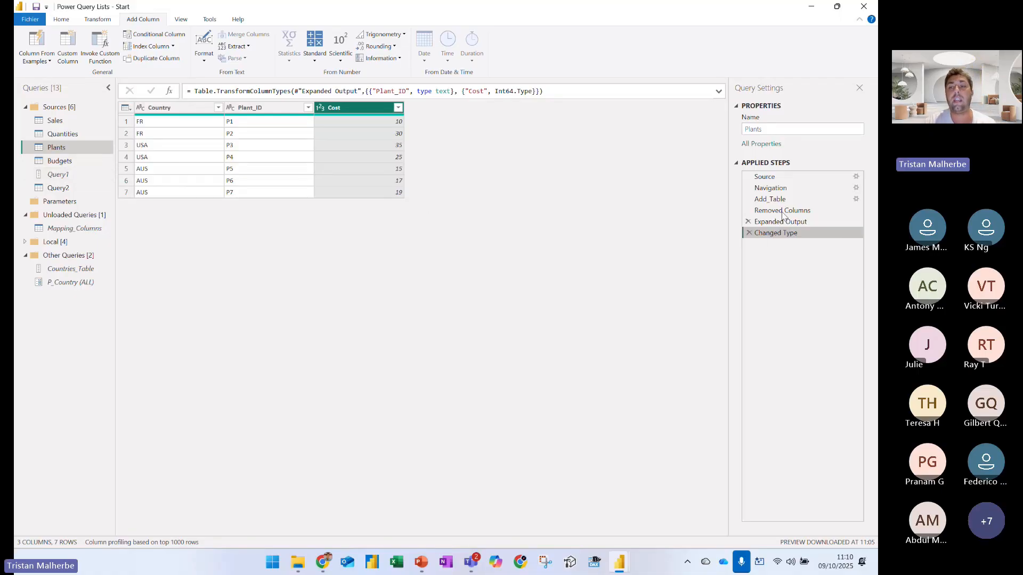
pyautogui.click(777, 188)
pyautogui.click(783, 200)
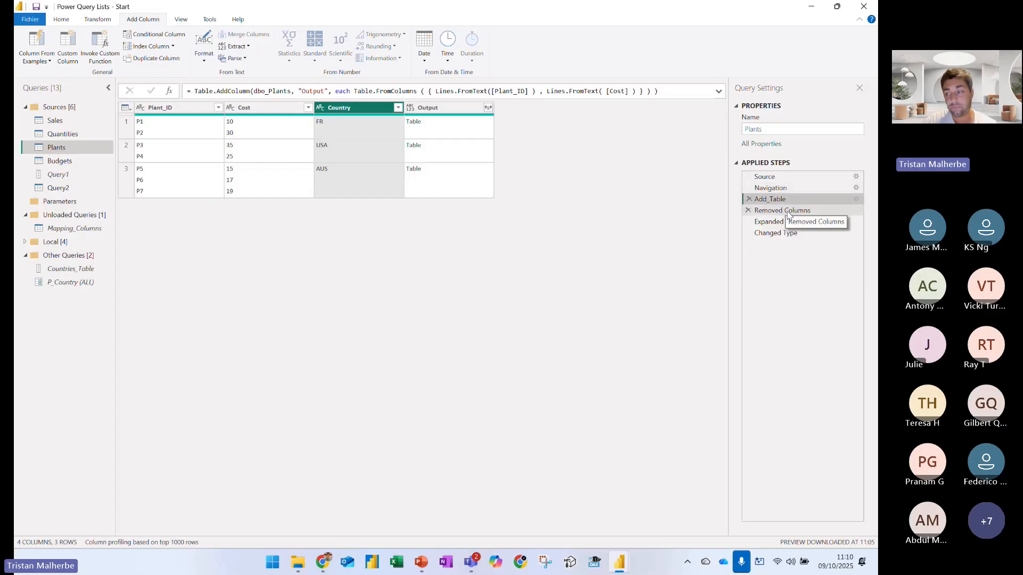
pyautogui.click(786, 210)
pyautogui.click(787, 223)
pyautogui.click(784, 232)
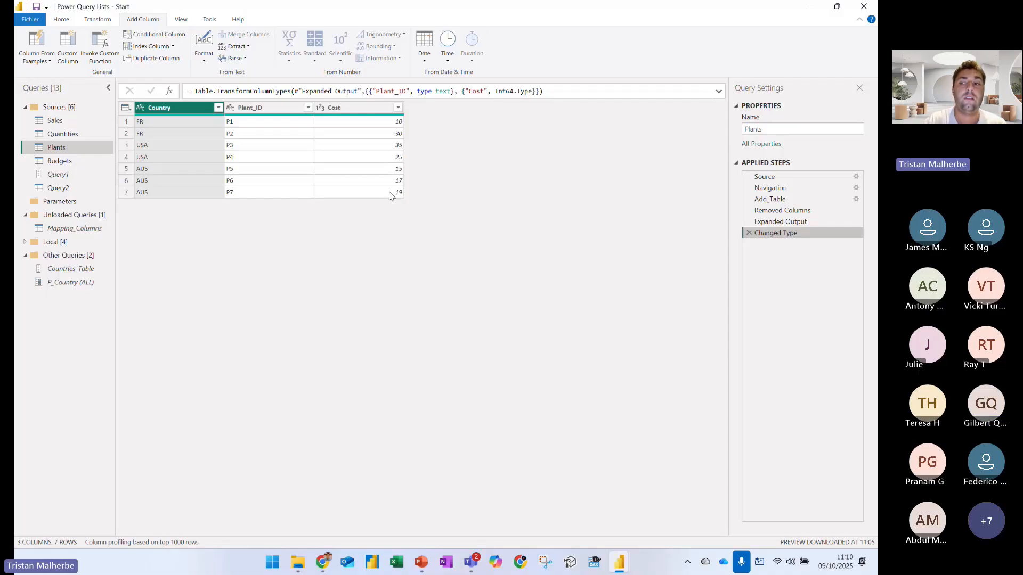
# Open the Budgets query and mark its name, the Store_ID values and the month-end date column headers in blue
pyautogui.click(75, 160)
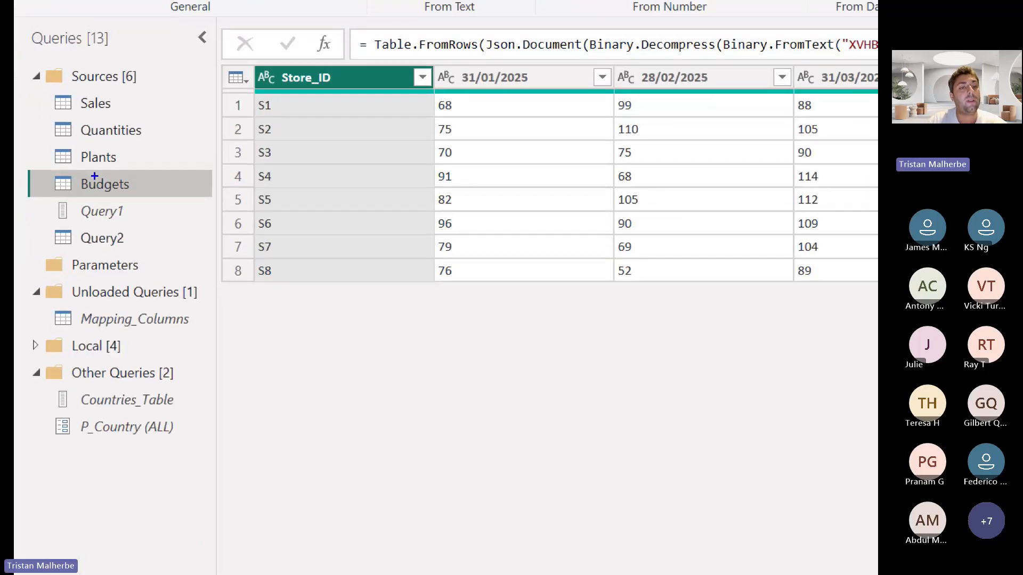
pyautogui.moveTo(59, 167); pyautogui.dragTo(151, 207)
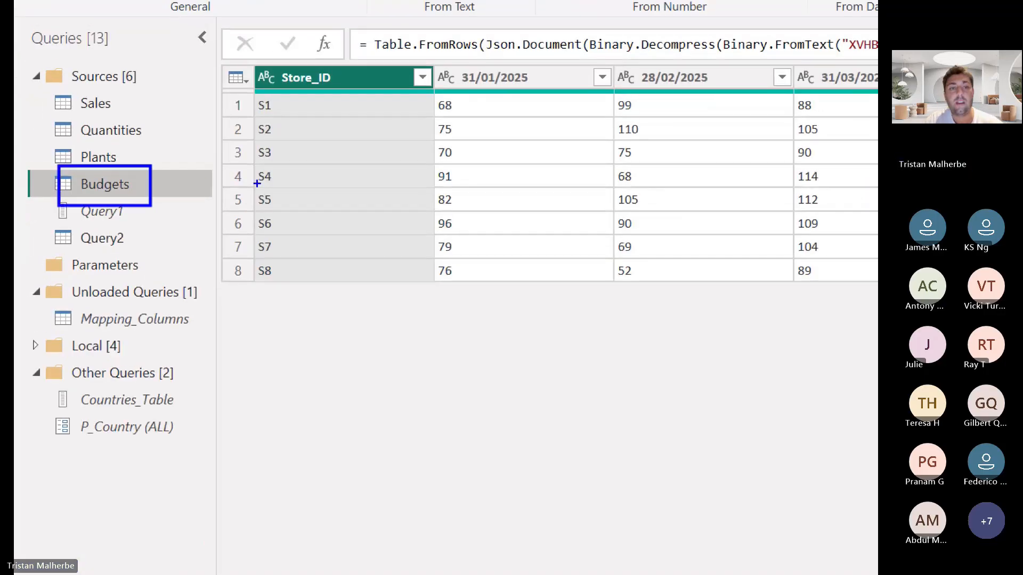
pyautogui.moveTo(280, 100)
pyautogui.mouseDown()
pyautogui.moveTo(294, 222)
pyautogui.moveTo(293, 289)
pyautogui.moveTo(280, 289)
pyautogui.mouseUp()
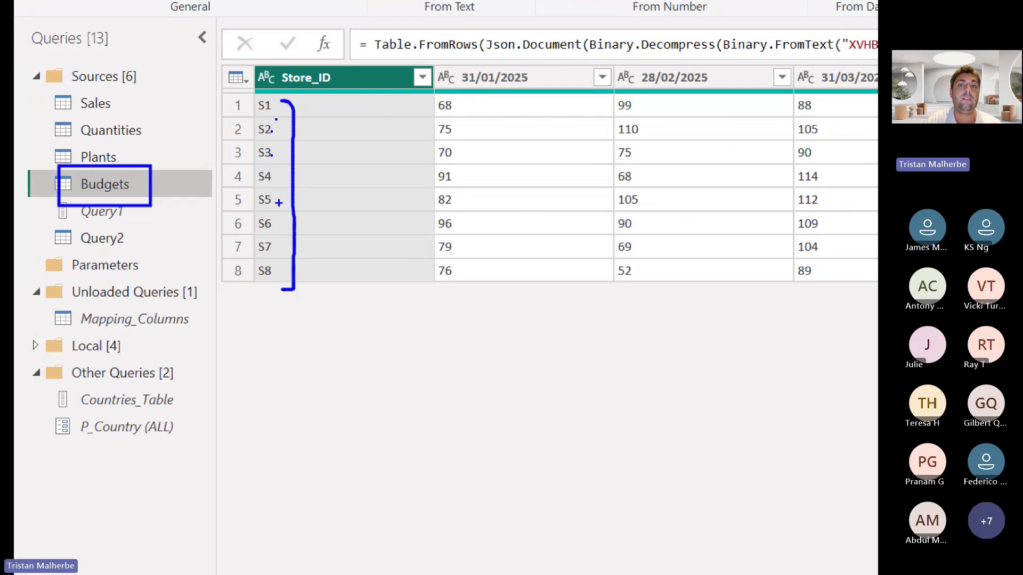
pyautogui.moveTo(430, 63)
pyautogui.mouseDown()
pyautogui.moveTo(805, 63)
pyautogui.moveTo(797, 74)
pyautogui.mouseUp()
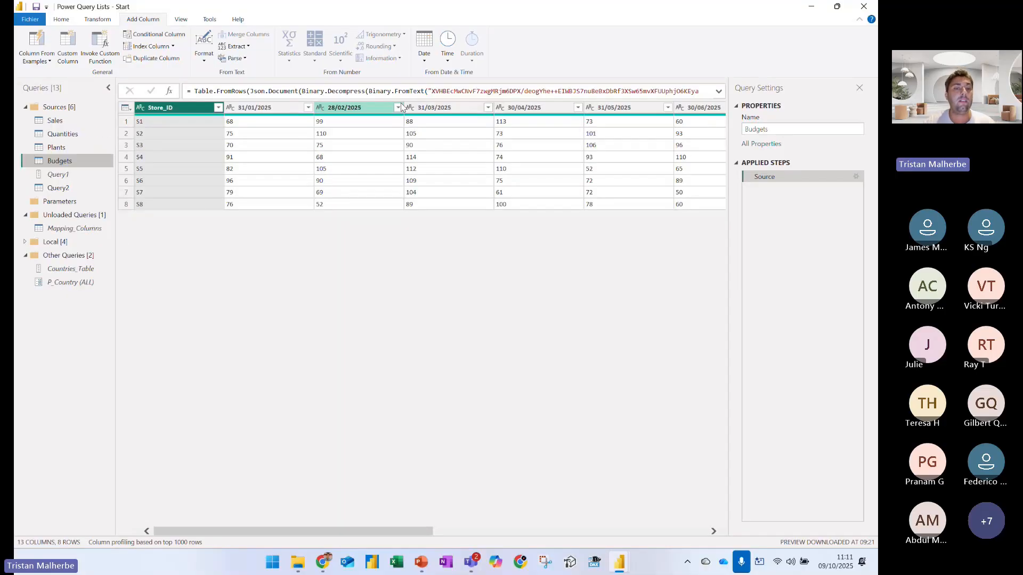
pyautogui.moveTo(385, 531)
pyautogui.mouseDown()
pyautogui.moveTo(718, 530)
pyautogui.moveTo(385, 532)
pyautogui.mouseUp()
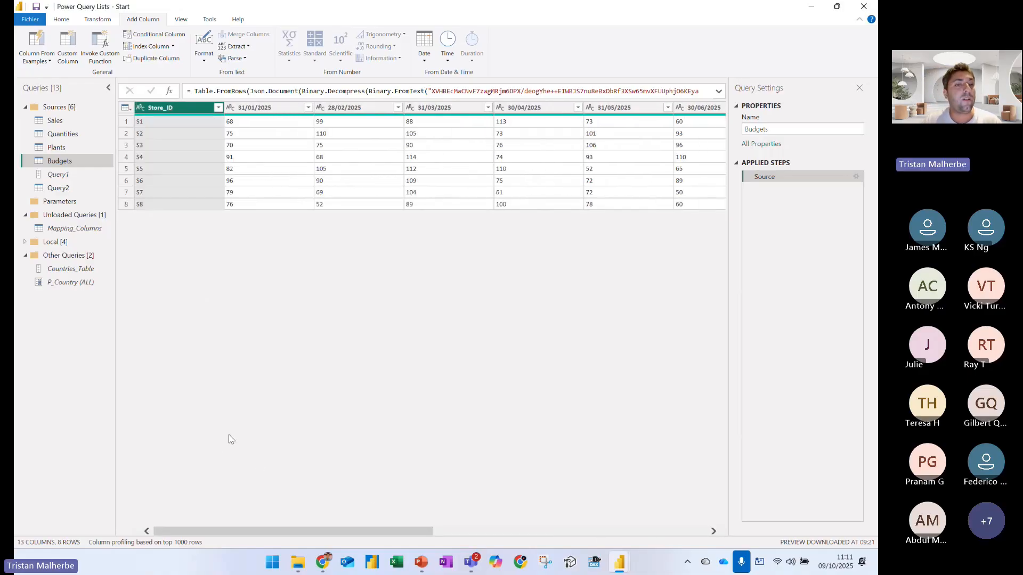
# Point out Unpivot Other Columns with a blue box and arrow, and unpivot every Budgets column except Store_ID
pyautogui.rightClick(188, 110)
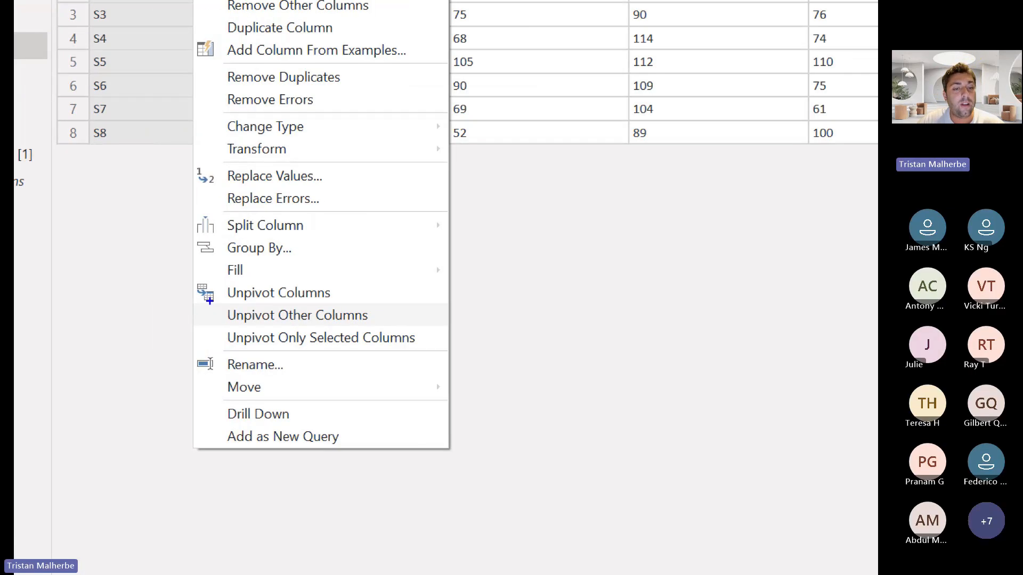
pyautogui.moveTo(354, 332); pyautogui.dragTo(374, 333)
pyautogui.moveTo(378, 318); pyautogui.dragTo(441, 293)
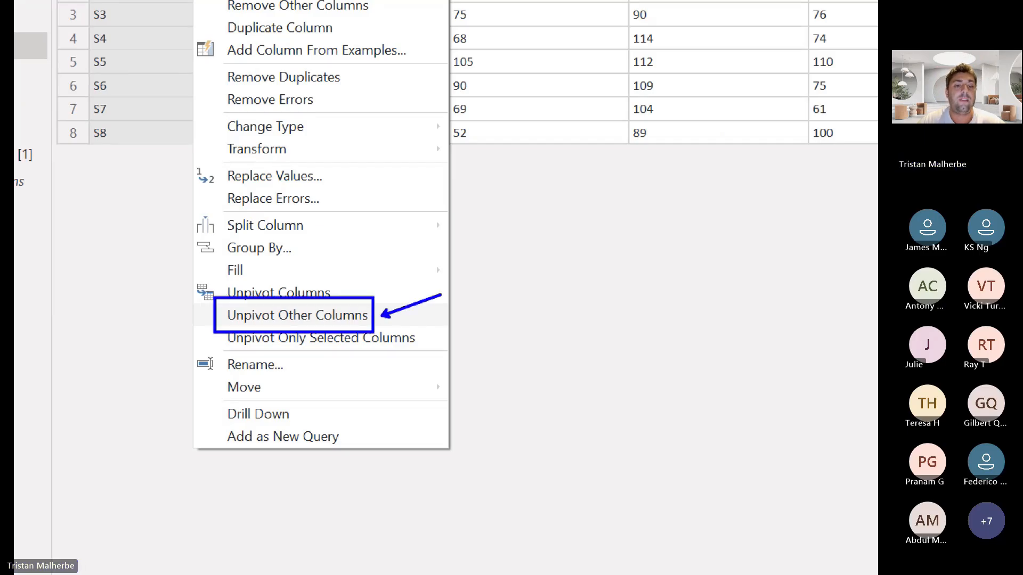
pyautogui.press('Escape')
pyautogui.rightClick(194, 109)
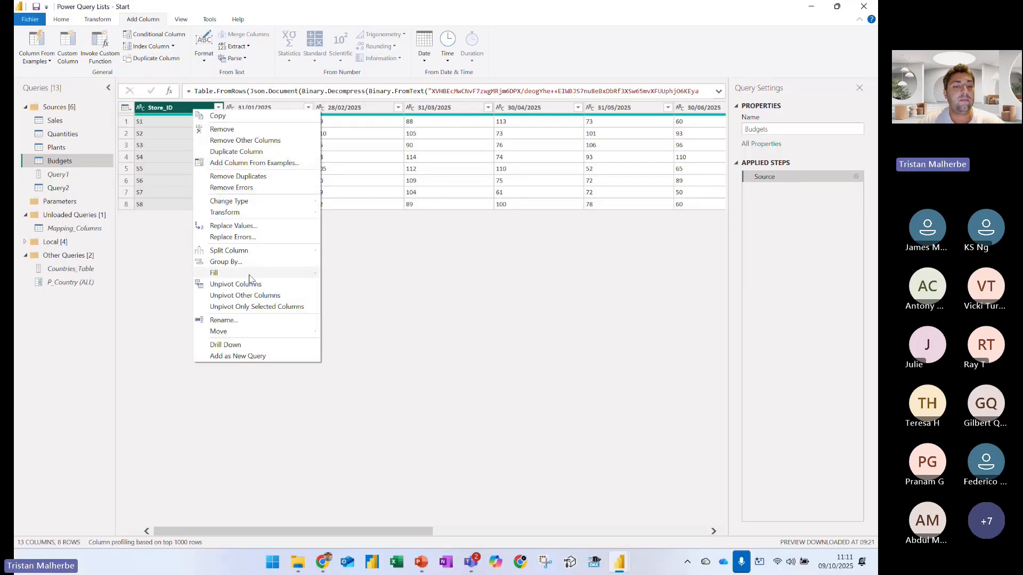
pyautogui.click(256, 296)
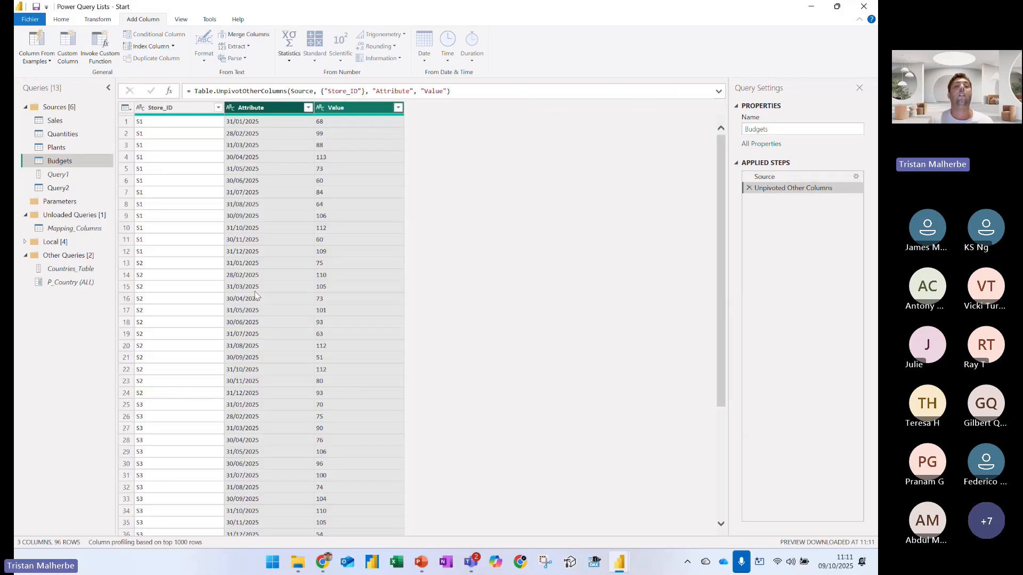
# Replace the attribute column's name with "Budget MonthYear" in the Table.UnpivotOtherColumns formula
pyautogui.doubleClick(398, 91)
pyautogui.write('Month')
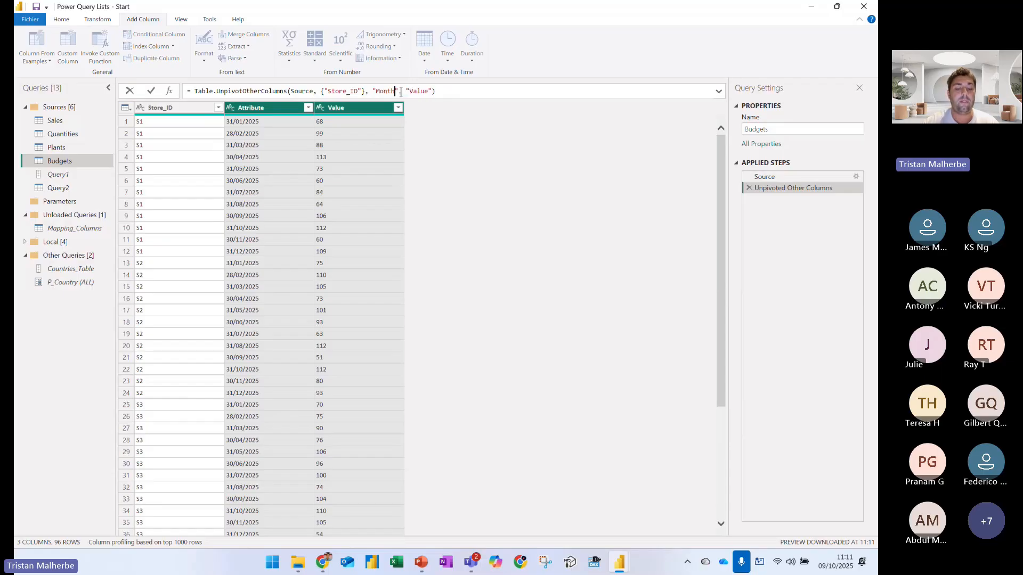
pyautogui.press('BackSpace')
pyautogui.press('BackSpace')
pyautogui.press('BackSpace')
pyautogui.press('BackSpace')
pyautogui.write('Budget Mon')
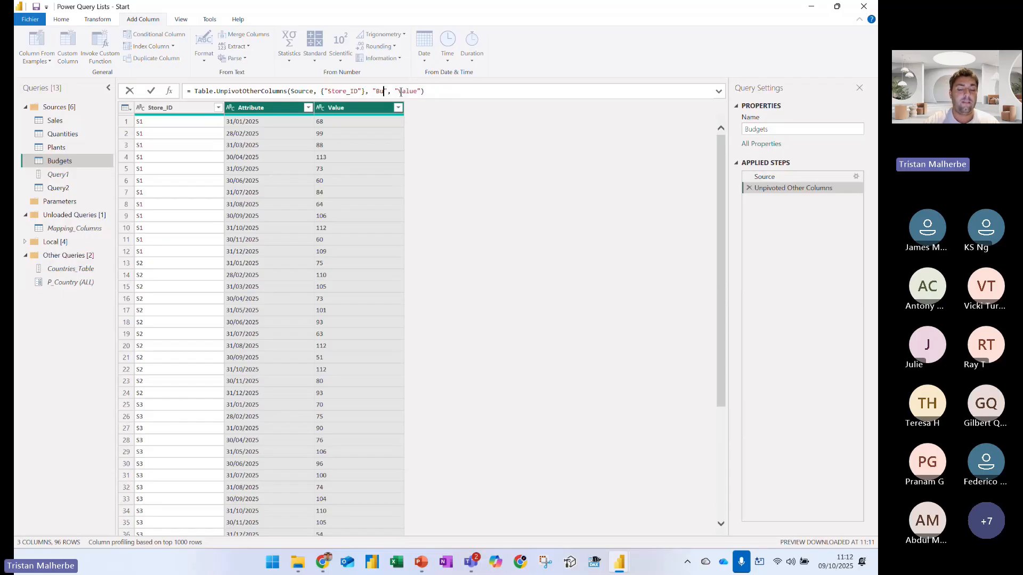
pyautogui.write('thYEar')
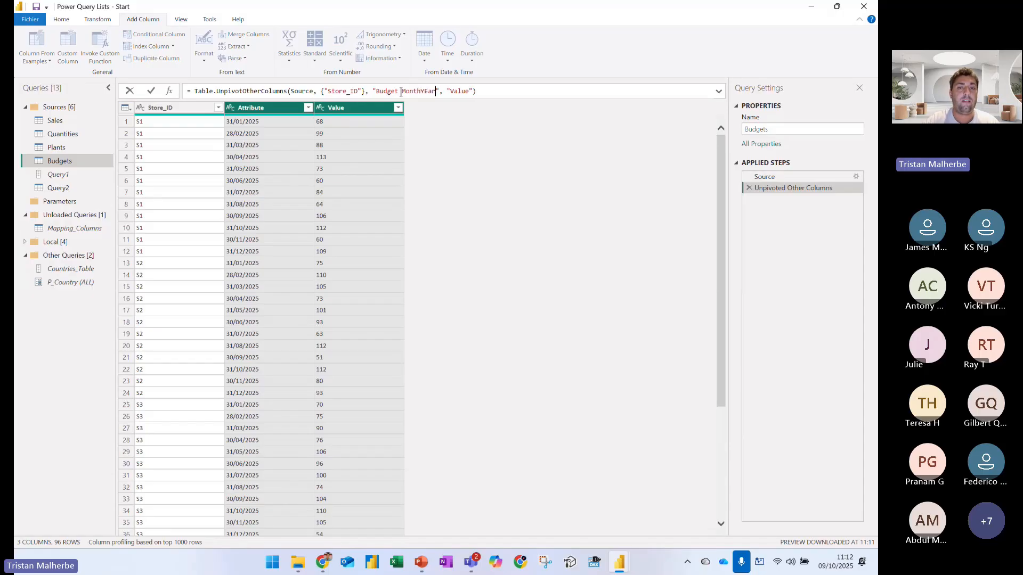
pyautogui.press('BackSpace')
pyautogui.press('BackSpace')
pyautogui.press('BackSpace')
pyautogui.write('ear')
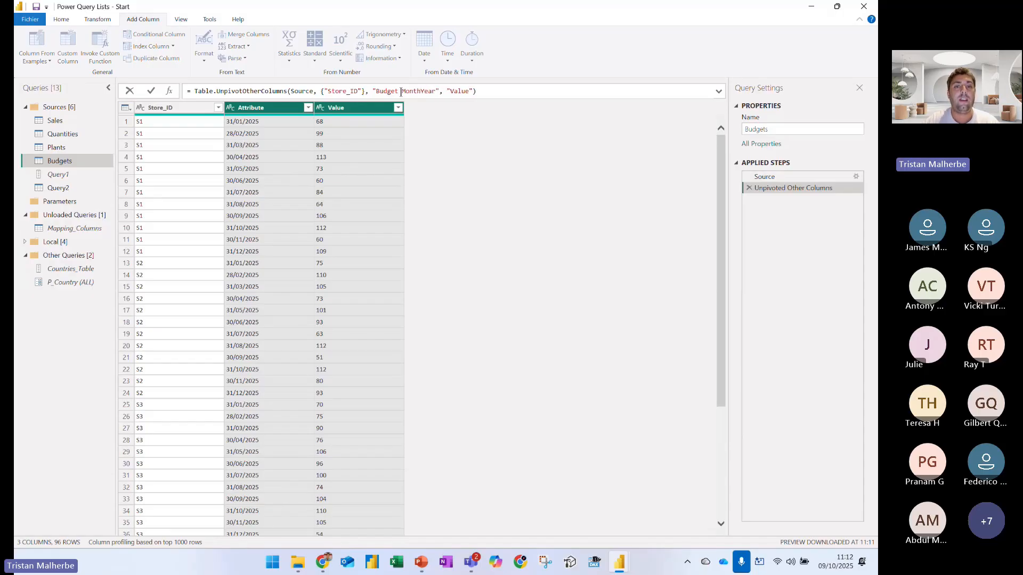
# Replace the value column's name with "Budget Qty" in the Table.UnpivotOtherColumns formula and apply it
pyautogui.doubleClick(452, 92)
pyautogui.write('Budget ')
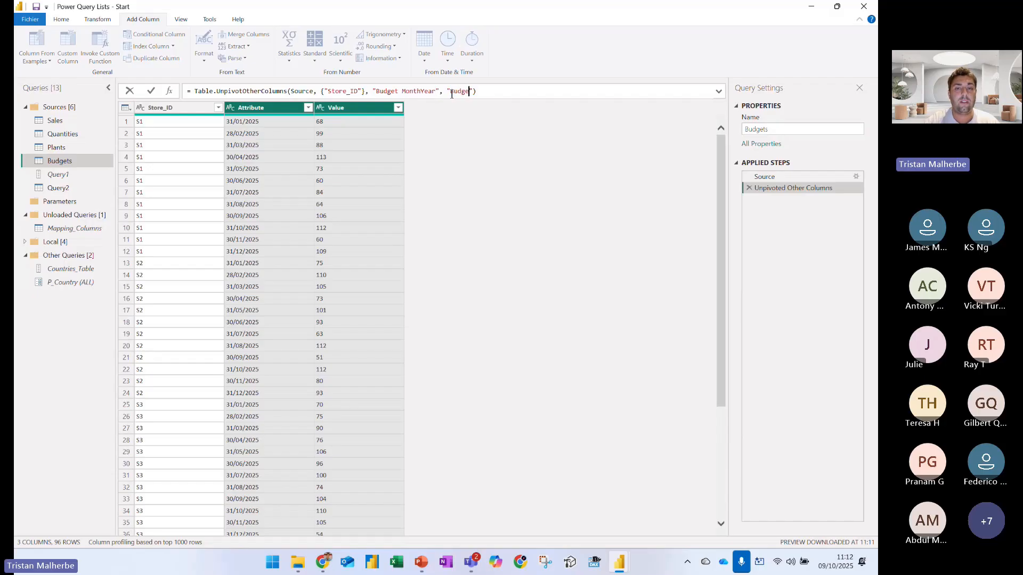
pyautogui.write('Qty')
pyautogui.press('Return')
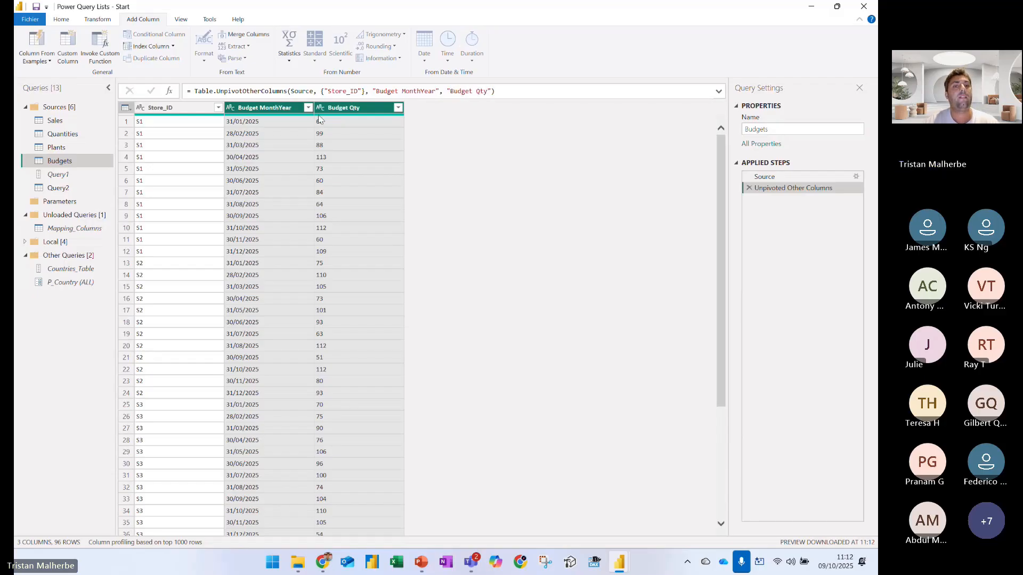
# Set the Budget MonthYear column's data type to Date and the Budget Qty column's to Whole Number
pyautogui.click(231, 108)
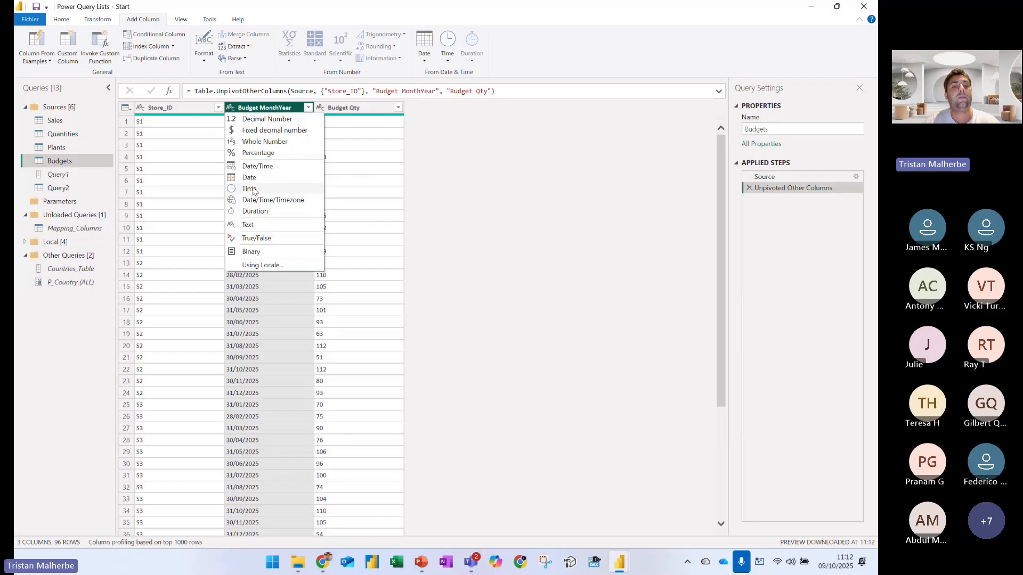
pyautogui.click(249, 177)
pyautogui.click(320, 108)
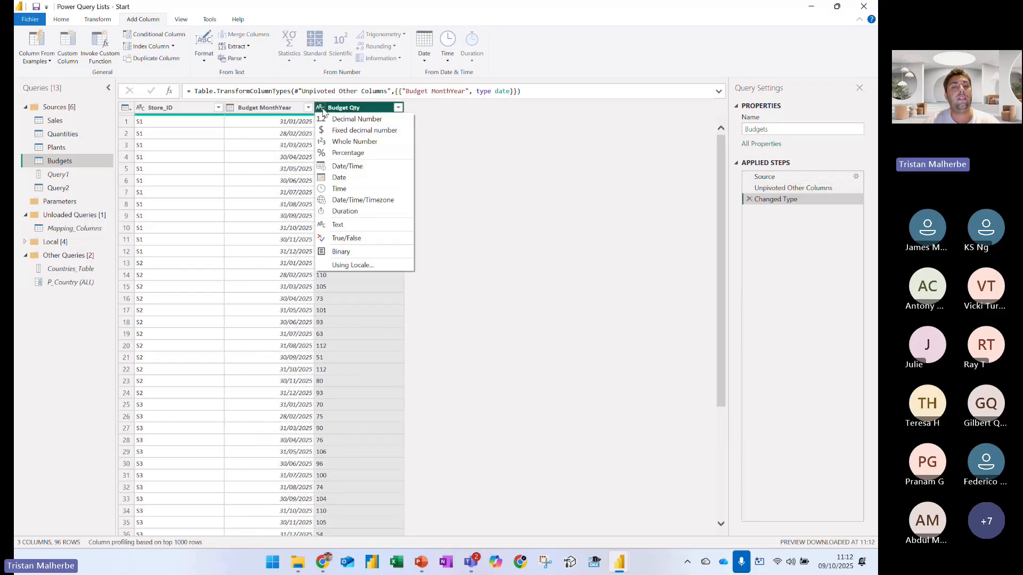
pyautogui.click(354, 142)
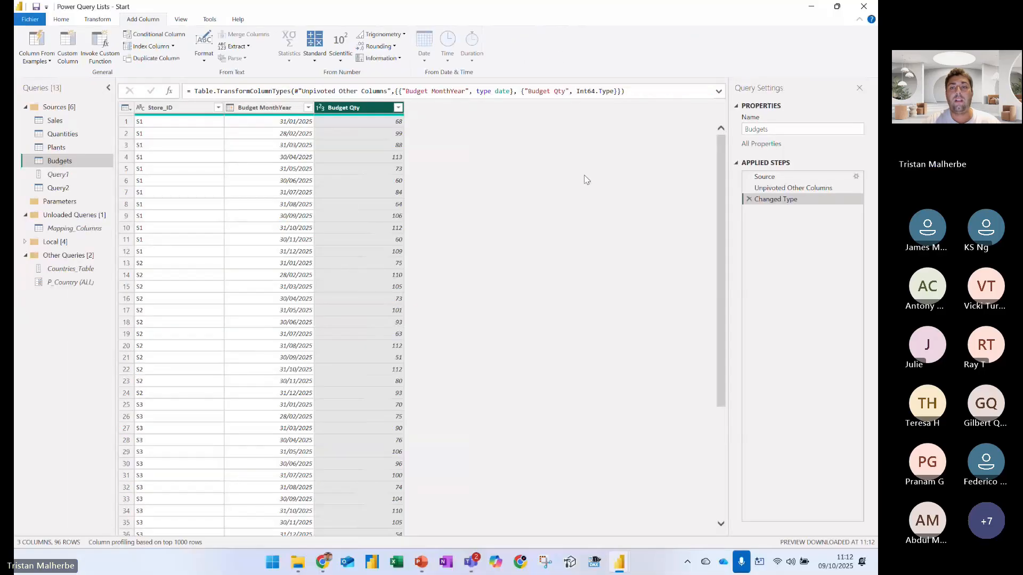
# Rename the Unpivoted Other Columns step as Unpivot_Dates and return to the Changed Type step
pyautogui.click(786, 190)
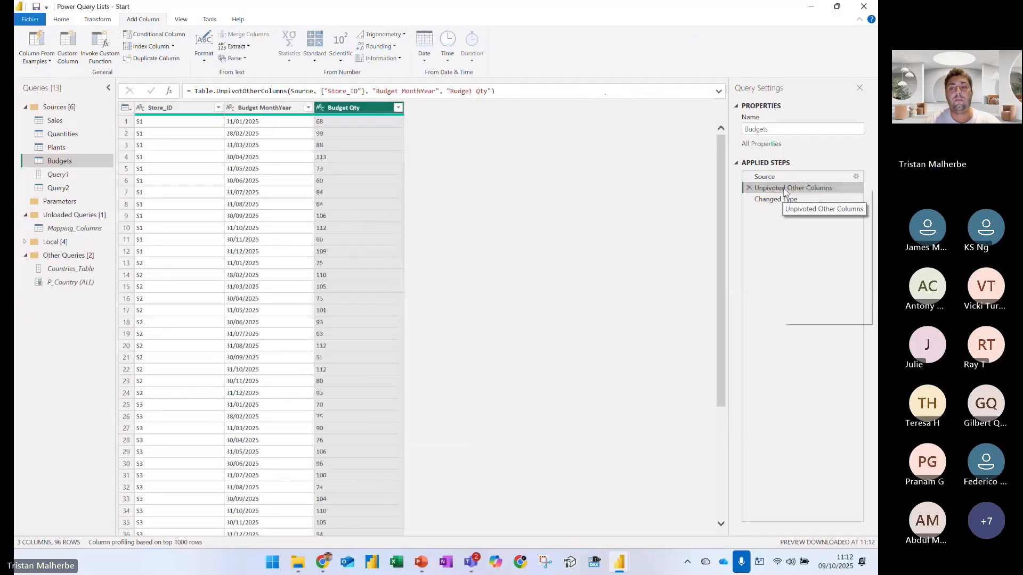
pyautogui.rightClick(785, 190)
pyautogui.click(812, 209)
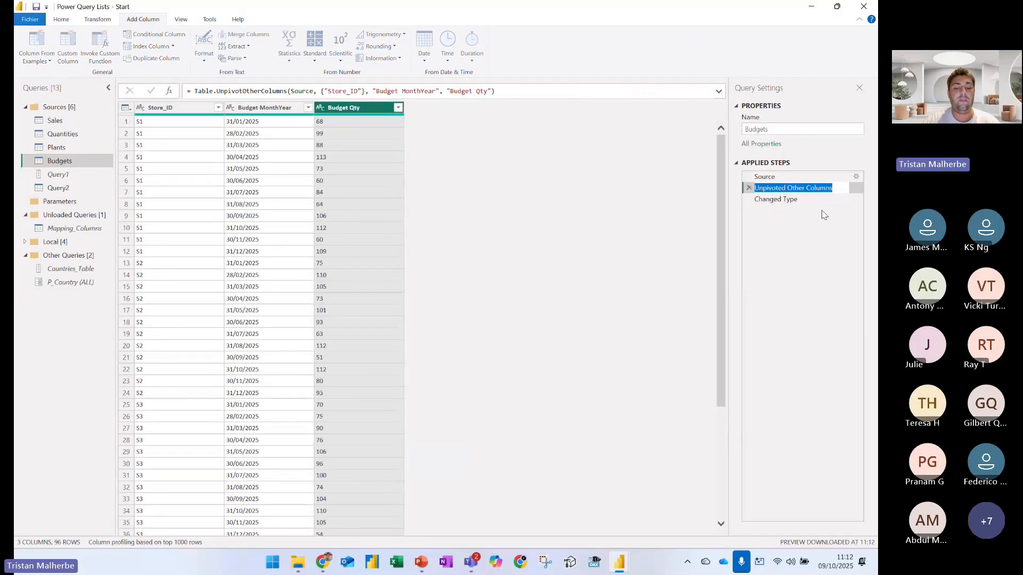
pyautogui.write('Unpivot_Dates')
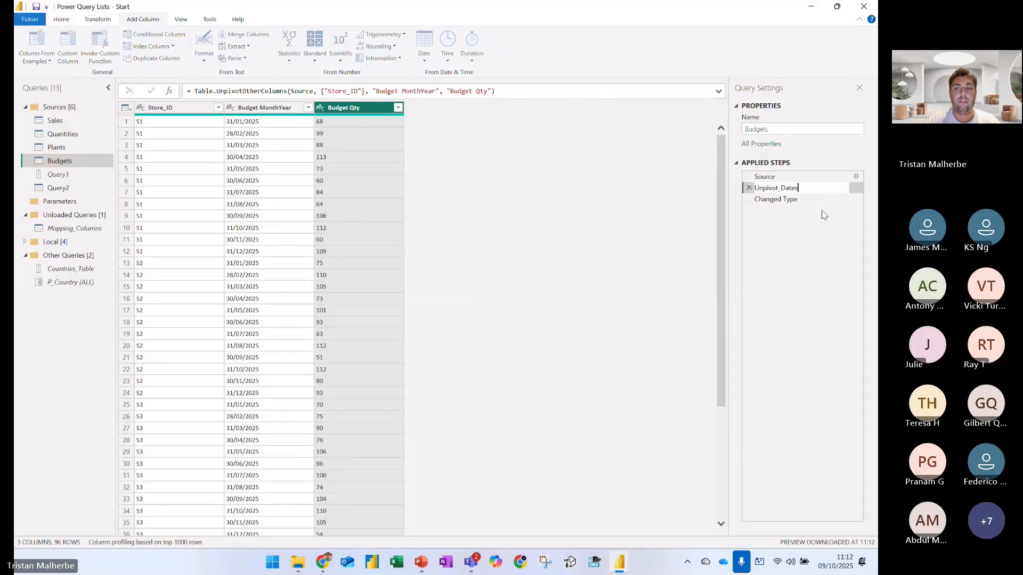
pyautogui.press('Return')
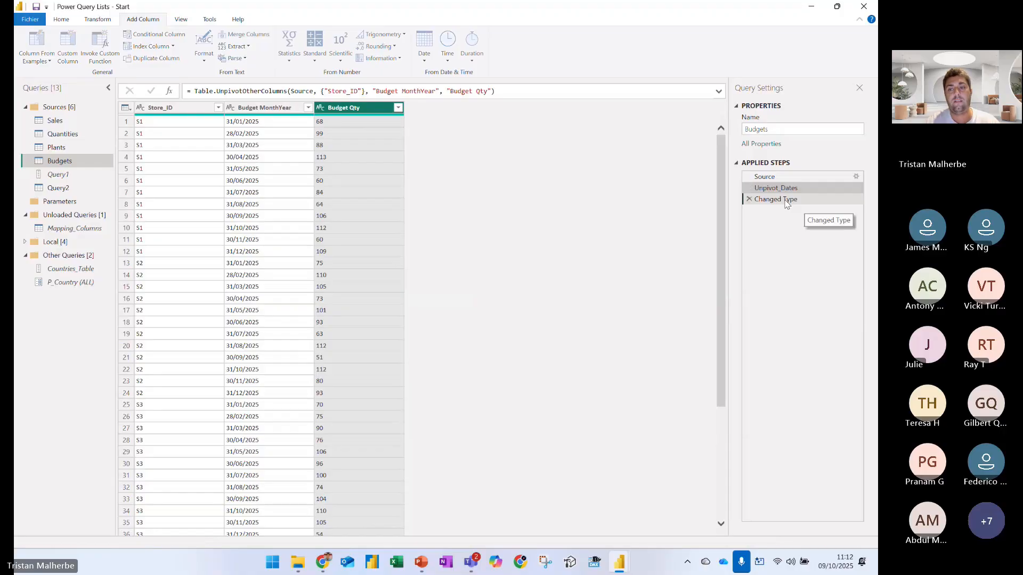
pyautogui.click(799, 200)
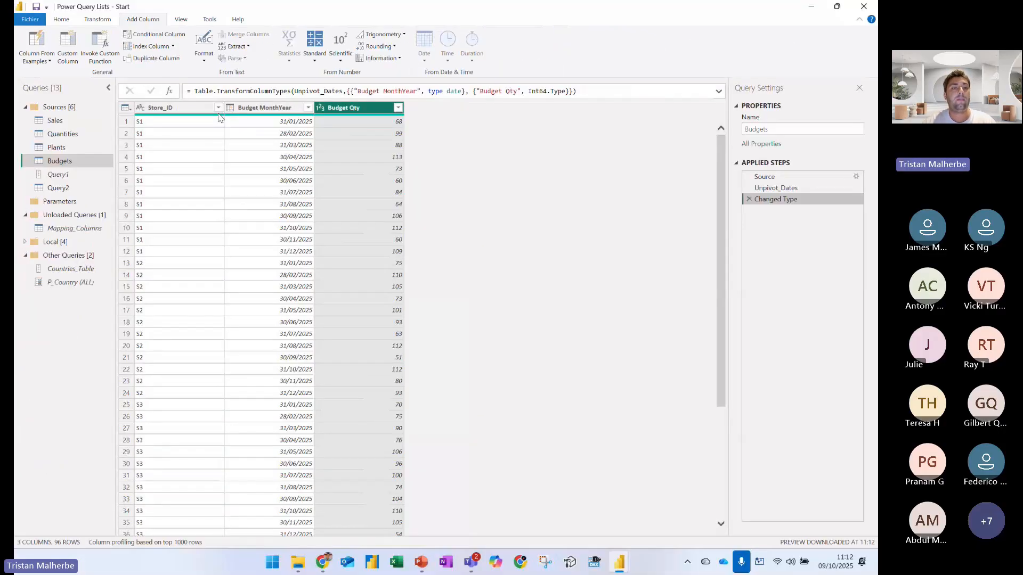
# Filter the Store_ID column to keep only S1
pyautogui.click(279, 113)
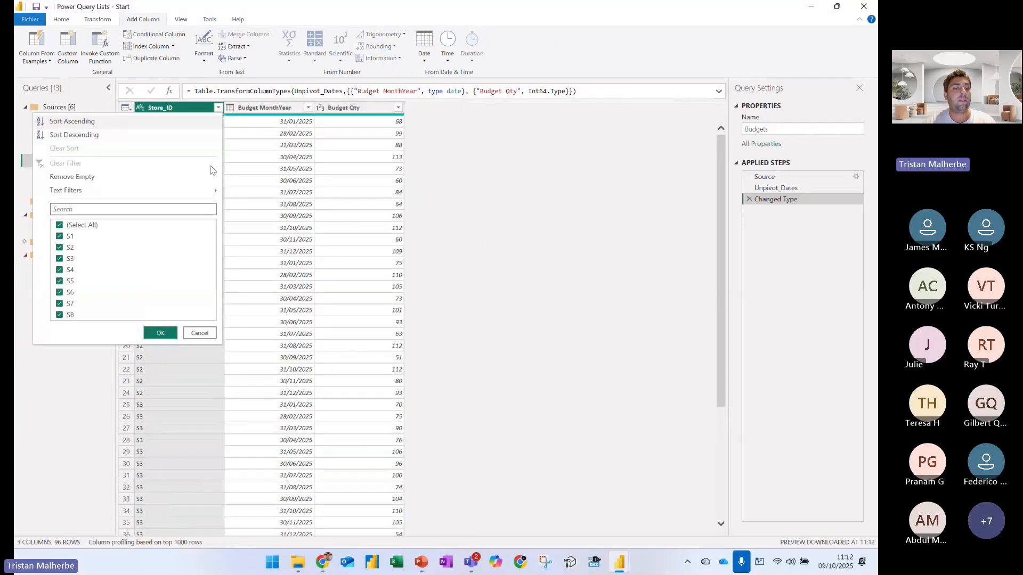
pyautogui.click(78, 227)
pyautogui.click(70, 236)
pyautogui.click(154, 333)
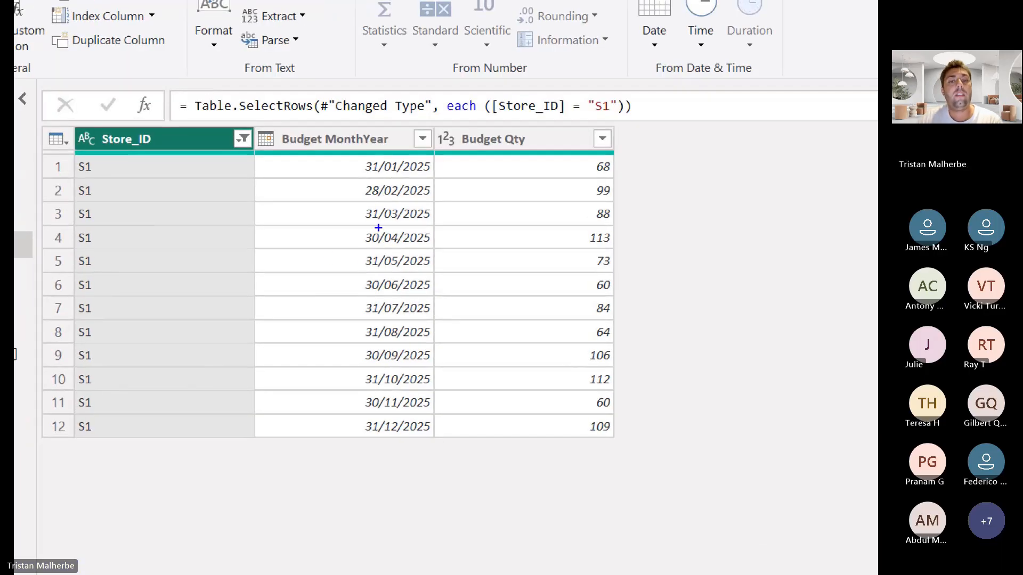
# Mark in blue the S1 month-end dates, box the first Budget Qty value, and underline the date 31/01/2025
pyautogui.moveTo(360, 166)
pyautogui.mouseDown()
pyautogui.moveTo(344, 189)
pyautogui.moveTo(324, 430)
pyautogui.moveTo(346, 436)
pyautogui.mouseUp()
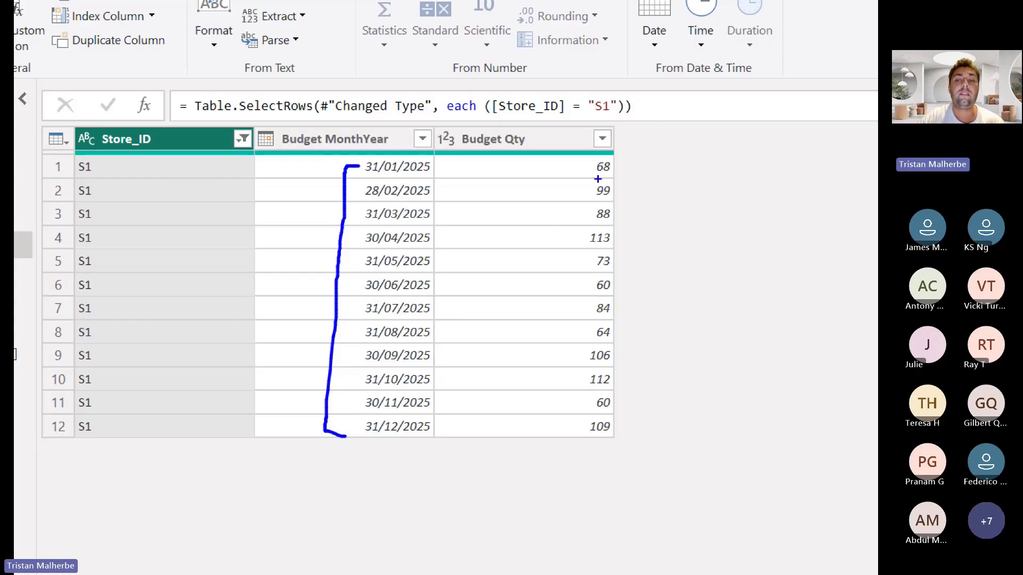
pyautogui.moveTo(597, 179)
pyautogui.mouseDown()
pyautogui.moveTo(614, 180)
pyautogui.moveTo(590, 165)
pyautogui.moveTo(591, 180)
pyautogui.moveTo(625, 169)
pyautogui.moveTo(597, 156)
pyautogui.mouseUp()
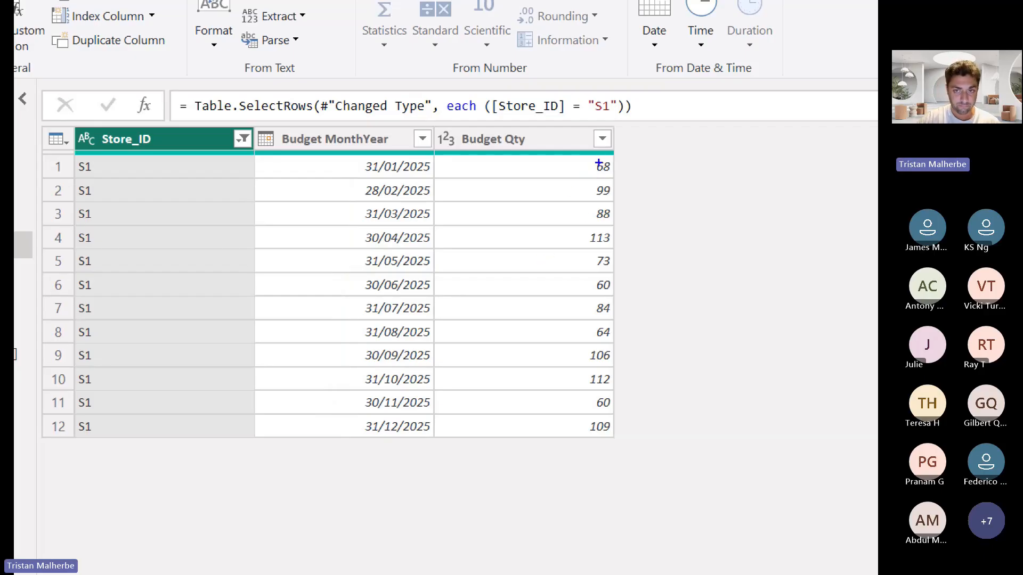
pyautogui.moveTo(592, 159)
pyautogui.mouseDown()
pyautogui.moveTo(589, 180)
pyautogui.moveTo(618, 179)
pyautogui.moveTo(573, 150)
pyautogui.mouseUp()
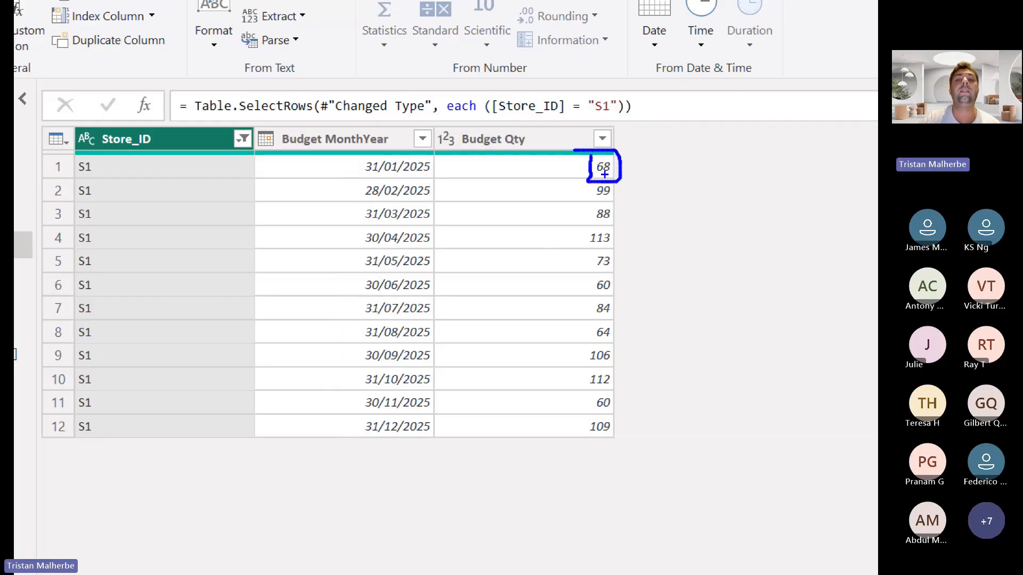
pyautogui.moveTo(600, 175); pyautogui.dragTo(609, 174)
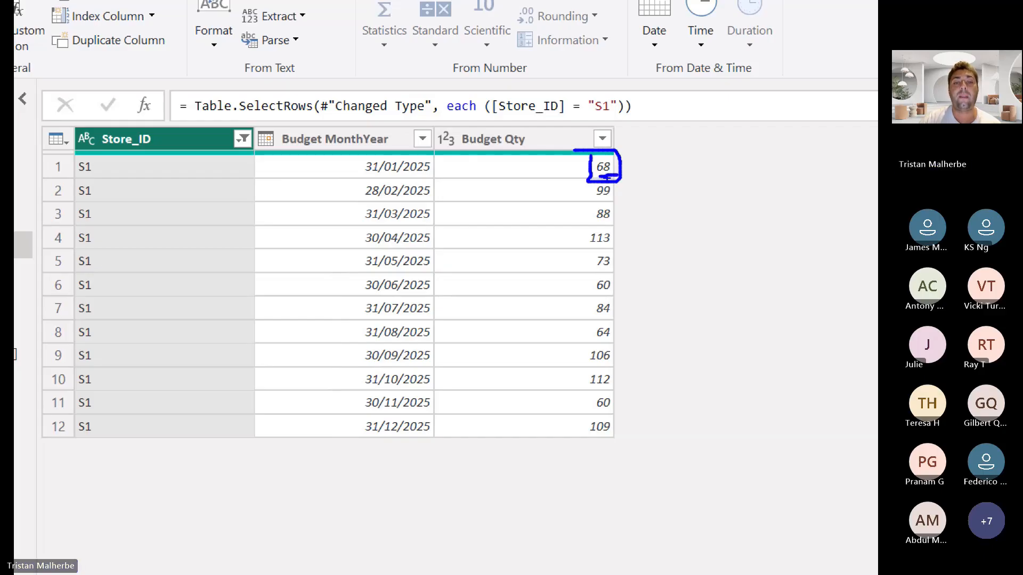
pyautogui.moveTo(358, 180); pyautogui.dragTo(426, 179)
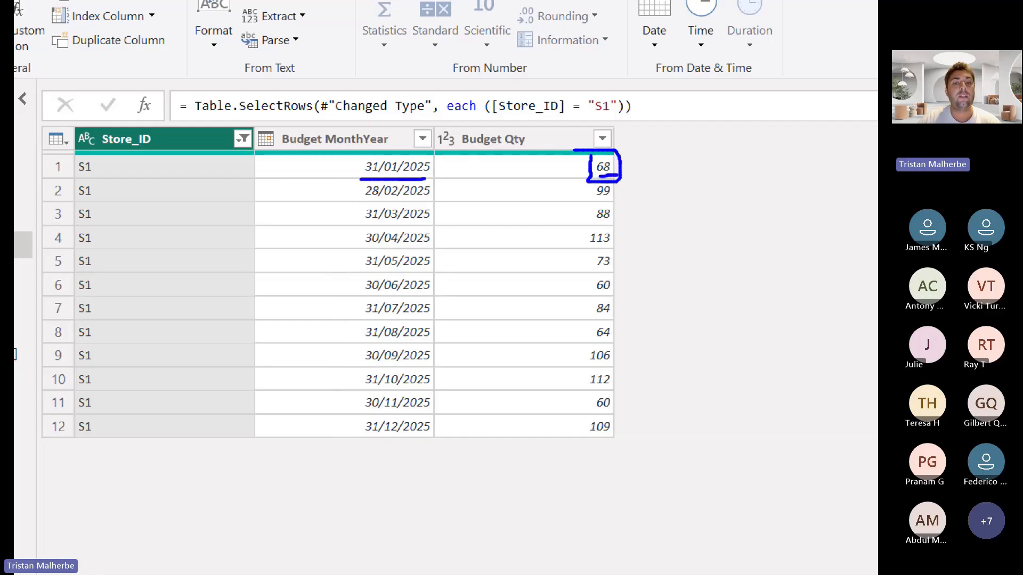
# Annotate the boxed Budget Qty value with an underlined "/ 31" and draw a blue curve along the month-end dates
pyautogui.moveTo(649, 174); pyautogui.dragTo(650, 155)
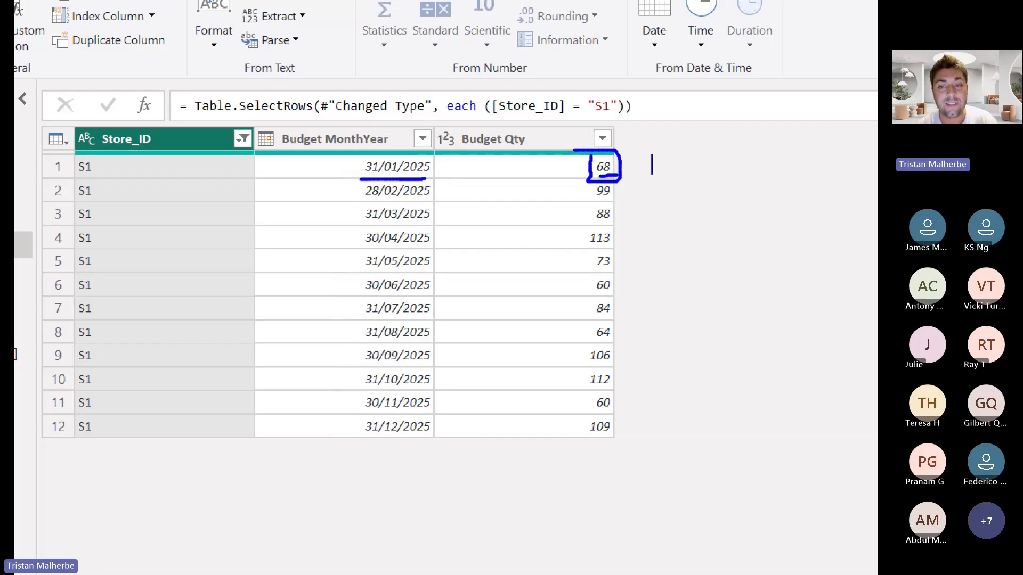
pyautogui.moveTo(659, 155); pyautogui.dragTo(659, 175)
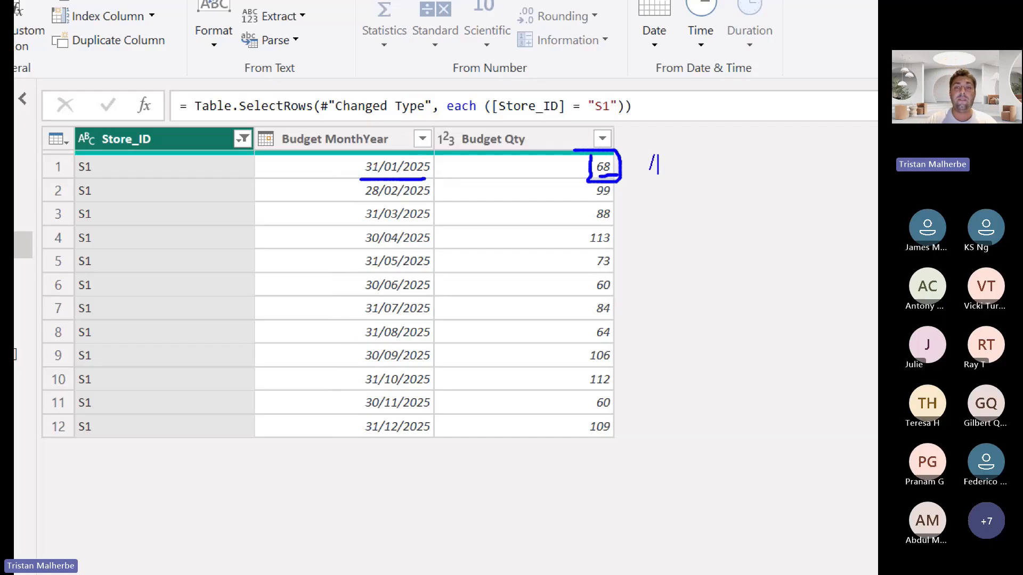
pyautogui.write('31')
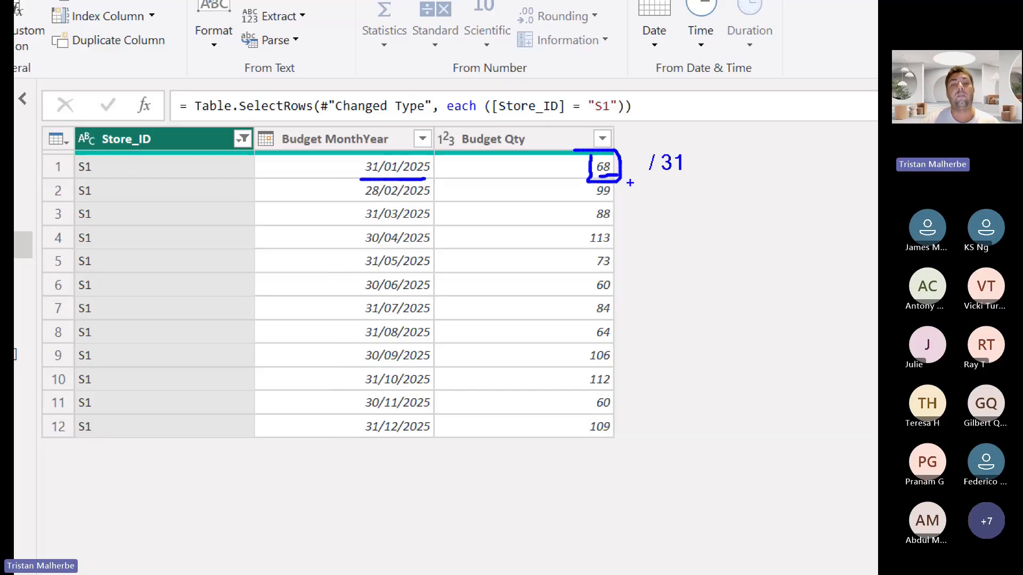
pyautogui.moveTo(431, 155)
pyautogui.mouseDown()
pyautogui.moveTo(432, 403)
pyautogui.moveTo(409, 458)
pyautogui.mouseUp()
pyautogui.moveTo(362, 182); pyautogui.dragTo(390, 181)
pyautogui.moveTo(628, 174); pyautogui.dragTo(701, 173)
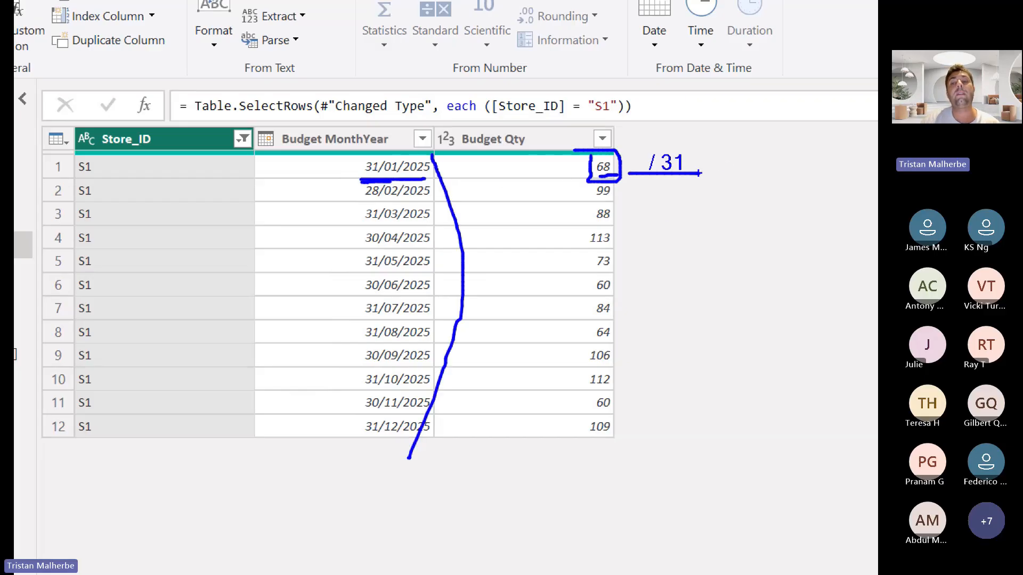
pyautogui.press('Escape')
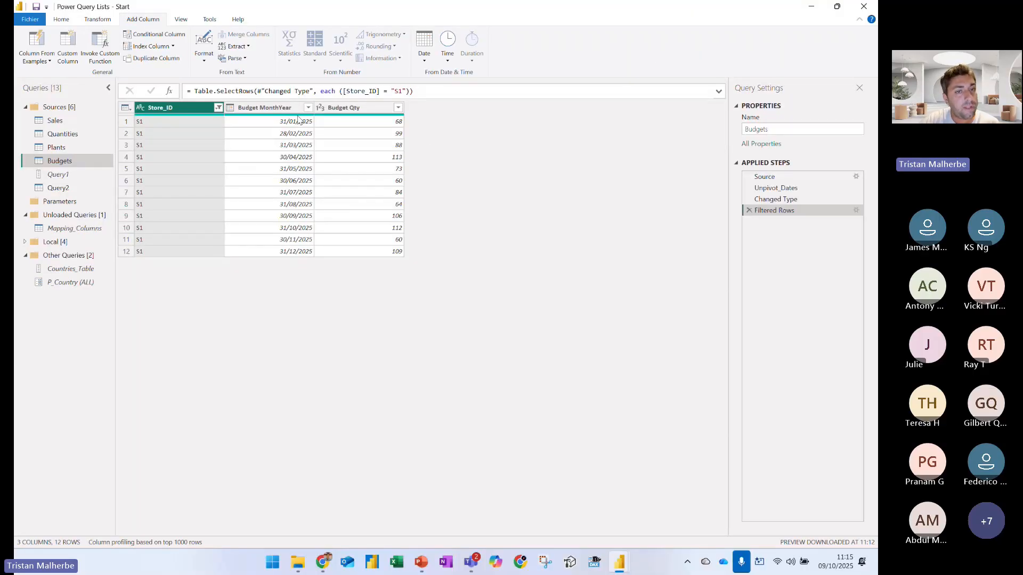
# Add a Start of Month column calculated from the Budget MonthYear dates
pyautogui.click(292, 113)
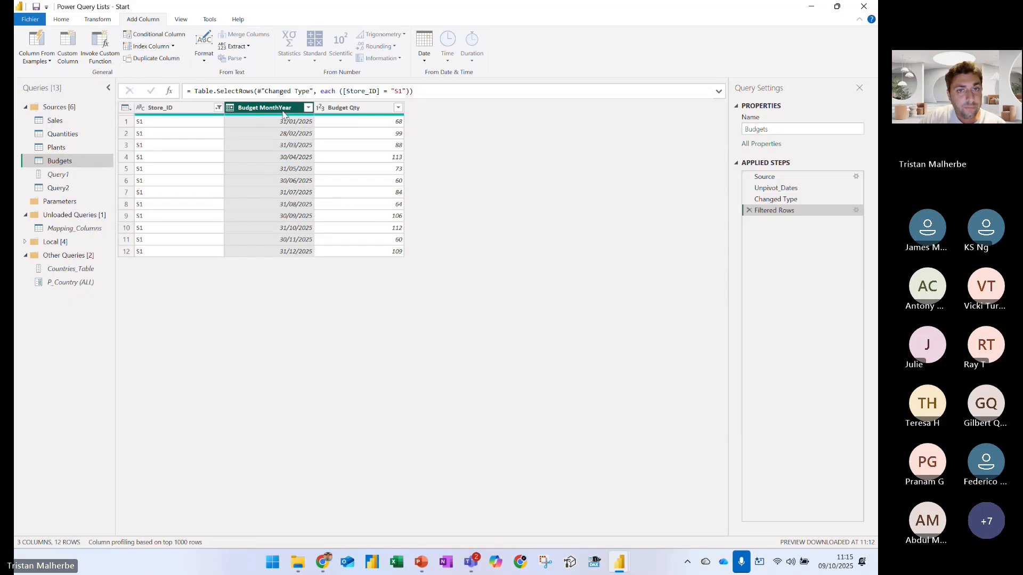
pyautogui.click(424, 59)
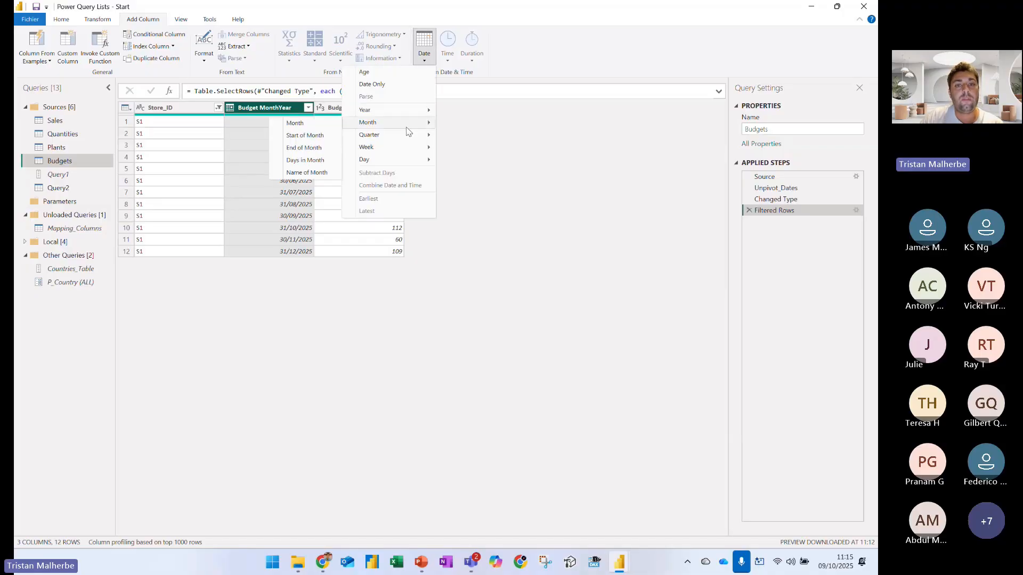
pyautogui.moveTo(406, 127)
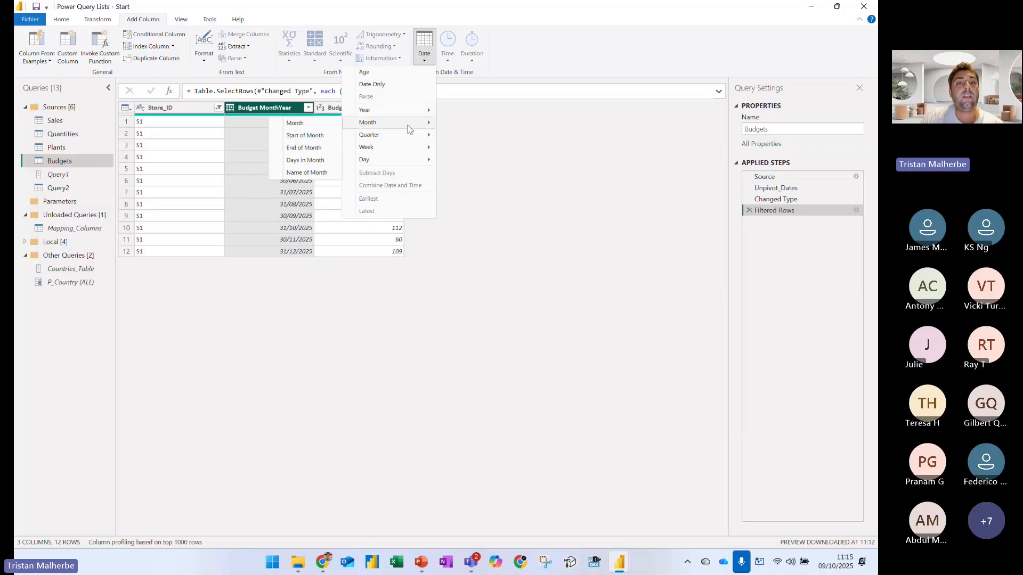
pyautogui.click(324, 136)
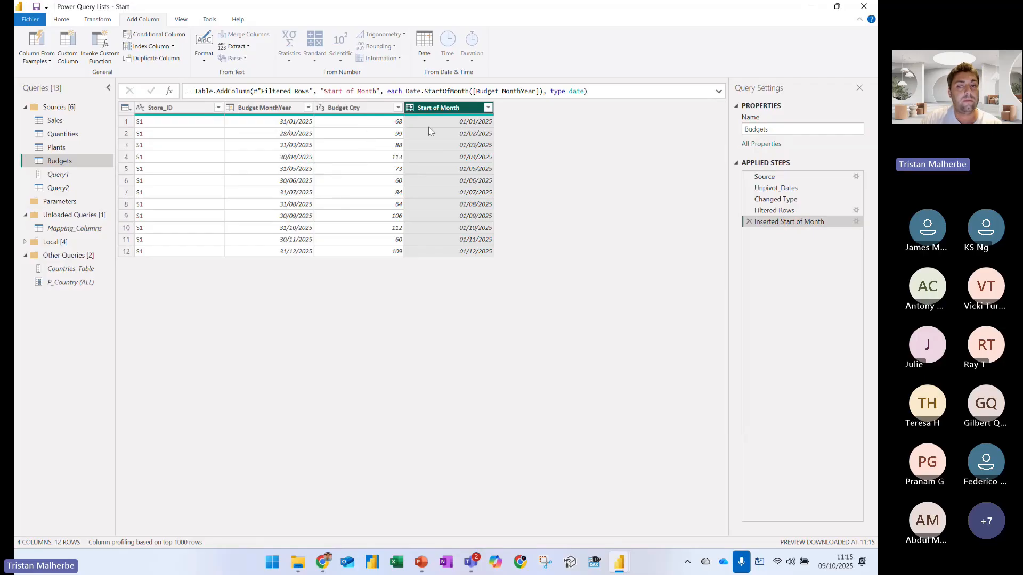
# Delete the Filtered Rows step from the Budgets query's applied steps and confirm the deletion
pyautogui.click(295, 122)
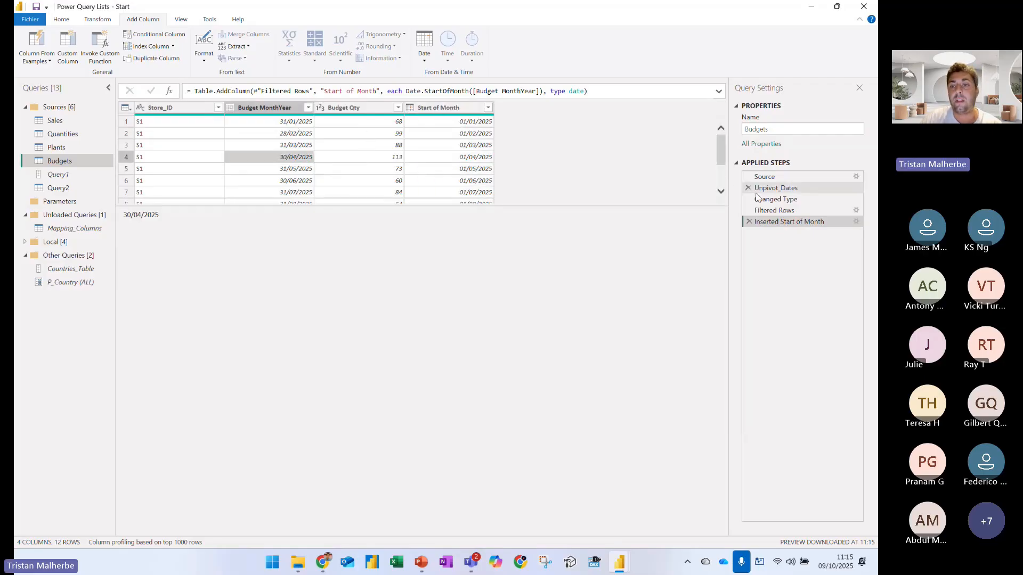
pyautogui.click(775, 200)
pyautogui.click(775, 211)
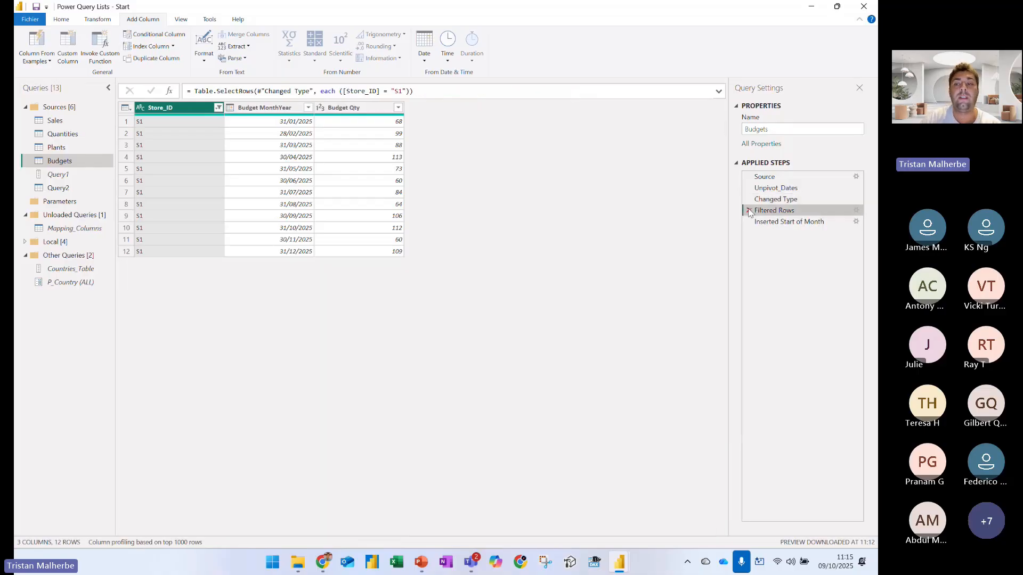
pyautogui.click(749, 211)
pyautogui.click(549, 305)
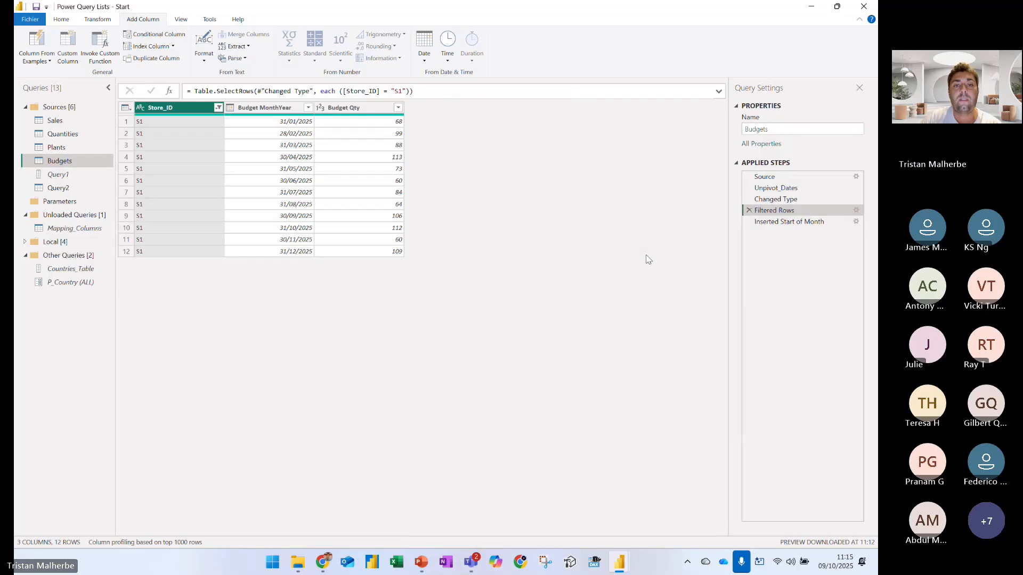
# Rename the Inserted Start of Month step as Add_StartOfMonth
pyautogui.rightClick(783, 212)
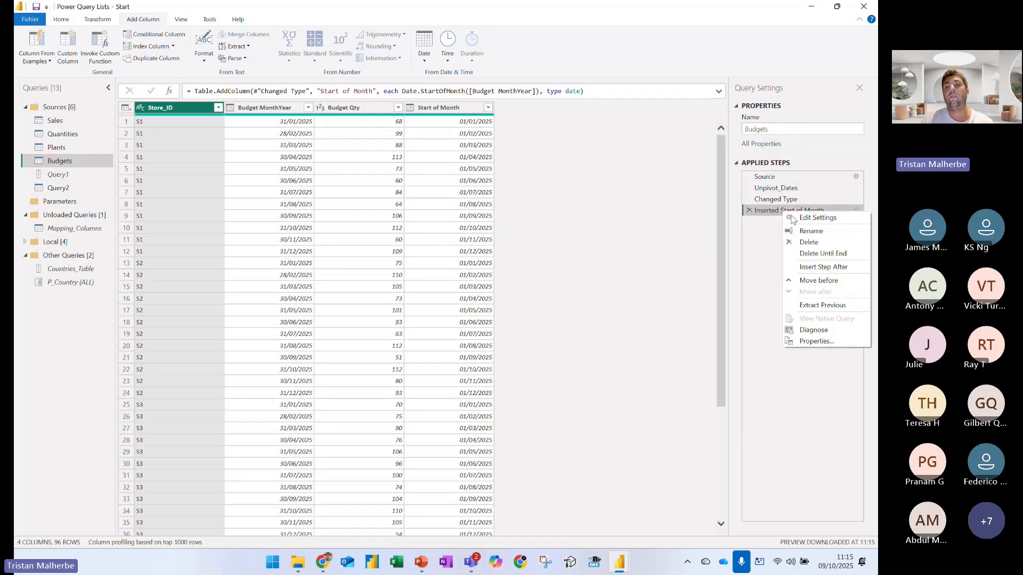
pyautogui.click(810, 231)
pyautogui.write('Add_')
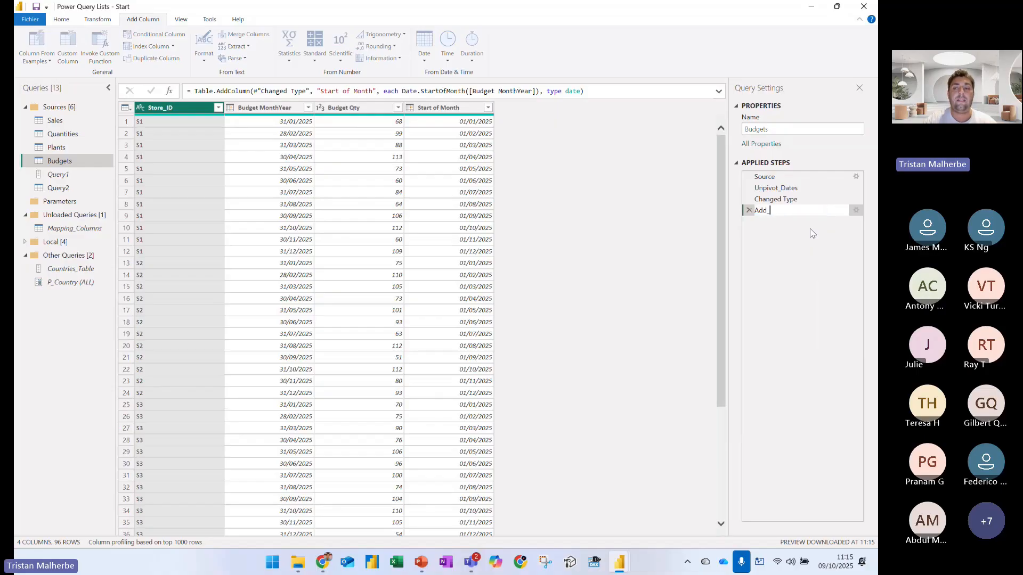
pyautogui.write('StartOfMonth')
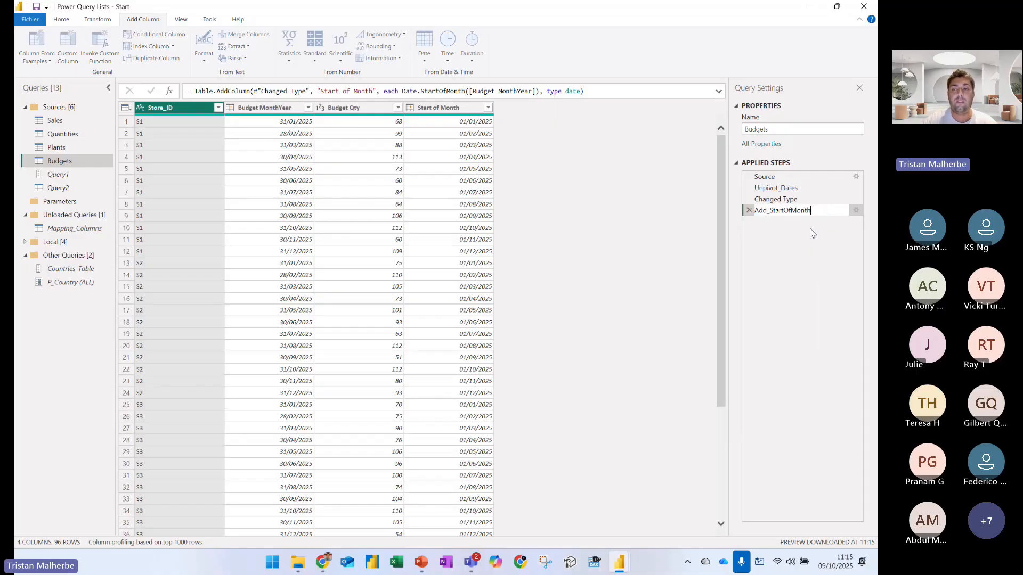
pyautogui.press('Return')
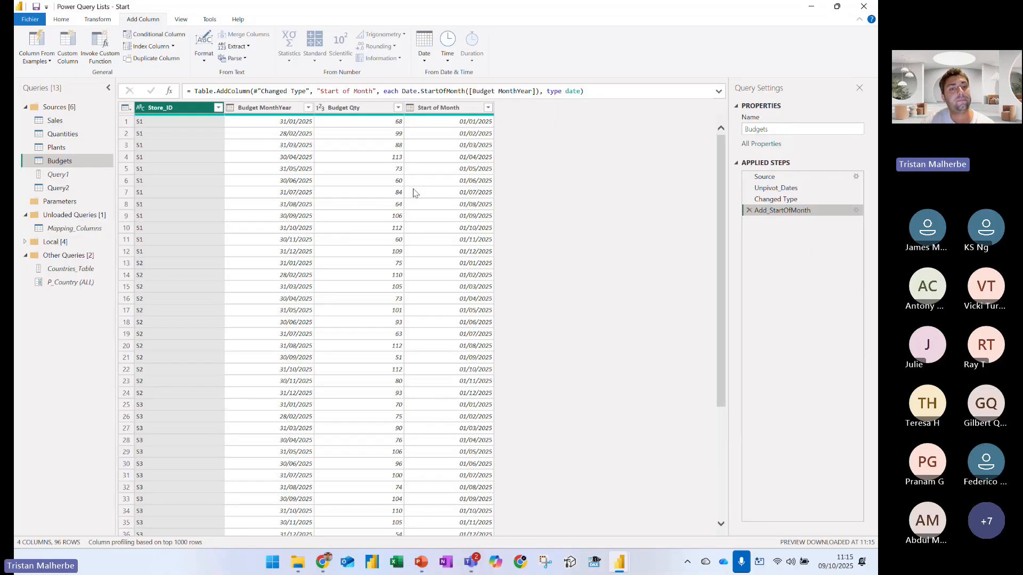
# Draw blue boxes around the first row's Budget MonthYear and Start of Month dates
pyautogui.click(437, 108)
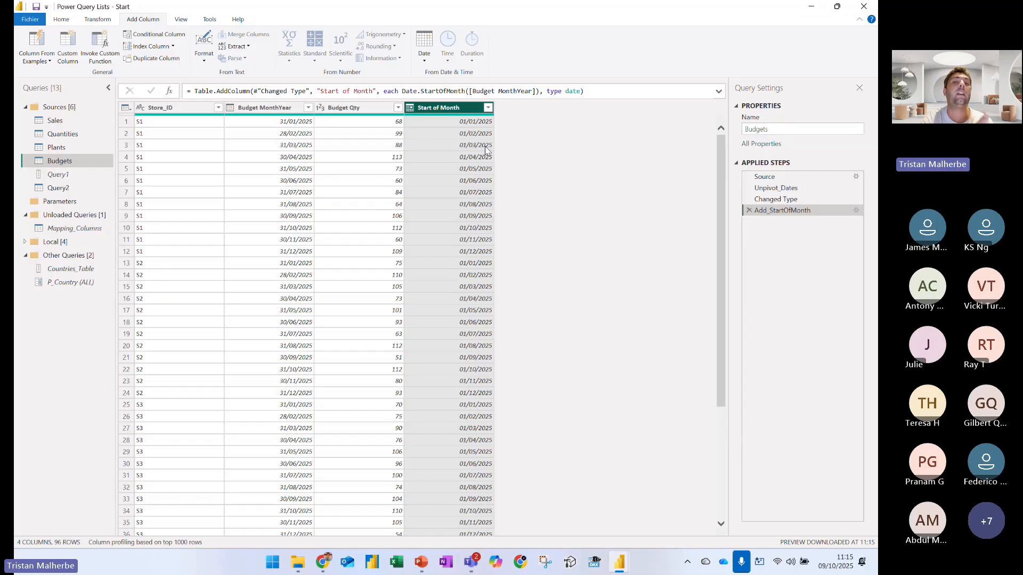
pyautogui.click(344, 108)
pyautogui.click(433, 109)
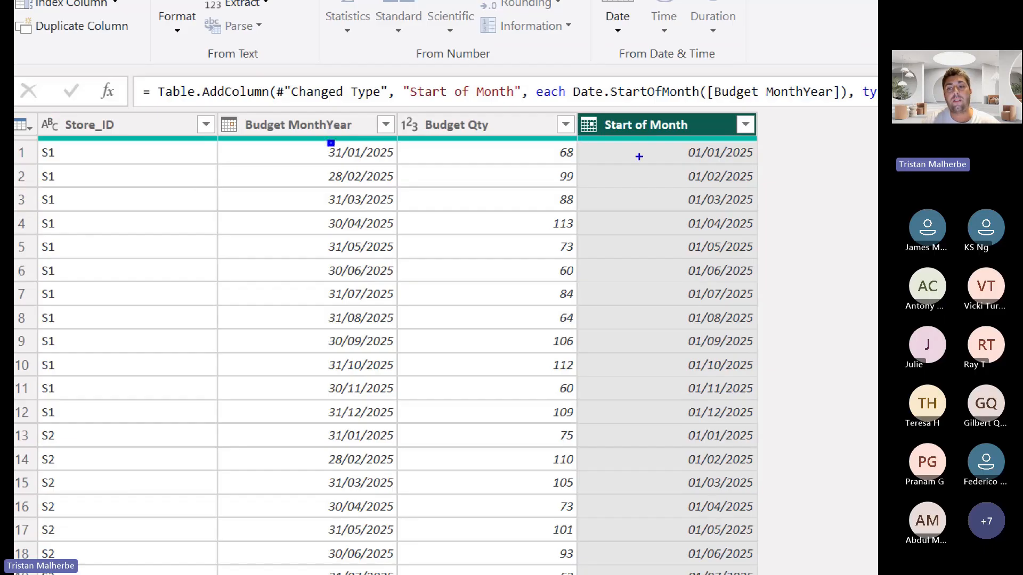
pyautogui.moveTo(641, 138); pyautogui.dragTo(807, 160)
pyautogui.moveTo(298, 131); pyautogui.dragTo(411, 170)
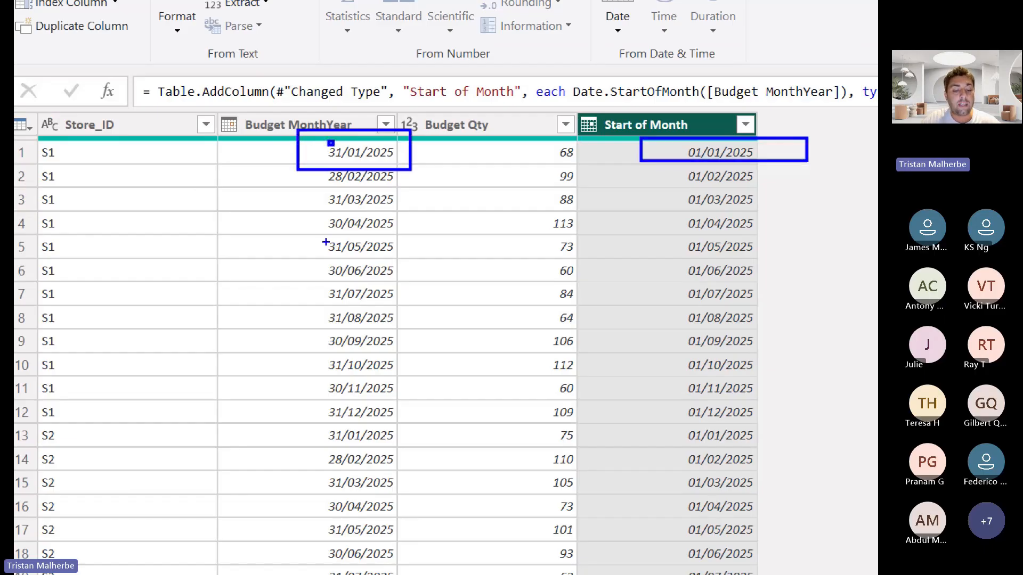
pyautogui.moveTo(324, 244)
pyautogui.mouseDown()
pyautogui.moveTo(305, 228)
pyautogui.moveTo(374, 258)
pyautogui.mouseUp()
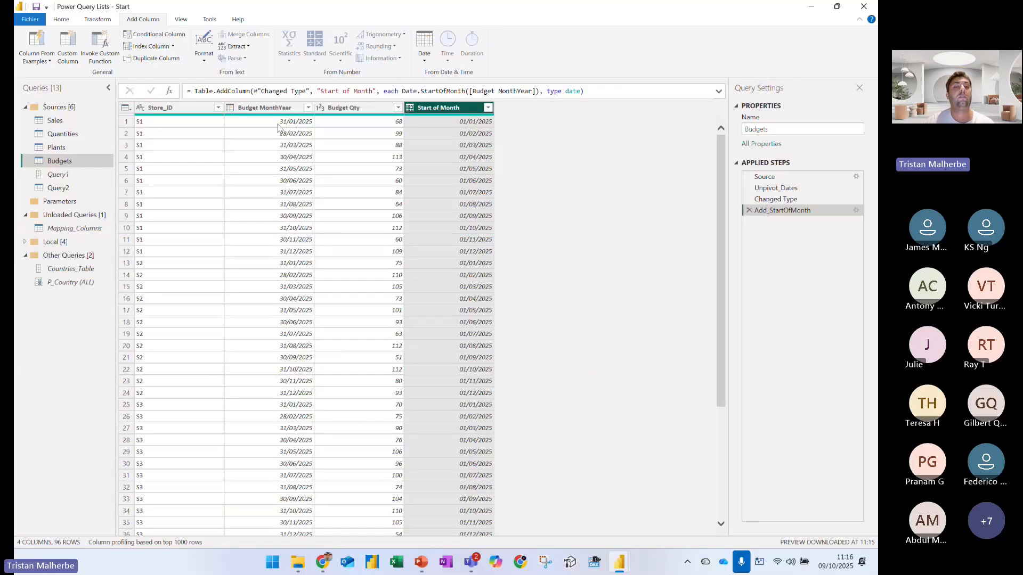
# Add a Day column holding the day number extracted from the Budget MonthYear dates
pyautogui.click(325, 127)
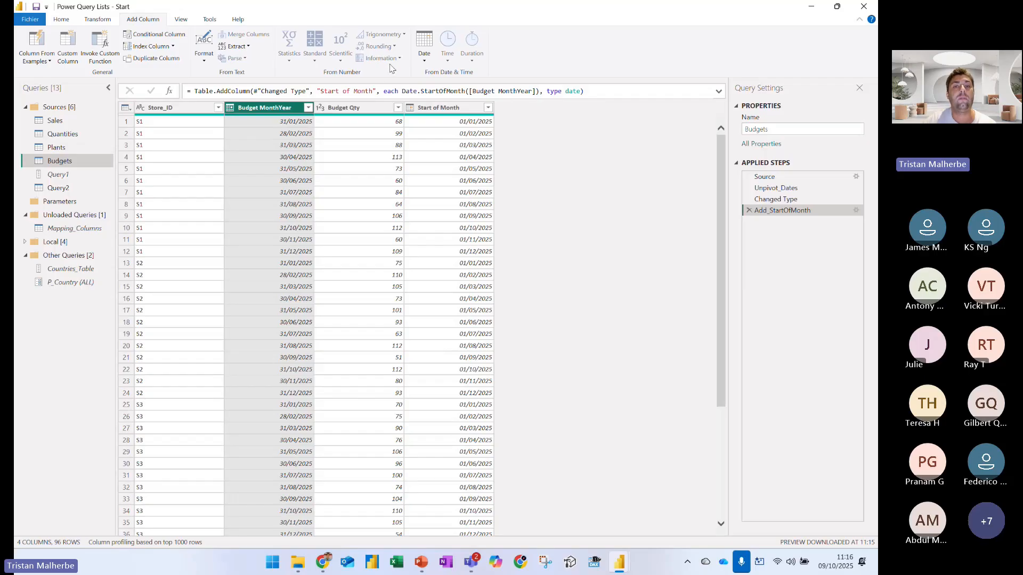
pyautogui.click(424, 47)
pyautogui.moveTo(417, 160)
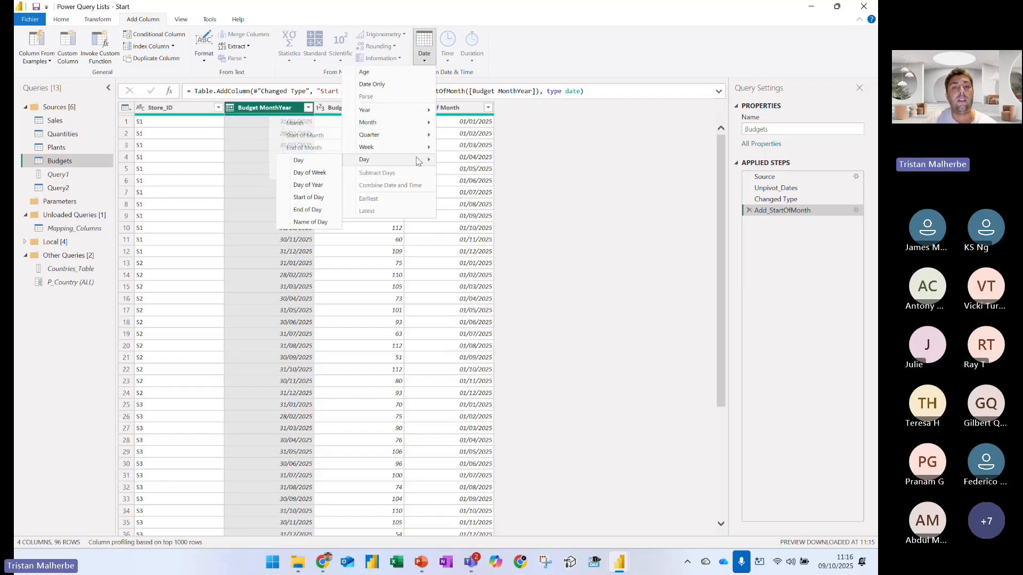
pyautogui.click(300, 160)
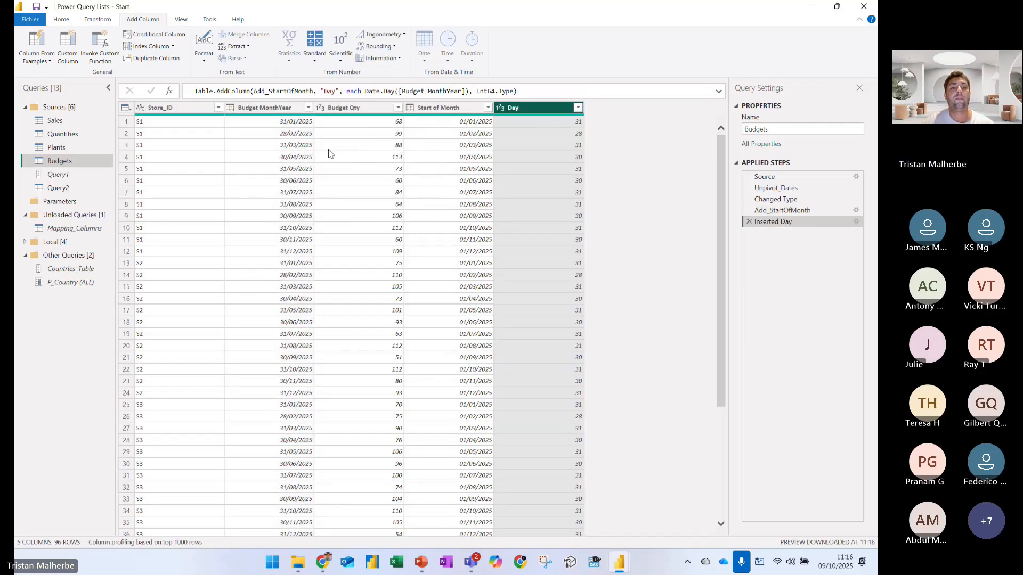
# Preview the Budget MonthYear values in rows 1, 2 and 4, and shrink the preview pane to show more table rows
pyautogui.click(297, 123)
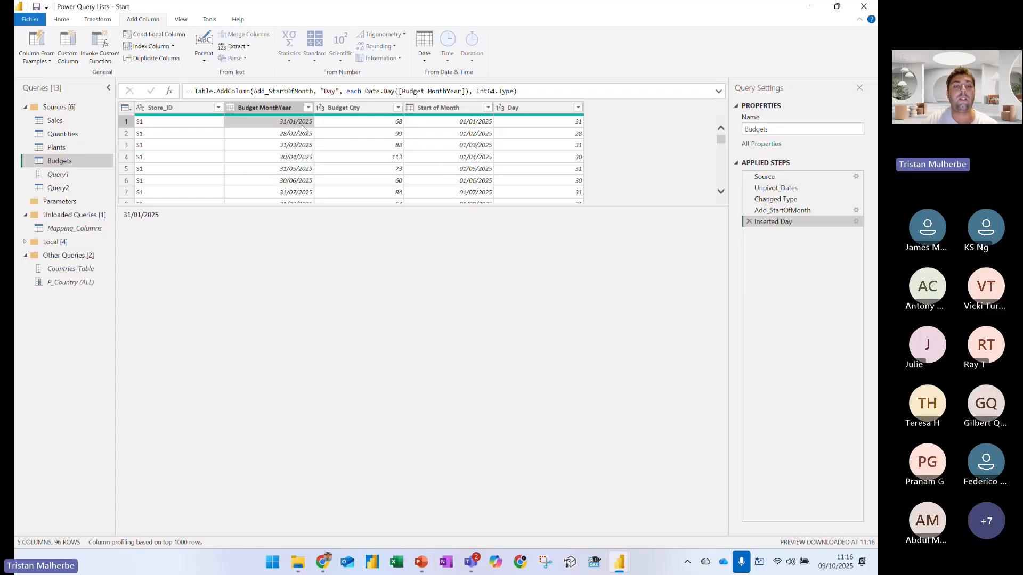
pyautogui.click(302, 137)
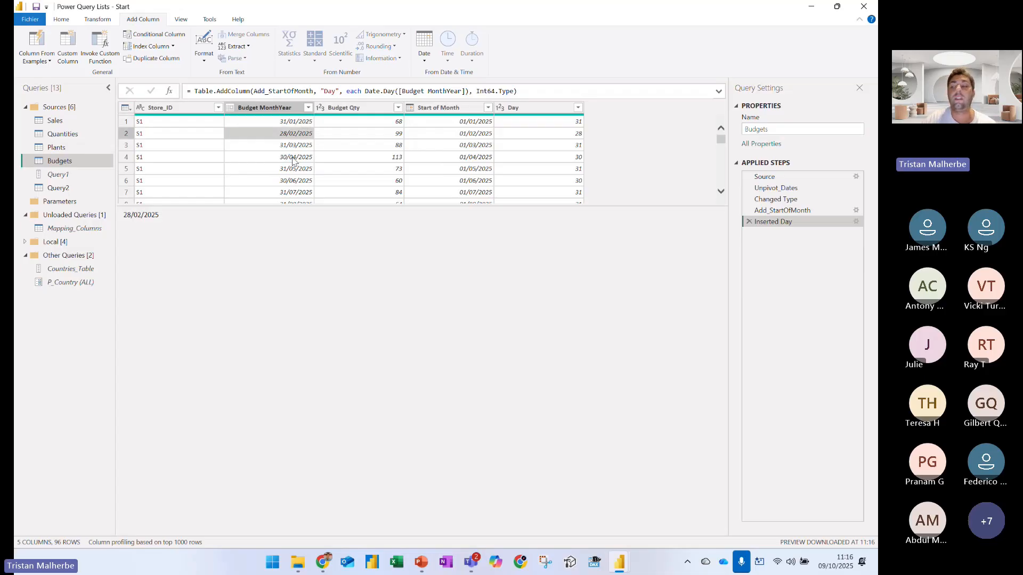
pyautogui.click(293, 158)
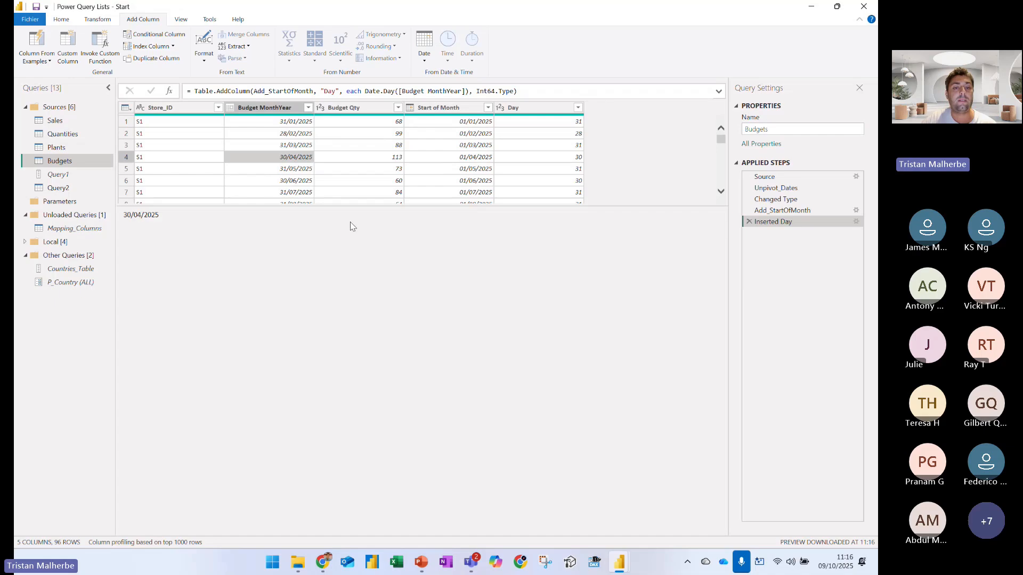
pyautogui.moveTo(363, 207); pyautogui.dragTo(580, 296)
# Rename the Inserted Day step as Add_NbDays and mark the first Budget MonthYear dates with the pen
pyautogui.rightClick(772, 223)
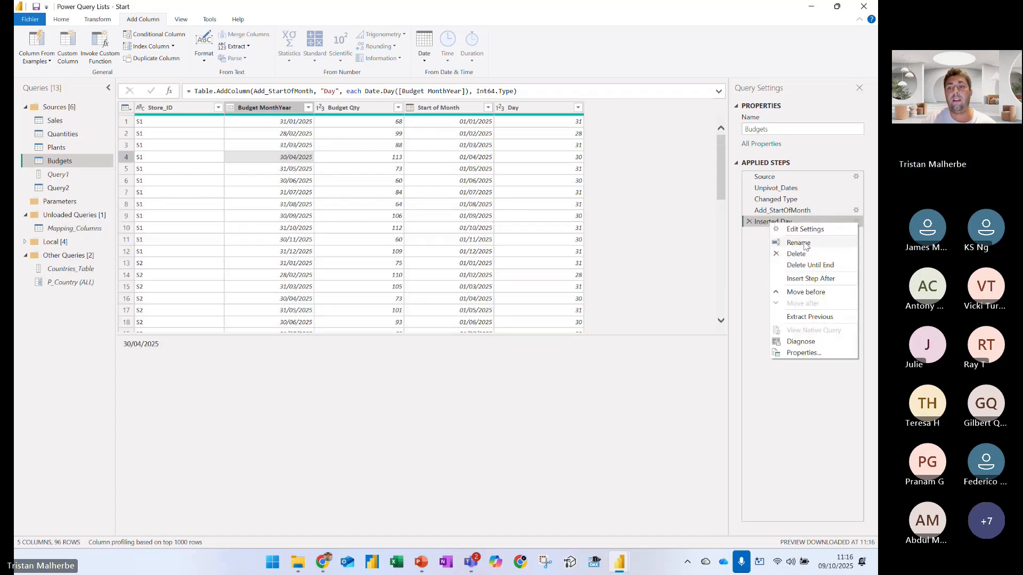
pyautogui.click(799, 242)
pyautogui.write('Add_NbDays')
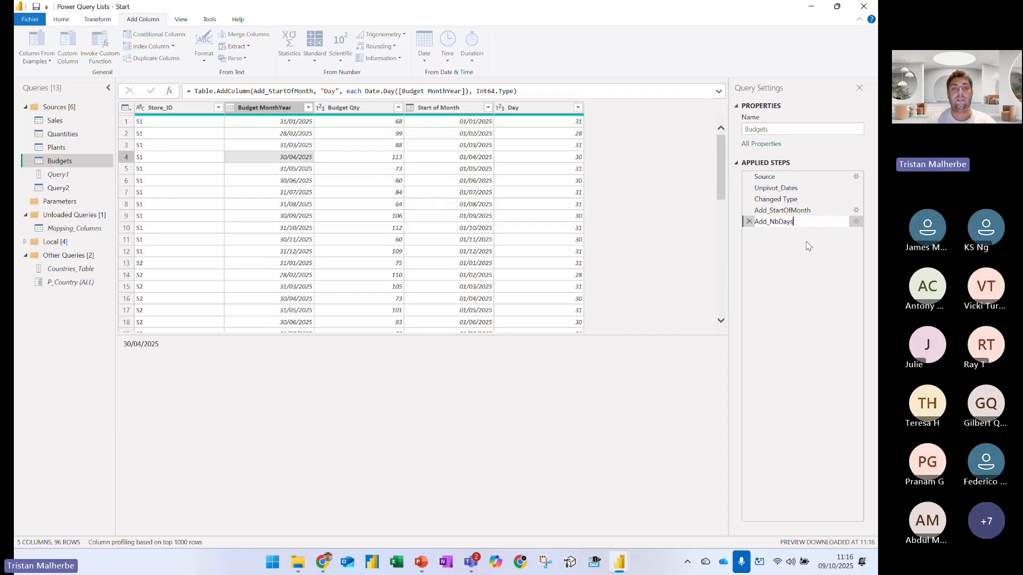
pyautogui.press('Return')
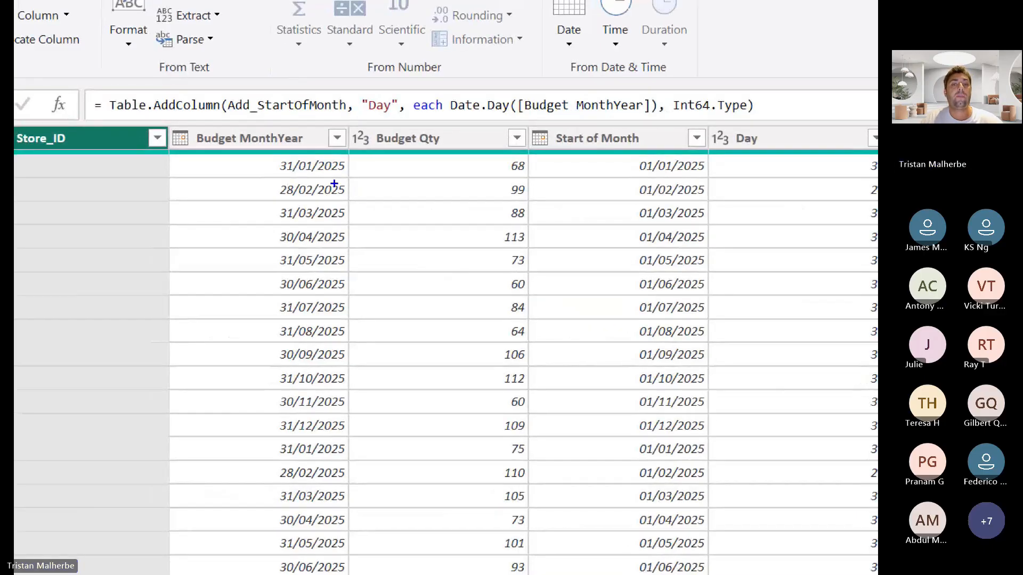
pyautogui.moveTo(339, 173)
pyautogui.mouseDown()
pyautogui.moveTo(358, 200)
pyautogui.moveTo(358, 224)
pyautogui.mouseUp()
pyautogui.press('Escape')
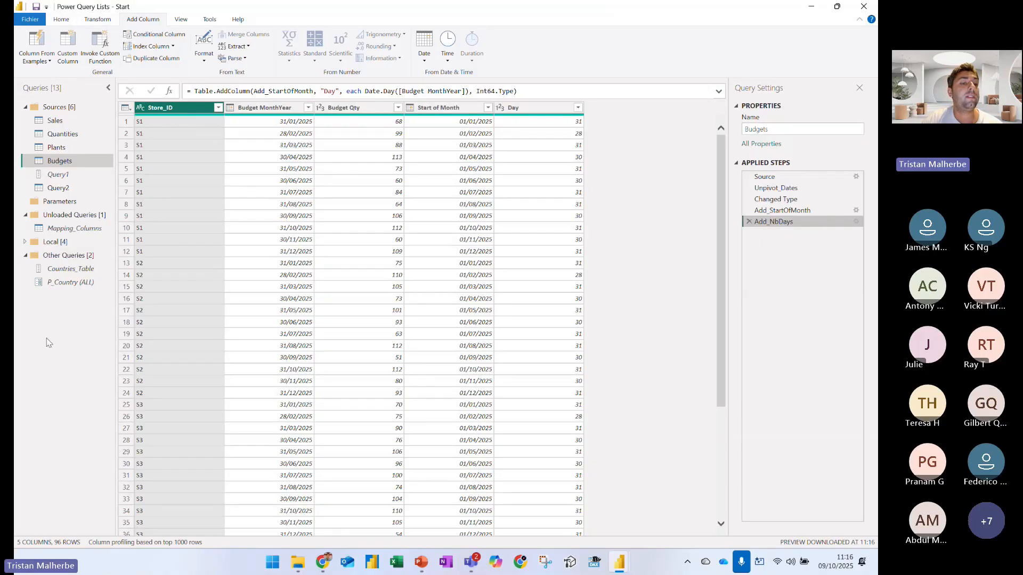
# Create a blank query with the formula = List.Dates to show the function's documentation, and mark its input parameters with the pen
pyautogui.rightClick(53, 318)
pyautogui.moveTo(85, 335)
pyautogui.click(171, 392)
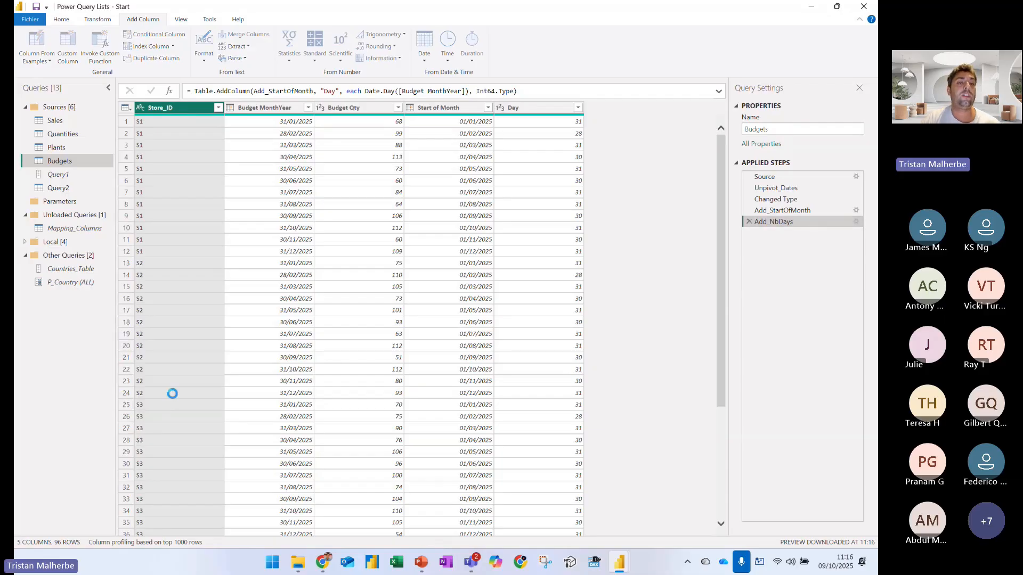
pyautogui.write('List.Dates')
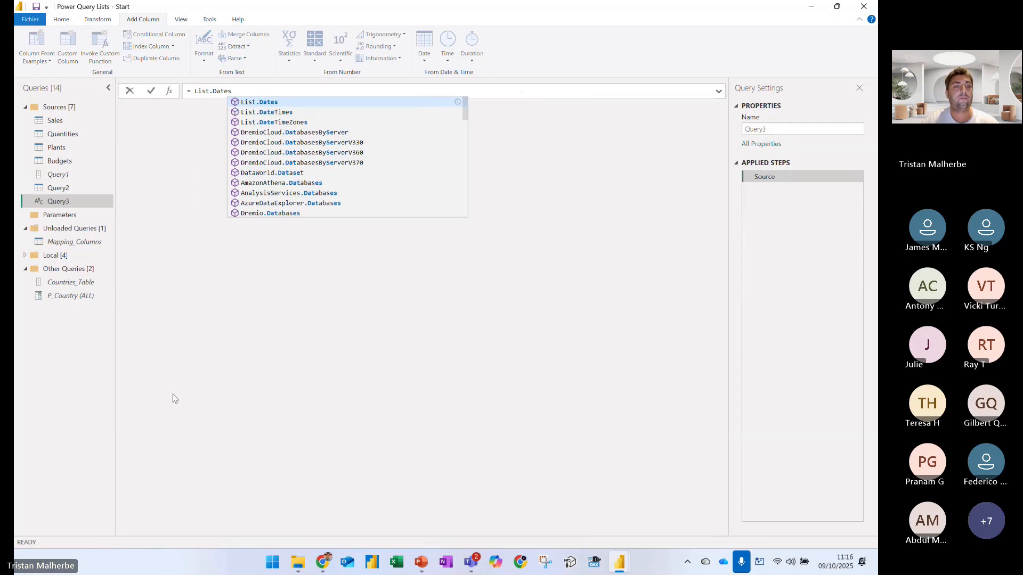
pyautogui.press('Return')
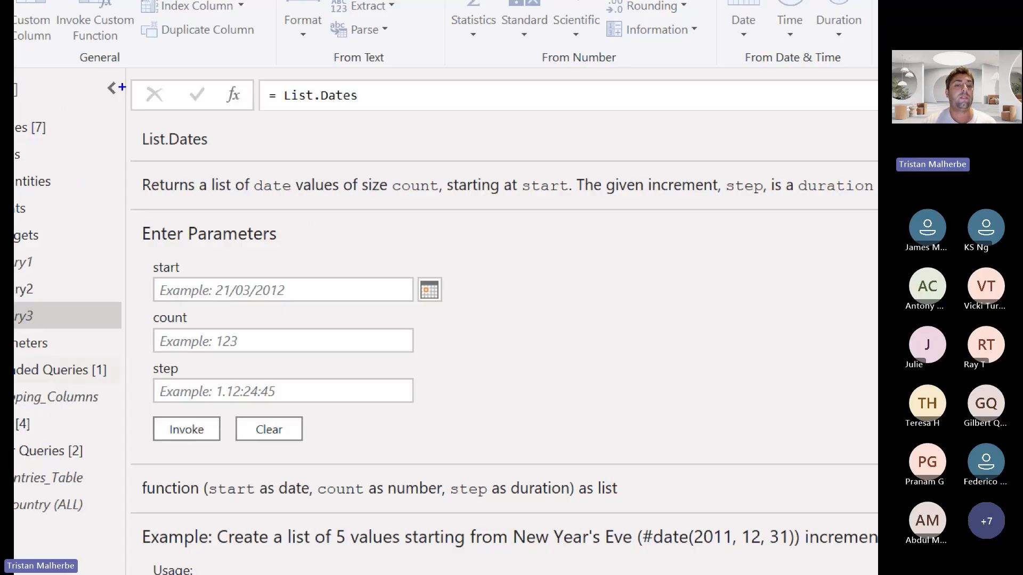
pyautogui.moveTo(147, 258)
pyautogui.mouseDown()
pyautogui.moveTo(145, 301)
pyautogui.moveTo(326, 307)
pyautogui.moveTo(460, 250)
pyautogui.moveTo(92, 241)
pyautogui.mouseUp()
pyautogui.moveTo(223, 328)
pyautogui.mouseDown()
pyautogui.moveTo(292, 298)
pyautogui.moveTo(205, 354)
pyautogui.moveTo(291, 392)
pyautogui.mouseUp()
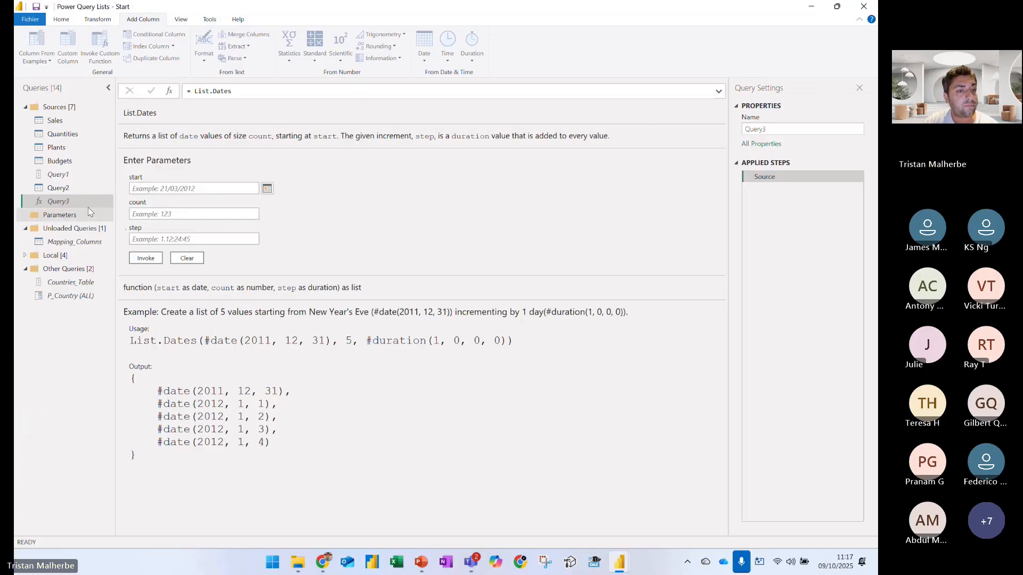
# Delete the Query3 query and confirm the deletion
pyautogui.rightClick(64, 316)
pyautogui.click(108, 237)
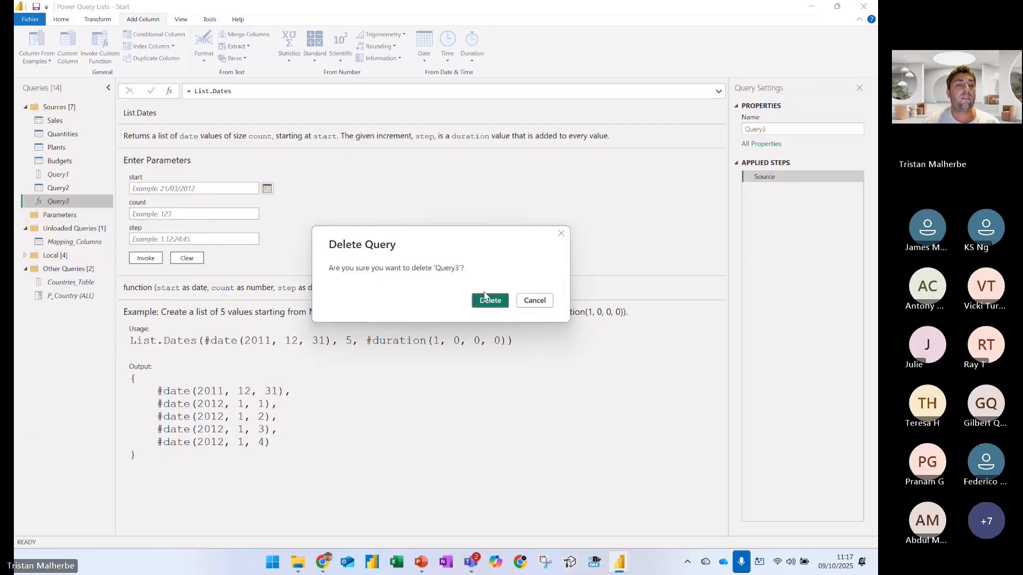
pyautogui.click(486, 298)
# Start a custom column named Dates in the Budgets query, opening its formula with List.Dates and [Start of Month] as the start
pyautogui.click(59, 160)
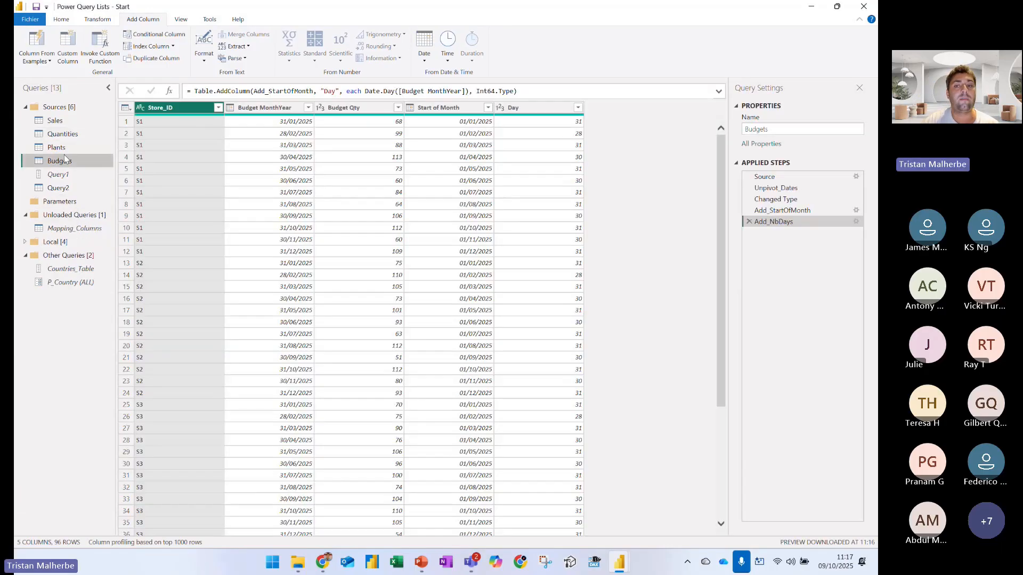
pyautogui.click(68, 44)
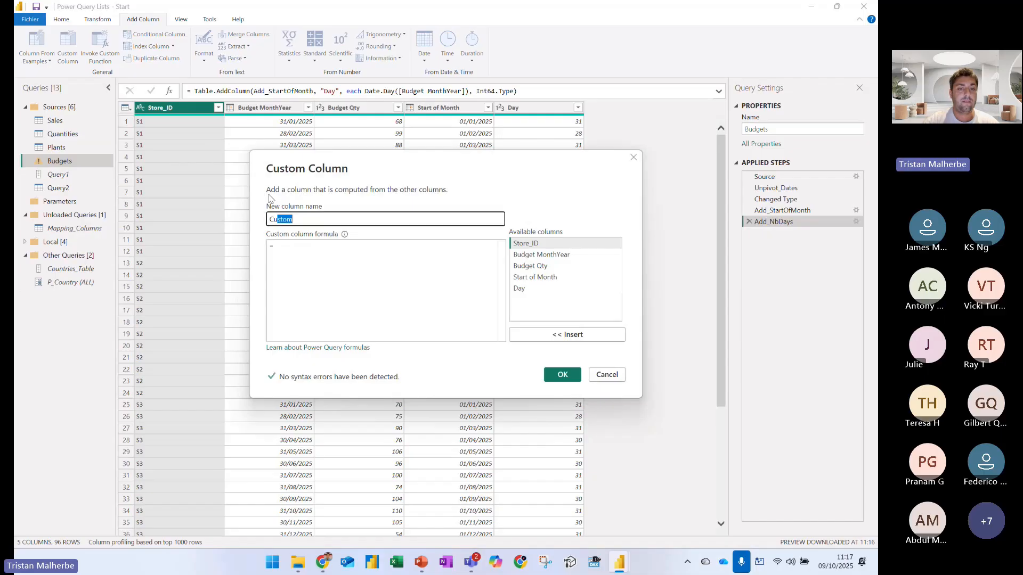
pyautogui.write('Dates')
pyautogui.press('Tab')
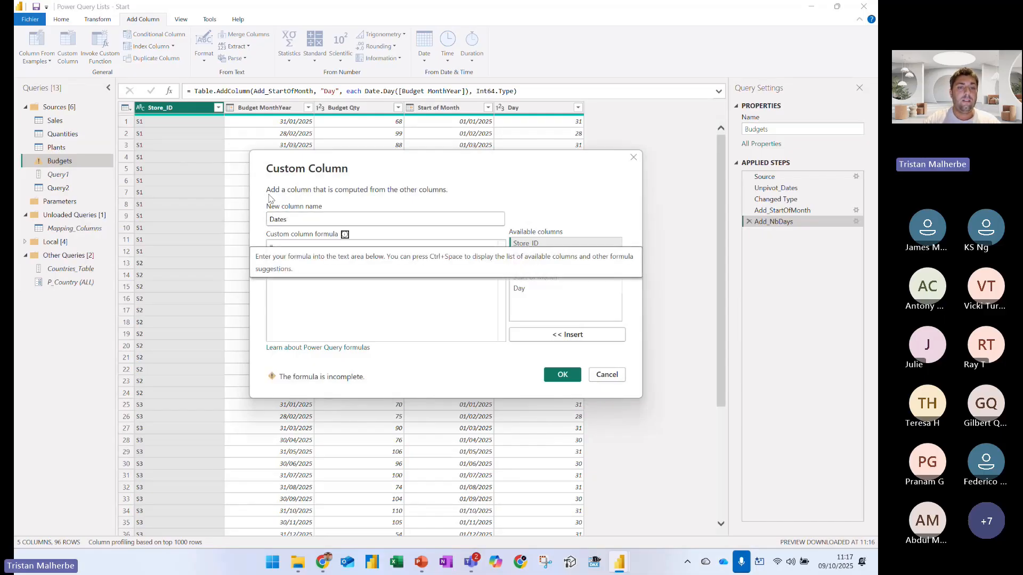
pyautogui.write('List.Dates(')
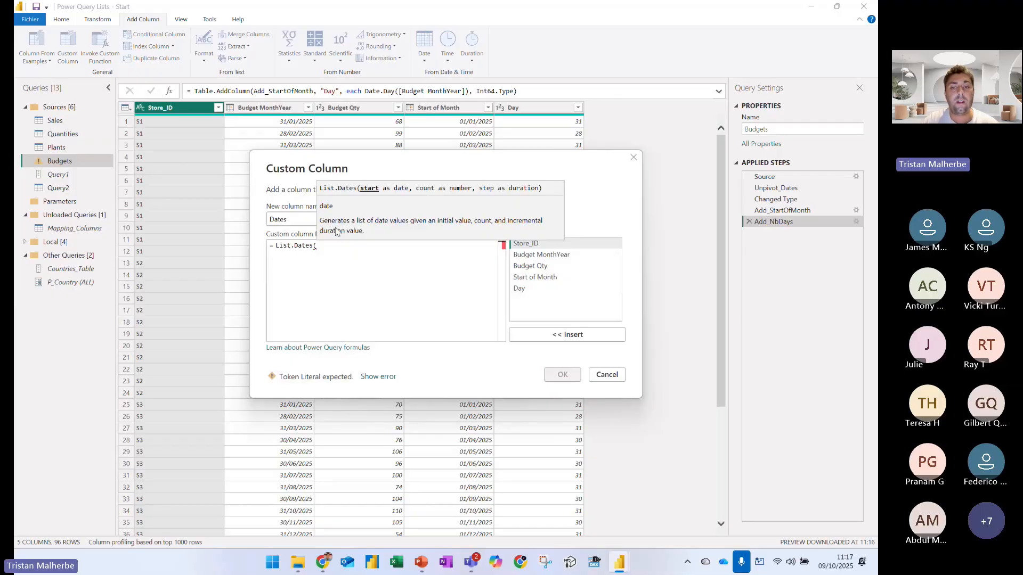
pyautogui.doubleClick(534, 277)
pyautogui.write(',')
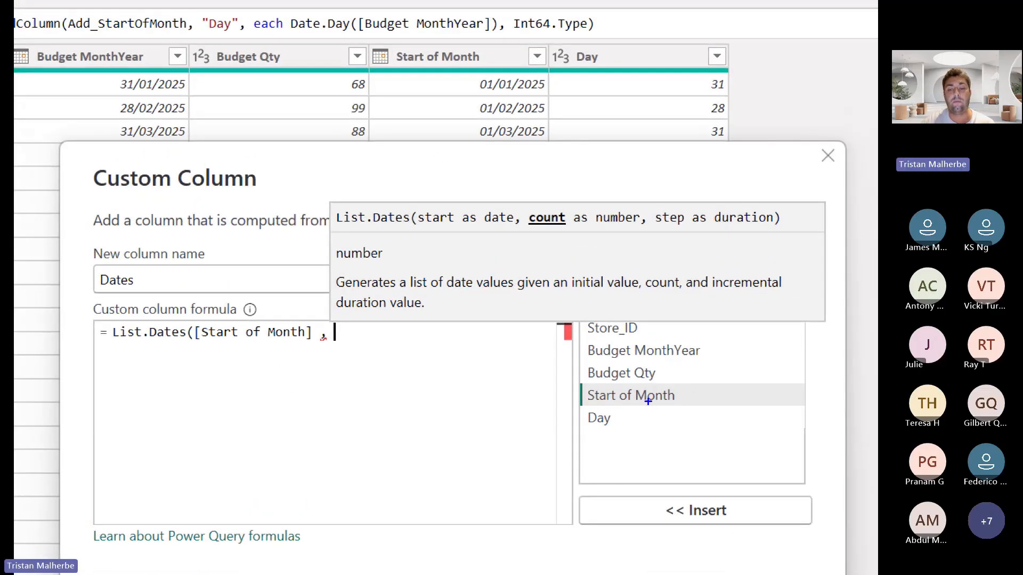
# Circle the available Day column and the Day values 31 in rows 1 and 3, and leave the annotation mode
pyautogui.moveTo(591, 413)
pyautogui.mouseDown()
pyautogui.moveTo(585, 425)
pyautogui.moveTo(613, 418)
pyautogui.moveTo(597, 409)
pyautogui.mouseUp()
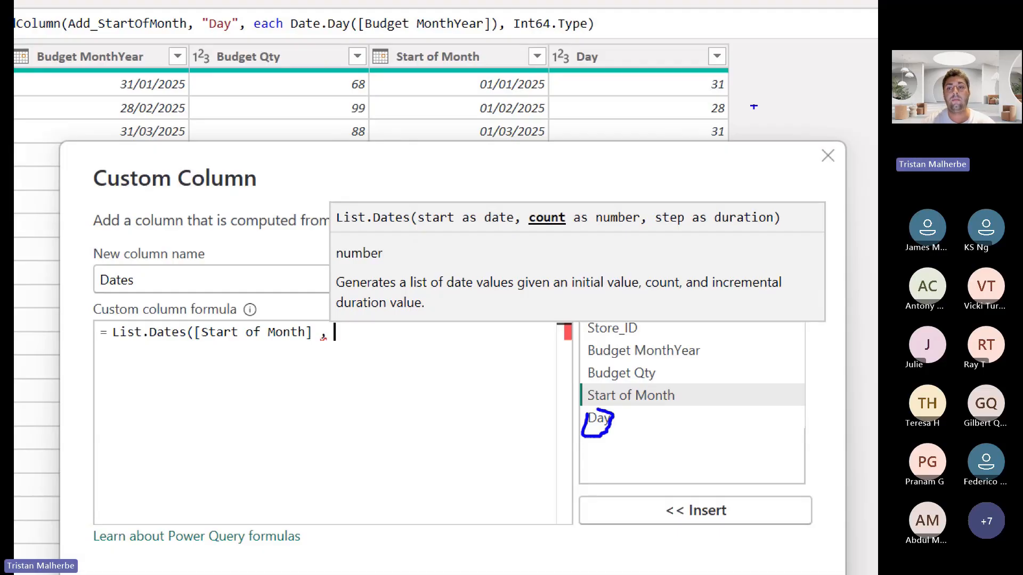
pyautogui.moveTo(714, 64)
pyautogui.mouseDown()
pyautogui.moveTo(711, 96)
pyautogui.moveTo(716, 66)
pyautogui.mouseUp()
pyautogui.moveTo(707, 125)
pyautogui.mouseDown()
pyautogui.moveTo(732, 151)
pyautogui.moveTo(711, 120)
pyautogui.mouseUp()
pyautogui.press('Escape')
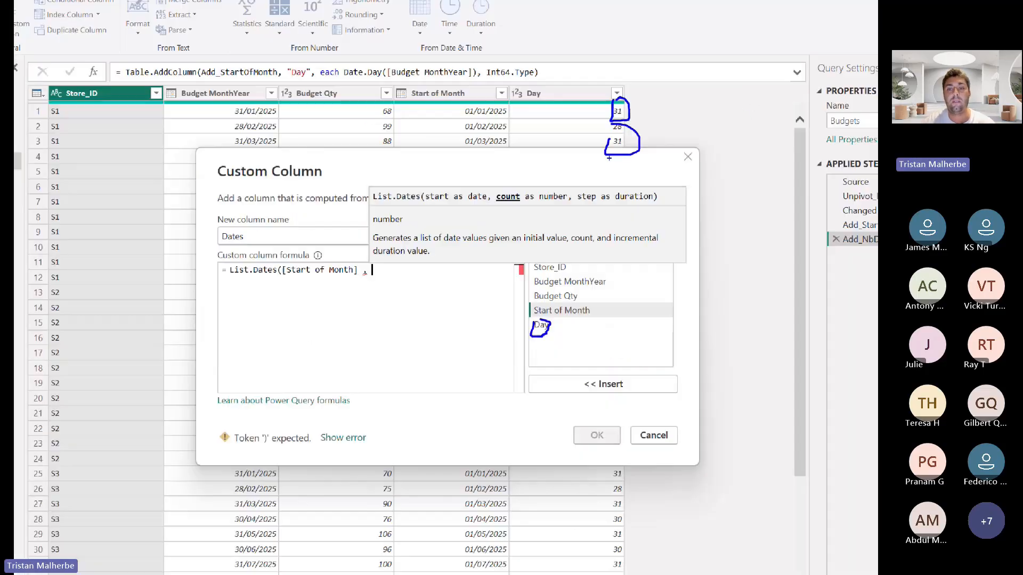
# Complete the Dates formula with [Day] as the count and #duration(1,0,0,0) as the step, and create the column
pyautogui.click(531, 290)
pyautogui.doubleClick(531, 290)
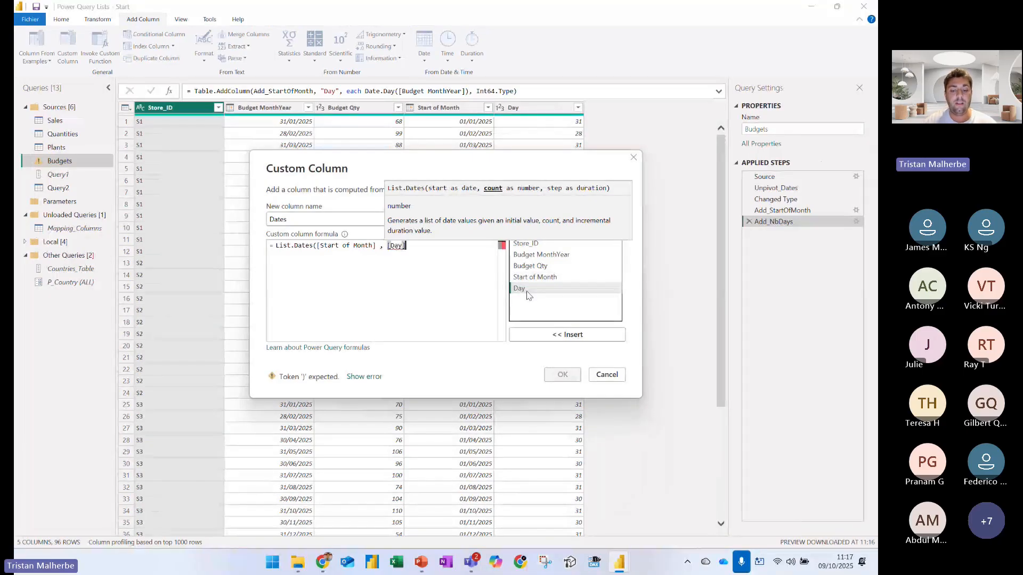
pyautogui.write(', #du')
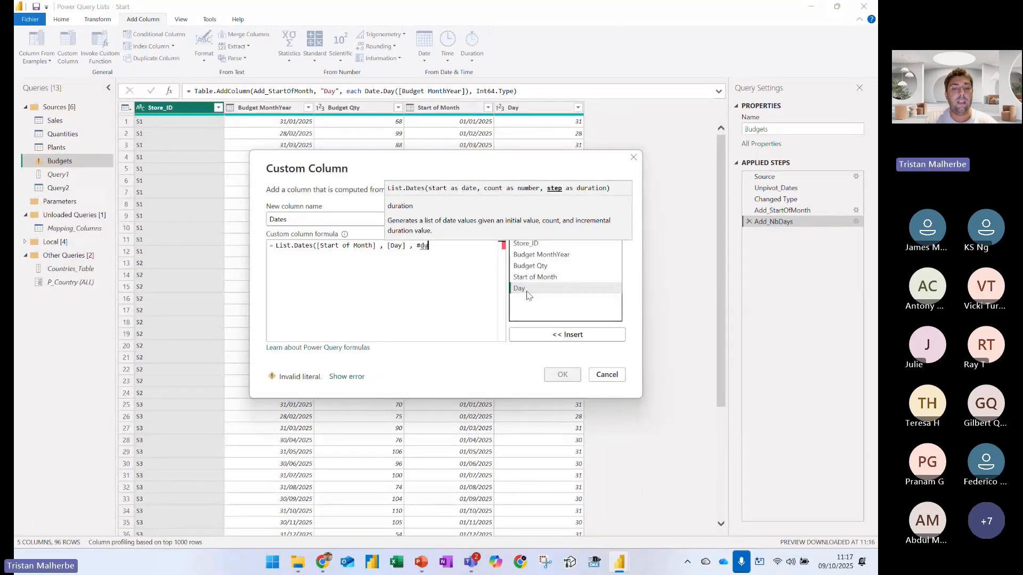
pyautogui.write('ration(1,0')
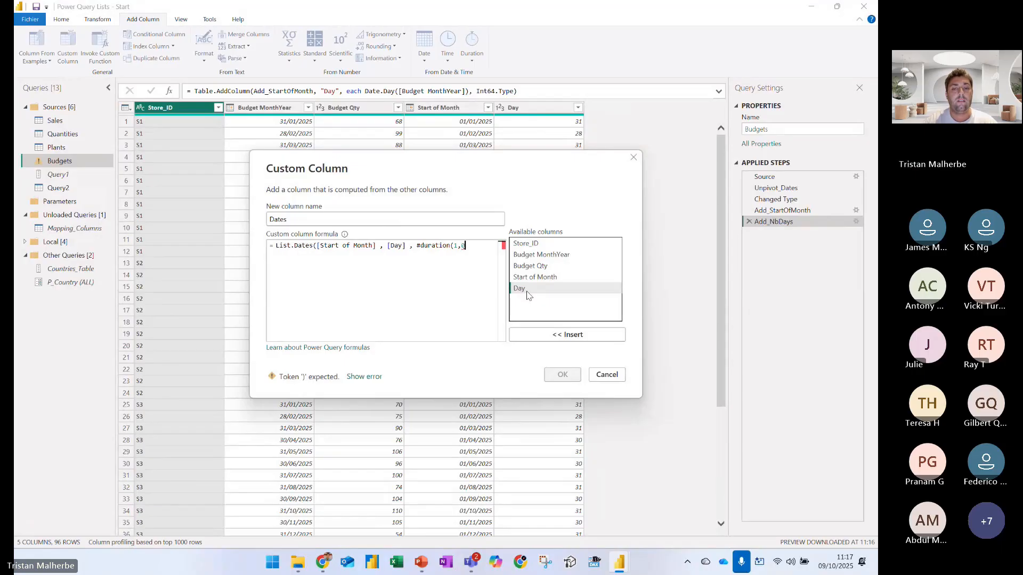
pyautogui.write(',0,0))')
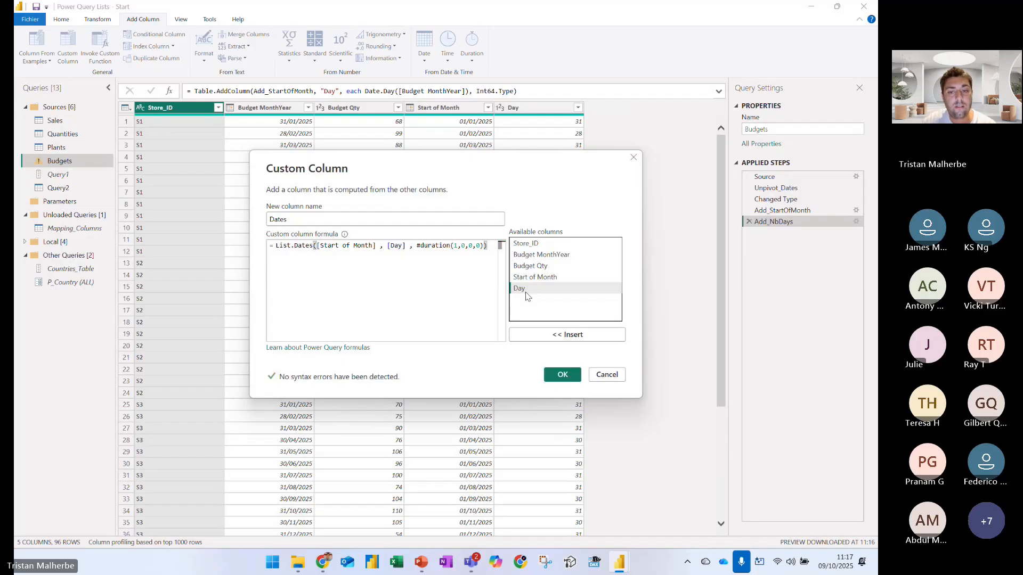
pyautogui.click(563, 374)
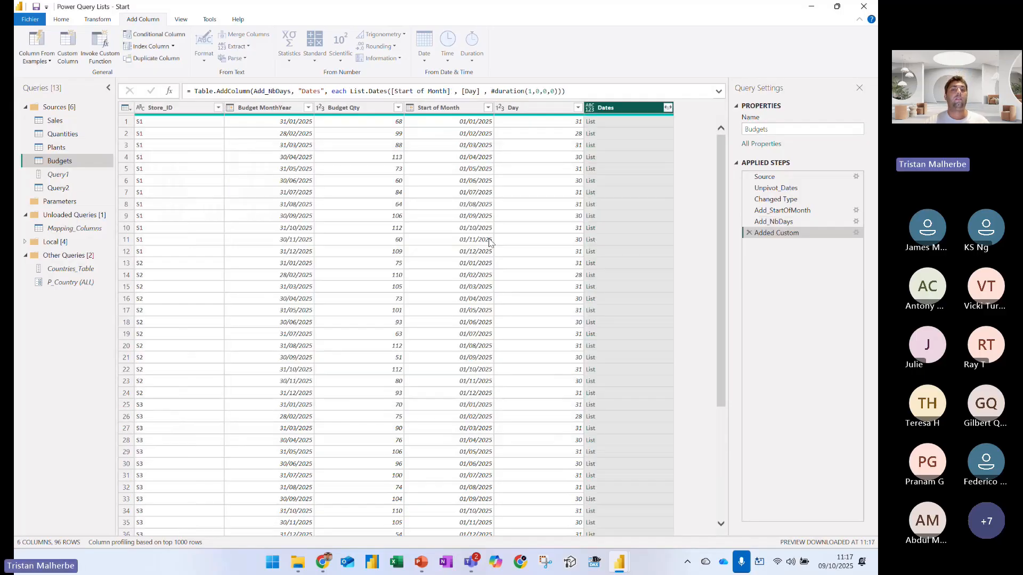
# Preview the dates in the first row's Dates list and box the query's row count in blue
pyautogui.click(597, 123)
pyautogui.scroll(-2, 173, 393)
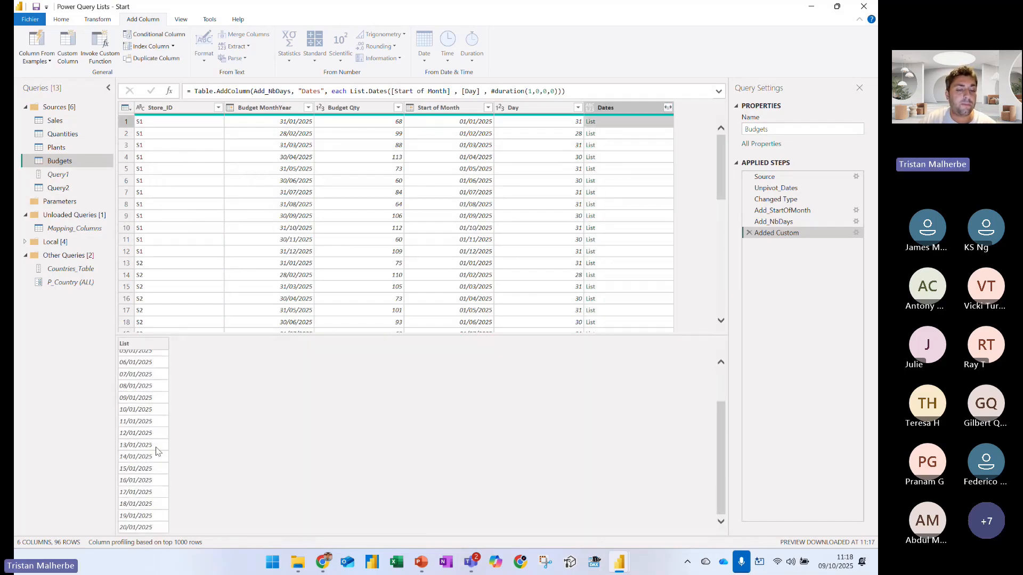
pyautogui.scroll(2, 144, 421)
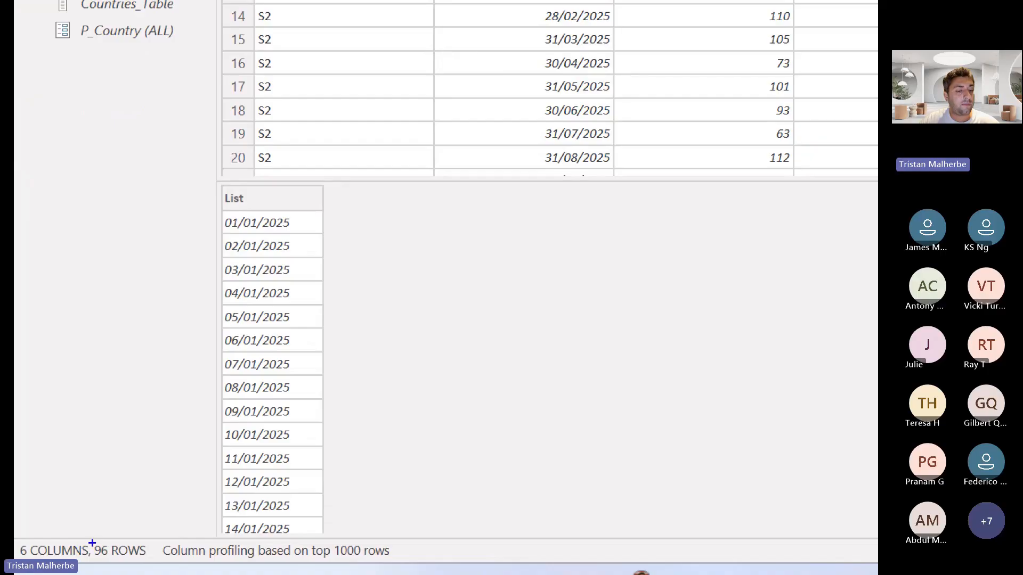
pyautogui.moveTo(91, 541)
pyautogui.mouseDown()
pyautogui.moveTo(112, 560)
pyautogui.moveTo(154, 560)
pyautogui.mouseUp()
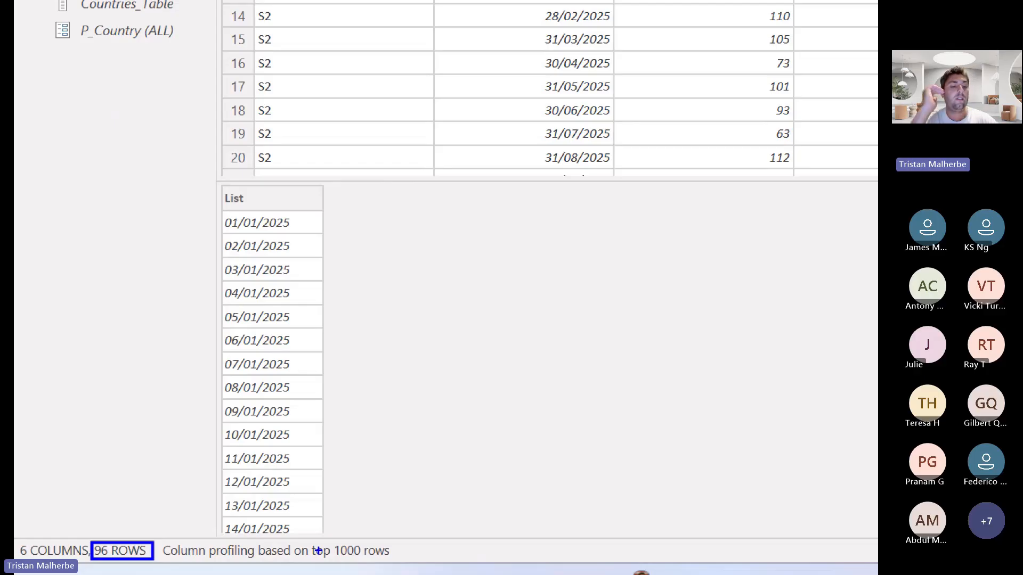
pyautogui.press('Escape')
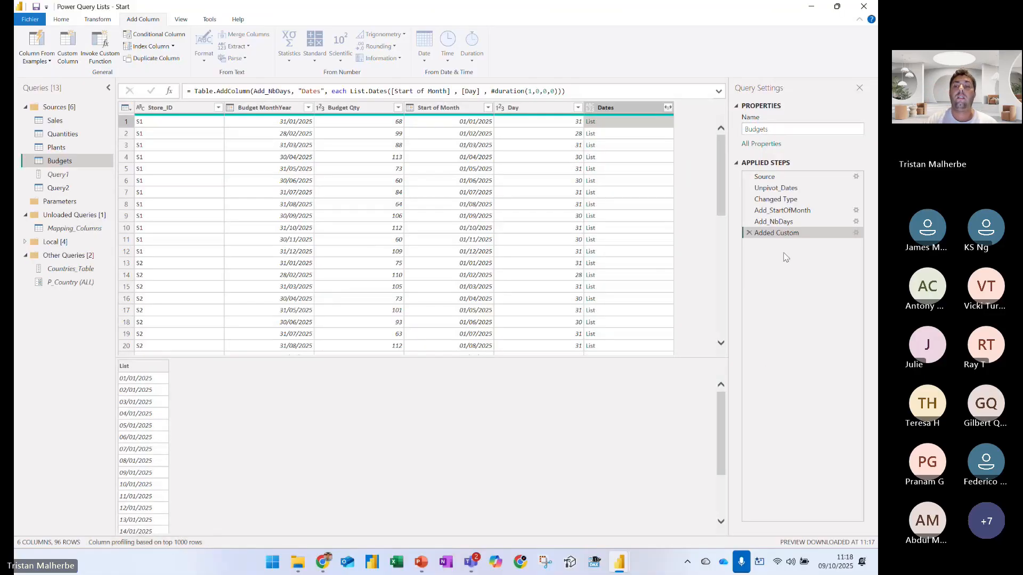
# Rename the Added Custom step of the Budgets query as Add_Dates
pyautogui.rightClick(781, 233)
pyautogui.click(839, 250)
pyautogui.write('Add')
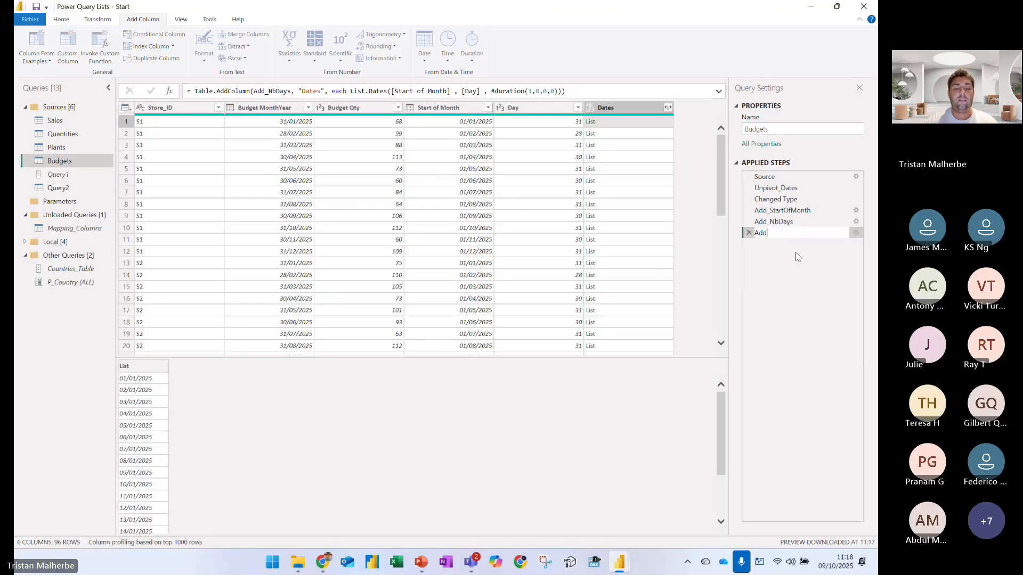
pyautogui.write('_Dates')
pyautogui.press('Return')
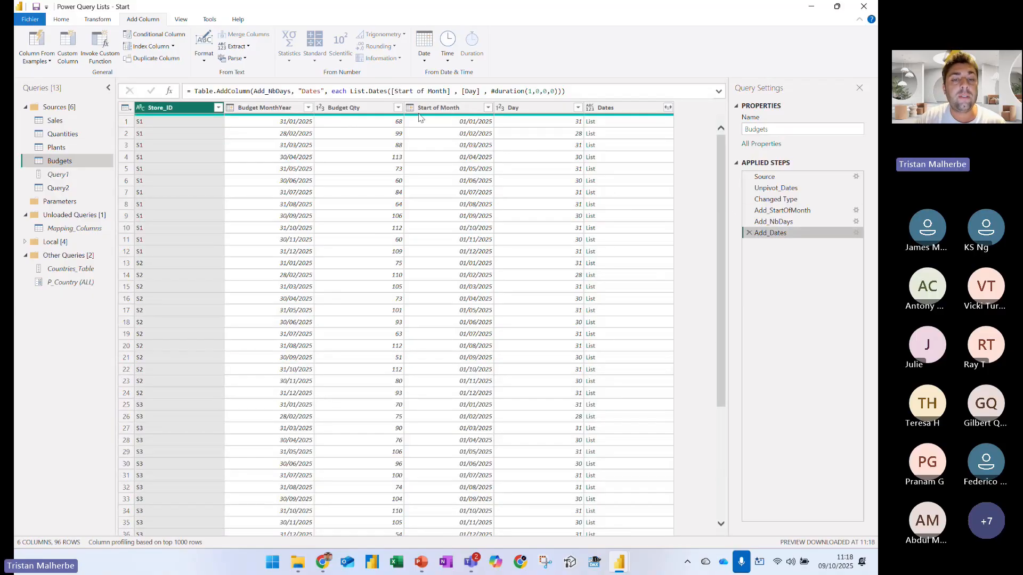
# Add a custom column named Daily Budgeted Amount with the formula [Budget Qty] / [Day]
pyautogui.click(391, 120)
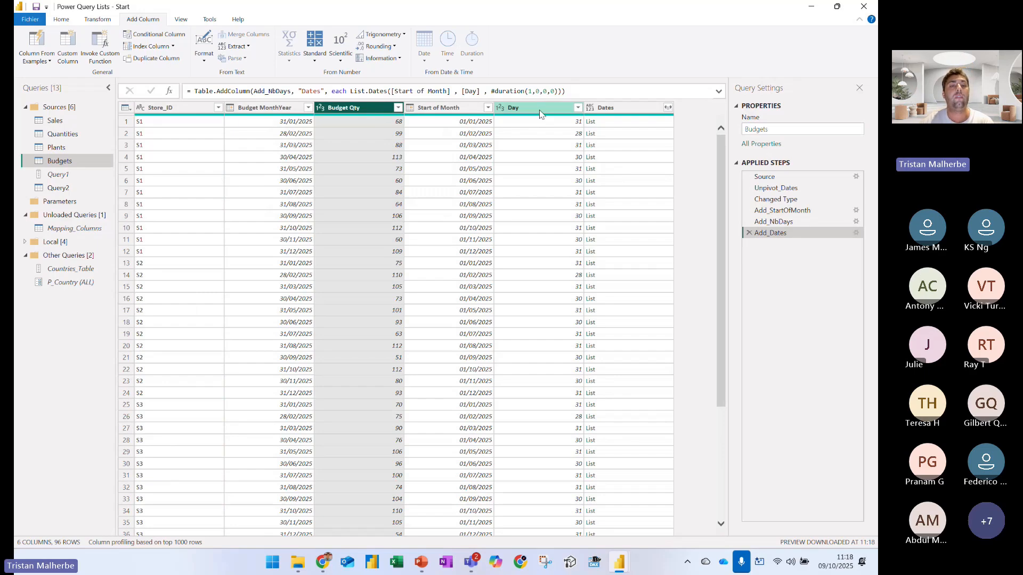
pyautogui.click(67, 49)
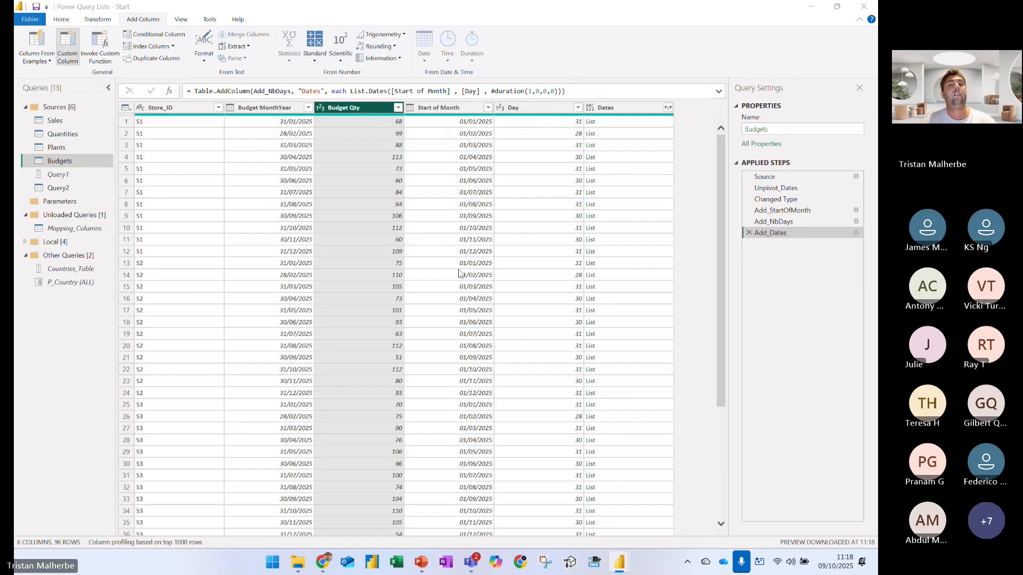
pyautogui.write('Dail')
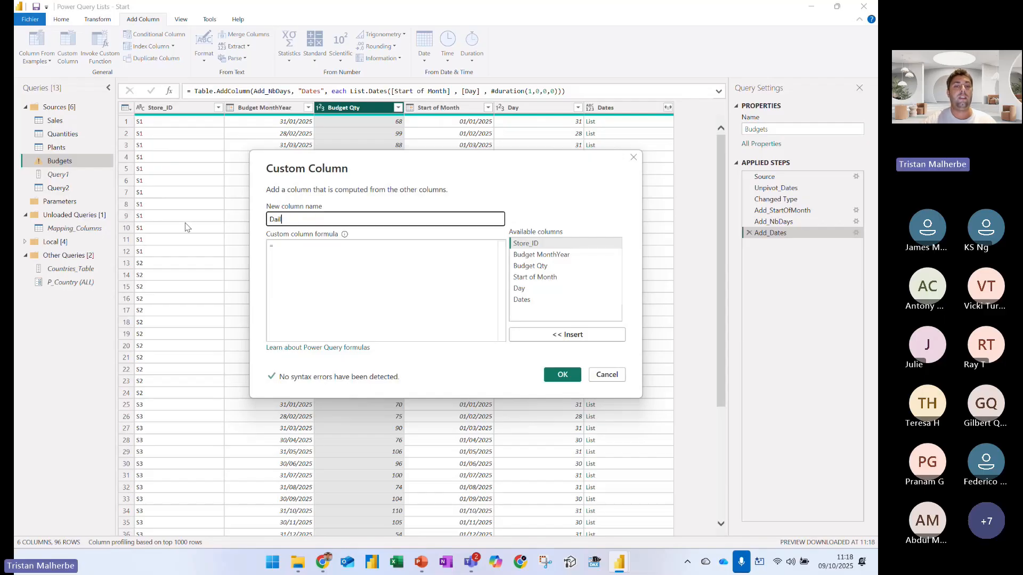
pyautogui.write('y Budgeted A')
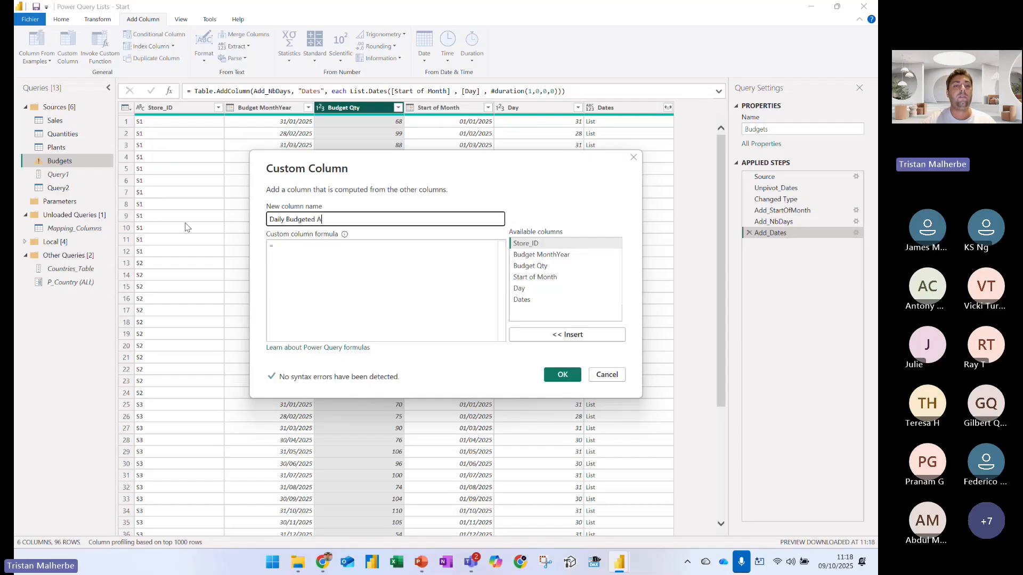
pyautogui.write('mount')
pyautogui.click(303, 249)
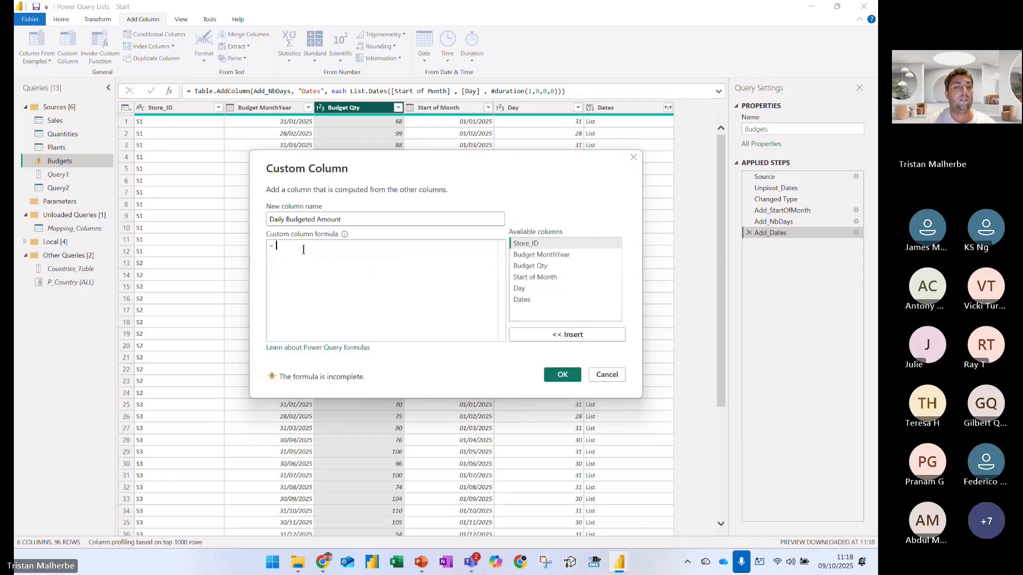
pyautogui.click(528, 265)
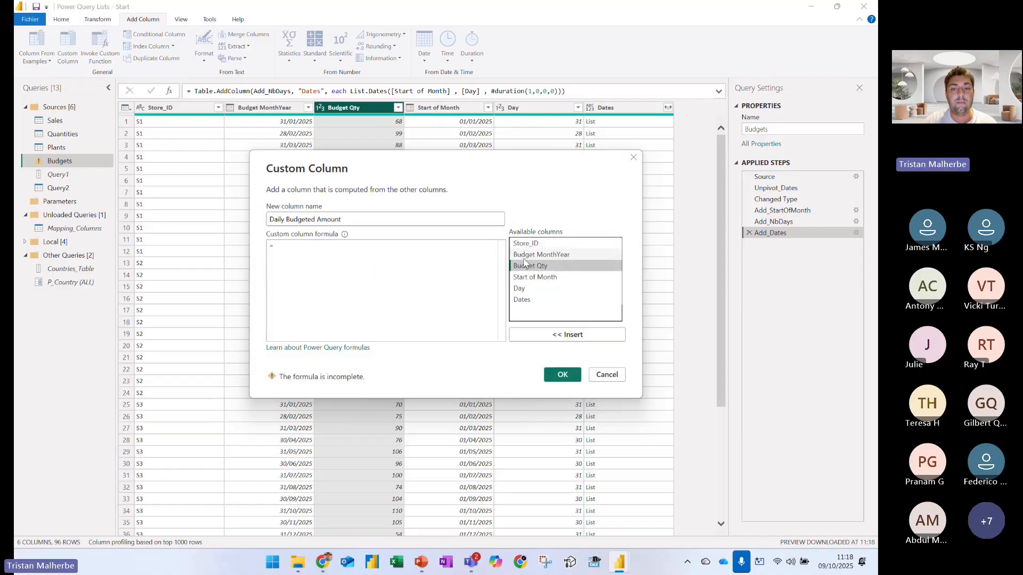
pyautogui.doubleClick(527, 266)
pyautogui.write('/')
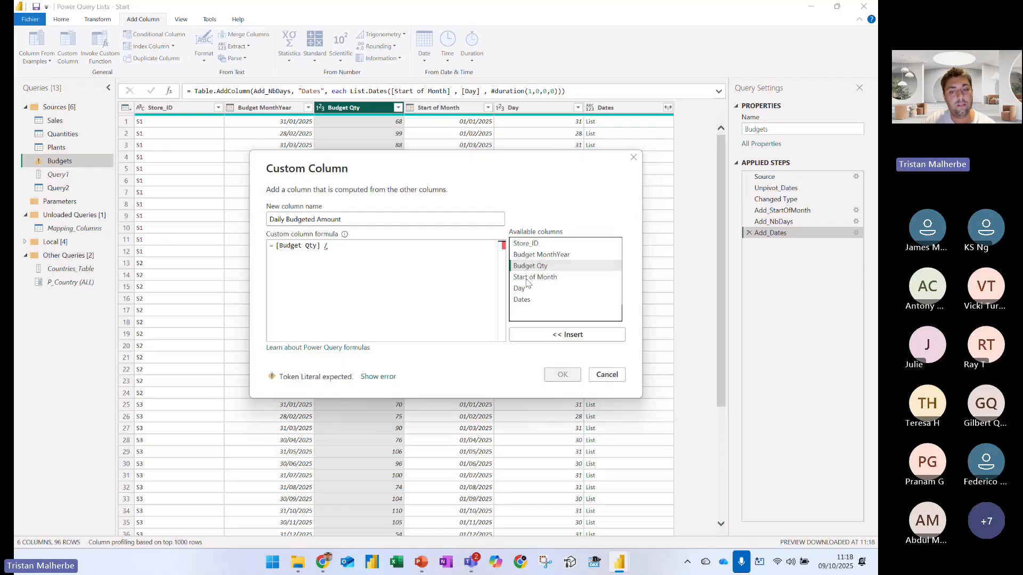
pyautogui.doubleClick(519, 288)
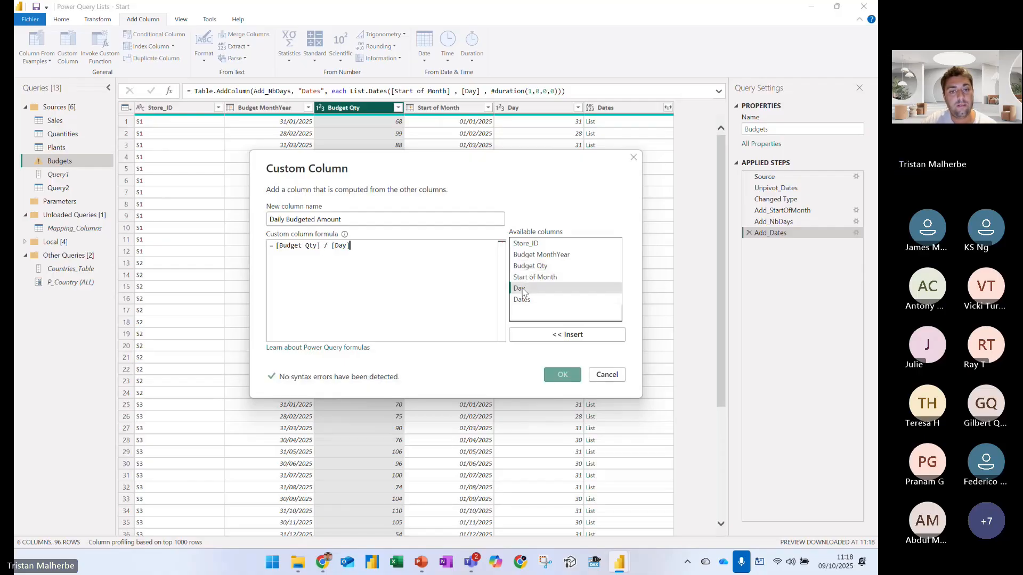
pyautogui.click(562, 375)
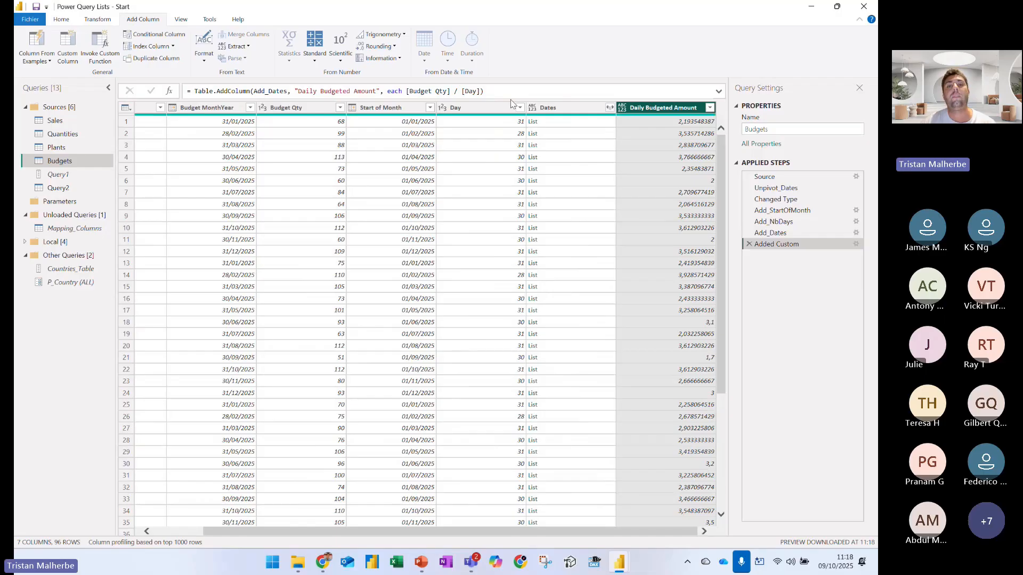
# Add type number as the last argument of the Daily Budgeted Amount column's Table.AddColumn formula
pyautogui.click(508, 90)
pyautogui.press('BackSpace')
pyautogui.write(', type numbe')
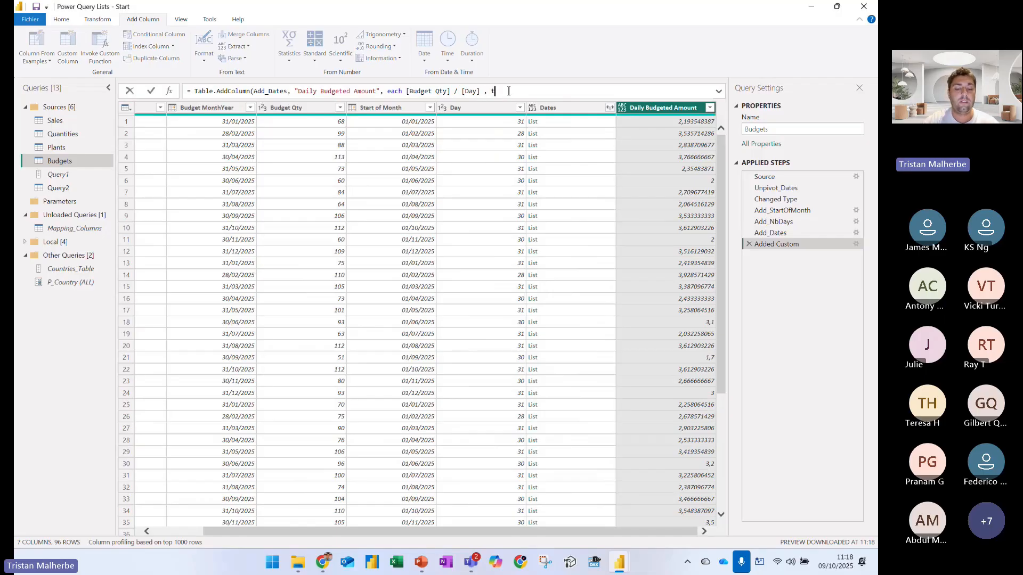
pyautogui.write('r)')
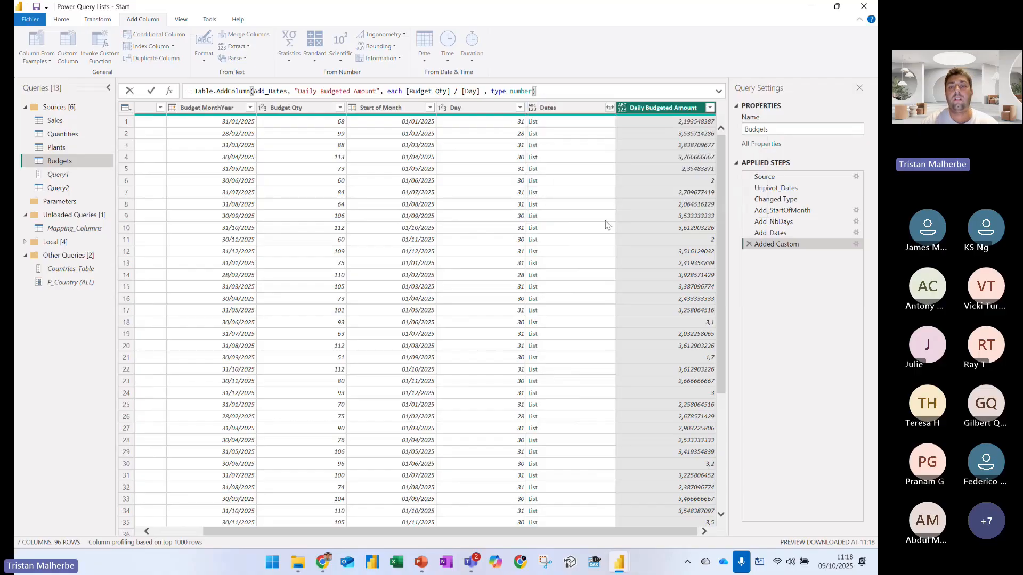
pyautogui.press('Return')
# Rename the step that adds the daily budget column as Add_DailyBudget
pyautogui.rightClick(795, 245)
pyautogui.click(808, 262)
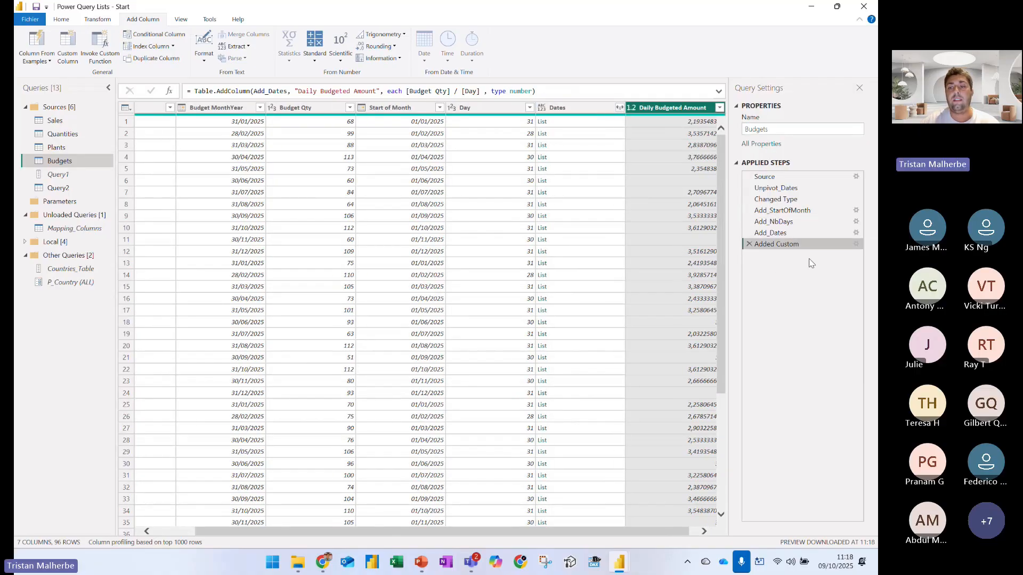
pyautogui.write('Asd')
pyautogui.press('BackSpace')
pyautogui.press('BackSpace')
pyautogui.write('d')
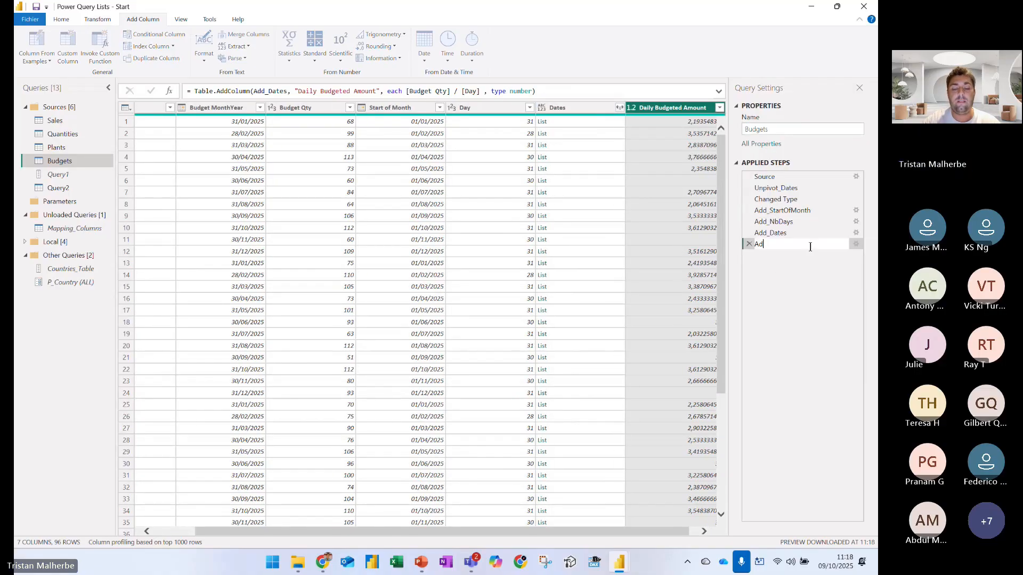
pyautogui.write('d_DailyBudget')
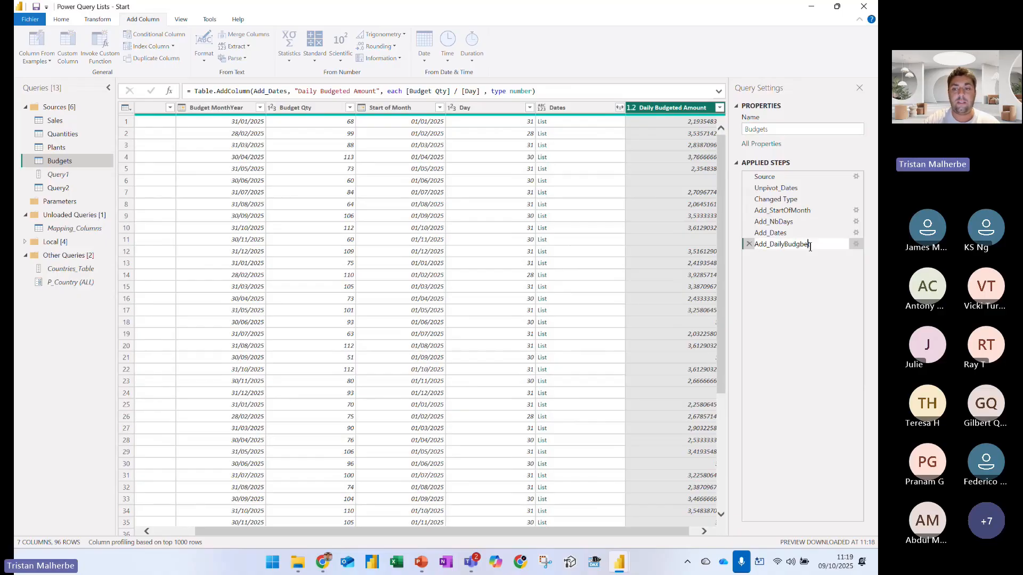
pyautogui.press('BackSpace')
pyautogui.press('BackSpace')
pyautogui.write('e')
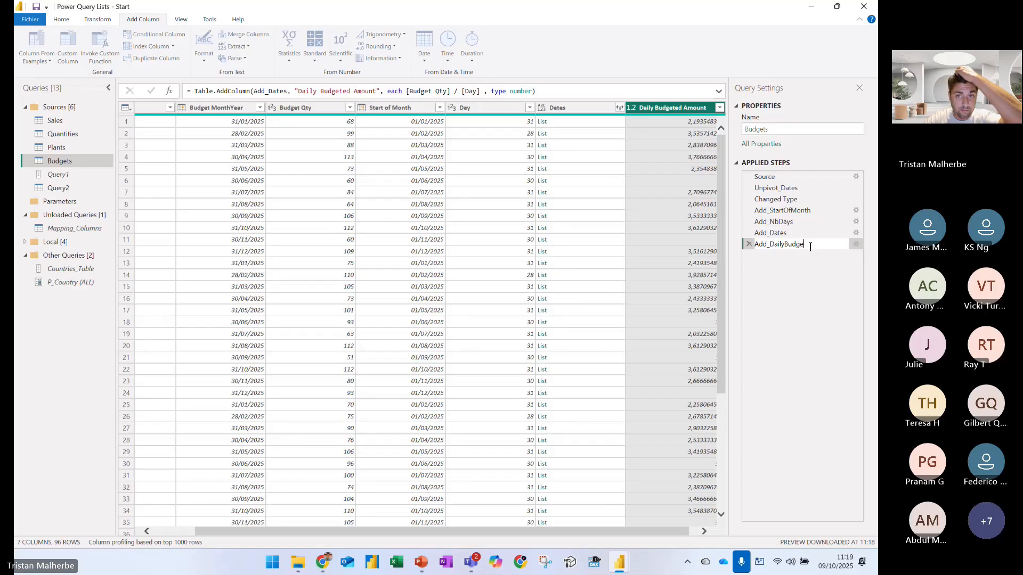
pyautogui.write('t')
pyautogui.press('Return')
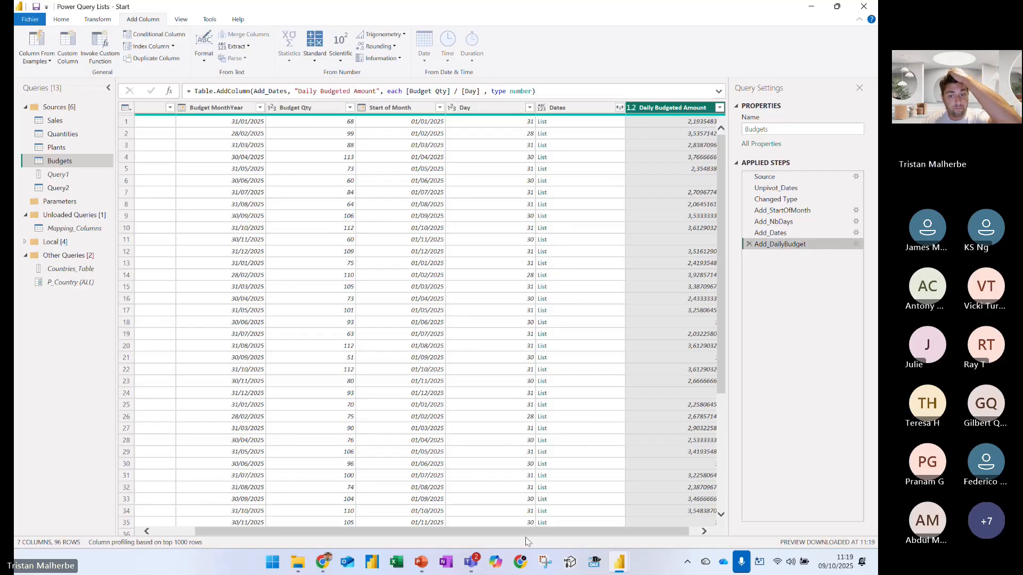
# Remove the Budget MonthYear, Budget Qty, Start of Month and Day columns from the Budgets query
pyautogui.moveTo(591, 531); pyautogui.dragTo(416, 528)
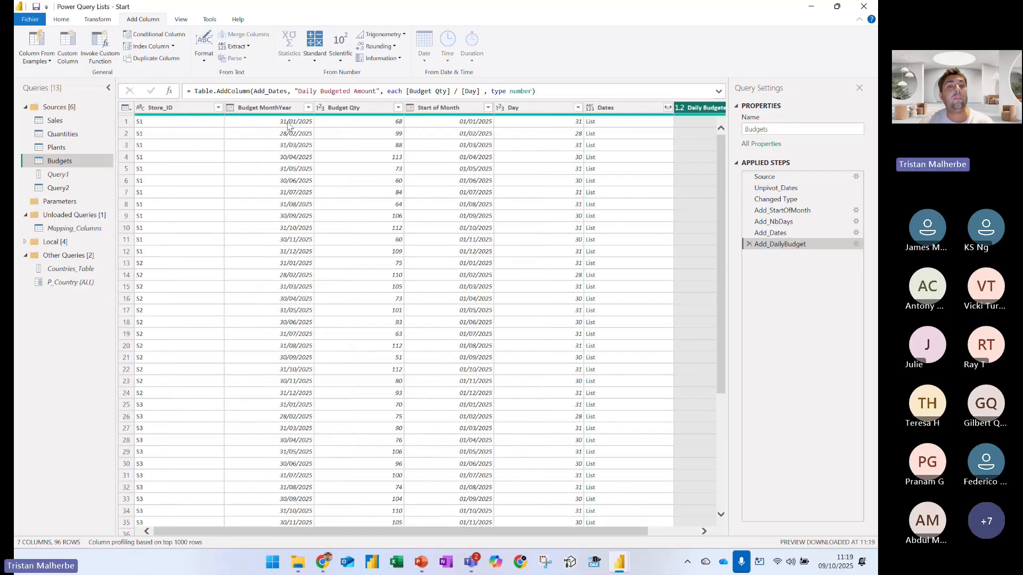
pyautogui.click(269, 107)
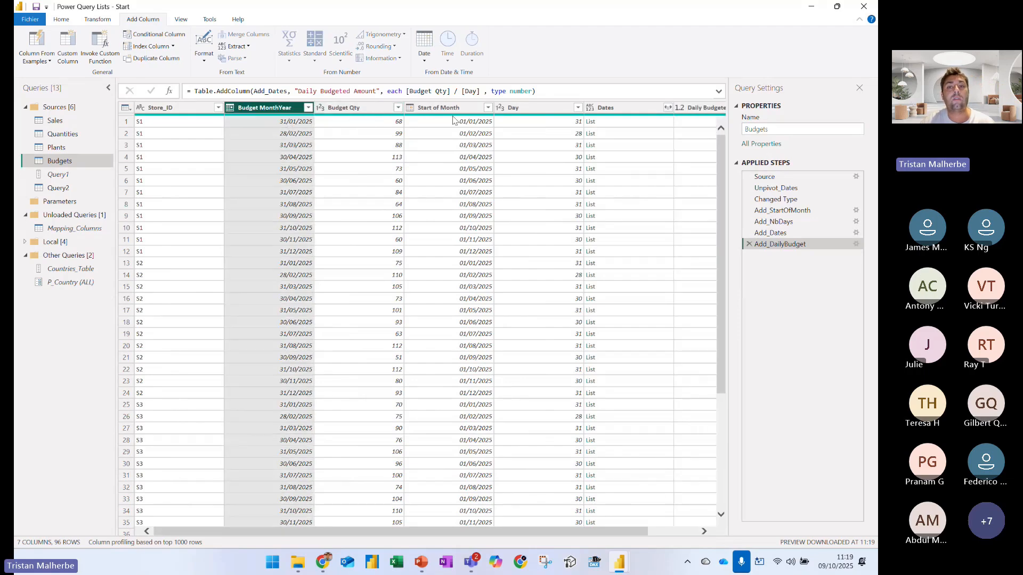
pyautogui.keyDown('shift'); pyautogui.click(519, 108); pyautogui.keyUp('shift')
pyautogui.rightClick(538, 110)
pyautogui.click(566, 130)
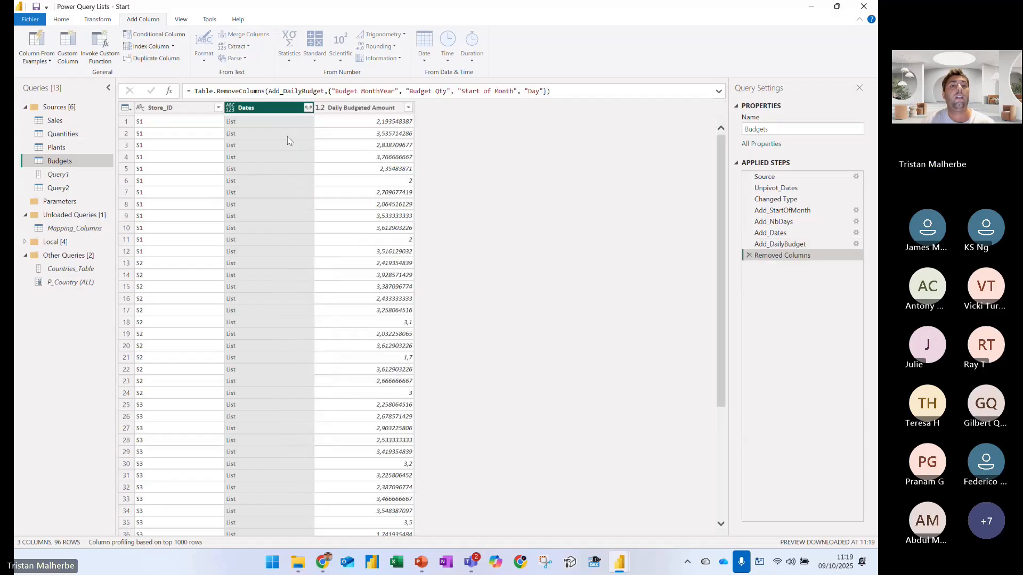
# Expand the Dates lists to new rows and set the Dates column's data type to Date
pyautogui.click(309, 108)
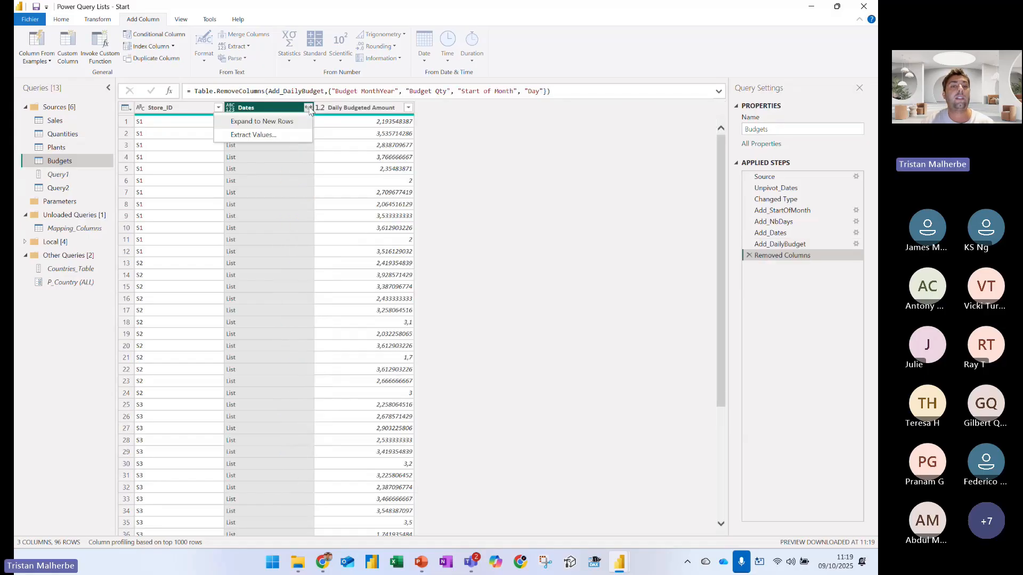
pyautogui.click(264, 121)
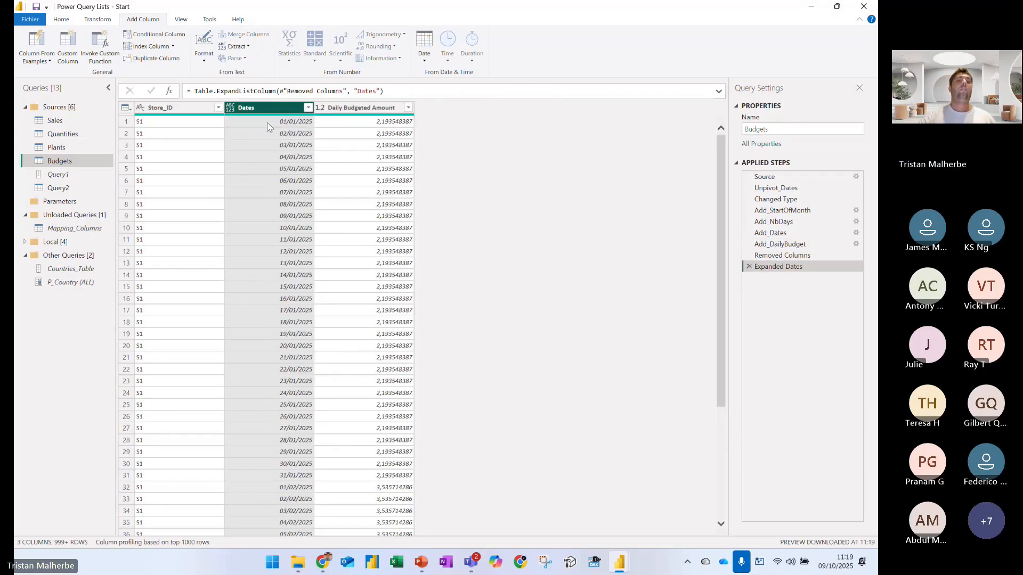
pyautogui.click(230, 108)
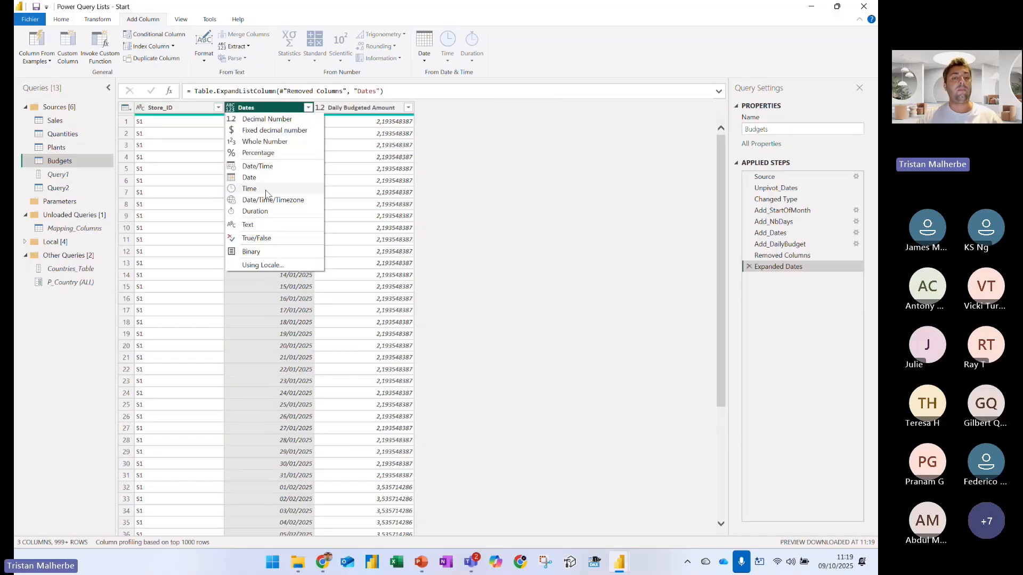
pyautogui.click(253, 178)
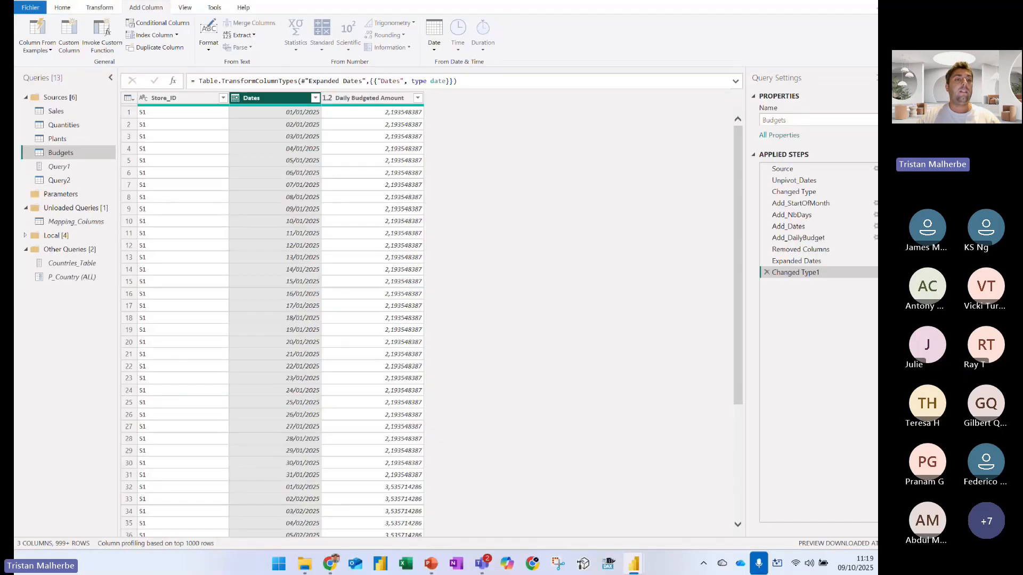
# Count the Budgets query's rows, annotate the result with a blue box, the text 96 and an arrow, and delete the Counted Rows step
pyautogui.click(97, 19)
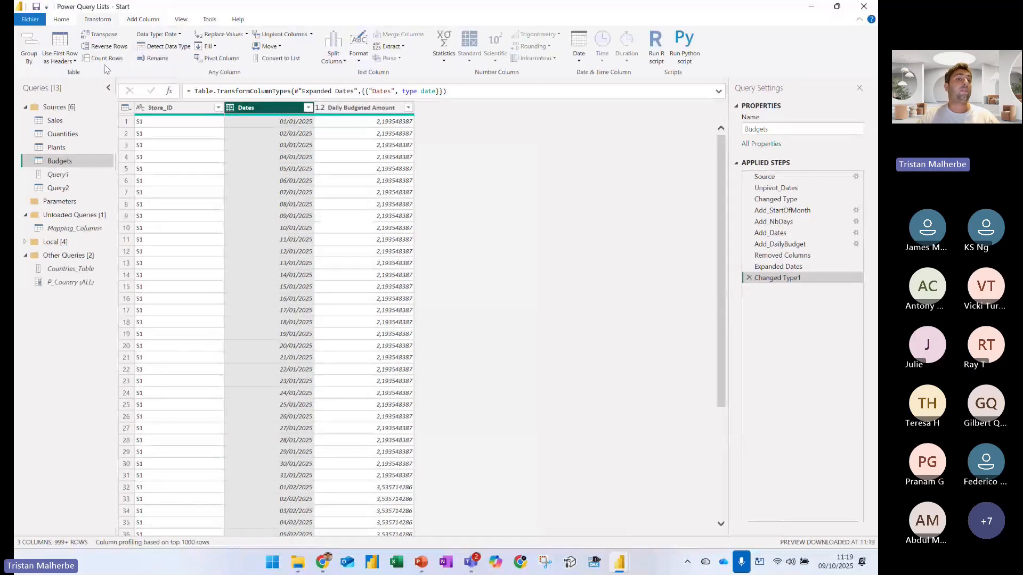
pyautogui.click(103, 59)
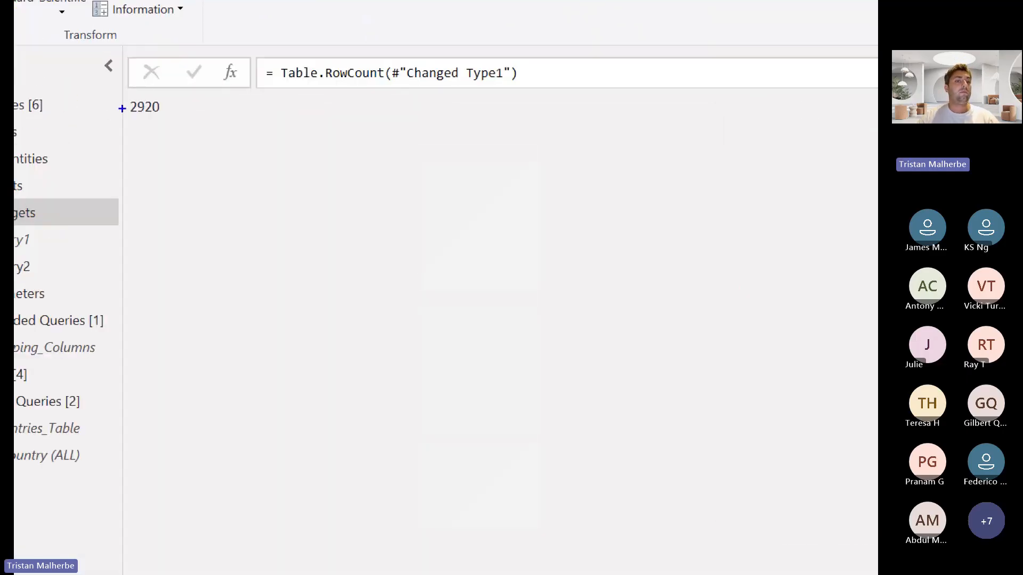
pyautogui.moveTo(120, 94); pyautogui.dragTo(165, 122)
pyautogui.write('t(#"Changed Type1')
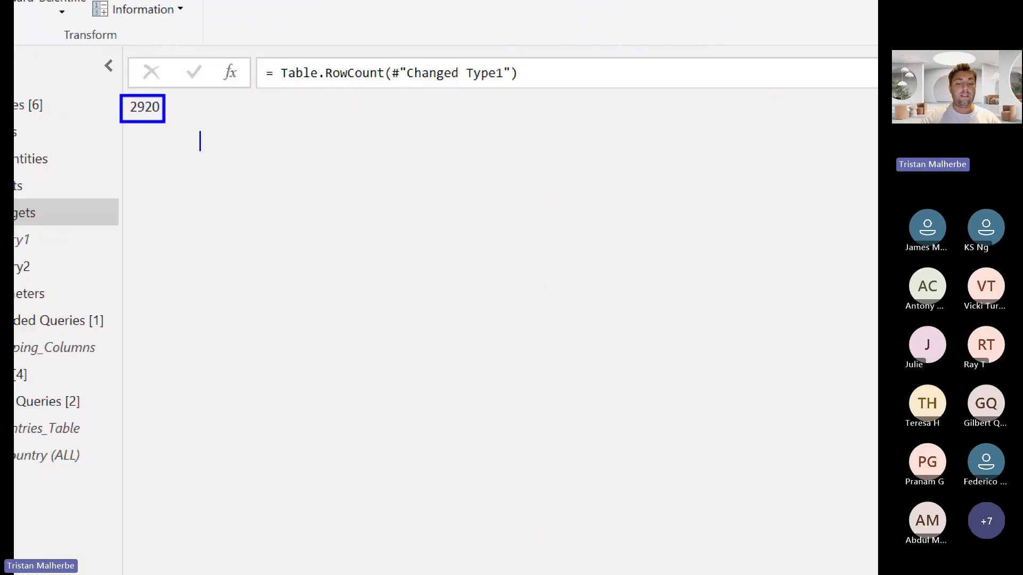
pyautogui.write('96')
pyautogui.press('Escape')
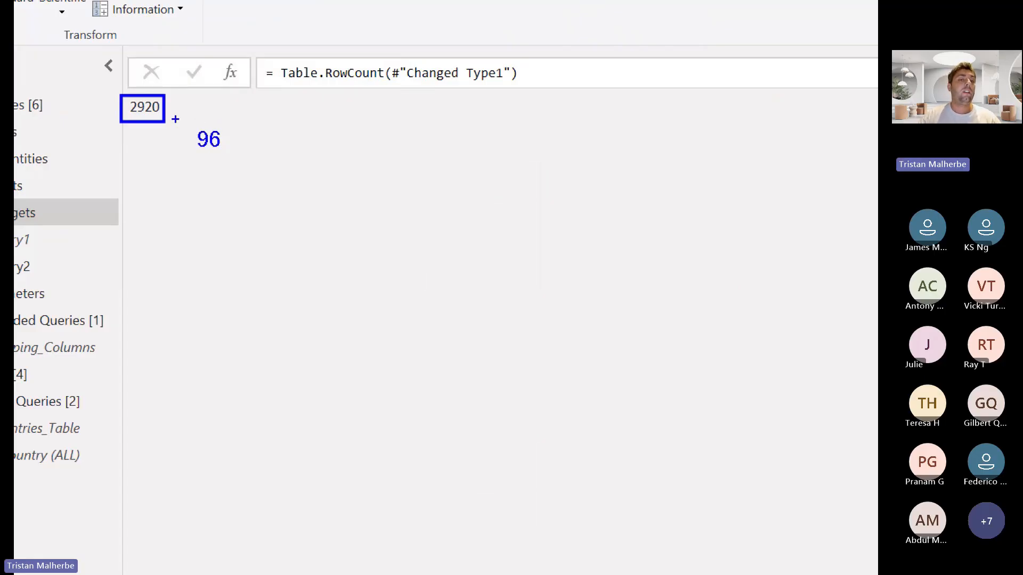
pyautogui.moveTo(172, 116); pyautogui.dragTo(189, 140)
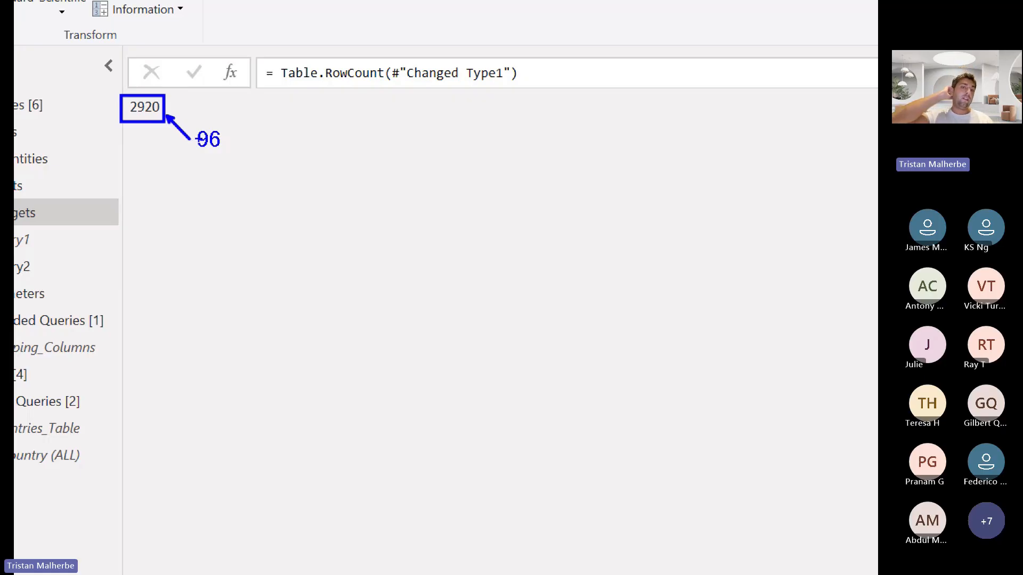
pyautogui.press('Escape')
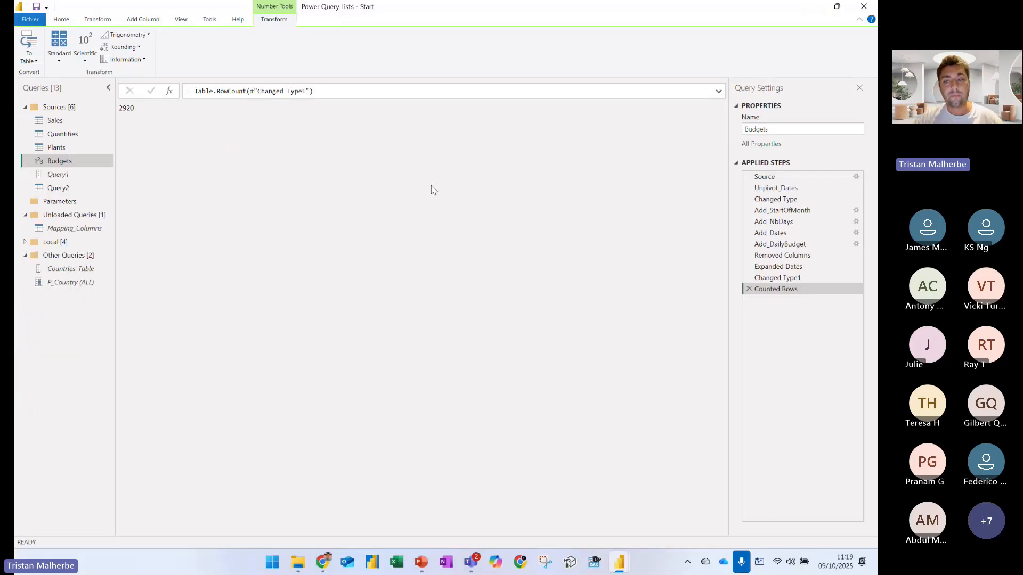
pyautogui.click(748, 288)
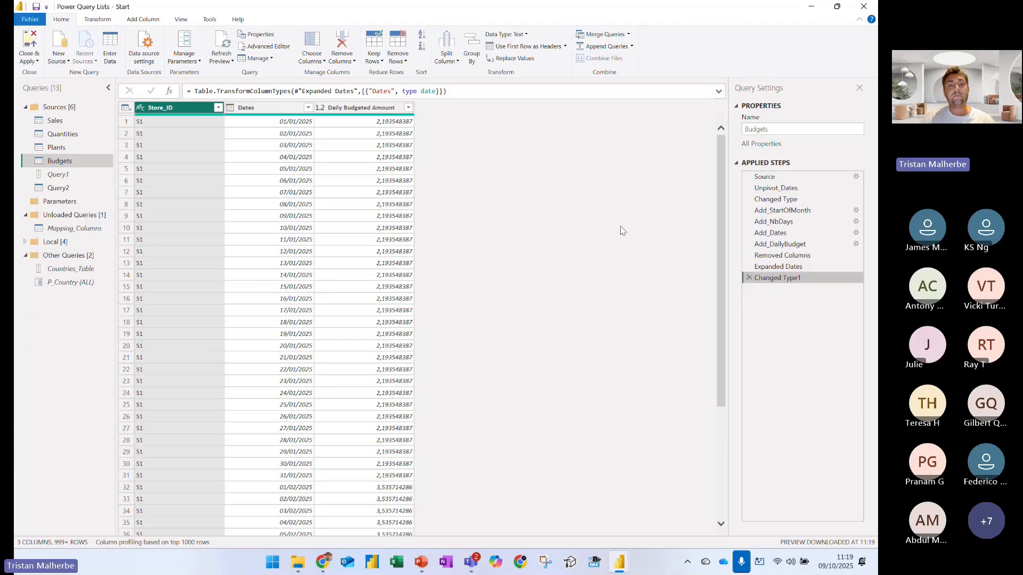
# Review the daily budget rows against the Changed Type, Unpivot_Dates and Source steps, and return to the Changed Type1 step
pyautogui.scroll(-20, 292, 201)
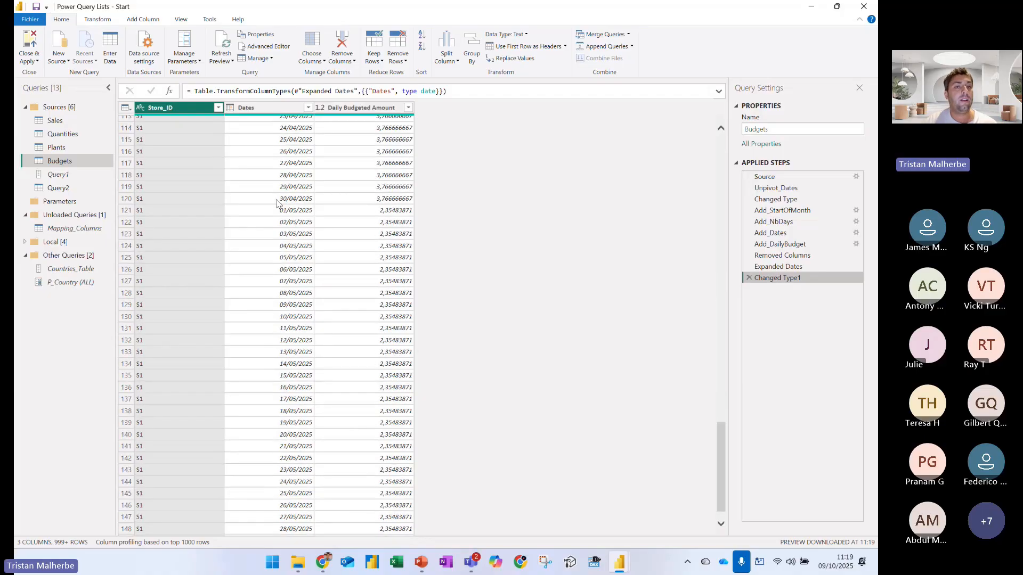
pyautogui.scroll(20, 274, 197)
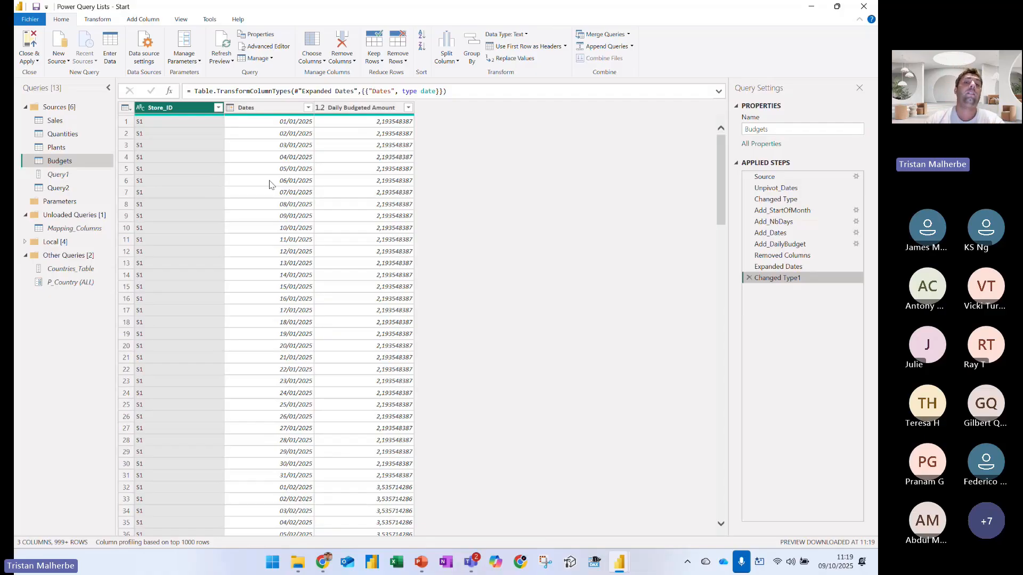
pyautogui.click(784, 199)
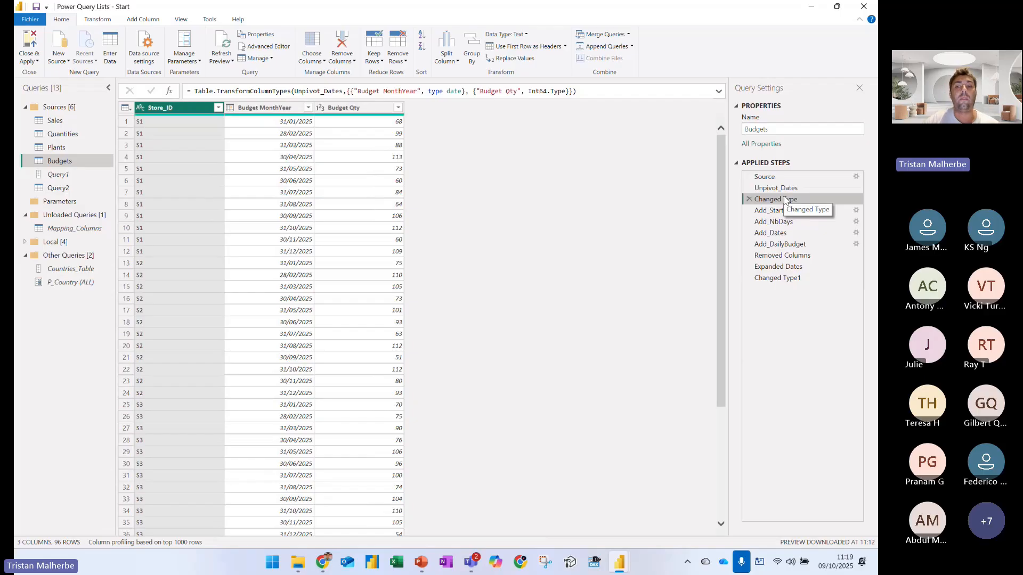
pyautogui.click(778, 189)
pyautogui.click(768, 179)
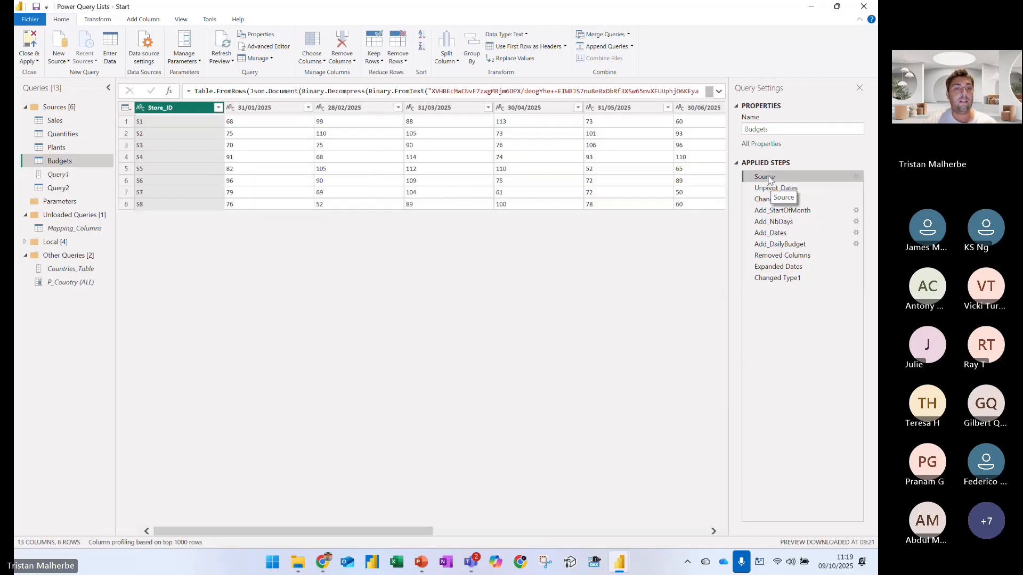
pyautogui.click(789, 279)
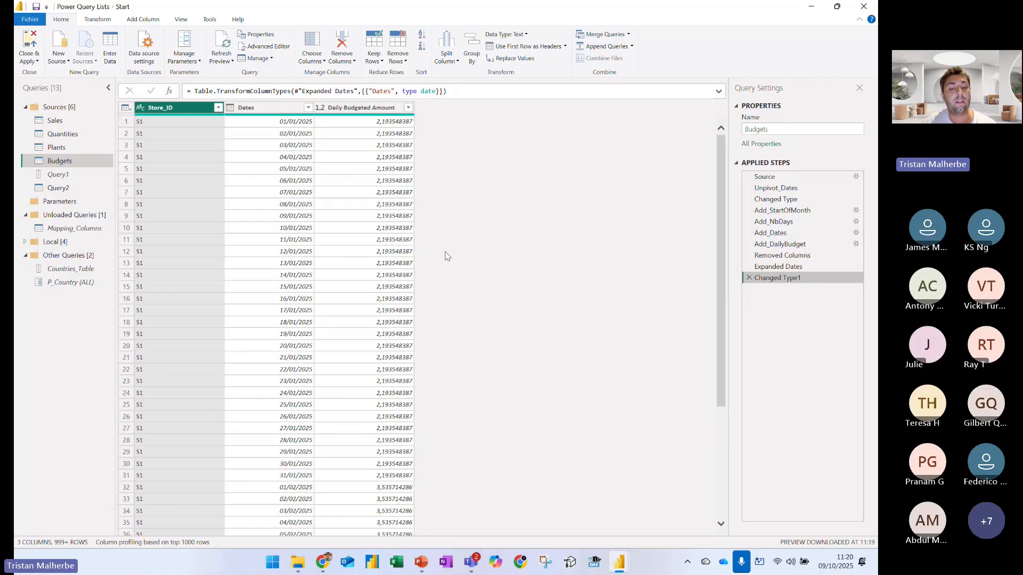
# Switch to the Power Query Lists presentation in PowerPoint and start the slide show from the Conclusion slide
pyautogui.click(421, 567)
pyautogui.click(138, 322)
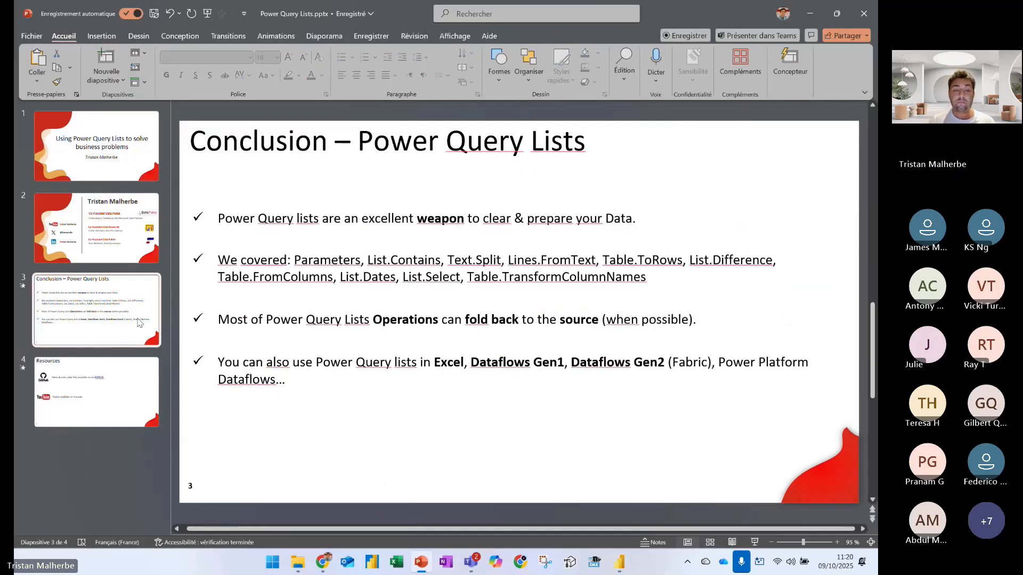
pyautogui.hotkey('shift', 'F5')
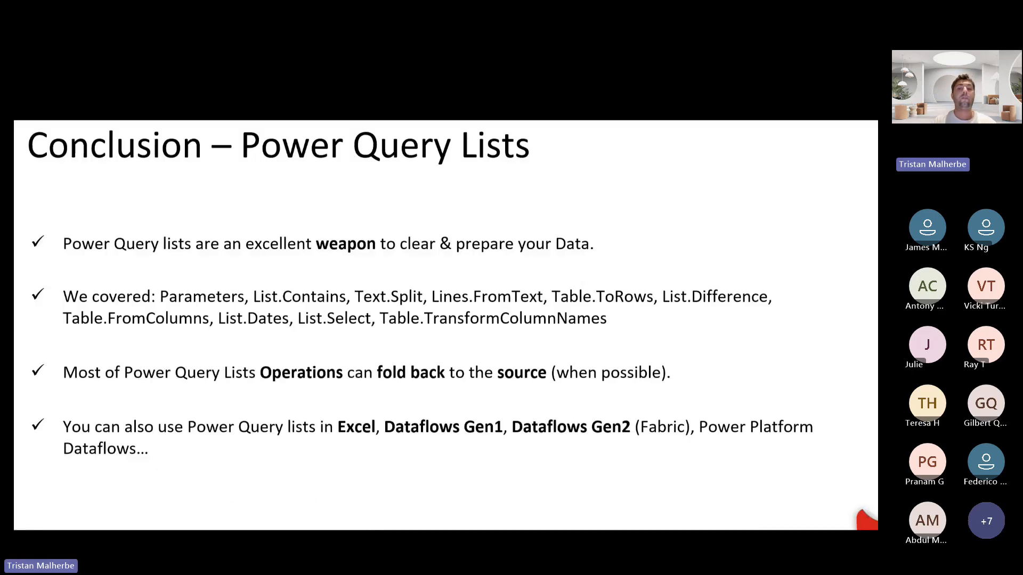